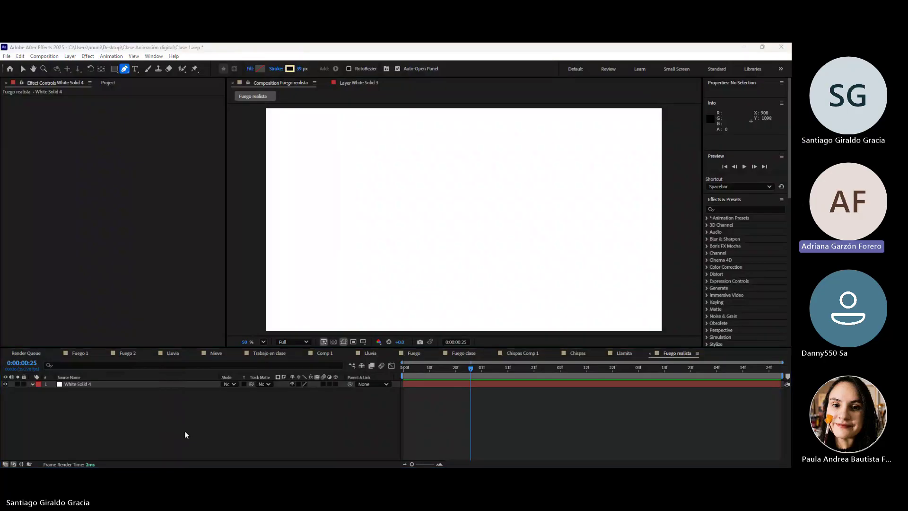
{"action": "left_click", "coordinate": [185, 430]}
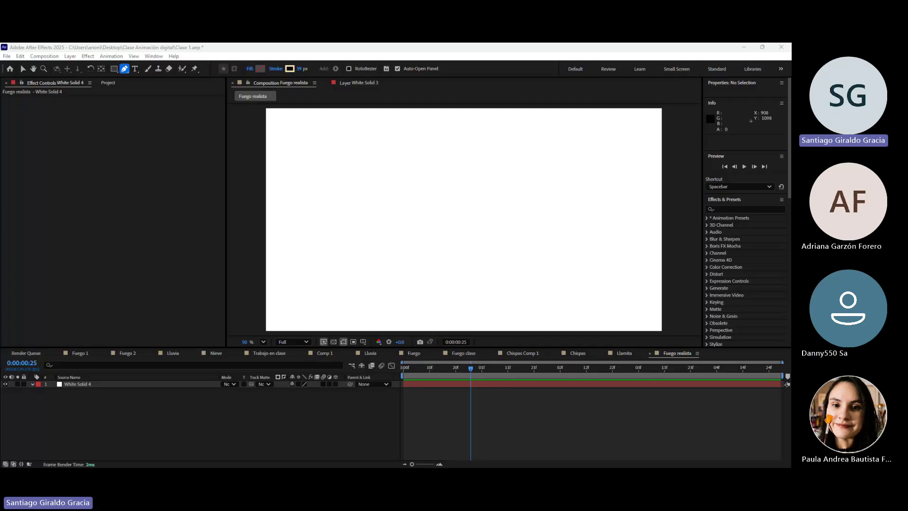
{"action": "key", "text": "alt+Tab"}
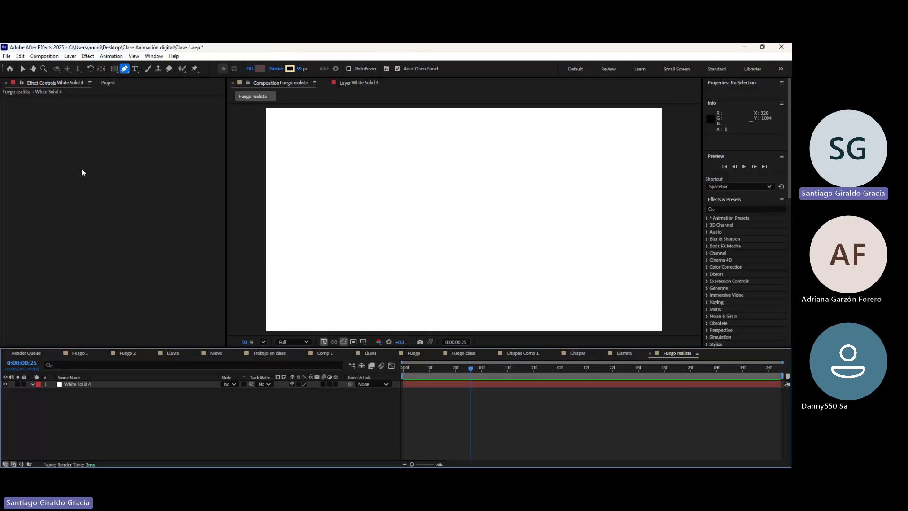
Create a 1920 x 1080, five-second composition named Fuego llama realista and add a white solid named fractal to it
{"action": "left_click", "coordinate": [108, 84]}
{"action": "left_click", "coordinate": [31, 298]}
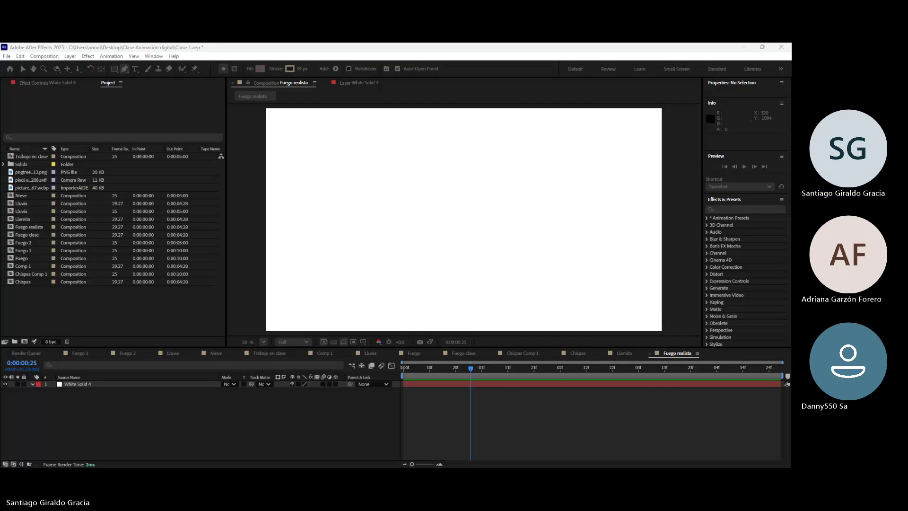
{"action": "left_click", "coordinate": [471, 358]}
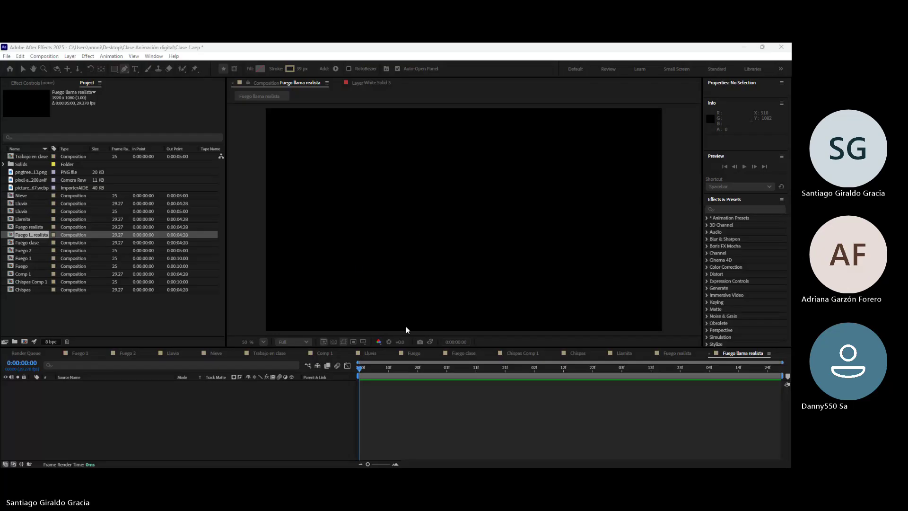
{"action": "left_click", "coordinate": [452, 341]}
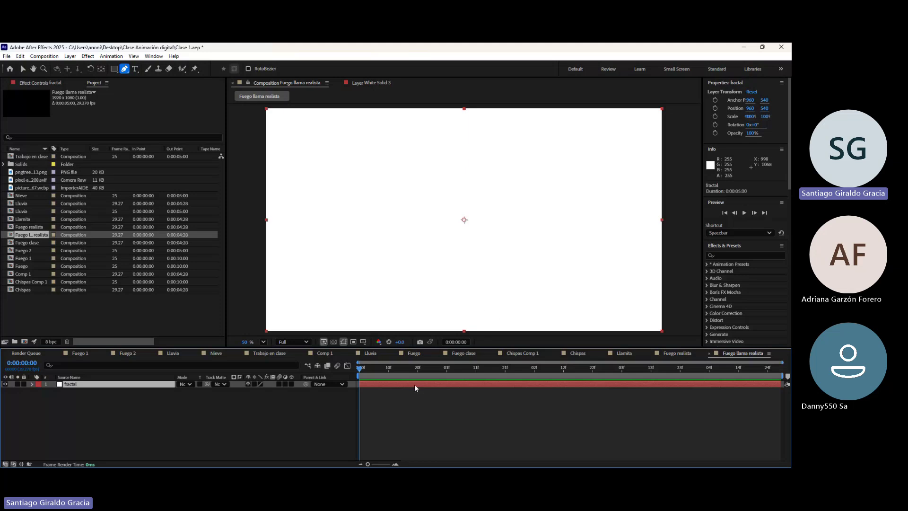
Search the effects for "frac" and apply Fractal Noise to the fractal layer
{"action": "left_click", "coordinate": [727, 255]}
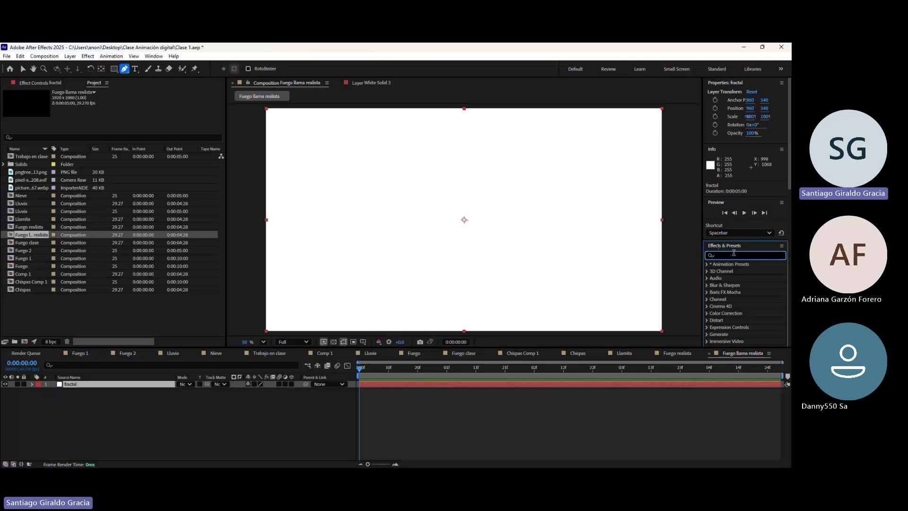
{"action": "left_click", "coordinate": [391, 383]}
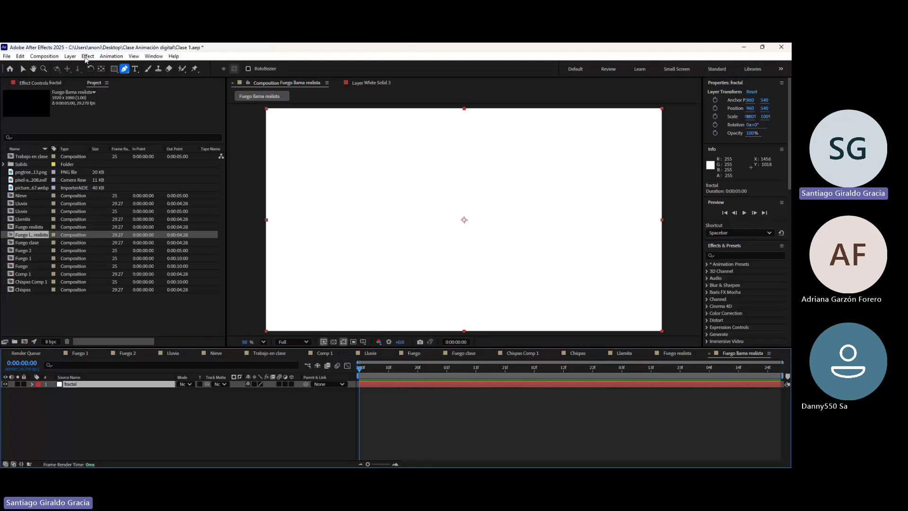
{"action": "left_click", "coordinate": [730, 255]}
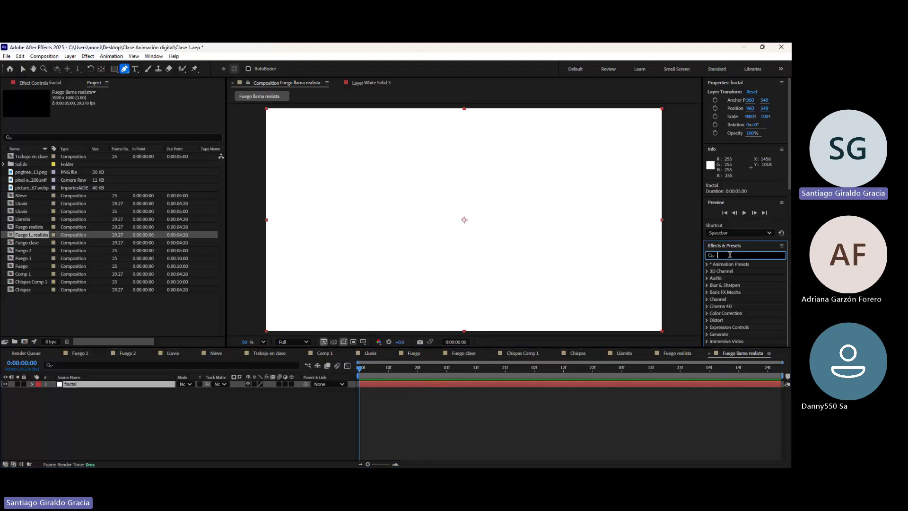
{"action": "type", "text": "frac"}
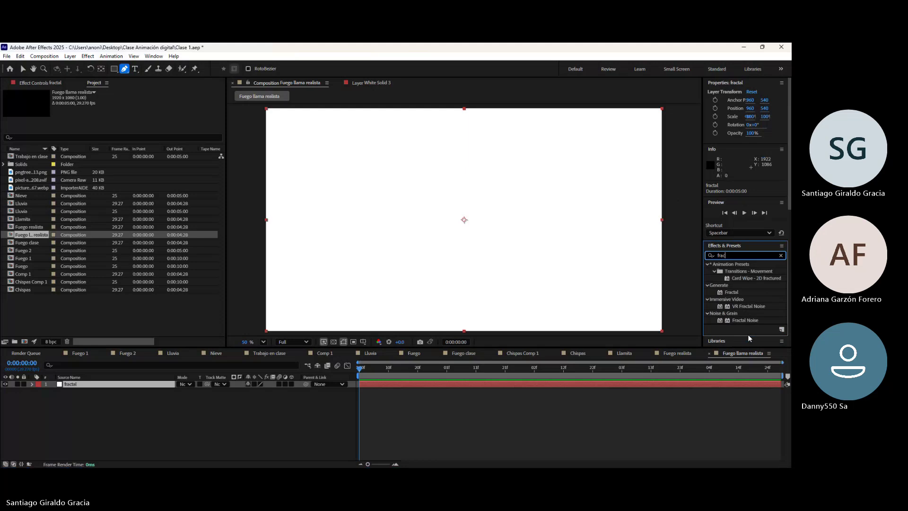
{"action": "left_click", "coordinate": [461, 387]}
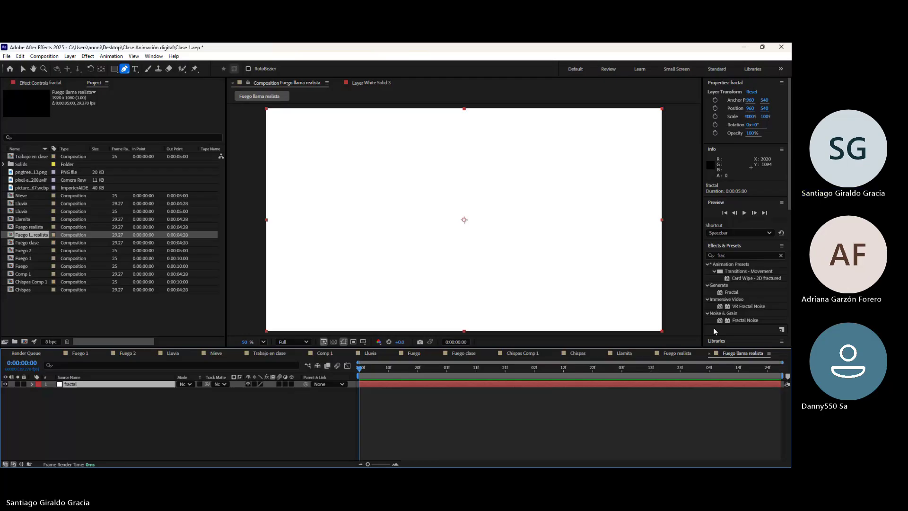
{"action": "double_click", "coordinate": [732, 320]}
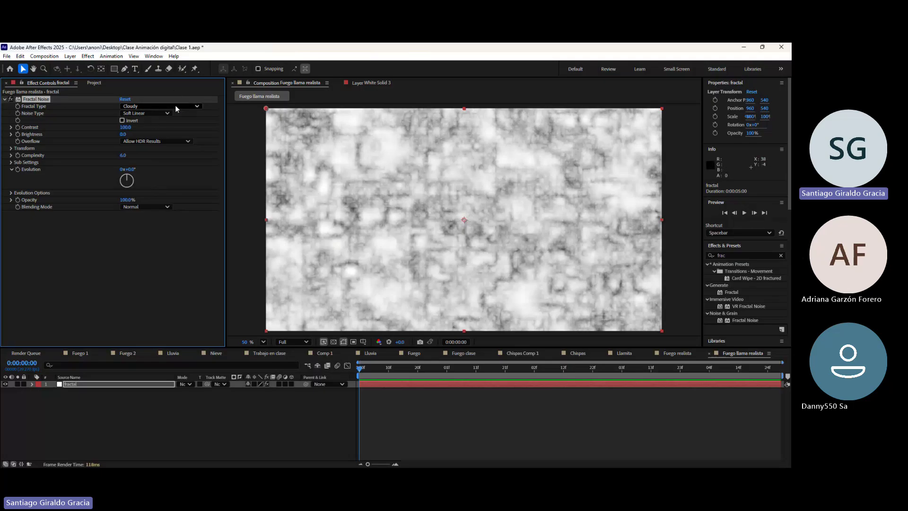
{"action": "left_click", "coordinate": [156, 309]}
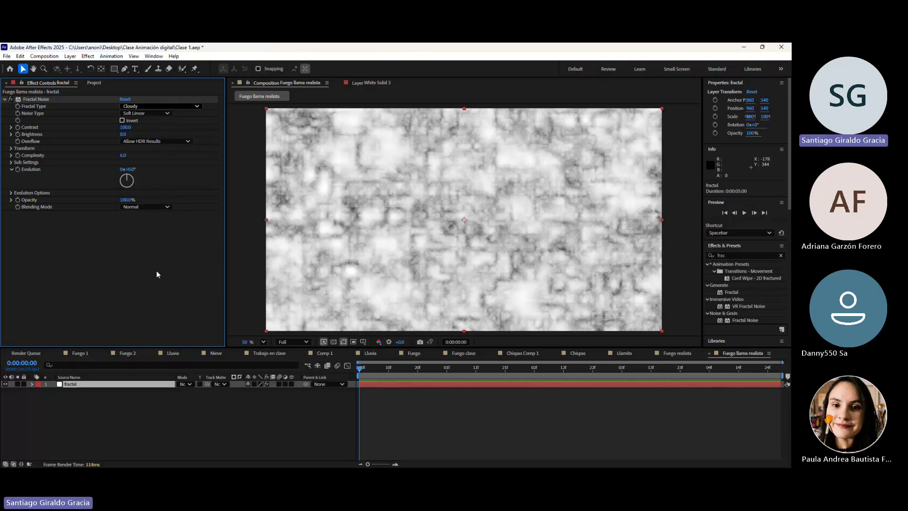
Set the Fractal Noise effect's fractal type to Basic and its contrast to 84
{"action": "left_click", "coordinate": [167, 109]}
{"action": "left_click", "coordinate": [166, 119]}
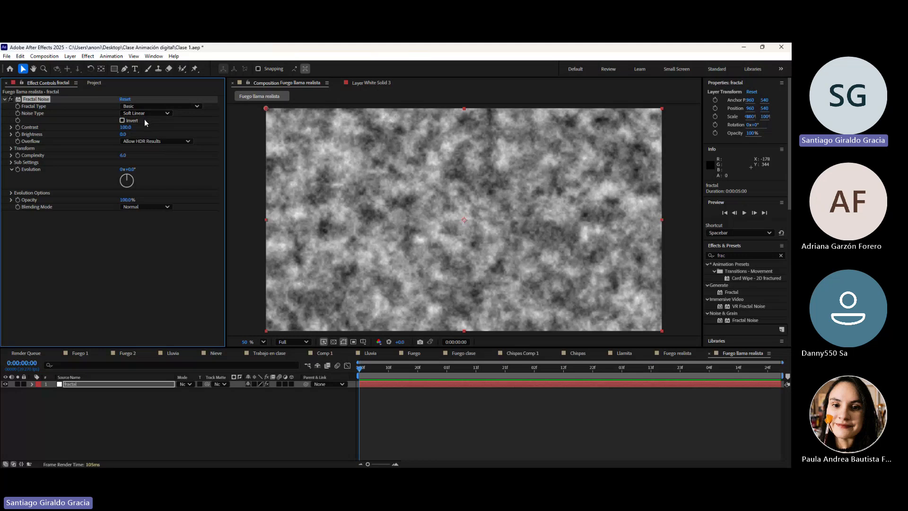
{"action": "left_click", "coordinate": [125, 127]}
{"action": "type", "text": "75"}
{"action": "key", "text": "Return"}
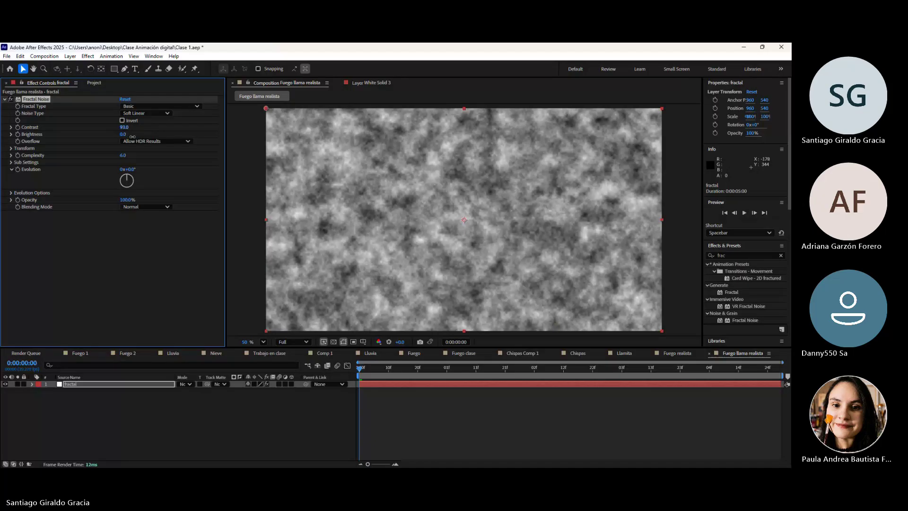
{"action": "left_click_drag", "start_coordinate": [122, 135], "coordinate": [105, 144]}
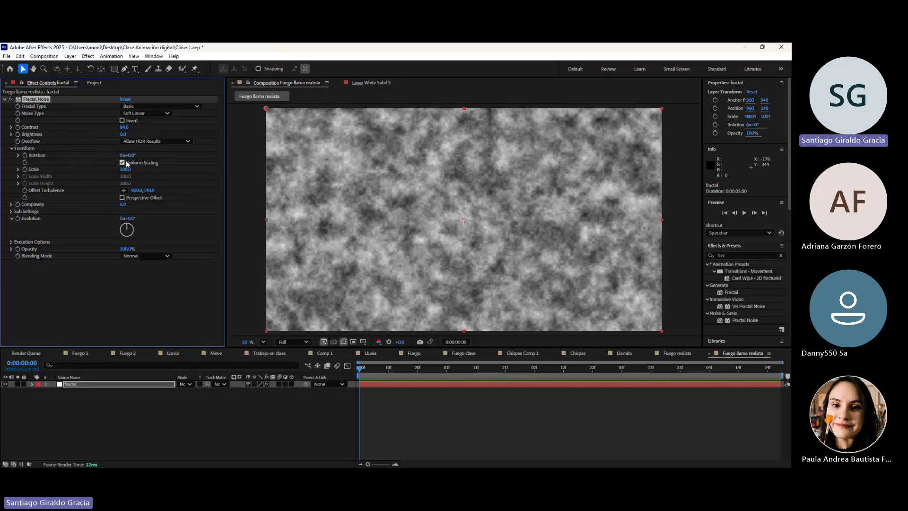
Try rotating the noise pattern, undo the rotation, and set the noise's uniform scale to 149.9
{"action": "left_click_drag", "start_coordinate": [128, 155], "coordinate": [97, 157]}
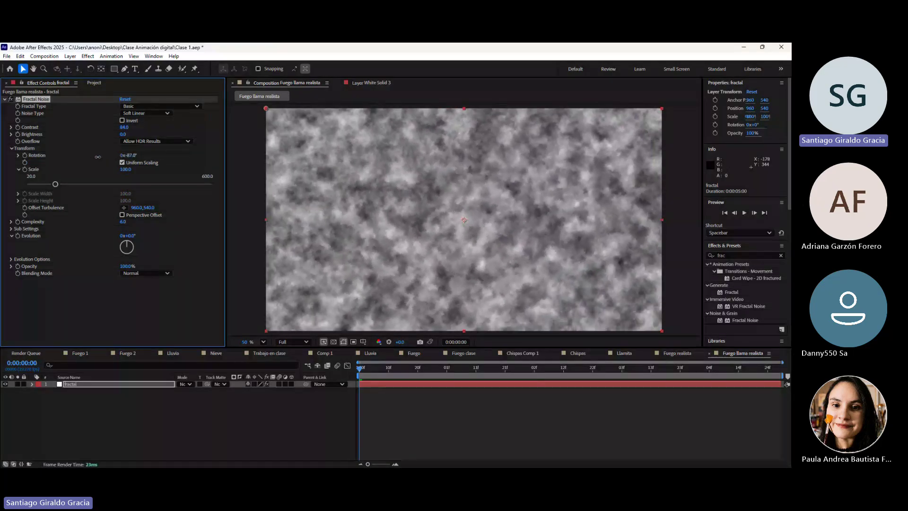
{"action": "key", "text": "ctrl+z"}
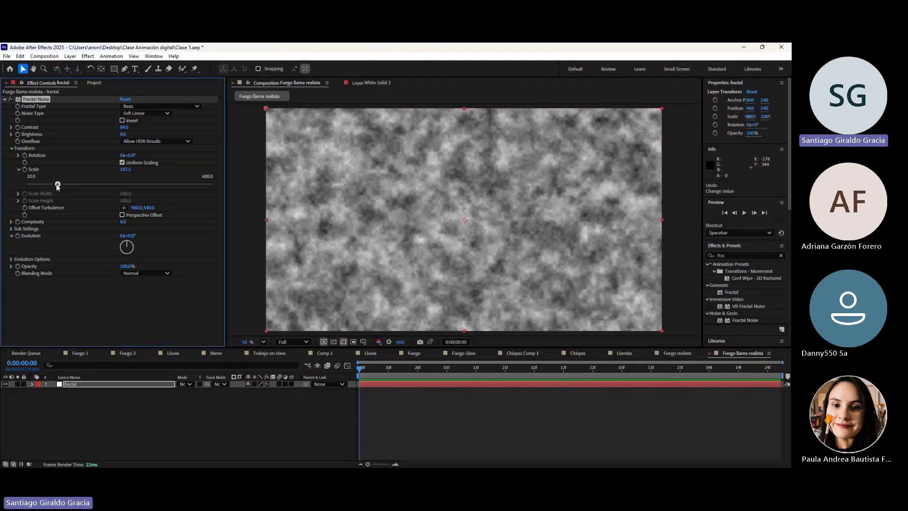
{"action": "left_click_drag", "start_coordinate": [55, 184], "coordinate": [69, 186]}
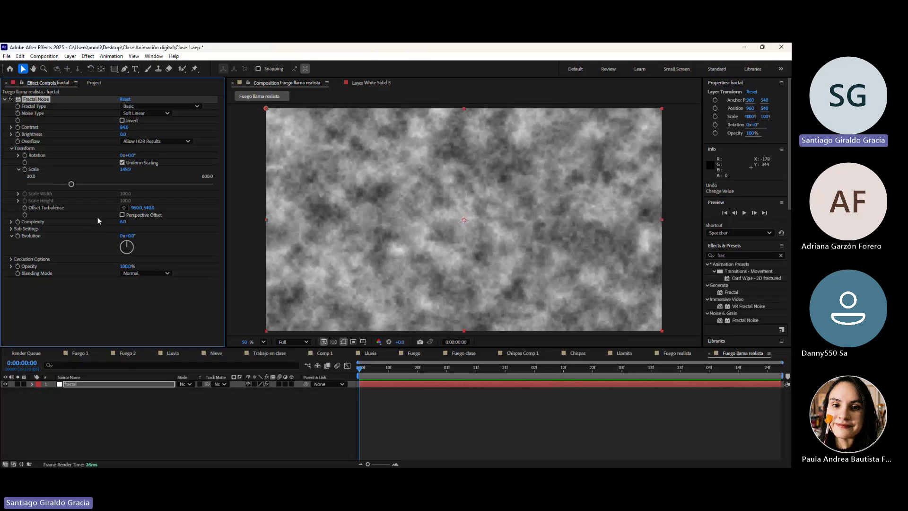
Enlarge the timeline area and enable an expression on the Fractal Noise effect's Offset Turbulence
{"action": "left_click", "coordinate": [25, 208], "text": "alt"}
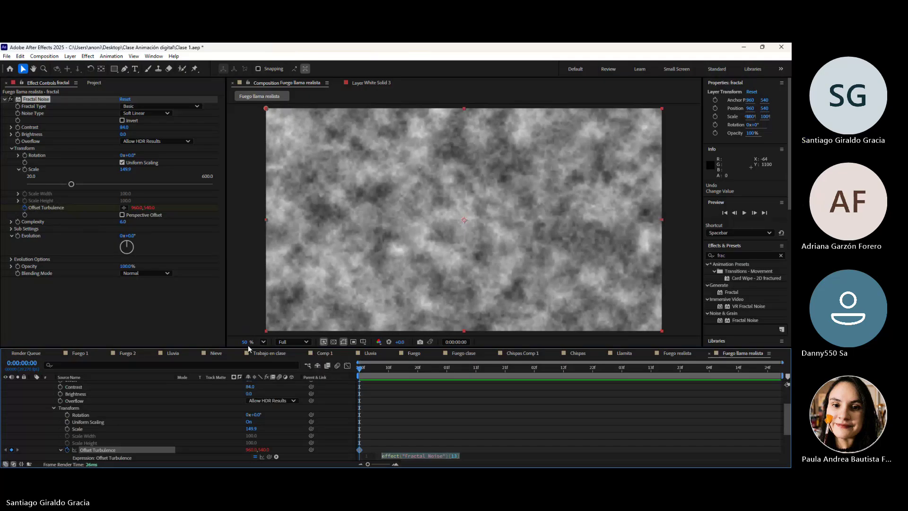
{"action": "left_click_drag", "start_coordinate": [248, 348], "coordinate": [259, 268]}
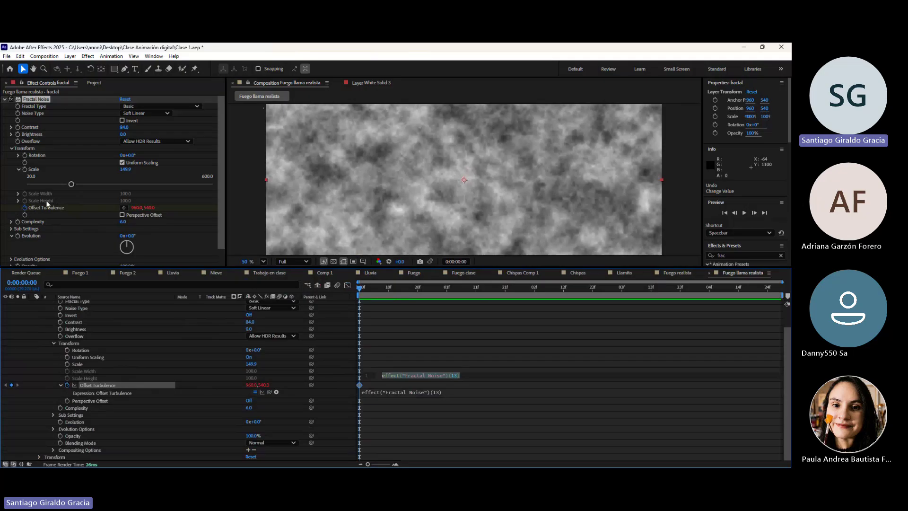
{"action": "left_click", "coordinate": [24, 211]}
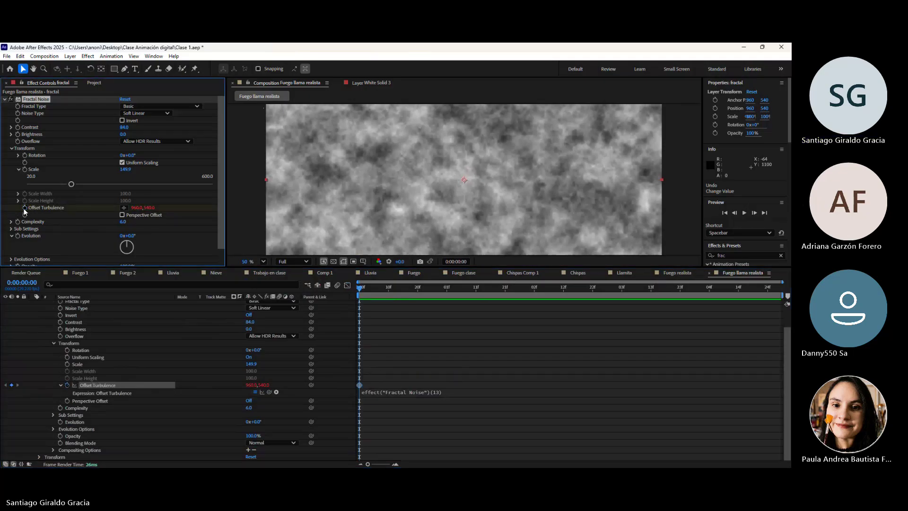
{"action": "left_click", "coordinate": [25, 209], "text": "alt"}
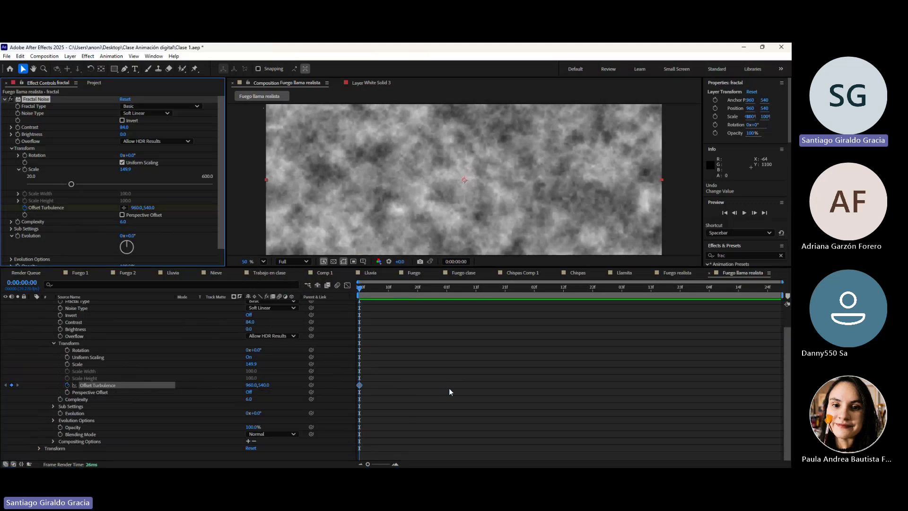
{"action": "left_click", "coordinate": [24, 208], "text": "alt"}
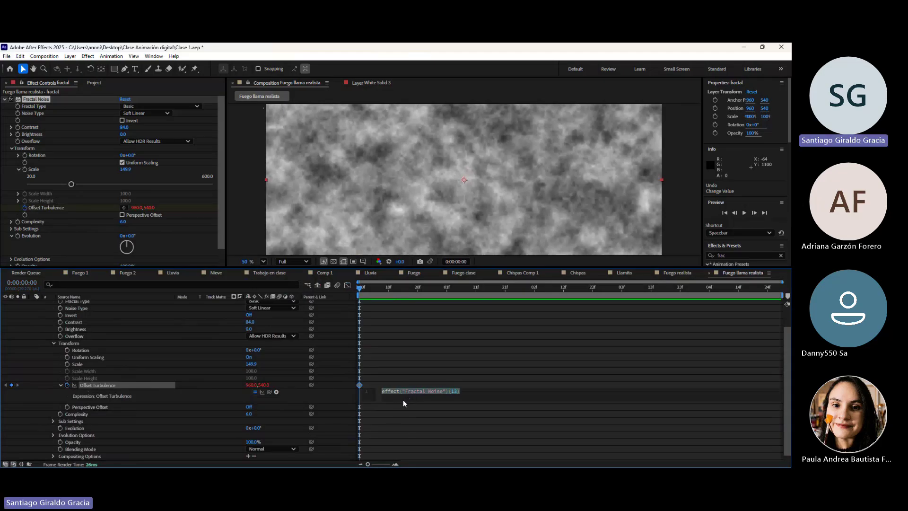
Insert a link to the vertical Offset Turbulence value in the expression and delete the default code around it
{"action": "left_click", "coordinate": [431, 392]}
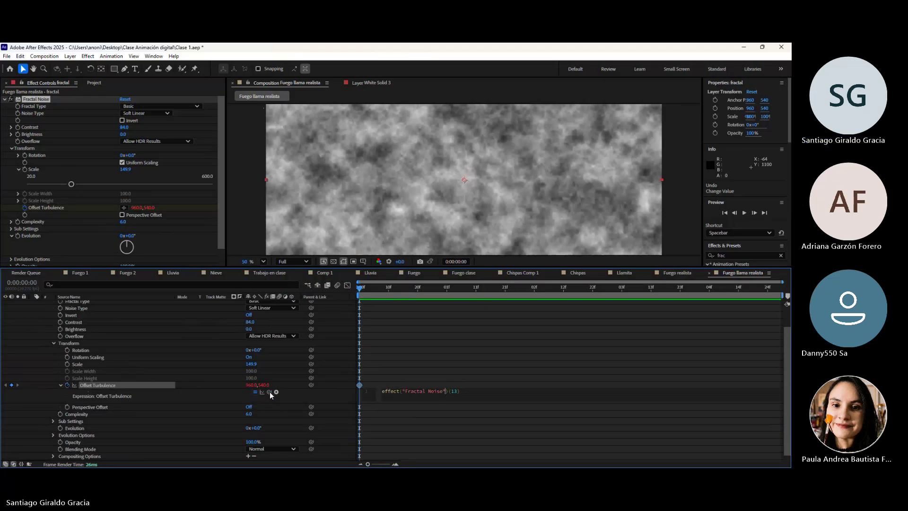
{"action": "left_click_drag", "start_coordinate": [270, 391], "coordinate": [150, 211]}
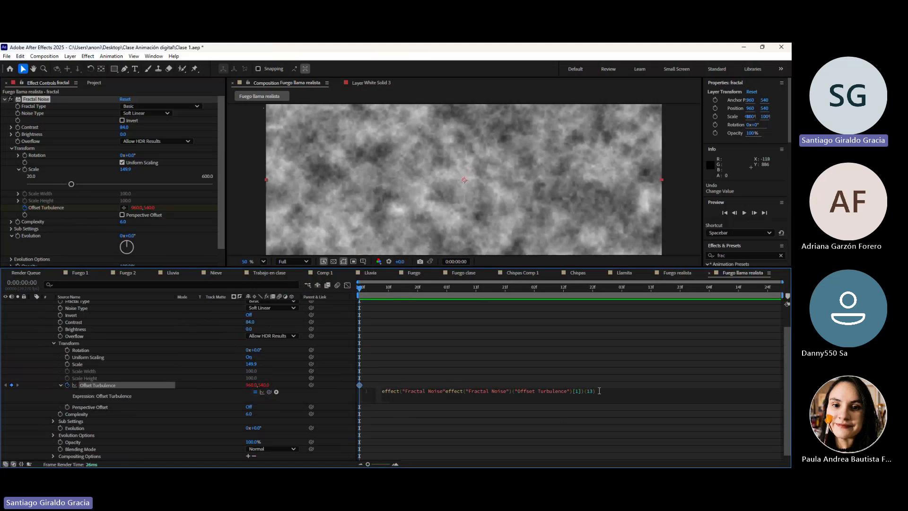
{"action": "left_click_drag", "start_coordinate": [597, 392], "coordinate": [585, 393]}
{"action": "key", "text": "BackSpace"}
{"action": "left_click_drag", "start_coordinate": [446, 391], "coordinate": [379, 392]}
{"action": "key", "text": "BackSpace"}
Assign the linked Offset Turbulence value to a variable by prefixing the expression with "temp =", and commit it
{"action": "type", "text": "le"}
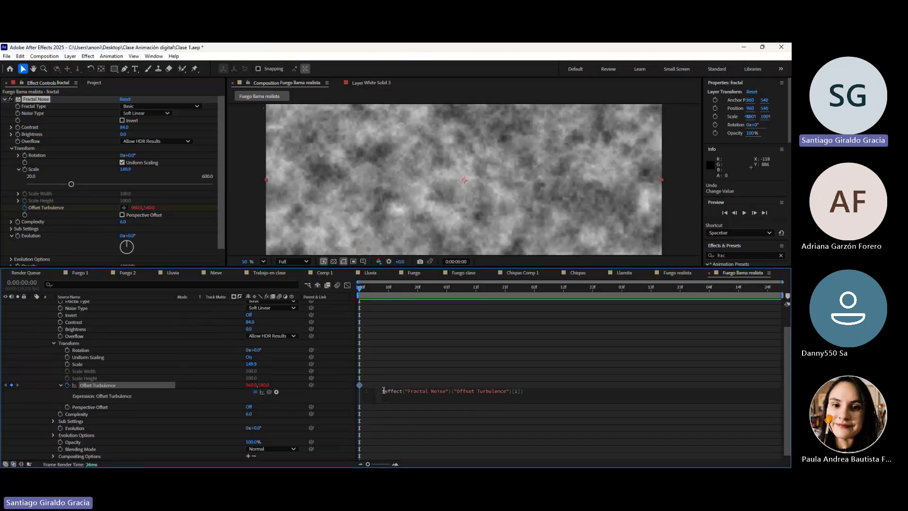
{"action": "type", "text": "mp"}
{"action": "key", "text": "BackSpace"}
{"action": "type", "text": "="}
{"action": "left_click", "coordinate": [509, 366]}
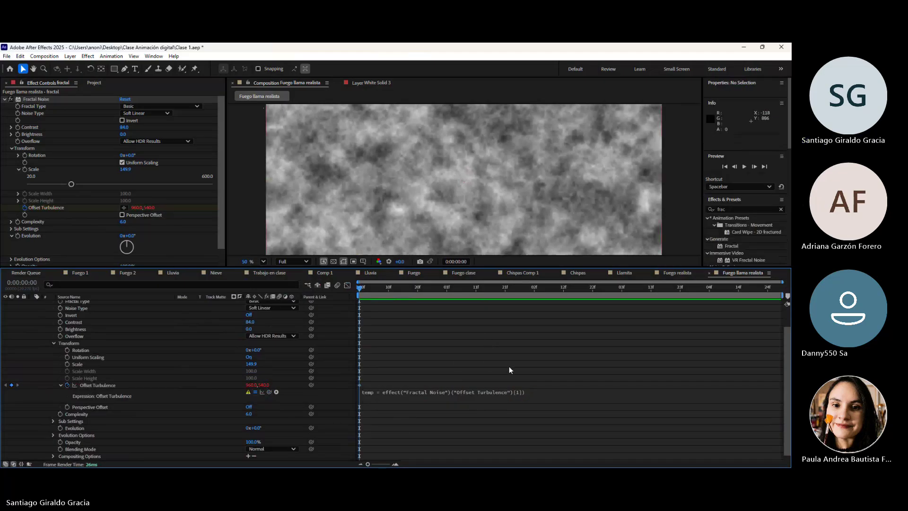
Correct the expression to read temp = effect("Fractal Noise")("Offset Turbulence")[1]; and commit it
{"action": "left_click", "coordinate": [384, 394]}
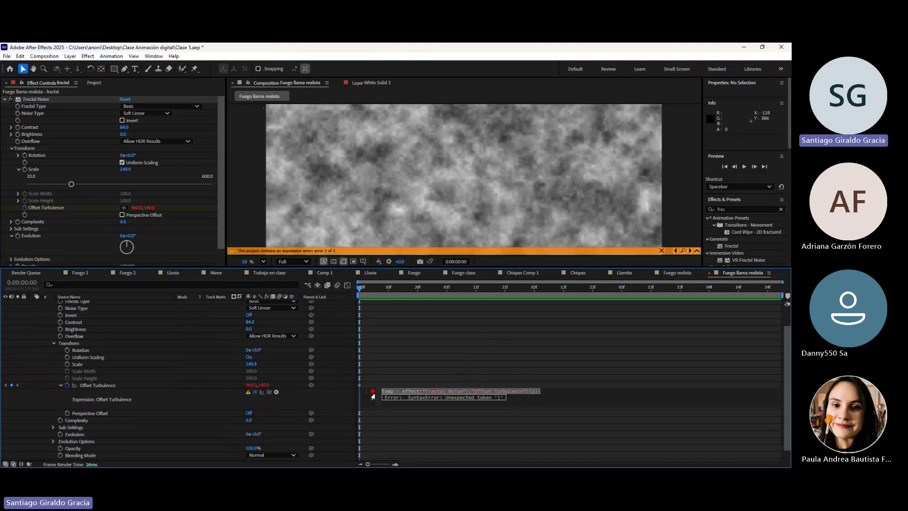
{"action": "left_click", "coordinate": [400, 391]}
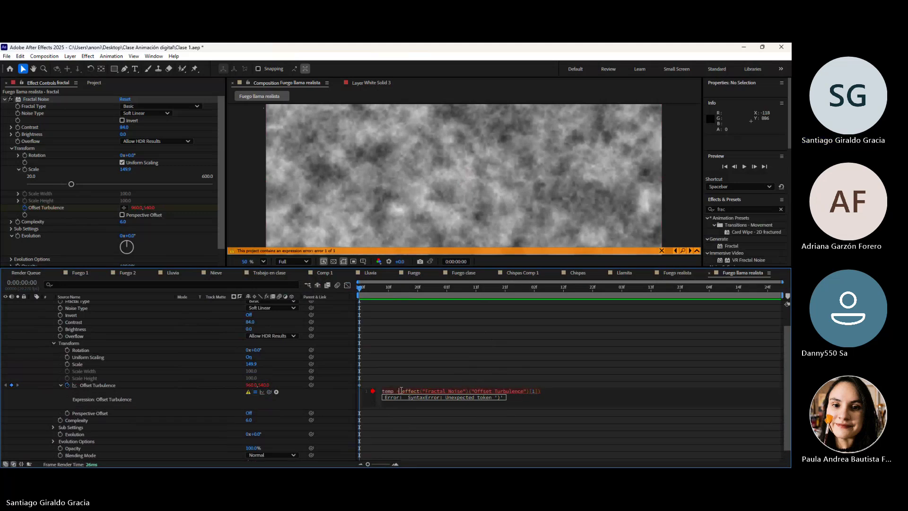
{"action": "left_click_drag", "start_coordinate": [400, 391], "coordinate": [361, 393]}
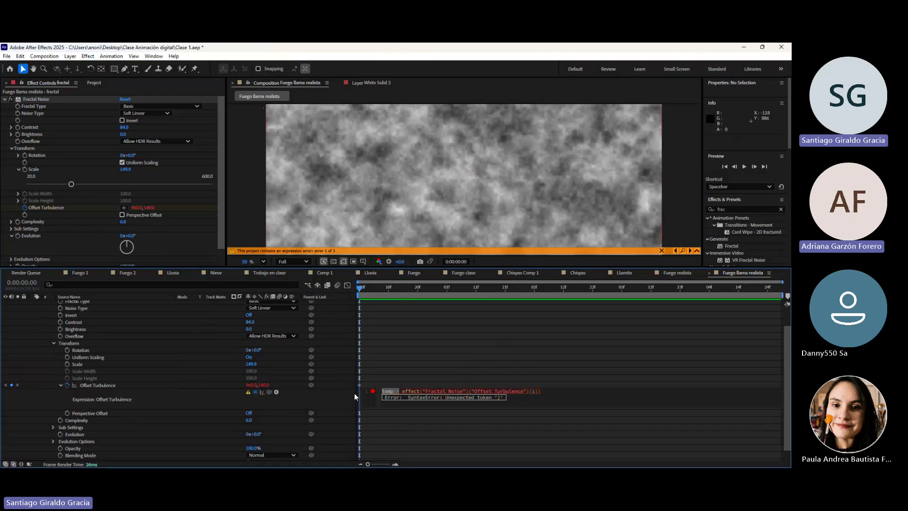
{"action": "key", "text": "BackSpace"}
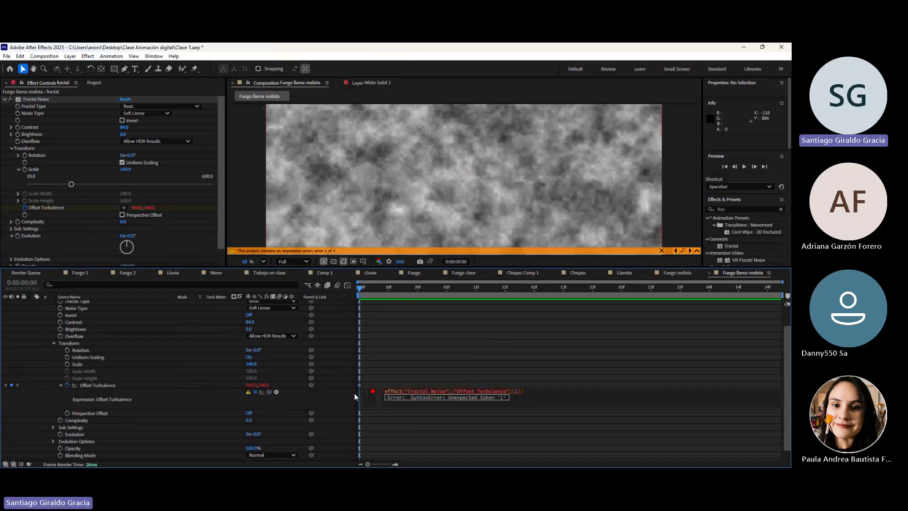
{"action": "type", "text": "temp ="}
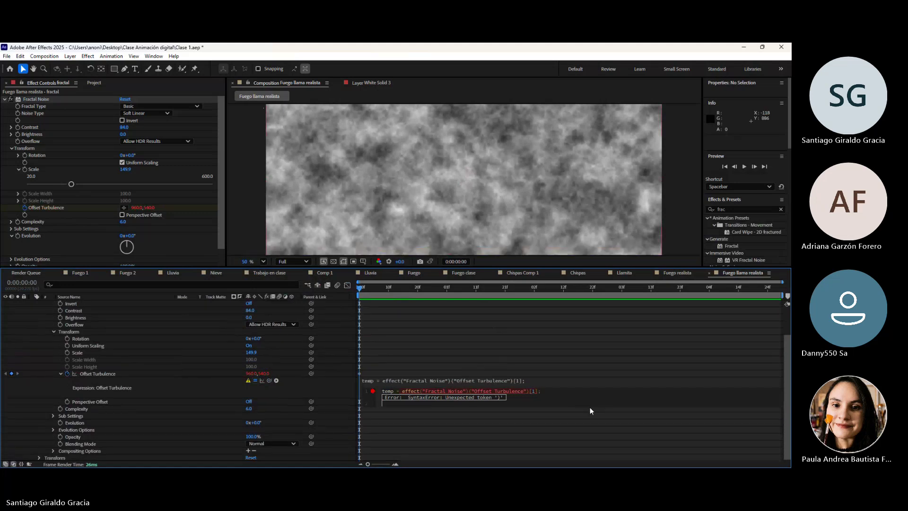
{"action": "left_click", "coordinate": [589, 408]}
Recheck the committed Offset Turbulence expression and turn off keyframing for that property
{"action": "left_click", "coordinate": [435, 382]}
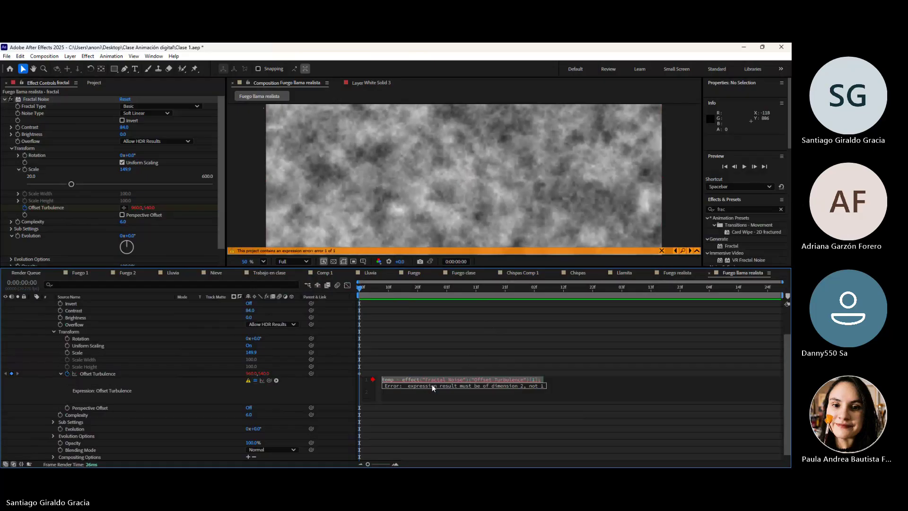
{"action": "left_click", "coordinate": [250, 392]}
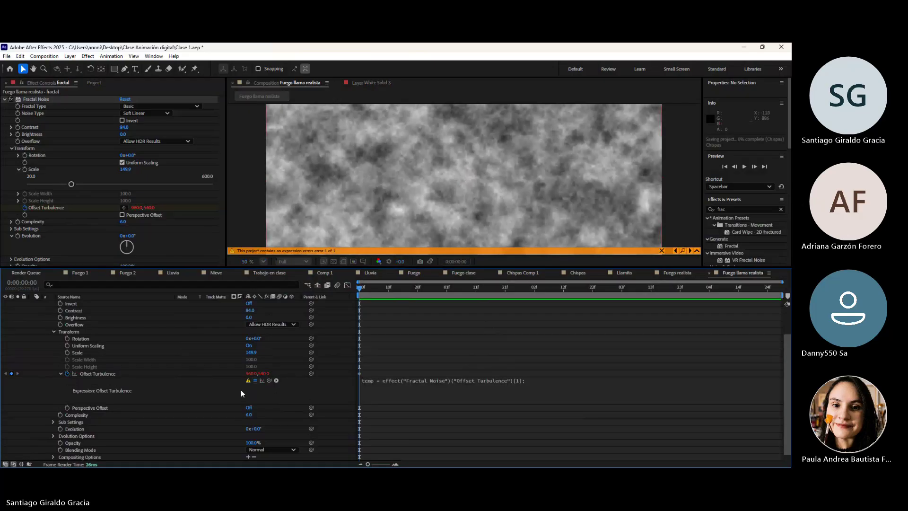
{"action": "left_click", "coordinate": [24, 208]}
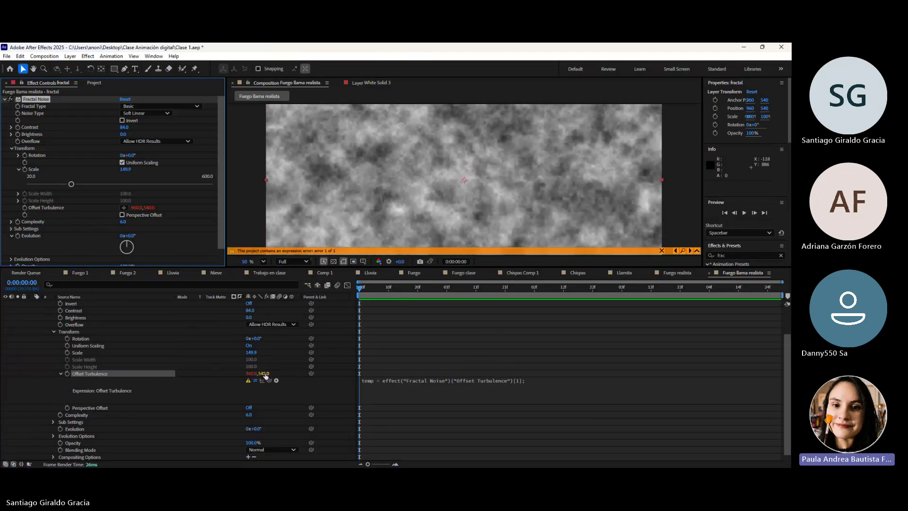
Try to change the vertical Offset Turbulence value while the temp expression is active, and undo it
{"action": "left_click_drag", "start_coordinate": [264, 374], "coordinate": [232, 311]}
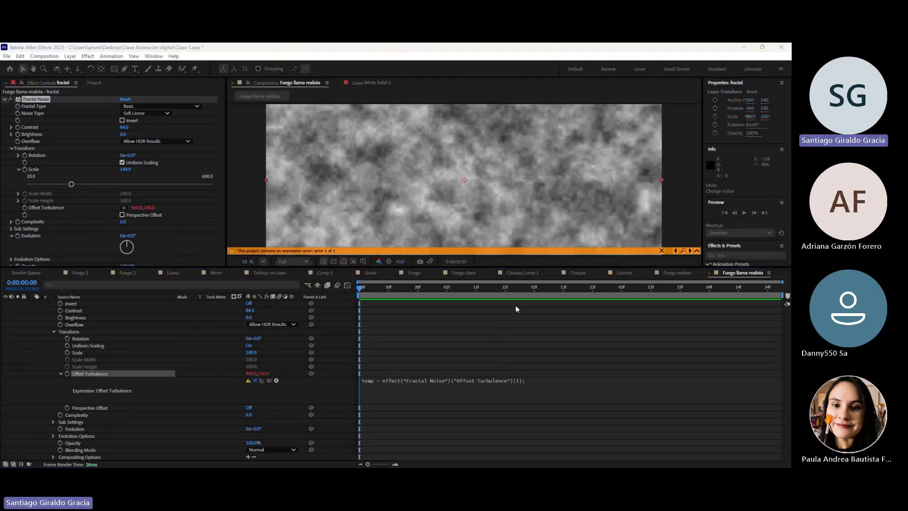
{"action": "left_click", "coordinate": [475, 305]}
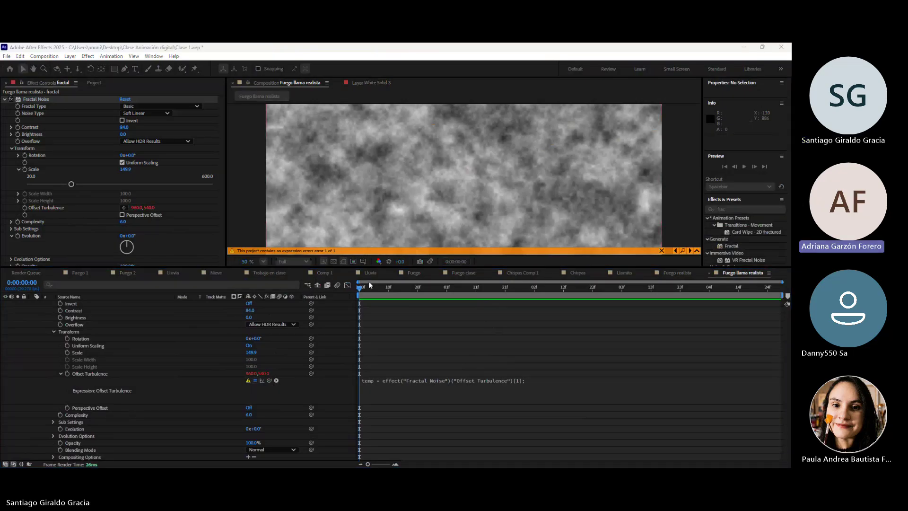
{"action": "left_click", "coordinate": [474, 307]}
Add a second link to the vertical Offset Turbulence value in the expression, delete the temp = line above it, and commit
{"action": "left_click", "coordinate": [504, 379]}
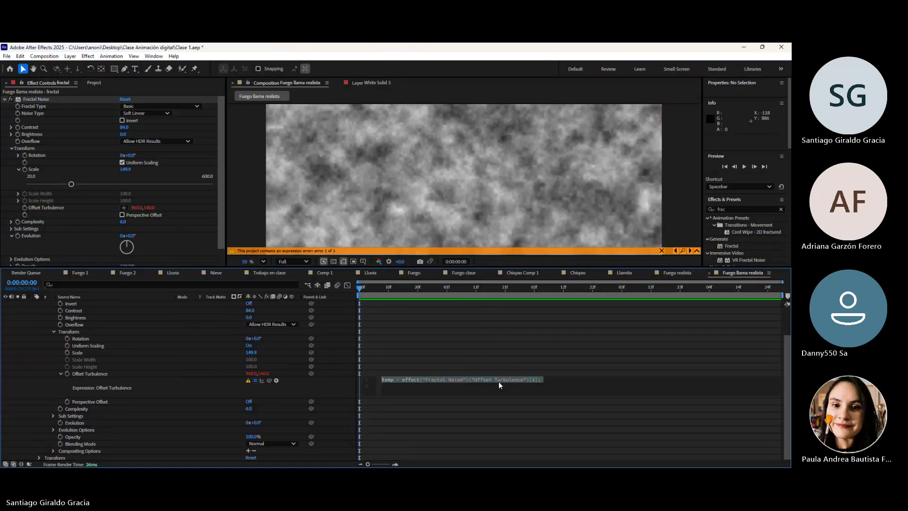
{"action": "left_click", "coordinate": [426, 387]}
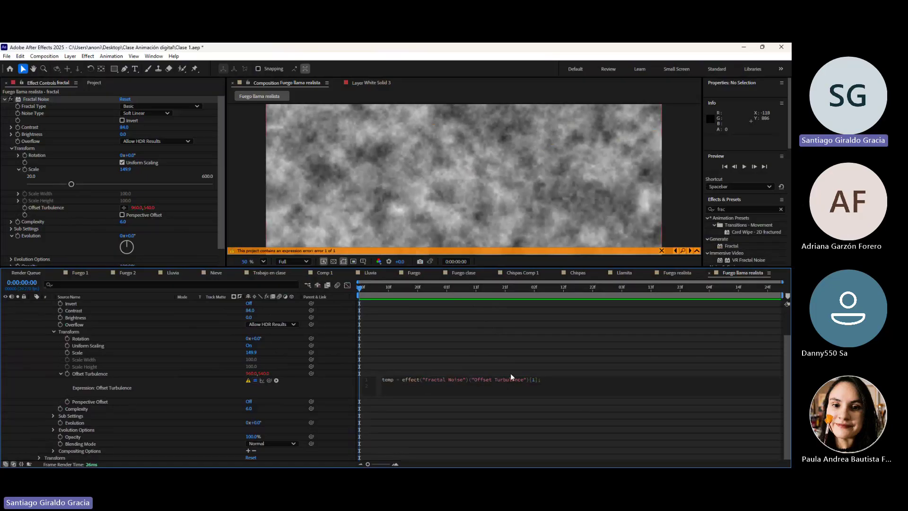
{"action": "left_click", "coordinate": [470, 381]}
{"action": "left_click", "coordinate": [395, 392]}
{"action": "left_click_drag", "start_coordinate": [269, 381], "coordinate": [149, 207]}
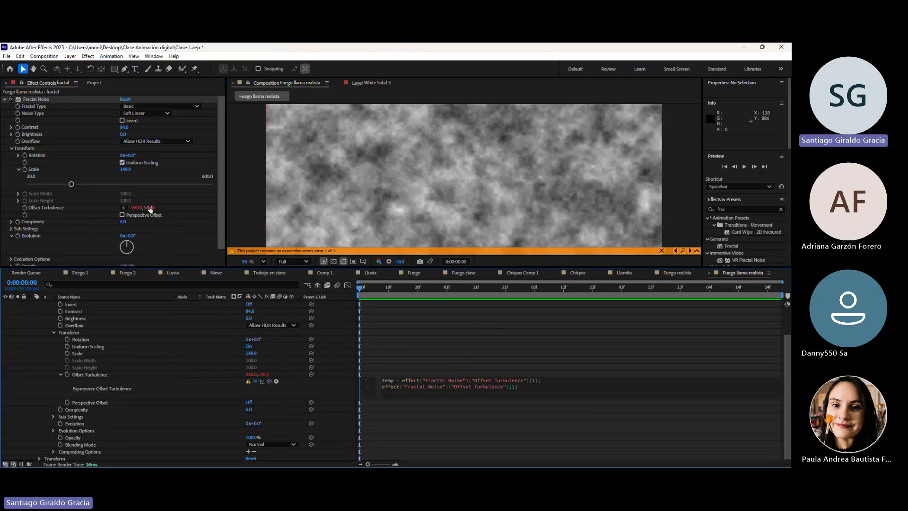
{"action": "left_click_drag", "start_coordinate": [548, 379], "coordinate": [362, 379]}
{"action": "key", "text": "BackSpace"}
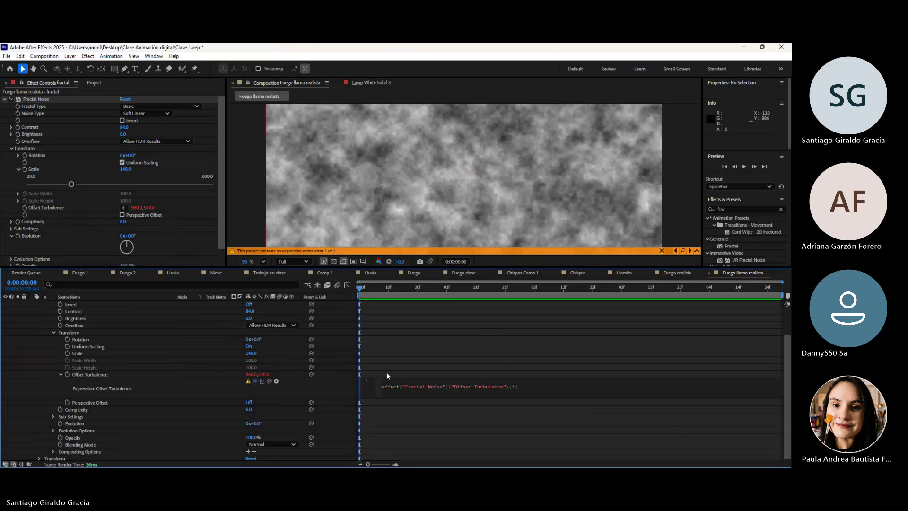
{"action": "left_click", "coordinate": [433, 348]}
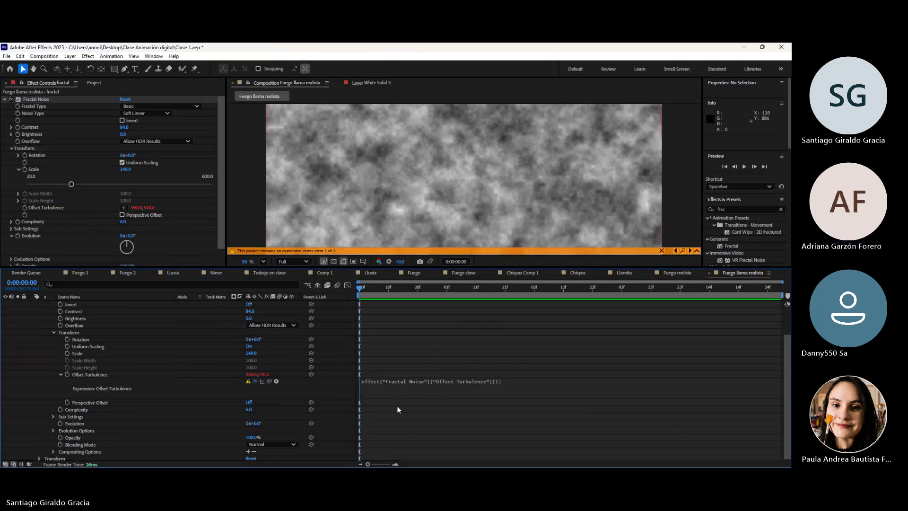
Undo the edits back to before the Offset Turbulence expression was added, and turn off keyframing for that property
{"action": "key", "text": "ctrl+z"}
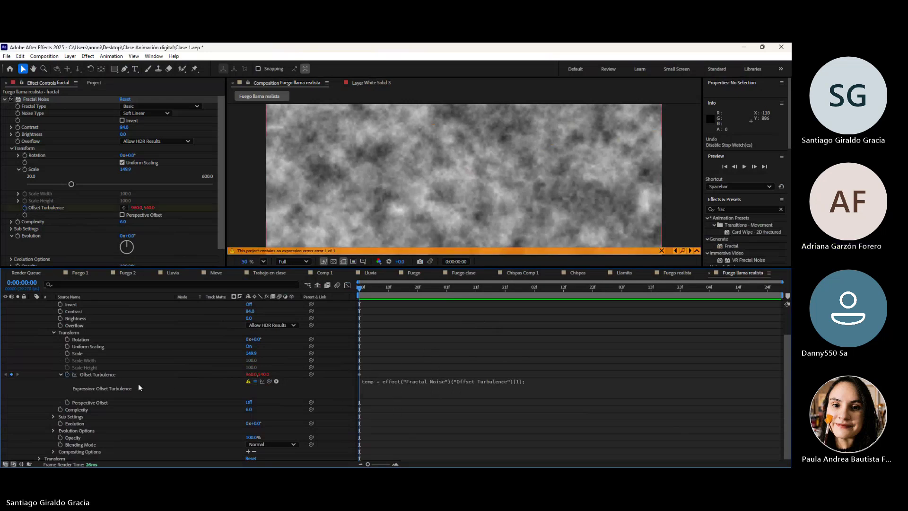
{"action": "key", "text": "ctrl+z"}
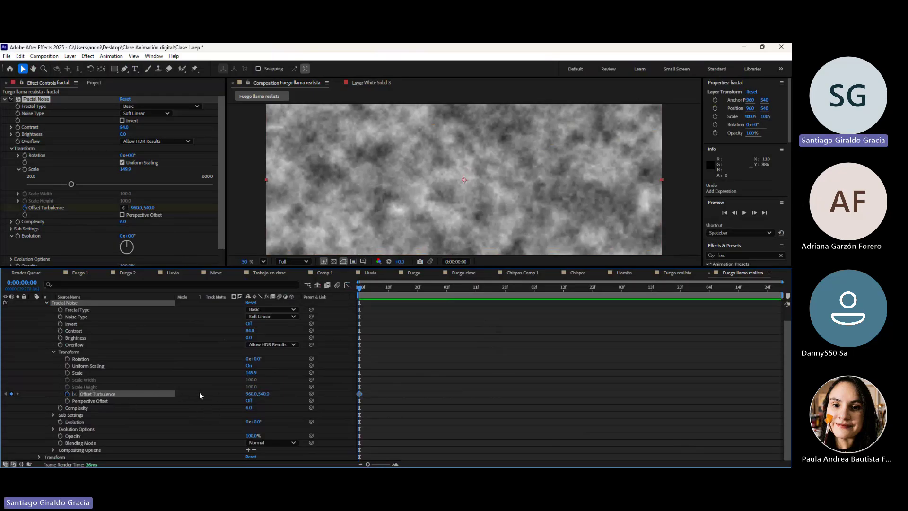
{"action": "left_click", "coordinate": [25, 208]}
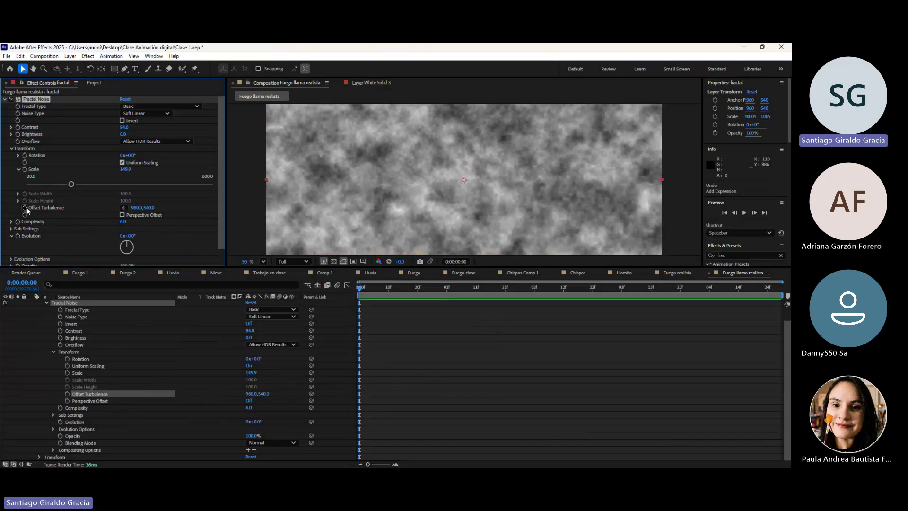
Try an Offset Turbulence expression linked to its own vertical value with the [temp, temp] line deleted, and undo it
{"action": "left_click", "coordinate": [25, 208], "text": "alt"}
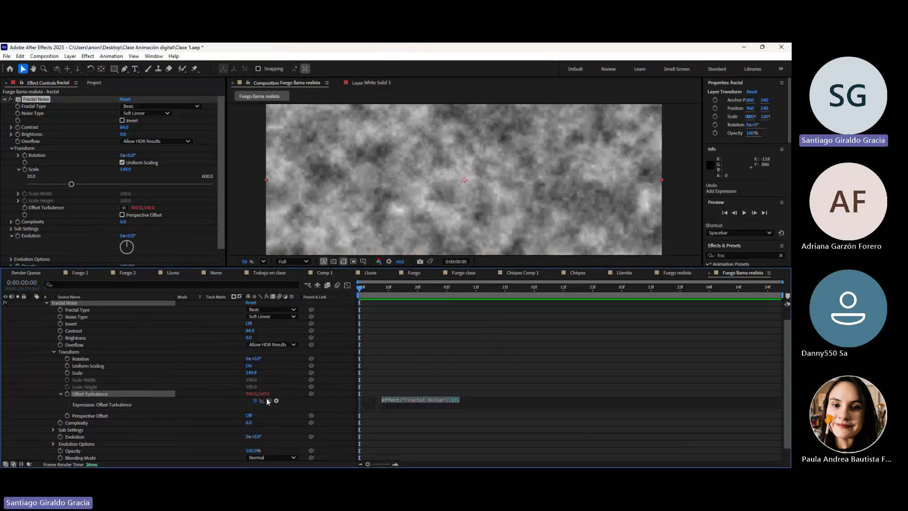
{"action": "left_click_drag", "start_coordinate": [269, 401], "coordinate": [149, 208]}
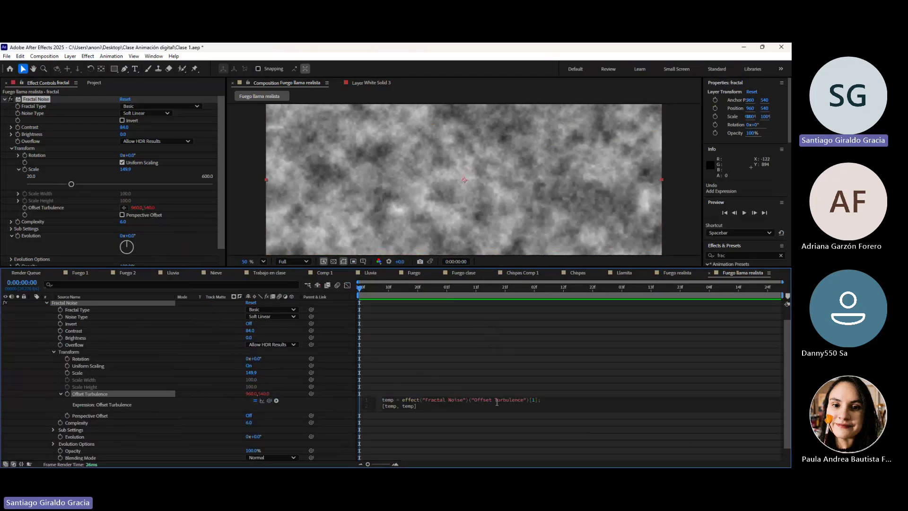
{"action": "left_click_drag", "start_coordinate": [425, 406], "coordinate": [372, 409]}
{"action": "key", "text": "BackSpace"}
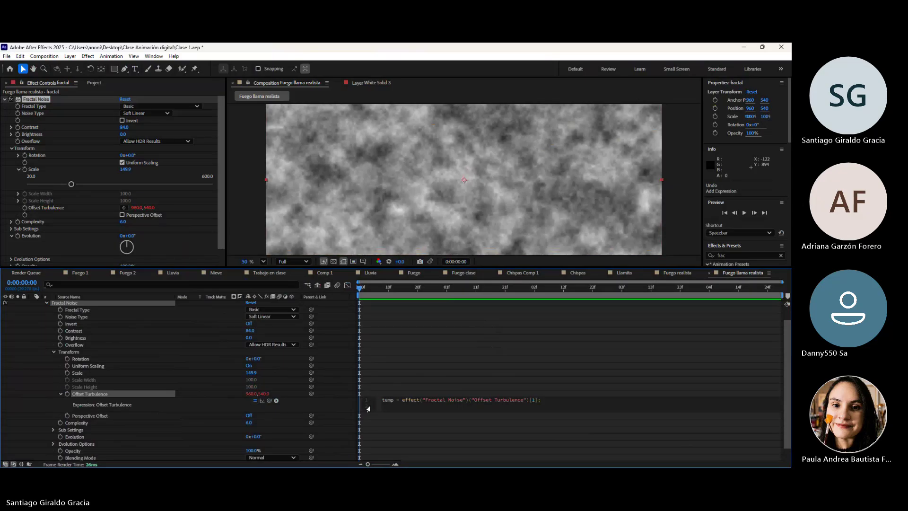
{"action": "left_click", "coordinate": [446, 370]}
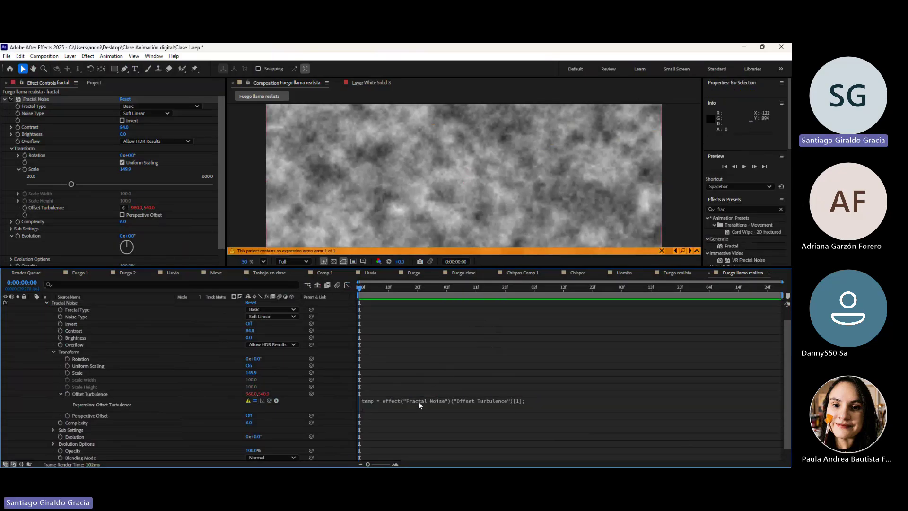
{"action": "key", "text": "ctrl+z"}
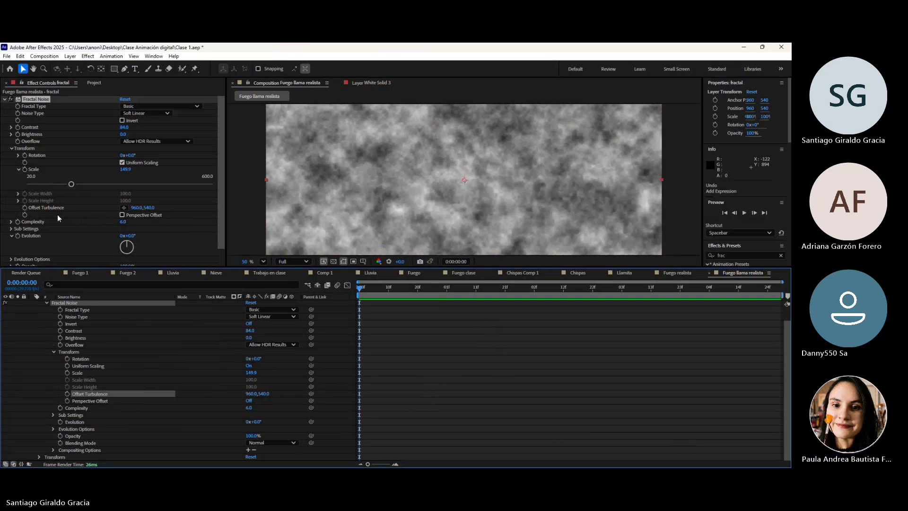
Add an Offset Turbulence expression linked to its own vertical value, keep the generated [temp, temp] line, and commit it
{"action": "left_click", "coordinate": [24, 208], "text": "alt"}
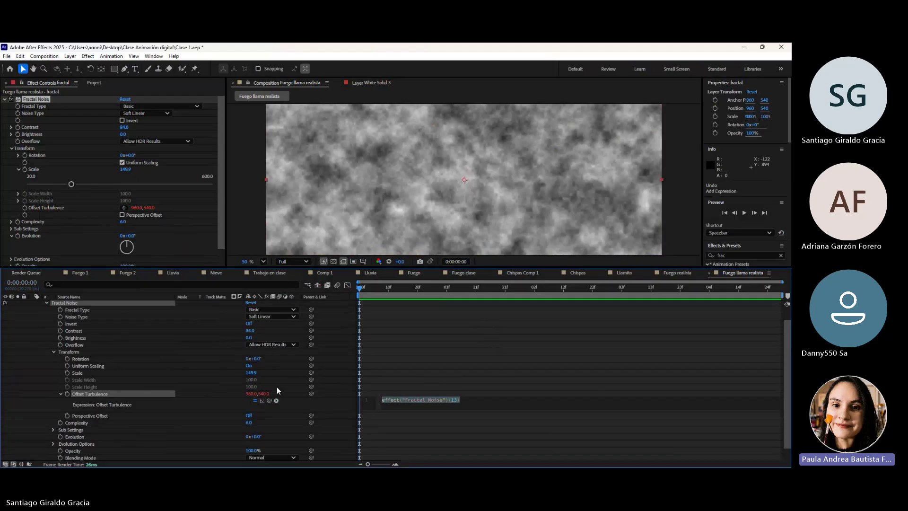
{"action": "left_click_drag", "start_coordinate": [269, 401], "coordinate": [149, 208]}
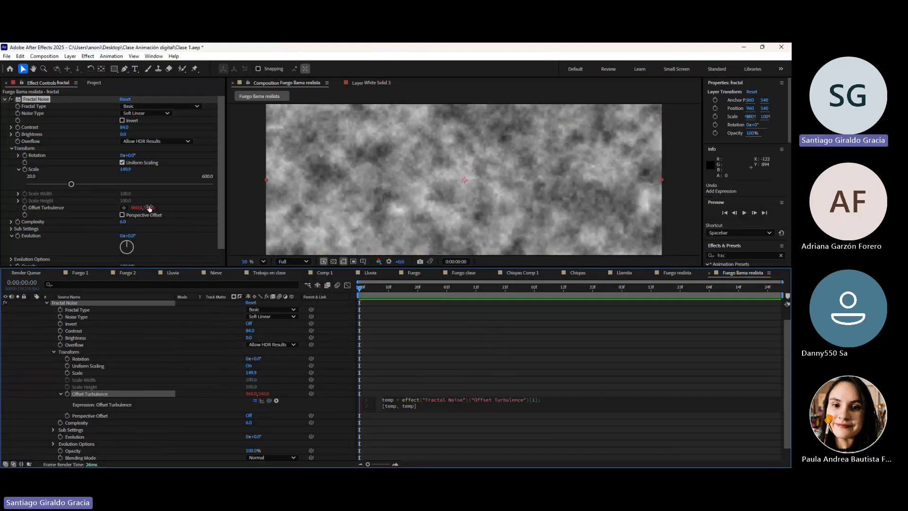
{"action": "left_click", "coordinate": [495, 359]}
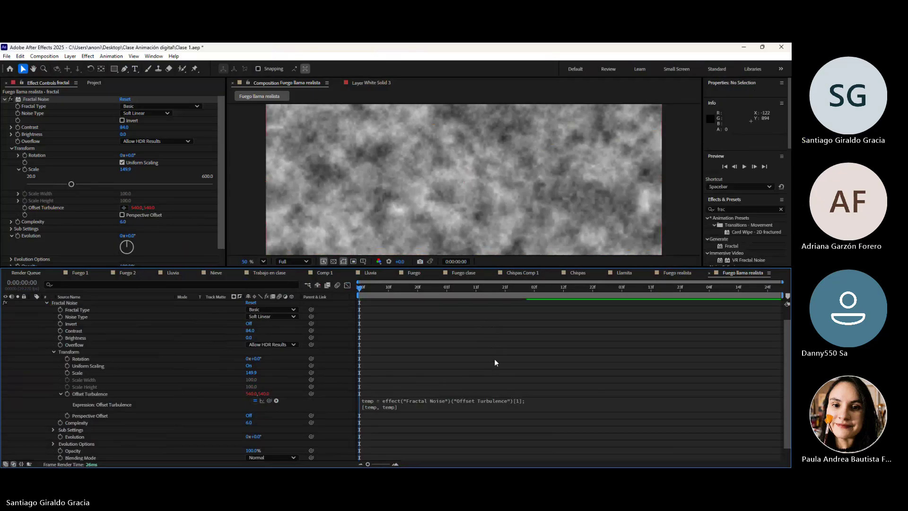
Keyframe Offset Turbulence at 0:00:00:00 and raise its vertical value at 0:00:04:27 to create a second keyframe
{"action": "scroll", "coordinate": [476, 380], "scroll_direction": "down", "scroll_amount": 1}
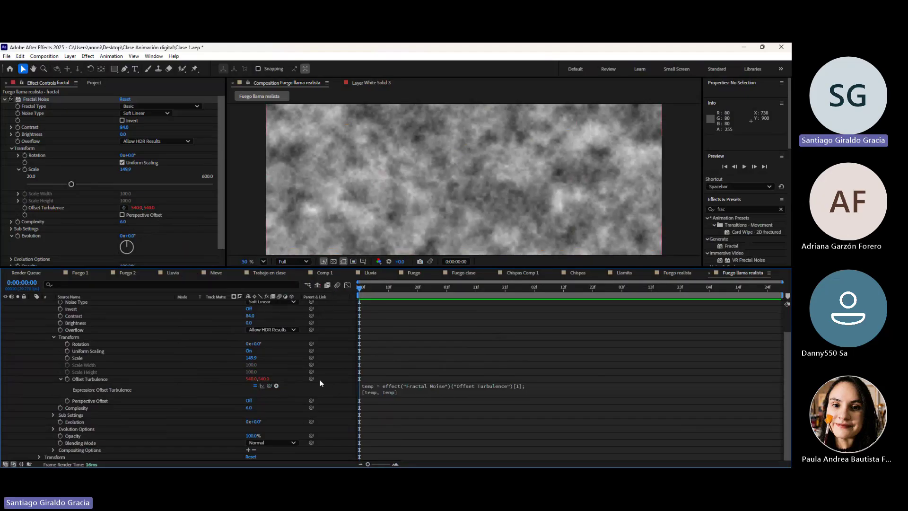
{"action": "left_click", "coordinate": [67, 379]}
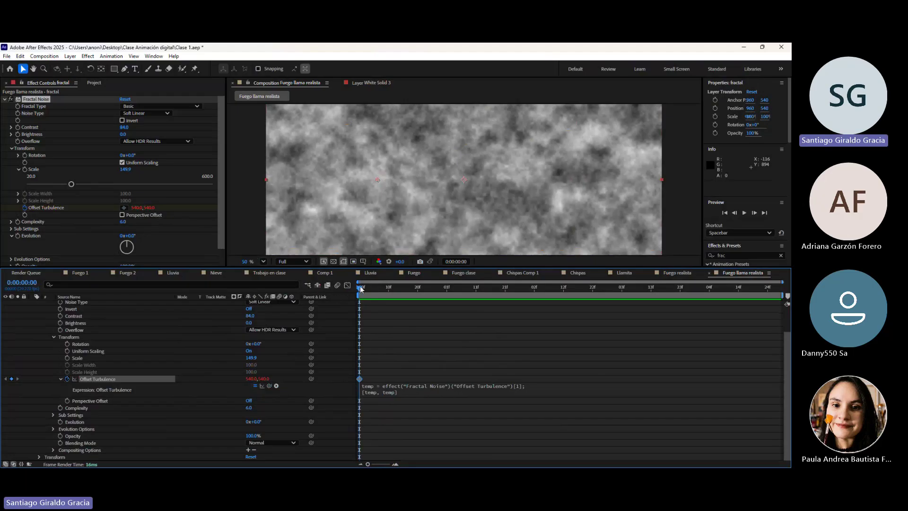
{"action": "left_click_drag", "start_coordinate": [361, 289], "coordinate": [781, 310]}
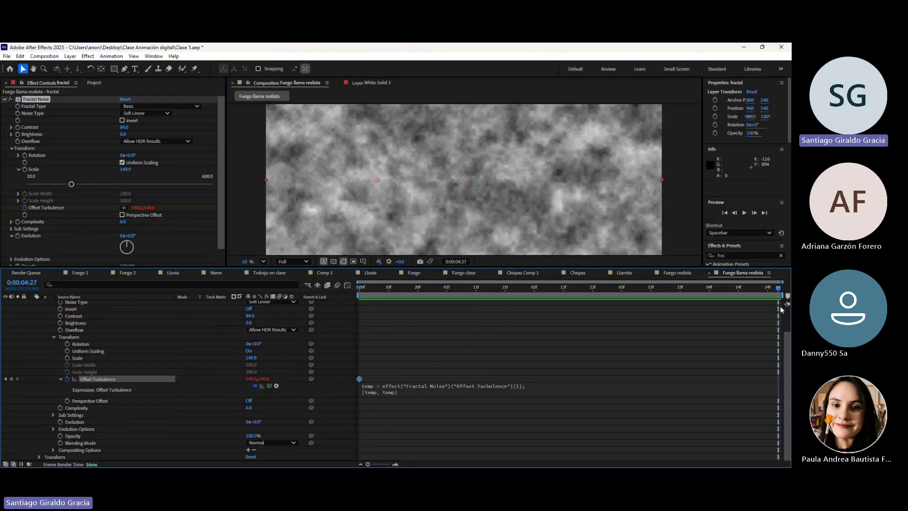
{"action": "left_click_drag", "start_coordinate": [265, 379], "coordinate": [472, 377]}
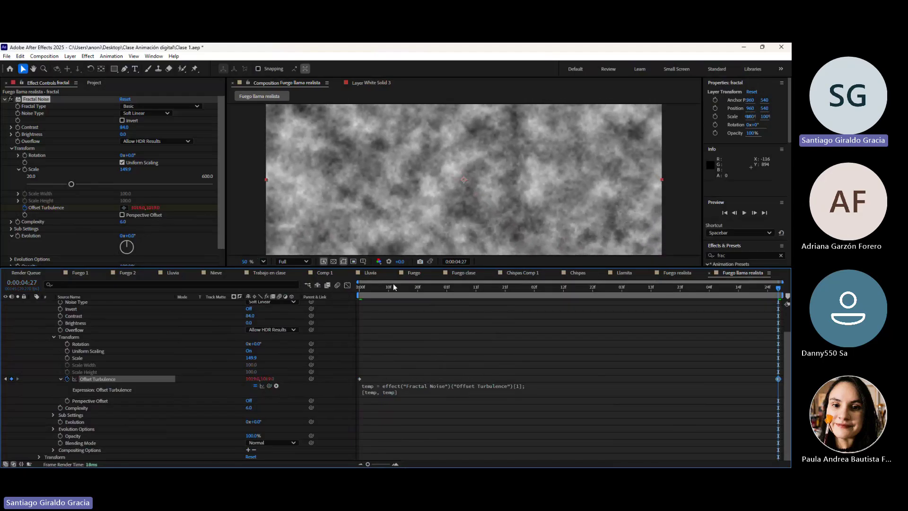
Preview the noise animation from the start, enlarge the composition viewer, and return to 0:00:00:00
{"action": "key", "text": "Home"}
{"action": "key", "text": "space"}
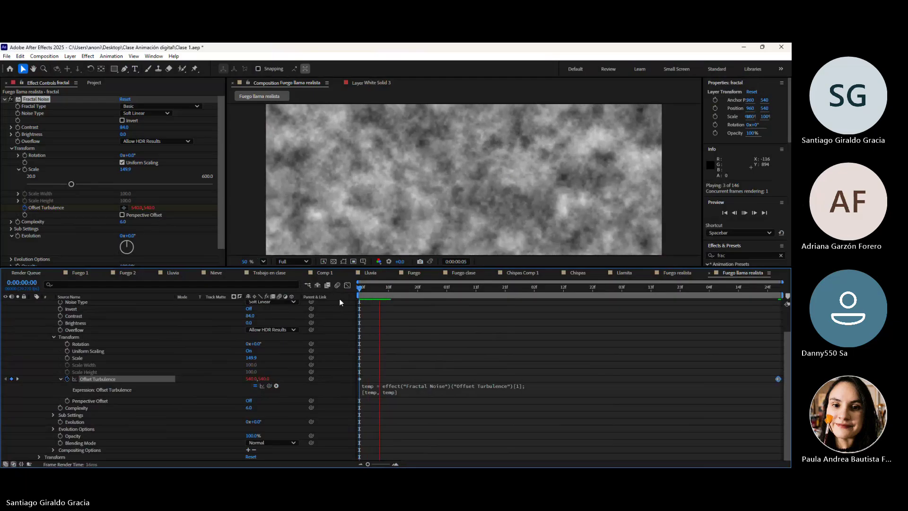
{"action": "key", "text": "space"}
{"action": "left_click_drag", "start_coordinate": [374, 267], "coordinate": [373, 366]}
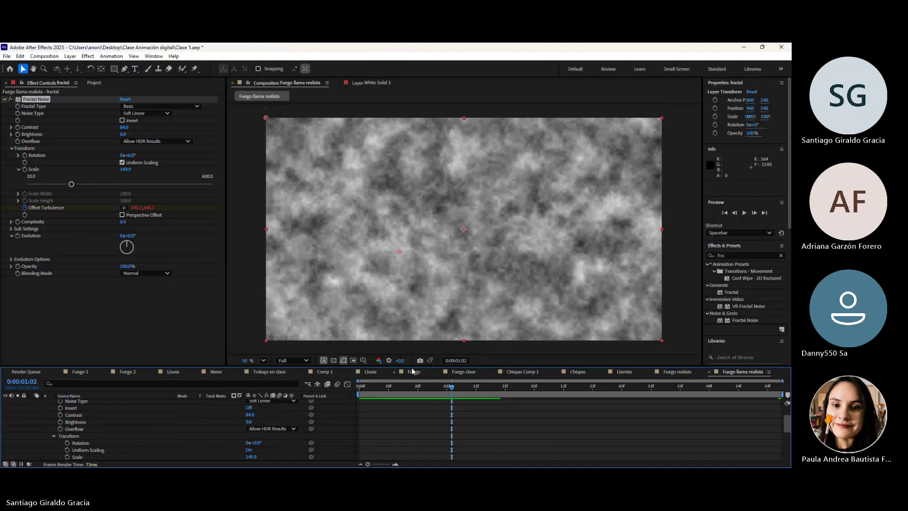
{"action": "left_click_drag", "start_coordinate": [370, 383], "coordinate": [325, 395]}
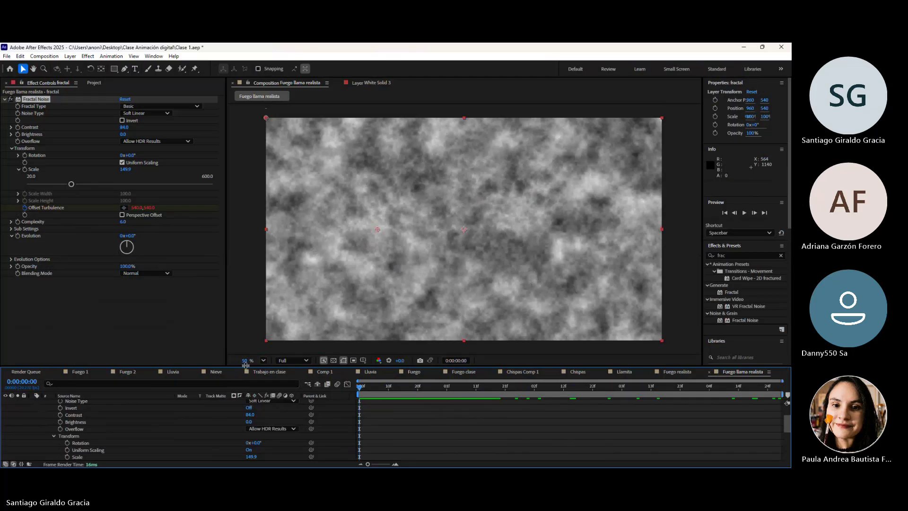
{"action": "left_click_drag", "start_coordinate": [245, 367], "coordinate": [257, 332]}
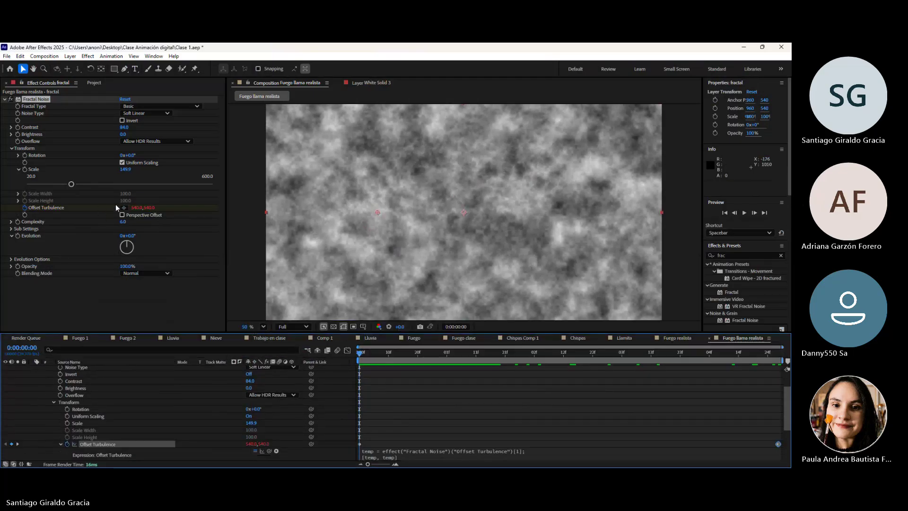
Lower the horizontal Offset Turbulence value at 0:00:00:00 and preview the noise animation
{"action": "left_click", "coordinate": [134, 211]}
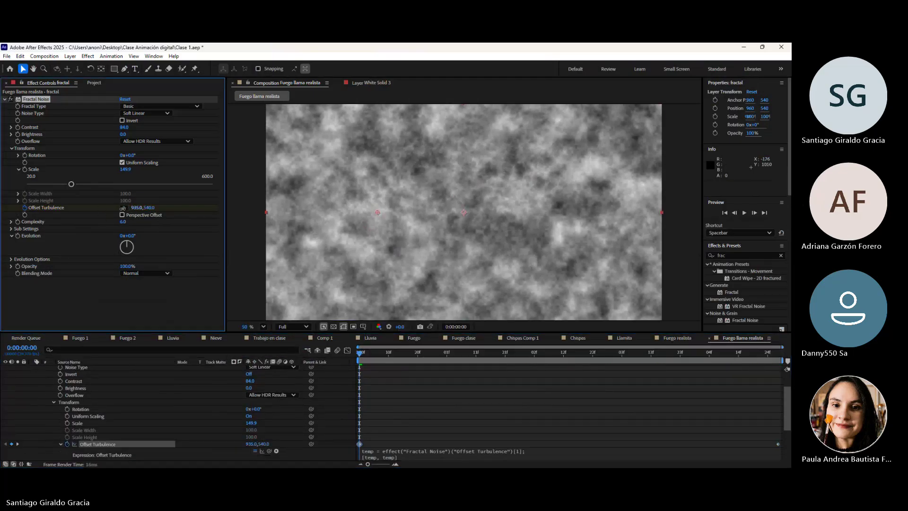
{"action": "key", "text": "space"}
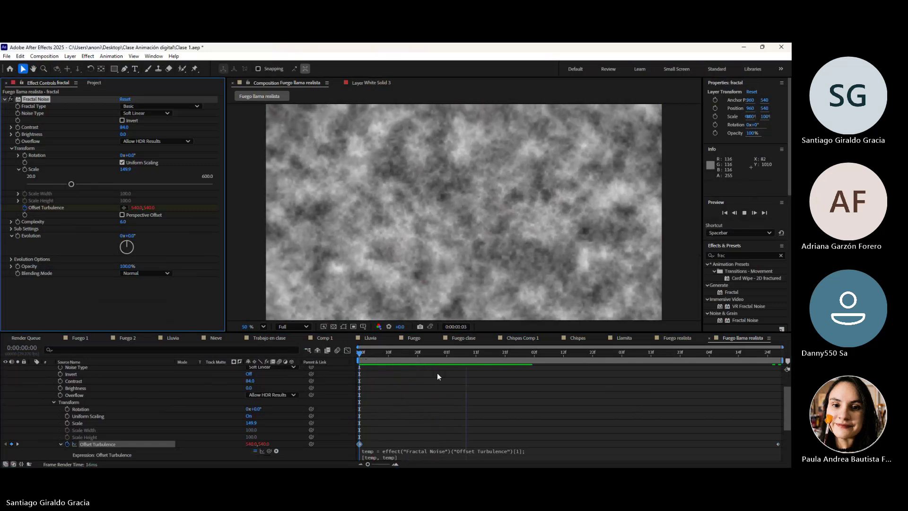
{"action": "key", "text": "space"}
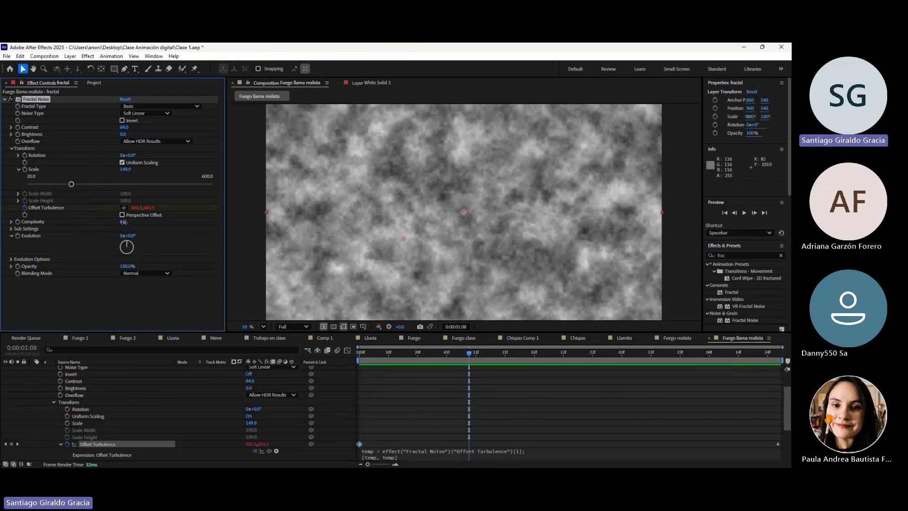
Collapse the Fractal Noise Transform settings and reduce Complexity to 4.5
{"action": "left_click", "coordinate": [11, 149]}
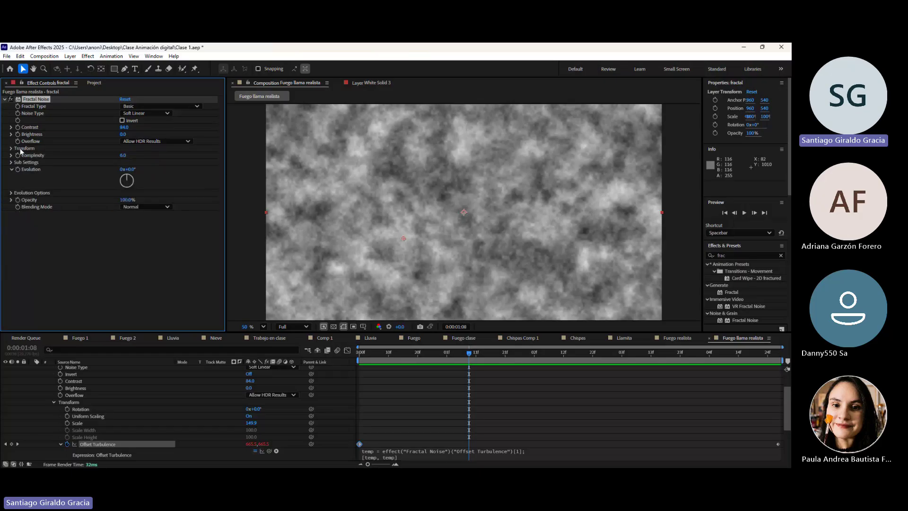
{"action": "left_click", "coordinate": [11, 149]}
{"action": "left_click", "coordinate": [12, 148]}
{"action": "left_click", "coordinate": [11, 156]}
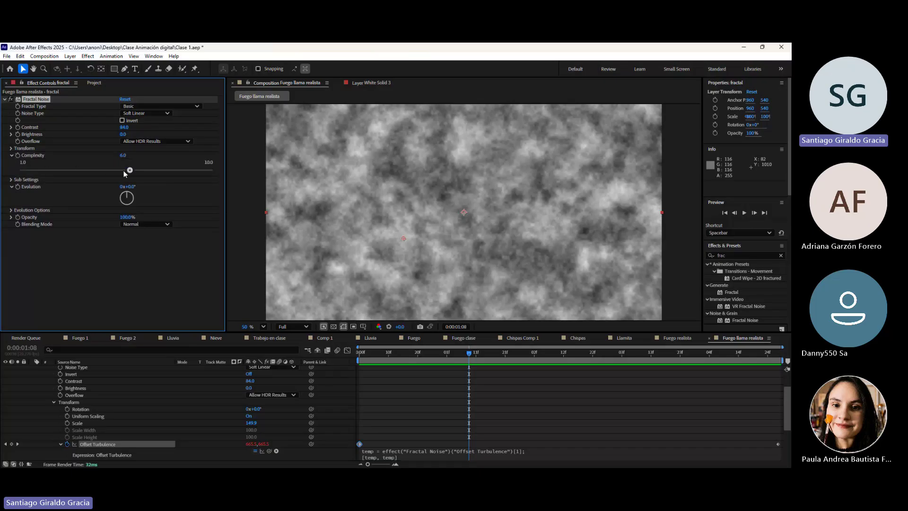
{"action": "left_click_drag", "start_coordinate": [128, 173], "coordinate": [95, 173]}
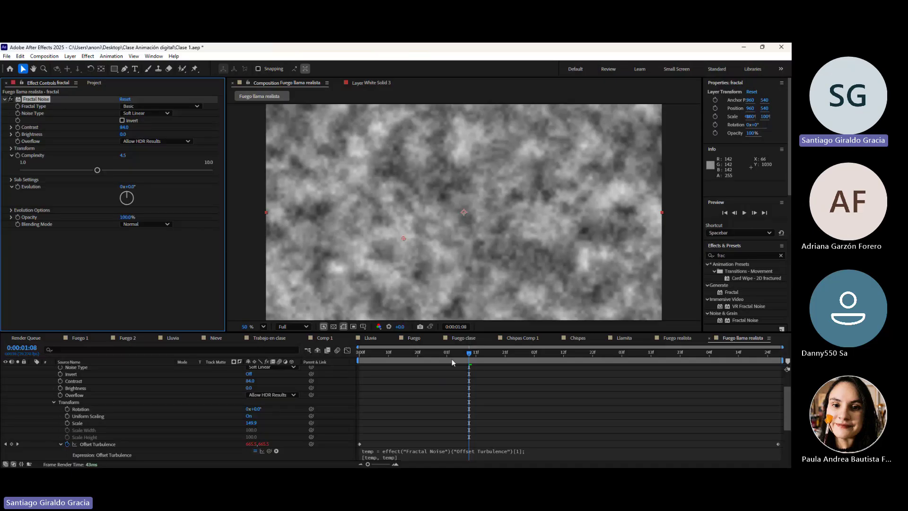
Preview the animation from 0:00:00:00 and fine-tune the Fractal Noise Complexity to 4.4
{"action": "left_click_drag", "start_coordinate": [395, 353], "coordinate": [326, 354]}
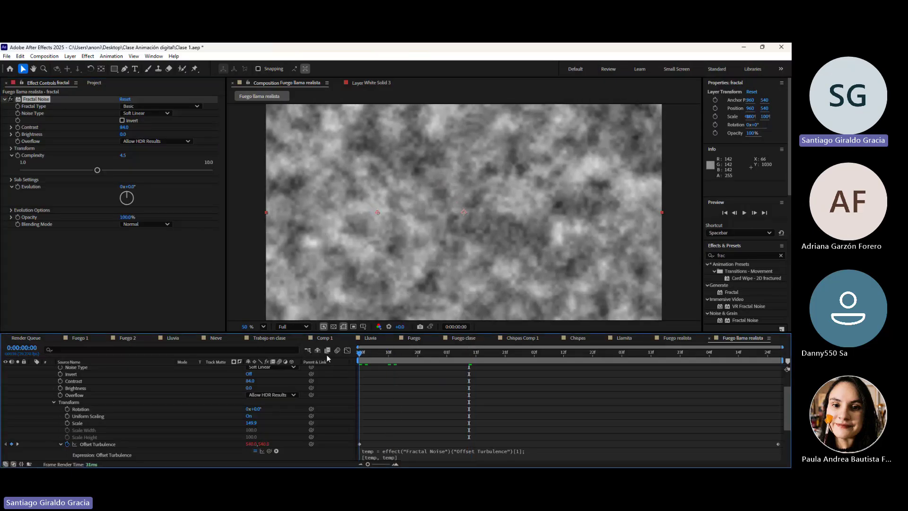
{"action": "key", "text": "space"}
{"action": "left_click", "coordinate": [95, 182]}
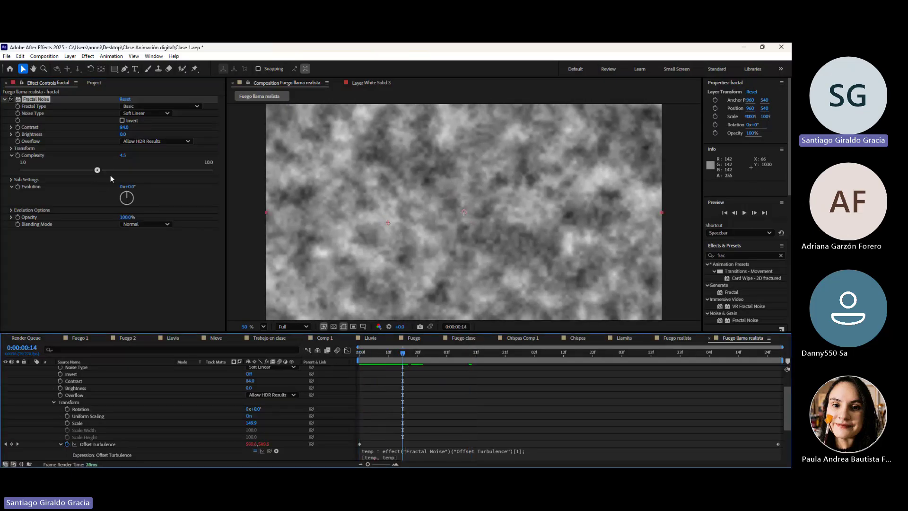
{"action": "left_click_drag", "start_coordinate": [126, 155], "coordinate": [141, 184]}
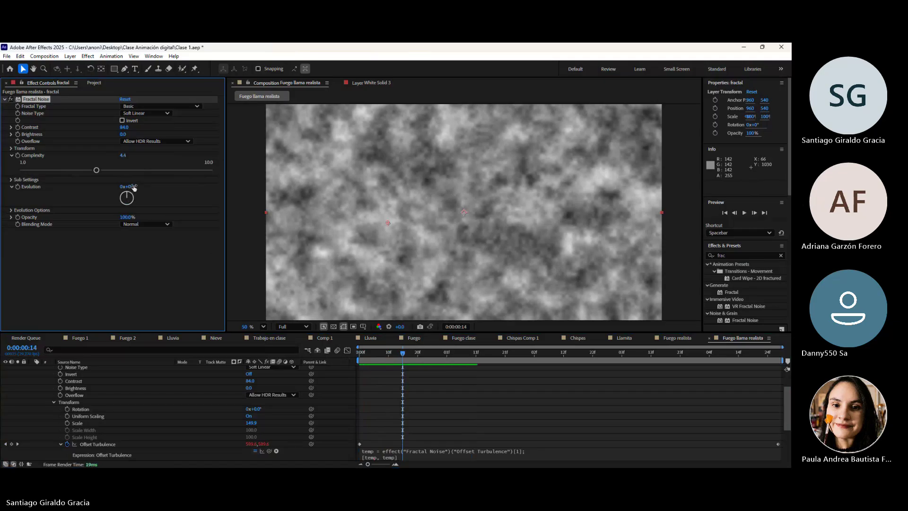
Set the Fractal Noise Evolution to 0x+356° and check the Evolution Options and Opacity settings
{"action": "left_click_drag", "start_coordinate": [130, 188], "coordinate": [287, 197]}
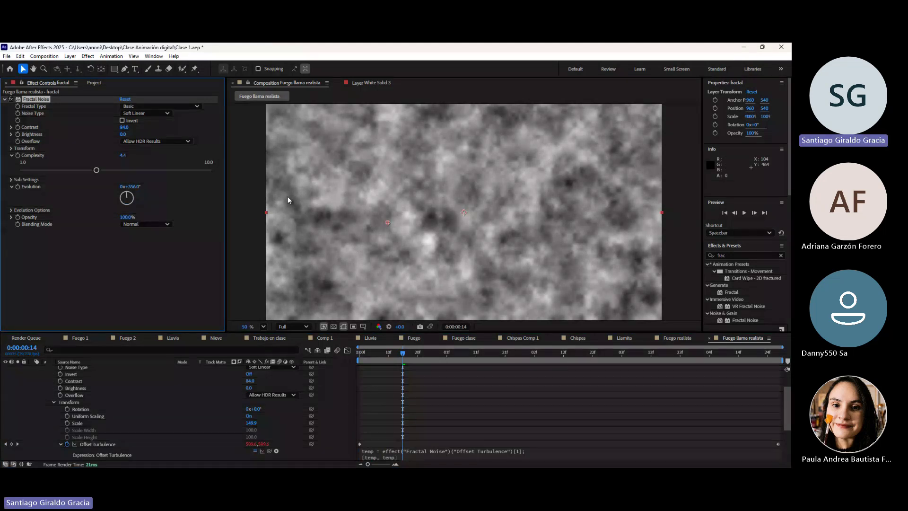
{"action": "left_click", "coordinate": [11, 210]}
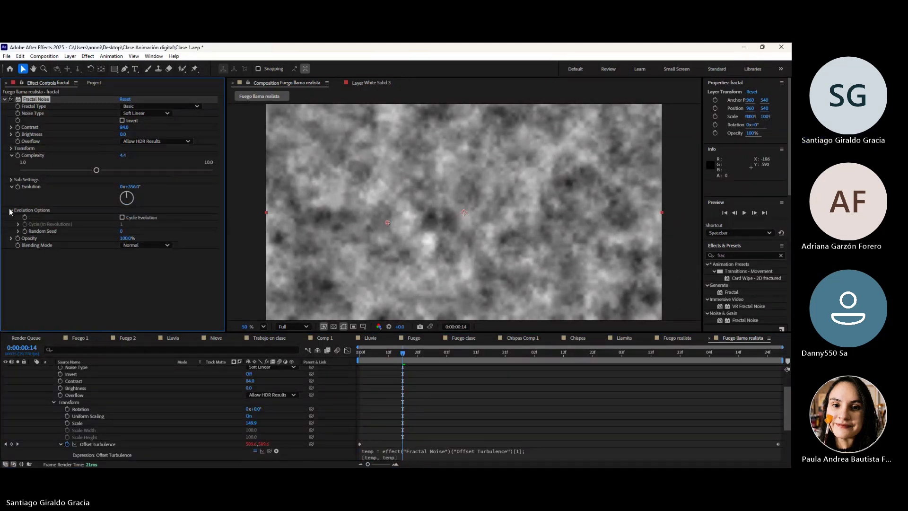
{"action": "left_click", "coordinate": [12, 211]}
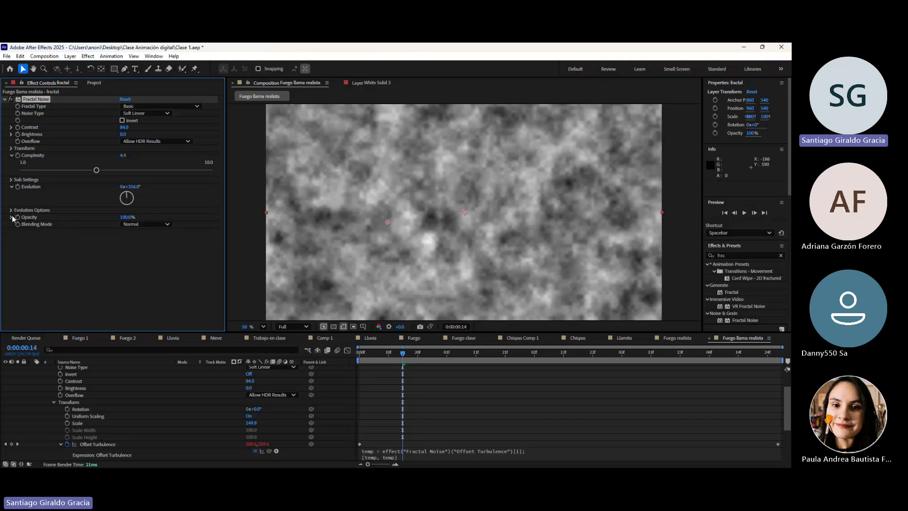
{"action": "left_click", "coordinate": [12, 217]}
{"action": "left_click", "coordinate": [12, 217]}
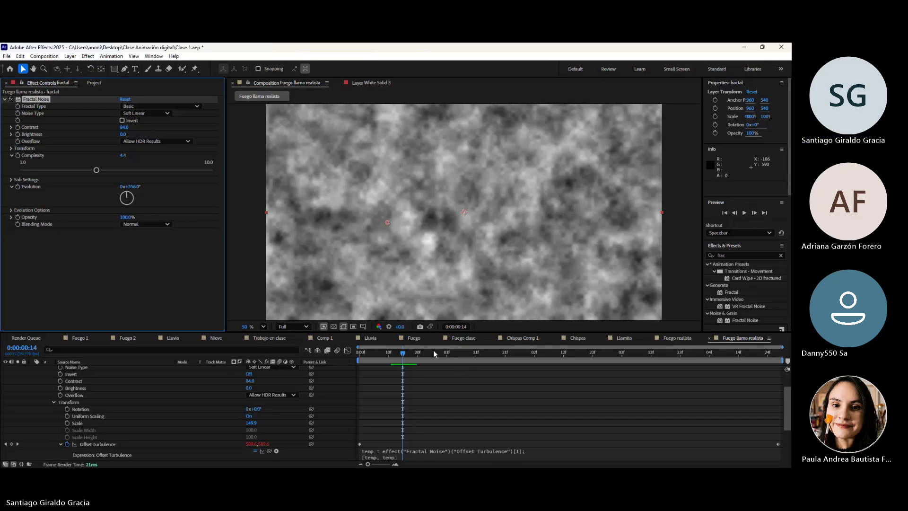
{"action": "scroll", "coordinate": [60, 403], "scroll_direction": "down", "scroll_amount": 3}
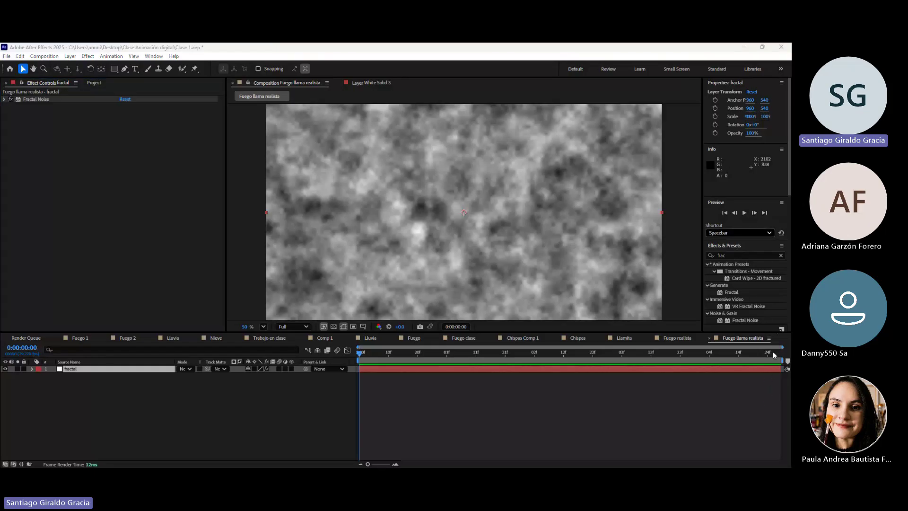
Search the effects and presets for "linear wipe"
{"action": "left_click", "coordinate": [738, 209]}
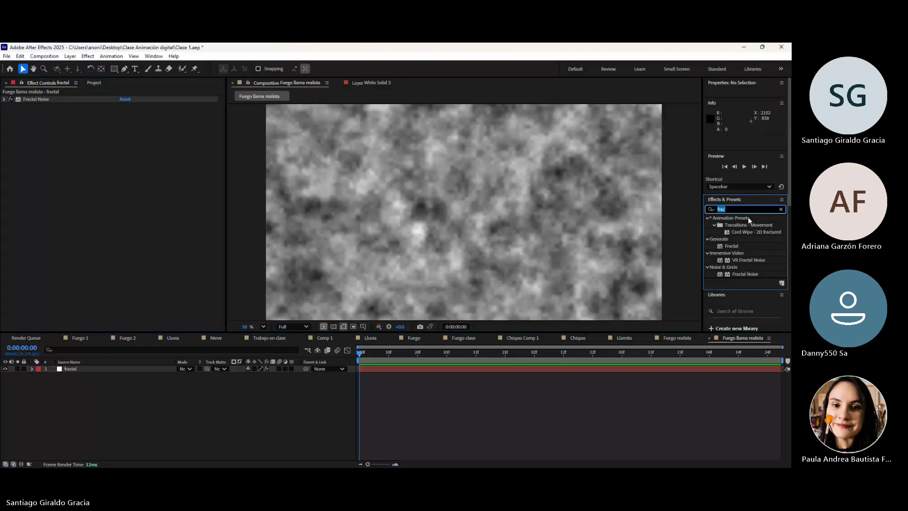
{"action": "type", "text": "linear"}
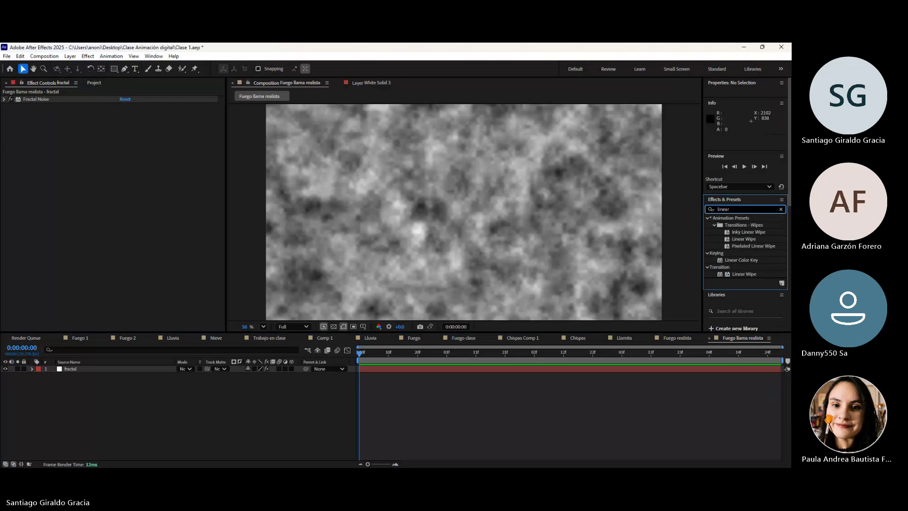
{"action": "type", "text": " wipe"}
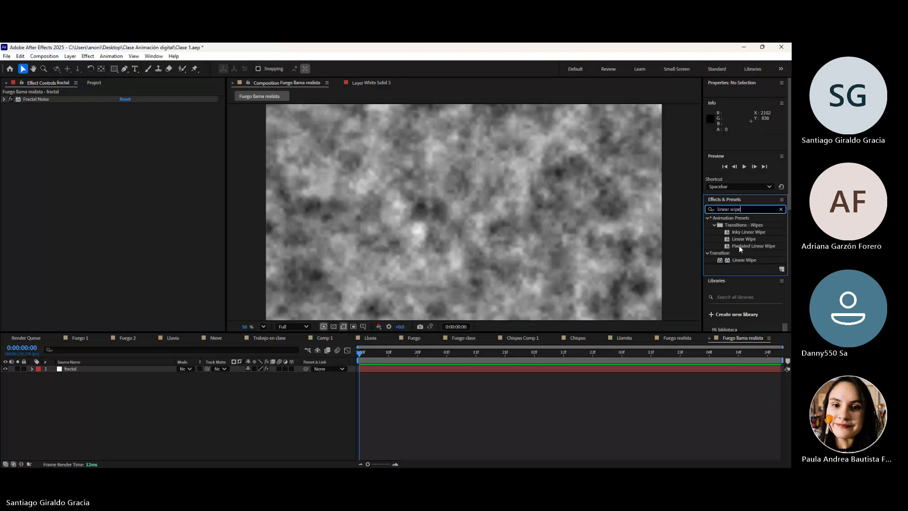
{"action": "left_click", "coordinate": [753, 233]}
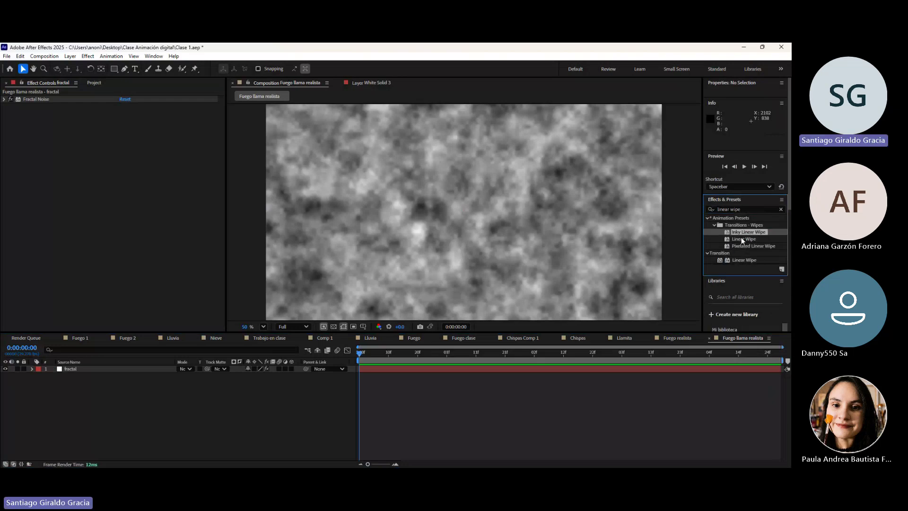
{"action": "left_click", "coordinate": [742, 260]}
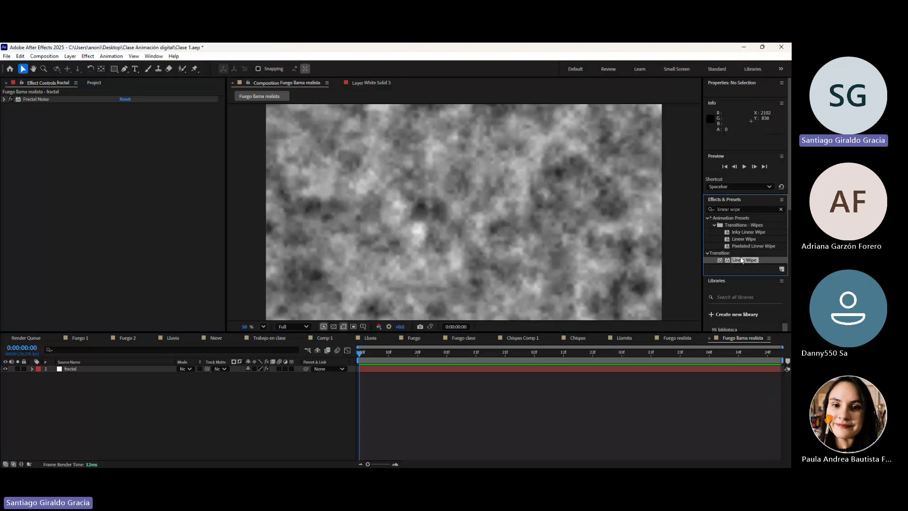
{"action": "scroll", "coordinate": [740, 256], "scroll_direction": "down", "scroll_amount": 2}
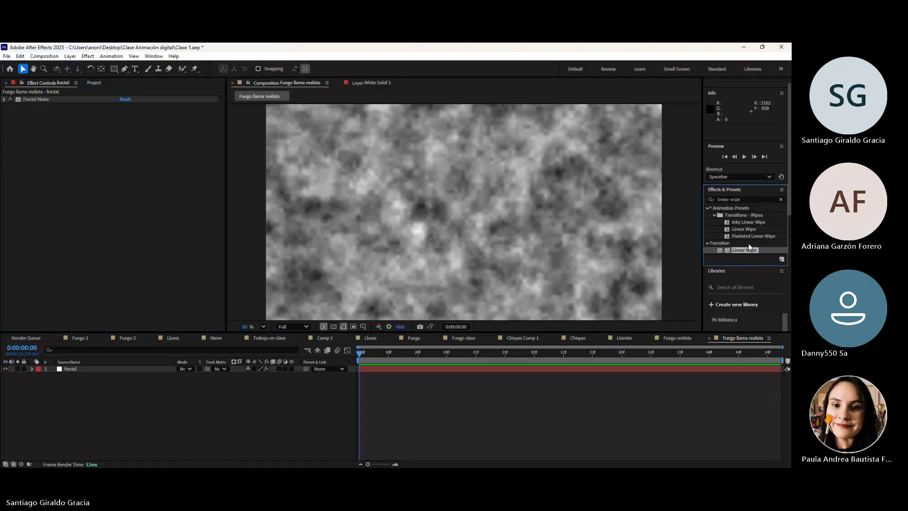
Try the Linear Wipe transition effect on the fractal layer with Feather at 14, and delete it
{"action": "left_click_drag", "start_coordinate": [746, 249], "coordinate": [414, 370]}
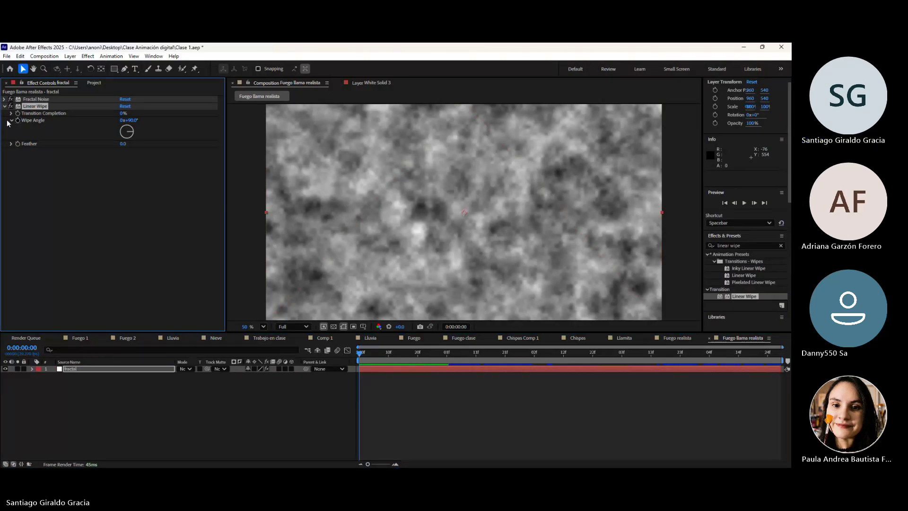
{"action": "left_click", "coordinate": [5, 106]}
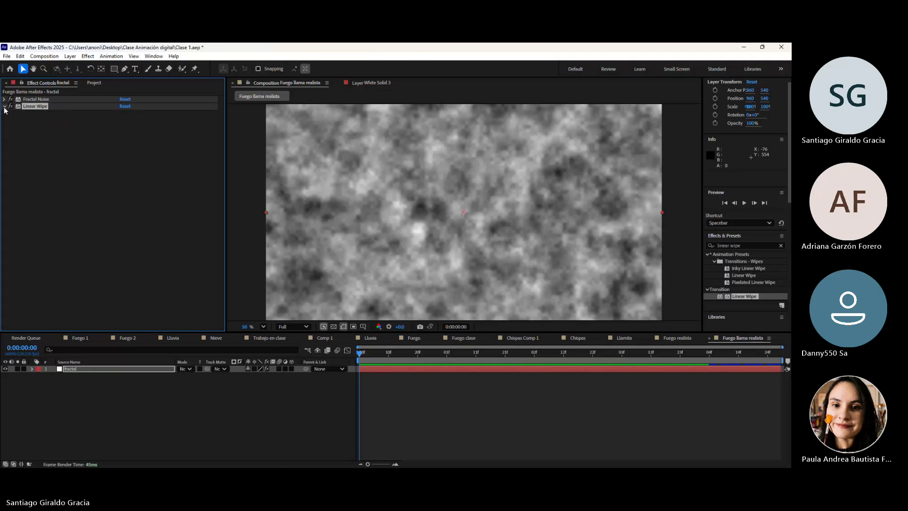
{"action": "left_click", "coordinate": [4, 106]}
{"action": "left_click_drag", "start_coordinate": [121, 144], "coordinate": [131, 145]}
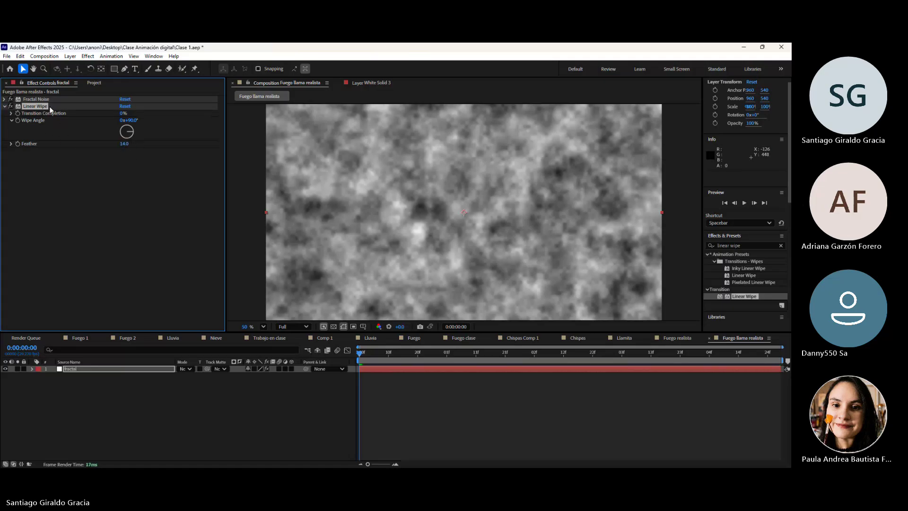
{"action": "key", "text": "Delete"}
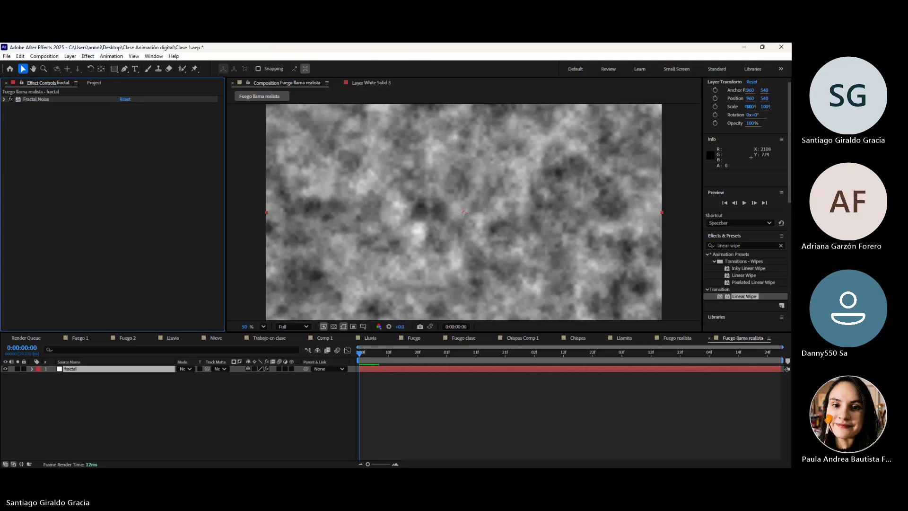
Apply the Linear Wipe animation preset to the fractal layer, set its Wipe Angle to 0°, and check the wipe at 0:00:00:11
{"action": "left_click_drag", "start_coordinate": [744, 275], "coordinate": [420, 368]}
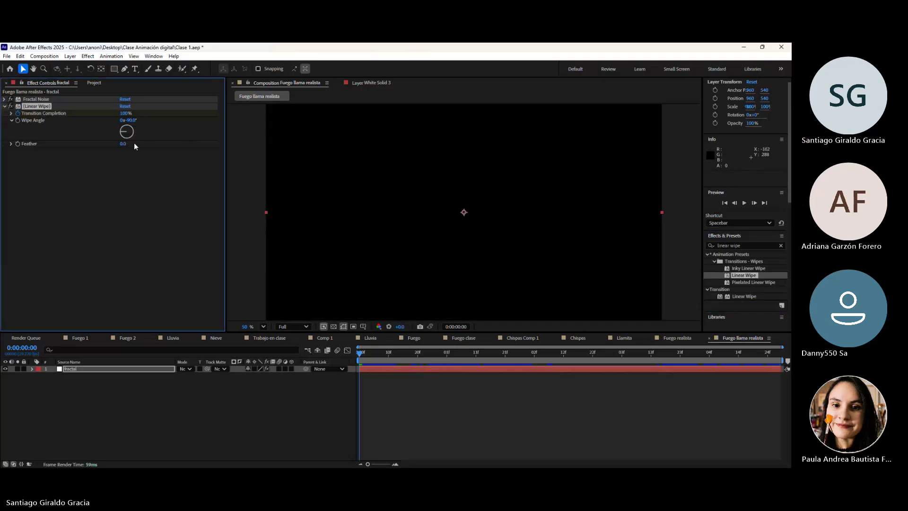
{"action": "left_click_drag", "start_coordinate": [372, 353], "coordinate": [518, 353]}
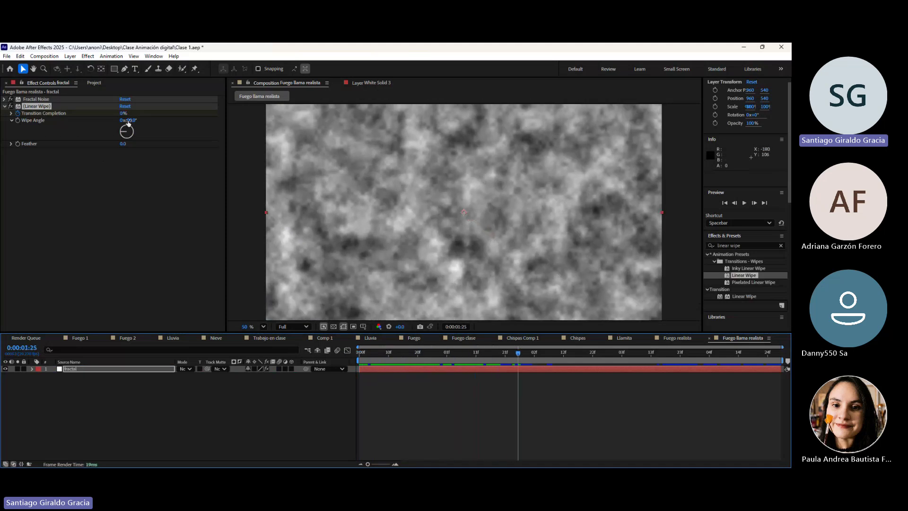
{"action": "left_click_drag", "start_coordinate": [127, 120], "coordinate": [166, 121]}
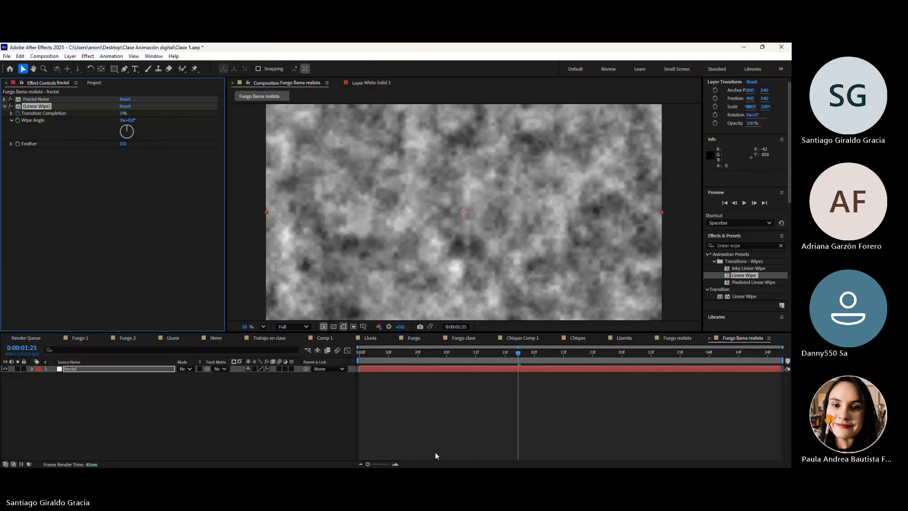
{"action": "left_click_drag", "start_coordinate": [367, 350], "coordinate": [394, 353]}
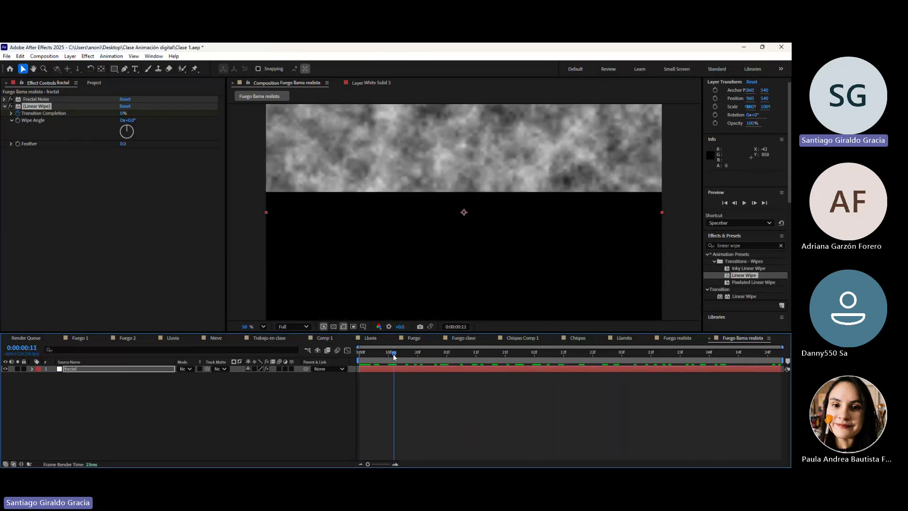
Try different softness amounts for the Linear Wipe edge and set its Feather to 57
{"action": "mouse_move", "coordinate": [124, 143]}
{"action": "left_mouse_down"}
{"action": "mouse_move", "coordinate": [172, 150]}
{"action": "mouse_move", "coordinate": [131, 154]}
{"action": "left_mouse_up"}
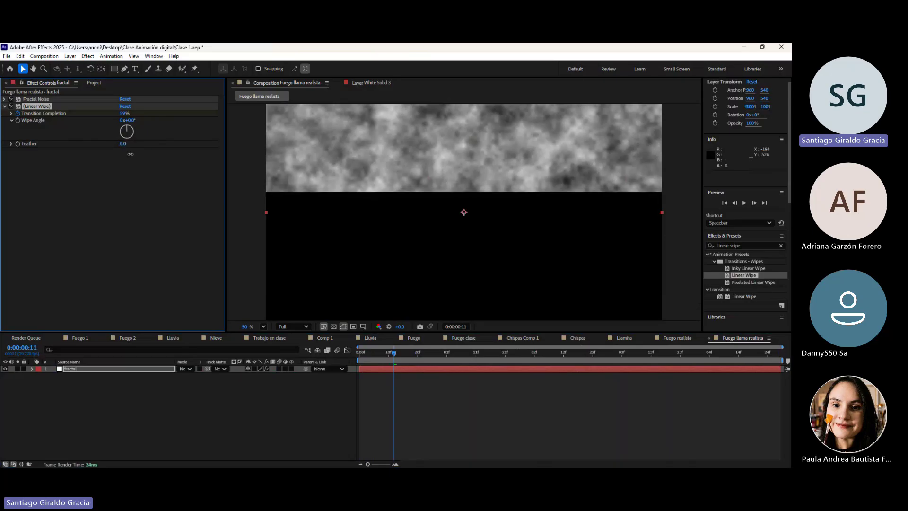
{"action": "mouse_move", "coordinate": [139, 154]}
{"action": "left_mouse_down"}
{"action": "mouse_move", "coordinate": [256, 150]}
{"action": "mouse_move", "coordinate": [130, 161]}
{"action": "left_mouse_up"}
{"action": "left_click_drag", "start_coordinate": [130, 161], "coordinate": [273, 166]}
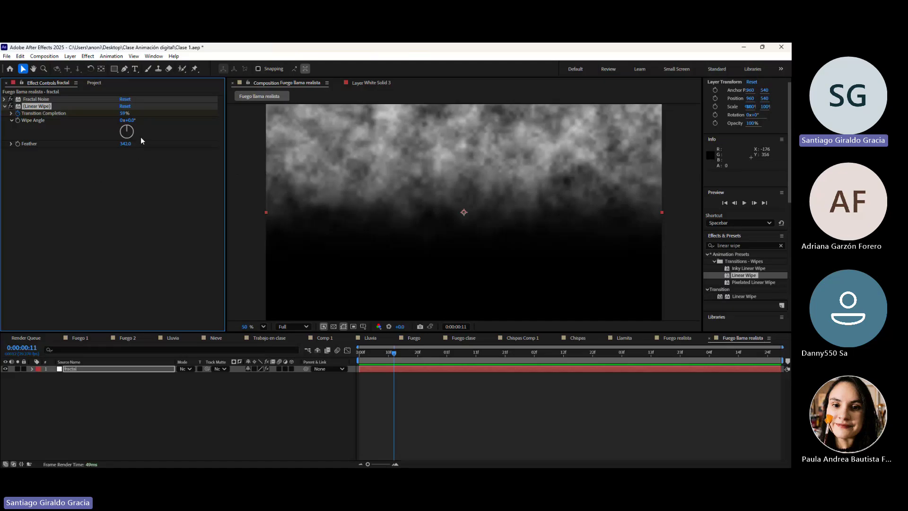
{"action": "left_click_drag", "start_coordinate": [126, 143], "coordinate": [82, 157]}
{"action": "left_click_drag", "start_coordinate": [92, 157], "coordinate": [87, 160]}
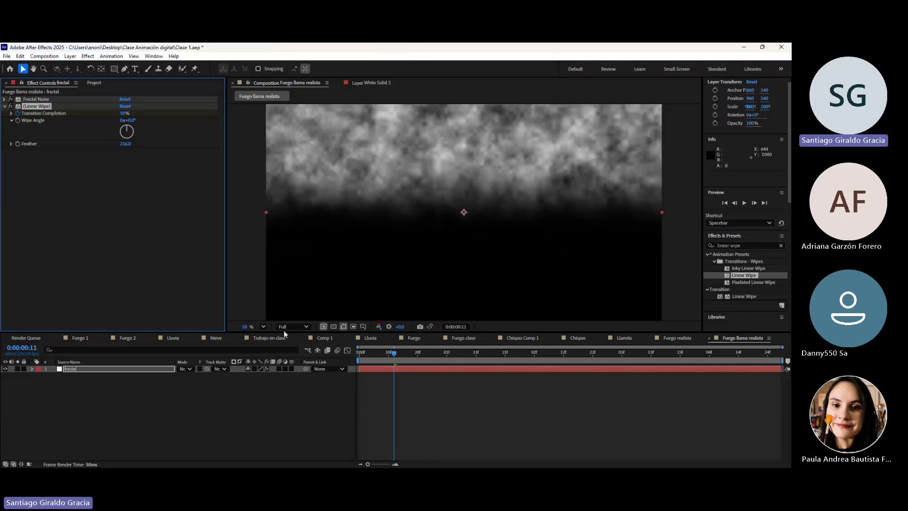
{"action": "left_click", "coordinate": [72, 206]}
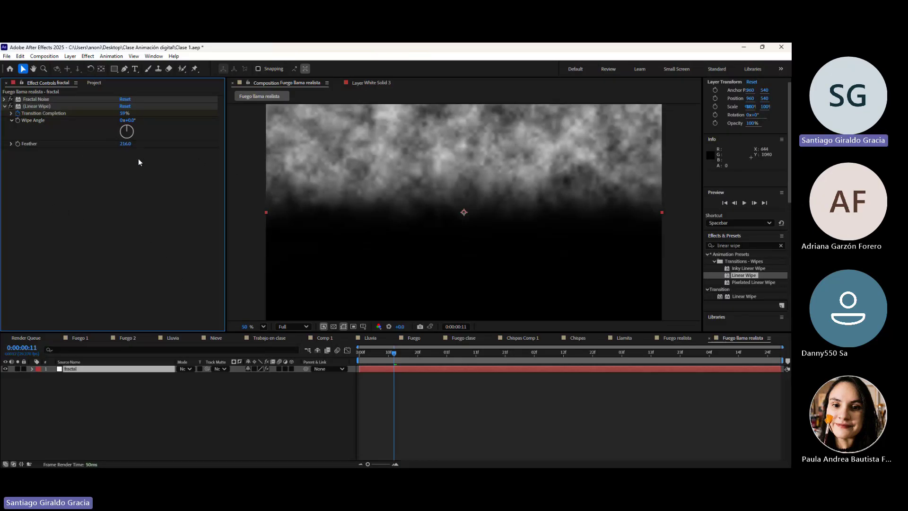
{"action": "left_click", "coordinate": [126, 144]}
{"action": "type", "text": "57"}
{"action": "key", "text": "Return"}
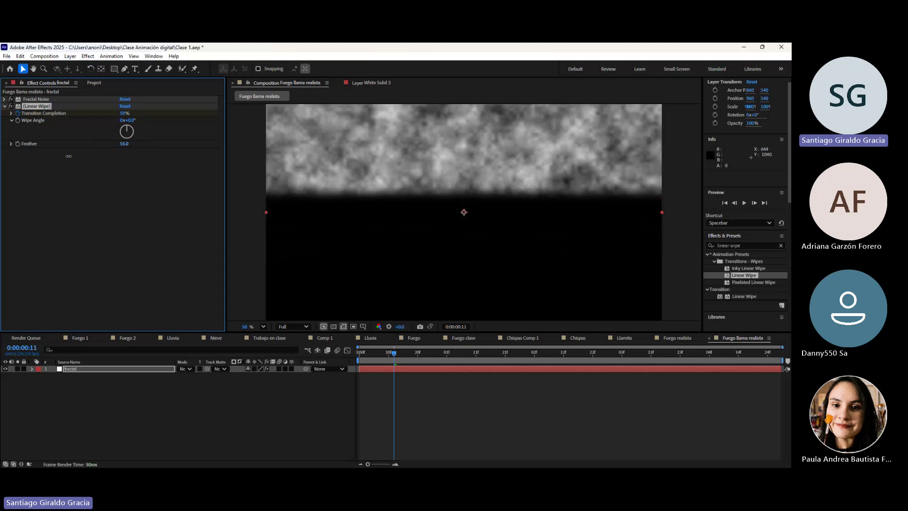
Reveal the fractal layer's keyframes, move the last Offset Turbulence keyframe to 0:00:00:21, and preview the animation
{"action": "left_click", "coordinate": [385, 368]}
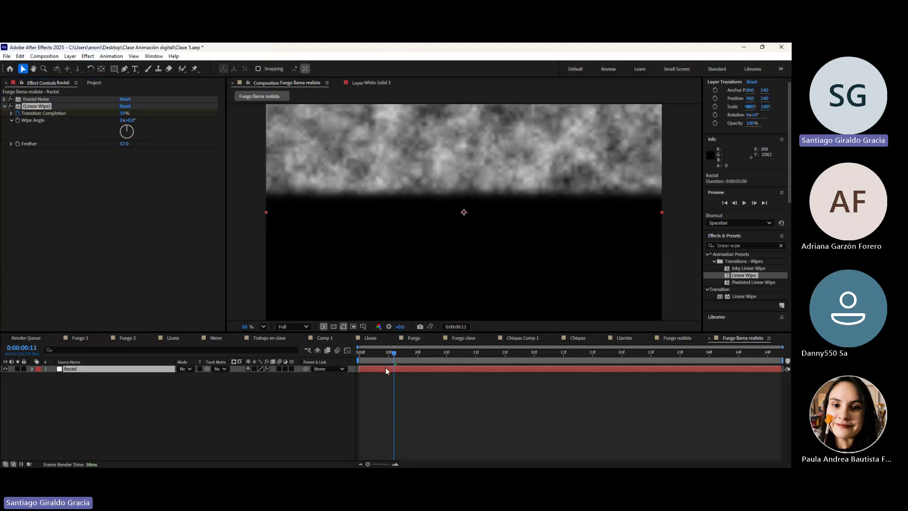
{"action": "key", "text": "u"}
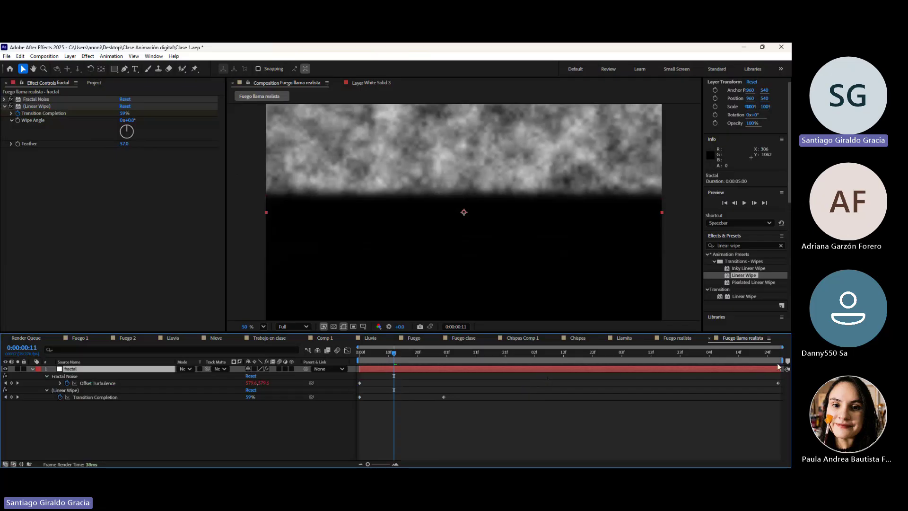
{"action": "left_click_drag", "start_coordinate": [778, 383], "coordinate": [424, 383]}
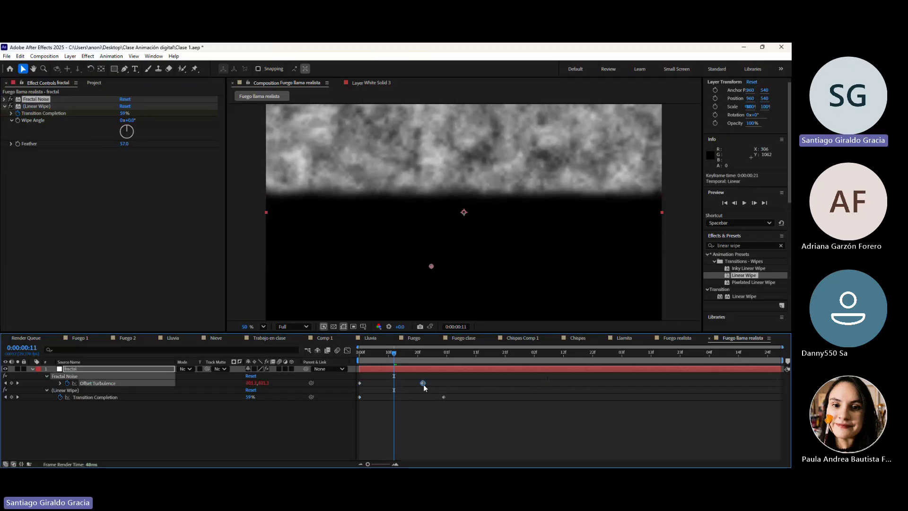
{"action": "left_click_drag", "start_coordinate": [366, 352], "coordinate": [473, 365]}
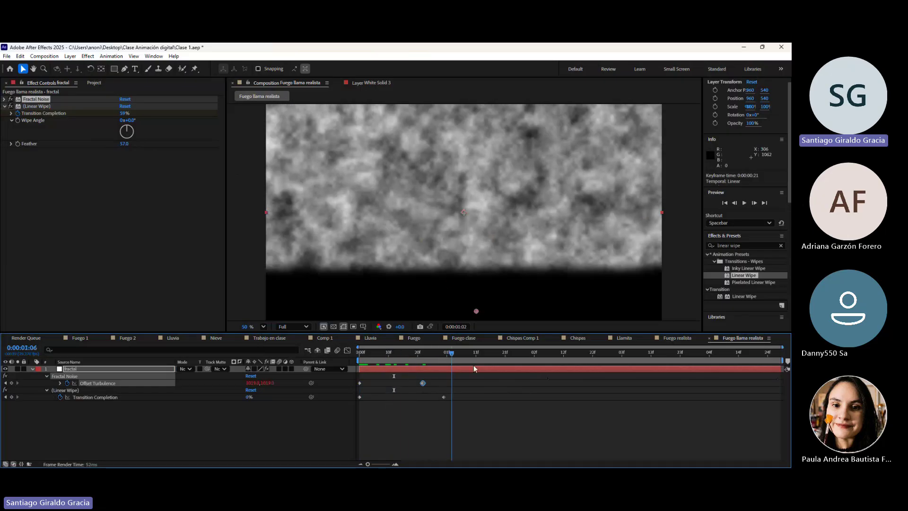
{"action": "key", "text": "space"}
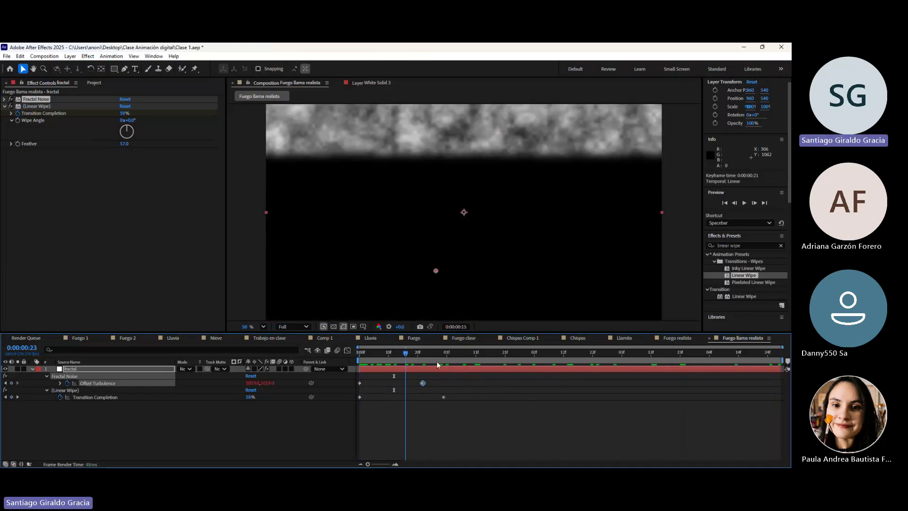
{"action": "key", "text": "Home"}
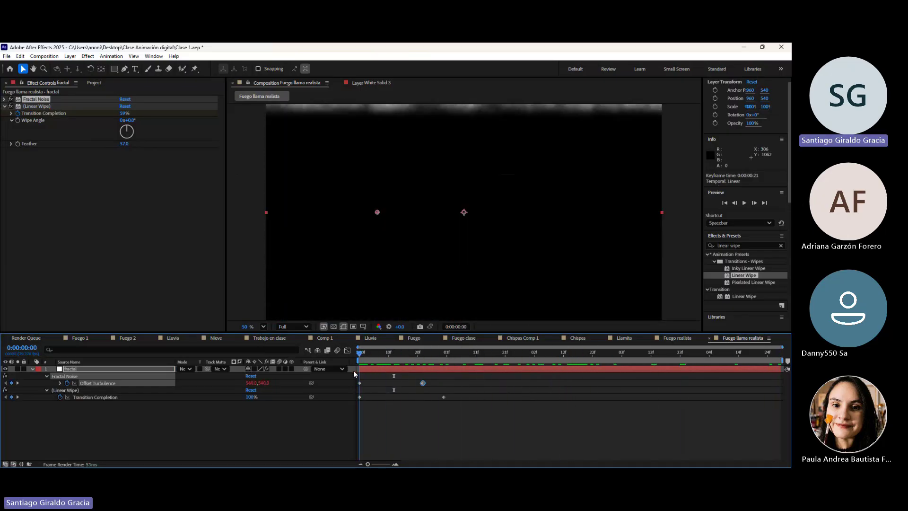
{"action": "left_click", "coordinate": [443, 353]}
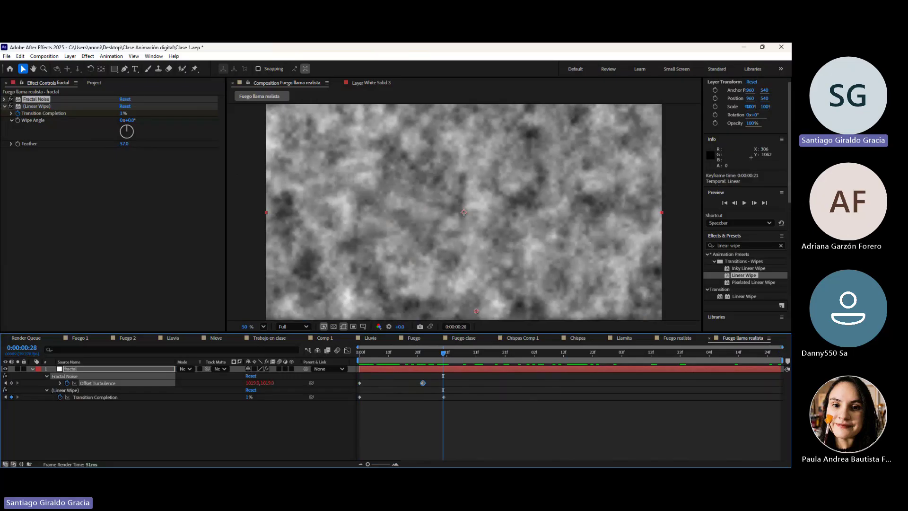
Collapse the fractal layer's properties and add a white full-frame solid named fire above it
{"action": "left_click", "coordinate": [192, 419]}
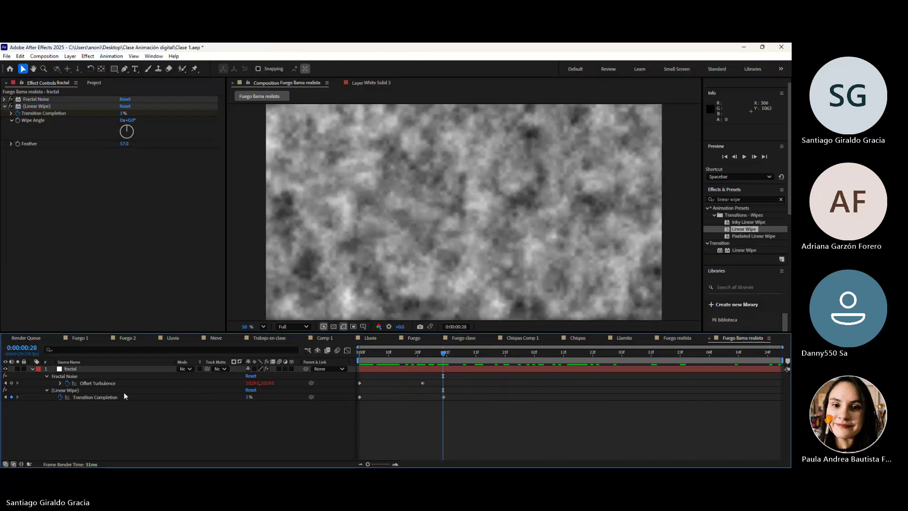
{"action": "left_click", "coordinate": [32, 368]}
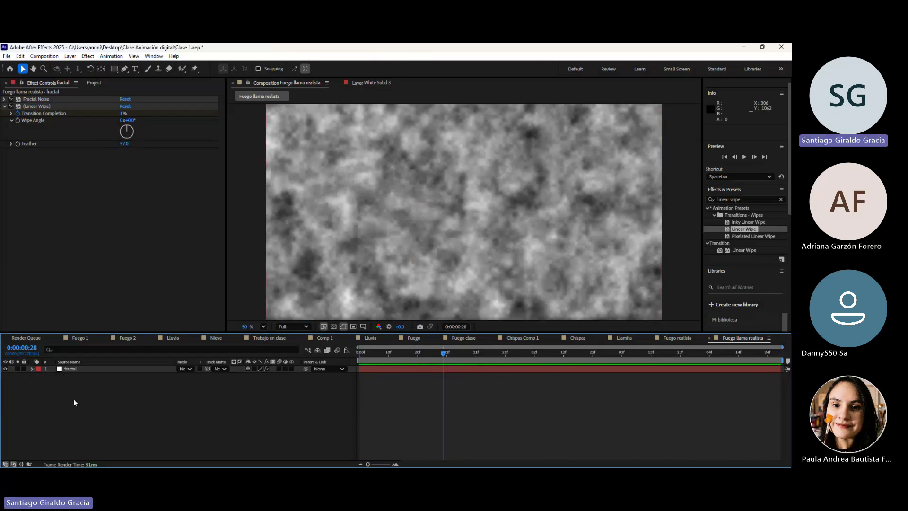
{"action": "left_click", "coordinate": [76, 362]}
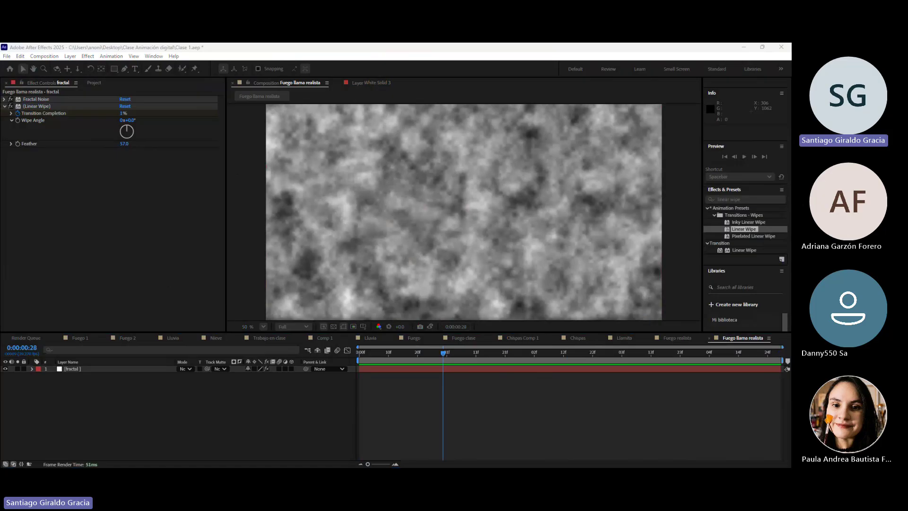
{"action": "key", "text": "Return"}
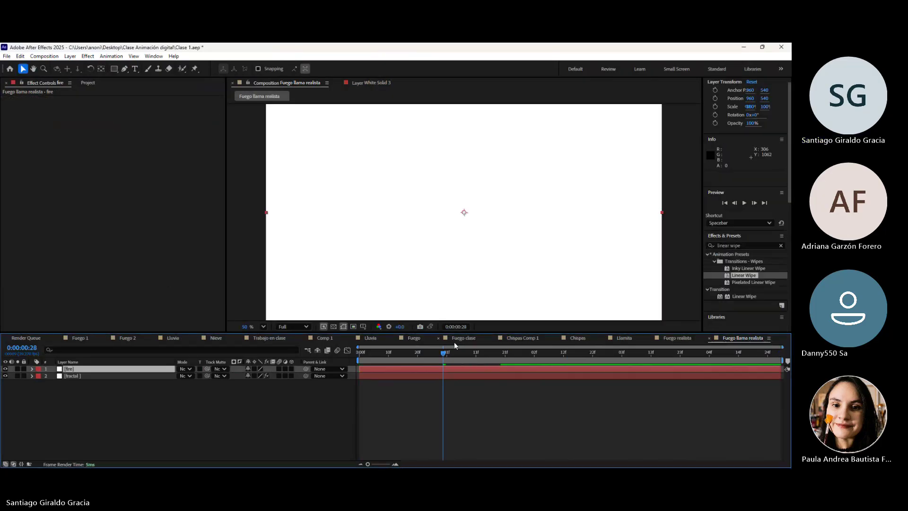
Examine the Map layer's noise on its own in the Fuego 2 composition, around 0:00:00:04, and return to Fuego llama realista
{"action": "left_click", "coordinate": [126, 376]}
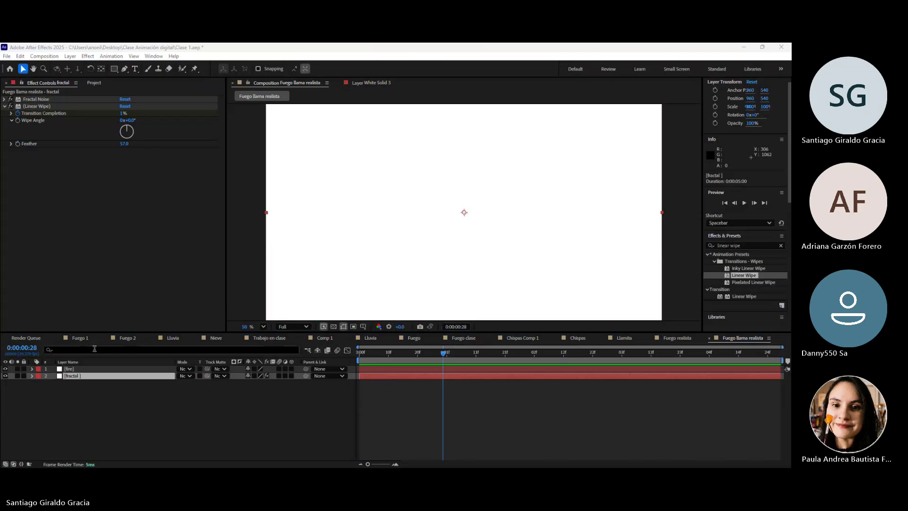
{"action": "left_click", "coordinate": [133, 337]}
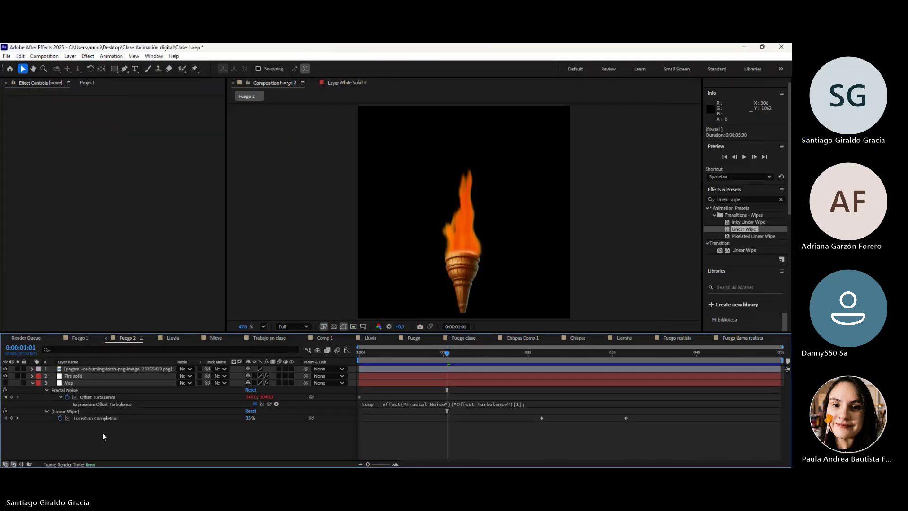
{"action": "left_click", "coordinate": [99, 384]}
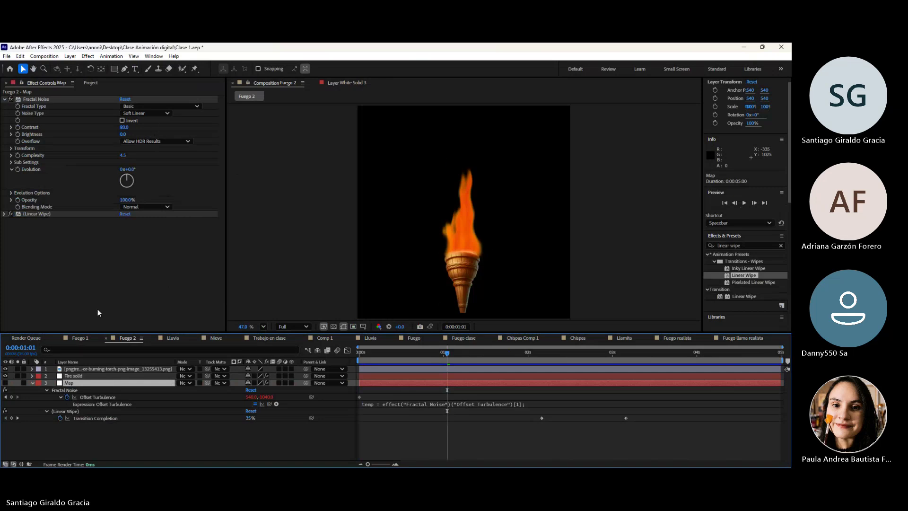
{"action": "left_click", "coordinate": [6, 383]}
{"action": "left_click", "coordinate": [5, 382], "text": "alt"}
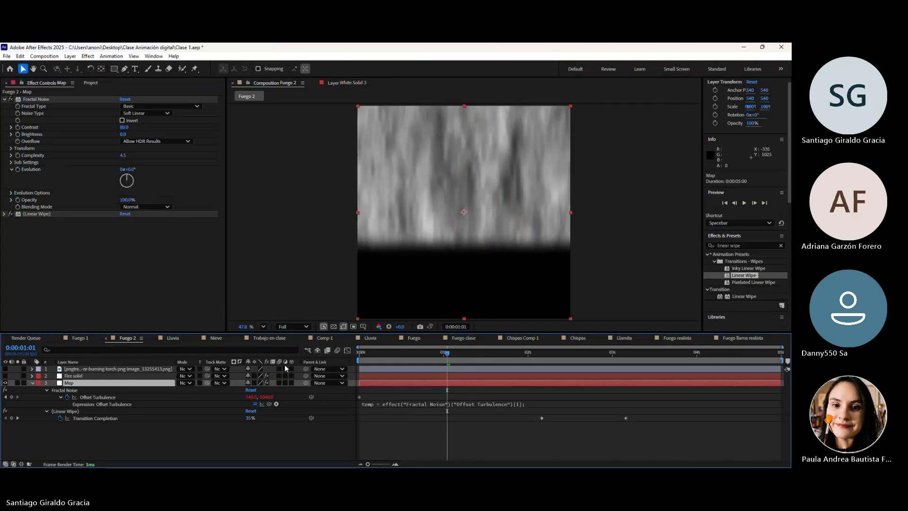
{"action": "mouse_move", "coordinate": [366, 358]}
{"action": "left_mouse_down"}
{"action": "mouse_move", "coordinate": [403, 358]}
{"action": "mouse_move", "coordinate": [373, 359]}
{"action": "left_mouse_up"}
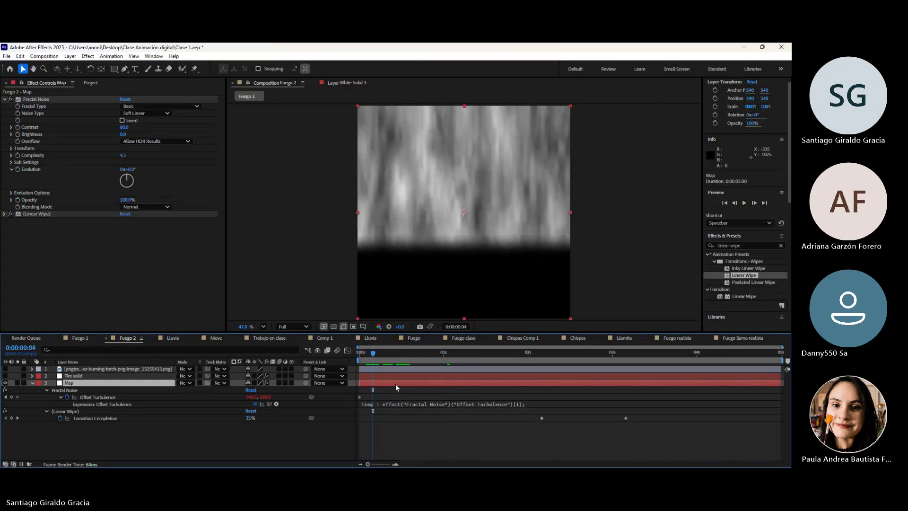
{"action": "left_click", "coordinate": [745, 337]}
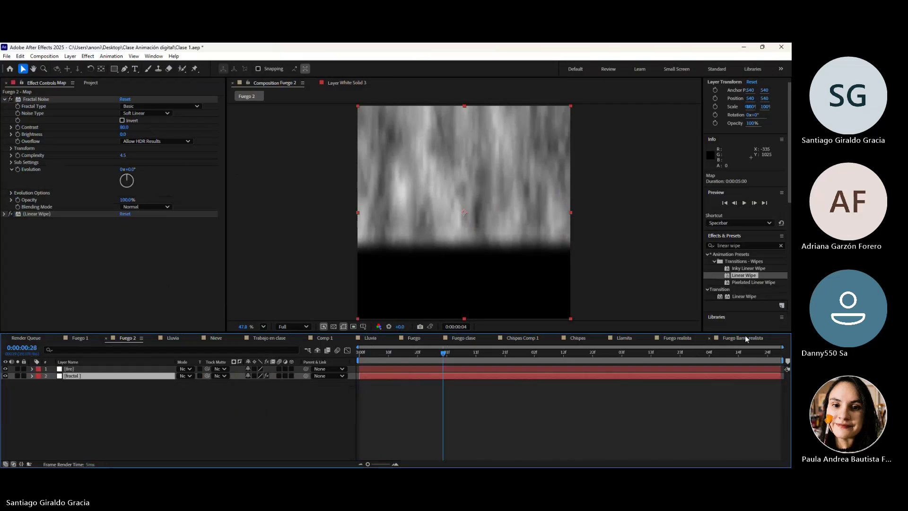
Try the fire layer below the fractal layer, and move the fractal layer back to the bottom of the stack
{"action": "left_click", "coordinate": [83, 370]}
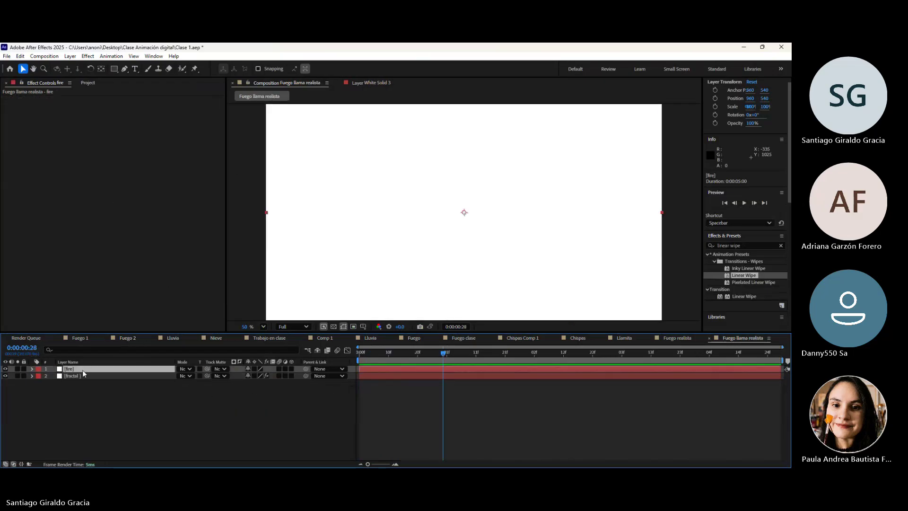
{"action": "left_click_drag", "start_coordinate": [83, 370], "coordinate": [87, 381]}
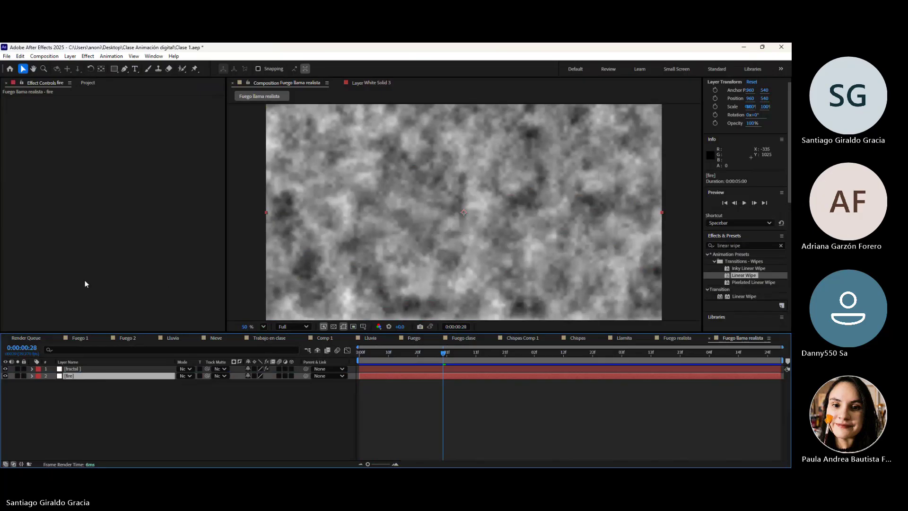
{"action": "left_click", "coordinate": [94, 82]}
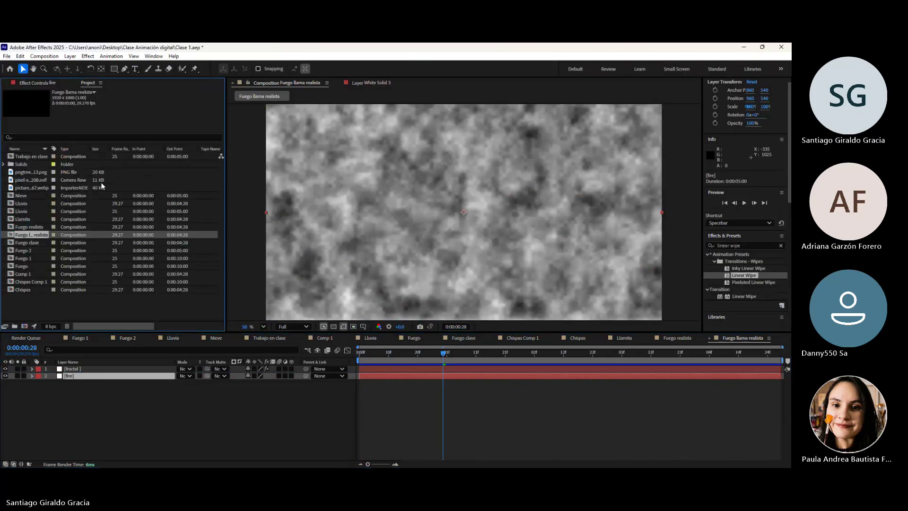
{"action": "left_click", "coordinate": [48, 82]}
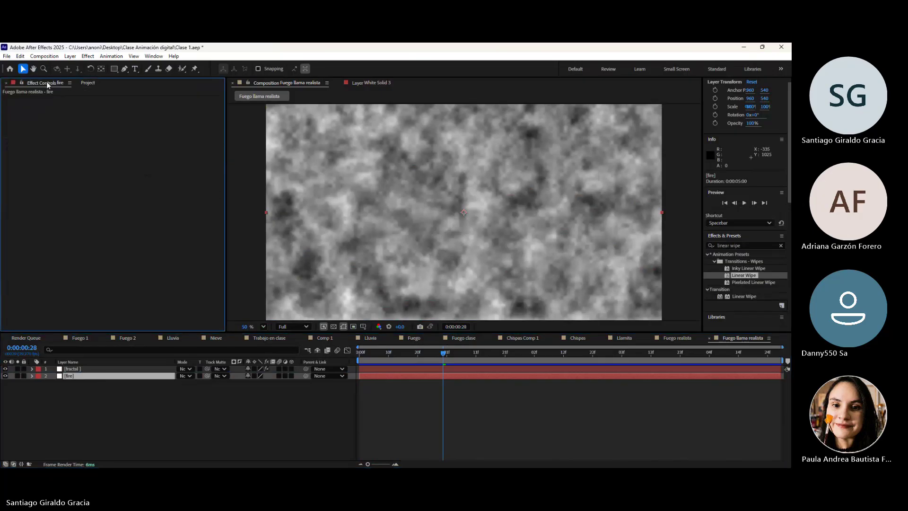
{"action": "left_click_drag", "start_coordinate": [72, 369], "coordinate": [109, 380]}
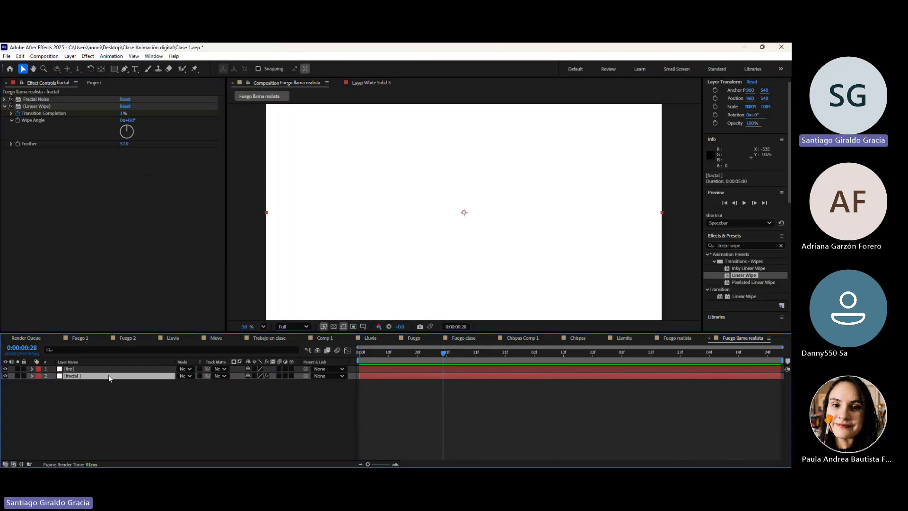
Reveal the fractal layer's Fractal Noise transform settings and its Offset Turbulence keyframes and expression
{"action": "left_click", "coordinate": [5, 106]}
{"action": "left_click", "coordinate": [5, 100]}
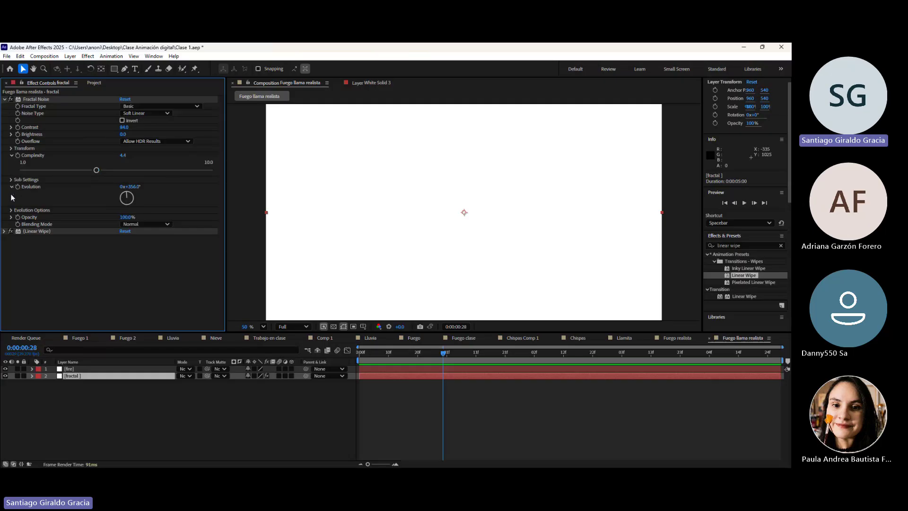
{"action": "left_click", "coordinate": [12, 149]}
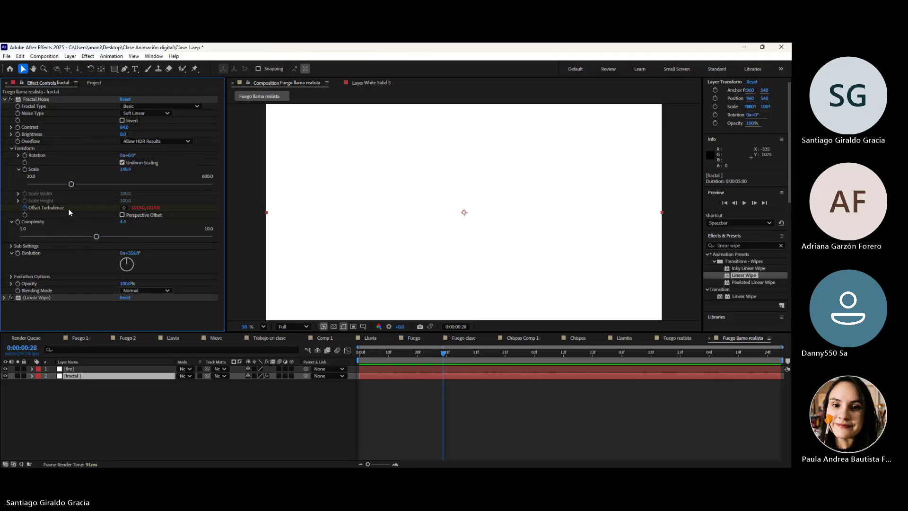
{"action": "left_click", "coordinate": [31, 376]}
{"action": "scroll", "coordinate": [194, 404], "scroll_direction": "down", "scroll_amount": 5}
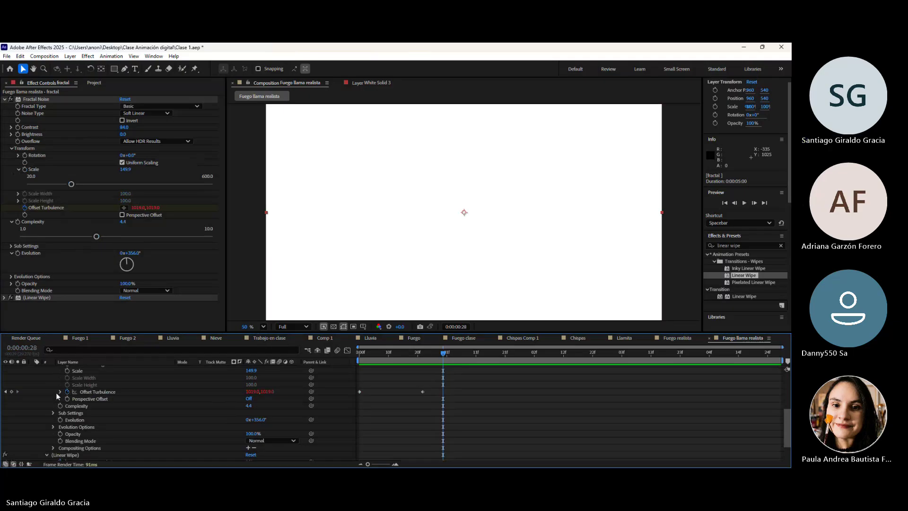
{"action": "key", "text": "alt+shift+equal"}
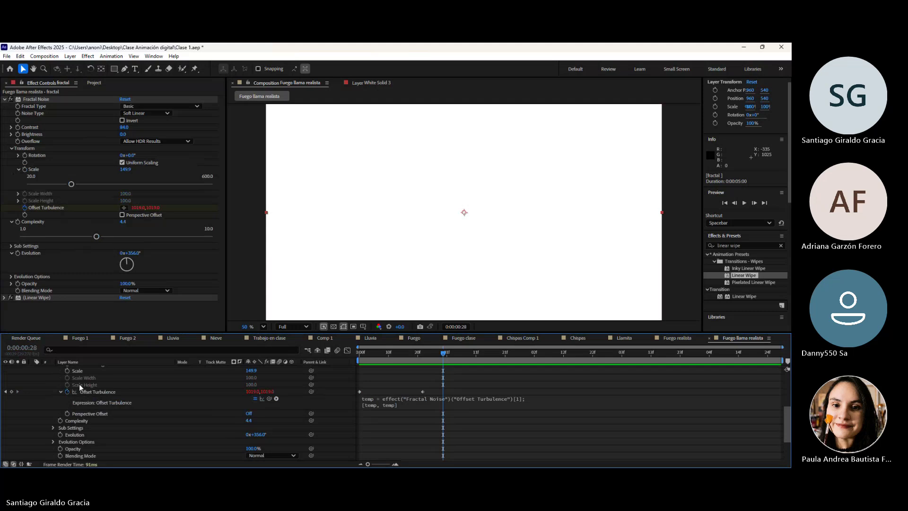
Examine the Map layer's Fractal Noise transform settings at 0:00:00:00 in Fuego 2, and return to Fuego llama realista
{"action": "left_click", "coordinate": [69, 339]}
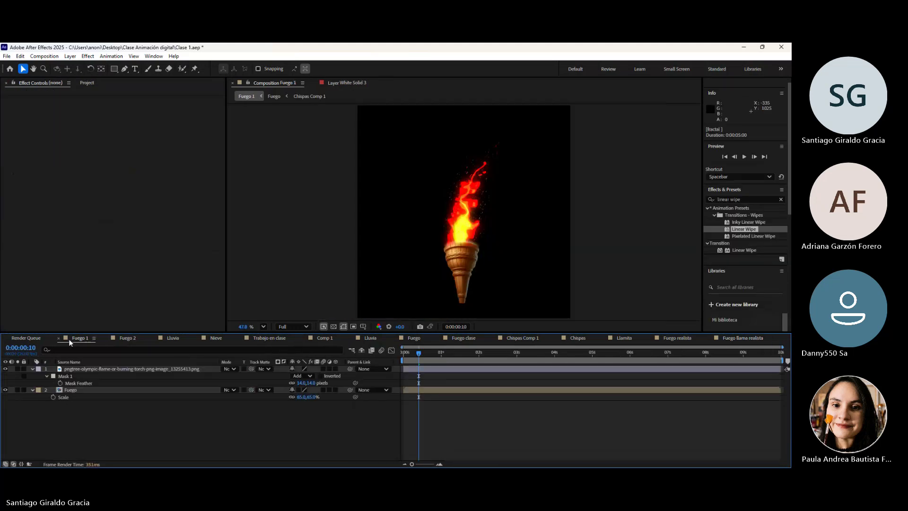
{"action": "left_click", "coordinate": [125, 339]}
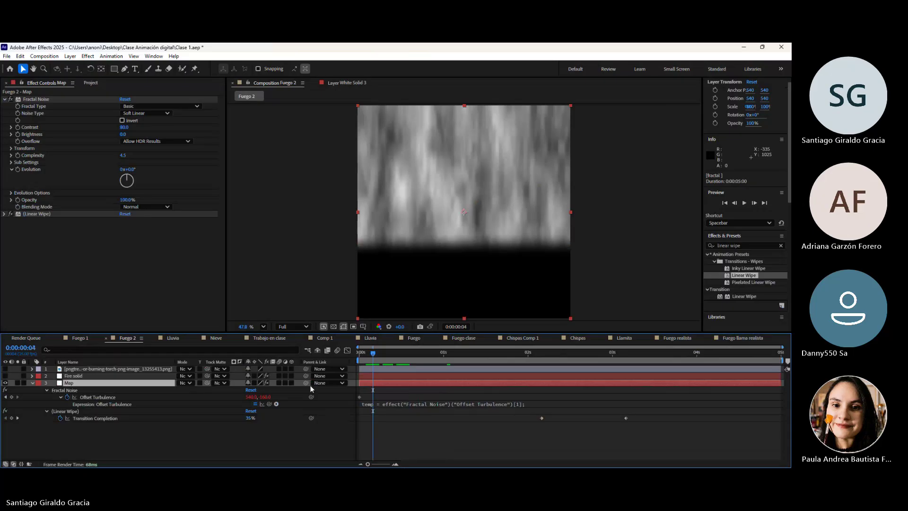
{"action": "left_click_drag", "start_coordinate": [367, 352], "coordinate": [358, 357]}
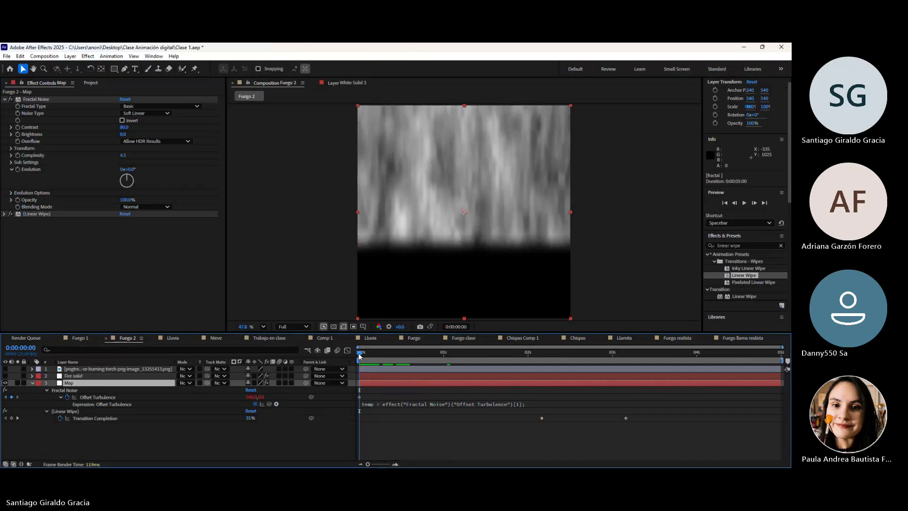
{"action": "left_click", "coordinate": [11, 149]}
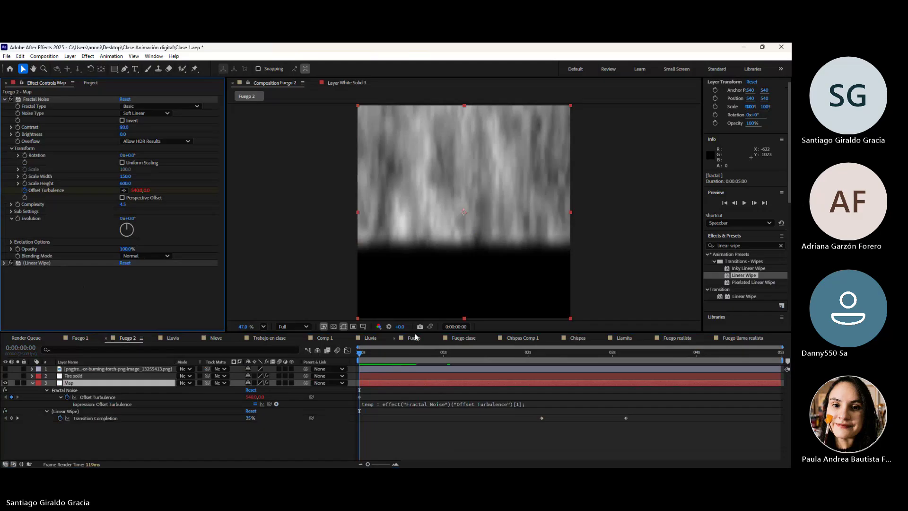
{"action": "left_click", "coordinate": [734, 338]}
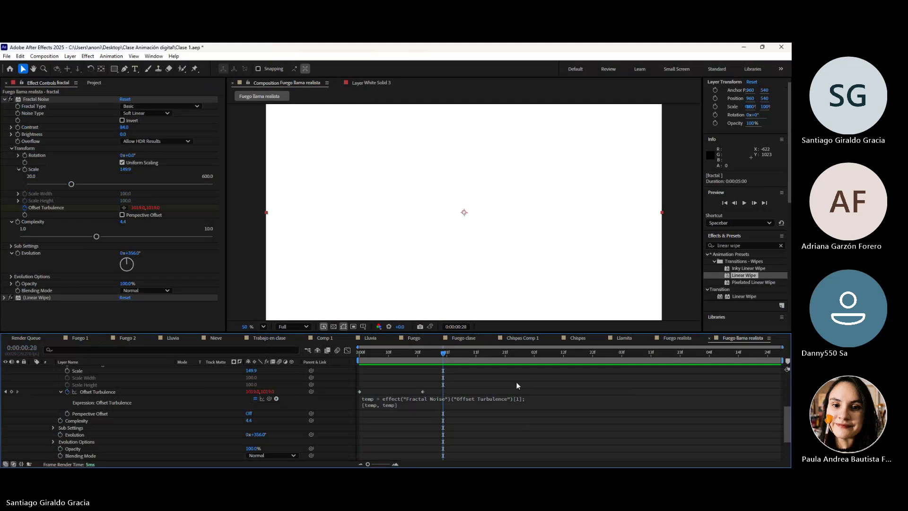
Turn off Uniform Scaling in the fractal layer's Fractal Noise, hide the fire layer, and preview the noise animation
{"action": "left_click", "coordinate": [122, 163]}
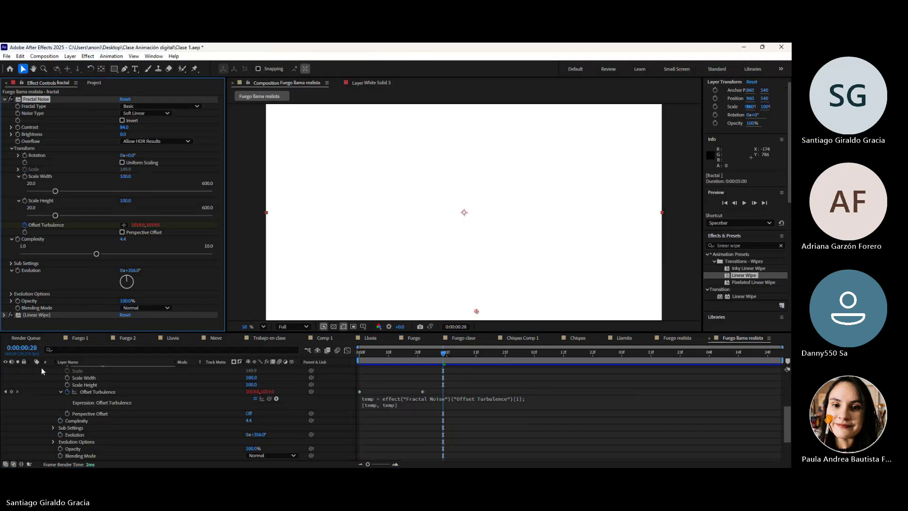
{"action": "scroll", "coordinate": [75, 388], "scroll_direction": "up", "scroll_amount": 4}
{"action": "left_click", "coordinate": [5, 368]}
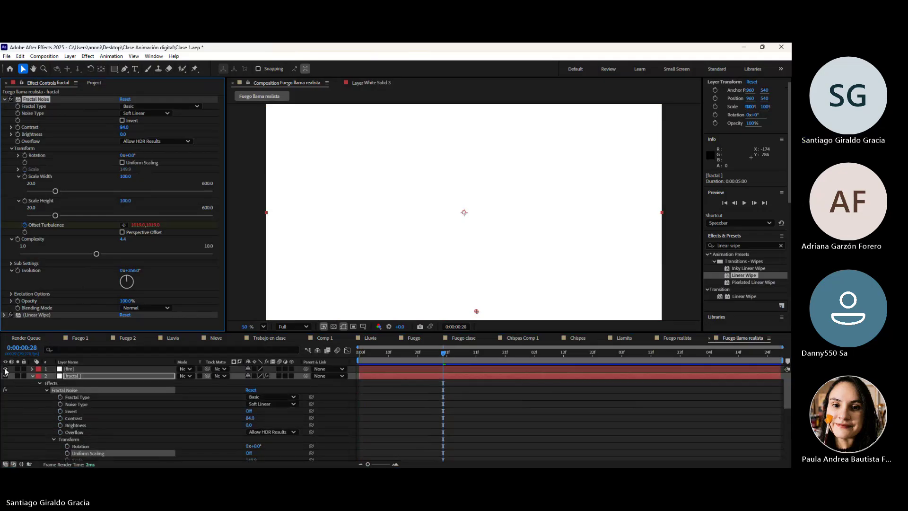
{"action": "left_click", "coordinate": [379, 353]}
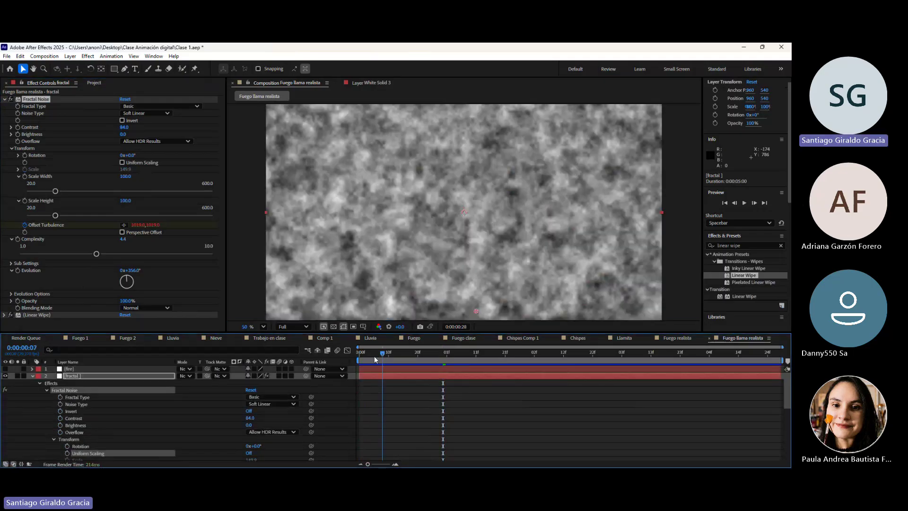
{"action": "key", "text": "space"}
Keyframe the fractal layer's Offset Turbulence at 960, 0 at 0:00:02:02
{"action": "left_click", "coordinate": [133, 225]}
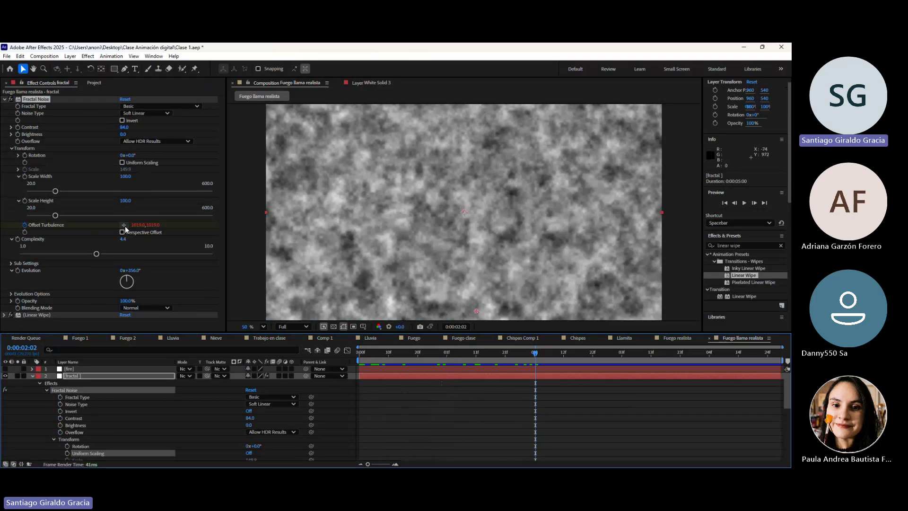
{"action": "type", "text": "960"}
{"action": "key", "text": "Tab"}
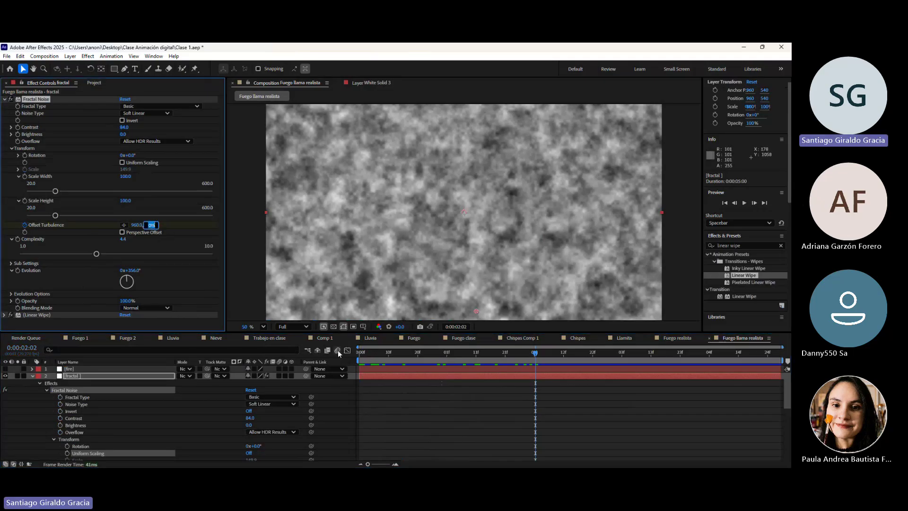
{"action": "type", "text": "0"}
{"action": "key", "text": "Return"}
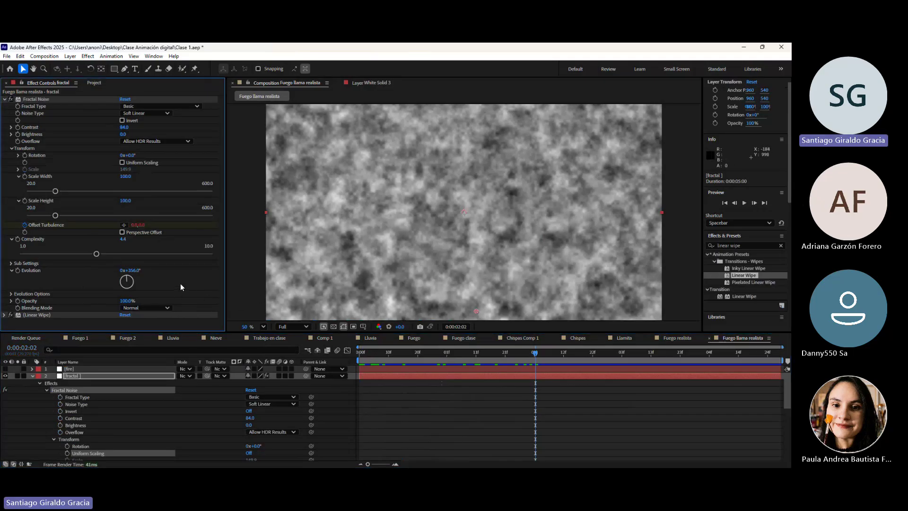
Check the noise movement from the start, and delete the Offset Turbulence keyframe at 0:00:00:21
{"action": "left_click", "coordinate": [359, 353]}
{"action": "left_click_drag", "start_coordinate": [349, 356], "coordinate": [469, 350]}
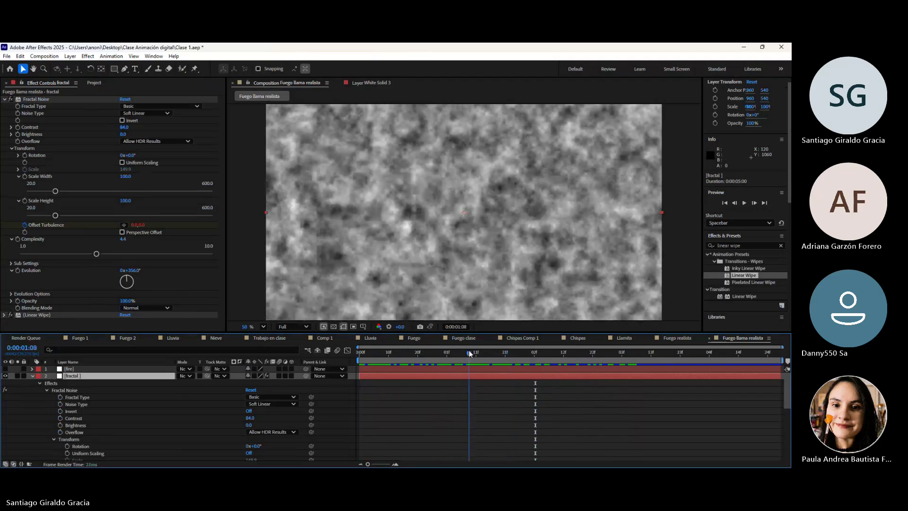
{"action": "scroll", "coordinate": [411, 389], "scroll_direction": "down", "scroll_amount": 5}
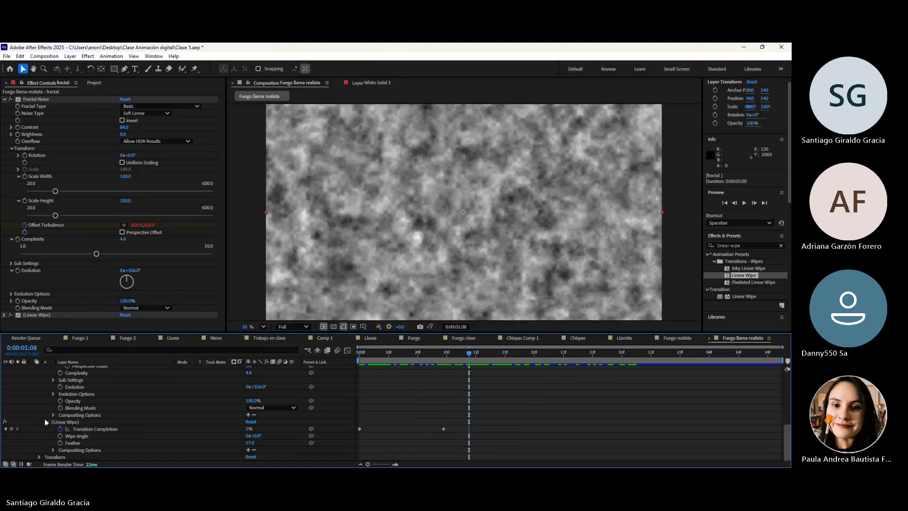
{"action": "scroll", "coordinate": [240, 409], "scroll_direction": "up", "scroll_amount": 4}
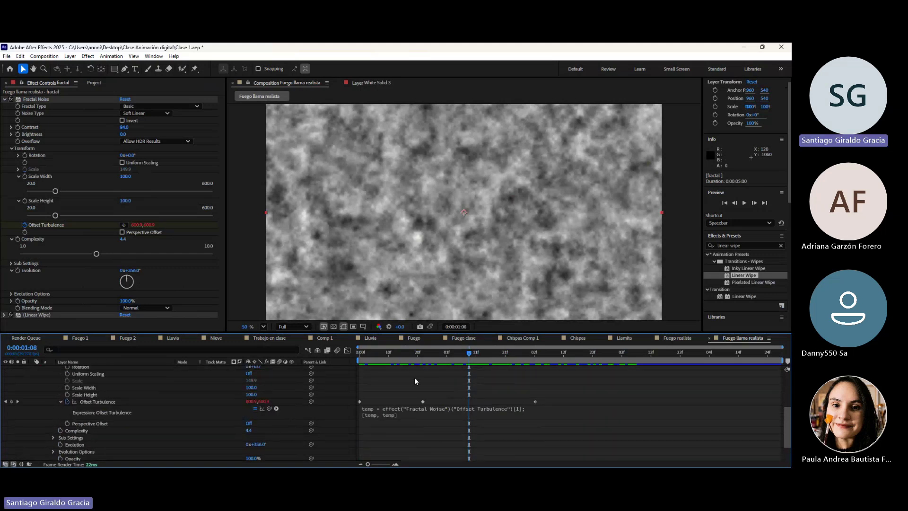
{"action": "left_click_drag", "start_coordinate": [428, 351], "coordinate": [424, 367]}
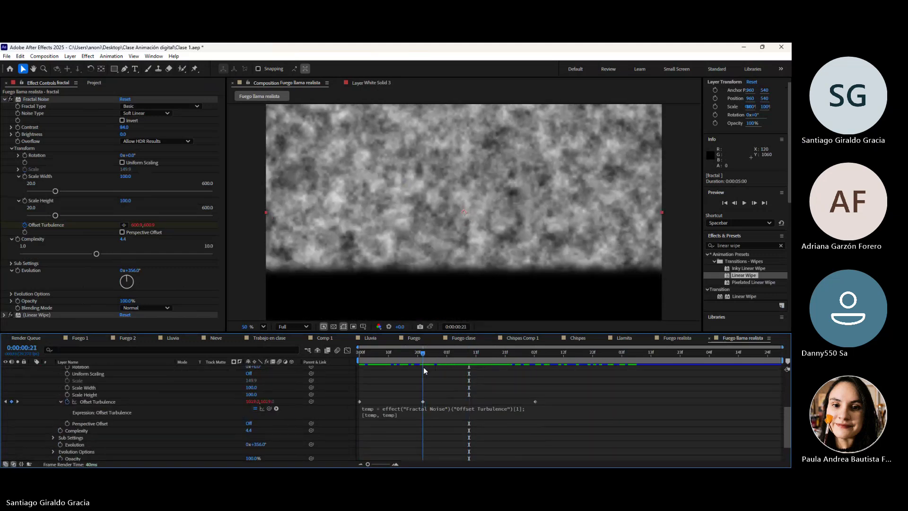
{"action": "left_click", "coordinate": [424, 402]}
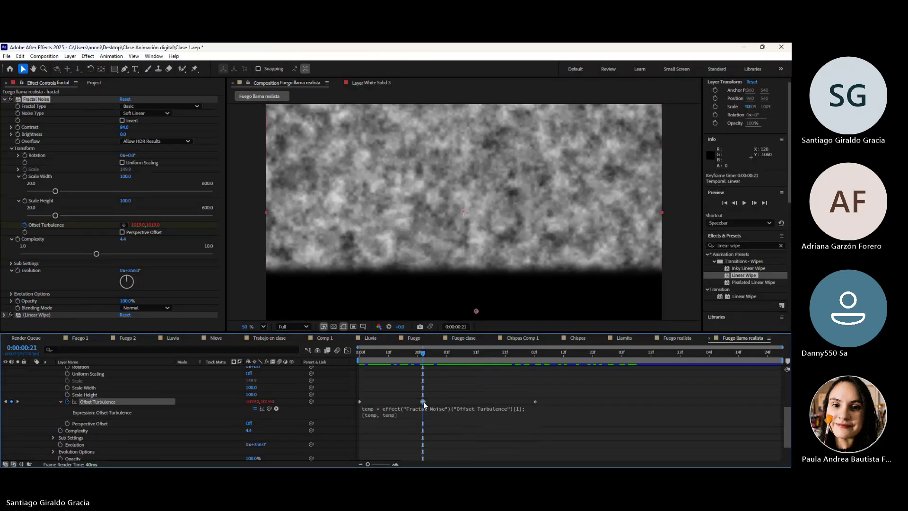
{"action": "key", "text": "Delete"}
Set the second Offset Turbulence value of the fractal layer's keyframe at 0:00:02:02 to 540
{"action": "left_click", "coordinate": [535, 358]}
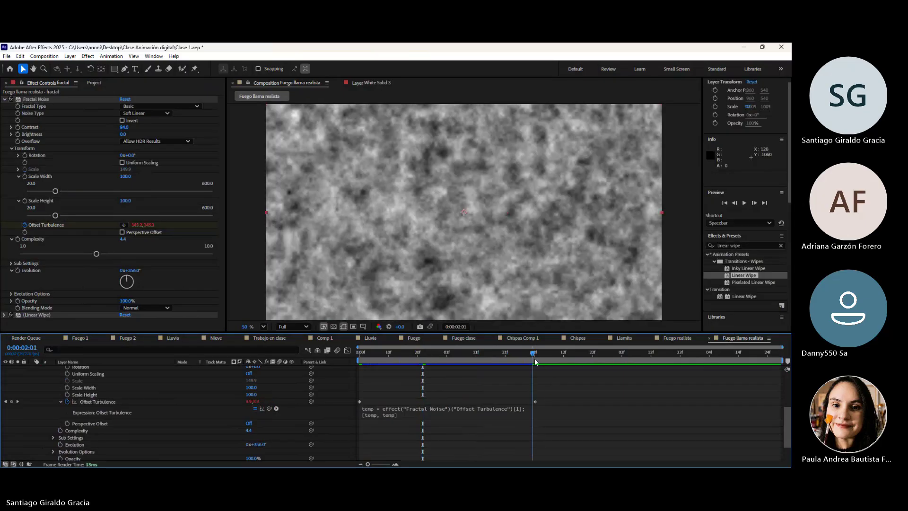
{"action": "left_click_drag", "start_coordinate": [535, 362], "coordinate": [537, 364]}
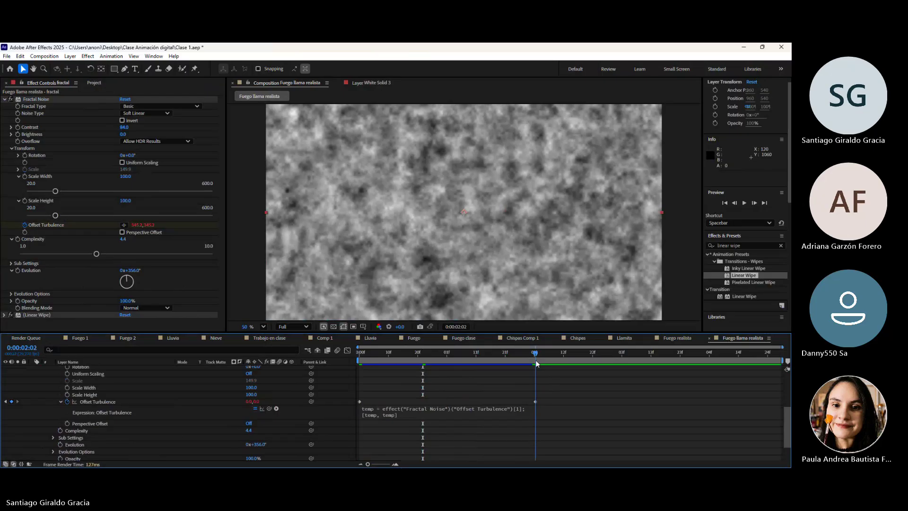
{"action": "left_click", "coordinate": [536, 402]}
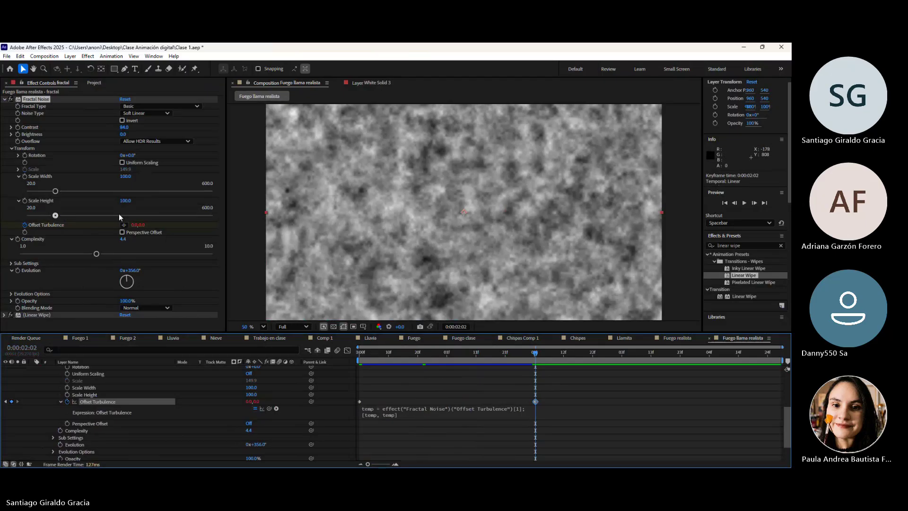
{"action": "left_click", "coordinate": [141, 226]}
{"action": "type", "text": "540"}
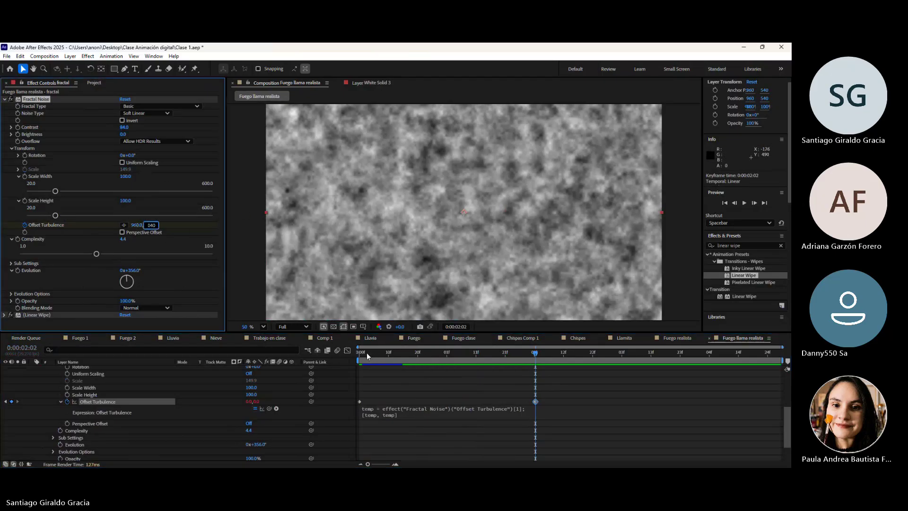
Set the second Offset Turbulence value of the keyframe at 0:00:00:00 to 0 and preview the noise movement
{"action": "left_click_drag", "start_coordinate": [367, 353], "coordinate": [355, 353]}
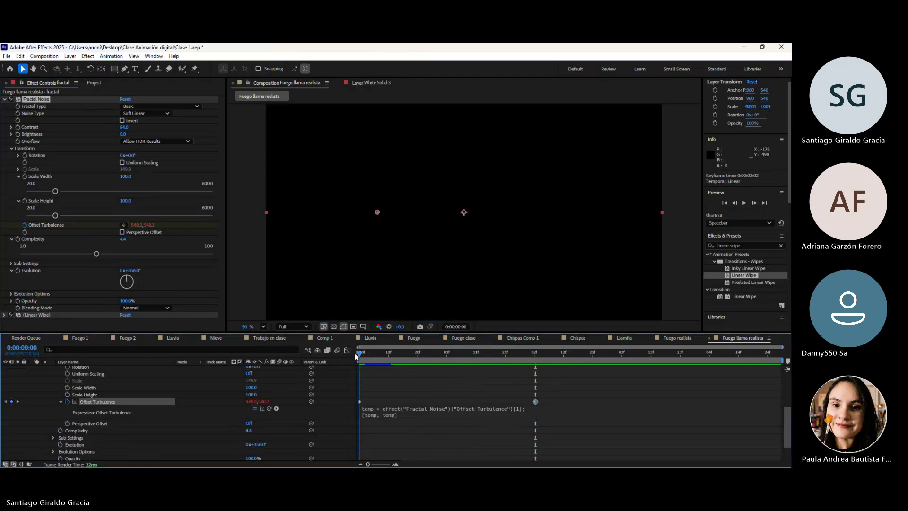
{"action": "left_click", "coordinate": [360, 402]}
{"action": "left_click", "coordinate": [150, 225]}
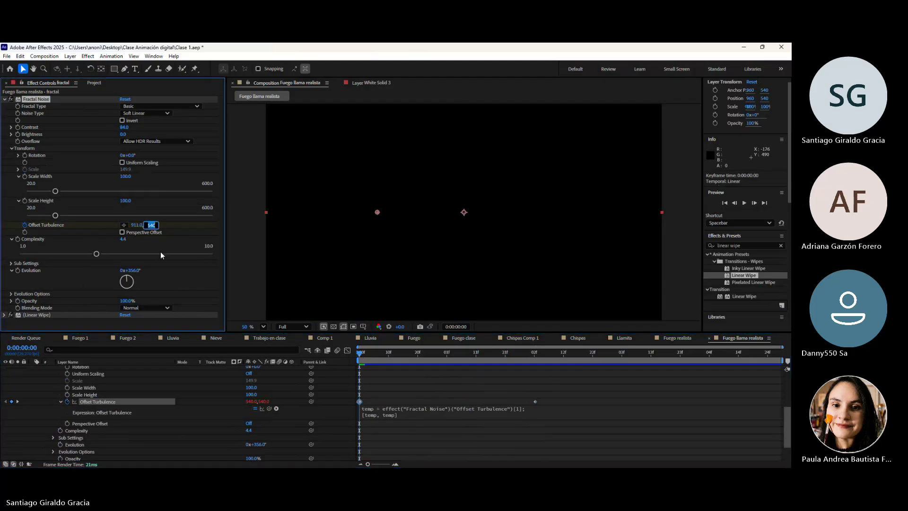
{"action": "type", "text": "0"}
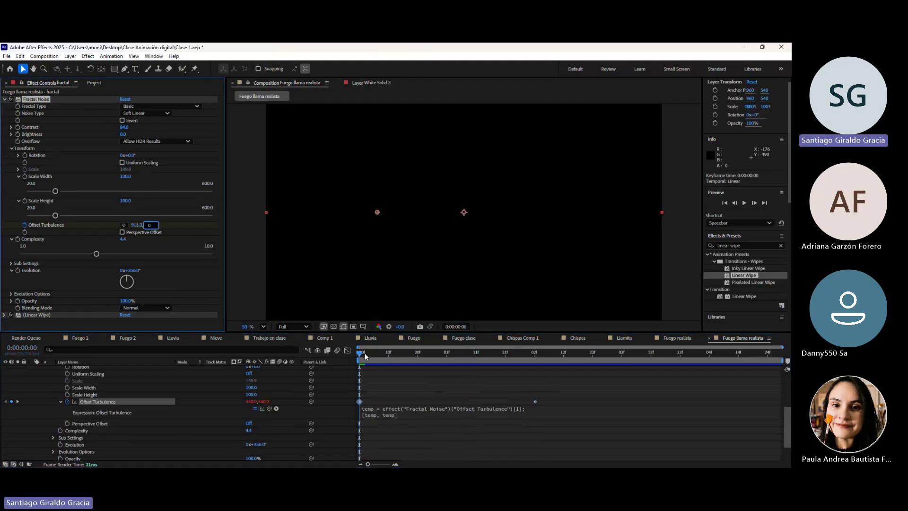
{"action": "left_click", "coordinate": [362, 351]}
{"action": "key", "text": "space"}
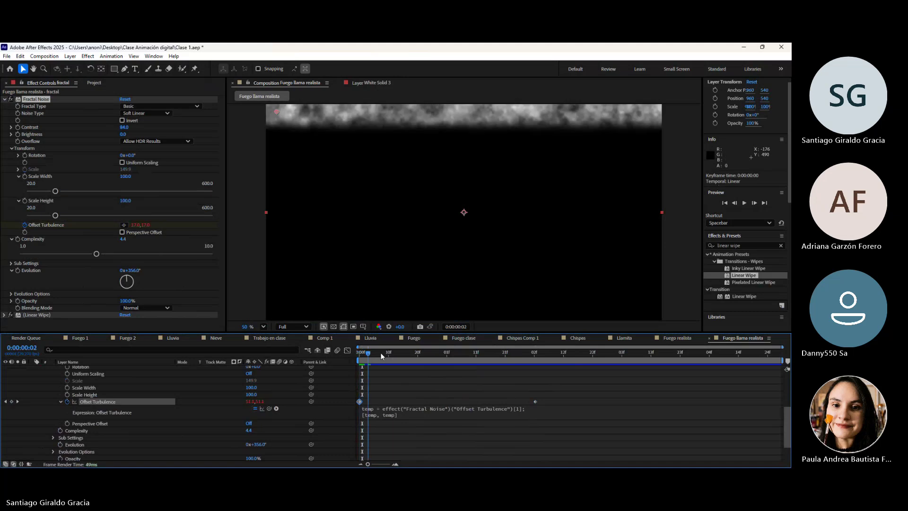
{"action": "left_click_drag", "start_coordinate": [465, 364], "coordinate": [498, 365]}
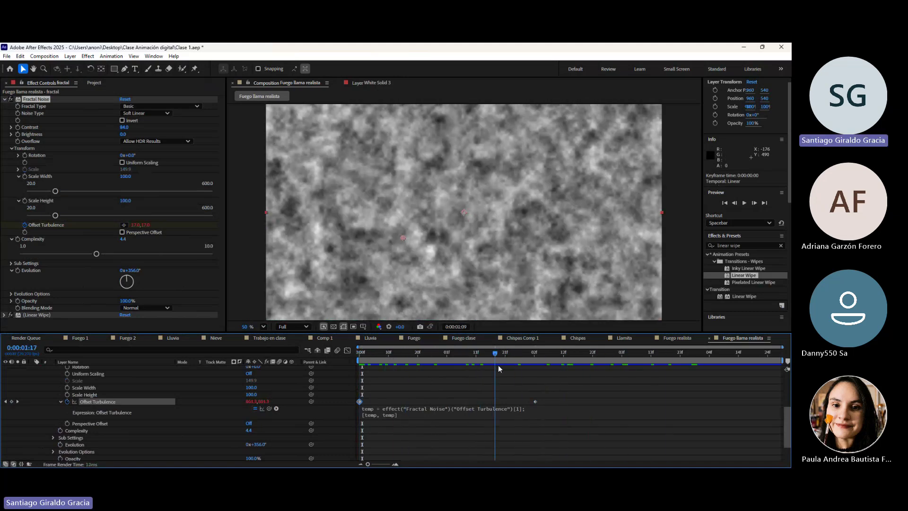
Move the fractal layer's second Offset Turbulence keyframe from 0:00:02:02 to 0:00:04:28 and check the noise movement
{"action": "left_click", "coordinate": [536, 401]}
{"action": "left_click_drag", "start_coordinate": [537, 403], "coordinate": [785, 403]}
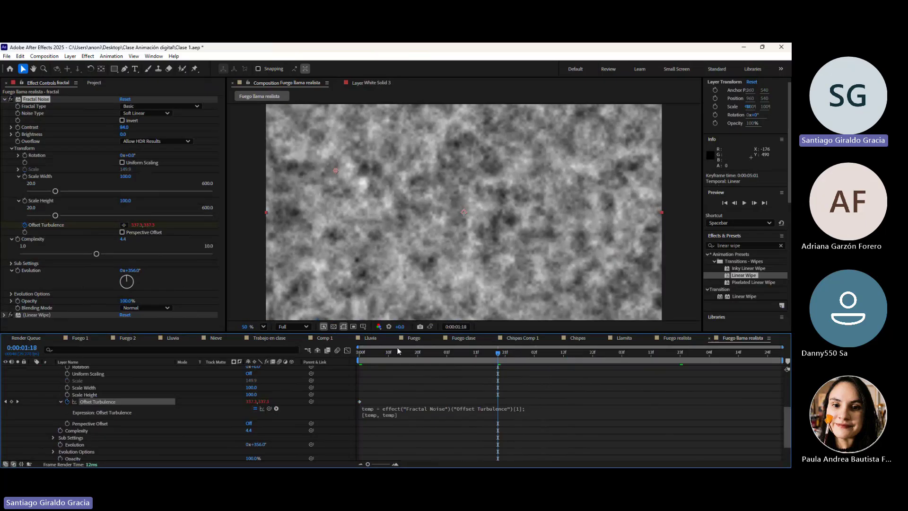
{"action": "key", "text": "ctrl+z"}
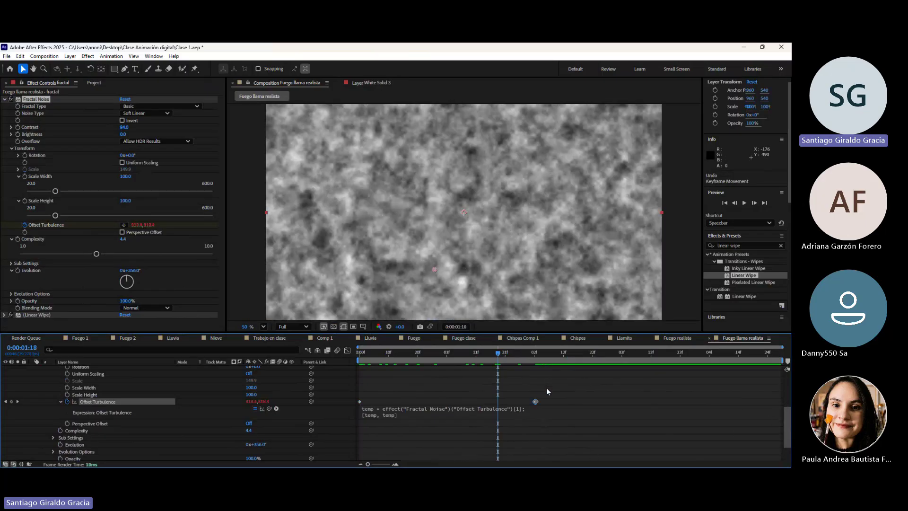
{"action": "left_click_drag", "start_coordinate": [536, 401], "coordinate": [781, 402]}
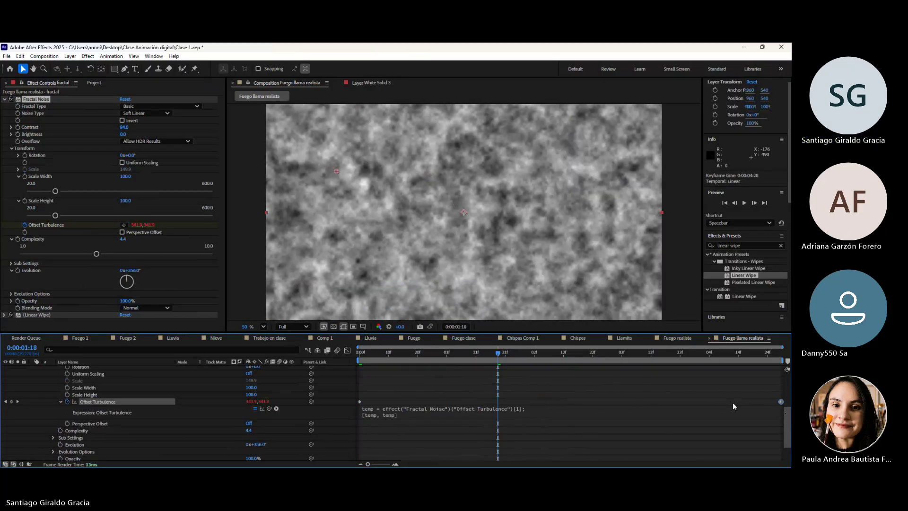
{"action": "left_click_drag", "start_coordinate": [390, 355], "coordinate": [570, 358]}
{"action": "left_click_drag", "start_coordinate": [633, 360], "coordinate": [560, 362]}
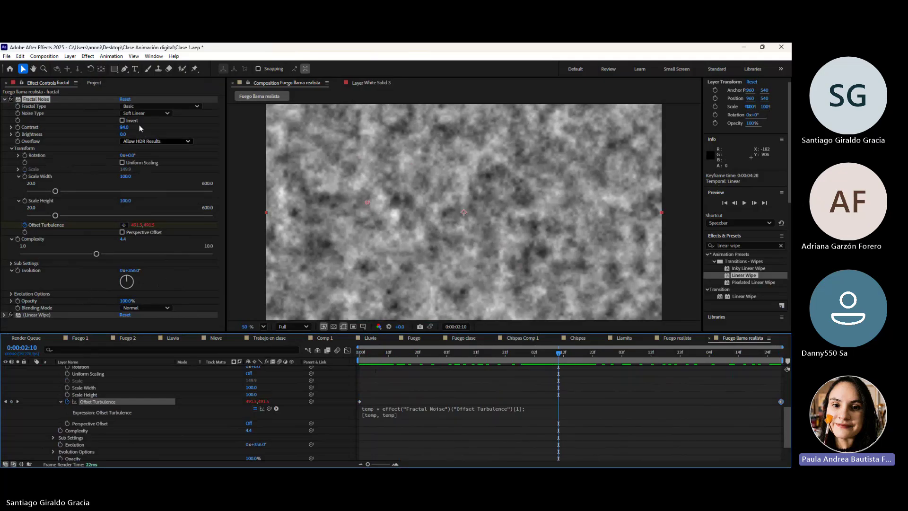
Try the Turbulent Smooth fractal type on the fractal layer, preview it, and undo the change
{"action": "left_click", "coordinate": [172, 104]}
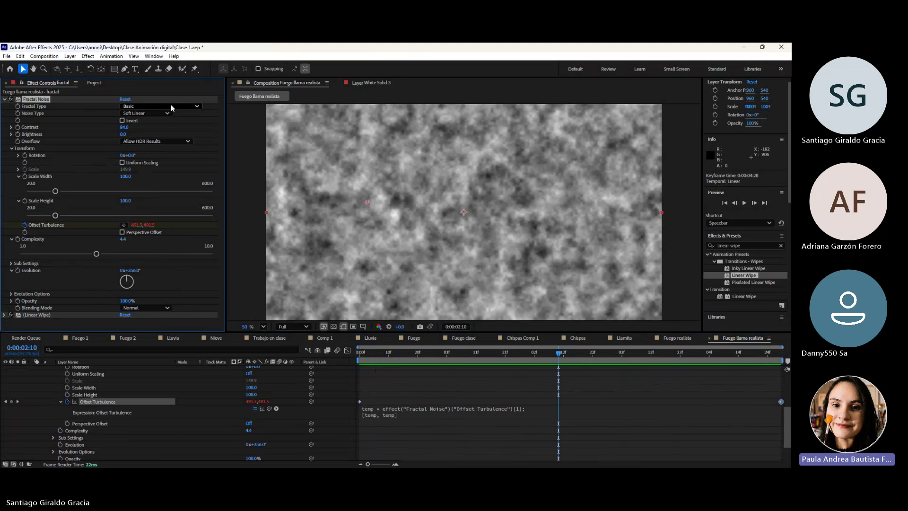
{"action": "left_click", "coordinate": [177, 127]}
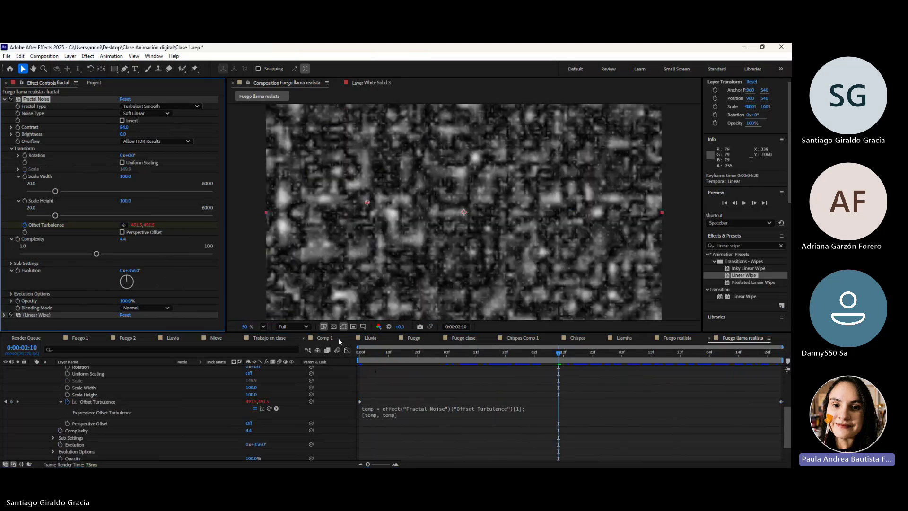
{"action": "left_click", "coordinate": [361, 353]}
{"action": "key", "text": "space"}
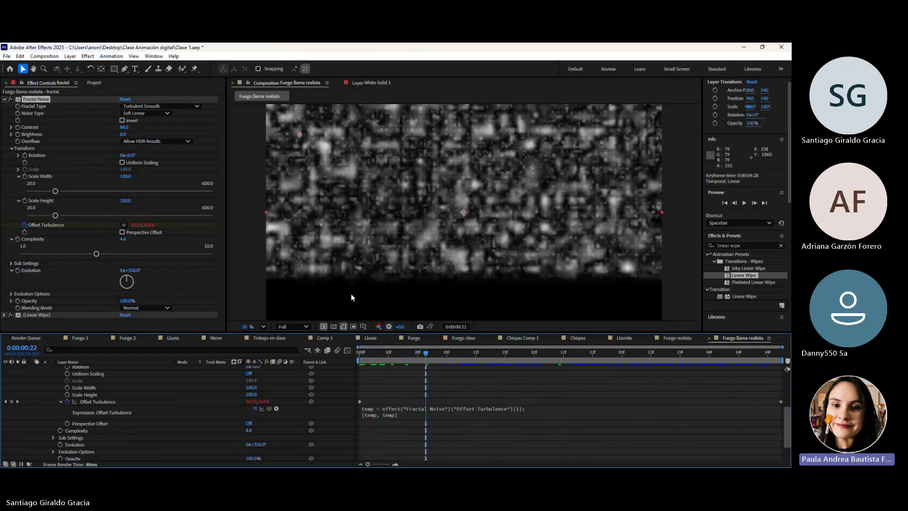
{"action": "left_click", "coordinate": [188, 103]}
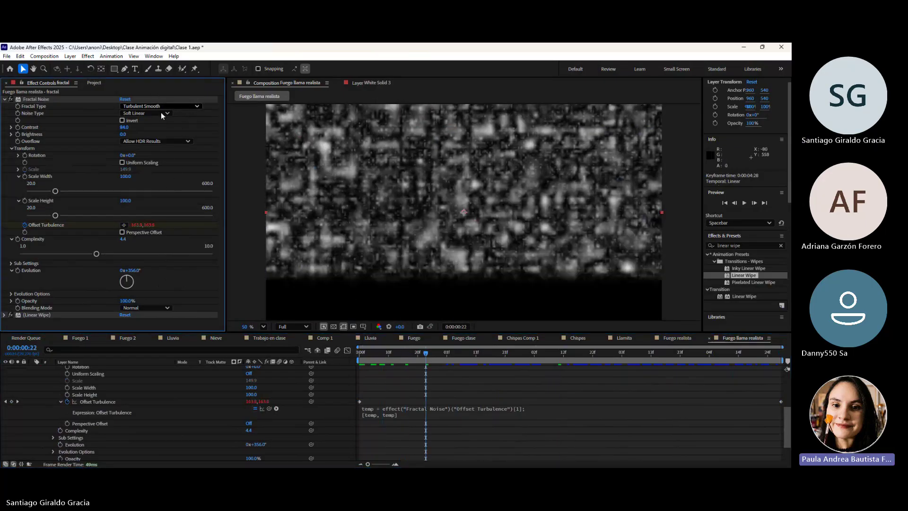
{"action": "key", "text": "ctrl+z"}
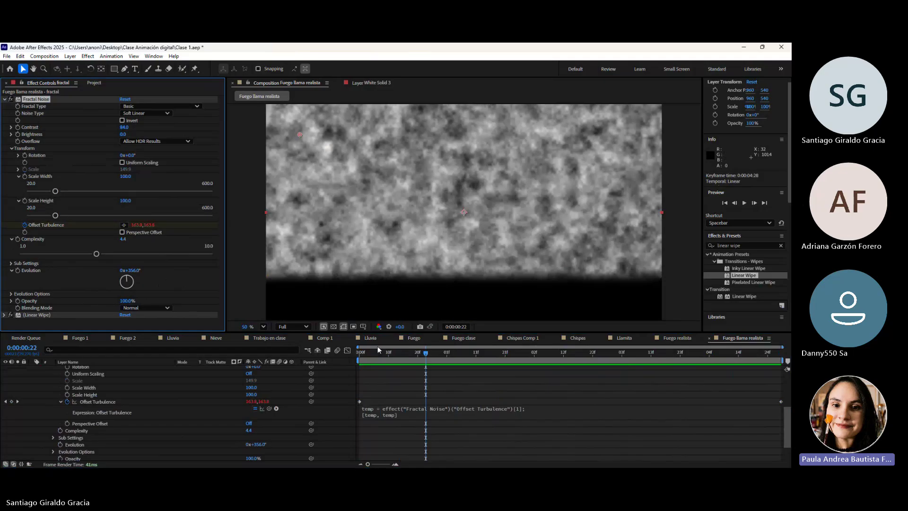
{"action": "left_click_drag", "start_coordinate": [360, 353], "coordinate": [509, 362]}
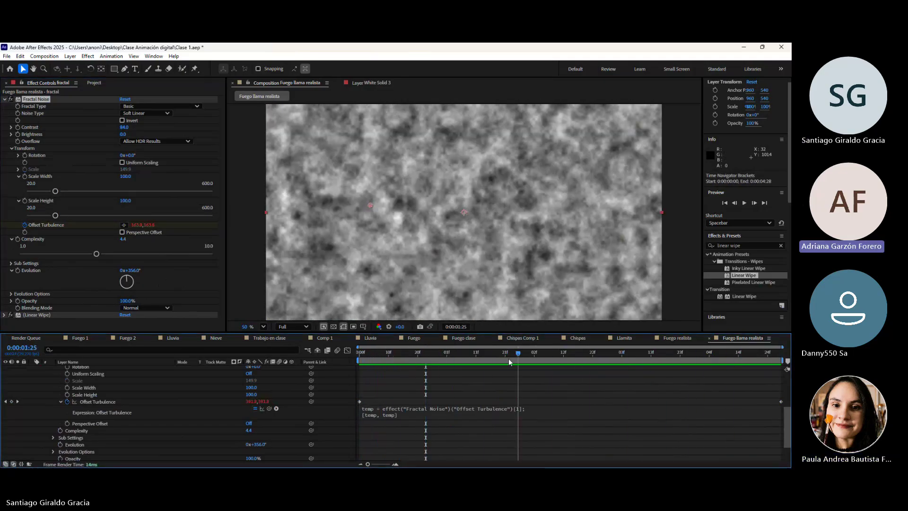
Examine the Map layer's Fractal Noise Sub Settings in Fuego 2, and return to Fuego llama realista
{"action": "left_click", "coordinate": [129, 339]}
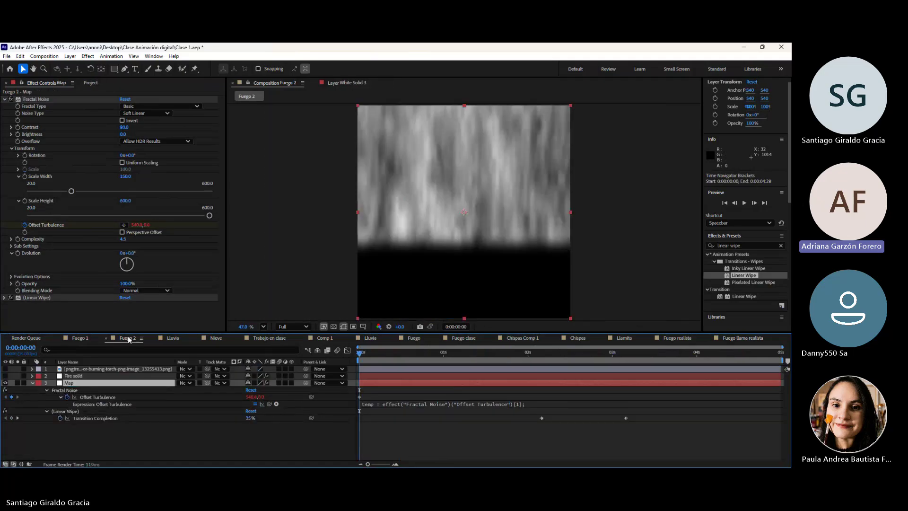
{"action": "mouse_move", "coordinate": [356, 353]}
{"action": "left_mouse_down"}
{"action": "mouse_move", "coordinate": [514, 354]}
{"action": "mouse_move", "coordinate": [350, 357]}
{"action": "left_mouse_up"}
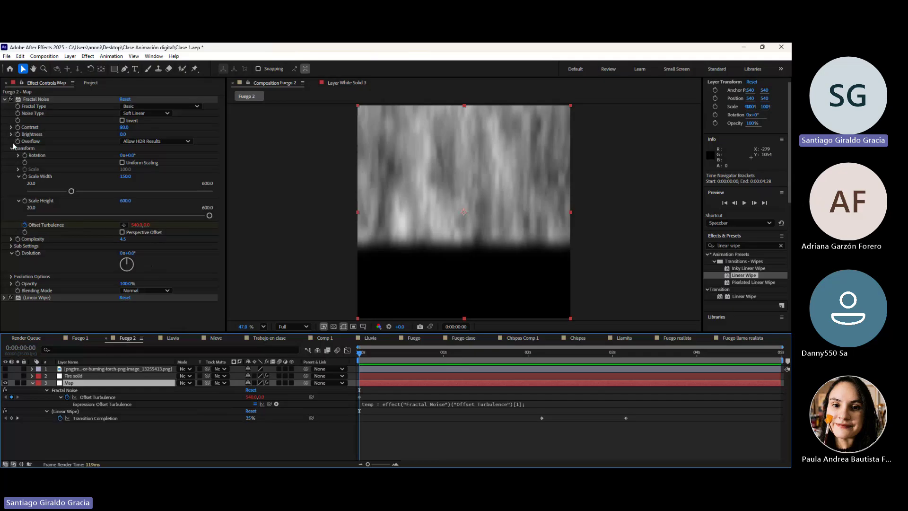
{"action": "left_click", "coordinate": [10, 247]}
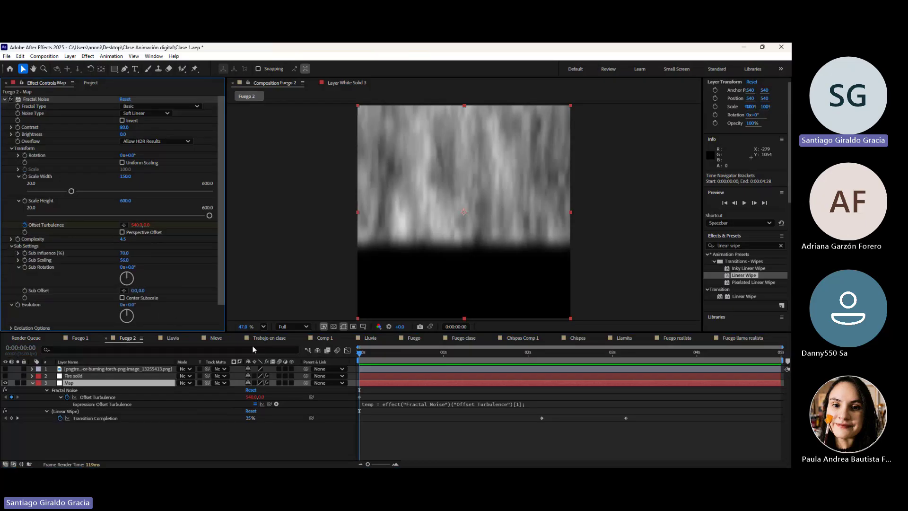
{"action": "left_click", "coordinate": [390, 396]}
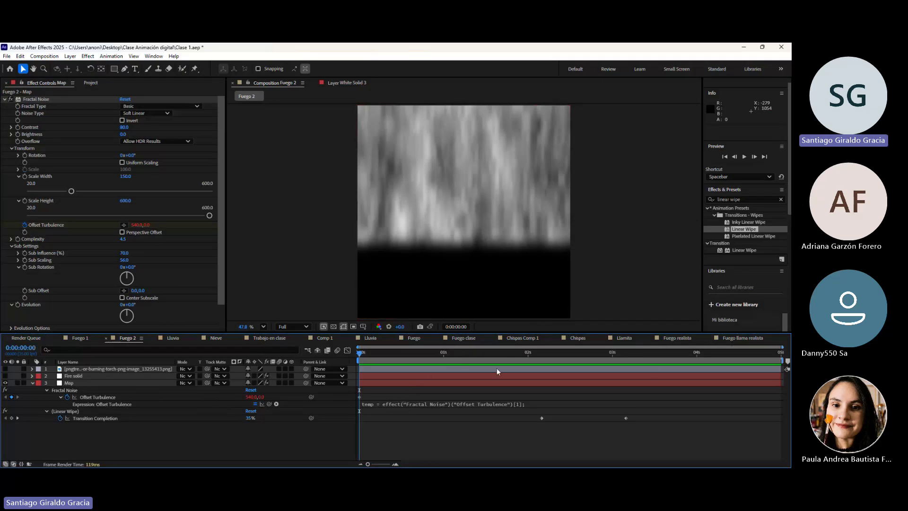
{"action": "left_click", "coordinate": [745, 338]}
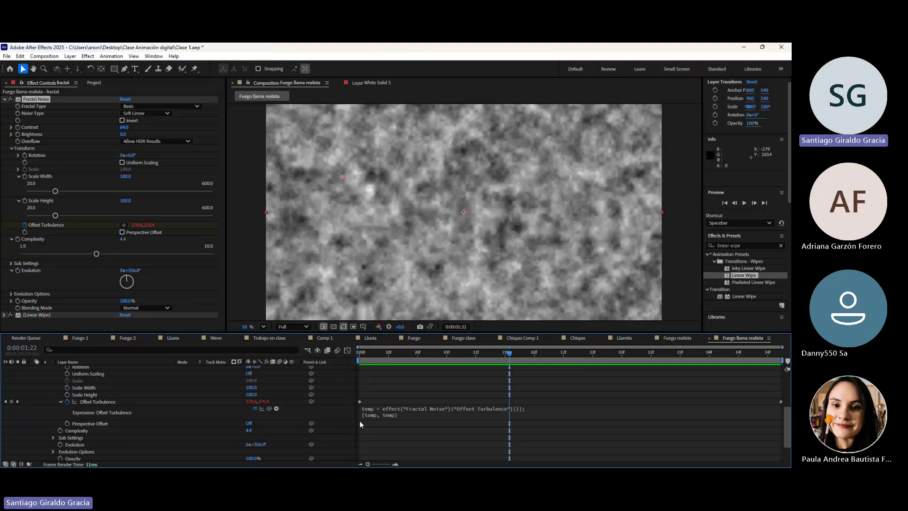
Delete the fractal layer's Offset Turbulence keyframe at 0:00:04:28 and check the noise animation from the start
{"action": "left_click", "coordinate": [781, 402]}
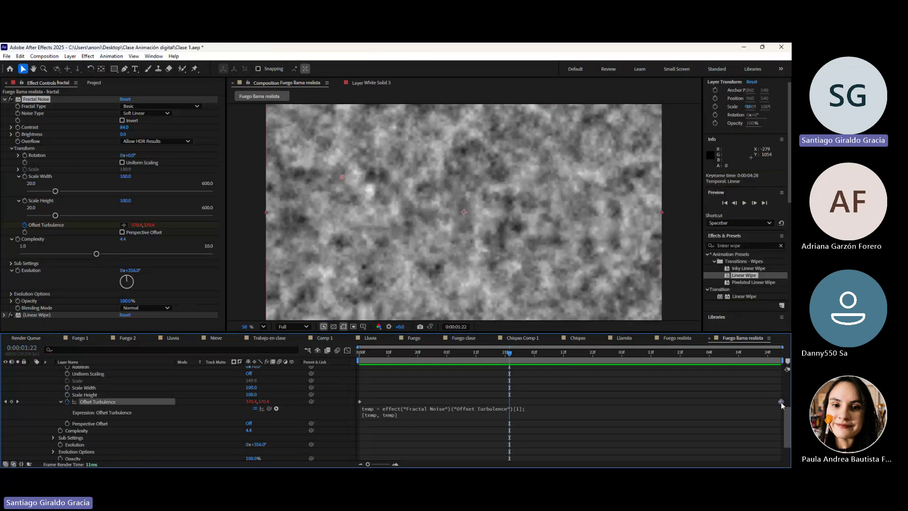
{"action": "key", "text": "Delete"}
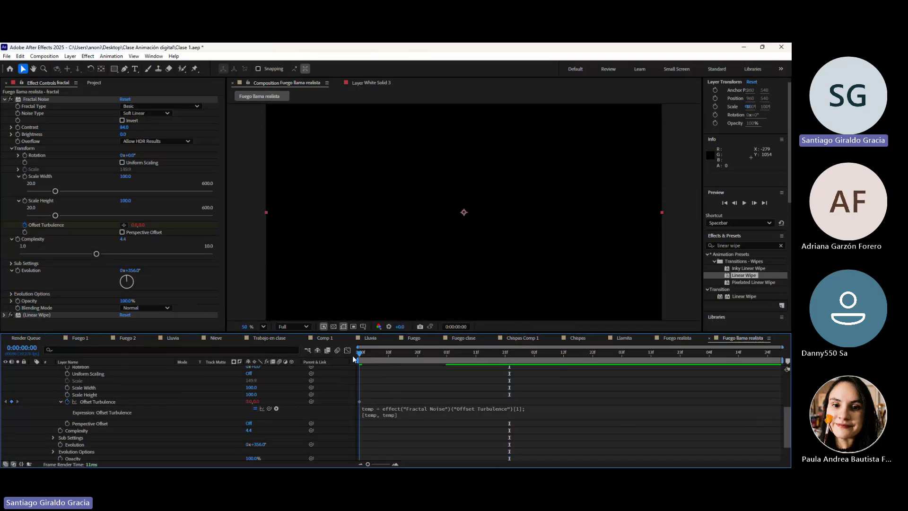
{"action": "key", "text": "Home"}
{"action": "left_click_drag", "start_coordinate": [360, 352], "coordinate": [388, 402]}
{"action": "scroll", "coordinate": [145, 428], "scroll_direction": "down", "scroll_amount": 2}
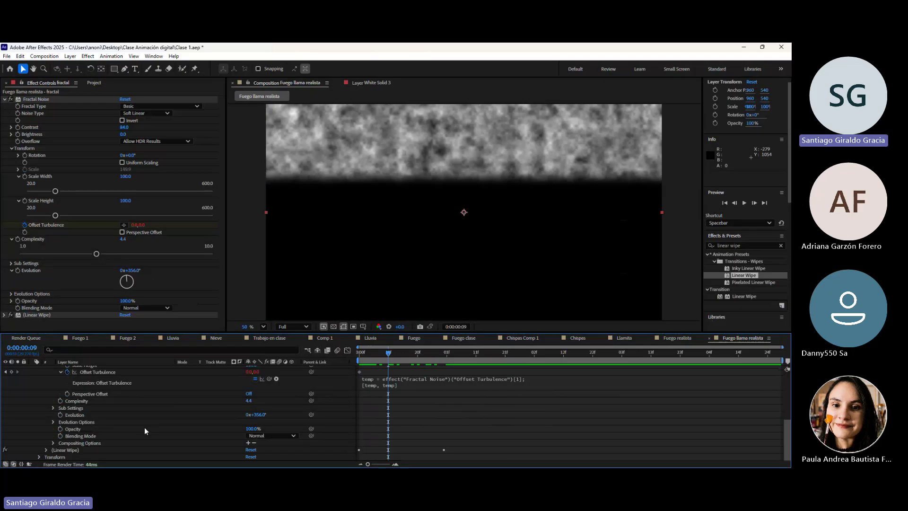
{"action": "scroll", "coordinate": [143, 427], "scroll_direction": "up", "scroll_amount": 3}
{"action": "scroll", "coordinate": [192, 422], "scroll_direction": "up", "scroll_amount": 3}
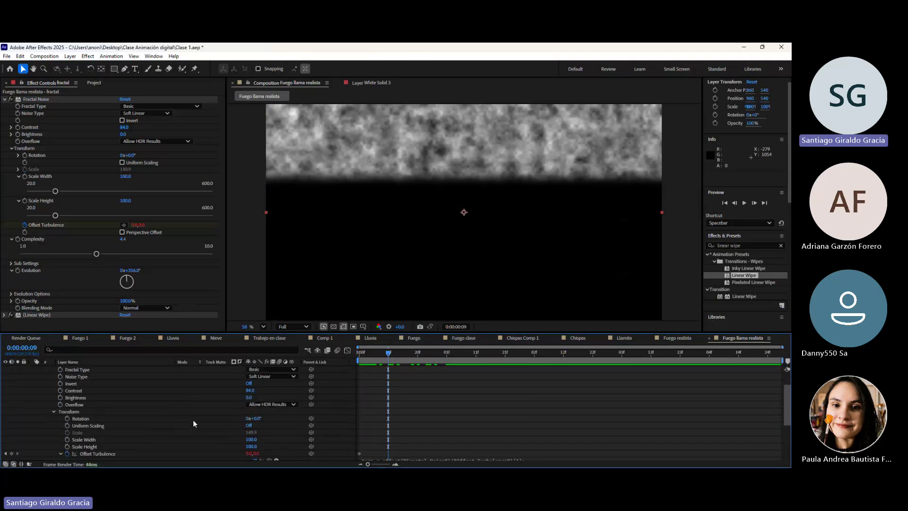
{"action": "scroll", "coordinate": [193, 419], "scroll_direction": "down", "scroll_amount": 3}
{"action": "left_click_drag", "start_coordinate": [373, 353], "coordinate": [431, 354]}
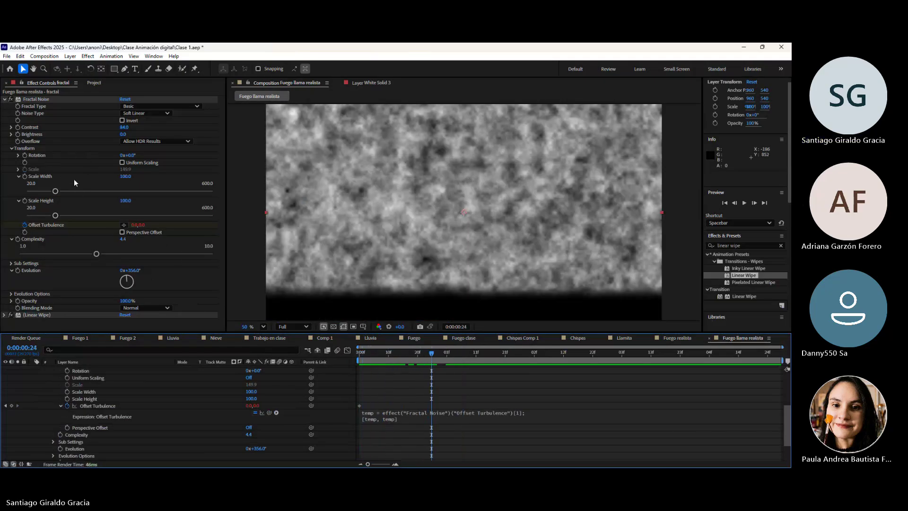
Search the available effects for "fracta" to check the fractal effects on offer
{"action": "left_click", "coordinate": [746, 246]}
{"action": "type", "text": "frac"}
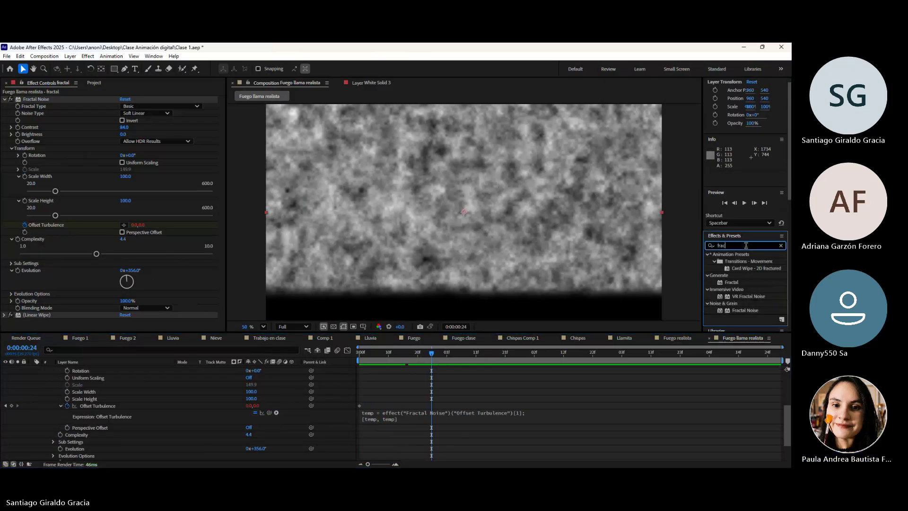
{"action": "type", "text": "ta"}
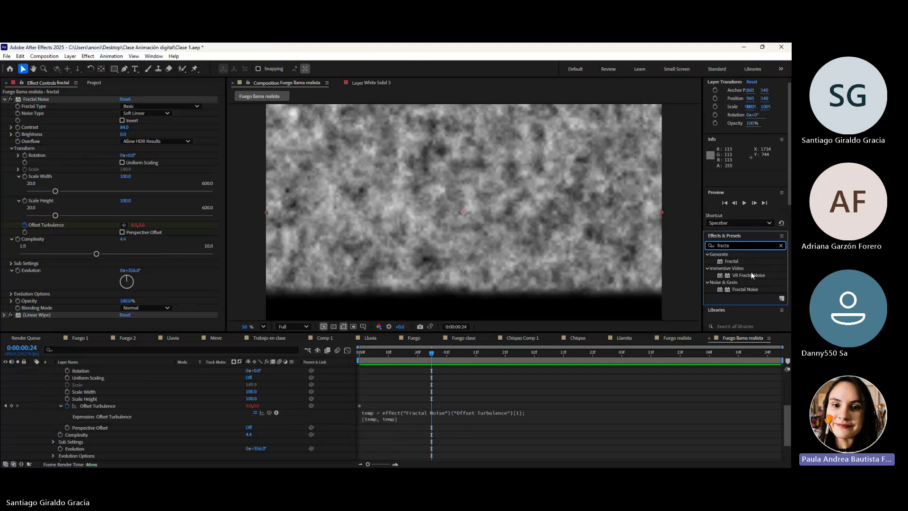
{"action": "scroll", "coordinate": [752, 274], "scroll_direction": "down", "scroll_amount": 2}
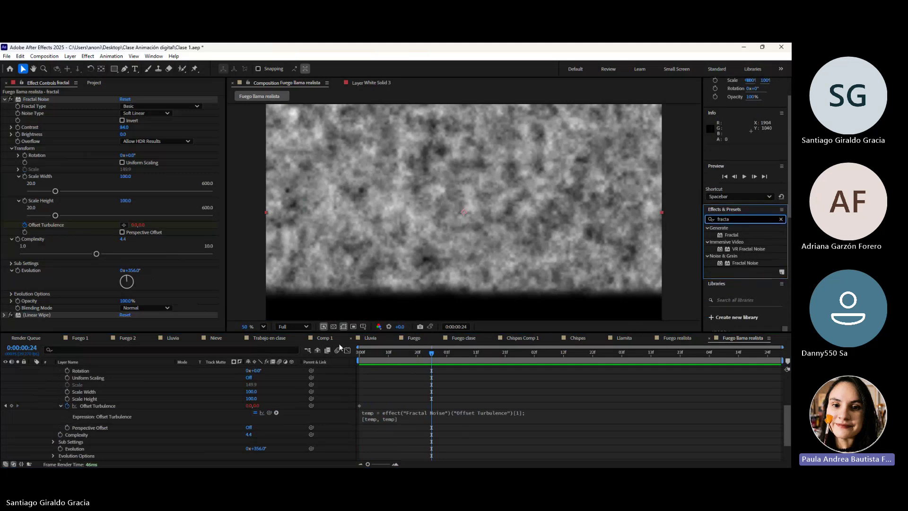
Reopen Fuego 2 and examine all of the Map layer's Fractal Noise settings
{"action": "left_click", "coordinate": [120, 337]}
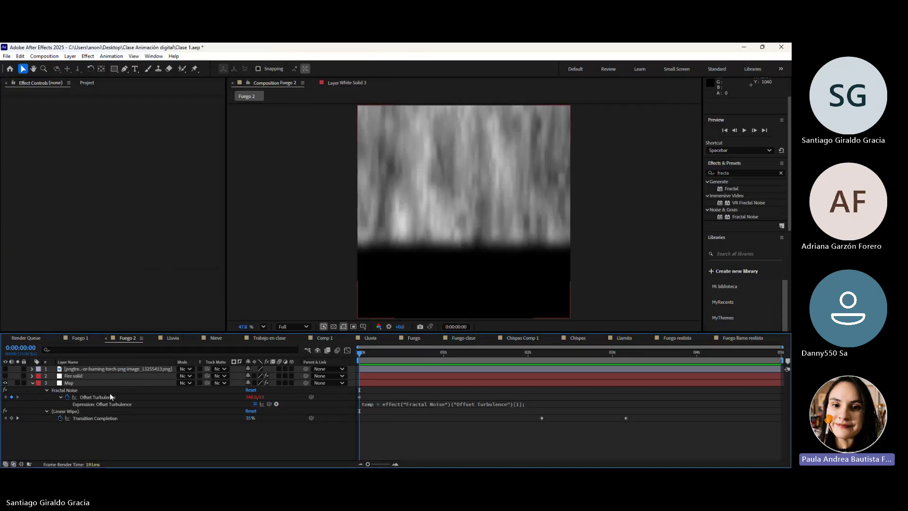
{"action": "left_click", "coordinate": [115, 382]}
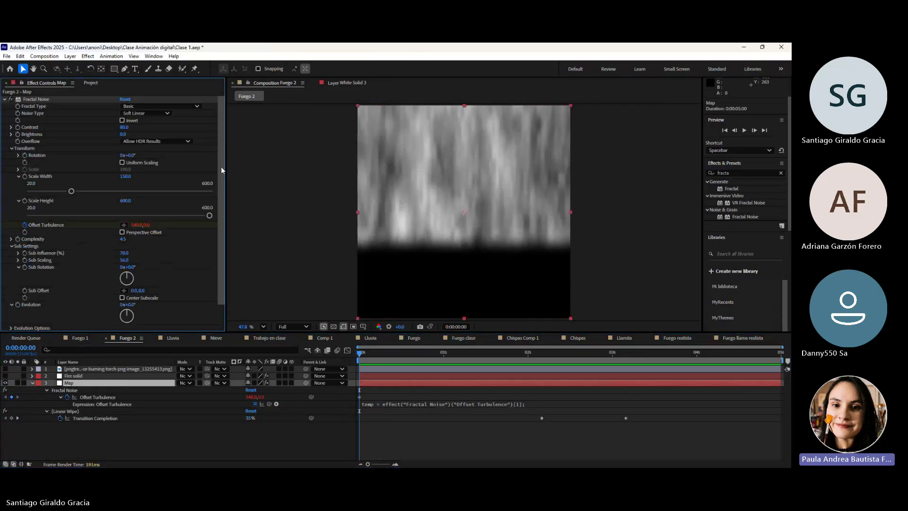
{"action": "scroll", "coordinate": [223, 211], "scroll_direction": "down", "scroll_amount": 2}
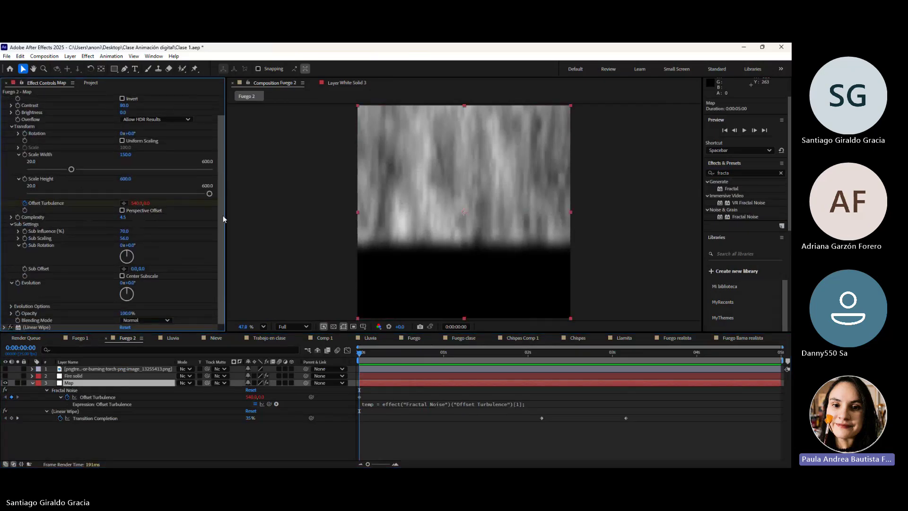
In Fuego llama realista, raise the Fractal Noise Scale Height on the fractal layer to 156.3, undoing the unwanted extra change
{"action": "scroll", "coordinate": [223, 199], "scroll_direction": "up", "scroll_amount": 2}
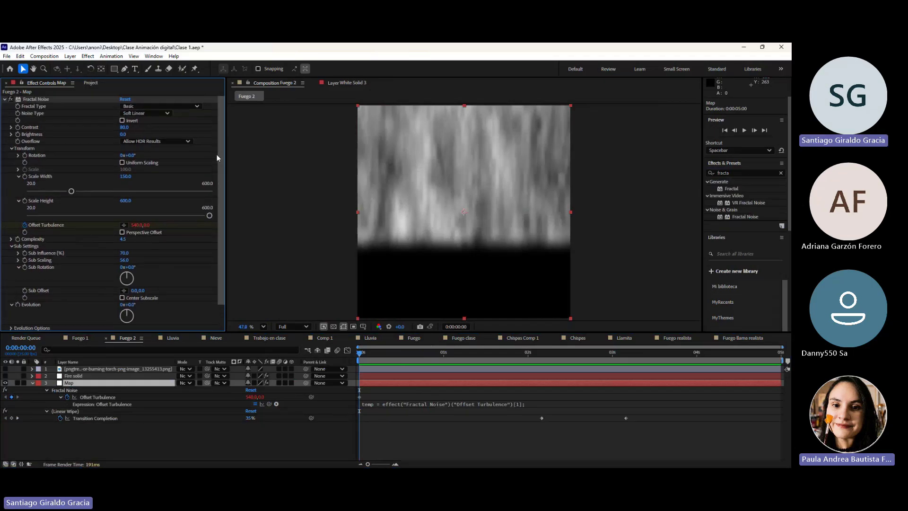
{"action": "left_click", "coordinate": [747, 338]}
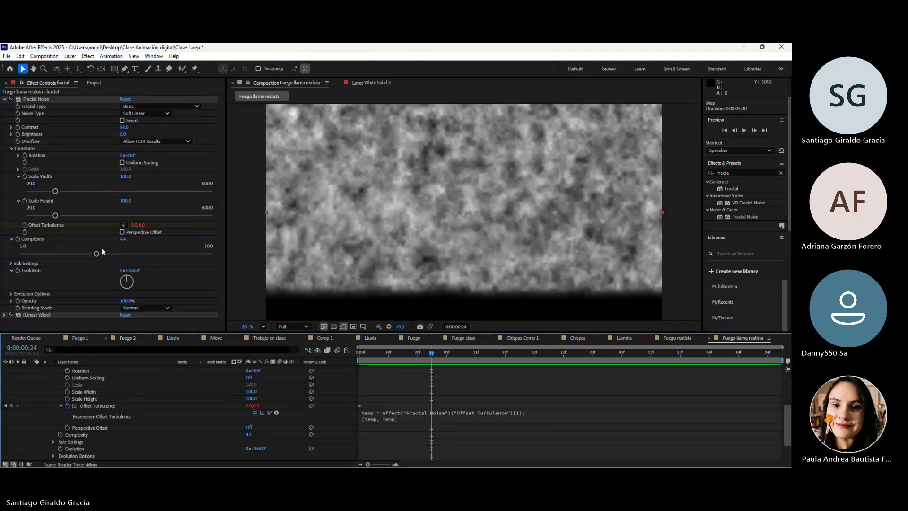
{"action": "left_click_drag", "start_coordinate": [55, 191], "coordinate": [73, 218]}
{"action": "key", "text": "ctrl+z"}
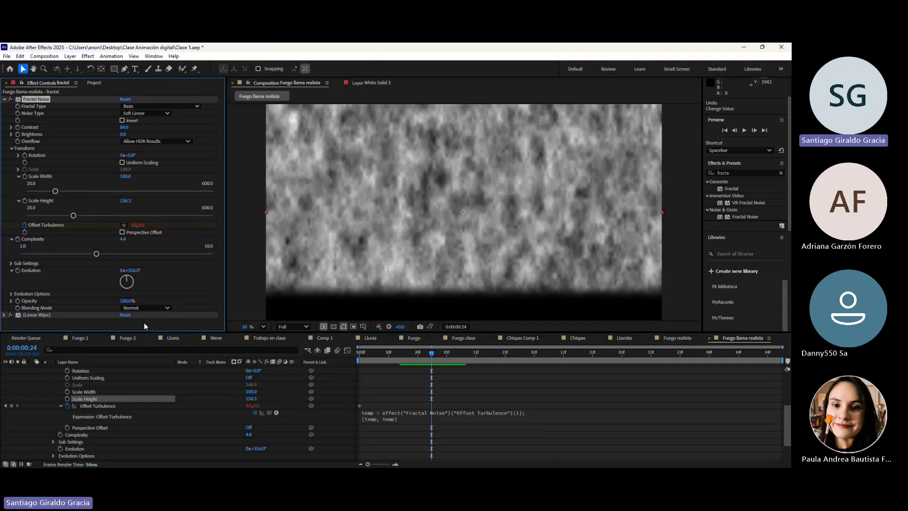
Compare against the Map layer's Fractal Noise transform and Sub Settings in Fuego 2, and return to Fuego llama realista
{"action": "left_click", "coordinate": [126, 339]}
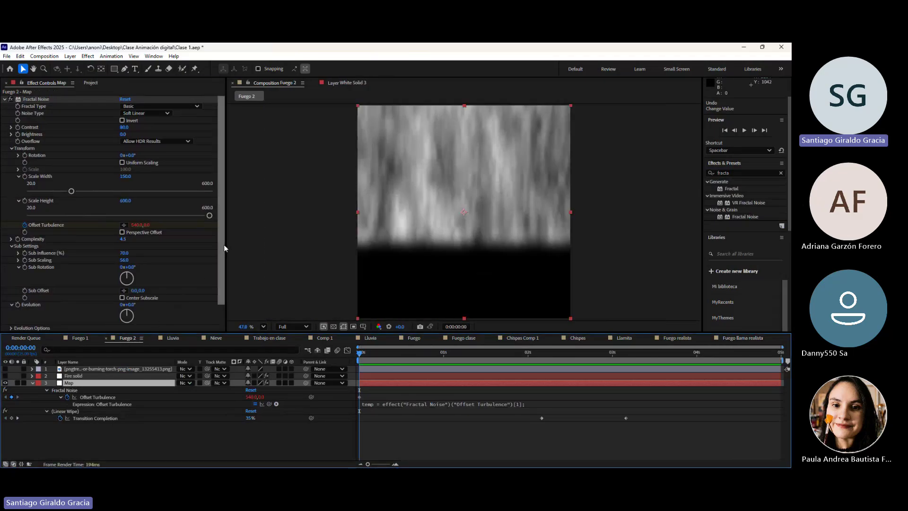
{"action": "left_click_drag", "start_coordinate": [223, 245], "coordinate": [221, 291]}
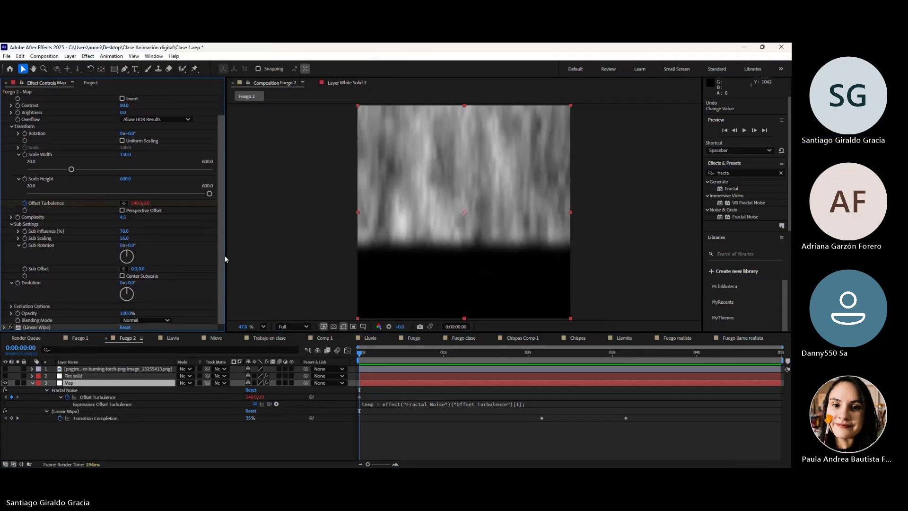
{"action": "scroll", "coordinate": [224, 254], "scroll_direction": "up", "scroll_amount": 2}
{"action": "left_click", "coordinate": [734, 338]}
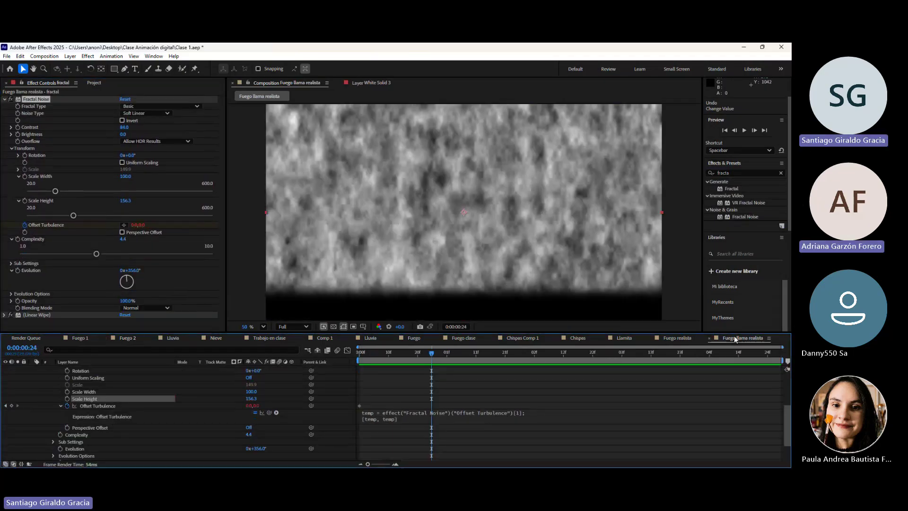
Try a different Evolution value for the fractal layer's Fractal Noise, and undo the change
{"action": "scroll", "coordinate": [126, 403], "scroll_direction": "up", "scroll_amount": 4}
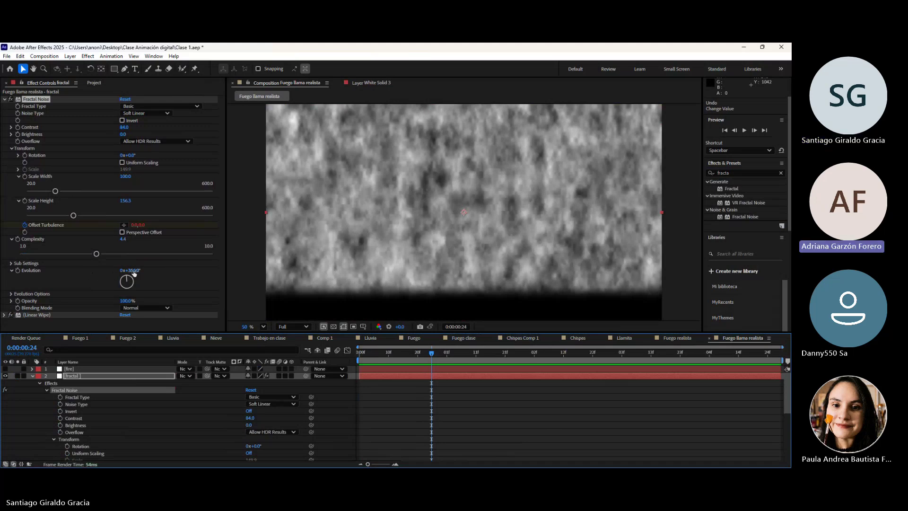
{"action": "left_click_drag", "start_coordinate": [134, 271], "coordinate": [141, 277]}
{"action": "key", "text": "ctrl+z"}
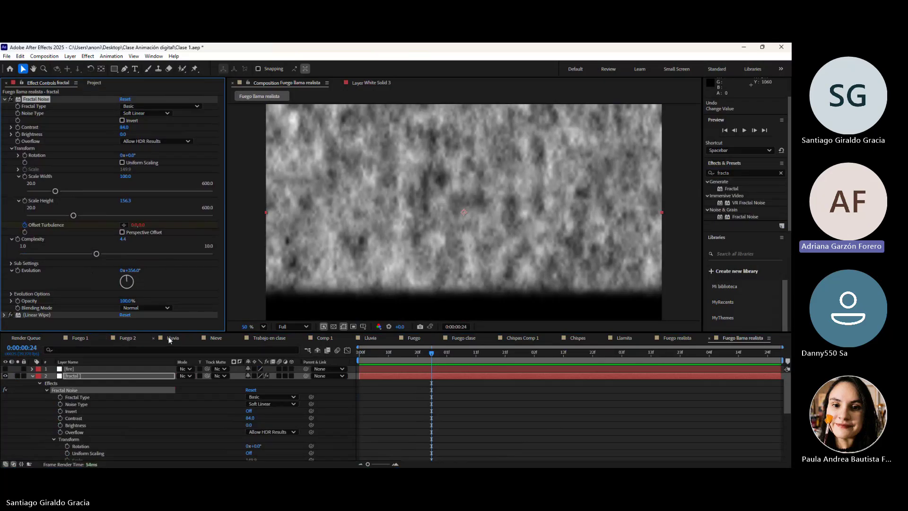
Inspect the Map layer's Fractal Noise effect and its Offset Turbulence expression in Fuego 2, and go back to Fuego llama realista
{"action": "left_click", "coordinate": [127, 338]}
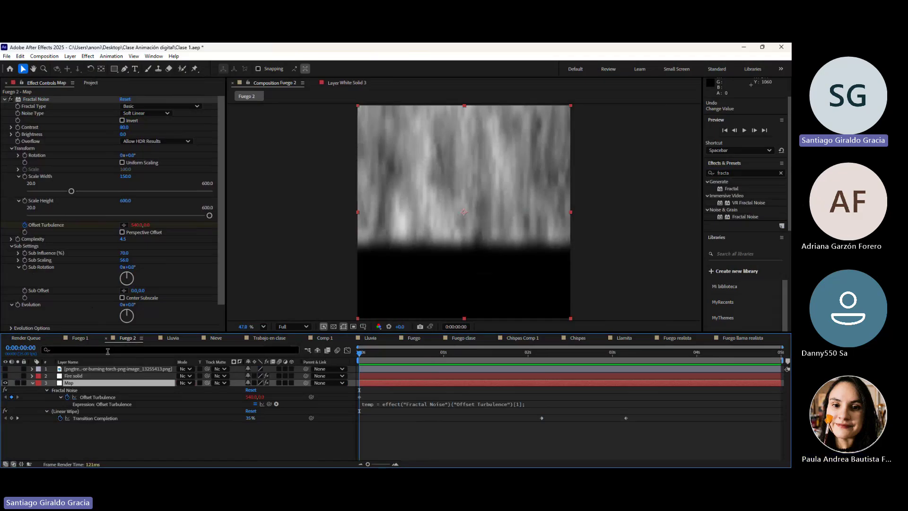
{"action": "left_click", "coordinate": [92, 392]}
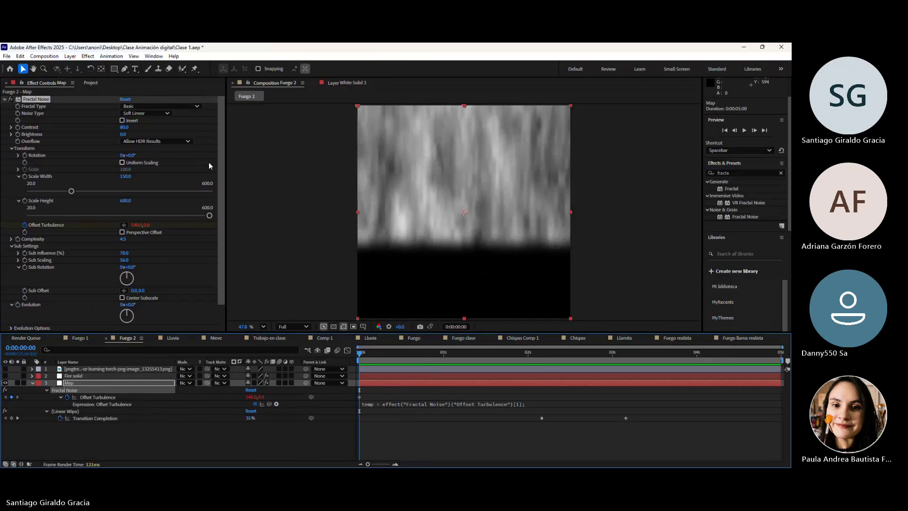
{"action": "left_click", "coordinate": [446, 353]}
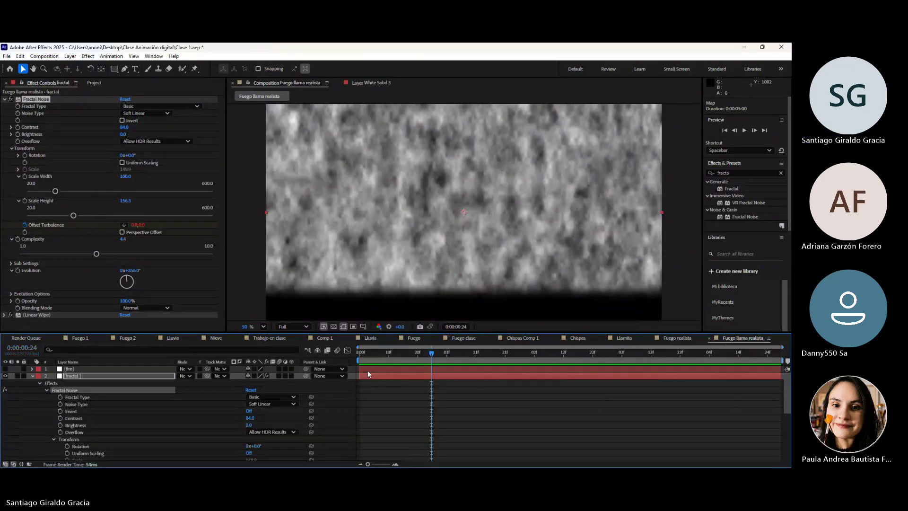
Add an Offset Turbulence keyframe of 4090 to the fractal layer at 0:00:04:27
{"action": "scroll", "coordinate": [367, 373], "scroll_direction": "down", "scroll_amount": 5}
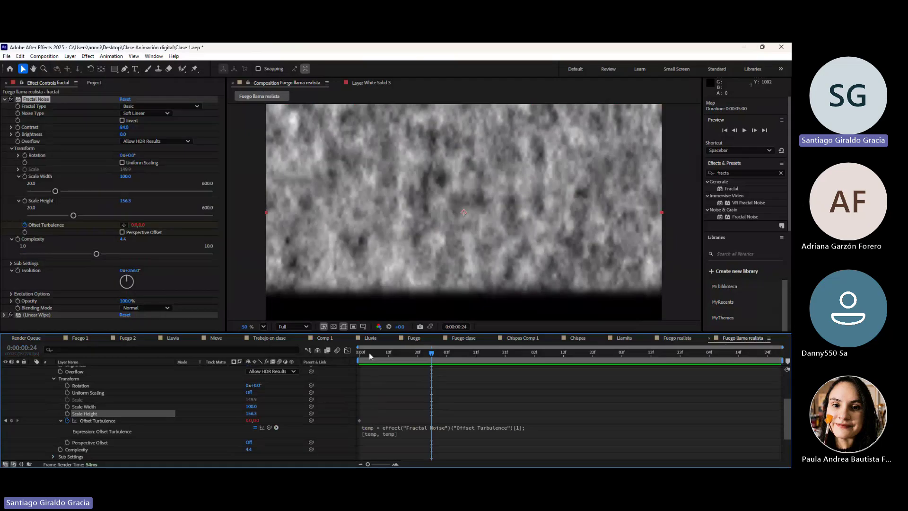
{"action": "left_click_drag", "start_coordinate": [369, 353], "coordinate": [787, 362]}
{"action": "left_click_drag", "start_coordinate": [256, 421], "coordinate": [235, 431]}
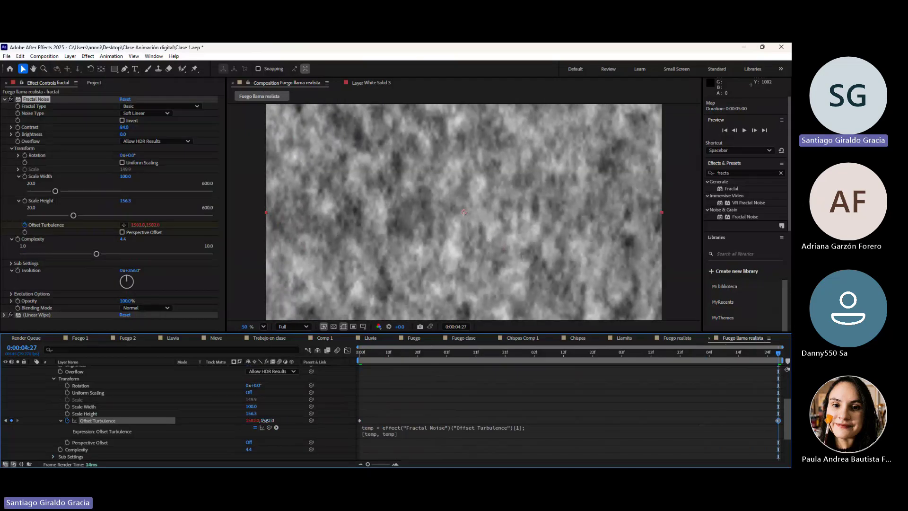
{"action": "left_click_drag", "start_coordinate": [266, 421], "coordinate": [791, 442]}
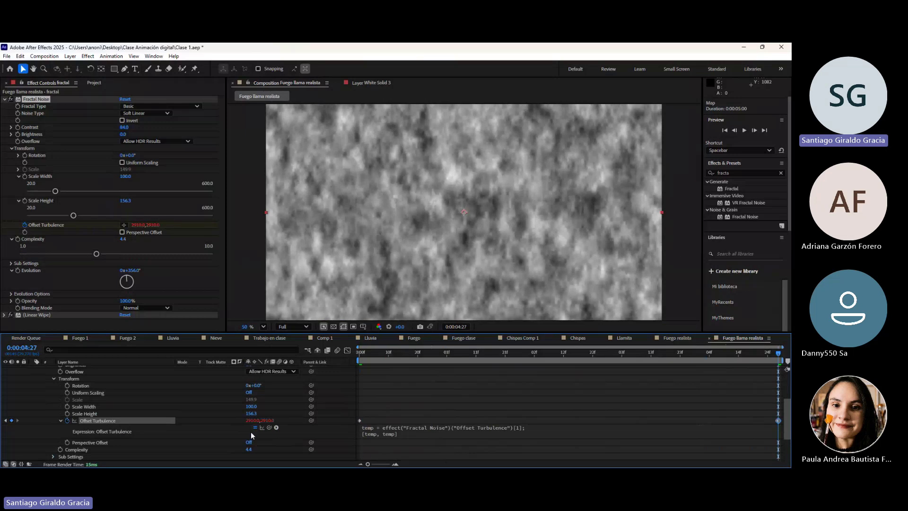
{"action": "left_click", "coordinate": [265, 420]}
{"action": "type", "text": "4090"}
{"action": "key", "text": "Return"}
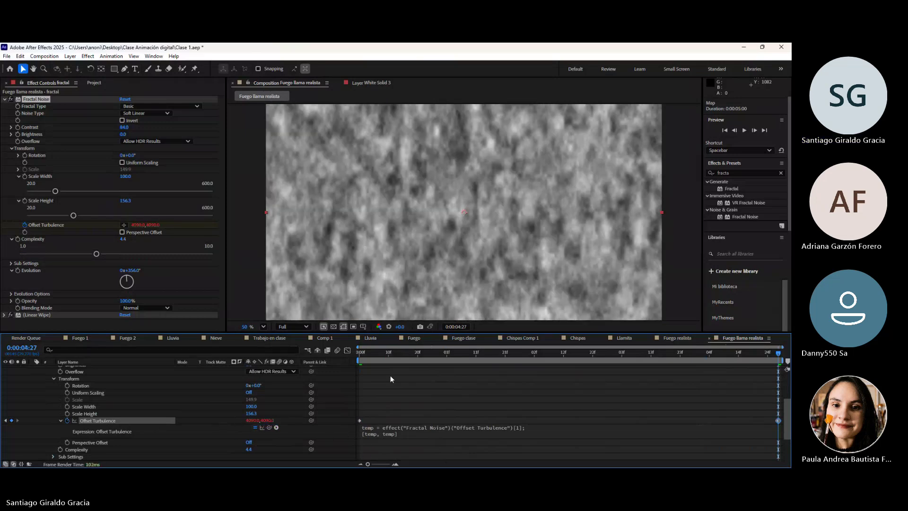
Preview the noise animation and check its first frames from the start of the composition
{"action": "key", "text": "space"}
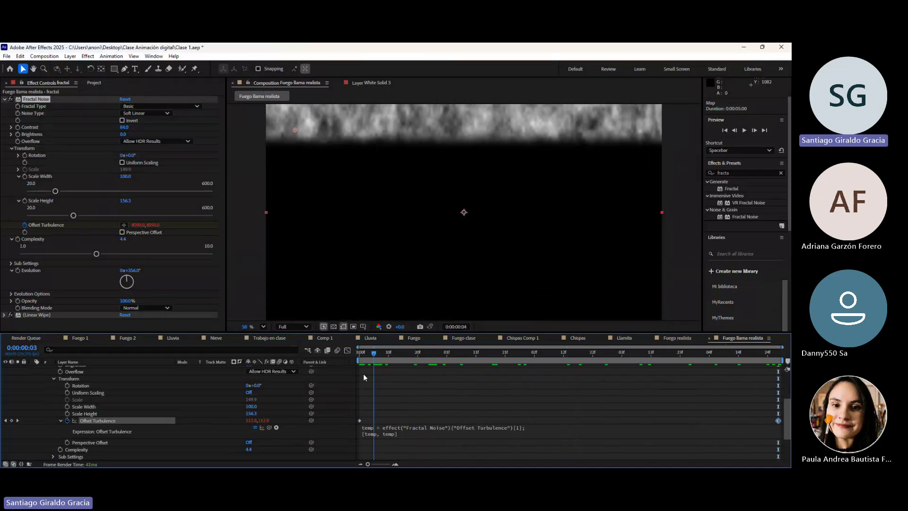
{"action": "key", "text": "Home"}
{"action": "left_click_drag", "start_coordinate": [357, 376], "coordinate": [303, 385]}
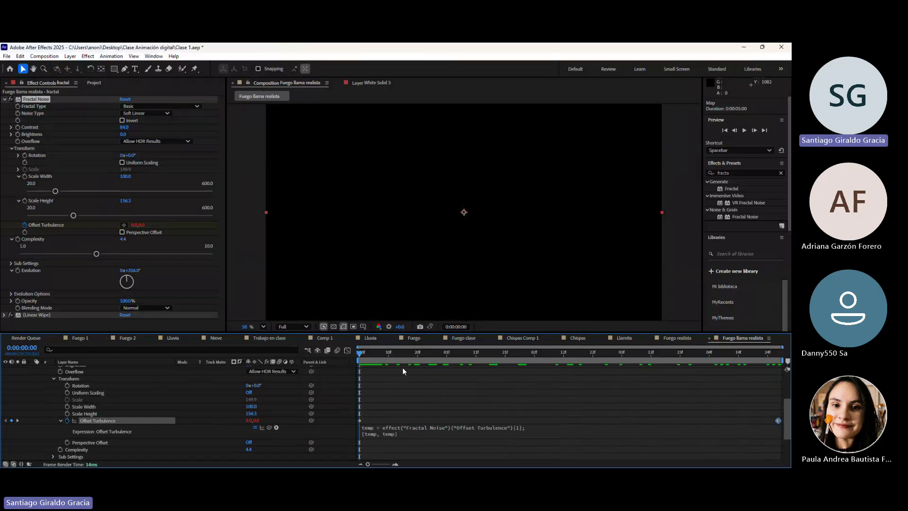
{"action": "mouse_move", "coordinate": [366, 355]}
{"action": "left_mouse_down"}
{"action": "mouse_move", "coordinate": [393, 359]}
{"action": "mouse_move", "coordinate": [360, 354]}
{"action": "left_mouse_up"}
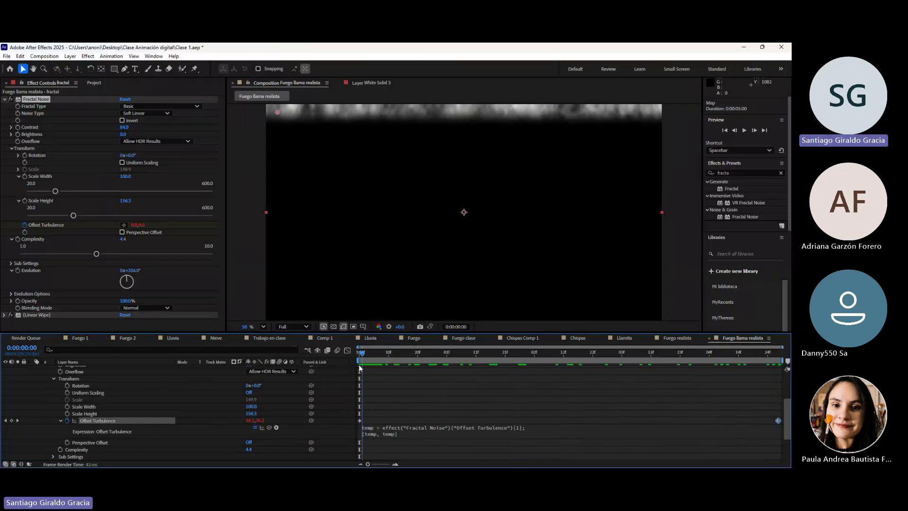
Shift the last Offset Turbulence keyframe to the composition's end, and set Offset Turbulence to 6479 at 0:00:04:27
{"action": "left_click_drag", "start_coordinate": [778, 421], "coordinate": [782, 420]}
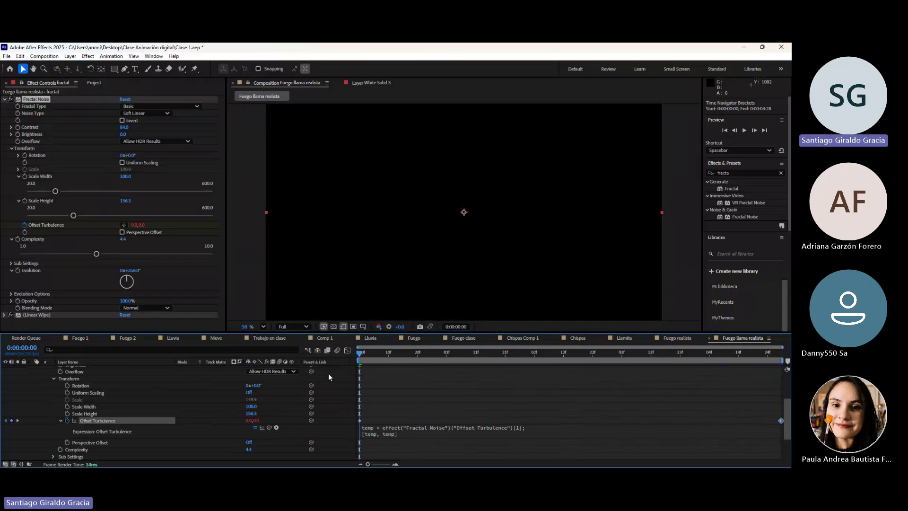
{"action": "left_click_drag", "start_coordinate": [361, 354], "coordinate": [787, 388]}
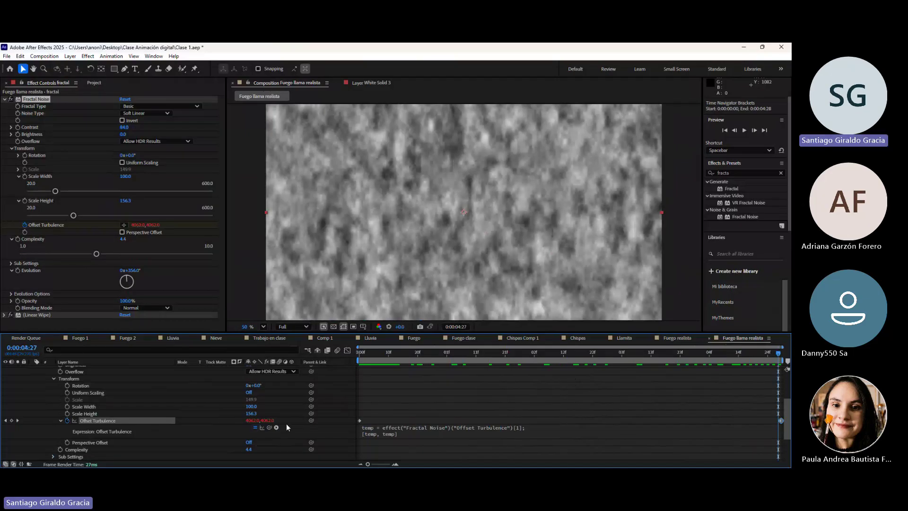
{"action": "left_click", "coordinate": [255, 428]}
{"action": "left_click", "coordinate": [402, 428]}
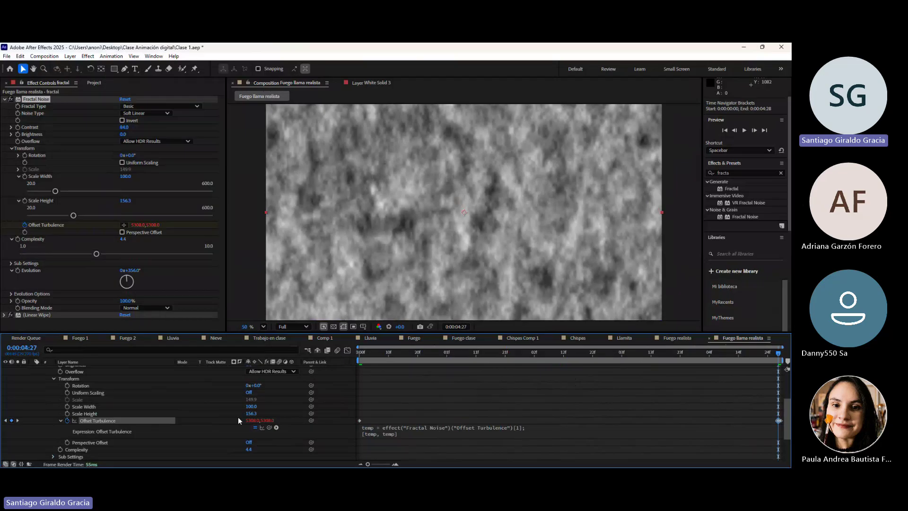
{"action": "left_click_drag", "start_coordinate": [258, 420], "coordinate": [314, 420]}
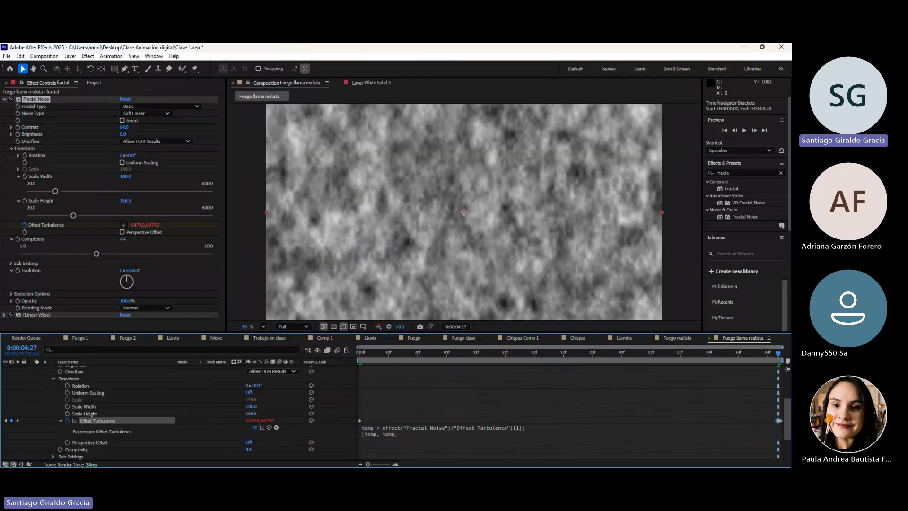
{"action": "left_click", "coordinate": [762, 385]}
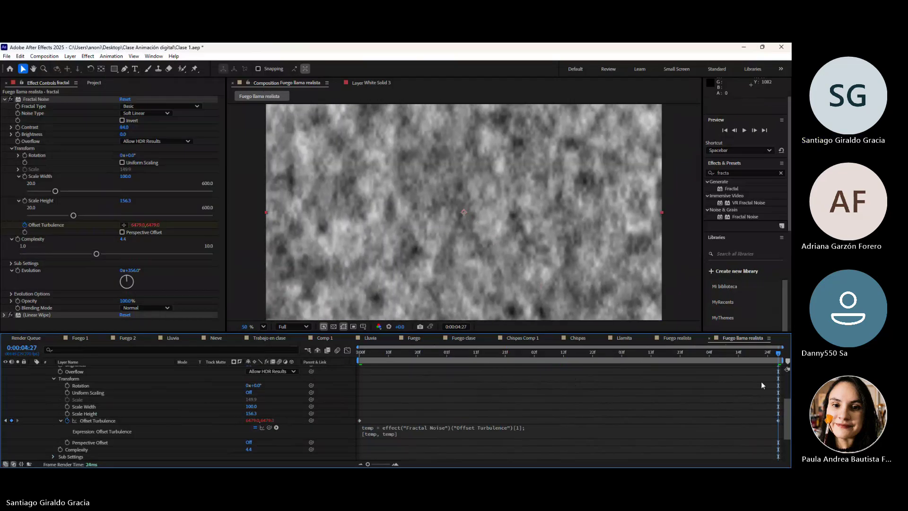
Play the faster noise animation from the beginning of the composition to check its movement
{"action": "left_click_drag", "start_coordinate": [779, 353], "coordinate": [261, 371]}
{"action": "key", "text": "space"}
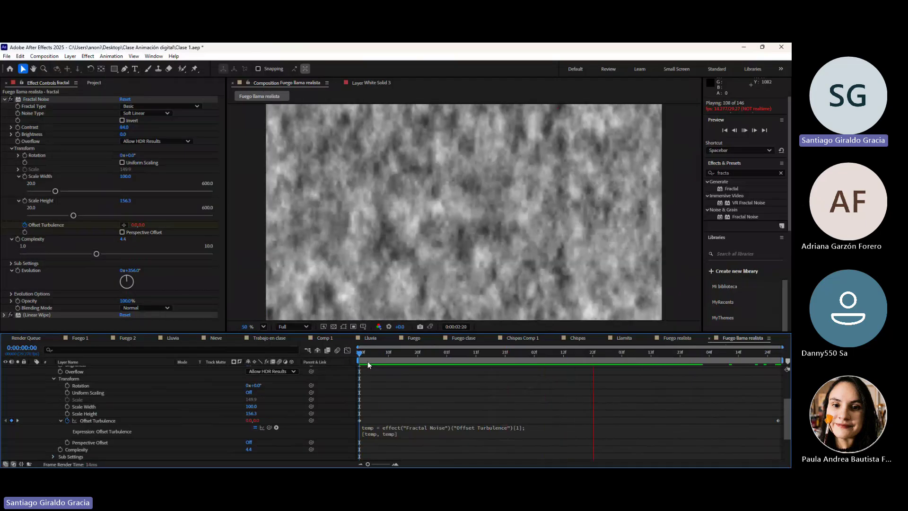
{"action": "key", "text": "space"}
Rotate the fractal layer's noise to 31° at 0:00:01:05, and preview the rotated motion
{"action": "left_click_drag", "start_coordinate": [359, 355], "coordinate": [461, 356]}
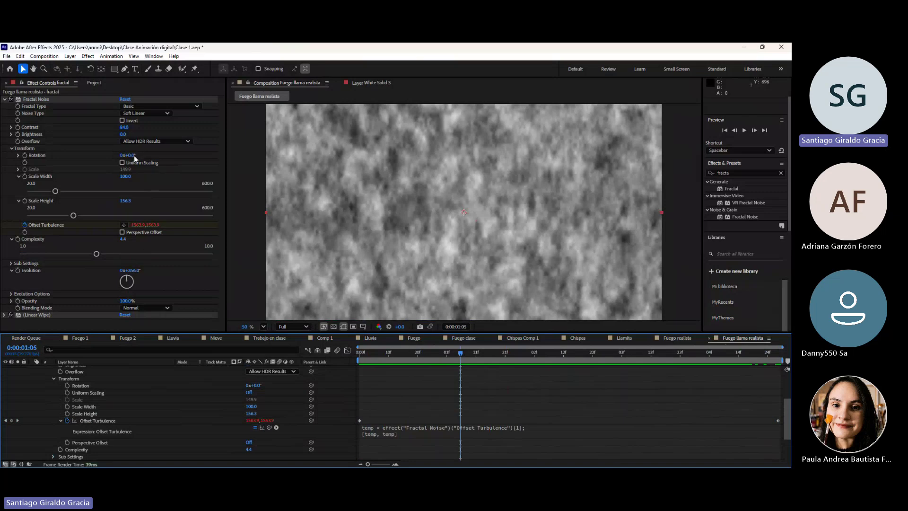
{"action": "left_click_drag", "start_coordinate": [129, 155], "coordinate": [145, 157]}
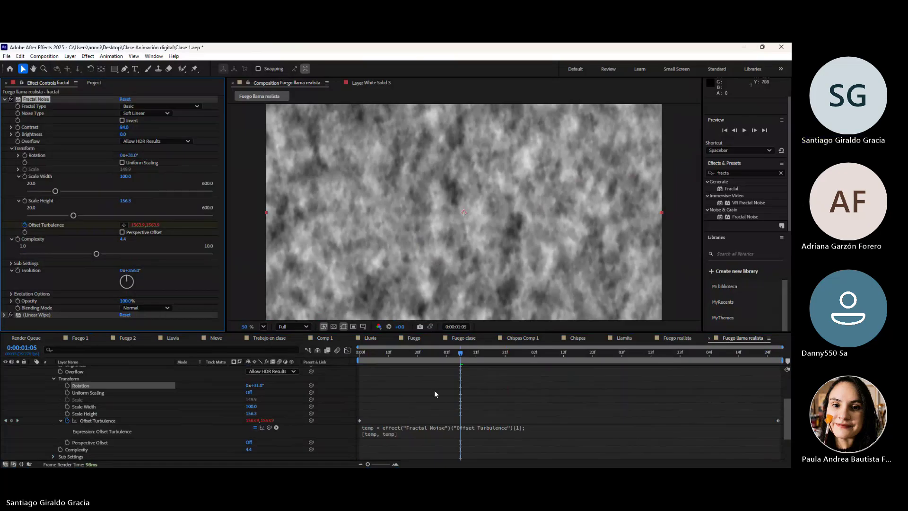
{"action": "left_click_drag", "start_coordinate": [365, 350], "coordinate": [726, 374]}
{"action": "key", "text": "space"}
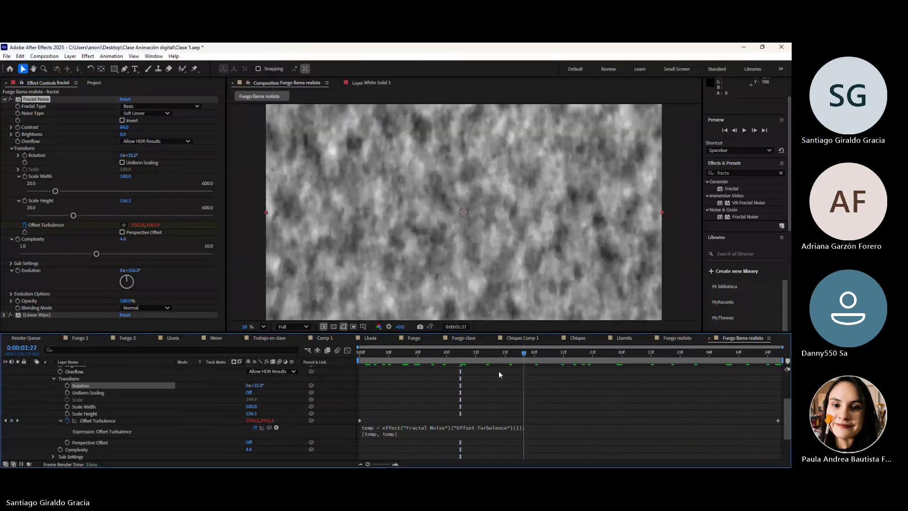
Scrub through the whole composition from the start to 0:00:04:27 to examine the rotated noise
{"action": "left_click_drag", "start_coordinate": [479, 361], "coordinate": [771, 357]}
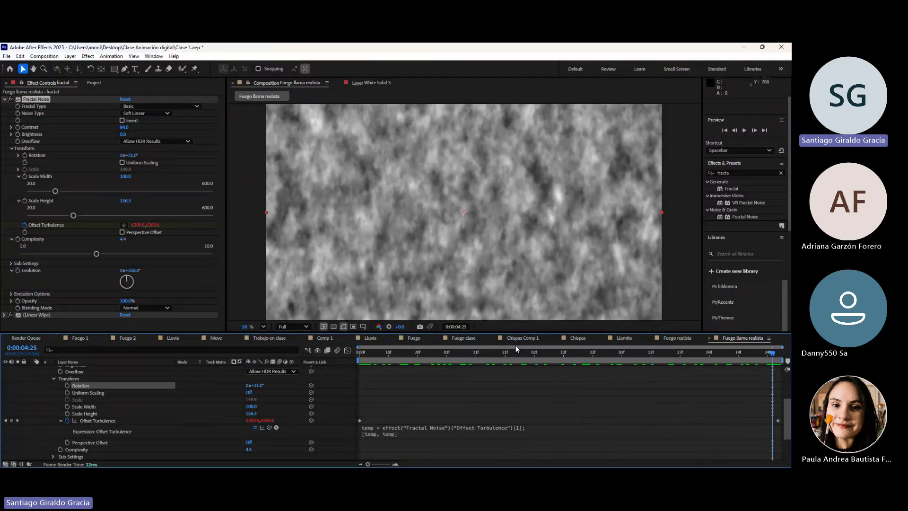
{"action": "key", "text": "Home"}
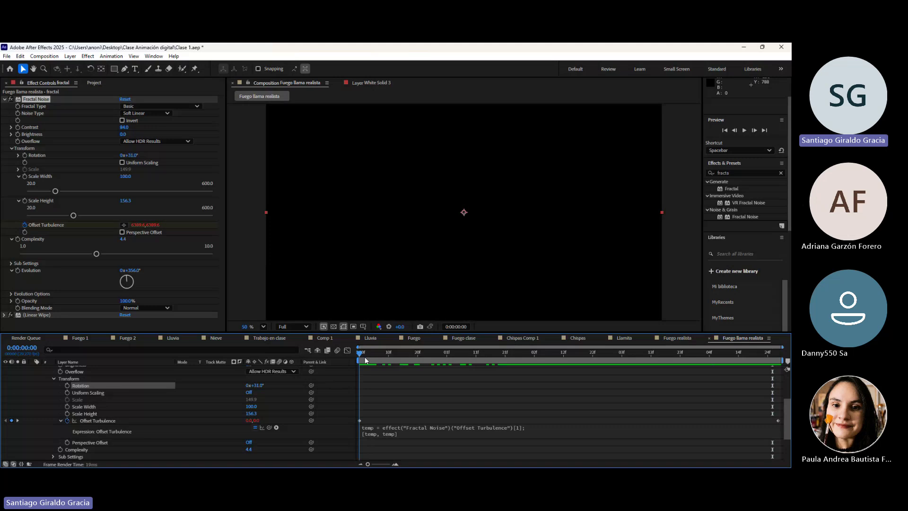
{"action": "left_click_drag", "start_coordinate": [365, 360], "coordinate": [789, 362]}
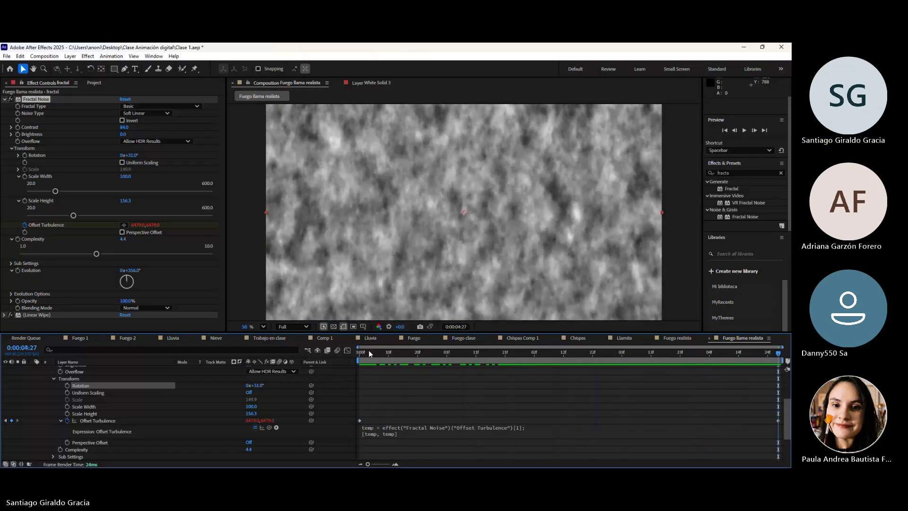
{"action": "left_click_drag", "start_coordinate": [367, 353], "coordinate": [778, 354]}
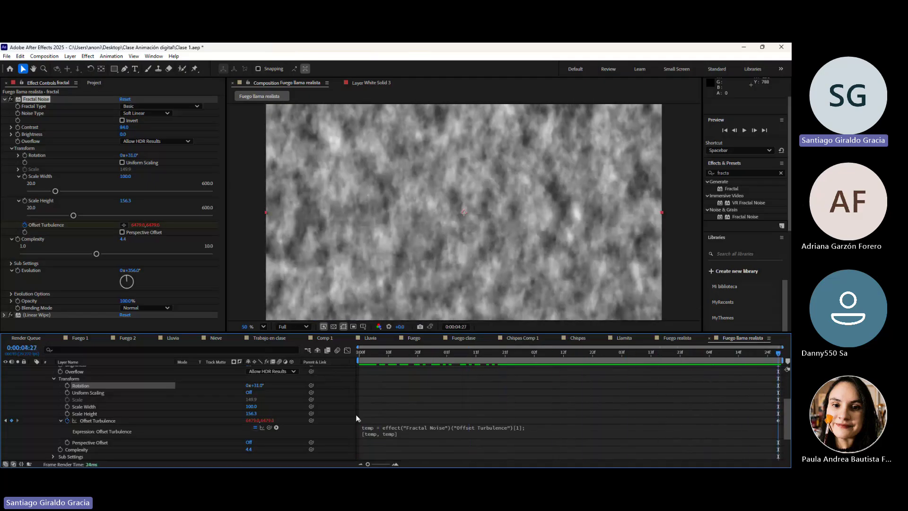
Collapse the fractal layer's properties and move the current time to 0:00:01:02
{"action": "scroll", "coordinate": [107, 405], "scroll_direction": "up", "scroll_amount": 3}
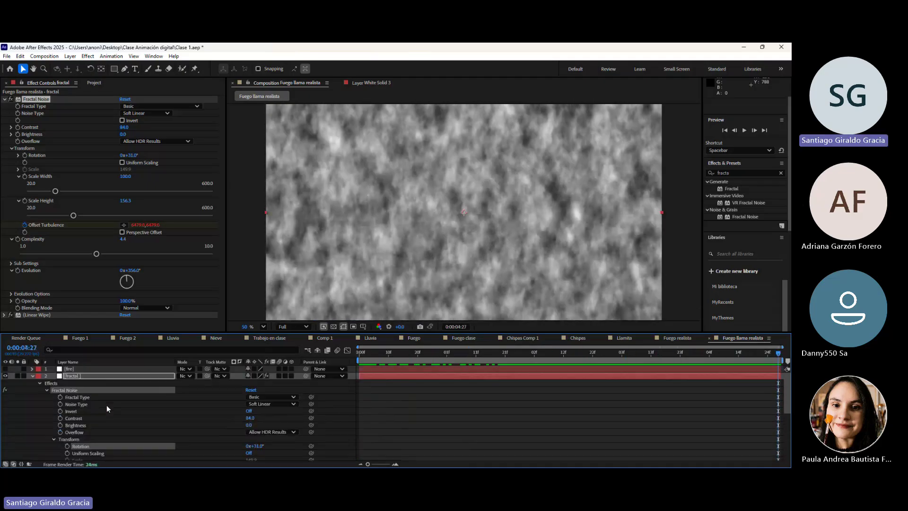
{"action": "left_click", "coordinate": [33, 376]}
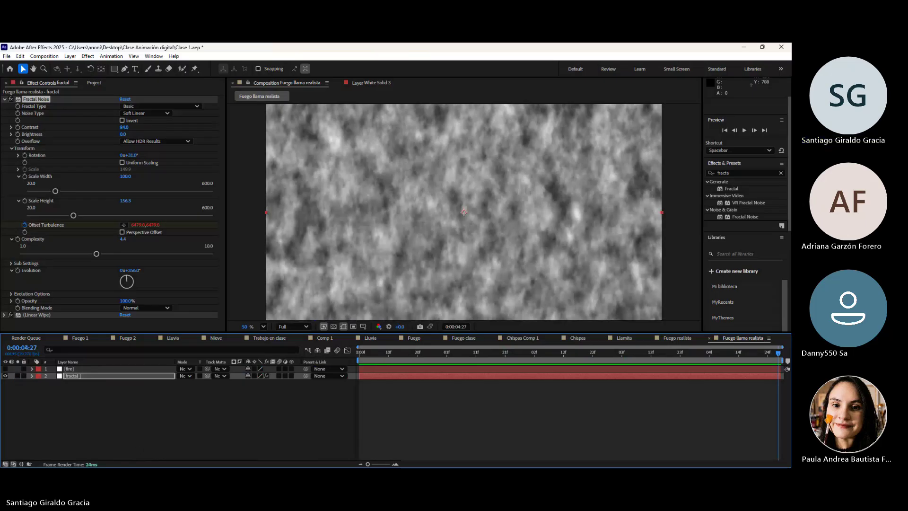
{"action": "left_click_drag", "start_coordinate": [360, 359], "coordinate": [452, 369]}
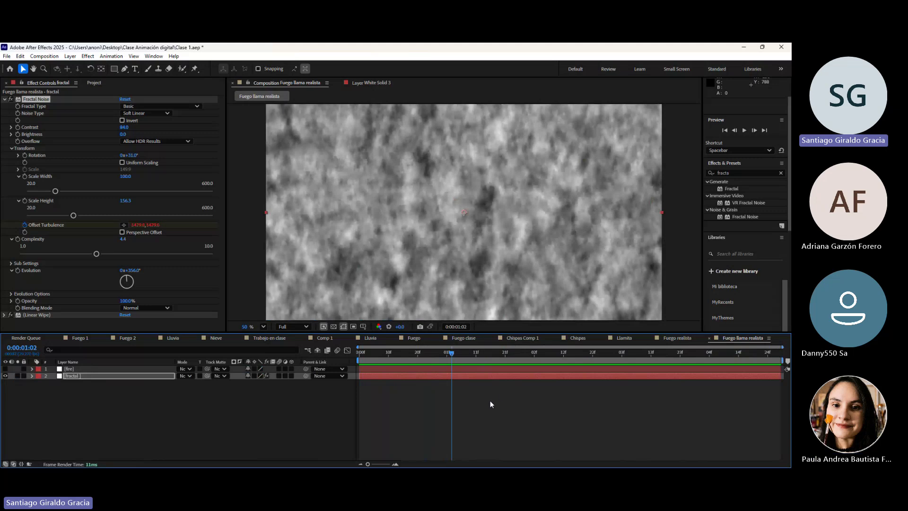
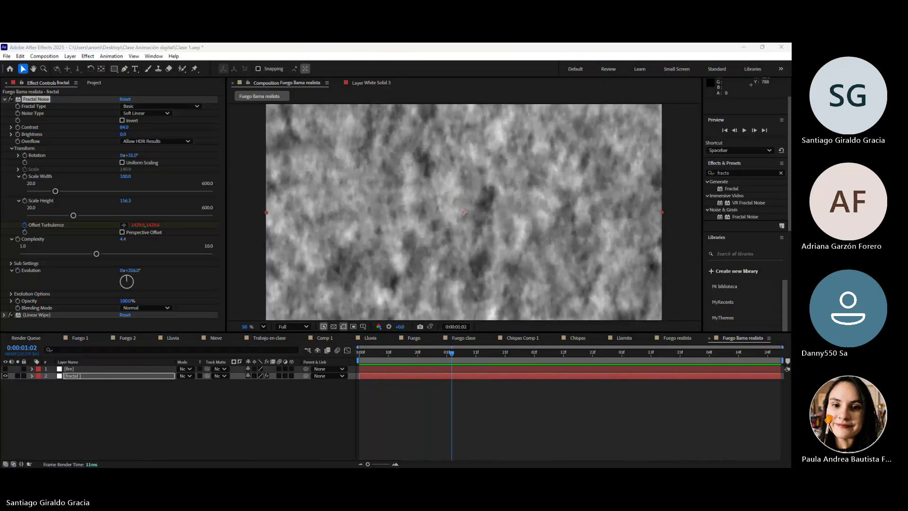
Try pantallaverde-ST.jpg as the composition's top layer, enlarged to 190%, and delete it again
{"action": "left_click_drag", "start_coordinate": [510, 400], "coordinate": [192, 417]}
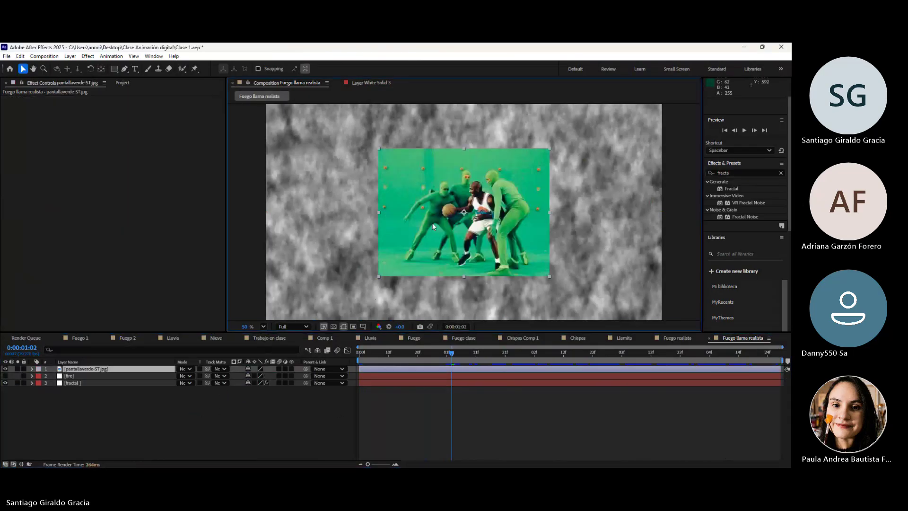
{"action": "left_click_drag", "start_coordinate": [378, 279], "coordinate": [302, 325]}
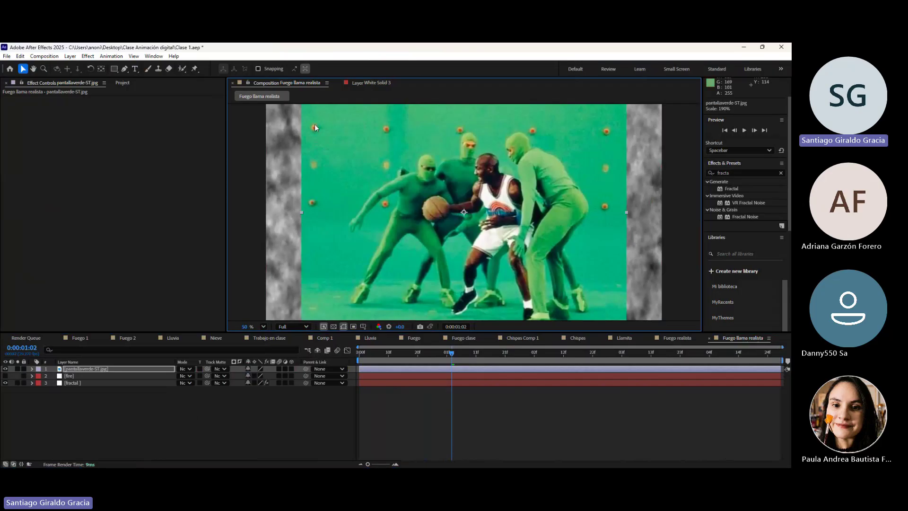
{"action": "left_click", "coordinate": [83, 397]}
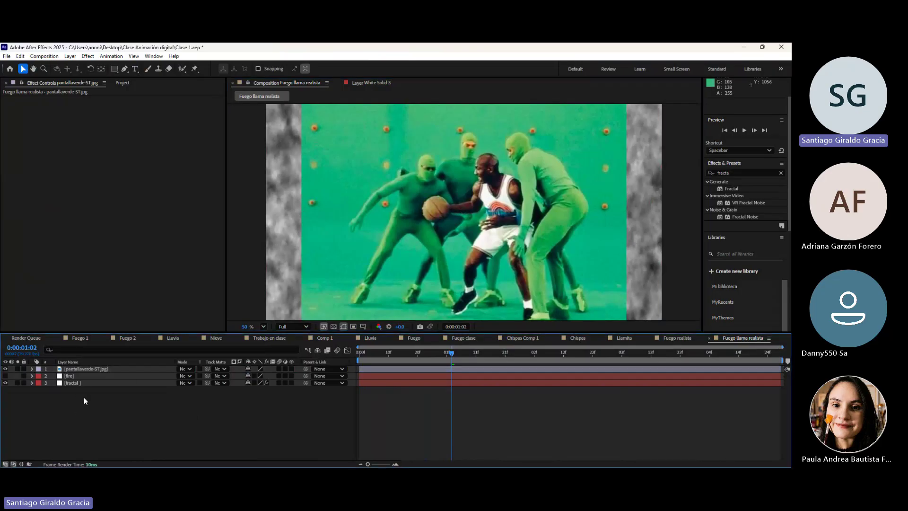
{"action": "left_click", "coordinate": [115, 369]}
{"action": "key", "text": "Delete"}
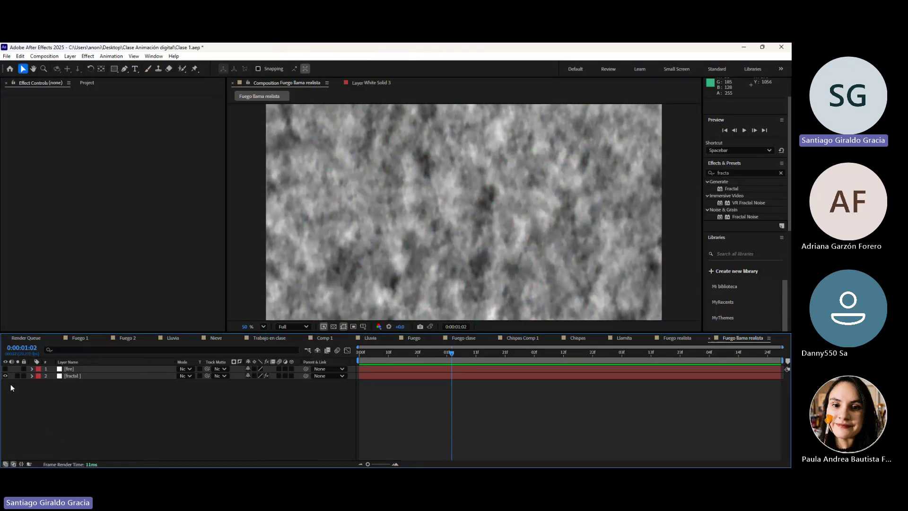
Show the fire solid over the noise, scrub back to 0:00:00:04, and hide the solid again
{"action": "left_click", "coordinate": [6, 368]}
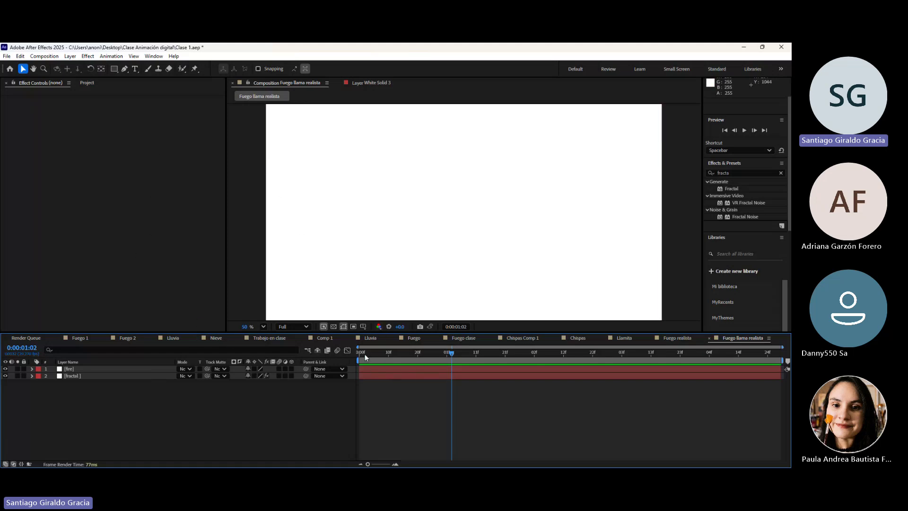
{"action": "left_click_drag", "start_coordinate": [363, 351], "coordinate": [626, 361]}
{"action": "left_click_drag", "start_coordinate": [380, 353], "coordinate": [374, 355]}
{"action": "left_click", "coordinate": [5, 369]}
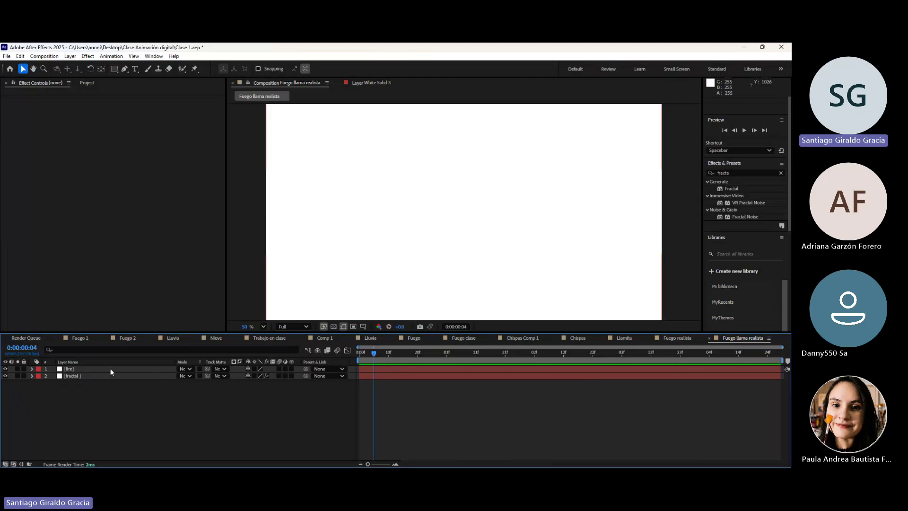
{"action": "left_click", "coordinate": [5, 370]}
Reveal the fractal layer's Offset Turbulence keyframes and expression, and play the noise animation from the start
{"action": "left_click", "coordinate": [31, 369]}
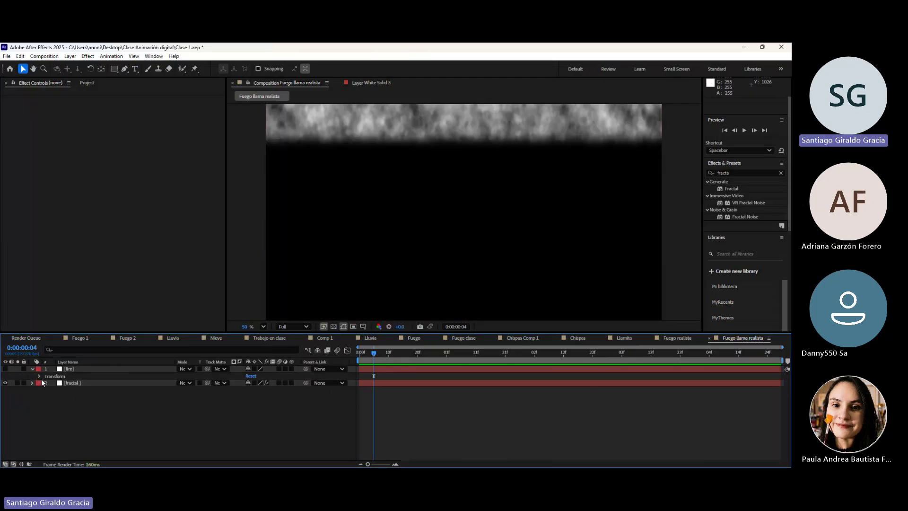
{"action": "left_click", "coordinate": [31, 383]}
{"action": "scroll", "coordinate": [143, 405], "scroll_direction": "down", "scroll_amount": 5}
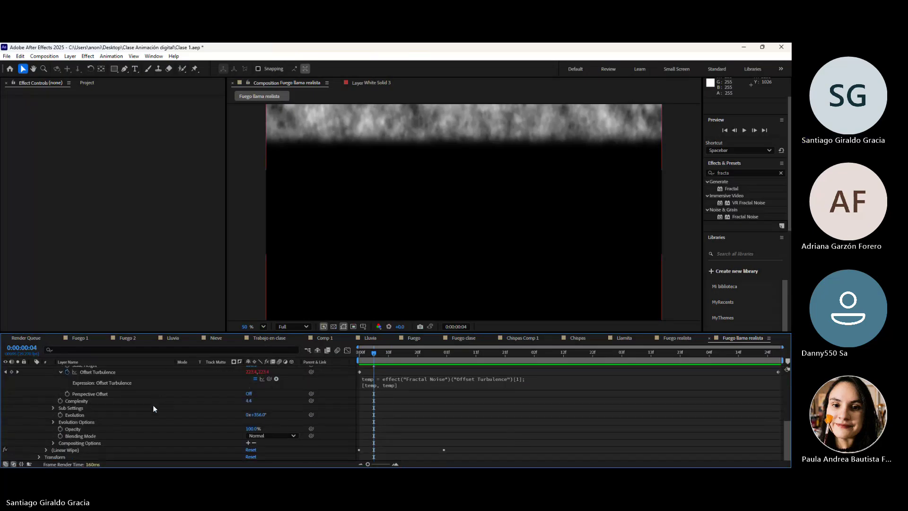
{"action": "left_click_drag", "start_coordinate": [368, 354], "coordinate": [357, 356]}
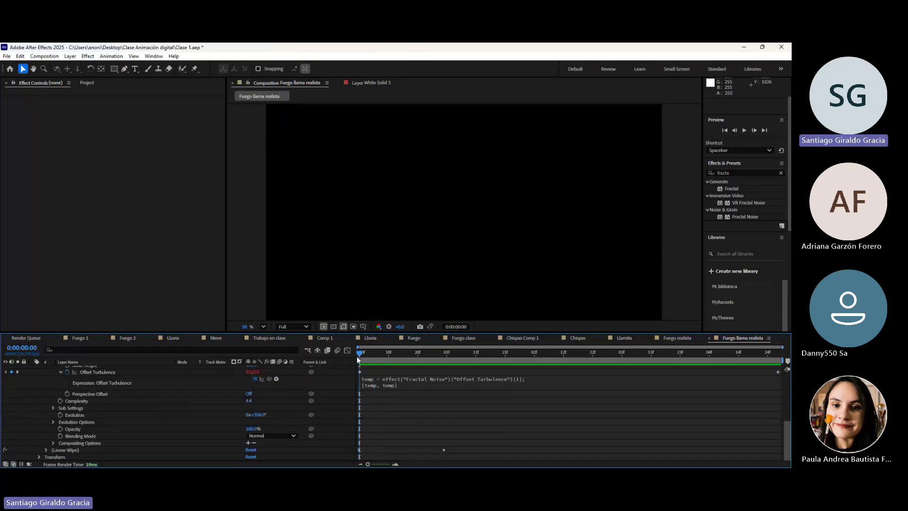
{"action": "scroll", "coordinate": [210, 383], "scroll_direction": "up", "scroll_amount": 1}
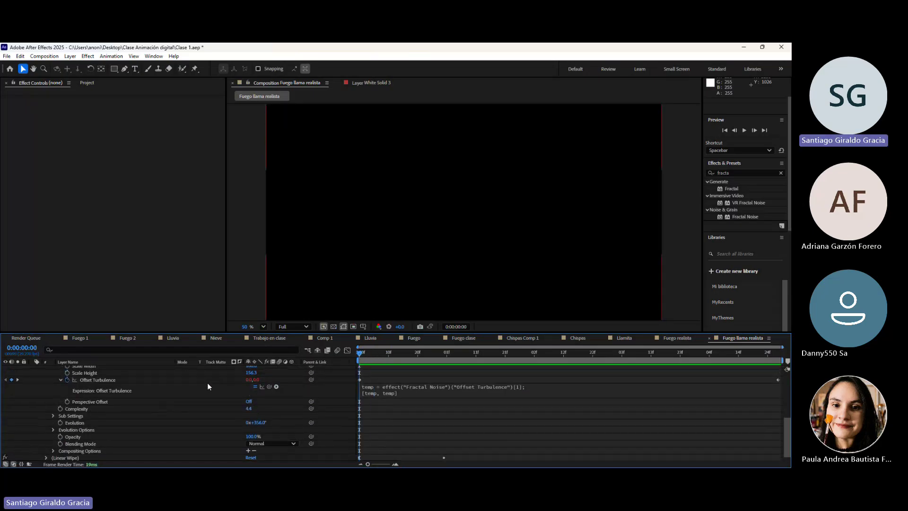
{"action": "left_click_drag", "start_coordinate": [362, 352], "coordinate": [783, 363]}
{"action": "key", "text": "space"}
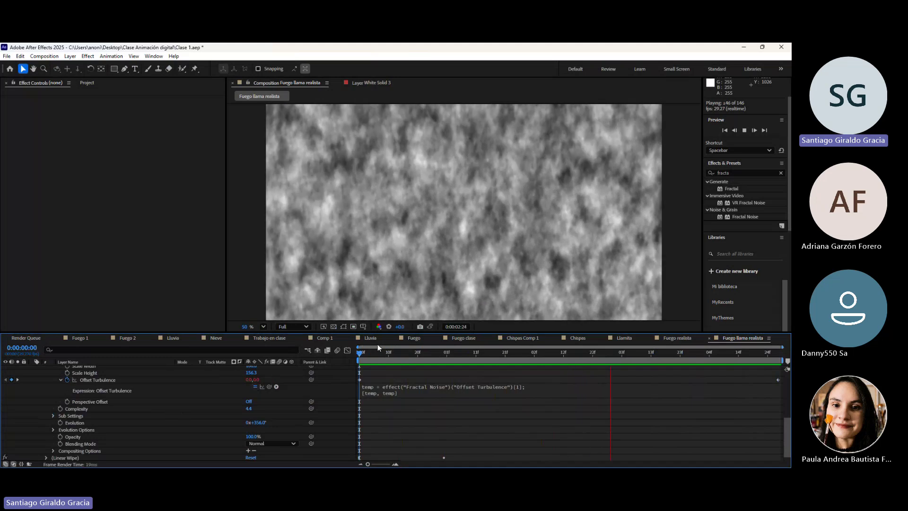
{"action": "key", "text": "space"}
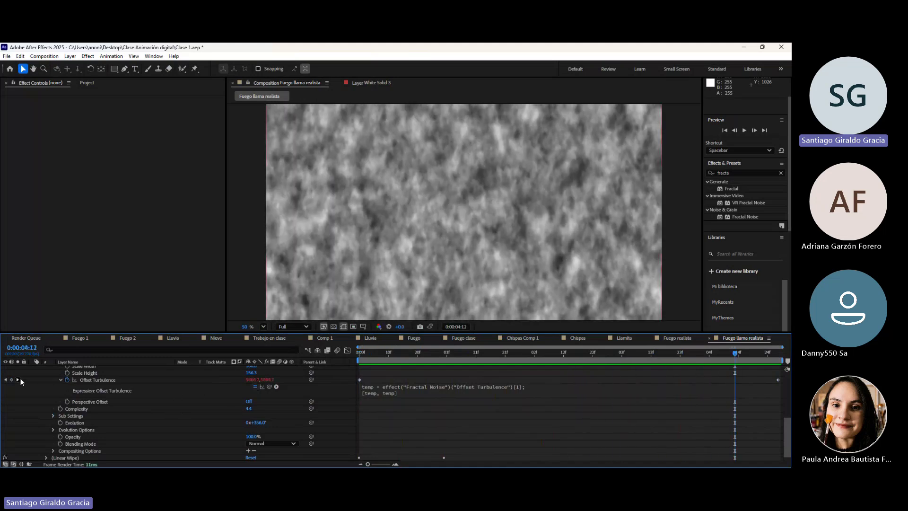
Raise the fractal noise's last Offset Turbulence keyframe at 0:00:04:27 to 9086, and preview the motion from the start
{"action": "left_click", "coordinate": [17, 380]}
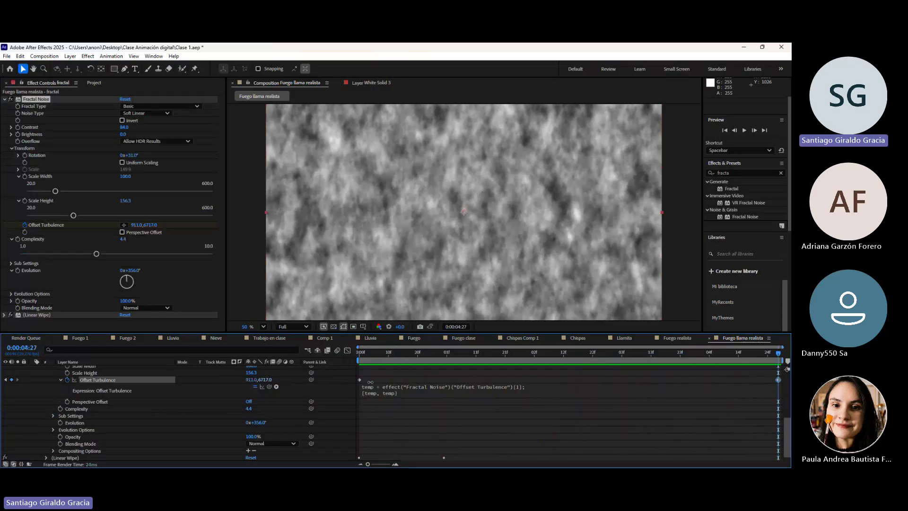
{"action": "left_click_drag", "start_coordinate": [266, 379], "coordinate": [436, 373]}
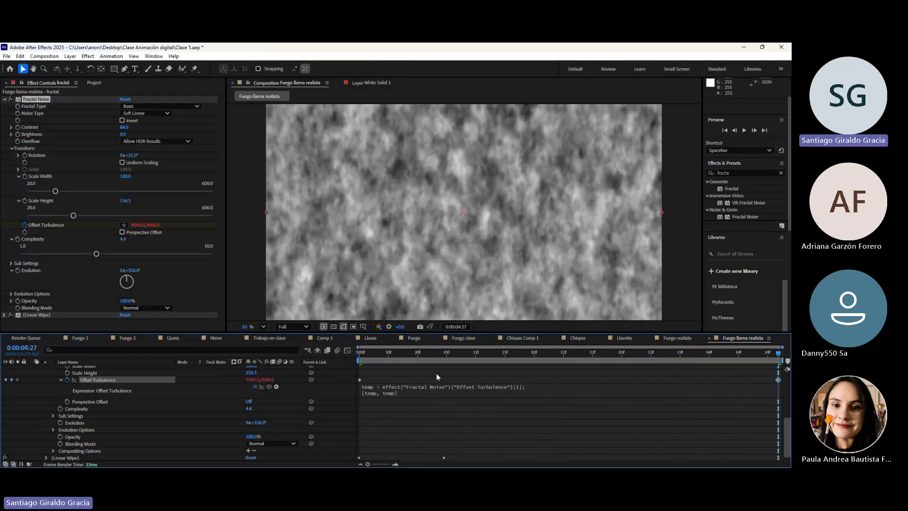
{"action": "key", "text": "space"}
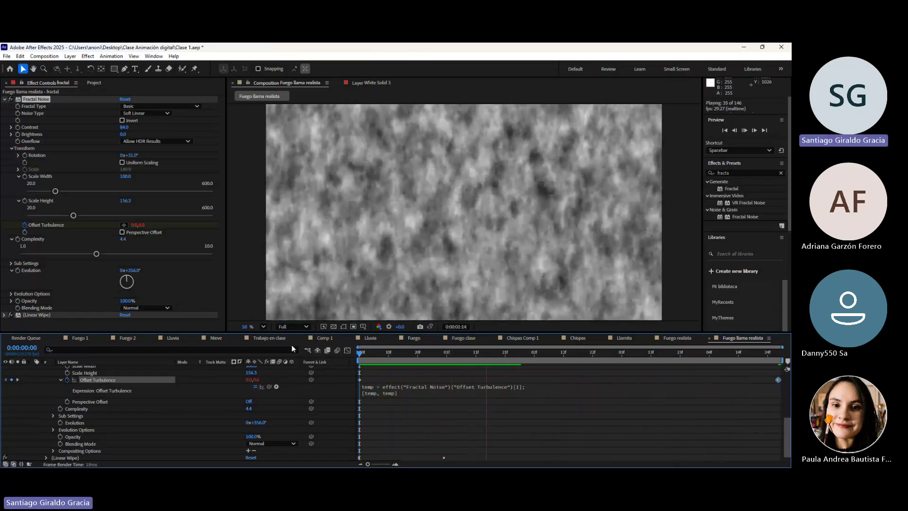
{"action": "key", "text": "space"}
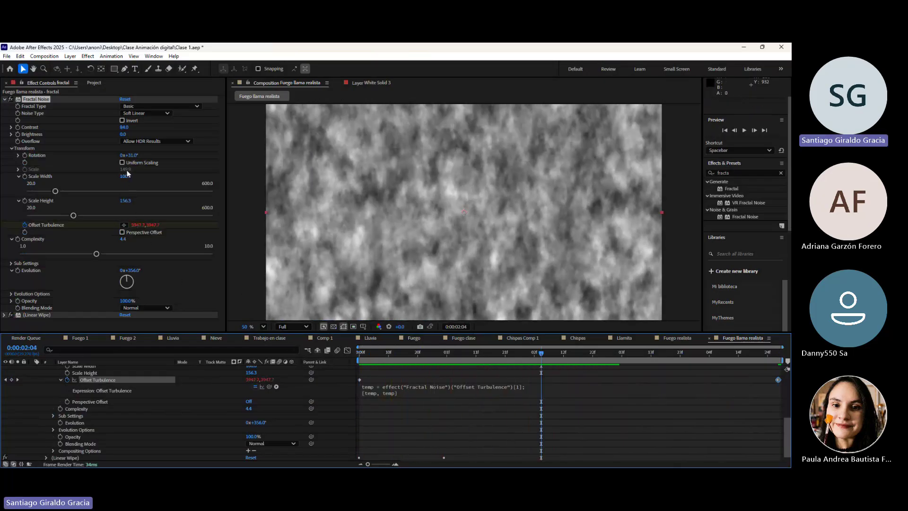
Rotate the fractal layer's noise to 44° and preview the animation from the start of the composition
{"action": "left_click_drag", "start_coordinate": [133, 159], "coordinate": [140, 155]}
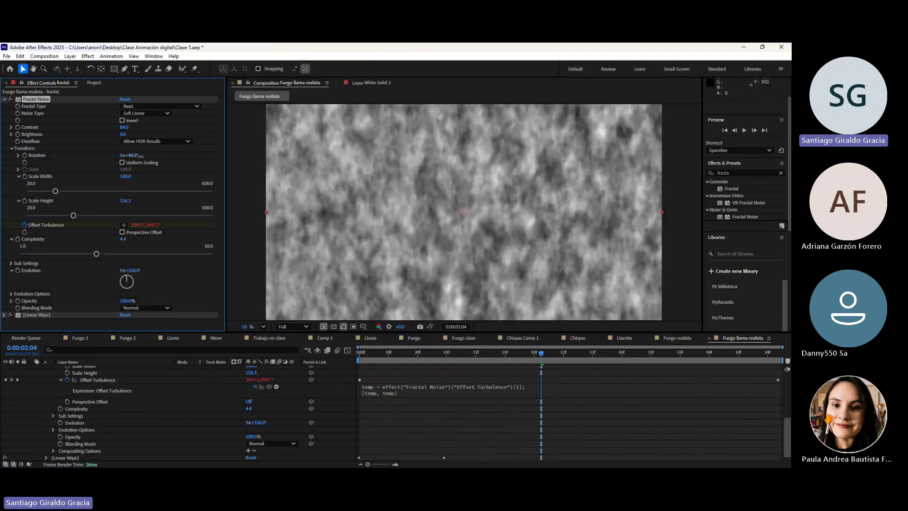
{"action": "left_click", "coordinate": [361, 352]}
{"action": "key", "text": "space"}
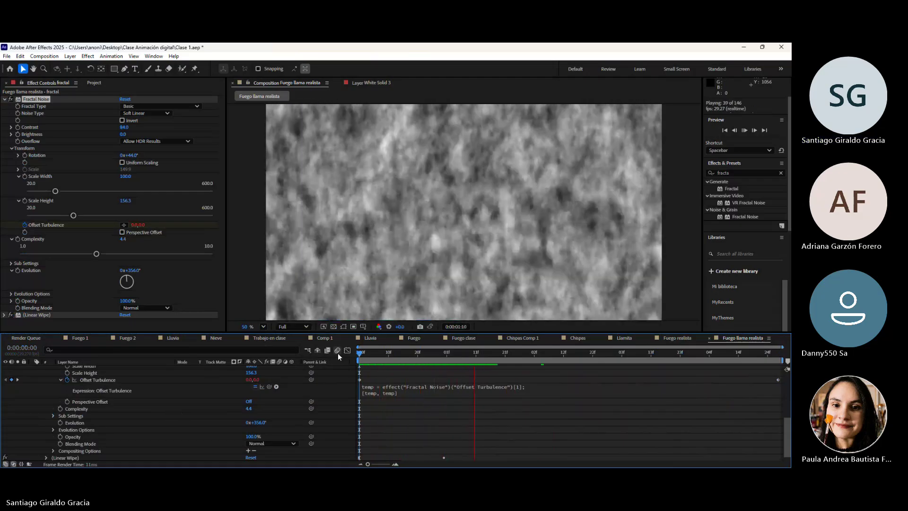
{"action": "key", "text": "space"}
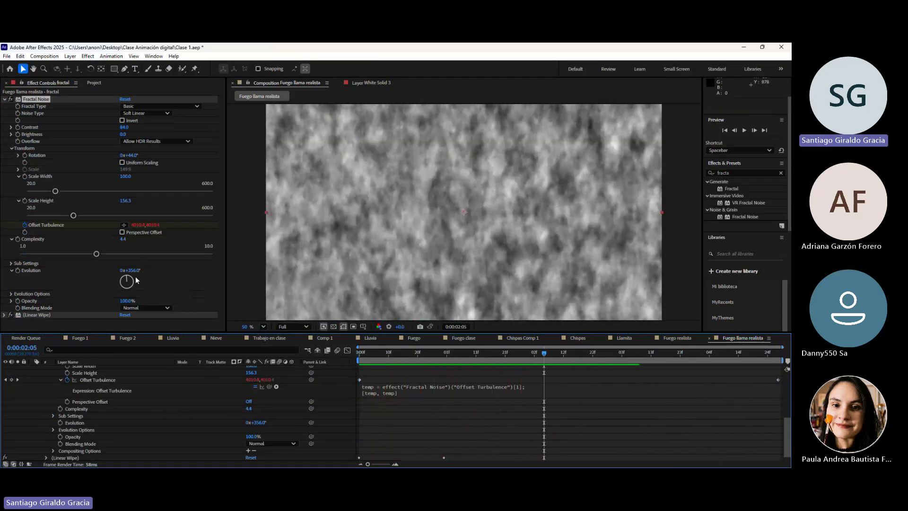
Try Perspective Offset on the Fractal Noise, preview it from the start, and turn the option off again
{"action": "left_click", "coordinate": [123, 232]}
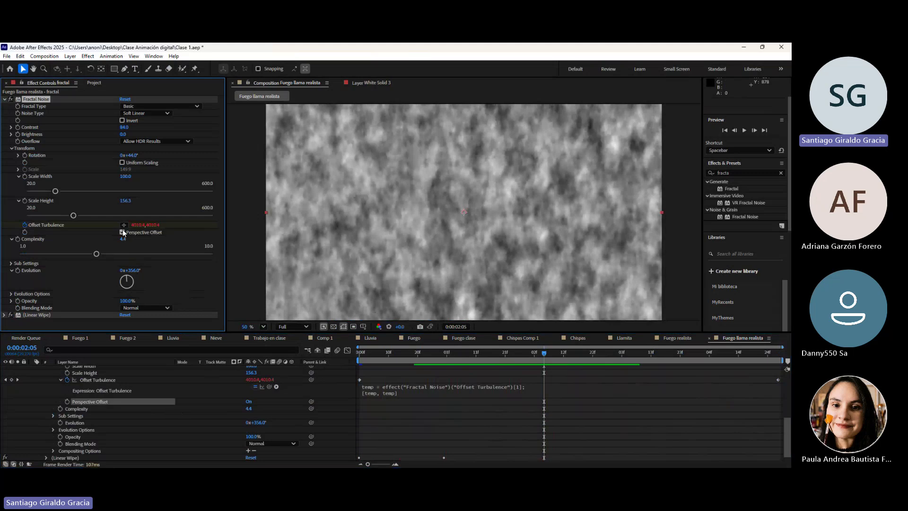
{"action": "left_click", "coordinate": [361, 352]}
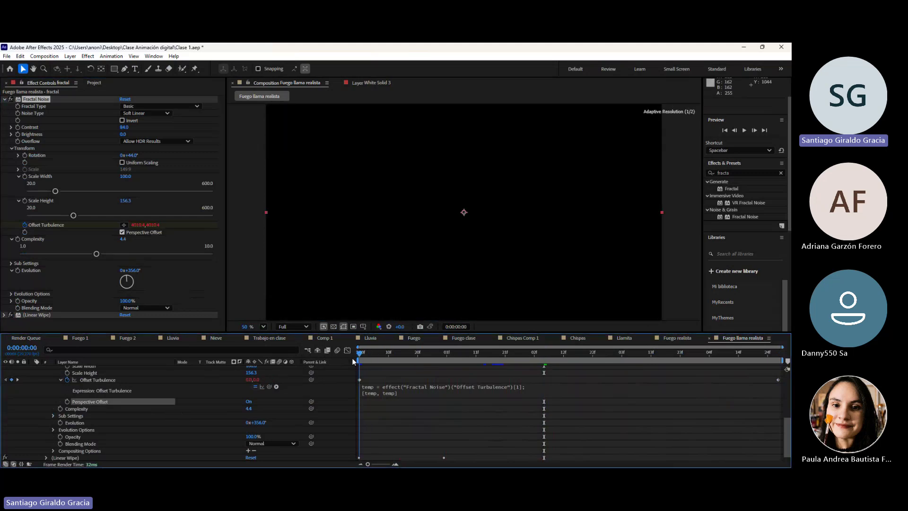
{"action": "key", "text": "space"}
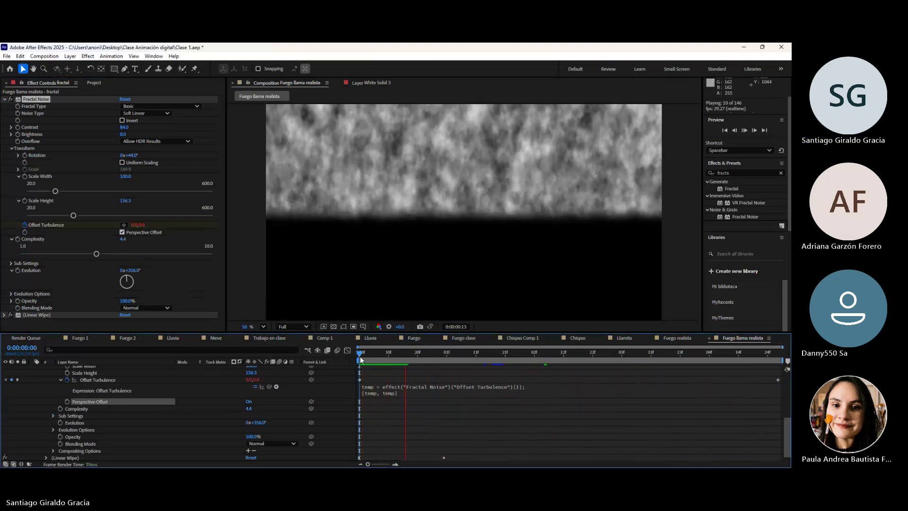
{"action": "left_click", "coordinate": [123, 232]}
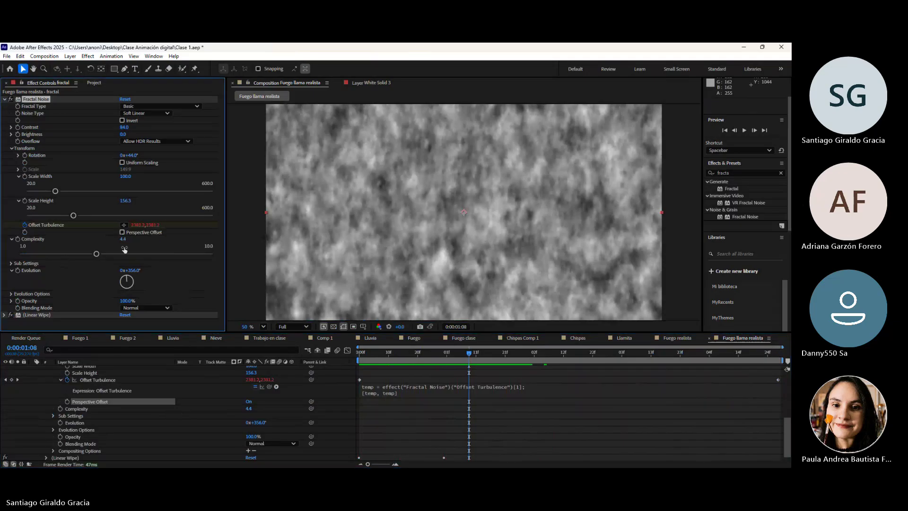
Scrub the rotated fractal noise through to 0:00:04:27 to examine its movement
{"action": "left_click_drag", "start_coordinate": [136, 270], "coordinate": [137, 271]}
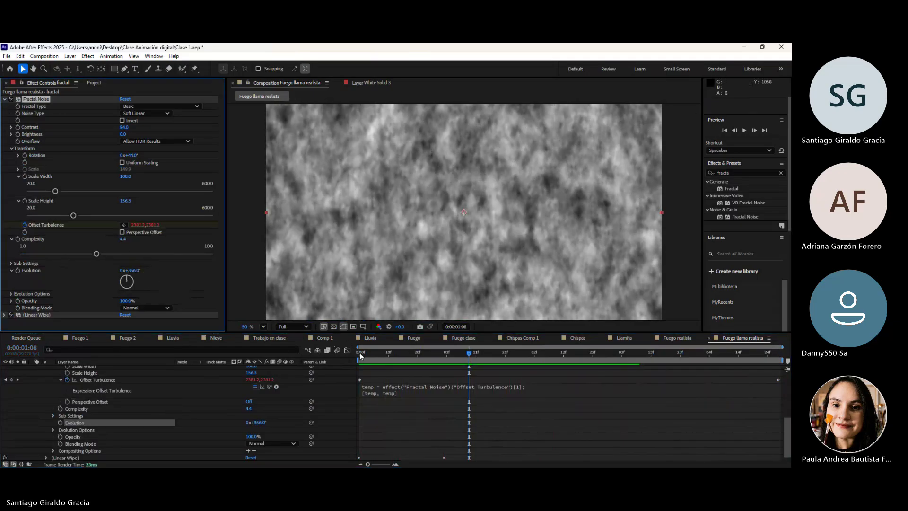
{"action": "left_click_drag", "start_coordinate": [402, 359], "coordinate": [778, 359]}
{"action": "scroll", "coordinate": [403, 404], "scroll_direction": "down", "scroll_amount": 1}
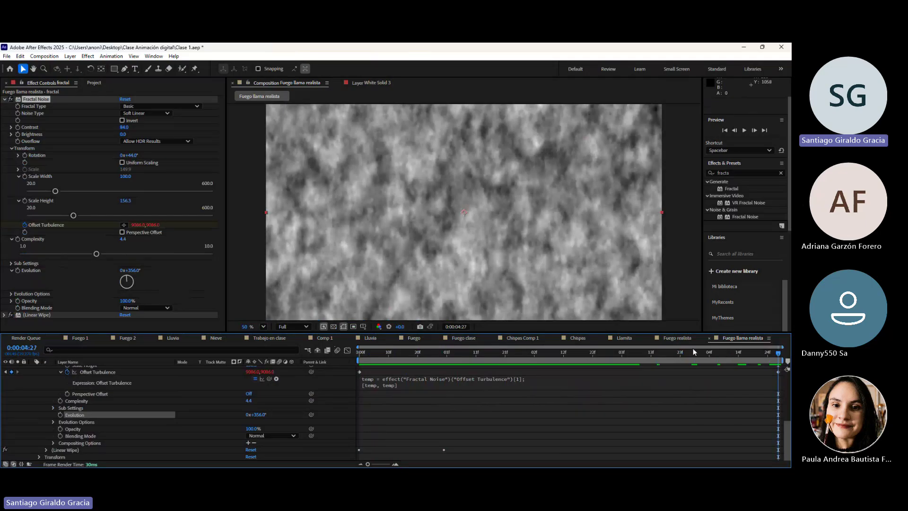
Make the fire solid visible, and hide the fractal layer with its properties collapsed
{"action": "key", "text": "ctrl+grave"}
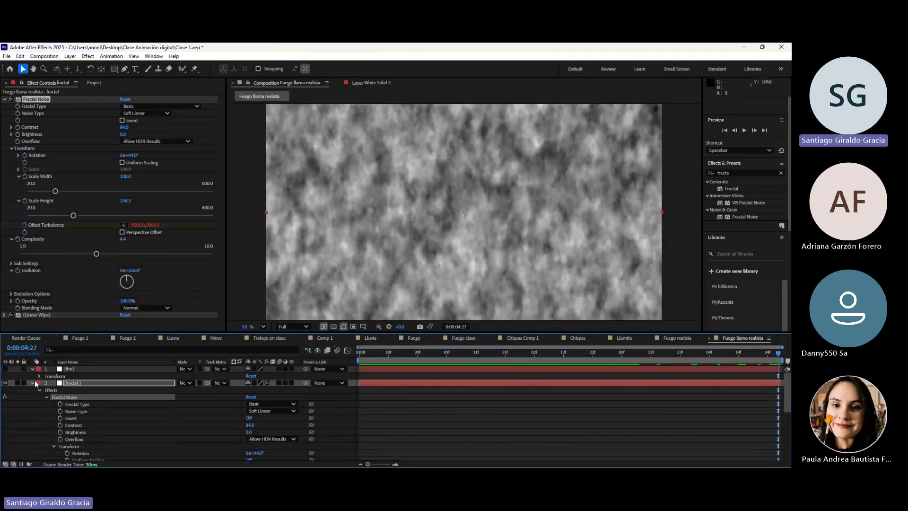
{"action": "left_click", "coordinate": [5, 368]}
{"action": "left_click", "coordinate": [5, 383]}
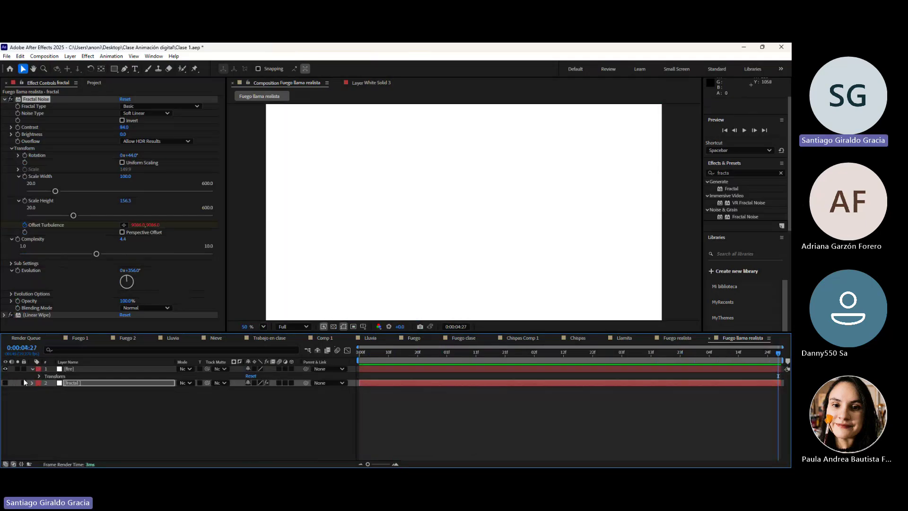
Draw a closed, tall triangular mask with the Pen tool on the fire solid, just left of the composition's centre
{"action": "left_click", "coordinate": [69, 369]}
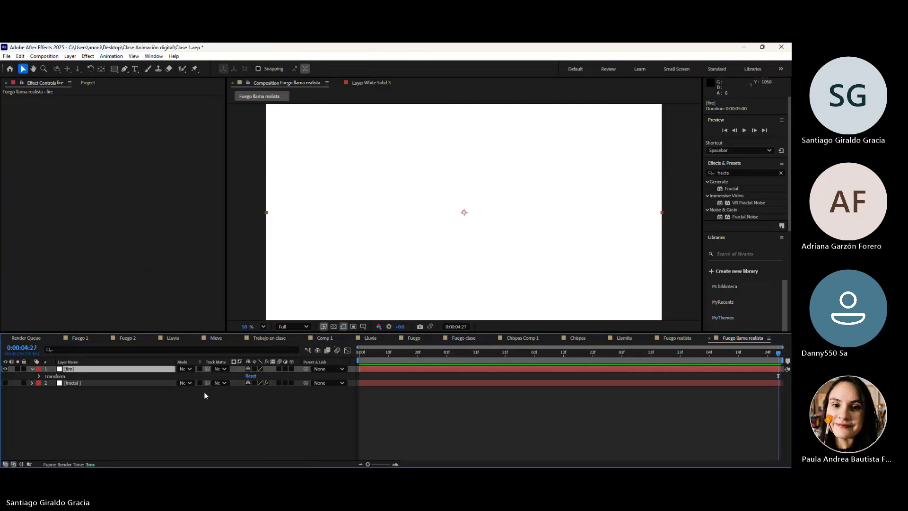
{"action": "left_click", "coordinate": [432, 407]}
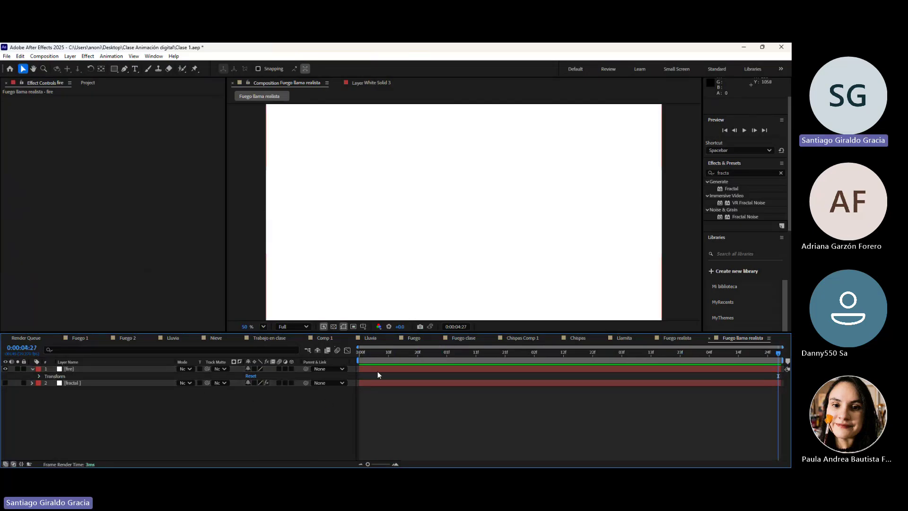
{"action": "left_click", "coordinate": [424, 369]}
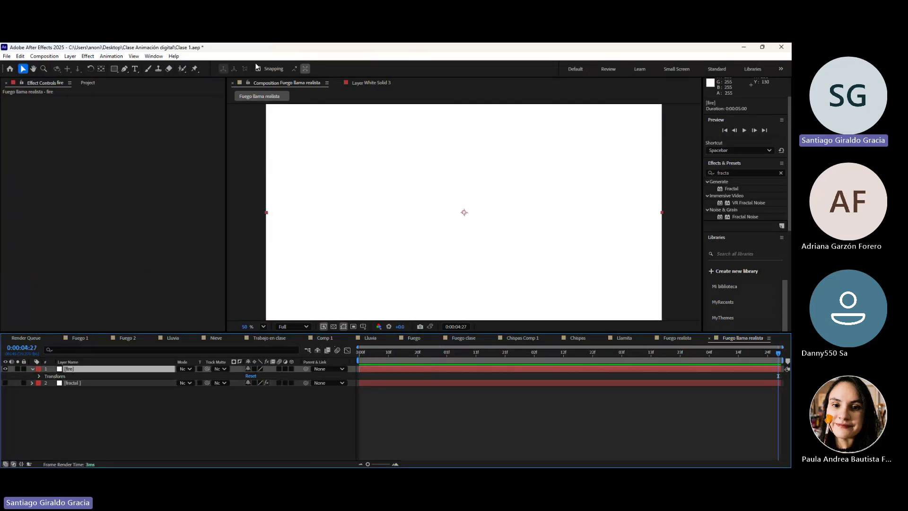
{"action": "left_click", "coordinate": [125, 69]}
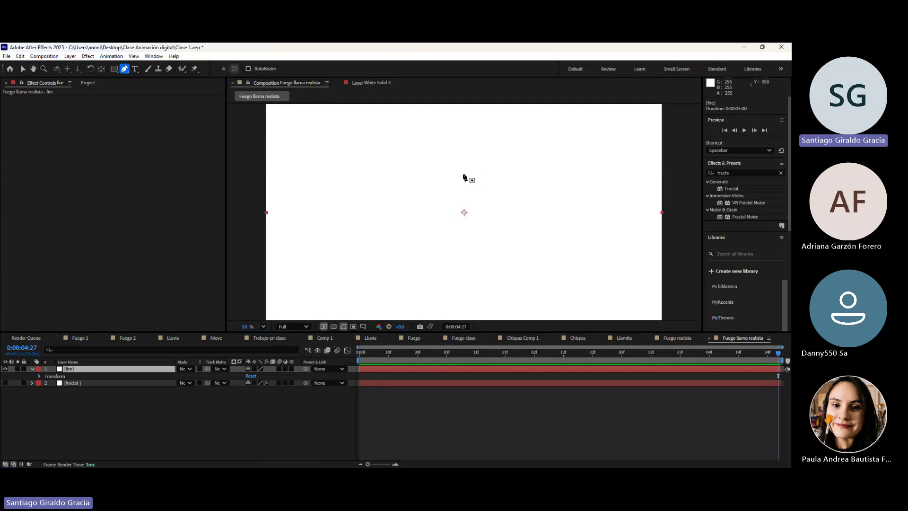
{"action": "left_click", "coordinate": [436, 174]}
{"action": "left_click", "coordinate": [411, 283]}
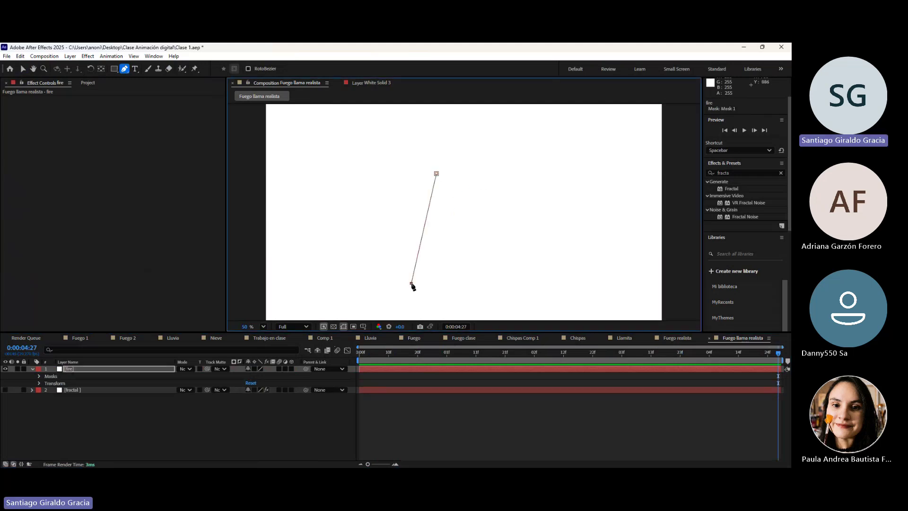
{"action": "left_click", "coordinate": [464, 284]}
{"action": "left_click", "coordinate": [436, 174]}
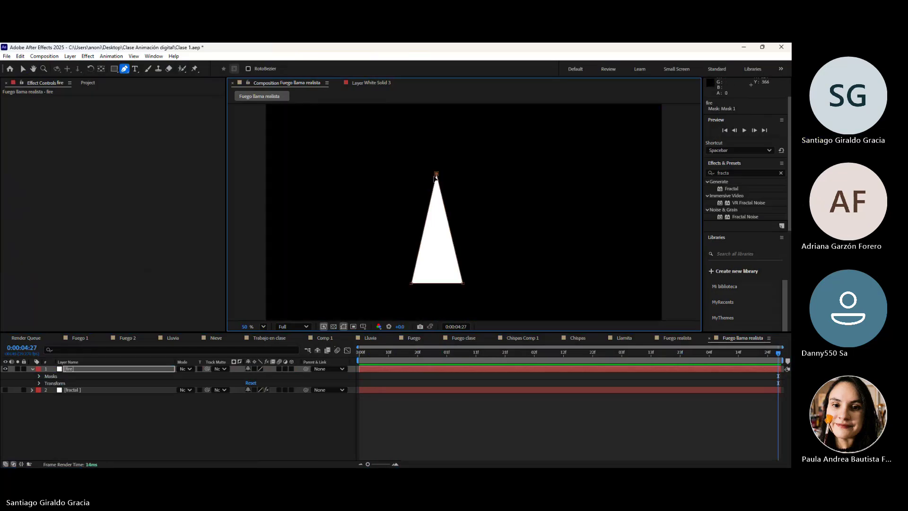
{"action": "left_click", "coordinate": [417, 182]}
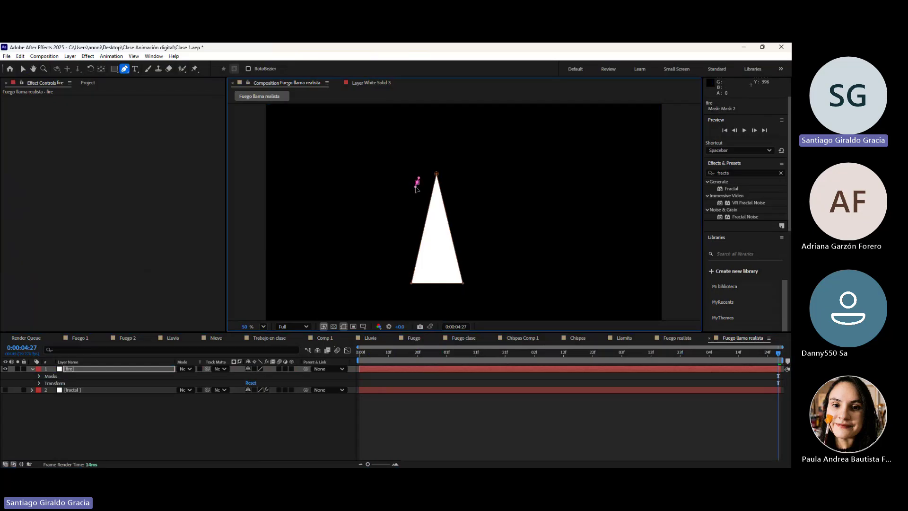
{"action": "left_click_drag", "start_coordinate": [416, 188], "coordinate": [428, 190]}
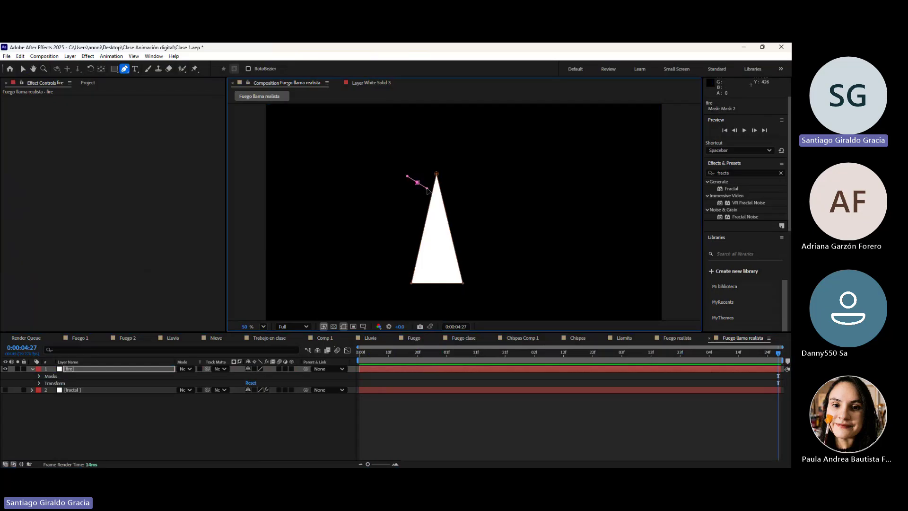
{"action": "key", "text": "ctrl+z"}
Start a Pen path with no layer selected, left of the fire triangle, and undo it
{"action": "left_click", "coordinate": [102, 369]}
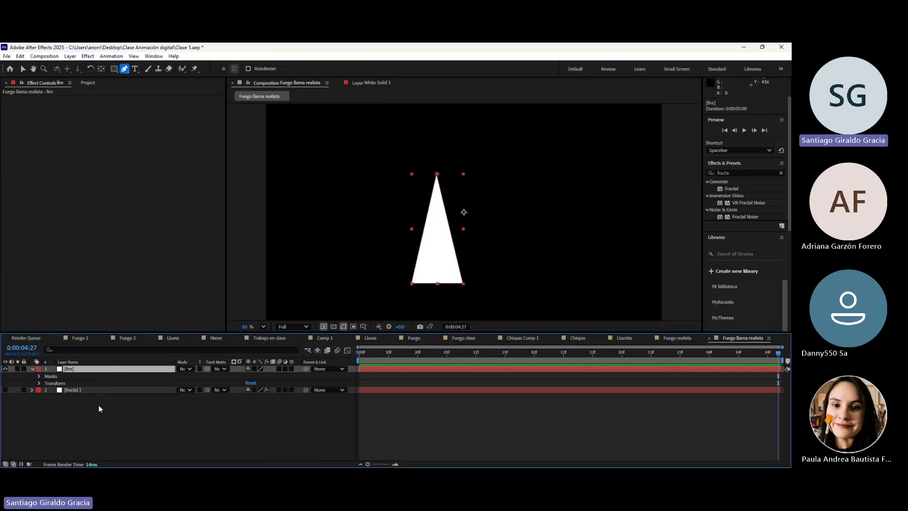
{"action": "left_click", "coordinate": [99, 409]}
{"action": "left_click", "coordinate": [92, 370]}
{"action": "left_click", "coordinate": [102, 414]}
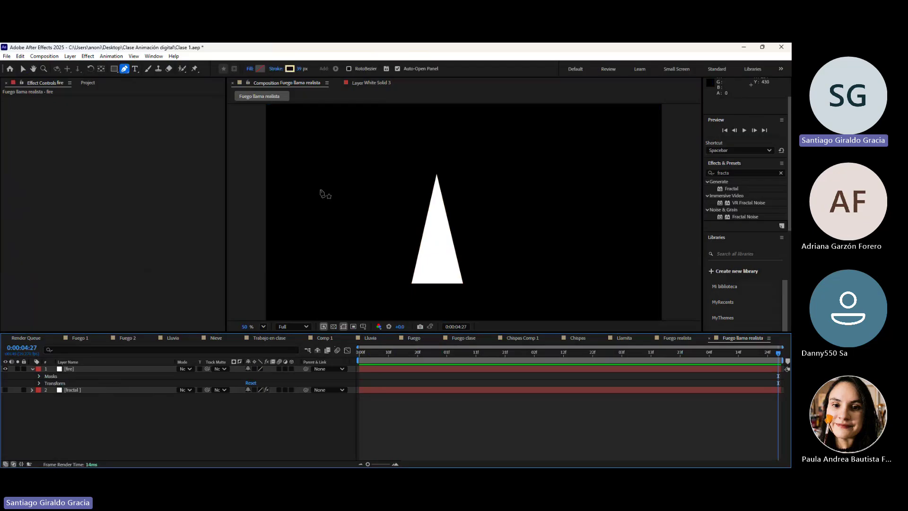
{"action": "left_click", "coordinate": [344, 166]}
{"action": "left_click", "coordinate": [336, 209]}
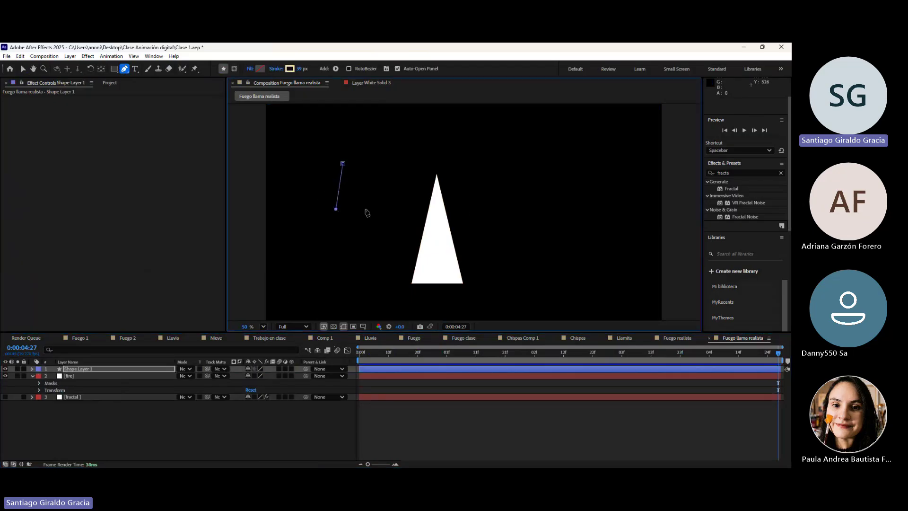
{"action": "key", "text": "ctrl+z"}
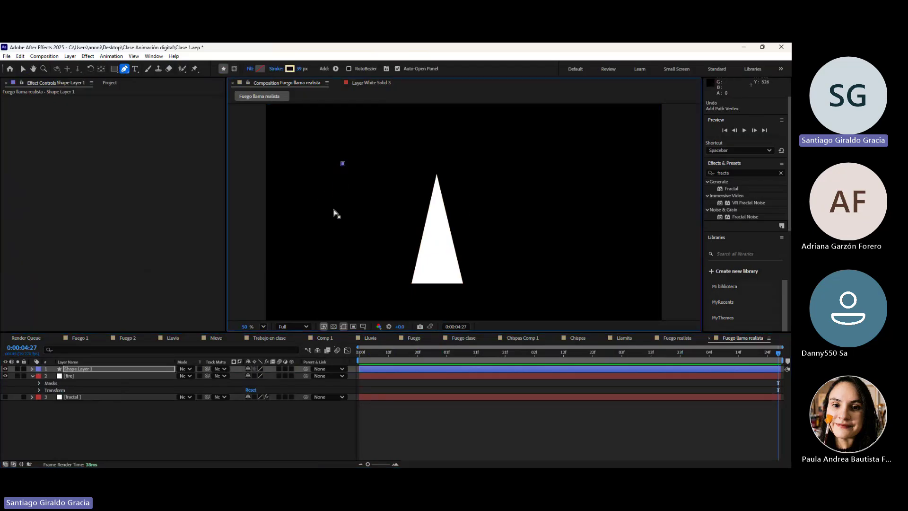
{"action": "key", "text": "ctrl+z"}
Draw a small triangular second mask on the selected fire layer, left of the existing triangle, and undo it
{"action": "left_click", "coordinate": [83, 370]}
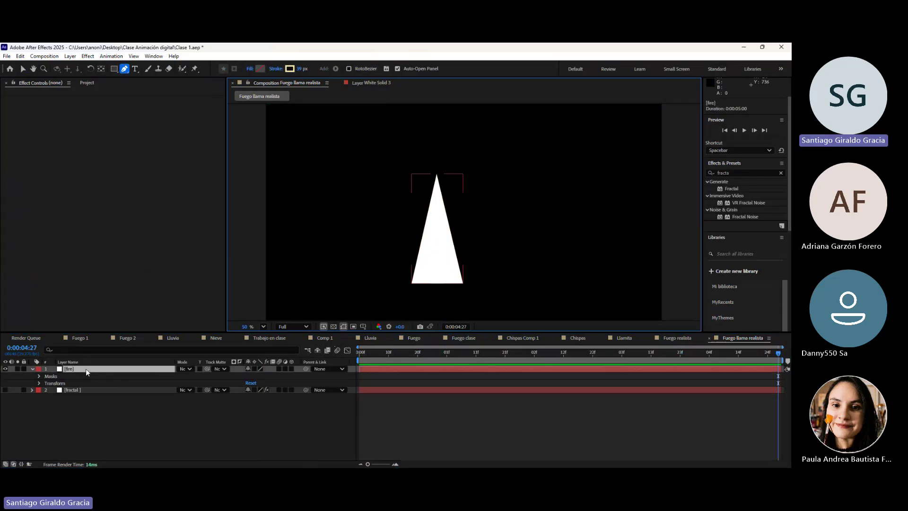
{"action": "left_click", "coordinate": [322, 197]}
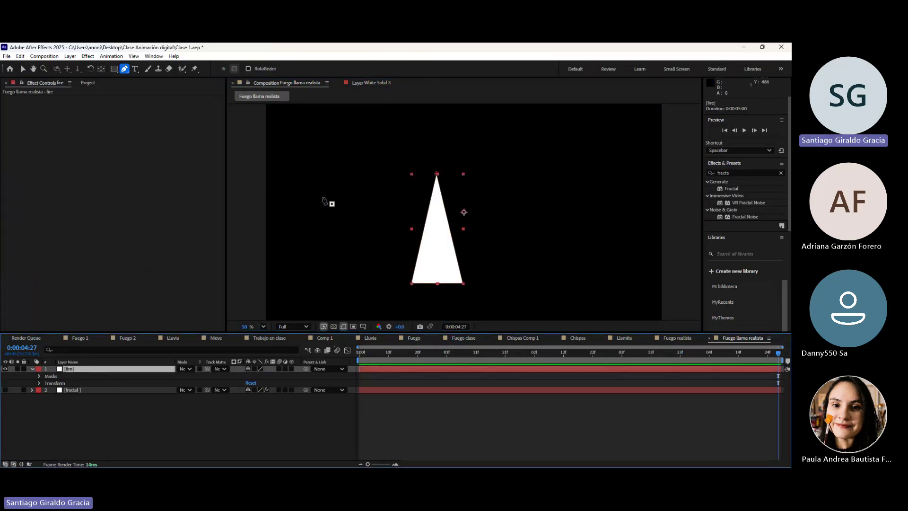
{"action": "left_click", "coordinate": [314, 244]}
{"action": "left_click", "coordinate": [342, 242]}
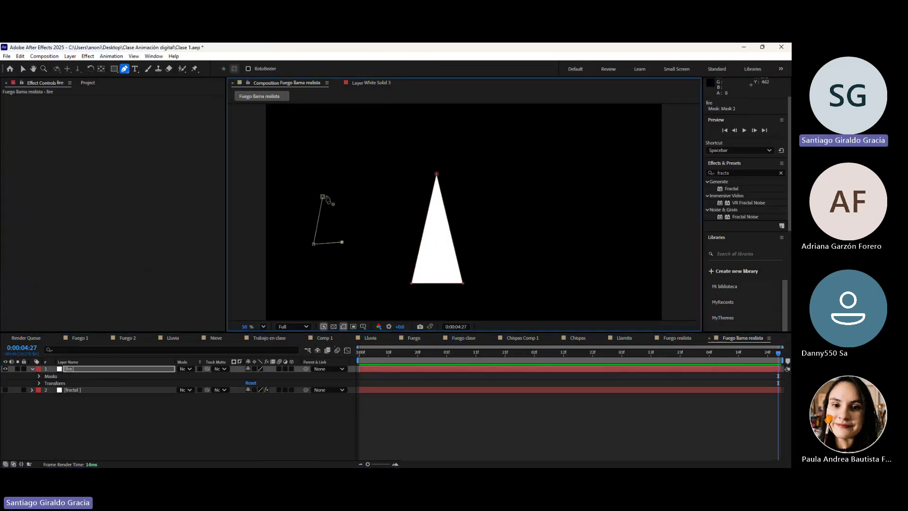
{"action": "left_click", "coordinate": [322, 197]}
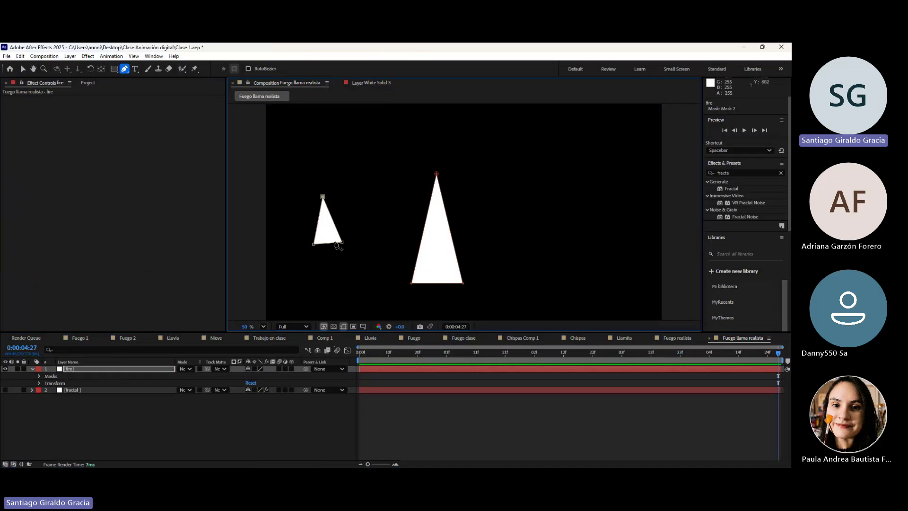
{"action": "key", "text": "ctrl+z"}
{"action": "key", "text": "ctrl+z"}
{"action": "key", "text": "ctrl+z"}
{"action": "key", "text": "ctrl+z"}
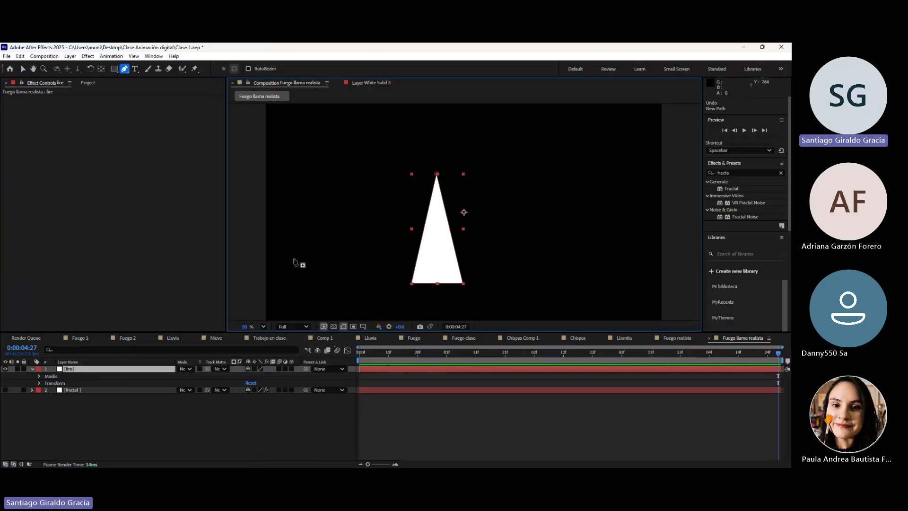
Draw a closed triangular shape with the Pen tool while no layer is selected, and undo the resulting shape layer
{"action": "left_click", "coordinate": [104, 426]}
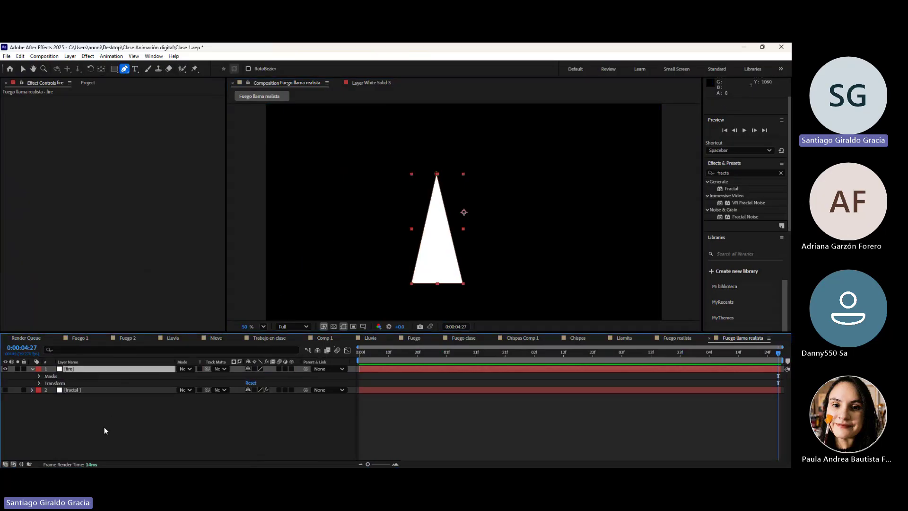
{"action": "left_click", "coordinate": [108, 370]}
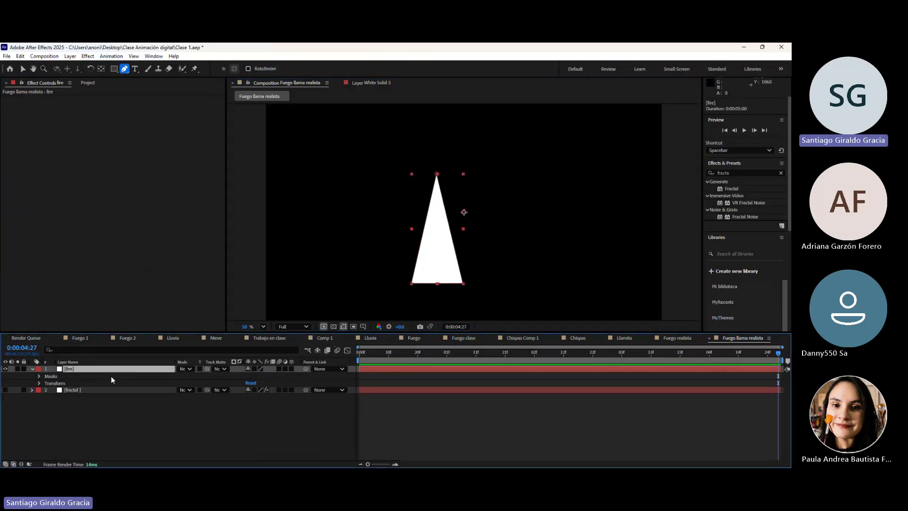
{"action": "left_click", "coordinate": [118, 400]}
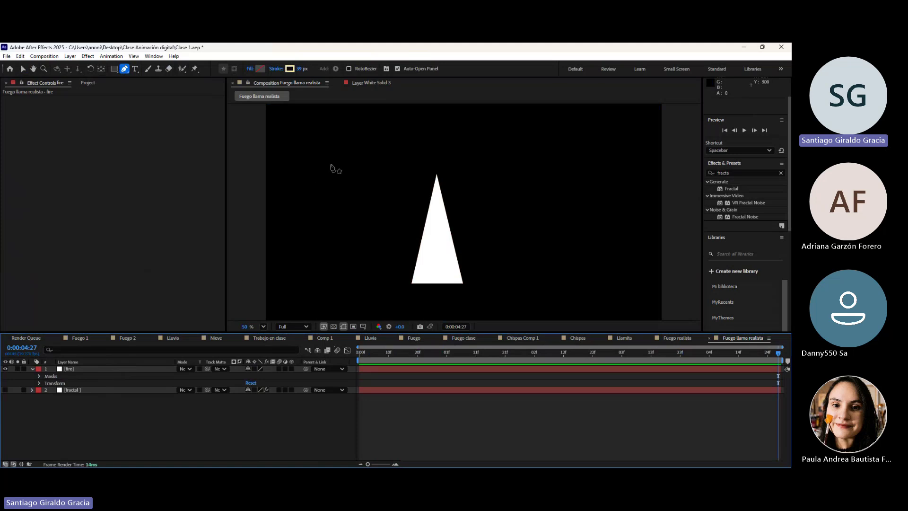
{"action": "left_click", "coordinate": [314, 157]}
{"action": "left_click", "coordinate": [306, 225]}
{"action": "left_click", "coordinate": [348, 226]}
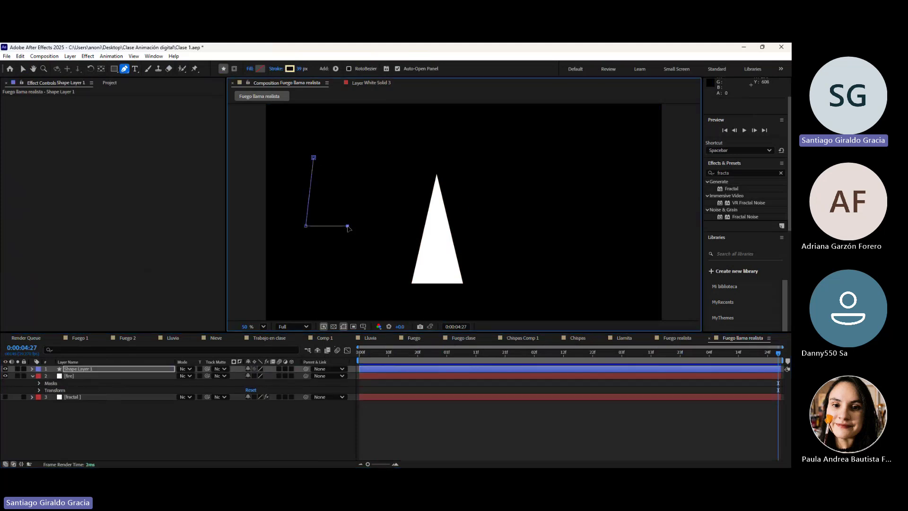
{"action": "left_click", "coordinate": [314, 157]}
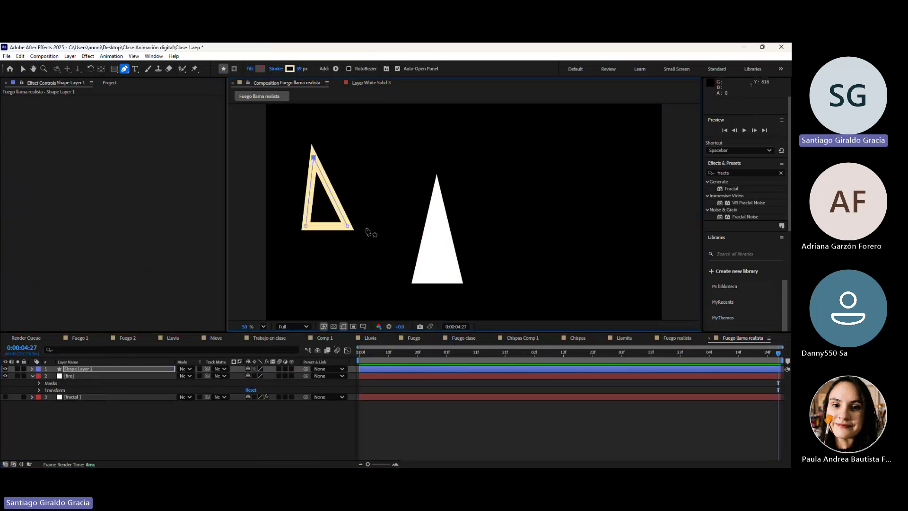
{"action": "key", "text": "ctrl+z"}
{"action": "key", "text": "ctrl+z"}
{"action": "key", "text": "ctrl+z"}
{"action": "key", "text": "ctrl+z"}
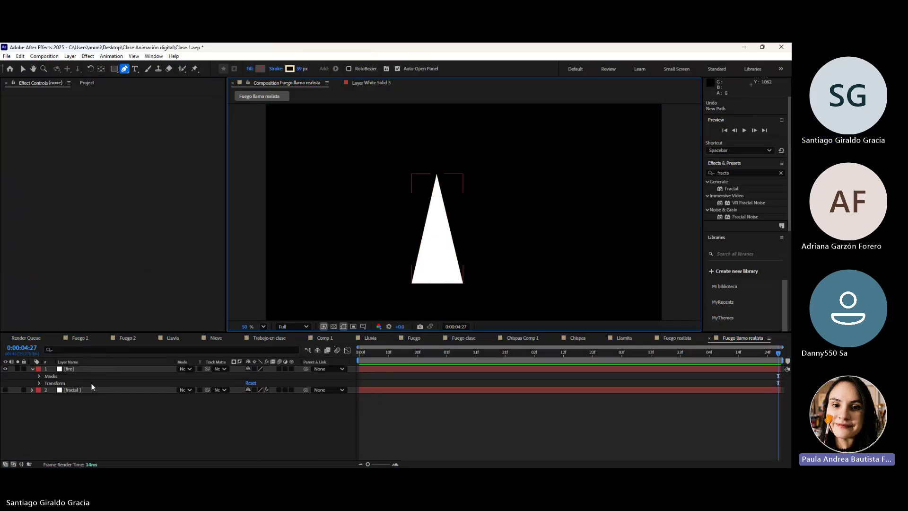
Find the Fast Box Blur effect and apply it to the fire layer
{"action": "left_click", "coordinate": [102, 371]}
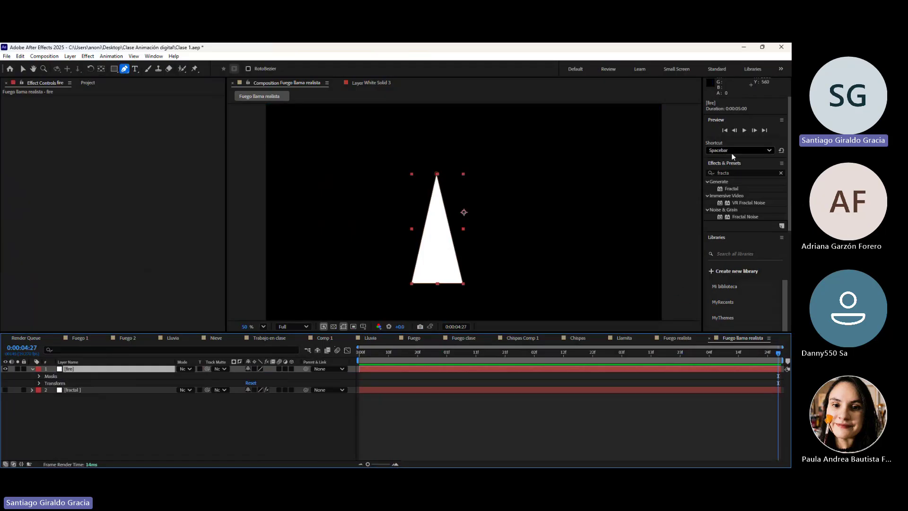
{"action": "left_click", "coordinate": [741, 173]}
{"action": "type", "text": "f"}
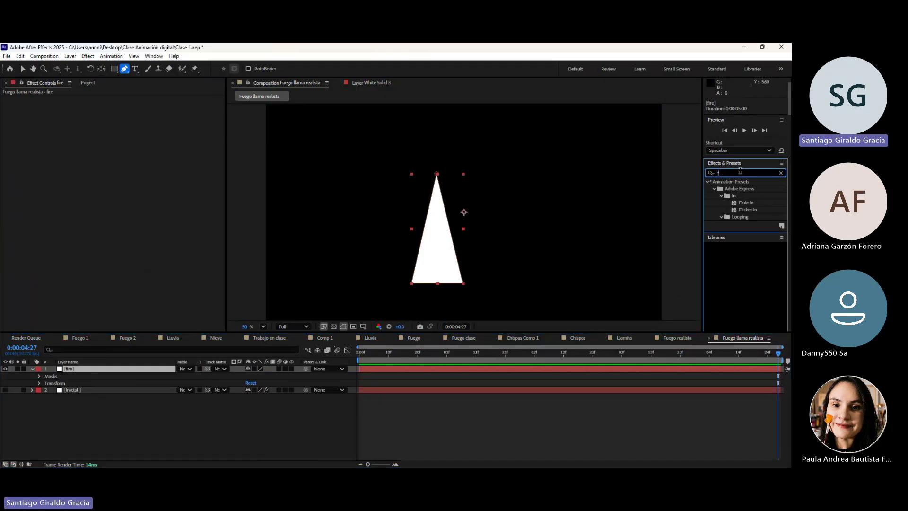
{"action": "type", "text": "ast box blur"}
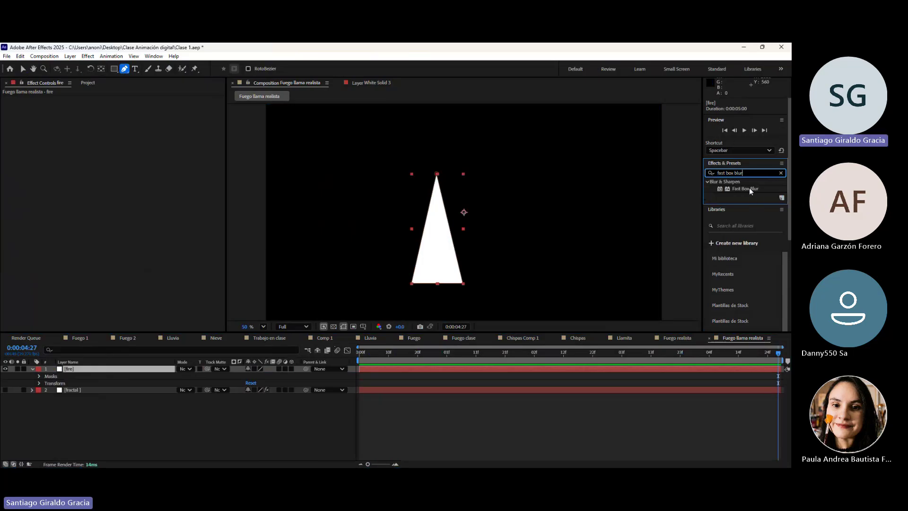
{"action": "left_click_drag", "start_coordinate": [748, 188], "coordinate": [402, 364]}
{"action": "key", "text": "v"}
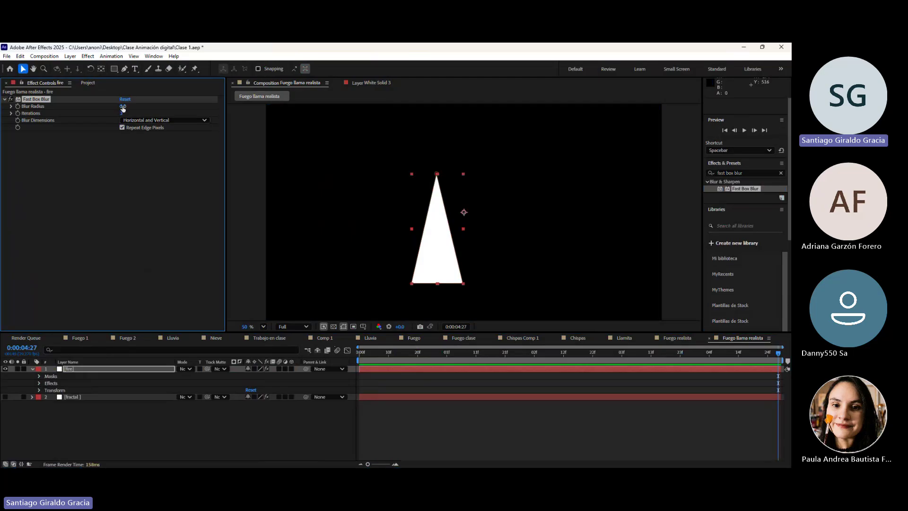
Set the Fast Box Blur's Blur Radius on the fire layer to 7.0
{"action": "left_click_drag", "start_coordinate": [122, 108], "coordinate": [134, 108]}
{"action": "left_click_drag", "start_coordinate": [134, 108], "coordinate": [131, 113]}
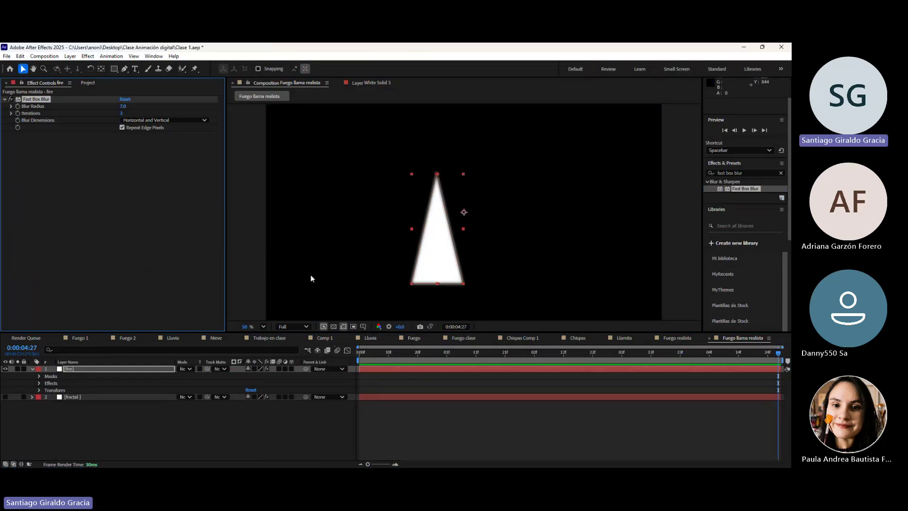
{"action": "left_click", "coordinate": [530, 415]}
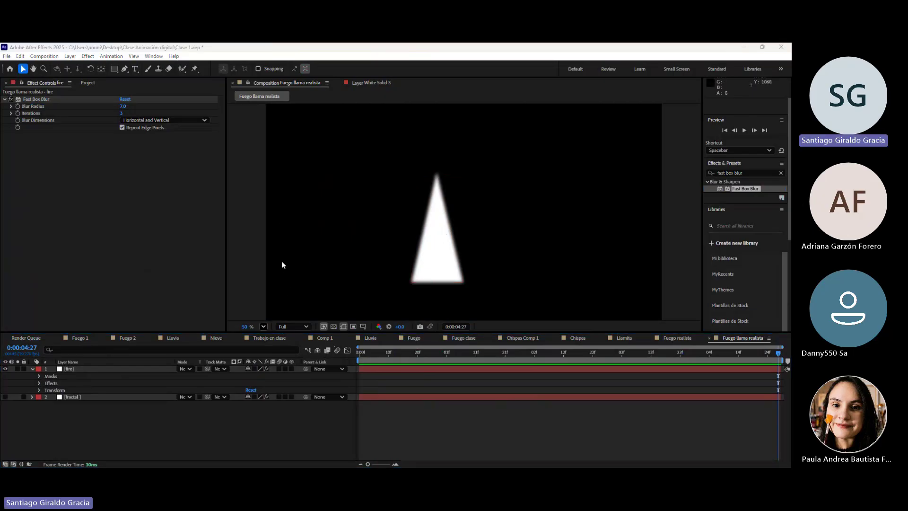
{"action": "left_click", "coordinate": [289, 252]}
{"action": "key", "text": "period"}
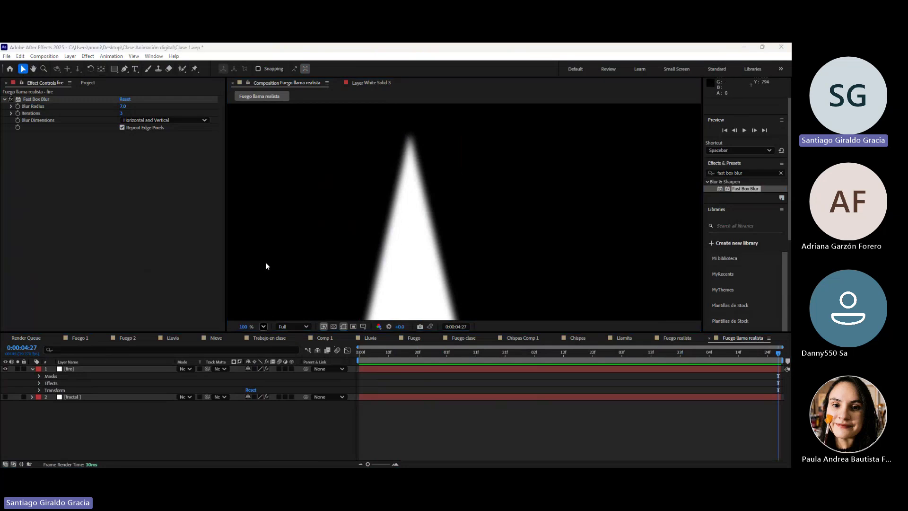
{"action": "left_click", "coordinate": [286, 246]}
{"action": "key", "text": "comma"}
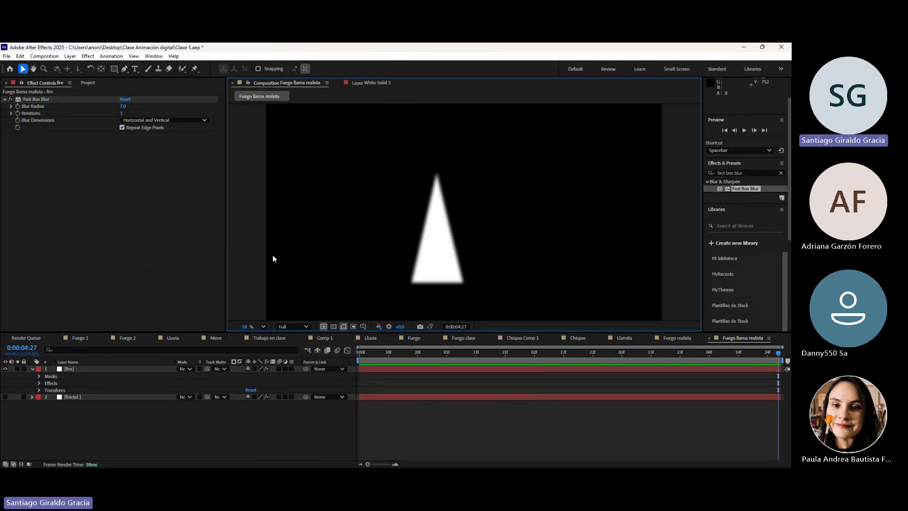
Search the effects for "displ" and apply Displacement Map to the fire layer
{"action": "left_click", "coordinate": [747, 174]}
{"action": "left_click", "coordinate": [746, 174]}
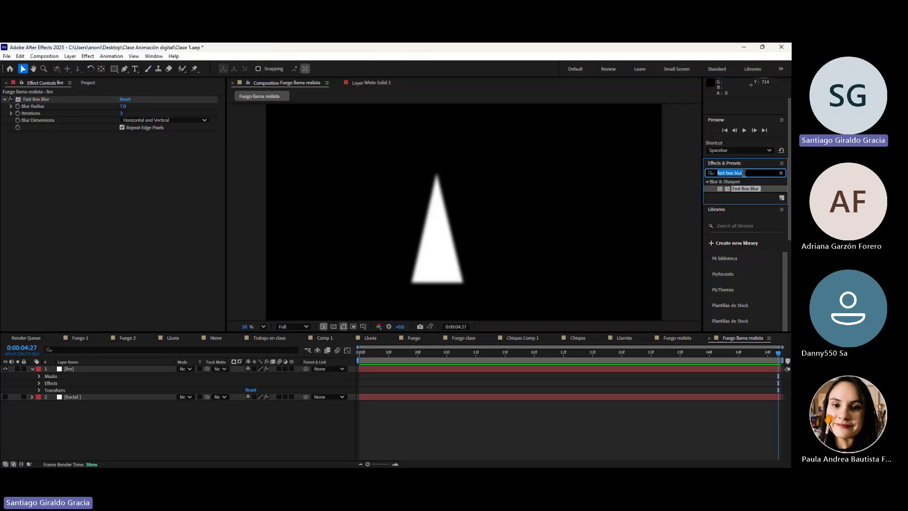
{"action": "type", "text": "displ"}
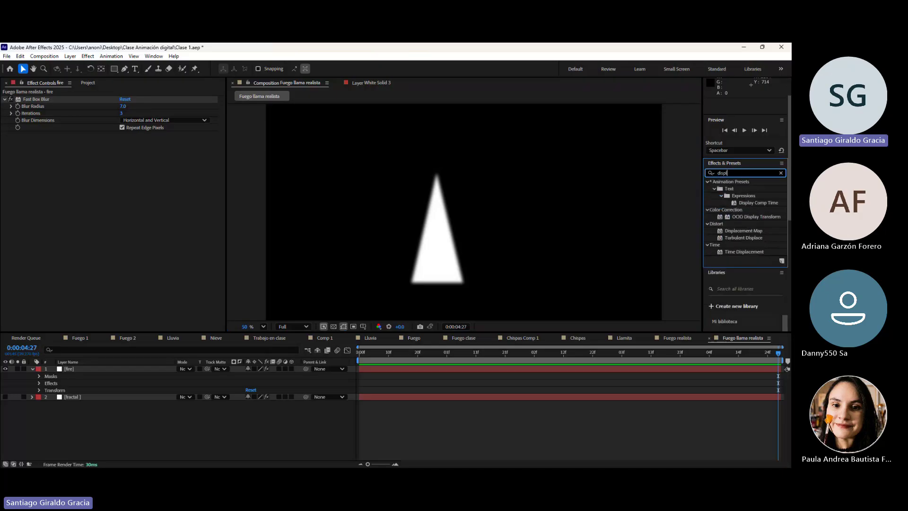
{"action": "left_click", "coordinate": [747, 231]}
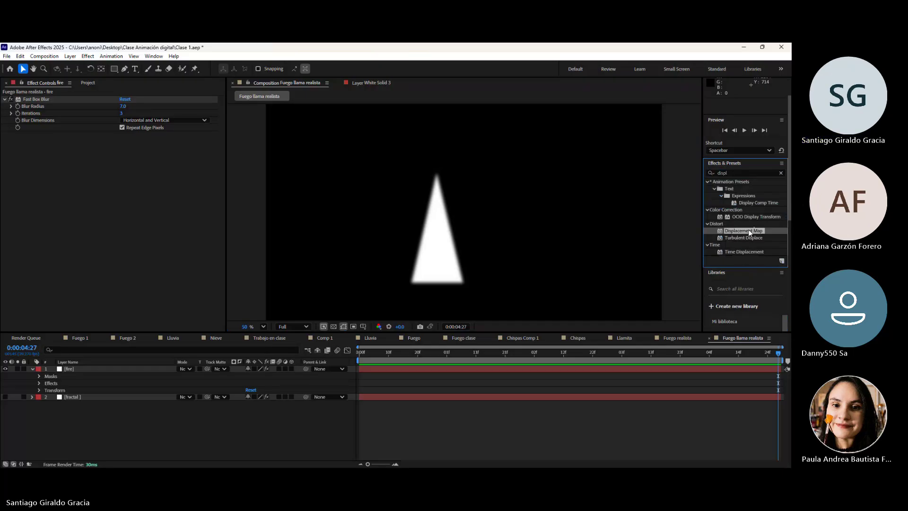
{"action": "left_click_drag", "start_coordinate": [749, 233], "coordinate": [118, 372]}
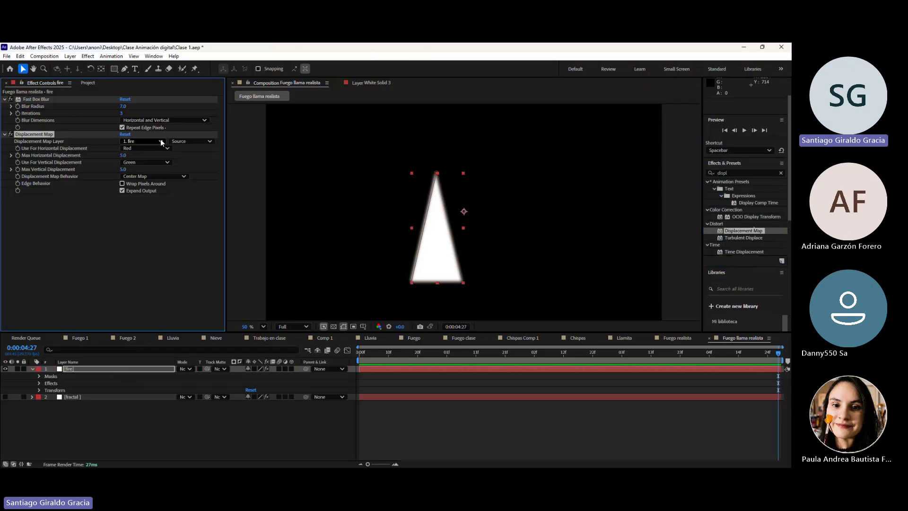
Try the fractal layer as the Displacement Map Layer, toggling the fractal's visibility on and off, and set the map layer back to fire
{"action": "left_click", "coordinate": [83, 240]}
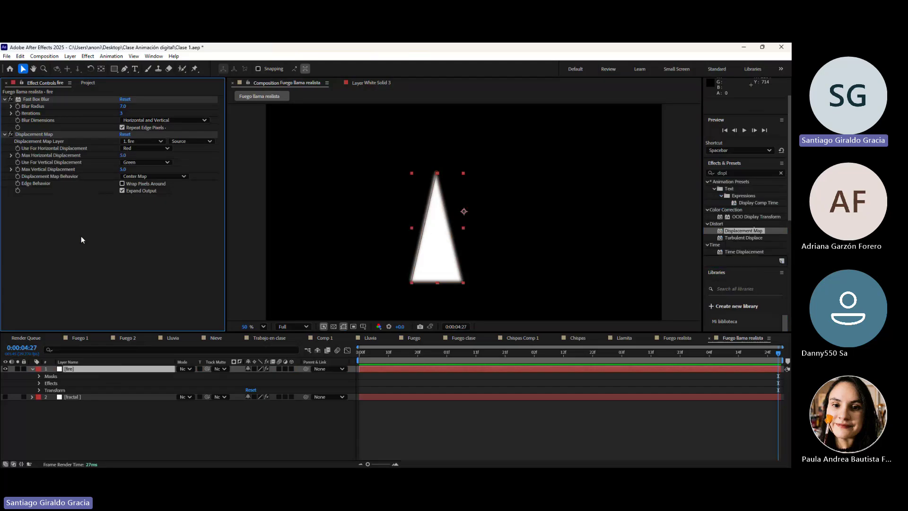
{"action": "left_click", "coordinate": [161, 141]}
{"action": "left_click", "coordinate": [142, 148]}
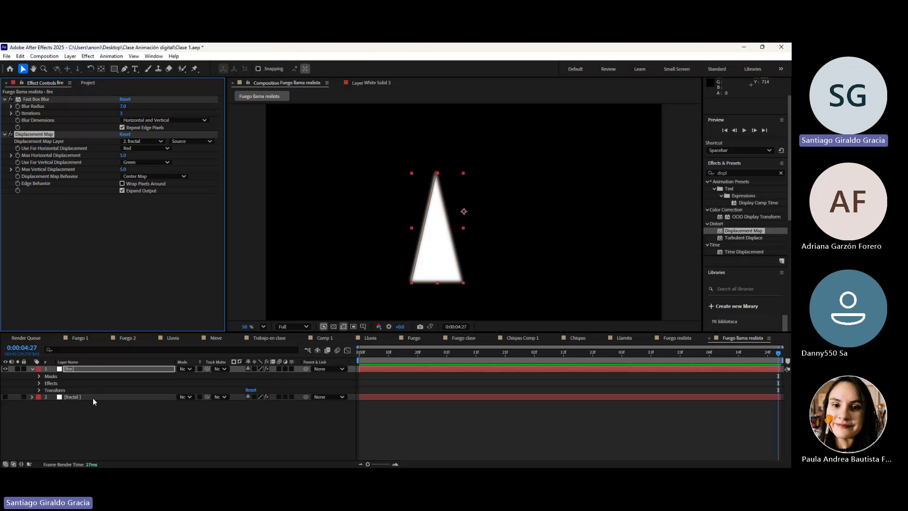
{"action": "left_click", "coordinate": [6, 397]}
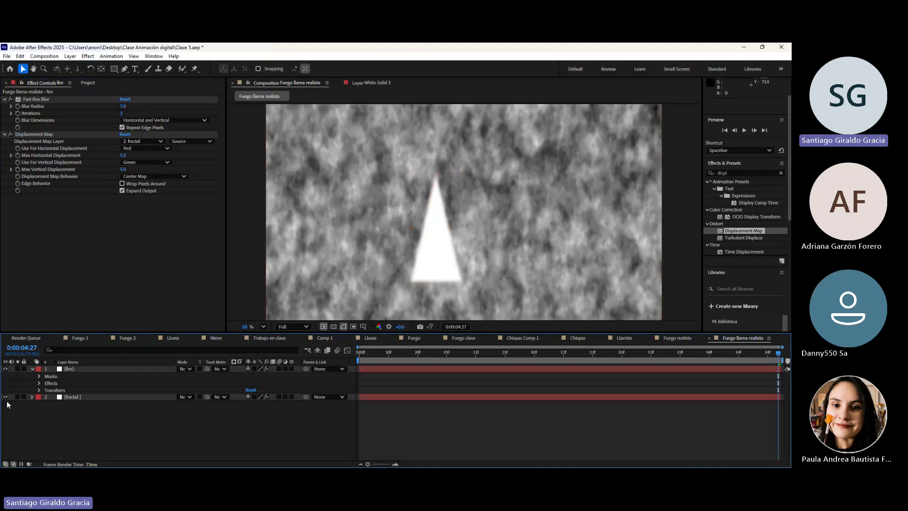
{"action": "left_click", "coordinate": [5, 397]}
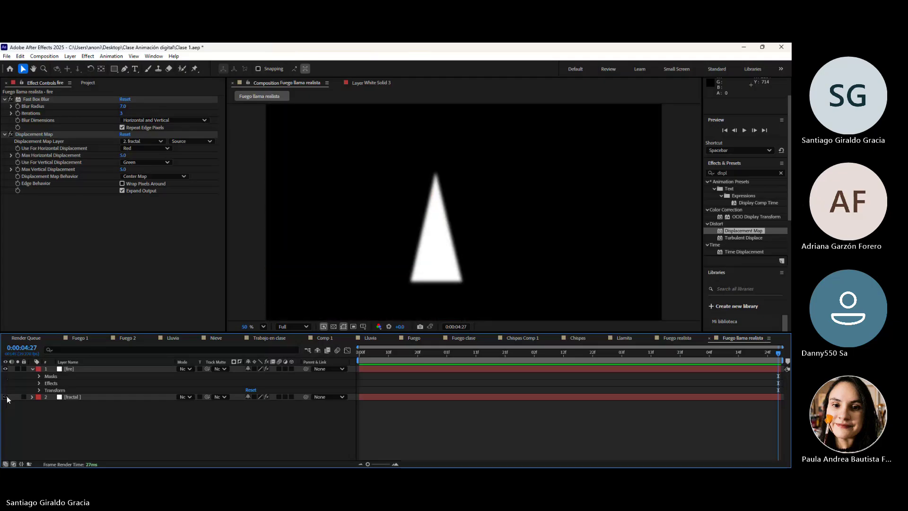
{"action": "left_click", "coordinate": [161, 140]}
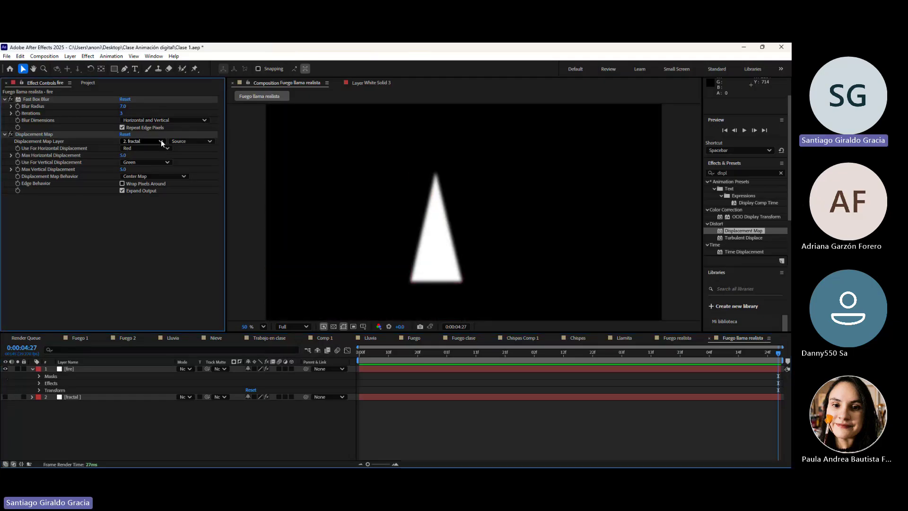
{"action": "left_click", "coordinate": [160, 160]}
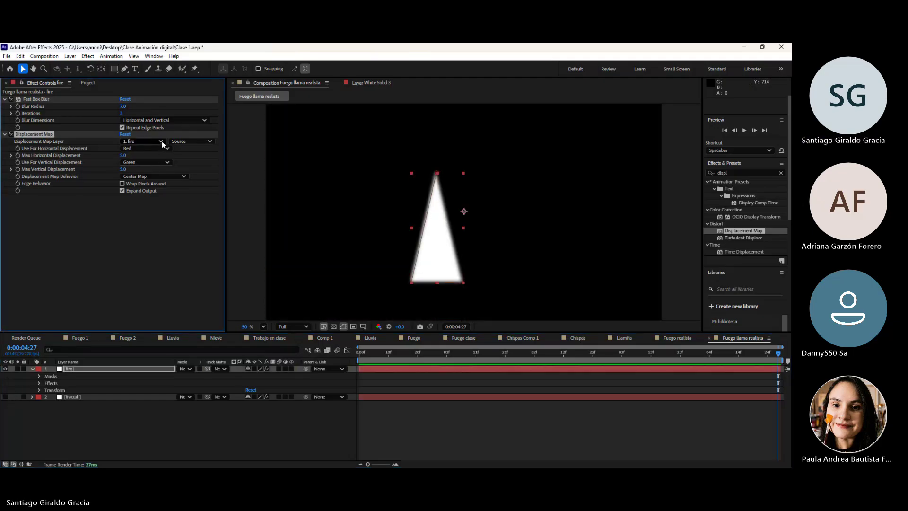
Undo the last map layer change on the fire layer's Displacement Map and set the map source to Effects & Masks at 0:00:00:14
{"action": "key", "text": "ctrl+z"}
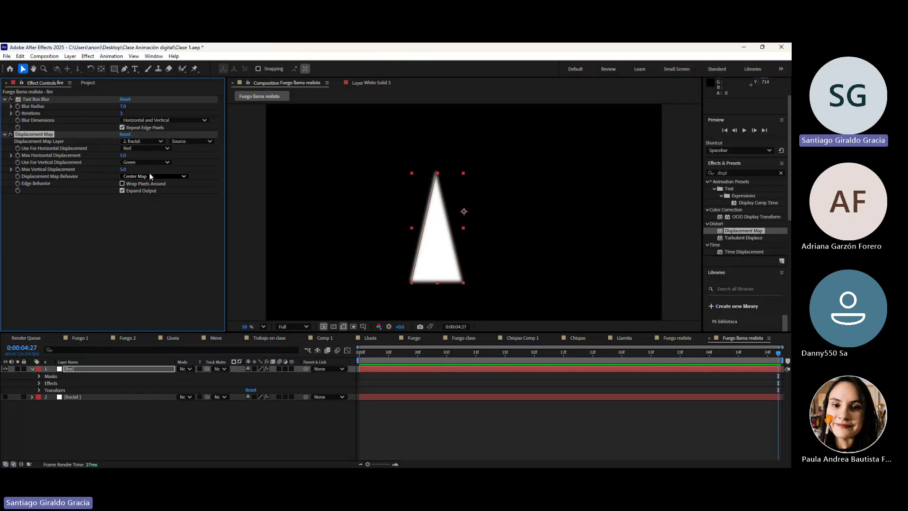
{"action": "left_click_drag", "start_coordinate": [371, 353], "coordinate": [402, 355]}
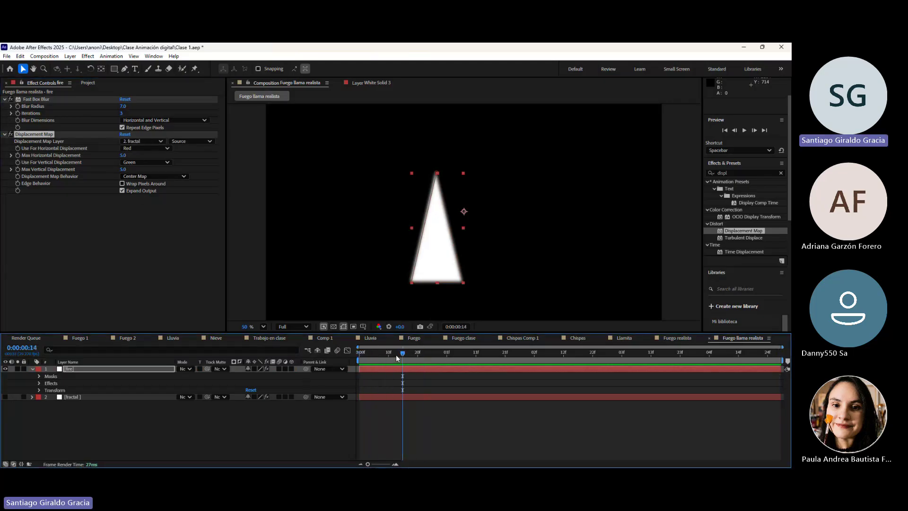
{"action": "left_click", "coordinate": [206, 142]}
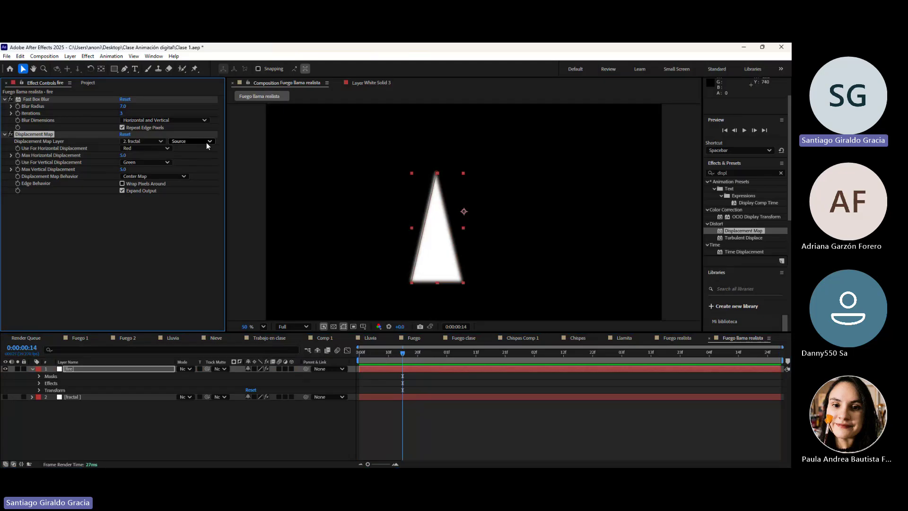
{"action": "left_click", "coordinate": [211, 168]}
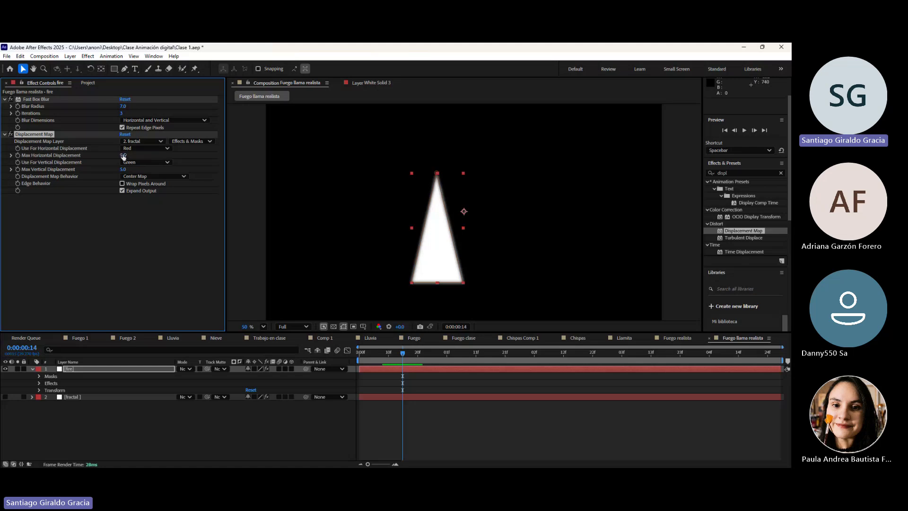
Set the Displacement Map's Max Horizontal Displacement to 156.0 and Max Vertical Displacement to 0.0
{"action": "left_click_drag", "start_coordinate": [121, 157], "coordinate": [213, 166]}
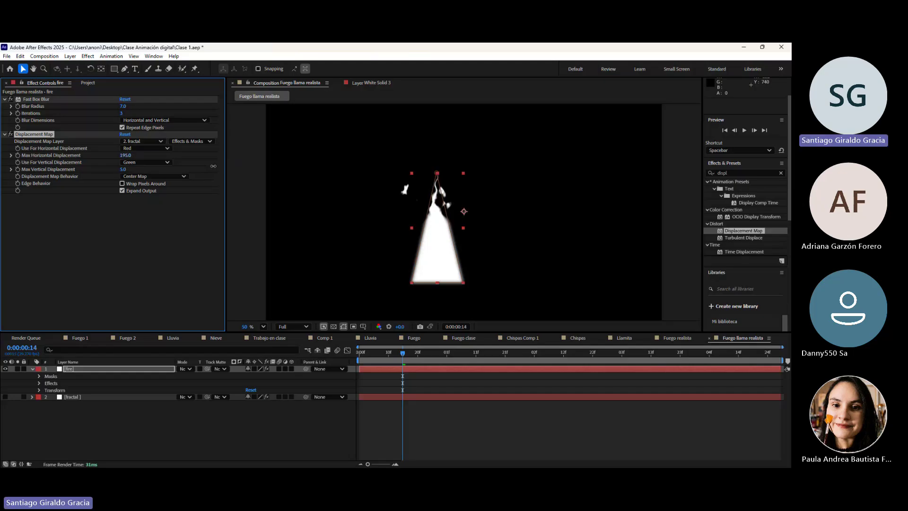
{"action": "left_click_drag", "start_coordinate": [214, 166], "coordinate": [192, 162]}
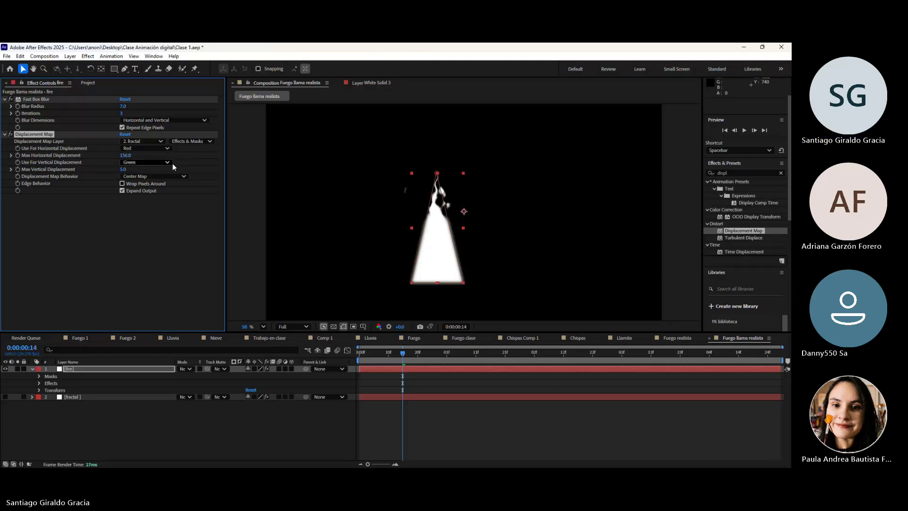
{"action": "mouse_move", "coordinate": [123, 169]}
{"action": "left_mouse_down"}
{"action": "mouse_move", "coordinate": [93, 177]}
{"action": "mouse_move", "coordinate": [122, 173]}
{"action": "left_mouse_up"}
{"action": "left_click", "coordinate": [123, 170]}
{"action": "left_click", "coordinate": [148, 226]}
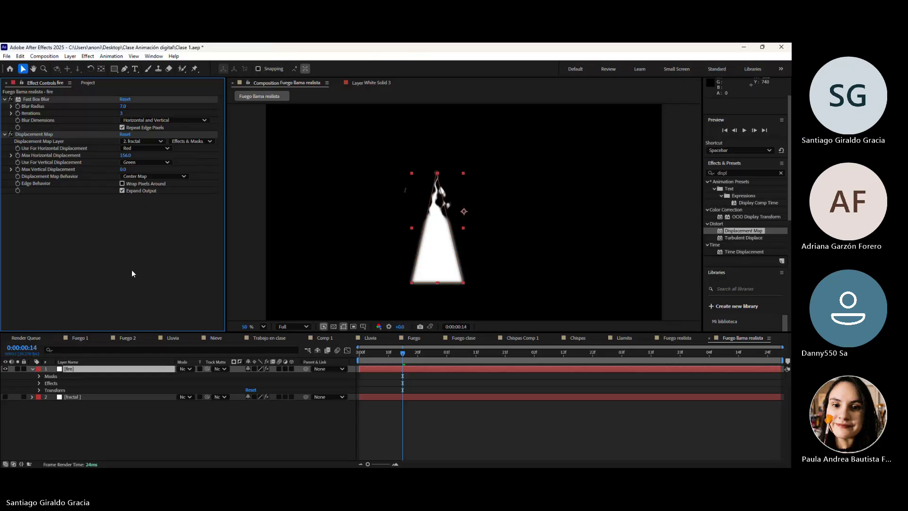
Search the effects for "fracta", apply Fractal Noise to the fire layer, and scrub the animation back to 0:00:00:00
{"action": "double_click", "coordinate": [724, 172]}
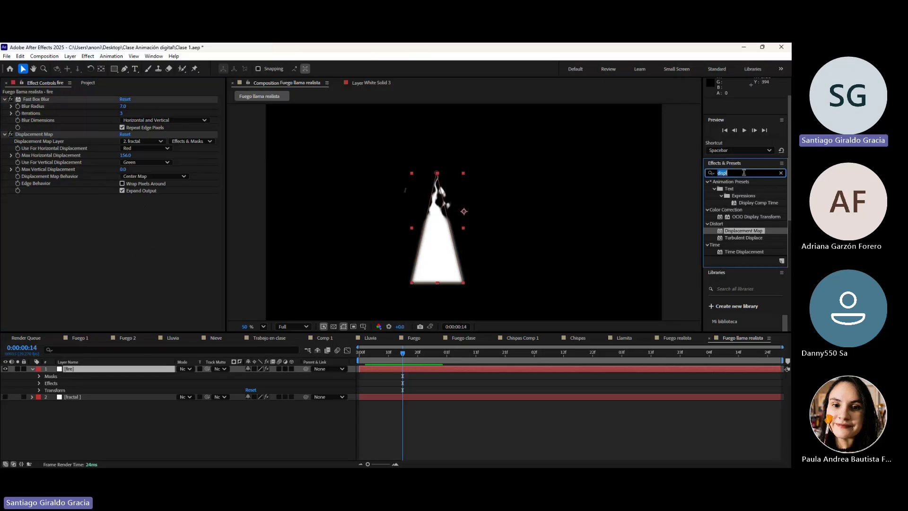
{"action": "type", "text": "fract"}
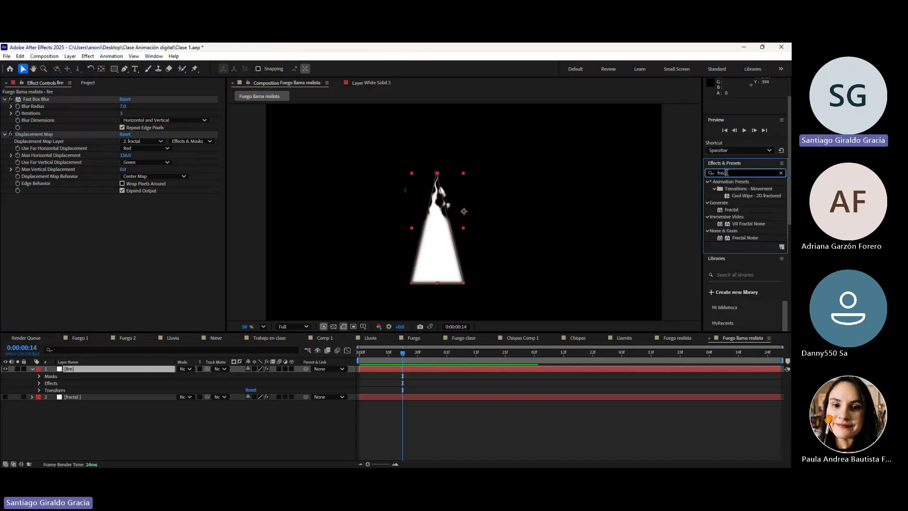
{"action": "type", "text": "a"}
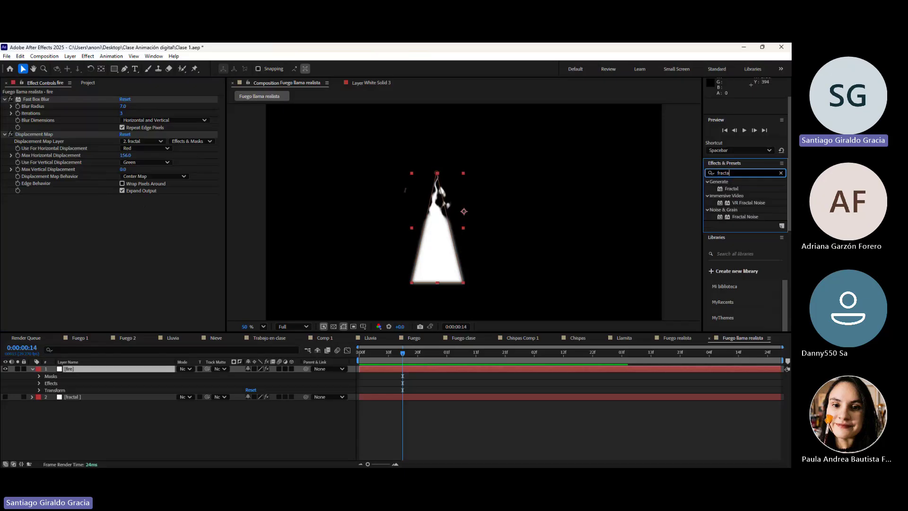
{"action": "left_click_drag", "start_coordinate": [745, 217], "coordinate": [71, 218]}
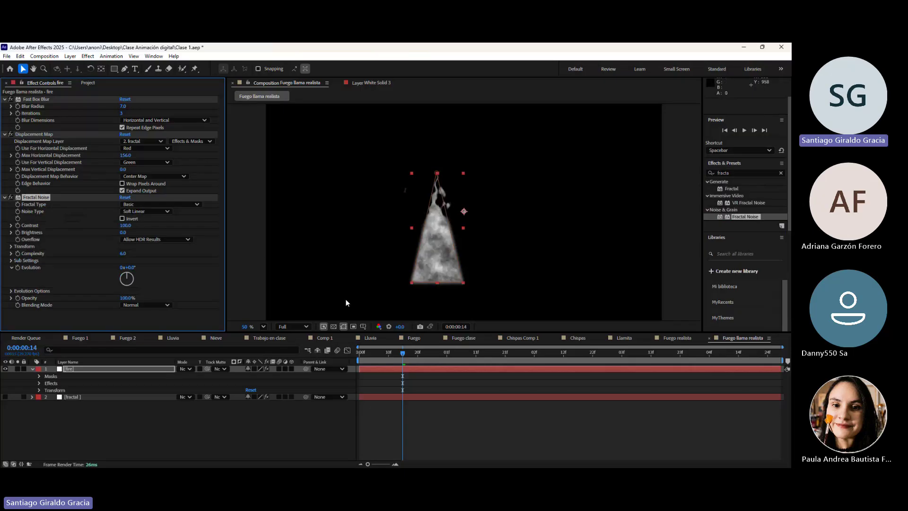
{"action": "left_click", "coordinate": [369, 359]}
{"action": "left_click_drag", "start_coordinate": [370, 361], "coordinate": [483, 359]}
{"action": "left_click_drag", "start_coordinate": [403, 352], "coordinate": [347, 348]}
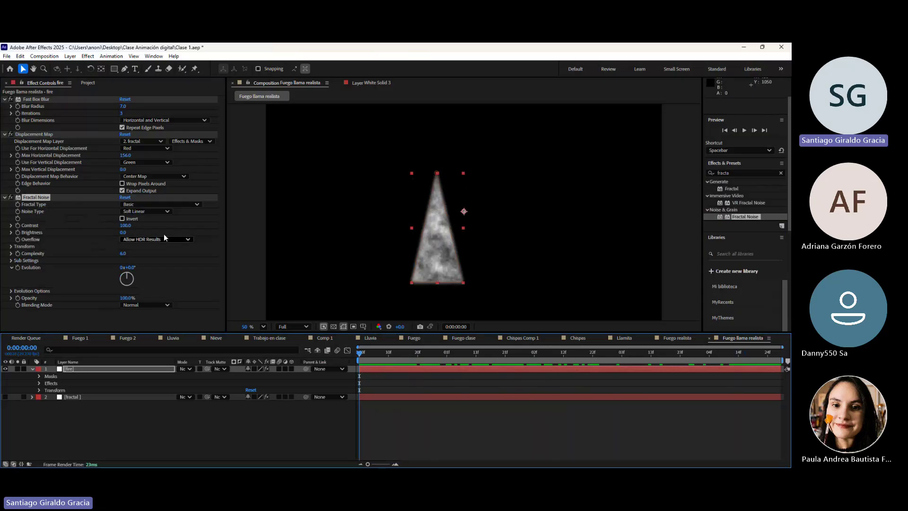
Set the fire layer's Fractal Noise to Contrast 75.0, Brightness 12.0 and Complexity 5.6
{"action": "mouse_move", "coordinate": [127, 229]}
{"action": "left_mouse_down"}
{"action": "mouse_move", "coordinate": [113, 232]}
{"action": "mouse_move", "coordinate": [126, 237]}
{"action": "left_mouse_up"}
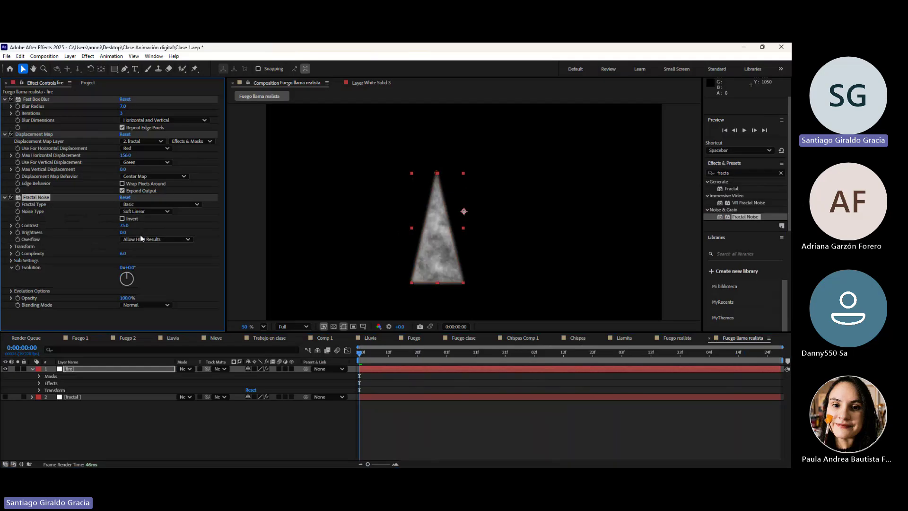
{"action": "left_click_drag", "start_coordinate": [126, 233], "coordinate": [135, 237]}
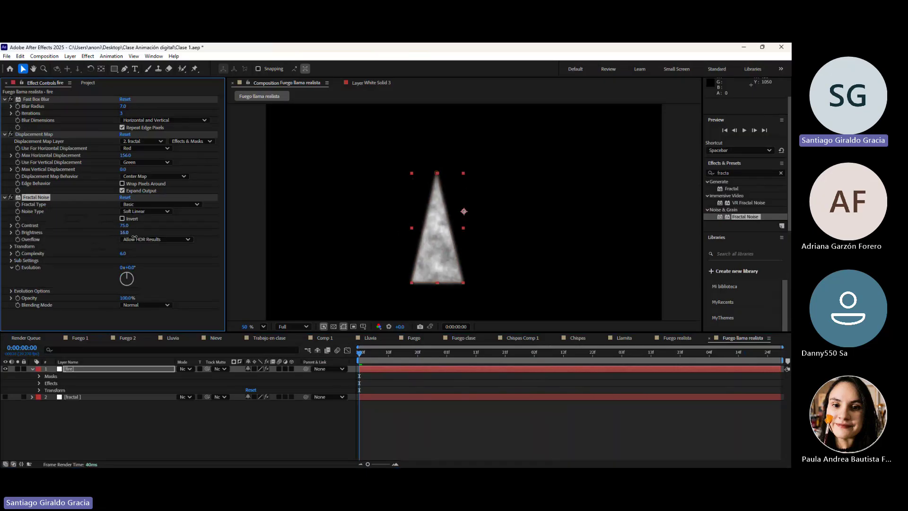
{"action": "left_click_drag", "start_coordinate": [135, 238], "coordinate": [134, 239]}
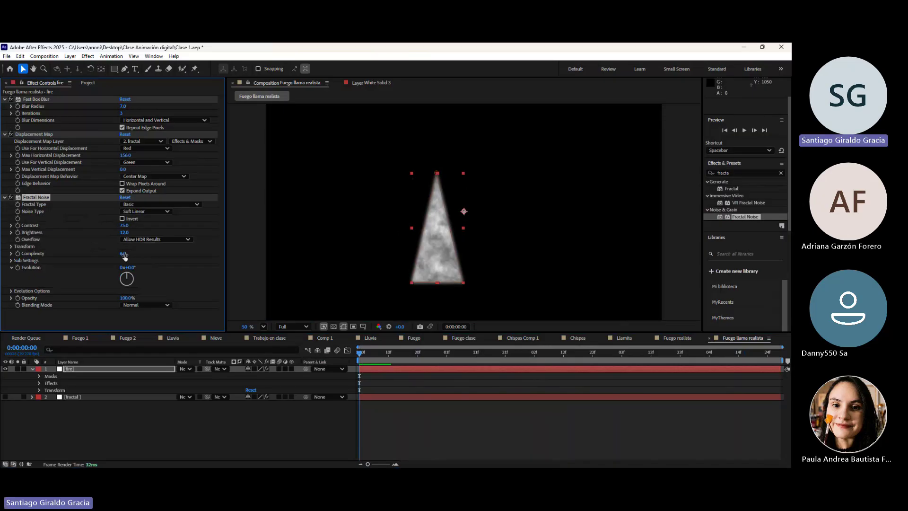
{"action": "left_click_drag", "start_coordinate": [123, 254], "coordinate": [111, 259]}
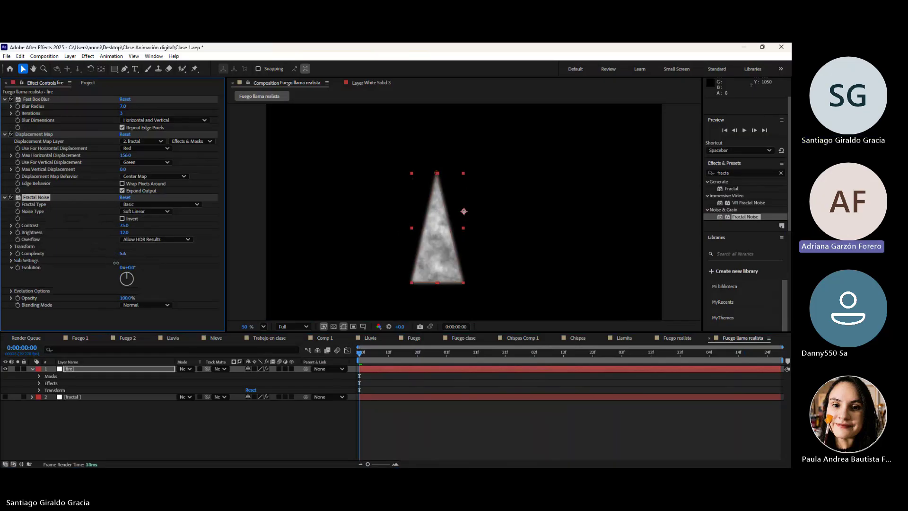
{"action": "left_click_drag", "start_coordinate": [365, 353], "coordinate": [314, 353]}
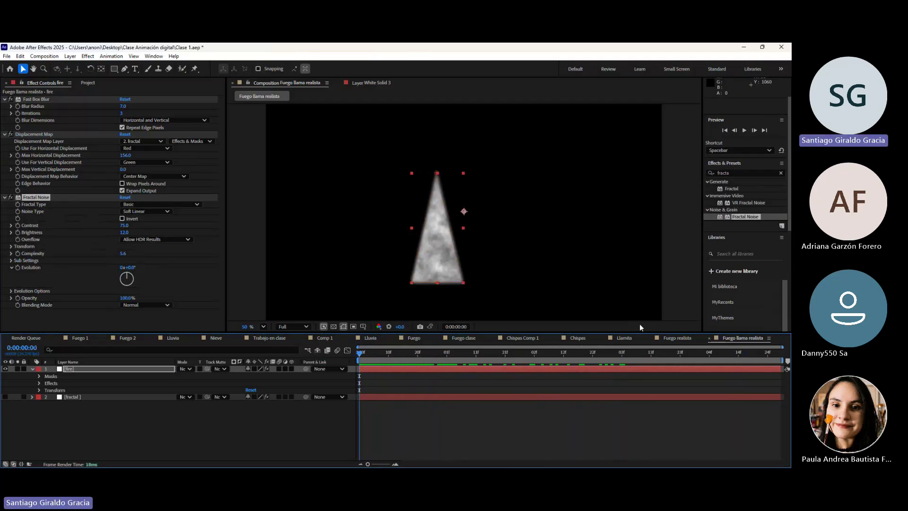
Reveal the fractal layer's keyframes and move the second Linear Wipe Transition Completion keyframe to 0:00:00:13
{"action": "left_click", "coordinate": [92, 395]}
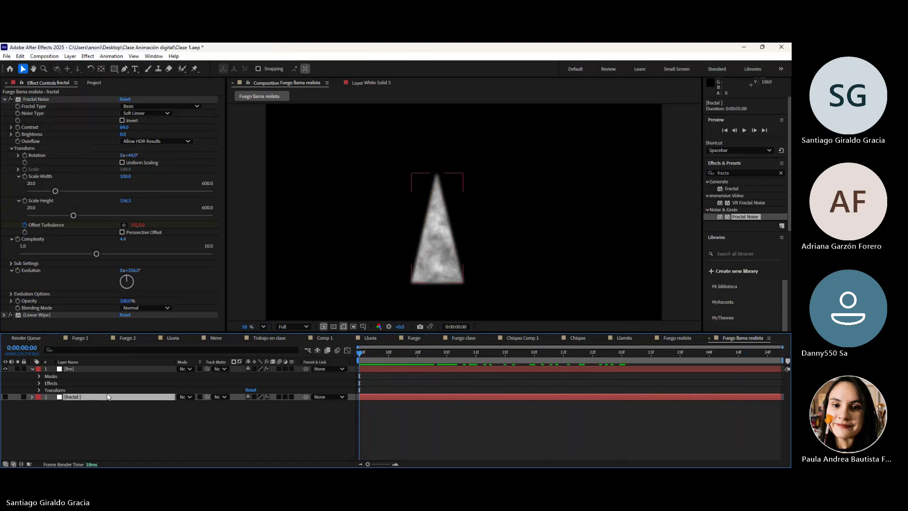
{"action": "left_click", "coordinate": [50, 314]}
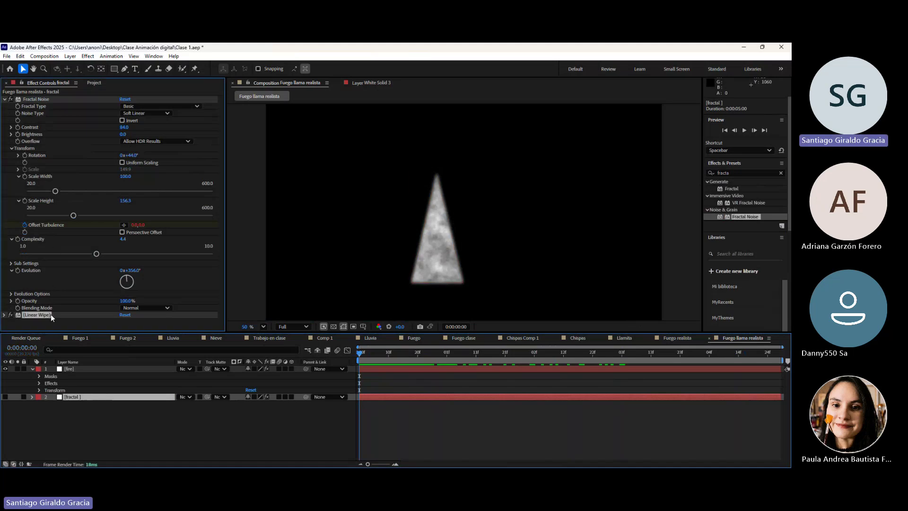
{"action": "left_click", "coordinate": [387, 396]}
{"action": "key", "text": "u"}
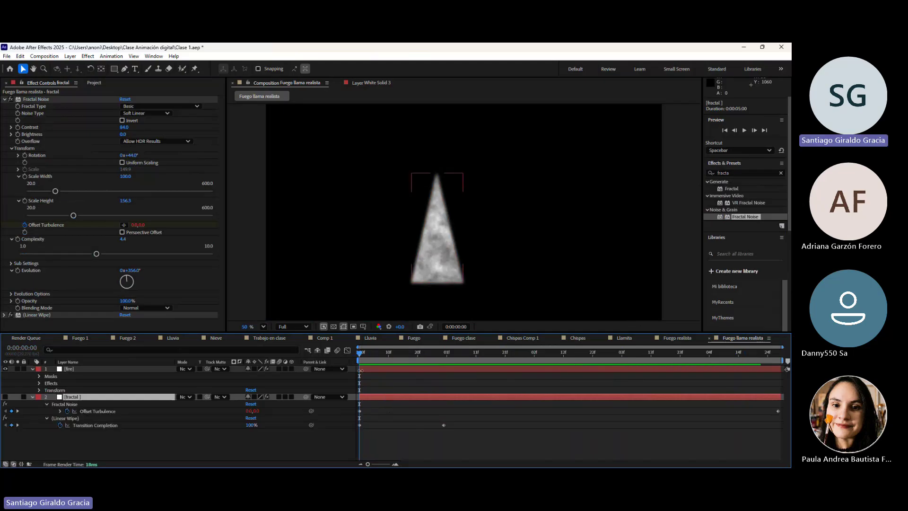
{"action": "left_click_drag", "start_coordinate": [359, 353], "coordinate": [447, 368]}
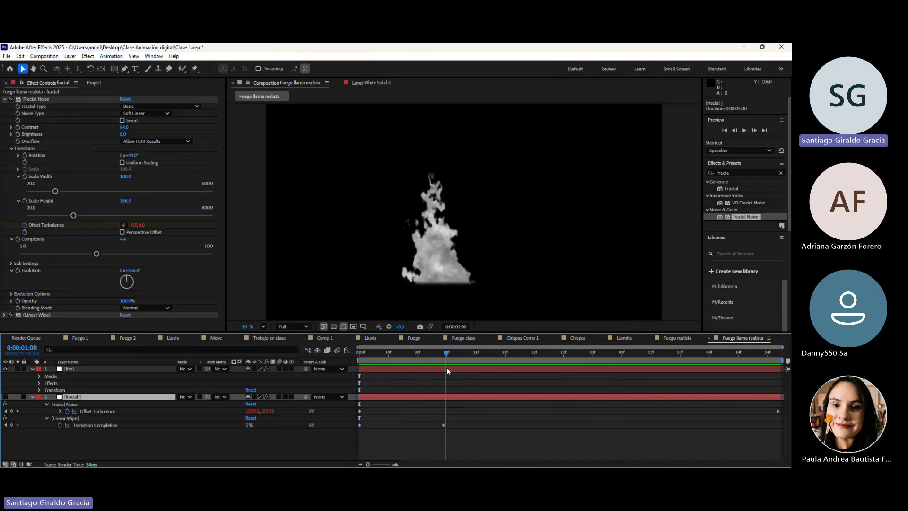
{"action": "left_click_drag", "start_coordinate": [444, 425], "coordinate": [401, 425]}
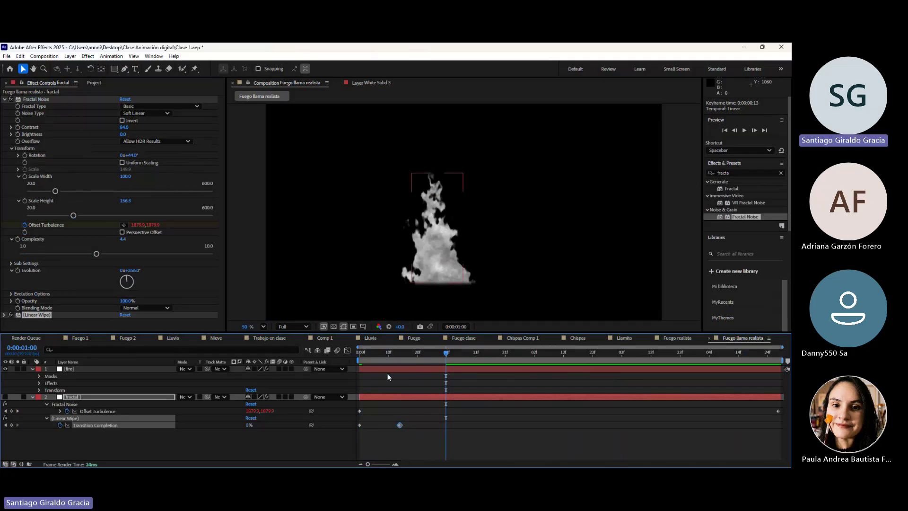
{"action": "left_click_drag", "start_coordinate": [375, 352], "coordinate": [399, 371]}
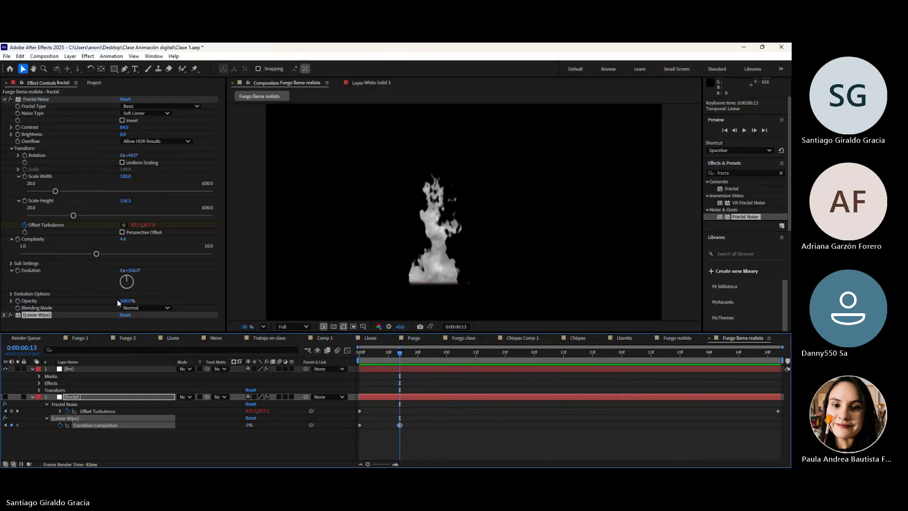
Collapse the Fractal Noise, Displacement Map and Fast Box Blur settings on the fire layer
{"action": "left_click", "coordinate": [104, 369]}
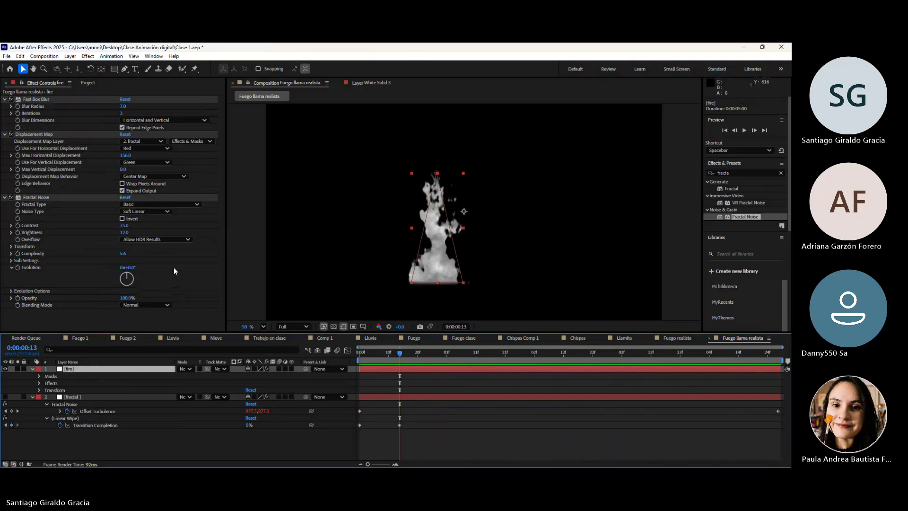
{"action": "left_click", "coordinate": [5, 197]}
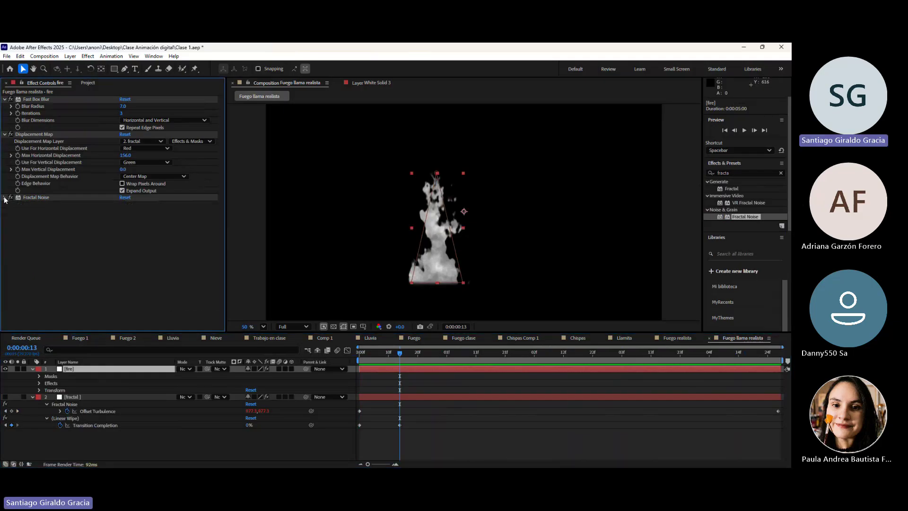
{"action": "left_click", "coordinate": [5, 135]}
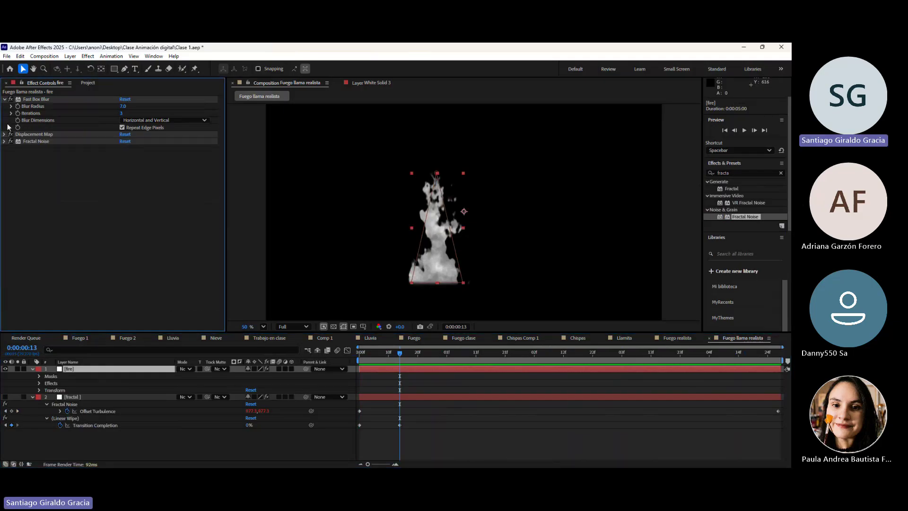
{"action": "left_click", "coordinate": [5, 100]}
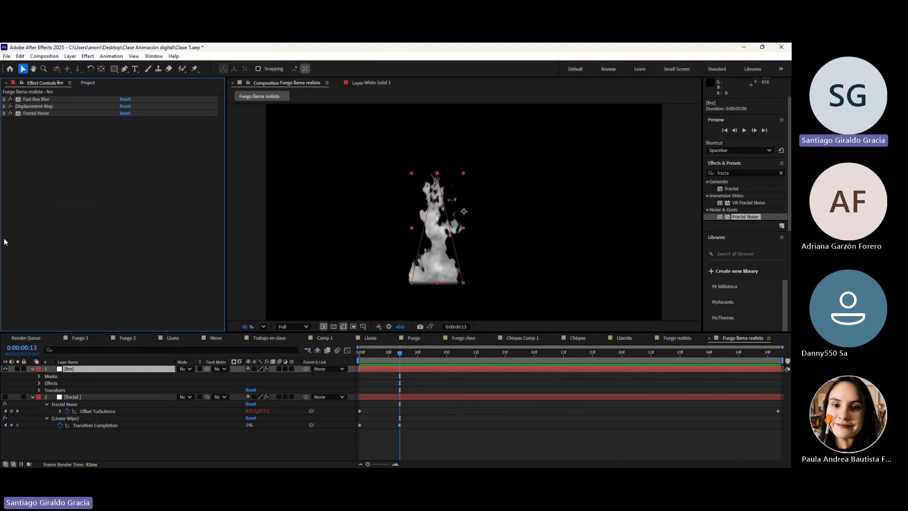
Check the list of effects on the Fire solid layer in the Fuego 2 composition and return to Fuego llama realista
{"action": "left_click", "coordinate": [132, 337]}
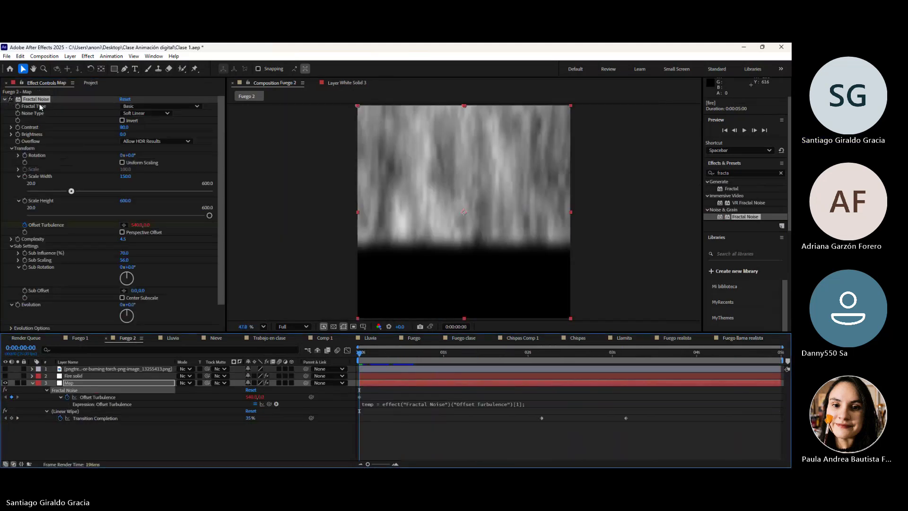
{"action": "left_click", "coordinate": [84, 377]}
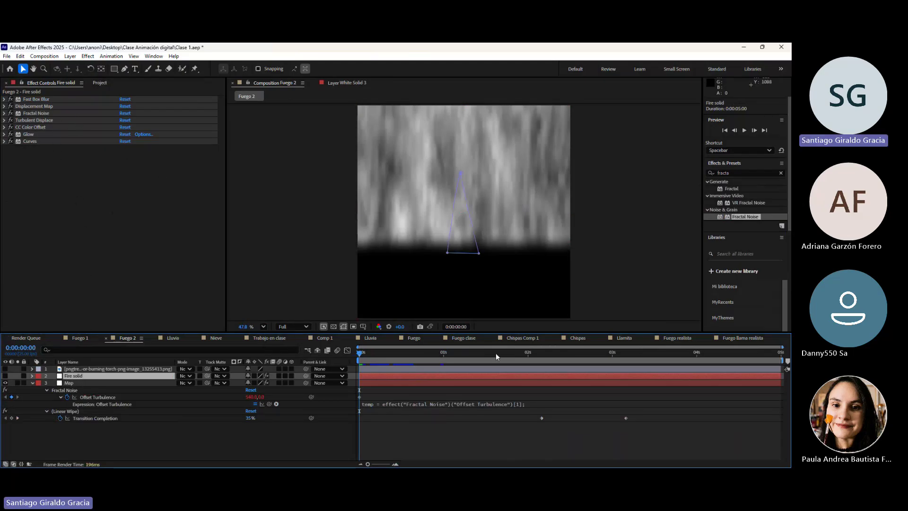
{"action": "left_click", "coordinate": [740, 337]}
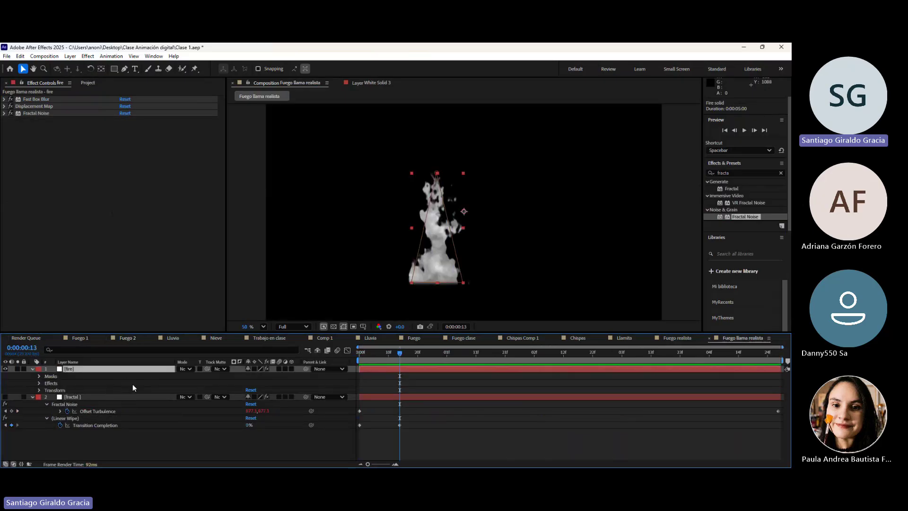
Search the effects for "turbulen" and add Turbulent Displace below Fractal Noise on the fire layer
{"action": "left_click", "coordinate": [748, 172]}
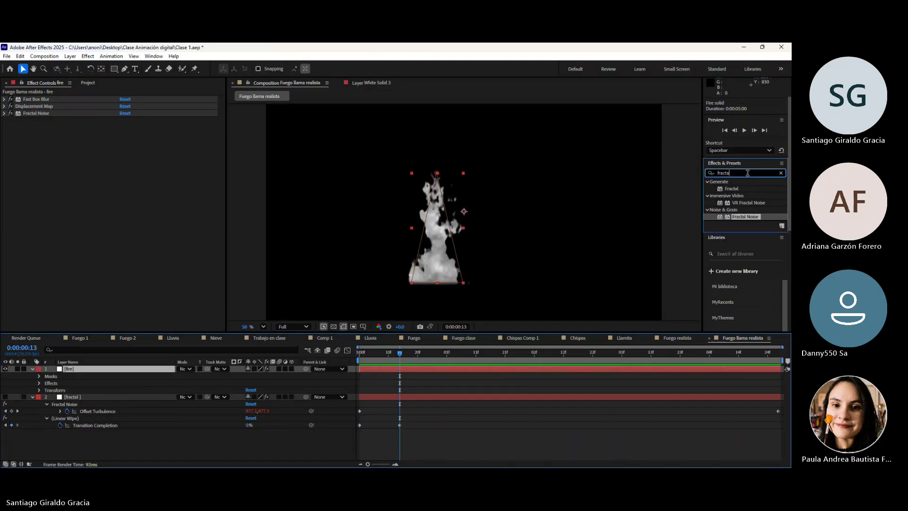
{"action": "type", "text": "turbulen"}
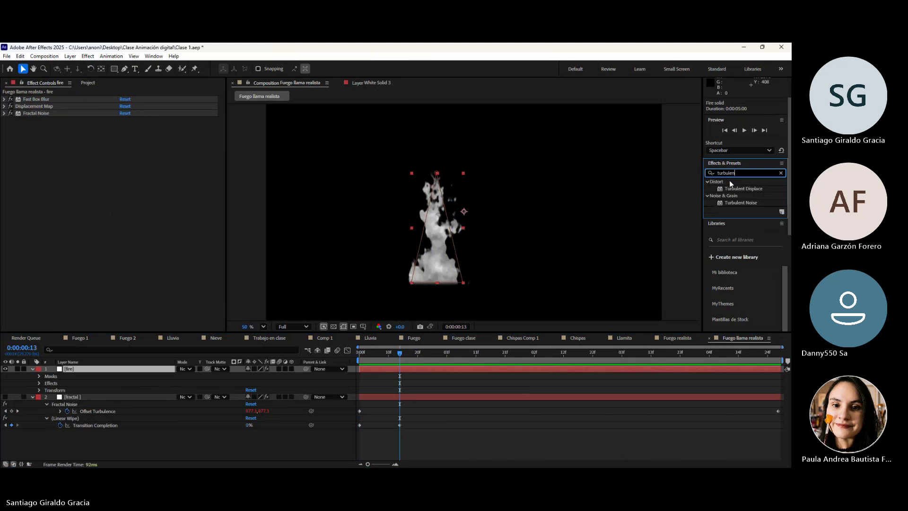
{"action": "left_click_drag", "start_coordinate": [734, 188], "coordinate": [86, 171]}
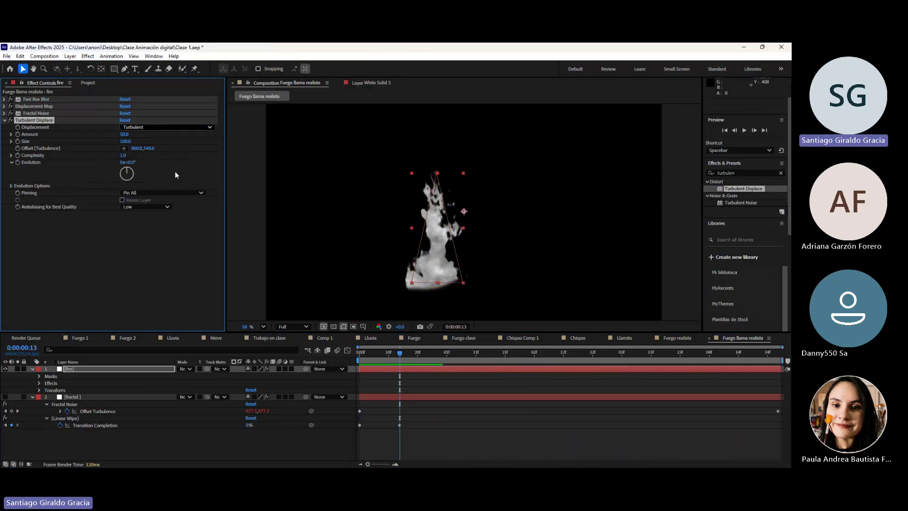
Try the Bulge displacement type in Turbulent Displace and switch it to Twist
{"action": "left_click", "coordinate": [163, 127]}
{"action": "left_click", "coordinate": [158, 143]}
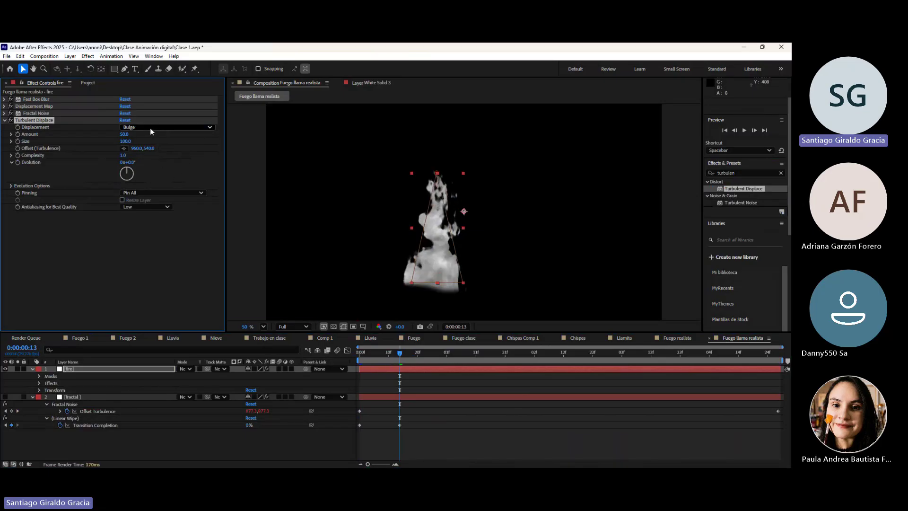
{"action": "left_click", "coordinate": [163, 127]}
{"action": "left_click", "coordinate": [152, 150]}
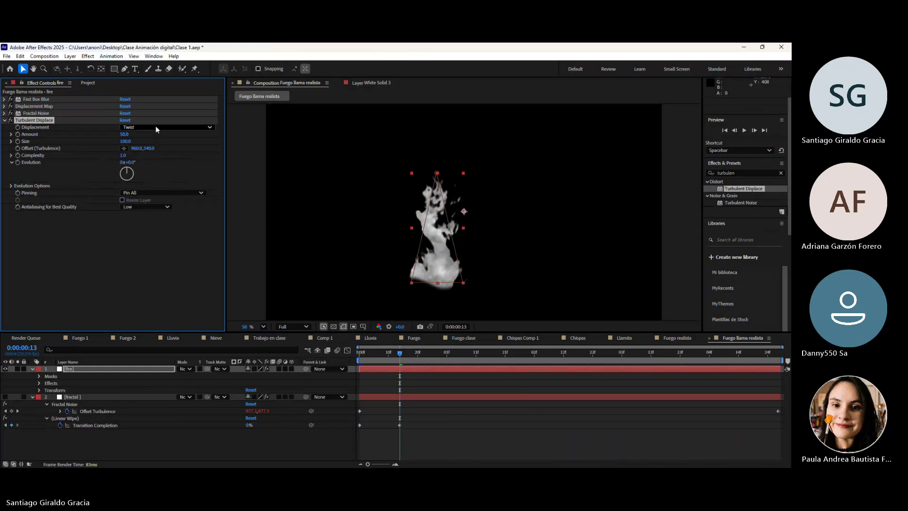
Set Turbulent Displace on the fire layer to Turbulent displacement with Amount 28 and Size 54, and preview the flame at frame 22
{"action": "left_click", "coordinate": [157, 169]}
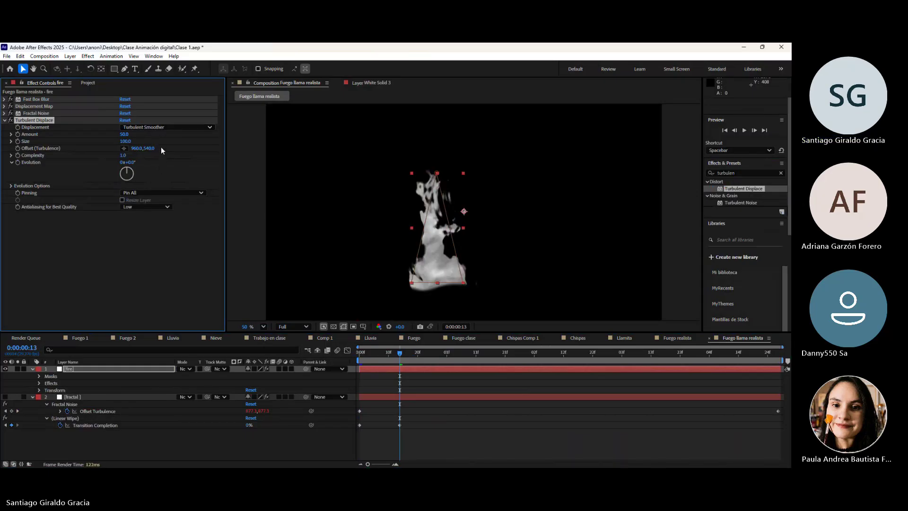
{"action": "left_click", "coordinate": [161, 128]}
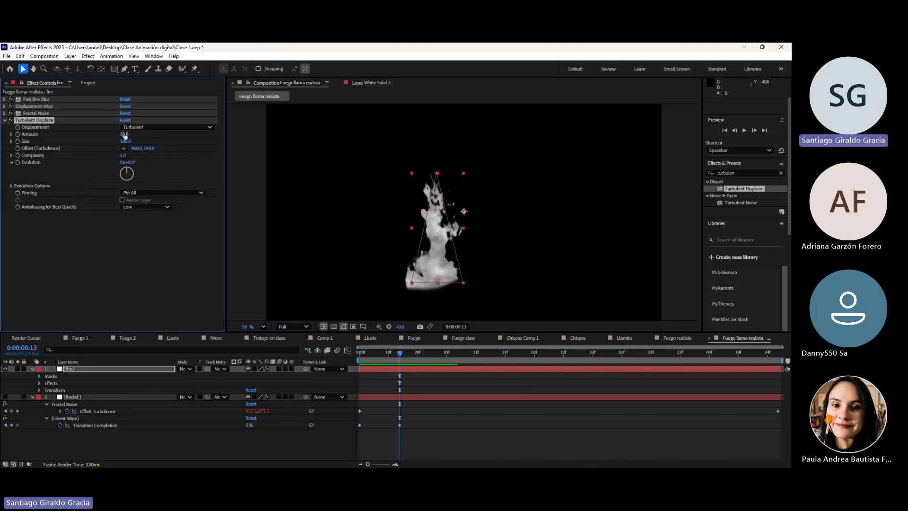
{"action": "mouse_move", "coordinate": [124, 136]}
{"action": "left_mouse_down"}
{"action": "mouse_move", "coordinate": [111, 138]}
{"action": "mouse_move", "coordinate": [171, 141]}
{"action": "mouse_move", "coordinate": [113, 138]}
{"action": "mouse_move", "coordinate": [129, 148]}
{"action": "left_mouse_up"}
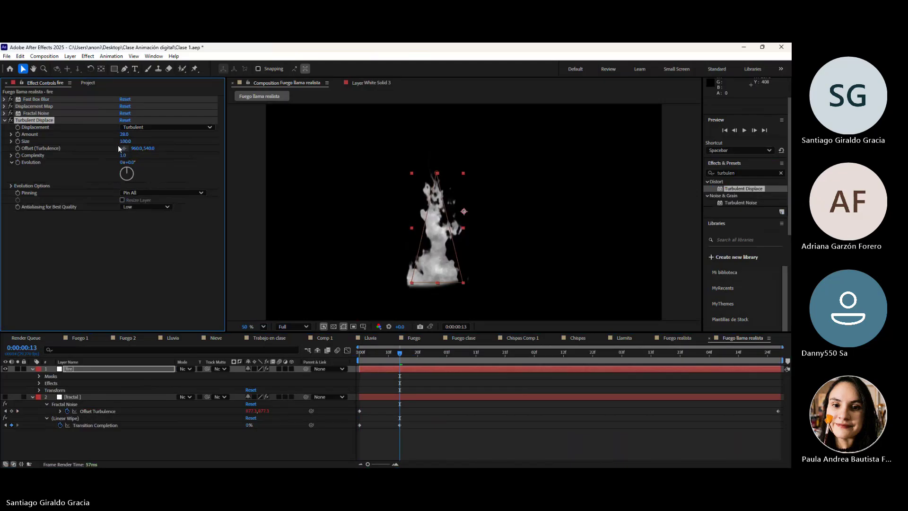
{"action": "left_click_drag", "start_coordinate": [126, 141], "coordinate": [109, 141]}
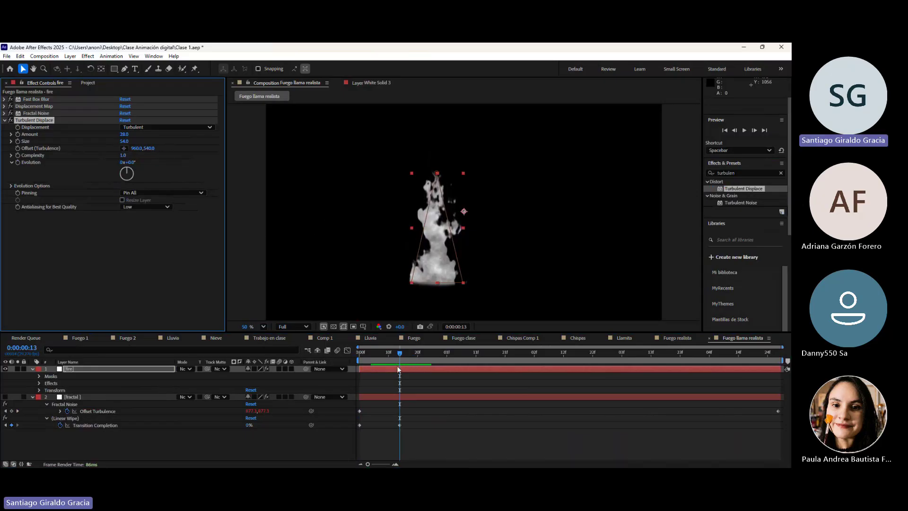
{"action": "left_click_drag", "start_coordinate": [376, 356], "coordinate": [427, 353]}
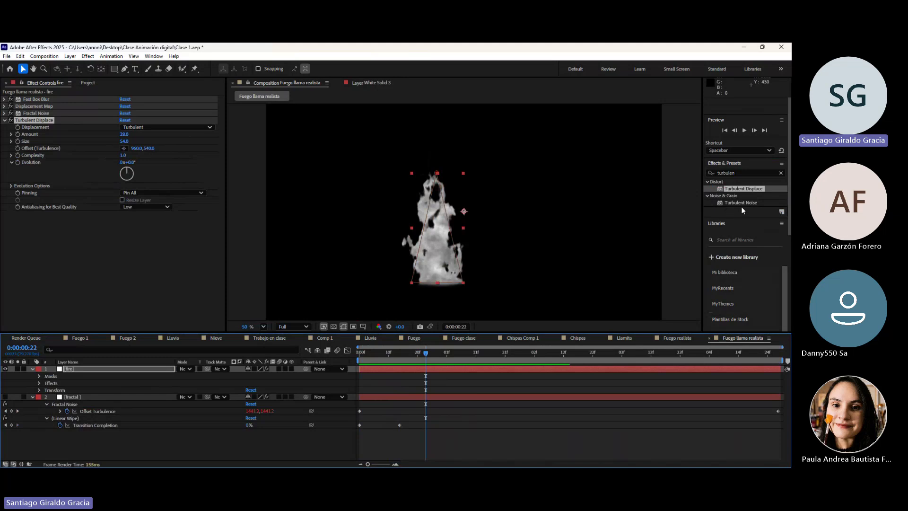
Search the effects for "color off" and add CC Color Offset below Turbulent Displace on the fire layer
{"action": "left_click", "coordinate": [746, 172]}
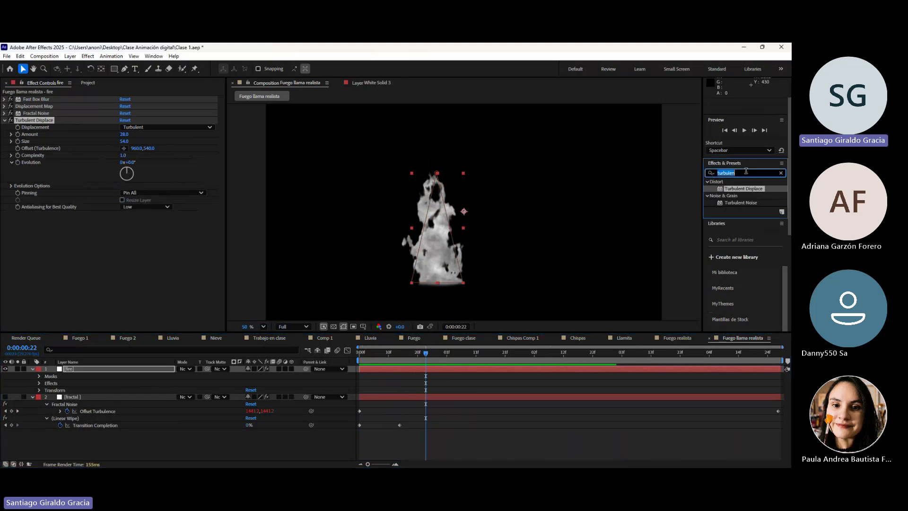
{"action": "type", "text": "col"}
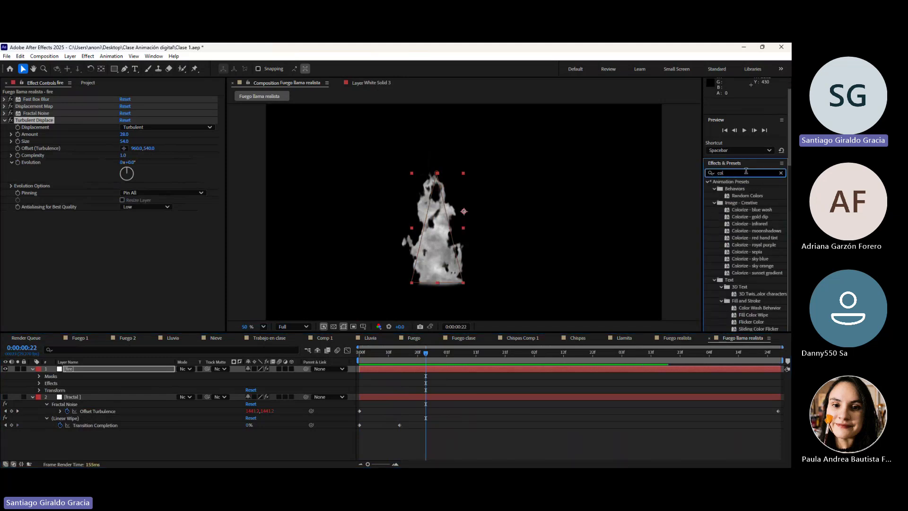
{"action": "type", "text": "for"}
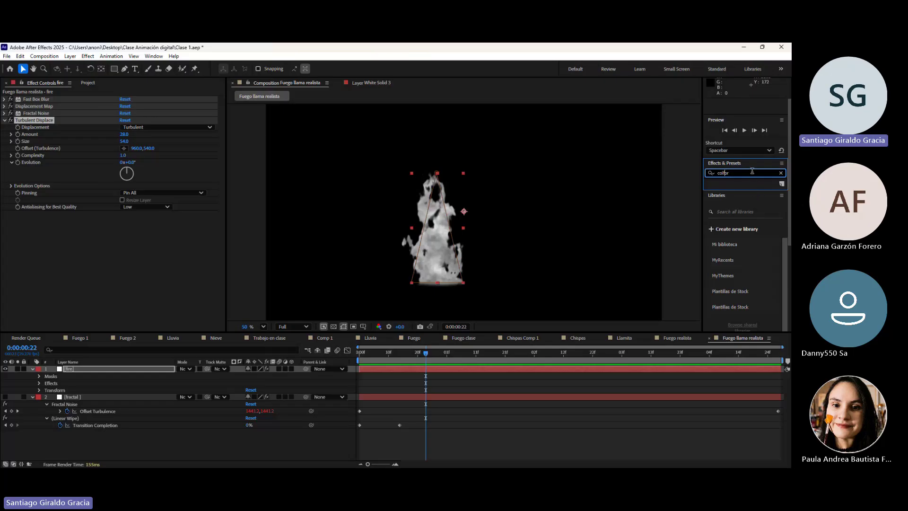
{"action": "type", "text": "o"}
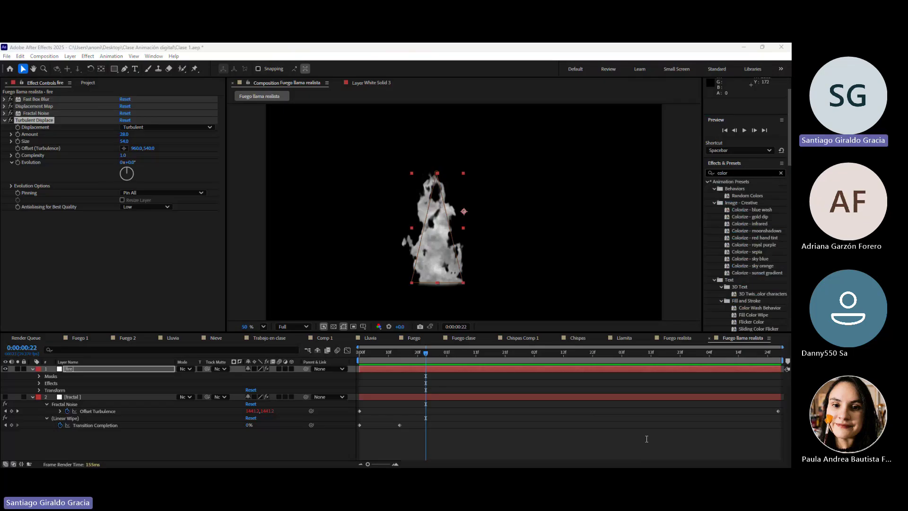
{"action": "key", "text": "alt+Tab"}
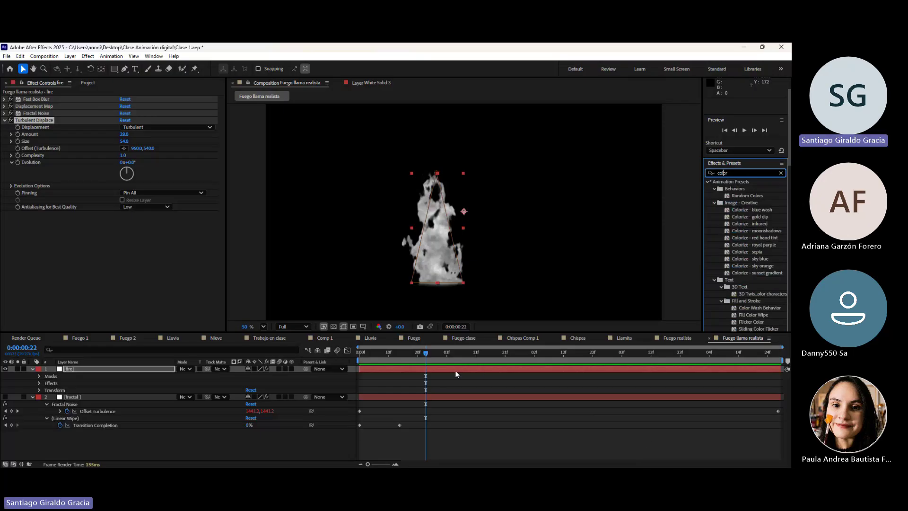
{"action": "type", "text": "r"}
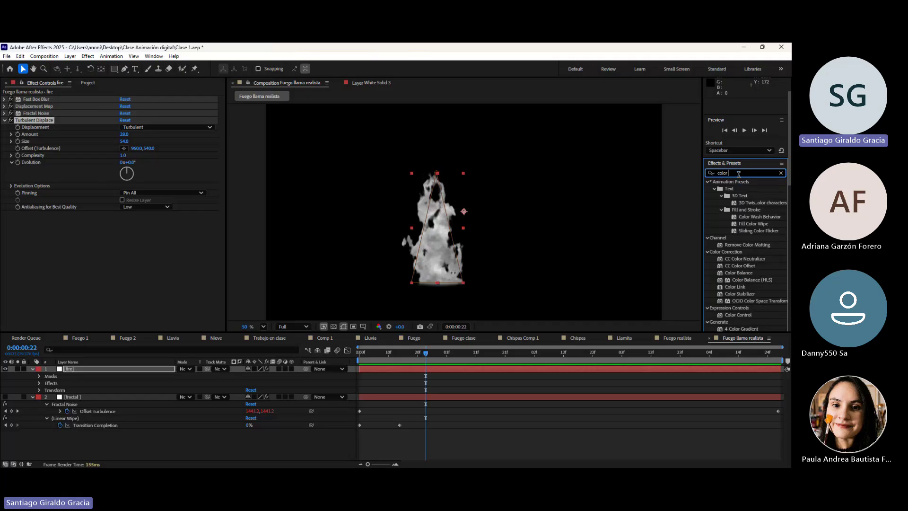
{"action": "type", "text": "off"}
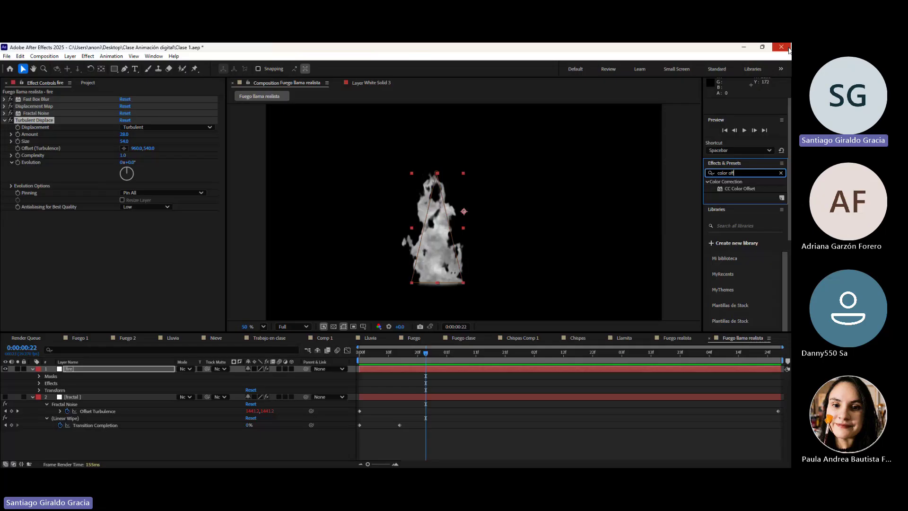
{"action": "left_click", "coordinate": [734, 191]}
{"action": "left_click", "coordinate": [736, 189]}
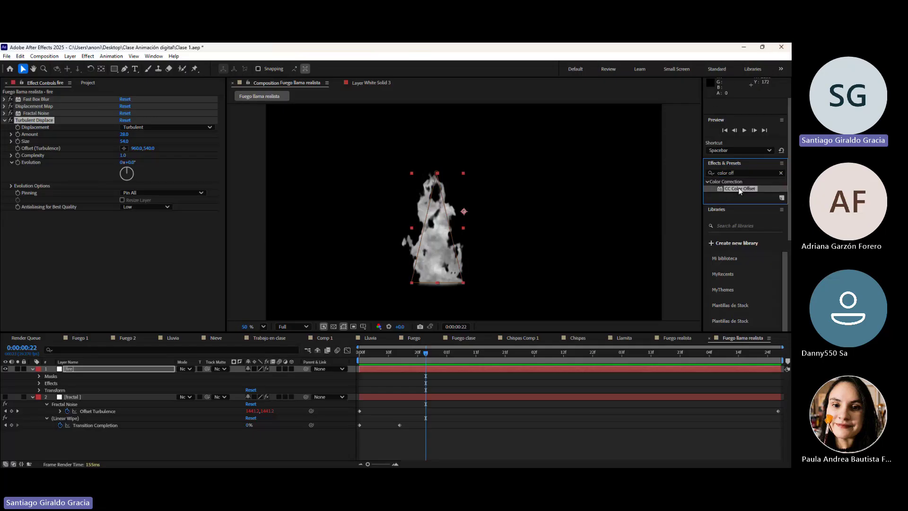
{"action": "left_click_drag", "start_coordinate": [740, 191], "coordinate": [105, 235]}
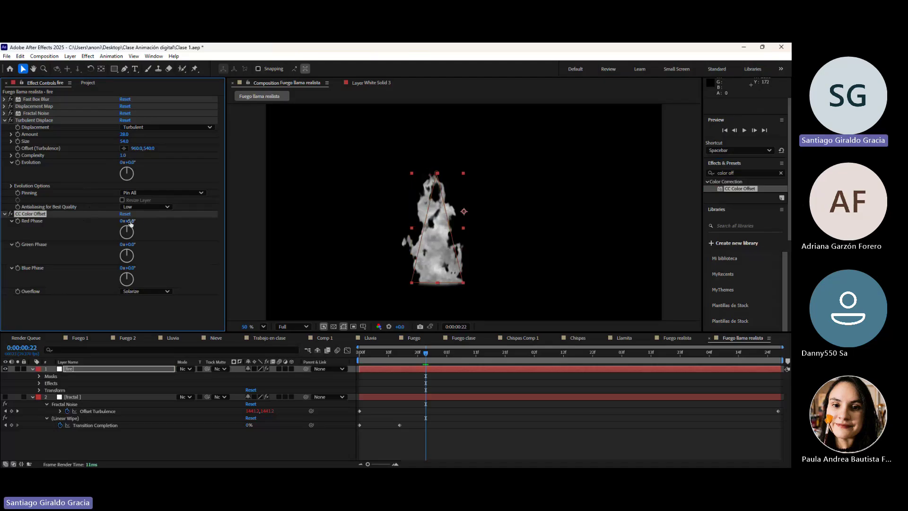
Set CC Color Offset's Red Phase to 100°, Green Phase to -70°, Blue Phase to 162° and Overflow to Polarize
{"action": "left_click_drag", "start_coordinate": [131, 223], "coordinate": [179, 229]}
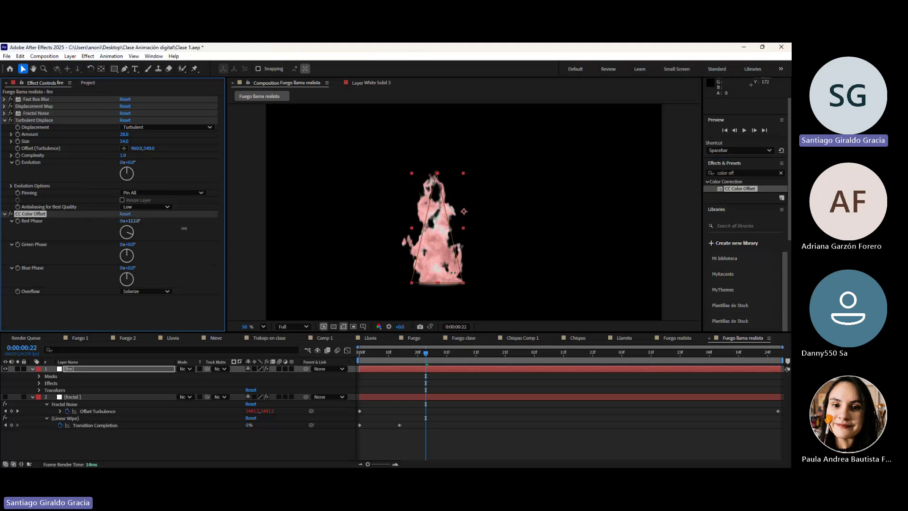
{"action": "left_click_drag", "start_coordinate": [184, 228], "coordinate": [180, 229]}
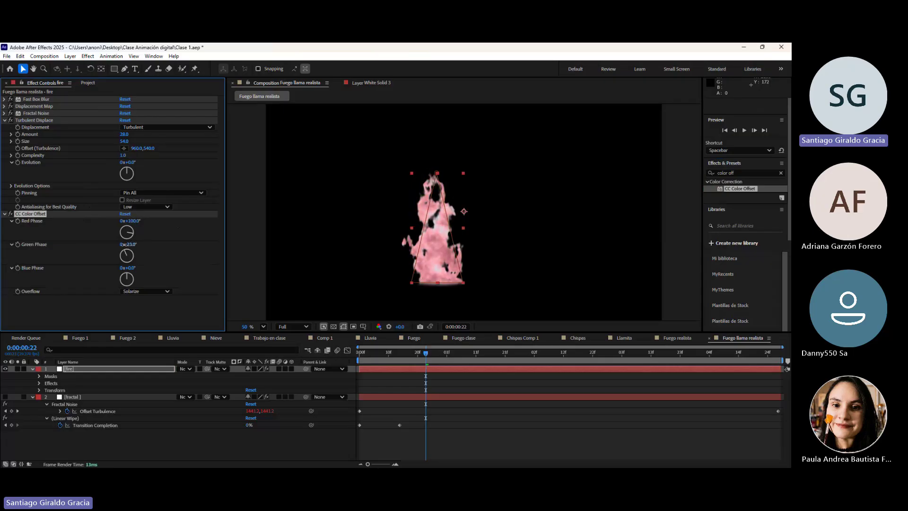
{"action": "mouse_move", "coordinate": [126, 245]}
{"action": "left_mouse_down"}
{"action": "mouse_move", "coordinate": [99, 255]}
{"action": "mouse_move", "coordinate": [113, 253]}
{"action": "left_mouse_up"}
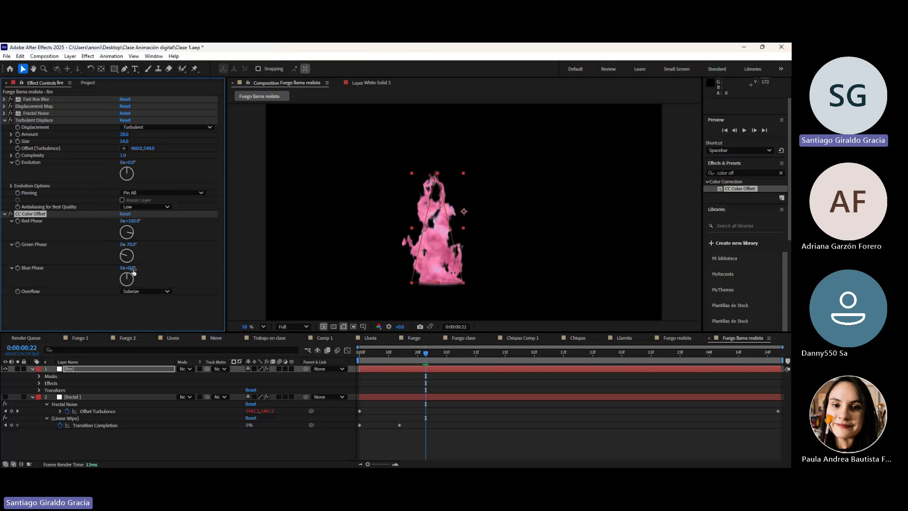
{"action": "left_click_drag", "start_coordinate": [133, 272], "coordinate": [203, 271]}
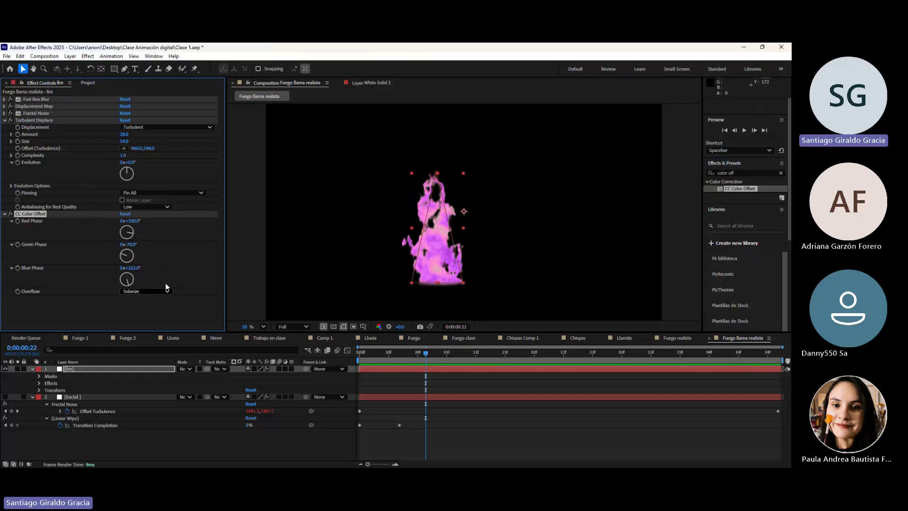
{"action": "left_click", "coordinate": [147, 291]}
{"action": "left_click", "coordinate": [155, 320]}
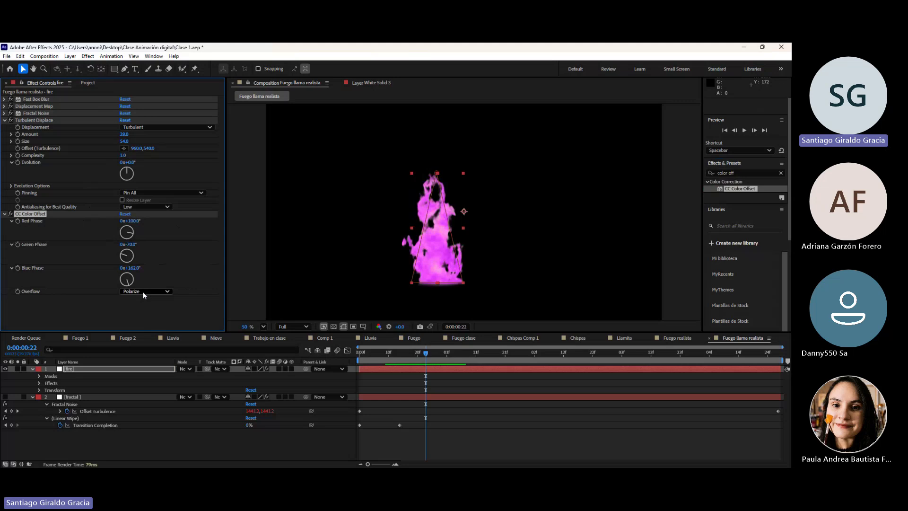
Check the CC Color Offset and Turbulent Displace settings of the Fire solid layer in Fuego 2 and return to Fuego llama realista
{"action": "left_click", "coordinate": [127, 339]}
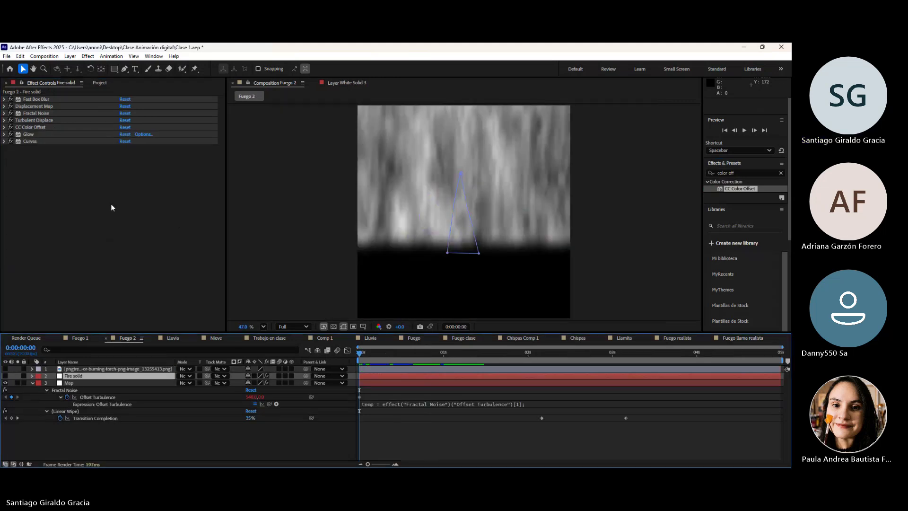
{"action": "left_click", "coordinate": [99, 375]}
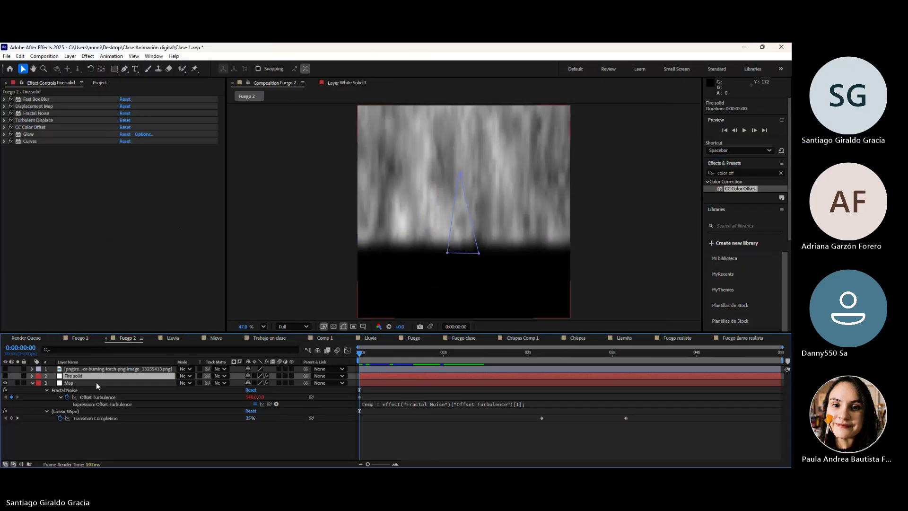
{"action": "left_click", "coordinate": [1, 130]}
{"action": "left_click", "coordinate": [3, 128]}
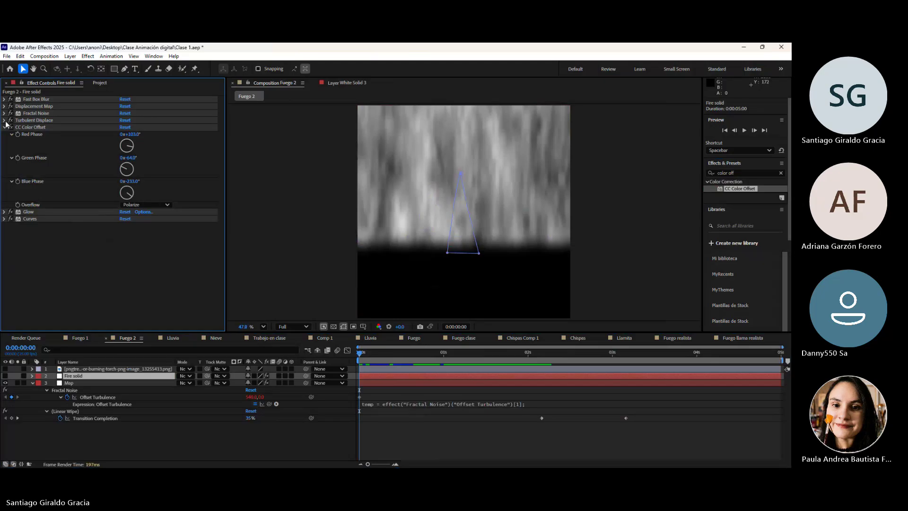
{"action": "left_click", "coordinate": [5, 121]}
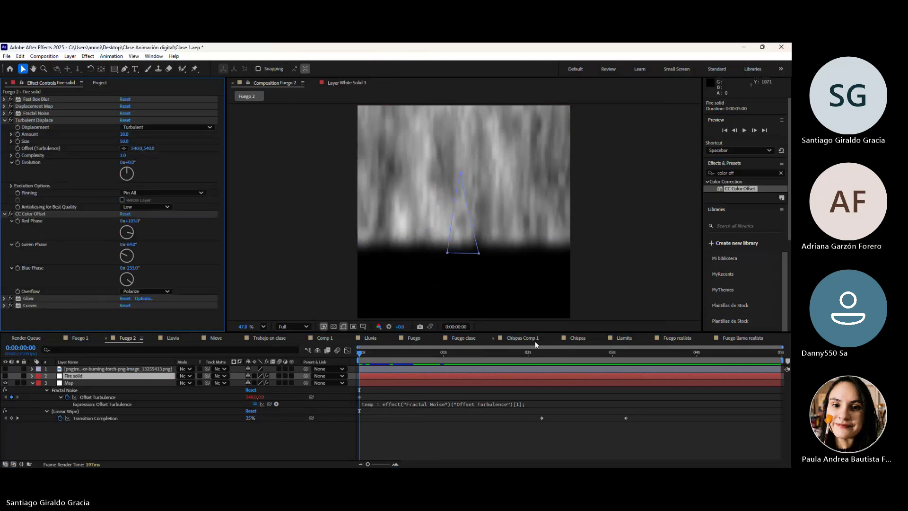
{"action": "left_click", "coordinate": [757, 337]}
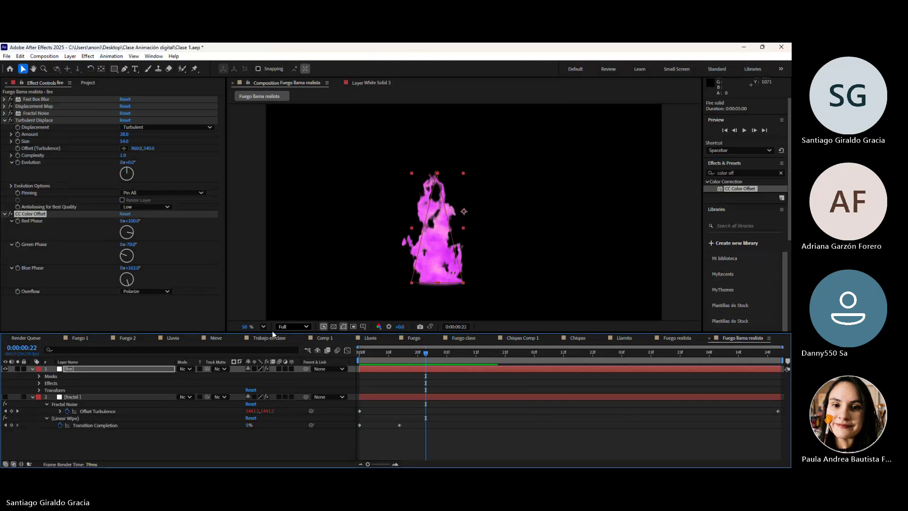
Search the effects for "glow" and add the Stylize Glow effect to the fire layer
{"action": "left_click", "coordinate": [152, 311]}
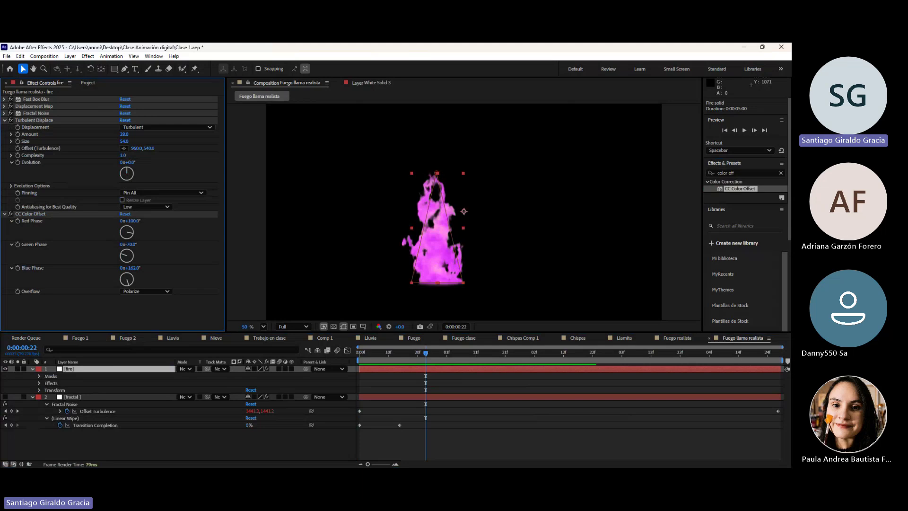
{"action": "left_click", "coordinate": [737, 174]}
{"action": "key", "text": "ctrl+a"}
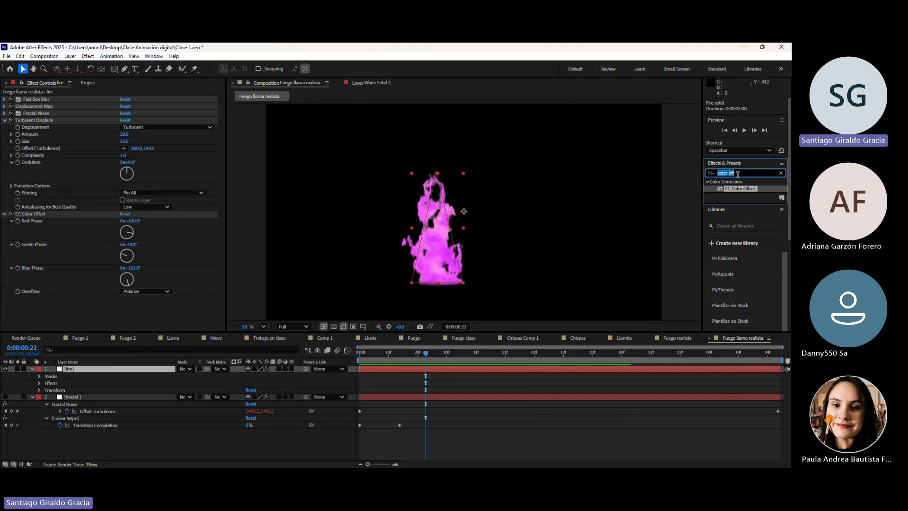
{"action": "type", "text": "glow"}
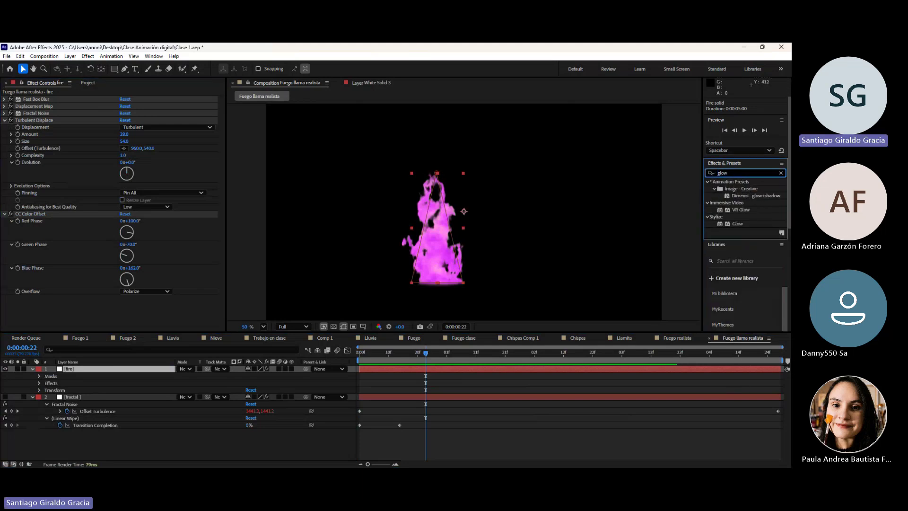
{"action": "left_click", "coordinate": [742, 223]}
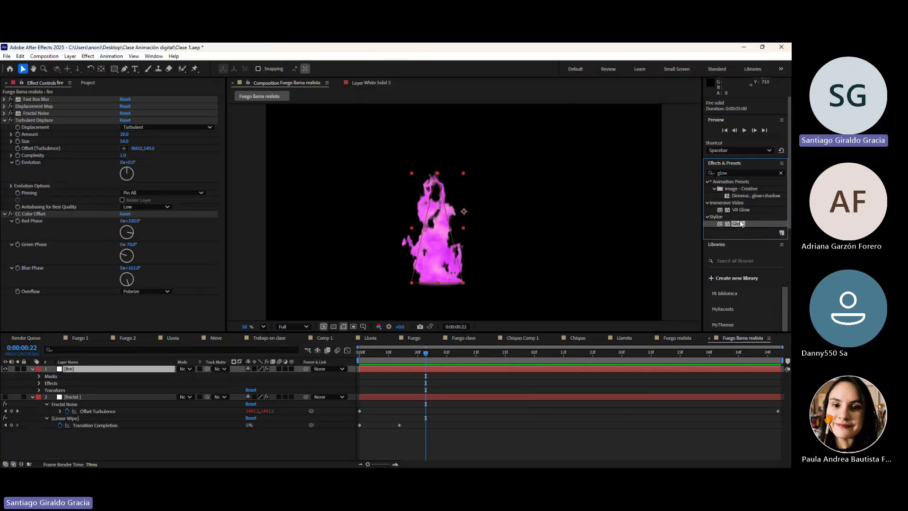
{"action": "left_click_drag", "start_coordinate": [740, 224], "coordinate": [114, 369]}
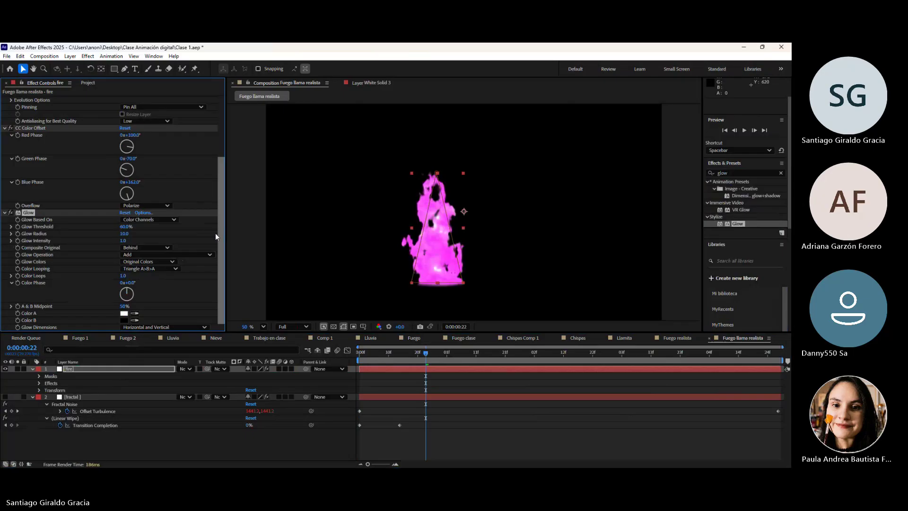
{"action": "left_click", "coordinate": [230, 220]}
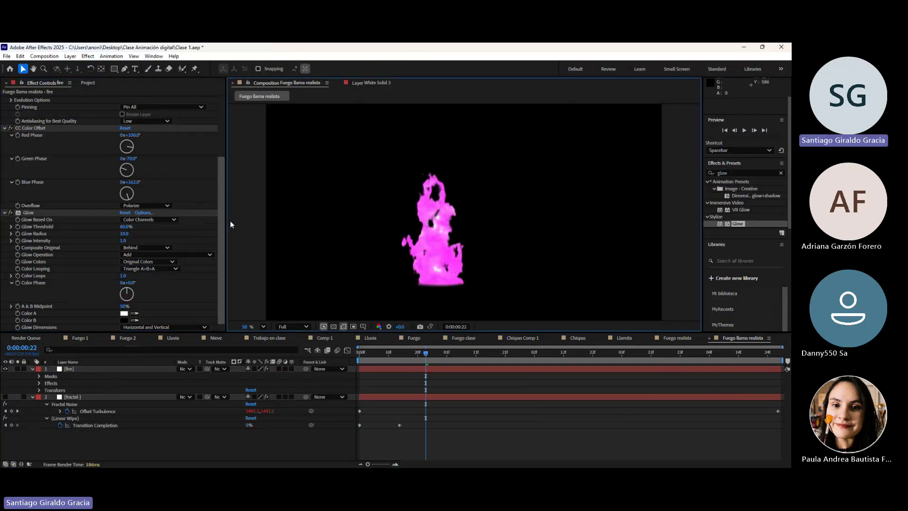
Set the Glow effect's Threshold to 71%, Radius to 97 and Intensity to 1.6
{"action": "left_click_drag", "start_coordinate": [126, 226], "coordinate": [143, 233]}
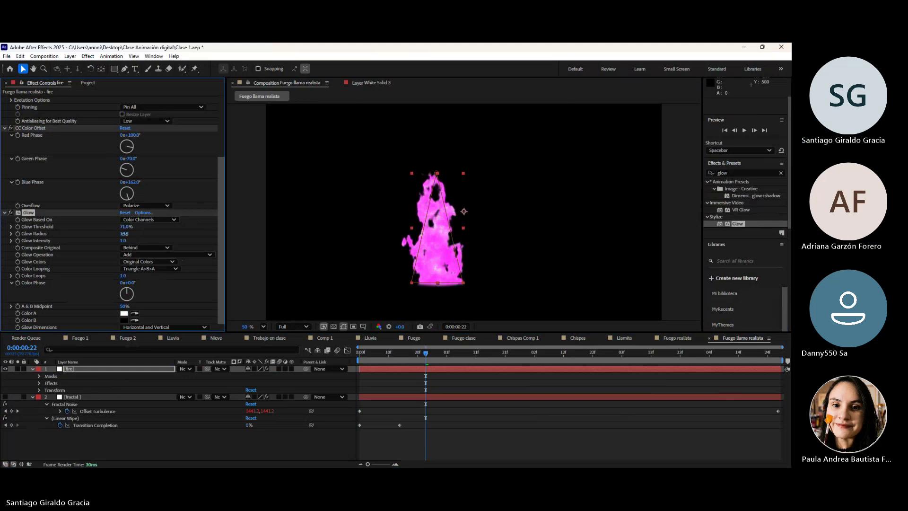
{"action": "left_click_drag", "start_coordinate": [124, 233], "coordinate": [182, 254]}
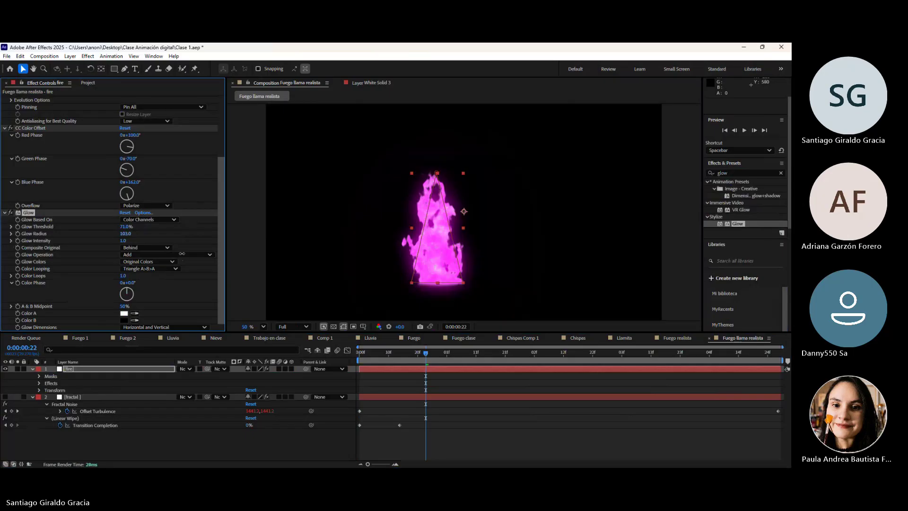
{"action": "left_click_drag", "start_coordinate": [181, 254], "coordinate": [194, 254]}
{"action": "left_click_drag", "start_coordinate": [124, 234], "coordinate": [125, 242]}
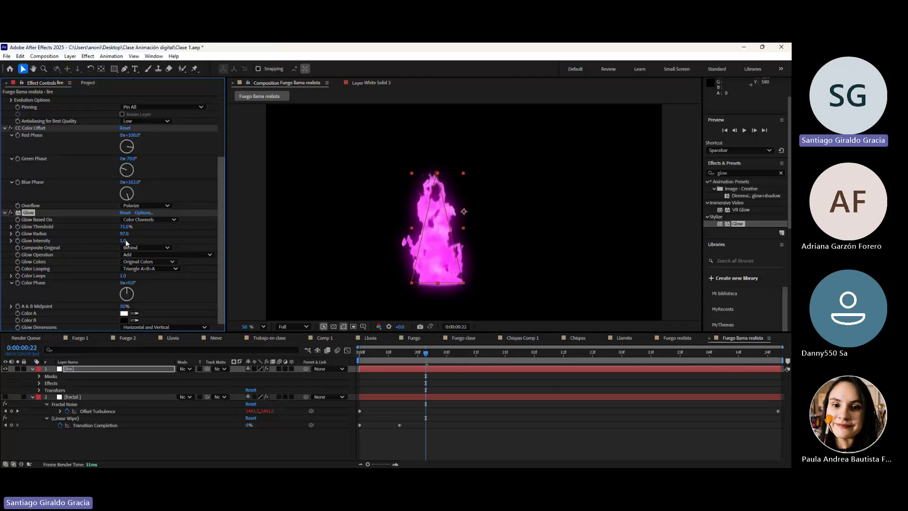
{"action": "left_click_drag", "start_coordinate": [125, 241], "coordinate": [336, 240]}
{"action": "left_click_drag", "start_coordinate": [242, 240], "coordinate": [125, 254]}
Try the Multiply glow operation on the fire layer and switch it to Normal
{"action": "left_click", "coordinate": [173, 254]}
{"action": "left_click", "coordinate": [172, 271]}
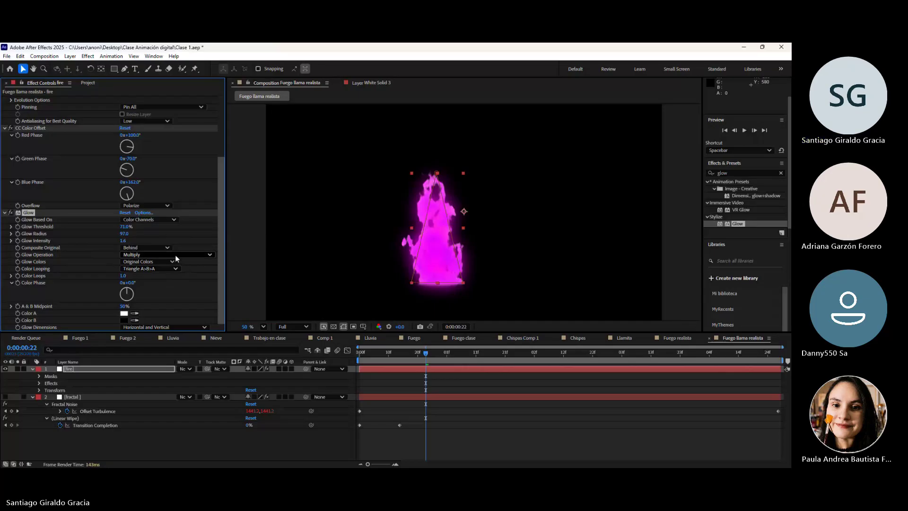
{"action": "left_click", "coordinate": [179, 254]}
{"action": "left_click", "coordinate": [177, 252]}
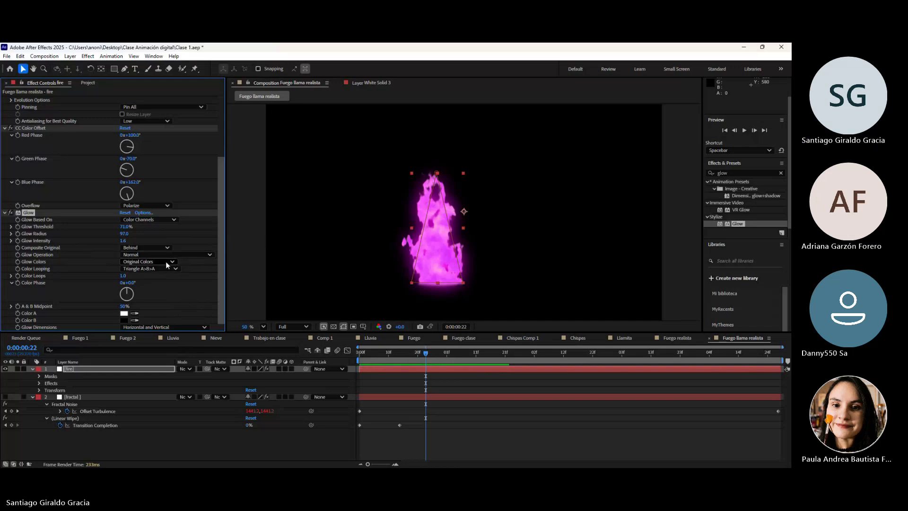
Try the A & B Colors option for the Glow effect's Glow Colors and switch it back to Original Colors
{"action": "left_click", "coordinate": [161, 281]}
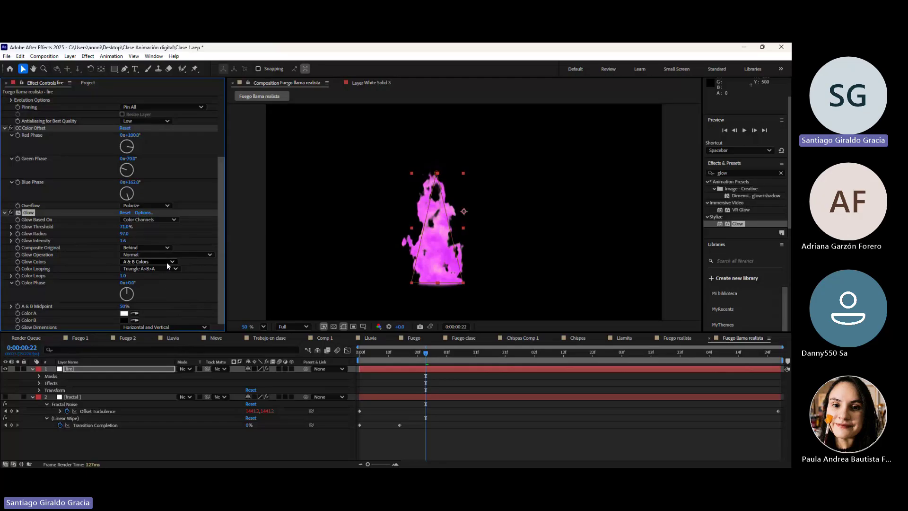
{"action": "left_click", "coordinate": [160, 287]}
{"action": "left_click", "coordinate": [158, 269]}
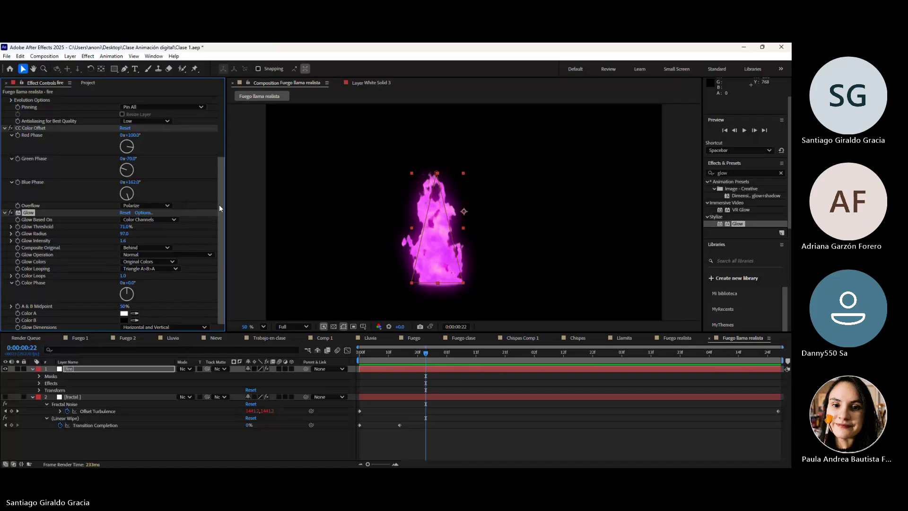
Try blue flame tones by shifting the CC Color Offset Red Phase to -113°, Green Phase to -59° and Blue Phase to 111°
{"action": "left_click_drag", "start_coordinate": [219, 205], "coordinate": [220, 153]}
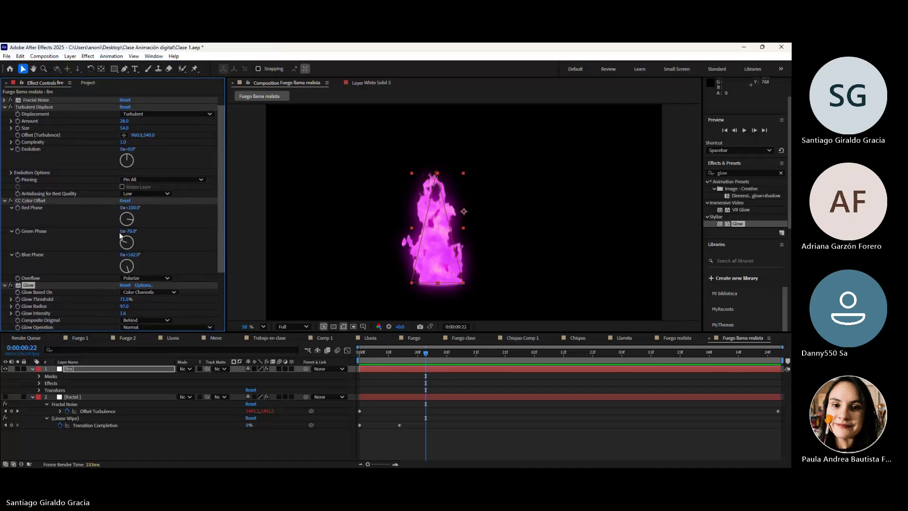
{"action": "left_click_drag", "start_coordinate": [134, 211], "coordinate": [52, 221]}
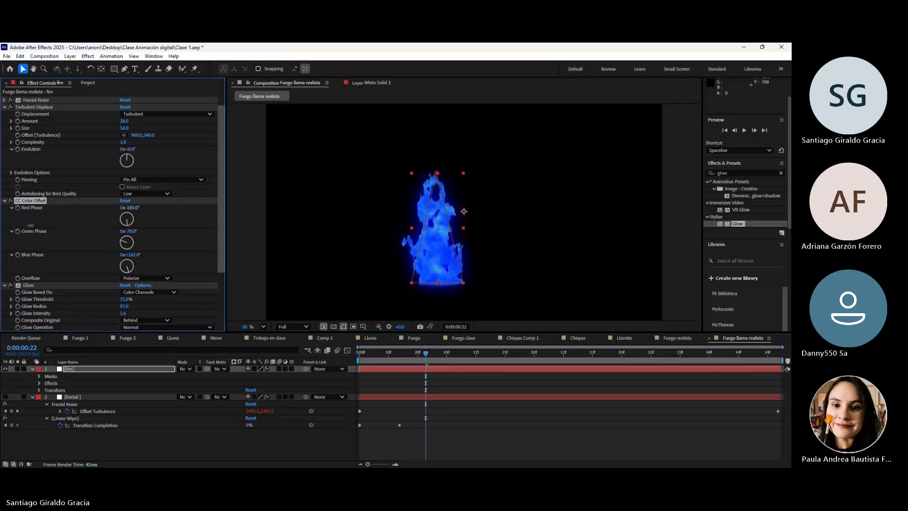
{"action": "mouse_move", "coordinate": [128, 219]}
{"action": "left_mouse_down"}
{"action": "mouse_move", "coordinate": [118, 210]}
{"action": "mouse_move", "coordinate": [134, 213]}
{"action": "mouse_move", "coordinate": [139, 224]}
{"action": "mouse_move", "coordinate": [125, 229]}
{"action": "left_mouse_up"}
{"action": "left_click_drag", "start_coordinate": [109, 229], "coordinate": [107, 220]}
{"action": "left_click_drag", "start_coordinate": [128, 231], "coordinate": [112, 258]}
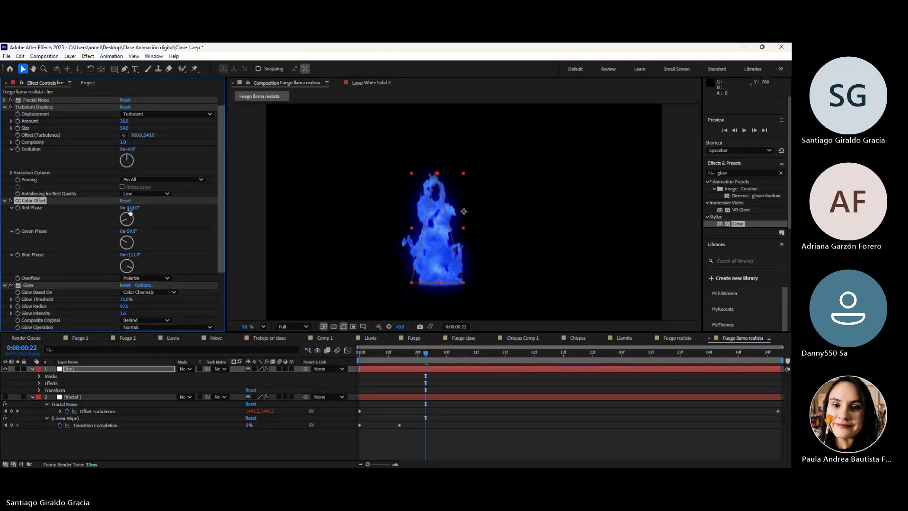
Color the flame orange by setting CC Color Offset's Red Phase to 31°, Green Phase to -68° and Blue Phase to -299°
{"action": "left_click_drag", "start_coordinate": [138, 206], "coordinate": [184, 232]}
{"action": "left_click_drag", "start_coordinate": [127, 232], "coordinate": [30, 272]}
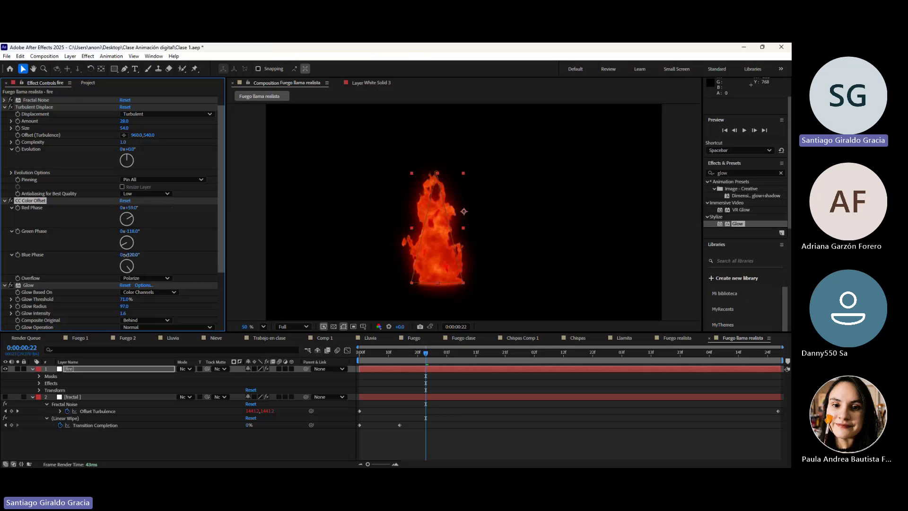
{"action": "left_click_drag", "start_coordinate": [126, 254], "coordinate": [108, 257]}
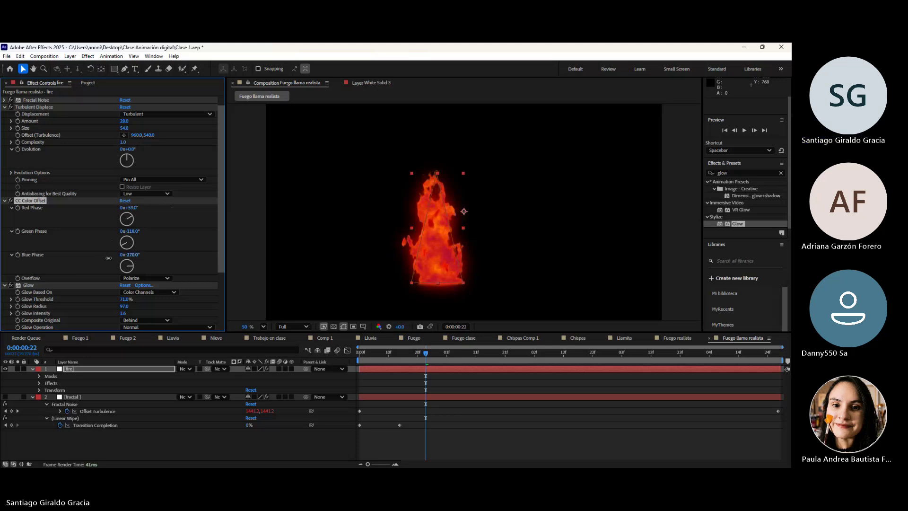
{"action": "left_click_drag", "start_coordinate": [138, 231], "coordinate": [160, 231]}
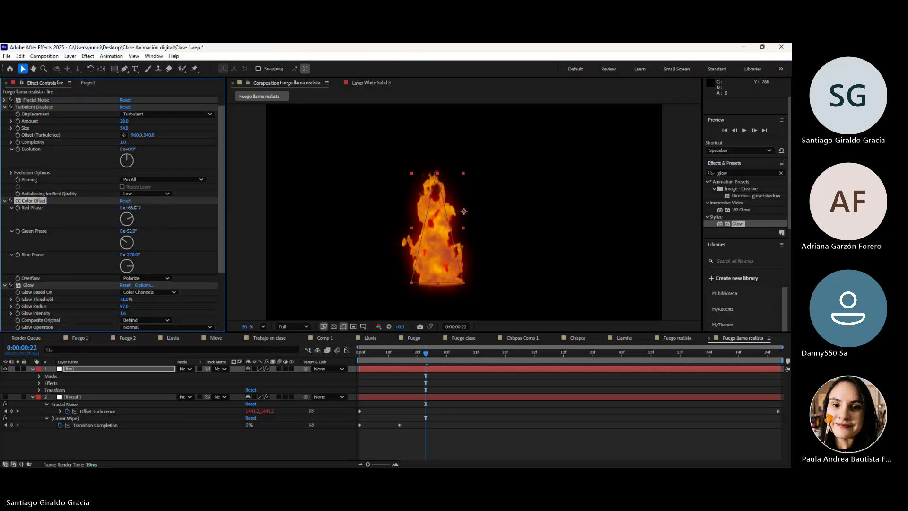
{"action": "left_click_drag", "start_coordinate": [137, 207], "coordinate": [139, 254]}
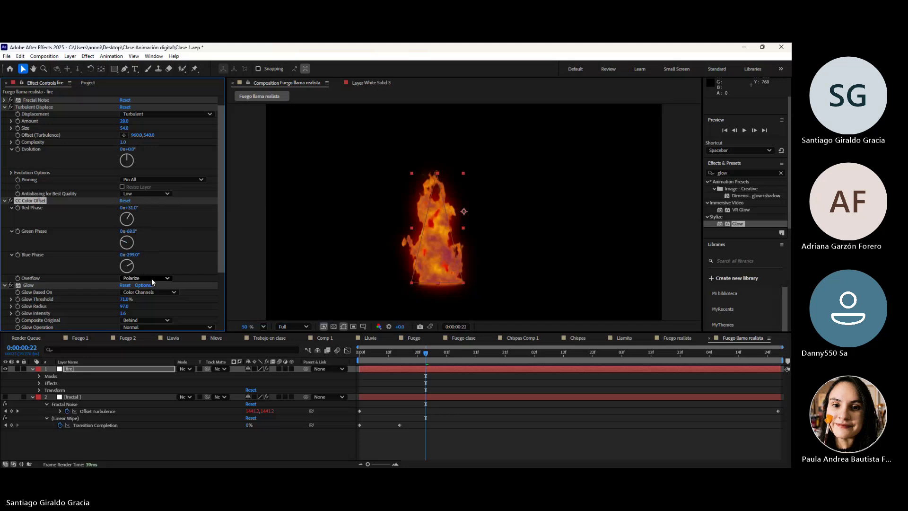
Try the Solarize overflow mode for CC Color Offset and undo the change
{"action": "left_click", "coordinate": [145, 278]}
{"action": "left_click", "coordinate": [137, 270]}
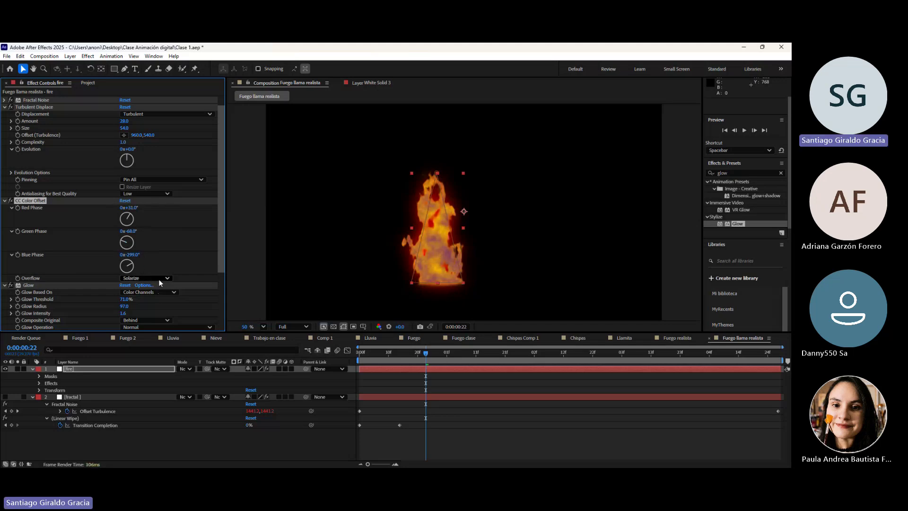
{"action": "key", "text": "ctrl+z"}
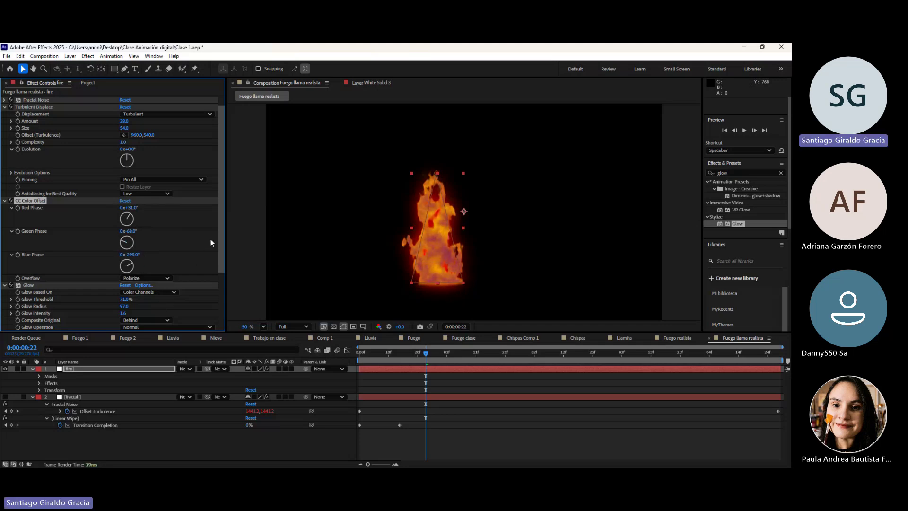
Collapse the Glow, CC Color Offset and Turbulent Displace settings of the fire layer and deselect the effects
{"action": "scroll", "coordinate": [211, 239], "scroll_direction": "down", "scroll_amount": 3}
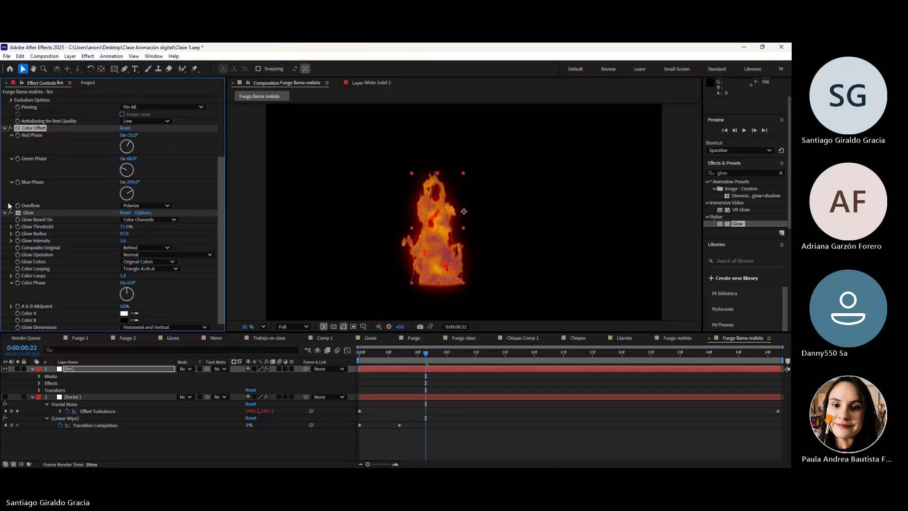
{"action": "scroll", "coordinate": [12, 177], "scroll_direction": "up", "scroll_amount": 3}
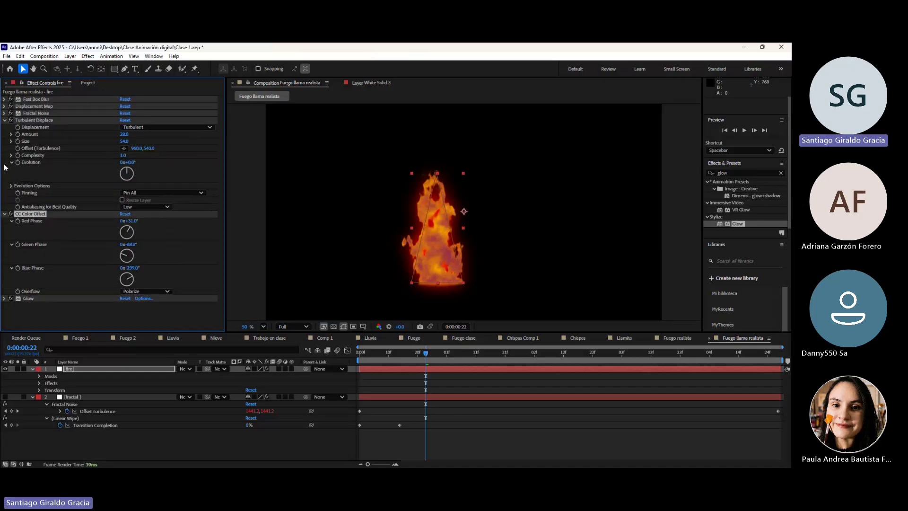
{"action": "left_click", "coordinate": [5, 213]}
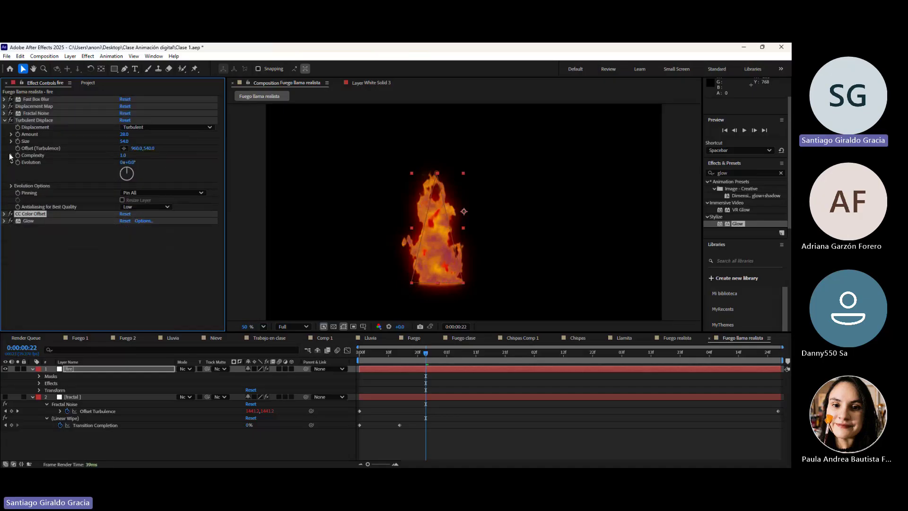
{"action": "left_click", "coordinate": [4, 122]}
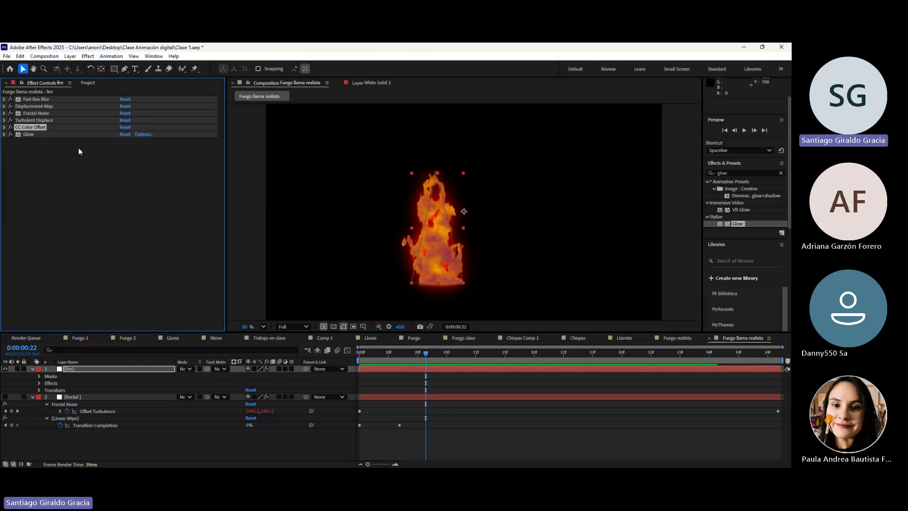
{"action": "left_click", "coordinate": [69, 169]}
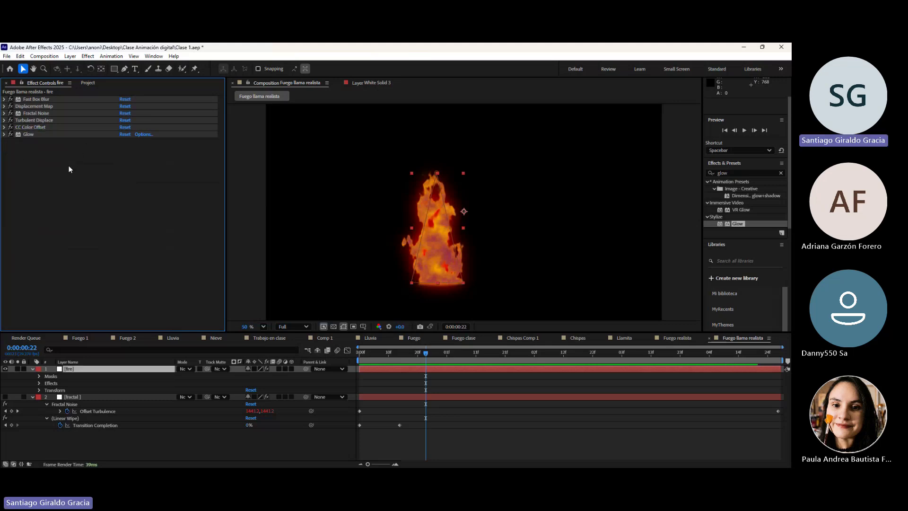
Search the effects for "curve" and add the Color Correction Curves effect to the fire layer after Glow
{"action": "double_click", "coordinate": [739, 172]}
{"action": "type", "text": "cu"}
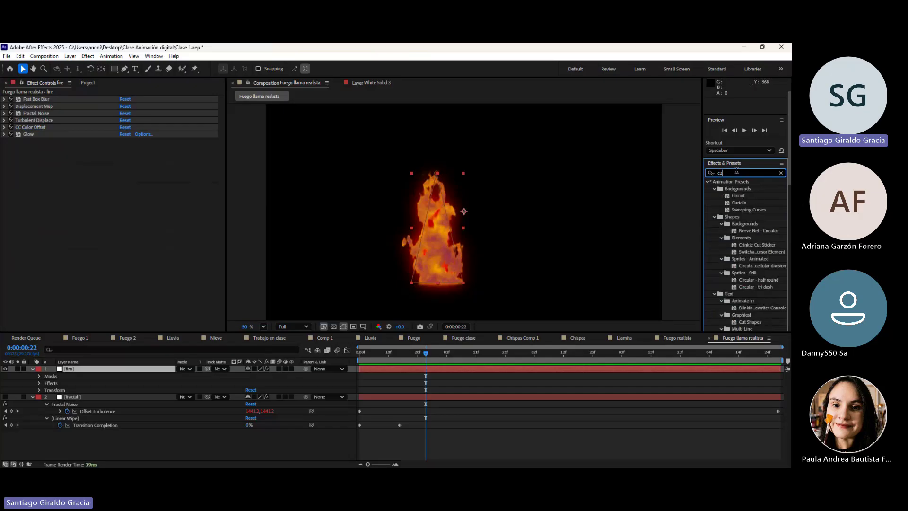
{"action": "type", "text": "r"}
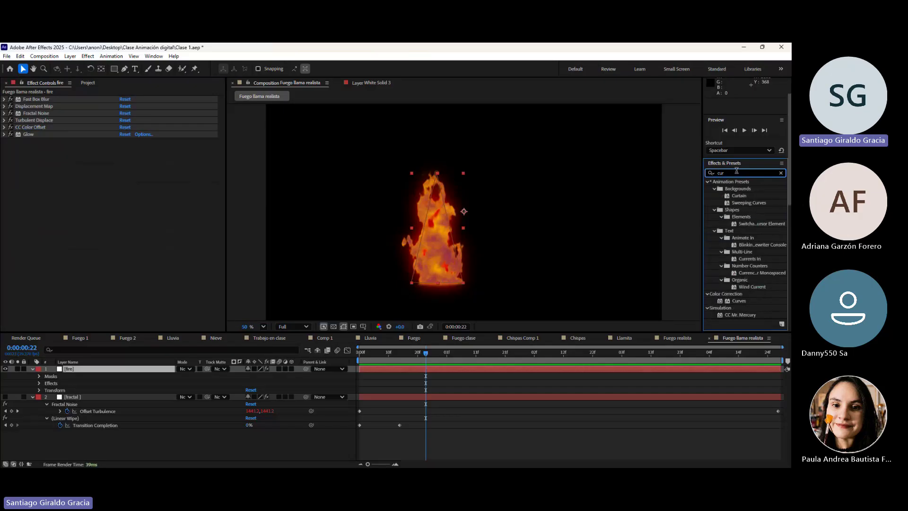
{"action": "type", "text": "ve"}
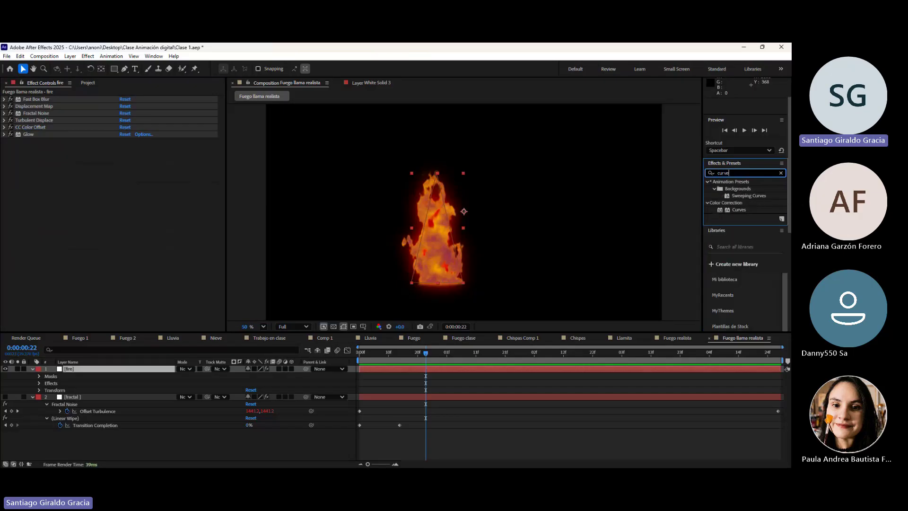
{"action": "left_click", "coordinate": [731, 210]}
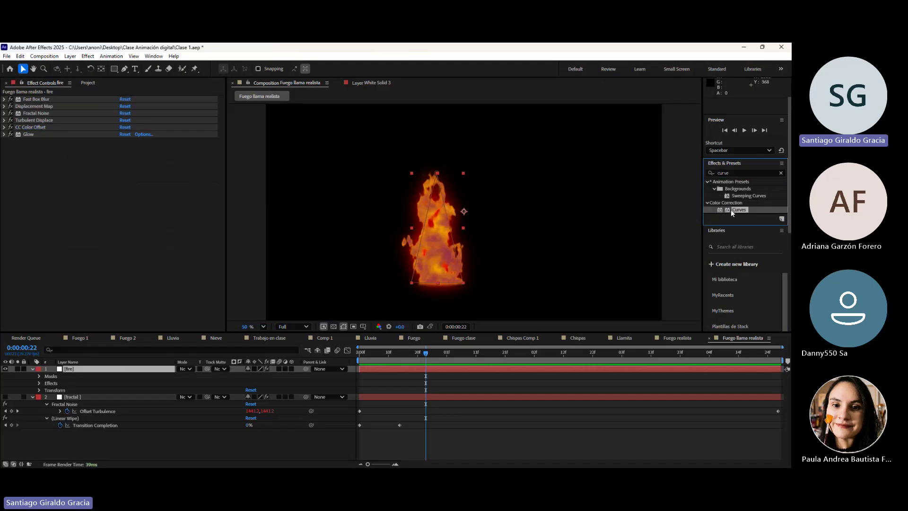
{"action": "left_click_drag", "start_coordinate": [730, 210], "coordinate": [73, 171]}
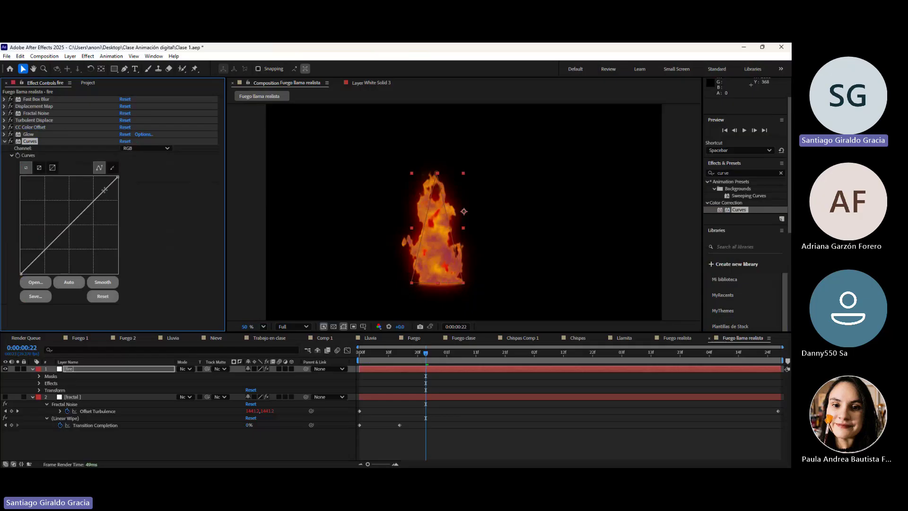
Shape the RGB curve into a slight S by raising the highlights and lowering the shadows, and preview the flame animation
{"action": "mouse_move", "coordinate": [96, 203]}
{"action": "left_mouse_down"}
{"action": "mouse_move", "coordinate": [89, 187]}
{"action": "mouse_move", "coordinate": [86, 199]}
{"action": "left_mouse_up"}
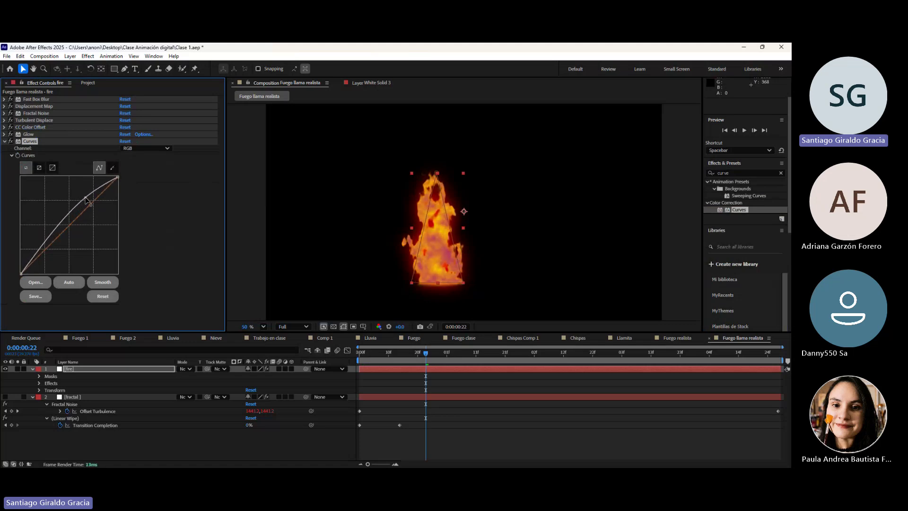
{"action": "left_click", "coordinate": [70, 218]}
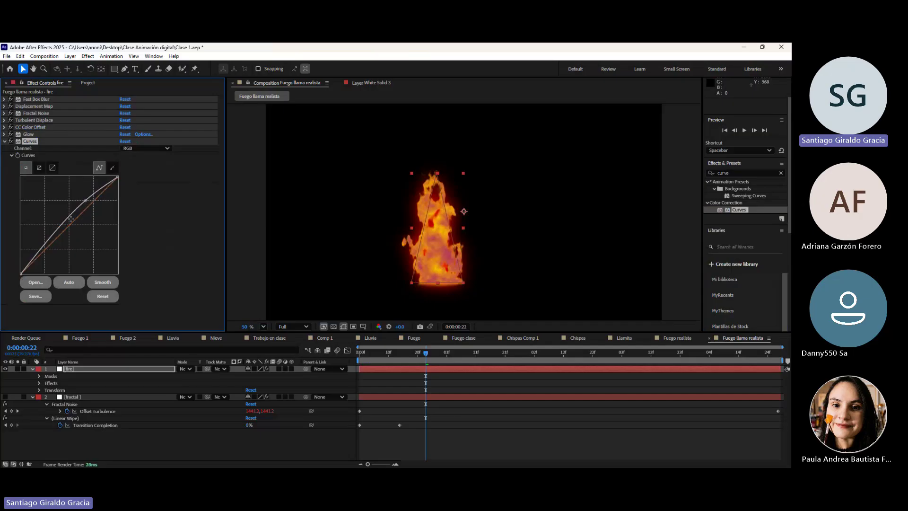
{"action": "mouse_move", "coordinate": [54, 232]}
{"action": "left_mouse_down"}
{"action": "mouse_move", "coordinate": [62, 255]}
{"action": "mouse_move", "coordinate": [59, 237]}
{"action": "left_mouse_up"}
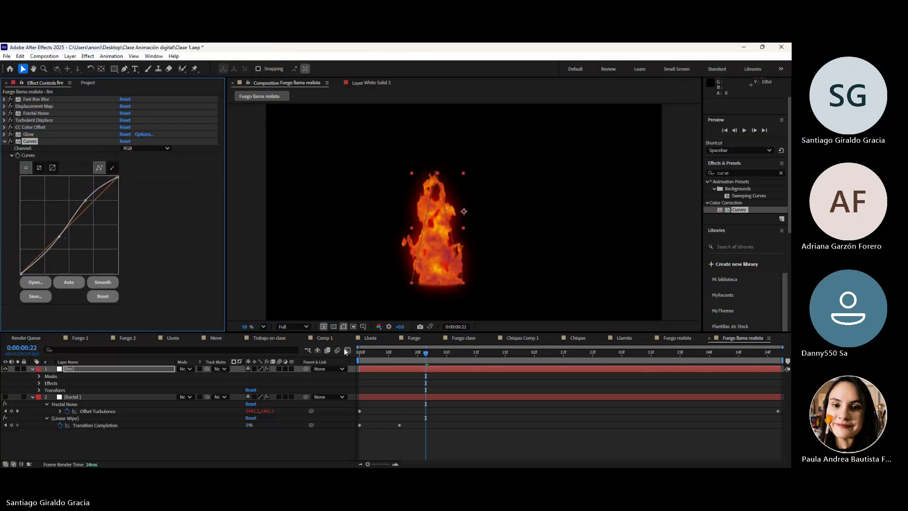
{"action": "mouse_move", "coordinate": [374, 353]}
{"action": "left_mouse_down"}
{"action": "mouse_move", "coordinate": [350, 360]}
{"action": "mouse_move", "coordinate": [406, 363]}
{"action": "left_mouse_up"}
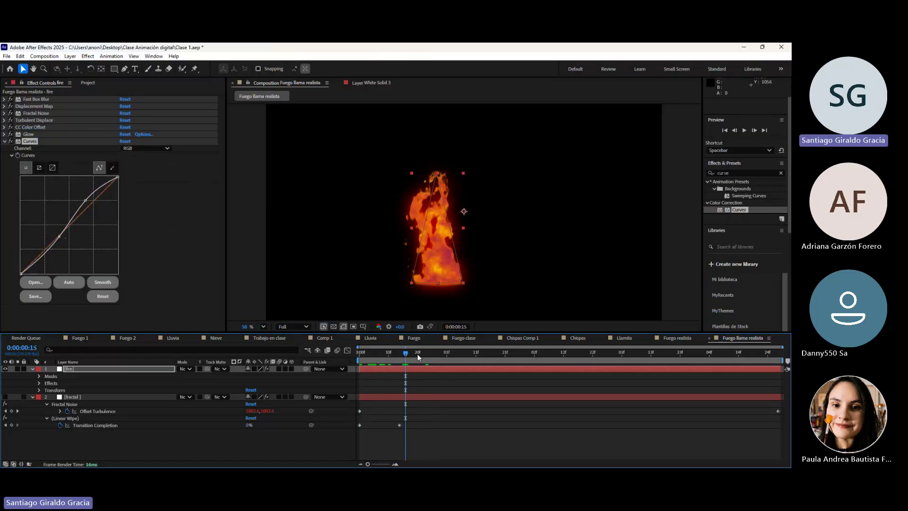
{"action": "key", "text": "space"}
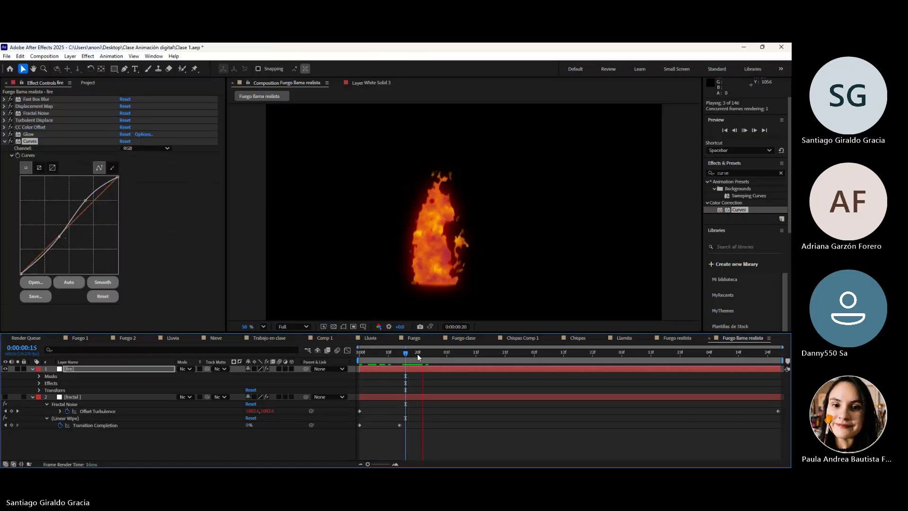
Set the fire layer's Turbulent Displace offset to about 822, 676 and its Amount to 10
{"action": "key", "text": "space"}
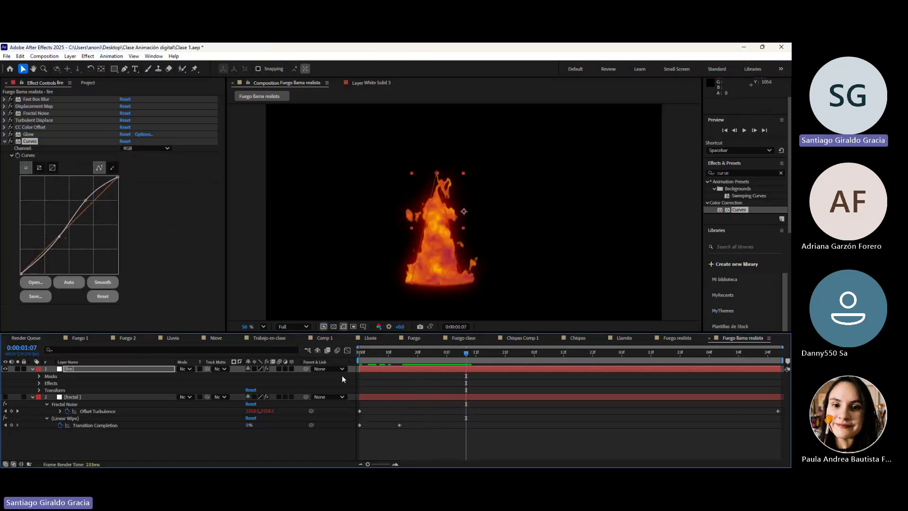
{"action": "left_click_drag", "start_coordinate": [466, 353], "coordinate": [448, 353]}
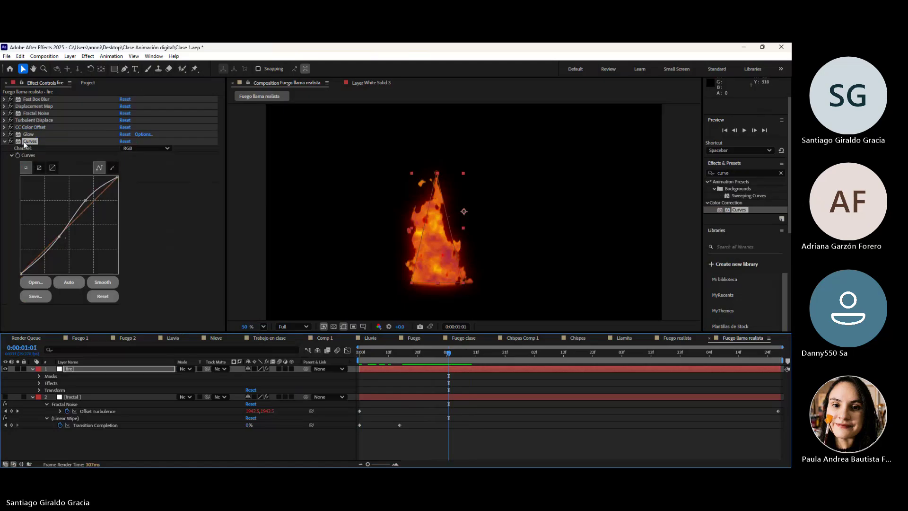
{"action": "left_click", "coordinate": [5, 142]}
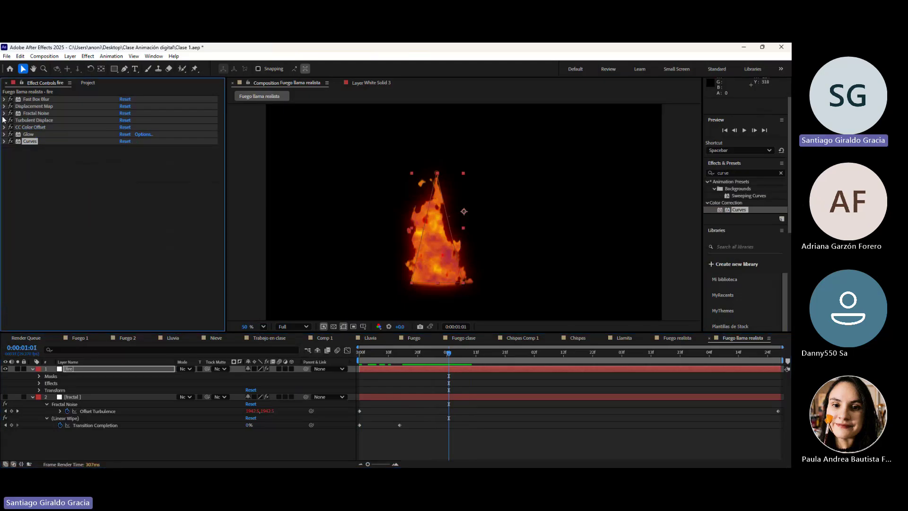
{"action": "left_click", "coordinate": [5, 120]}
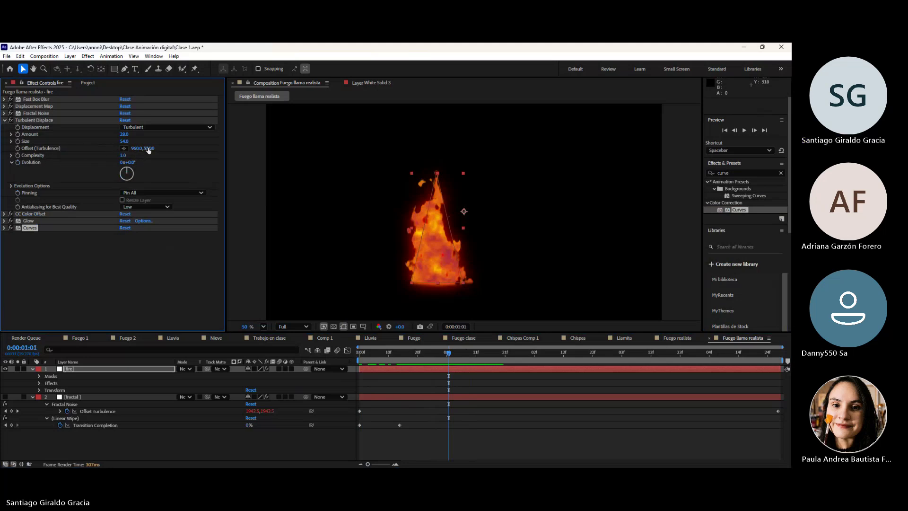
{"action": "left_click_drag", "start_coordinate": [149, 149], "coordinate": [194, 148]}
{"action": "mouse_move", "coordinate": [463, 233]}
{"action": "left_mouse_down"}
{"action": "mouse_move", "coordinate": [464, 220]}
{"action": "mouse_move", "coordinate": [453, 244]}
{"action": "mouse_move", "coordinate": [466, 232]}
{"action": "left_mouse_up"}
{"action": "left_click", "coordinate": [48, 149]}
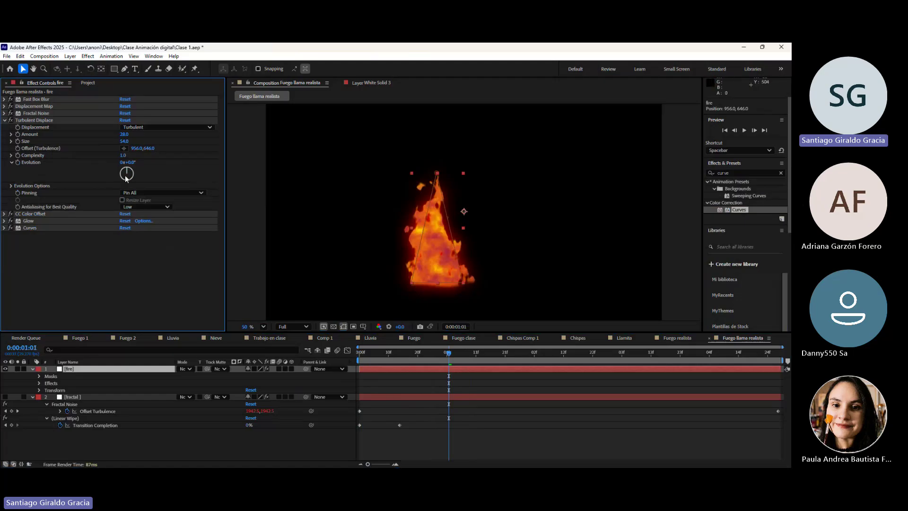
{"action": "left_click_drag", "start_coordinate": [135, 152], "coordinate": [141, 152]}
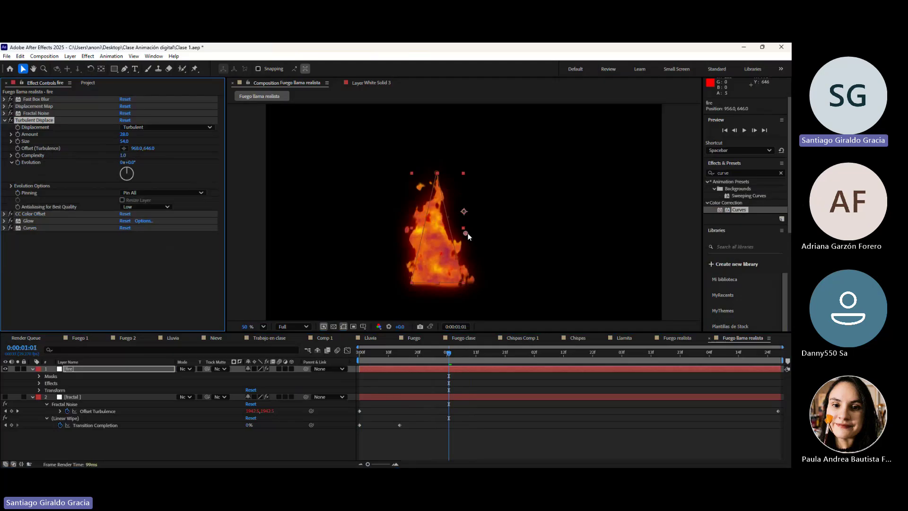
{"action": "left_click_drag", "start_coordinate": [467, 235], "coordinate": [438, 239]}
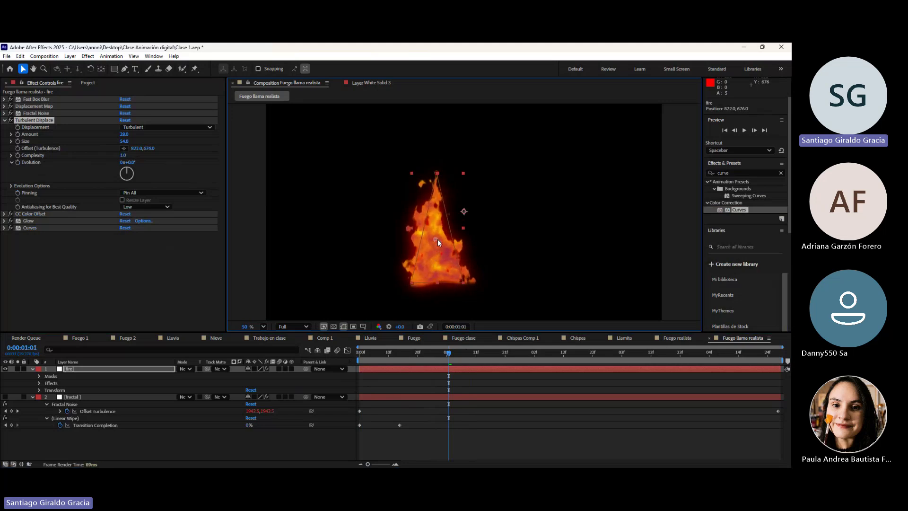
{"action": "mouse_move", "coordinate": [125, 134]}
{"action": "left_mouse_down"}
{"action": "mouse_move", "coordinate": [154, 132]}
{"action": "mouse_move", "coordinate": [116, 134]}
{"action": "mouse_move", "coordinate": [106, 144]}
{"action": "mouse_move", "coordinate": [118, 145]}
{"action": "left_mouse_up"}
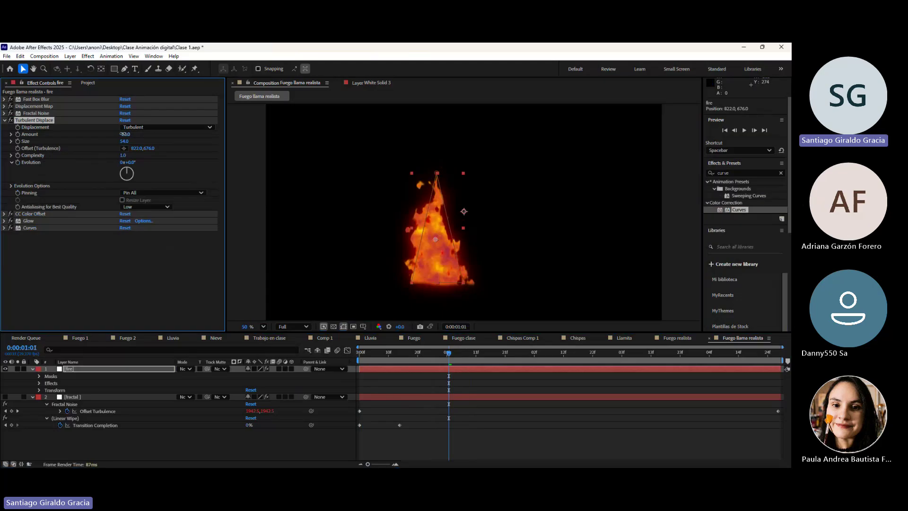
{"action": "left_click_drag", "start_coordinate": [122, 133], "coordinate": [134, 134]}
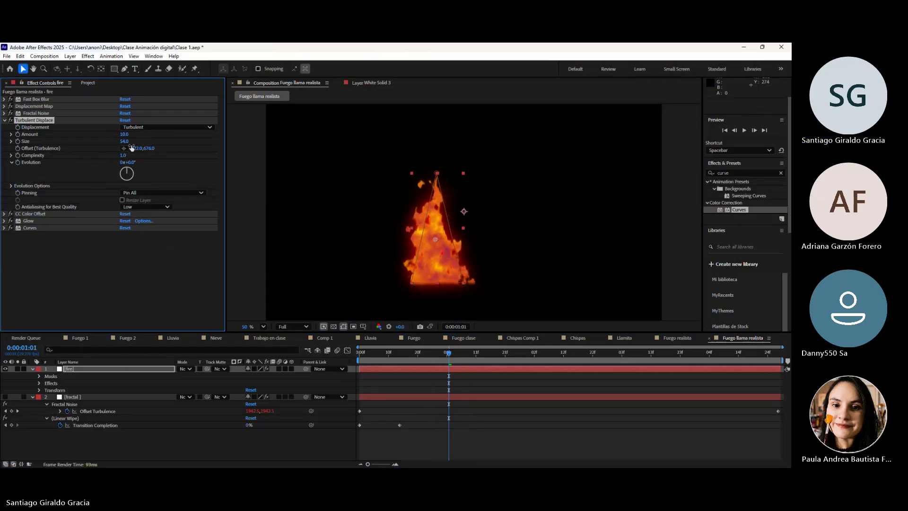
Set the fire layer's Fast Box Blur to a blur radius of 31 with 3 iterations
{"action": "left_click", "coordinate": [4, 100]}
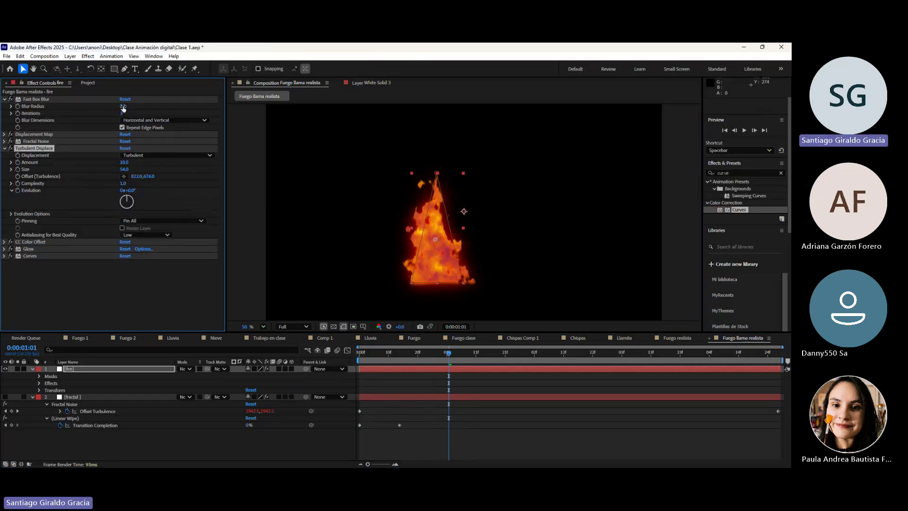
{"action": "left_click_drag", "start_coordinate": [123, 108], "coordinate": [135, 112]}
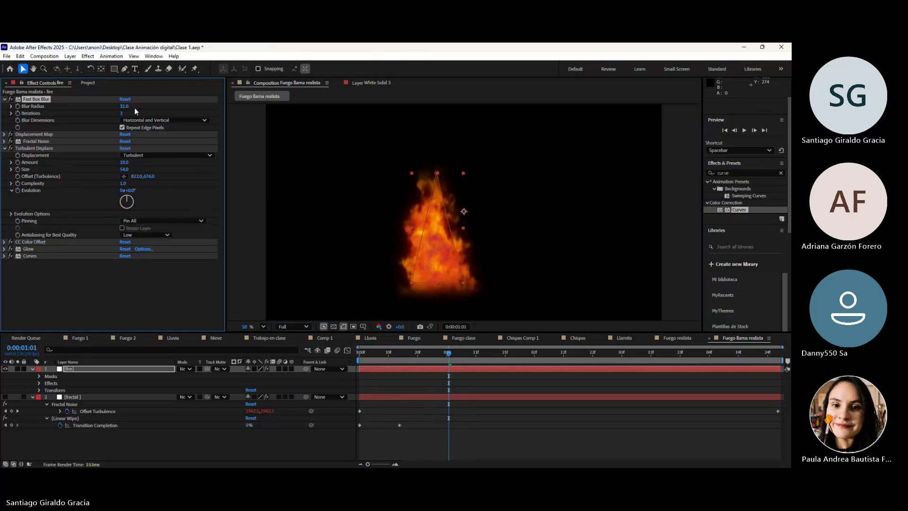
{"action": "left_click_drag", "start_coordinate": [121, 113], "coordinate": [108, 116]}
{"action": "left_click", "coordinate": [11, 113]}
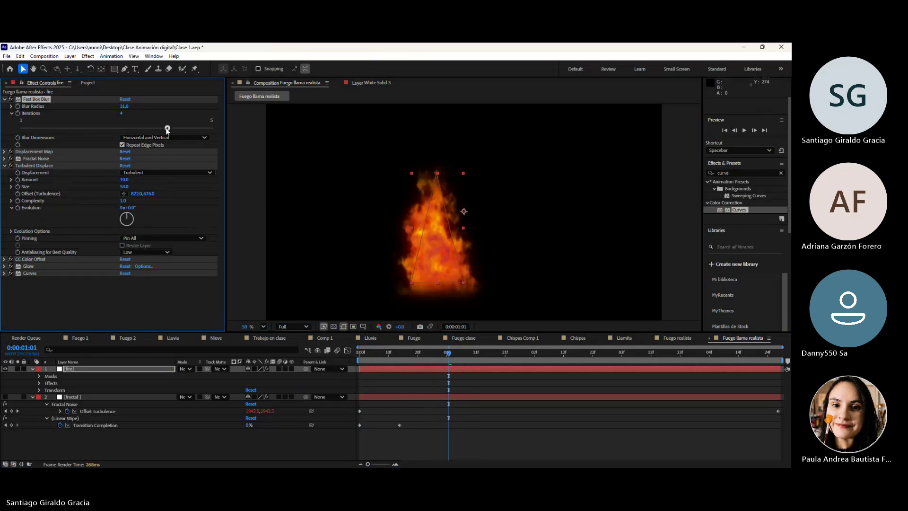
{"action": "left_click_drag", "start_coordinate": [167, 131], "coordinate": [131, 127]}
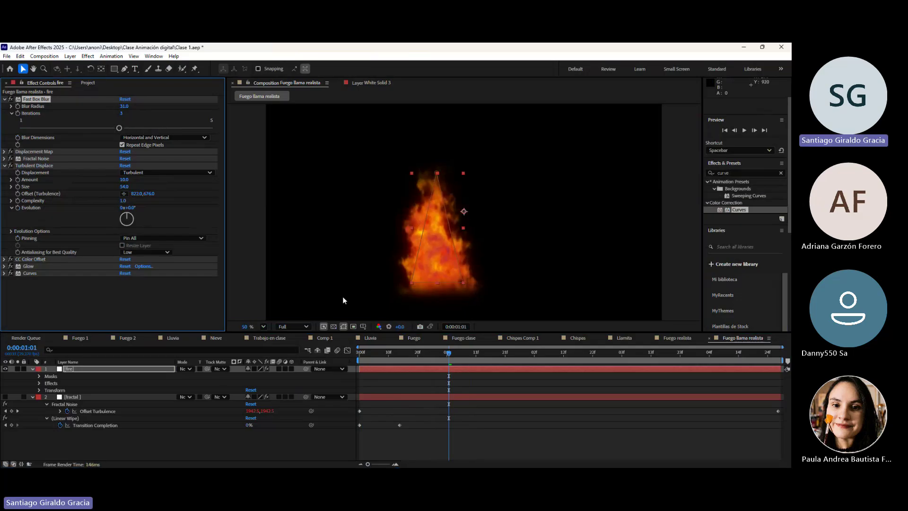
Preview the blurred flame animation and inspect its shape up to about 0:00:02:18
{"action": "left_click_drag", "start_coordinate": [369, 354], "coordinate": [402, 354]}
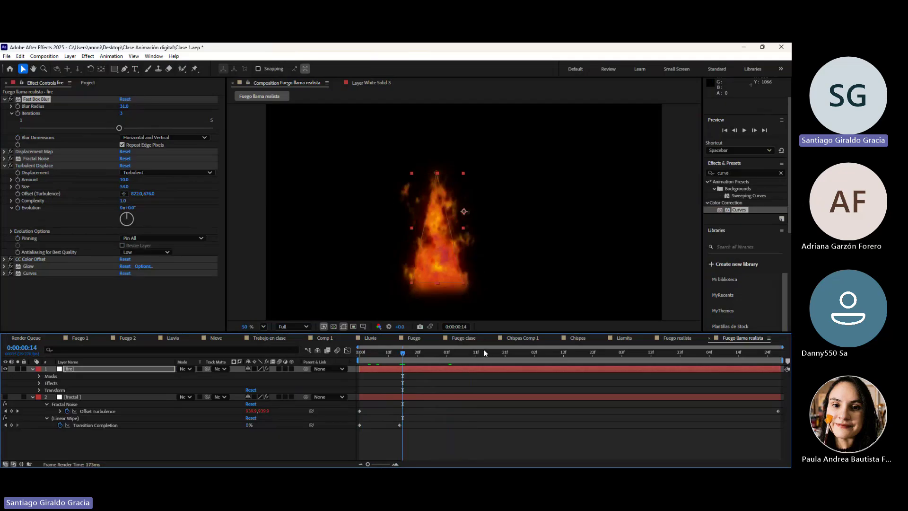
{"action": "key", "text": "space"}
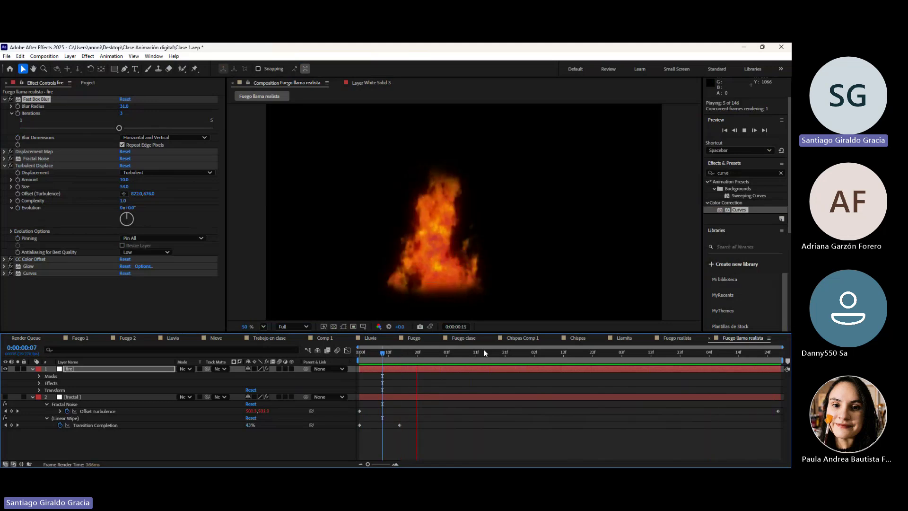
{"action": "key", "text": "space"}
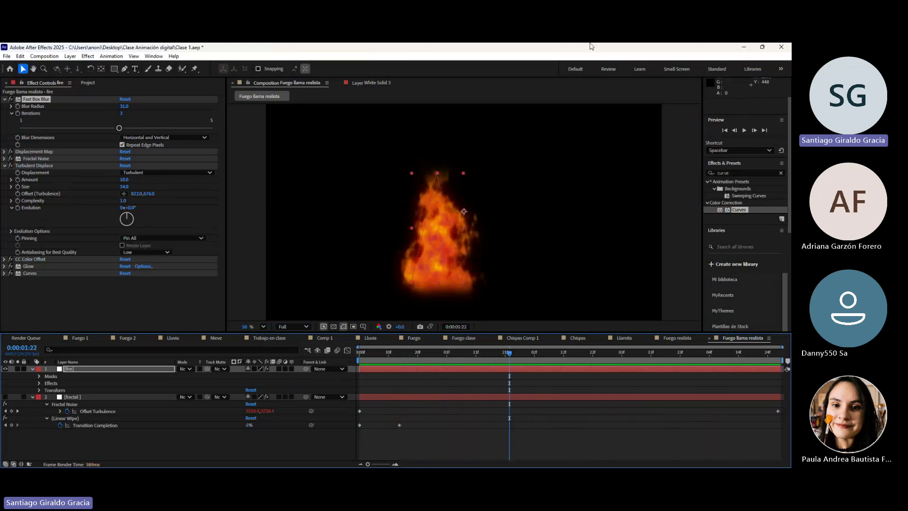
{"action": "left_click_drag", "start_coordinate": [507, 353], "coordinate": [583, 354]}
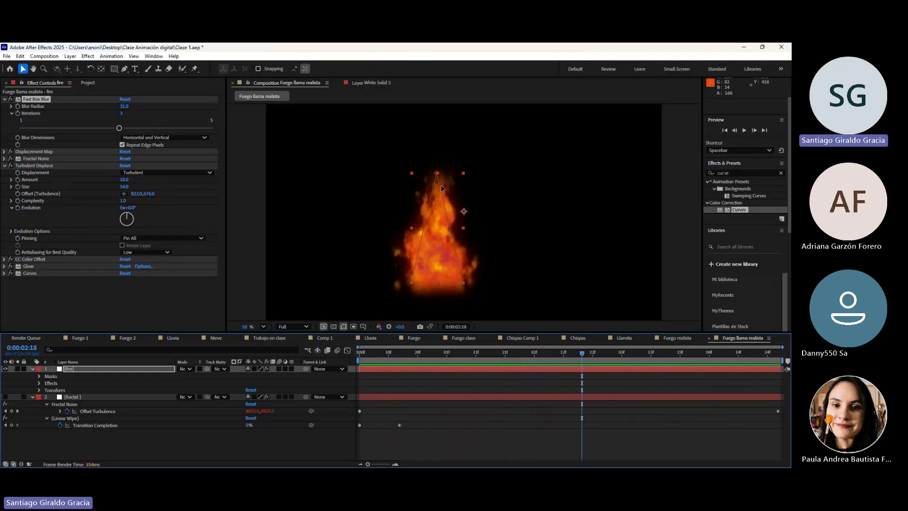
Reshape the fire layer's mask by raising its top point and its bottom edge
{"action": "left_click_drag", "start_coordinate": [438, 173], "coordinate": [434, 150]}
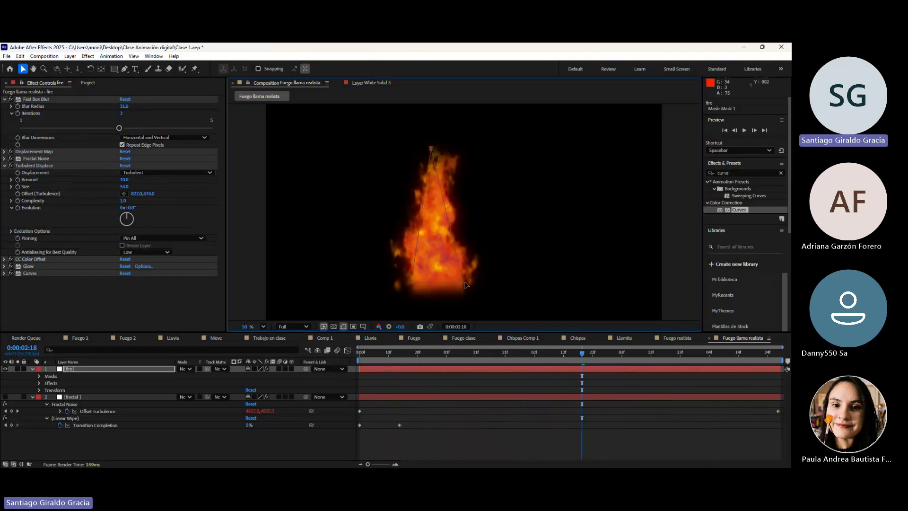
{"action": "left_click_drag", "start_coordinate": [465, 284], "coordinate": [427, 273]}
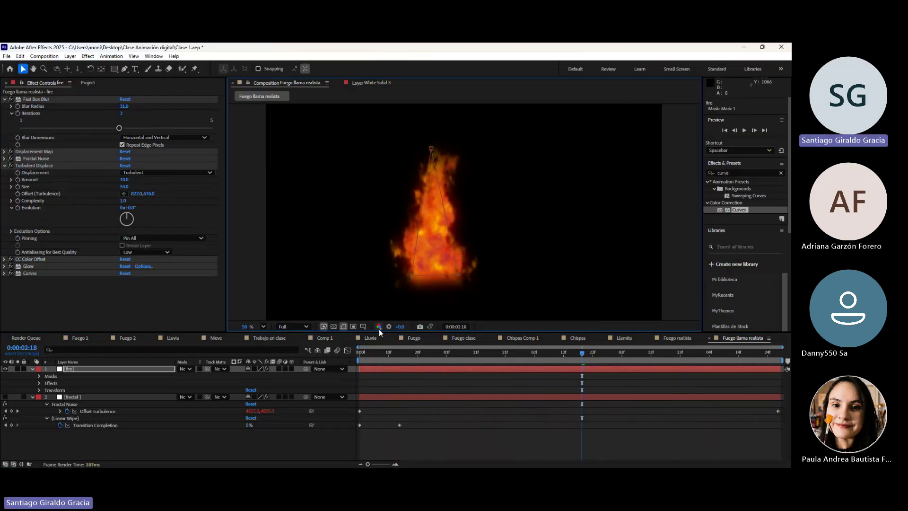
{"action": "left_click_drag", "start_coordinate": [374, 353], "coordinate": [397, 354]}
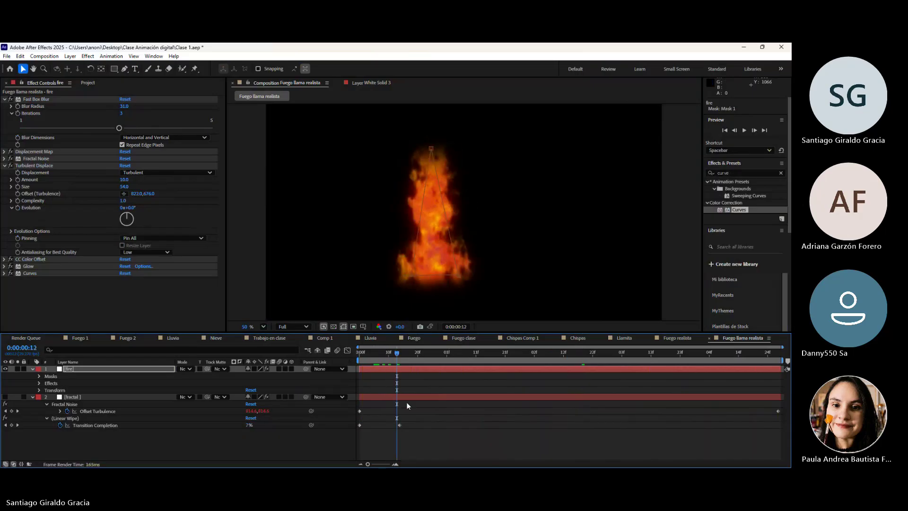
Move the fractal layer's second Linear Wipe Transition Completion keyframe to 0:00:00:04 and preview the result
{"action": "left_click_drag", "start_coordinate": [399, 425], "coordinate": [395, 426]}
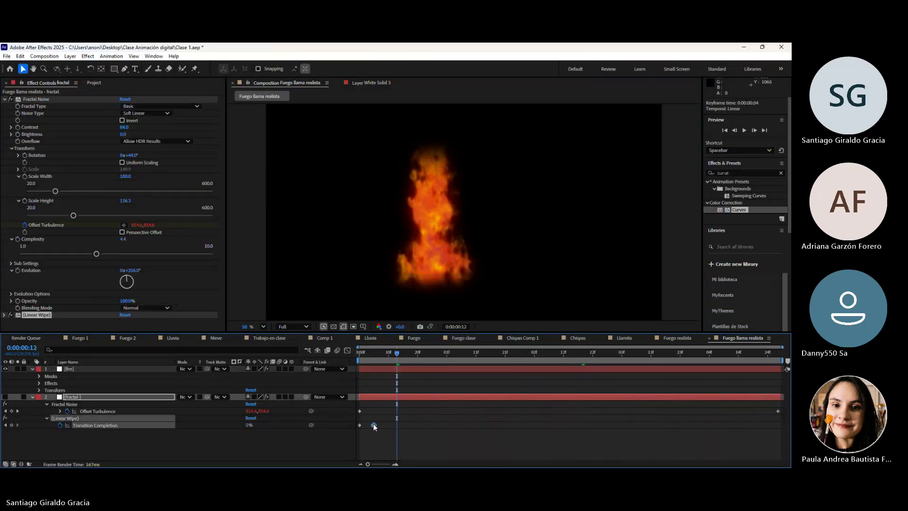
{"action": "left_click_drag", "start_coordinate": [375, 356], "coordinate": [414, 356]}
{"action": "key", "text": "space"}
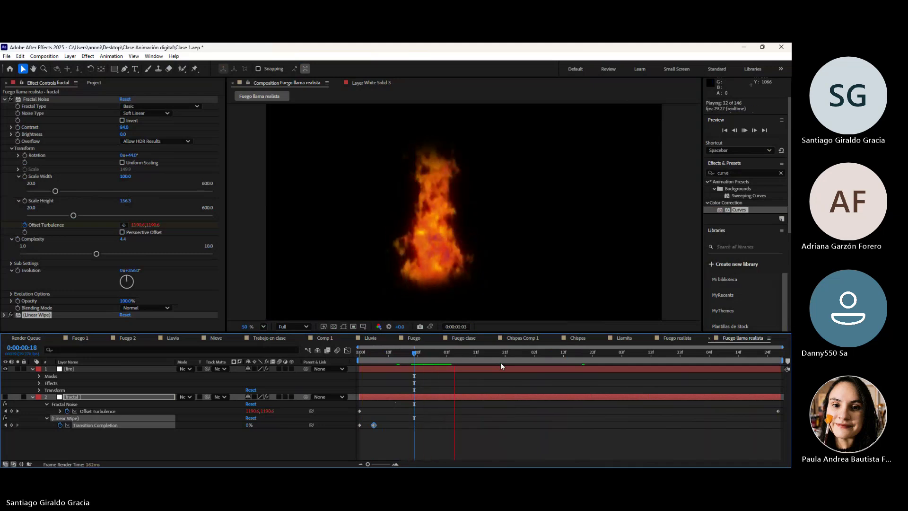
{"action": "key", "text": "space"}
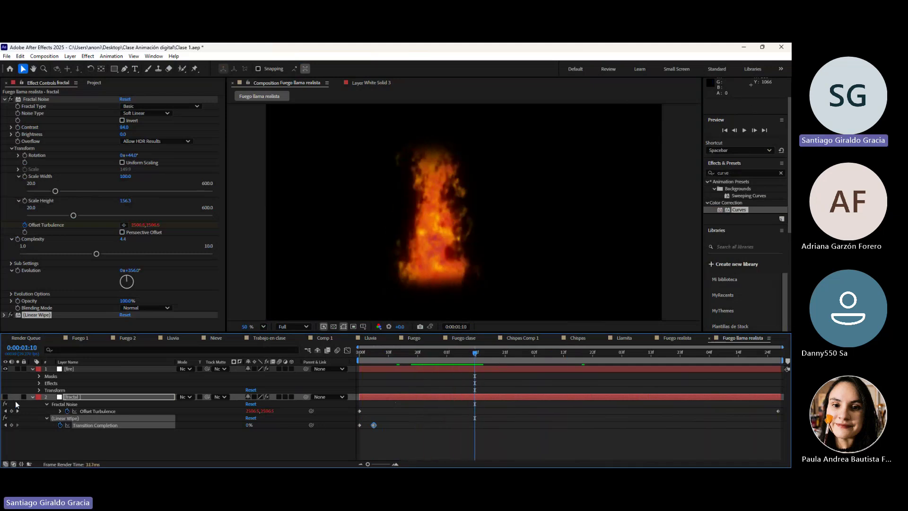
Collapse both layers' properties and look through the project's image files for the torch picture
{"action": "left_click", "coordinate": [32, 398]}
{"action": "left_click", "coordinate": [32, 370]}
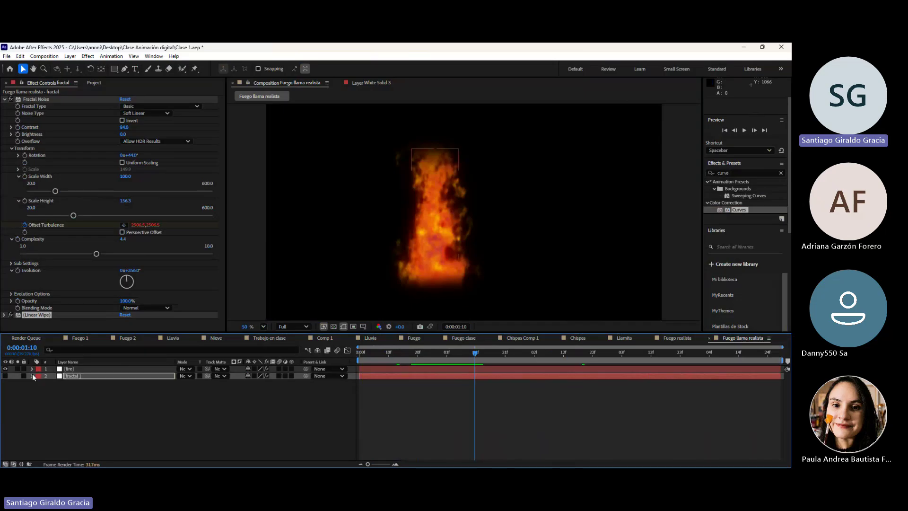
{"action": "left_click", "coordinate": [95, 82]}
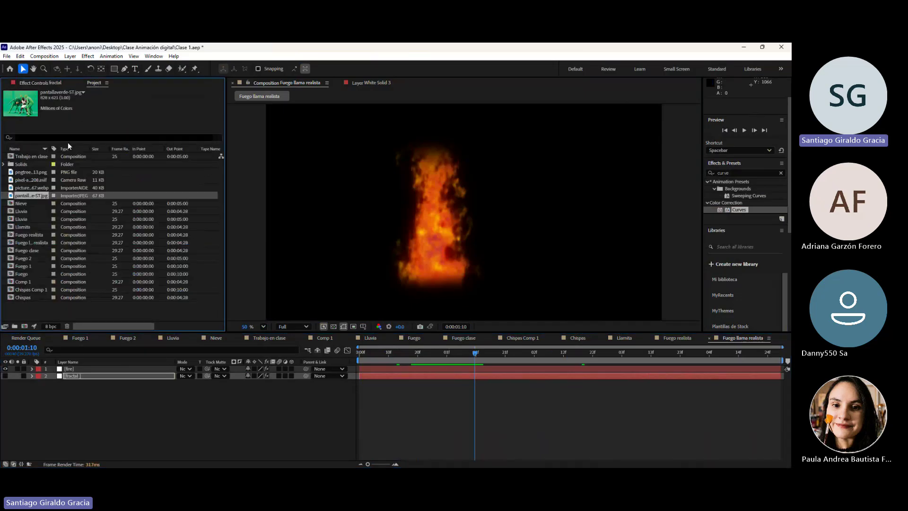
{"action": "left_click", "coordinate": [40, 188]}
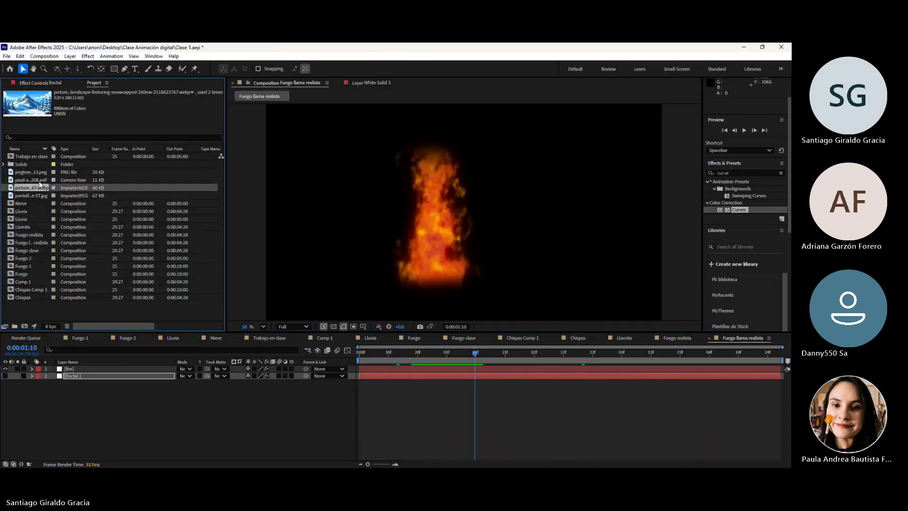
{"action": "left_click", "coordinate": [39, 181]}
{"action": "left_click", "coordinate": [44, 165]}
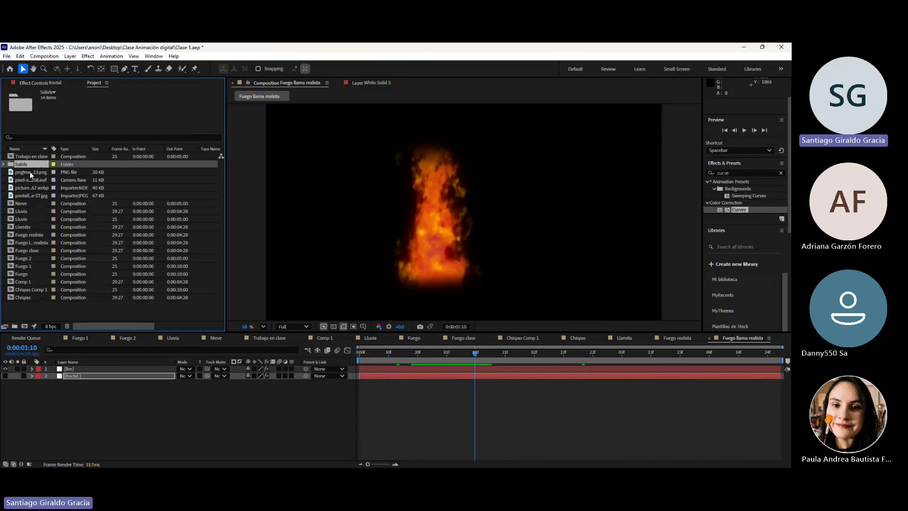
{"action": "left_click", "coordinate": [32, 195]}
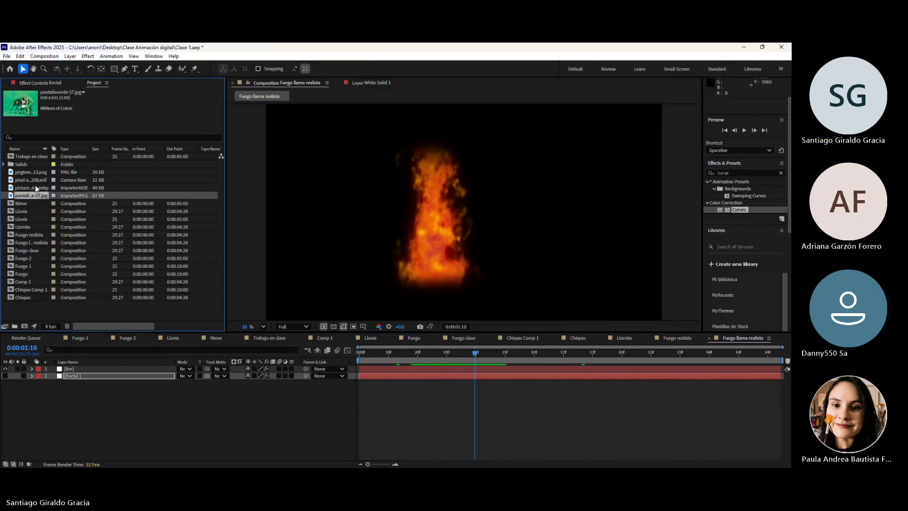
{"action": "left_click", "coordinate": [35, 185]}
{"action": "left_click", "coordinate": [35, 179]}
{"action": "left_click", "coordinate": [21, 170]}
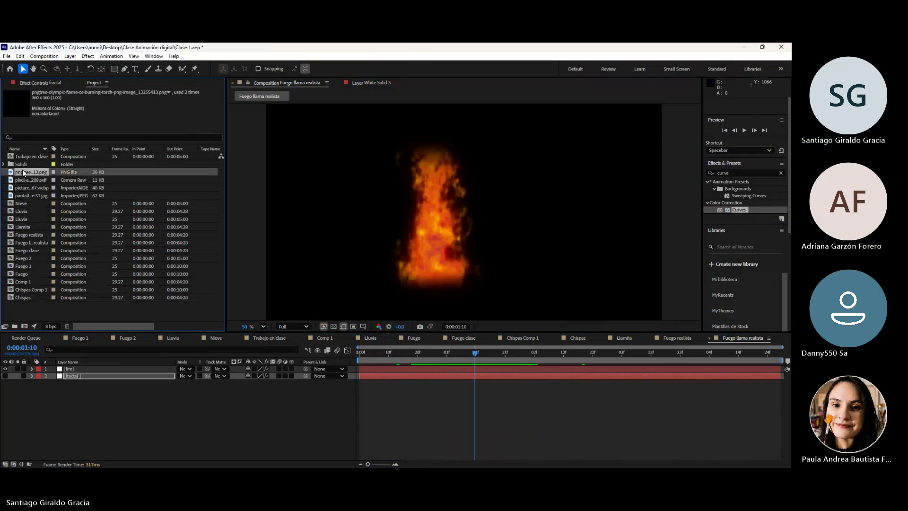
{"action": "mouse_move", "coordinate": [27, 173]}
{"action": "left_mouse_down"}
{"action": "mouse_move", "coordinate": [451, 248]}
{"action": "mouse_move", "coordinate": [28, 220]}
{"action": "mouse_move", "coordinate": [34, 170]}
{"action": "left_mouse_up"}
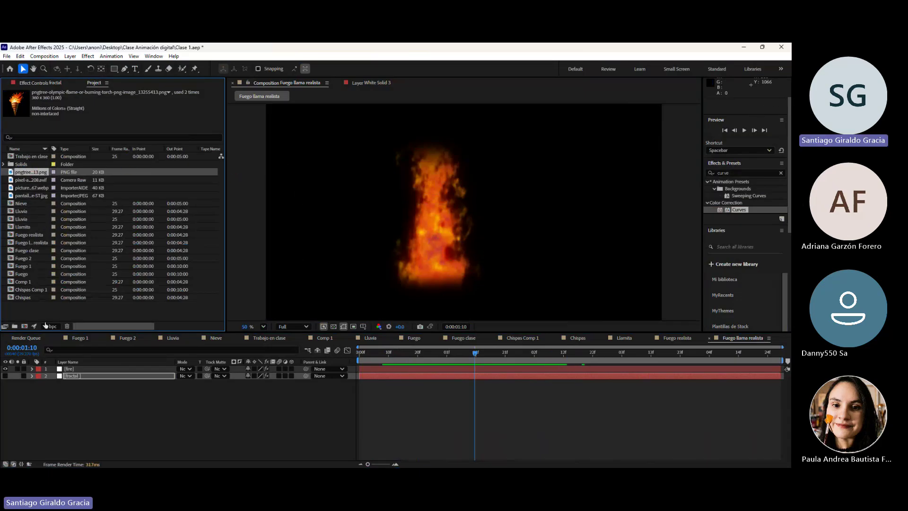
Copy the masked torch layer from Fuego 1 into Fuego llama realista and place it at the flame's base, about 835, 746
{"action": "left_click", "coordinate": [79, 338]}
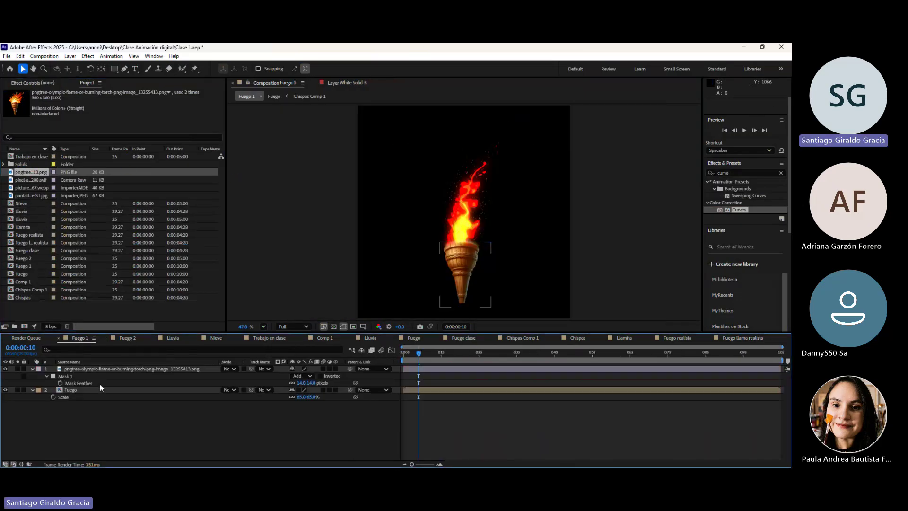
{"action": "left_click", "coordinate": [116, 369]}
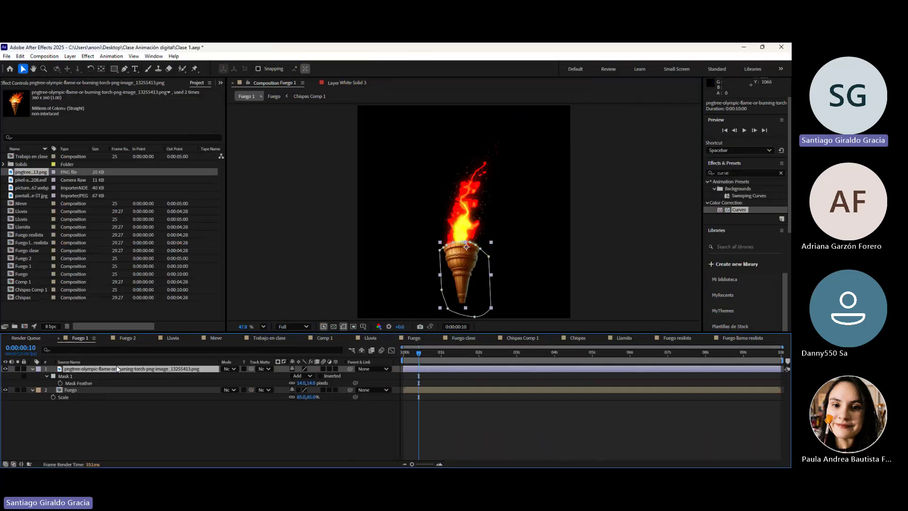
{"action": "left_click", "coordinate": [751, 338]}
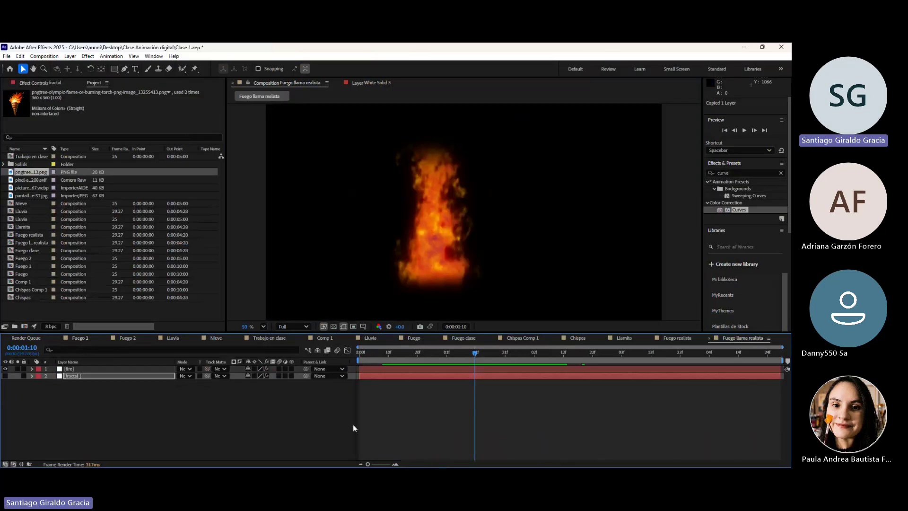
{"action": "key", "text": "ctrl+v"}
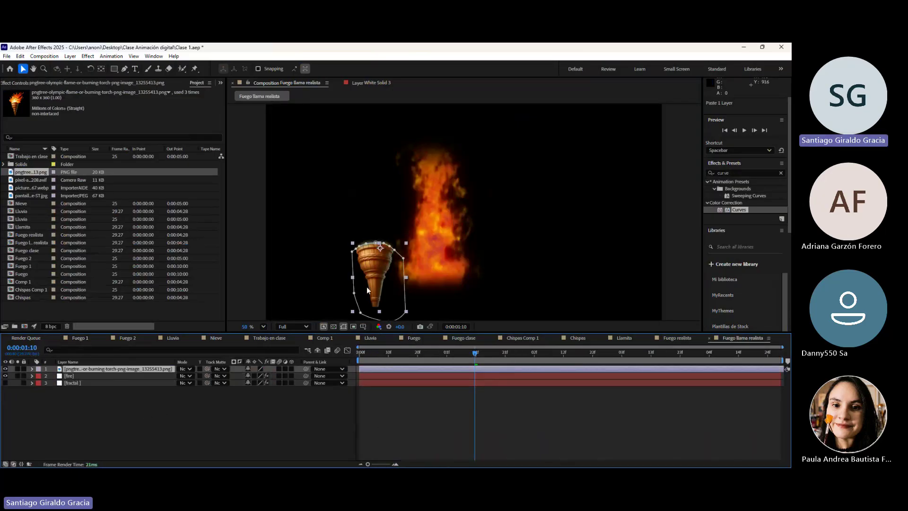
{"action": "left_click_drag", "start_coordinate": [407, 272], "coordinate": [454, 274]}
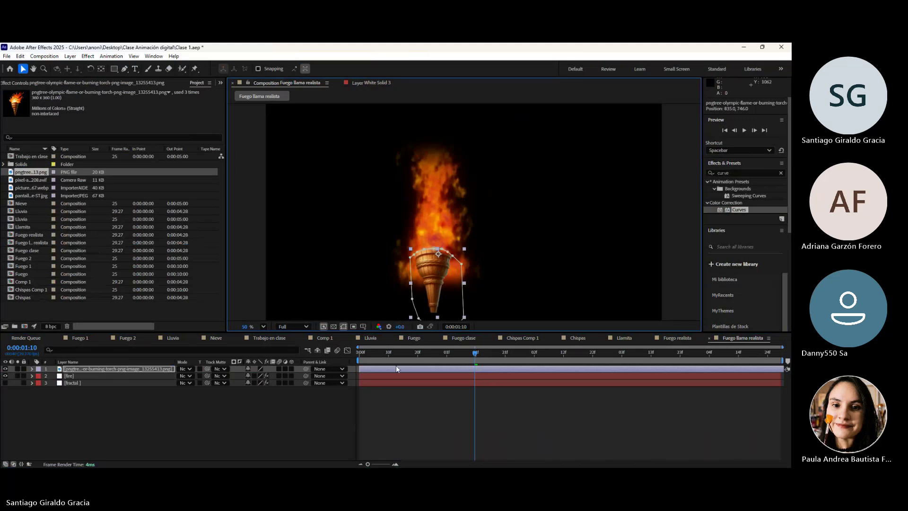
Move the fire layer above the torch to 950, 438, narrow its mask at the base and lower the mask's top point
{"action": "left_click", "coordinate": [96, 388]}
{"action": "left_click", "coordinate": [106, 376]}
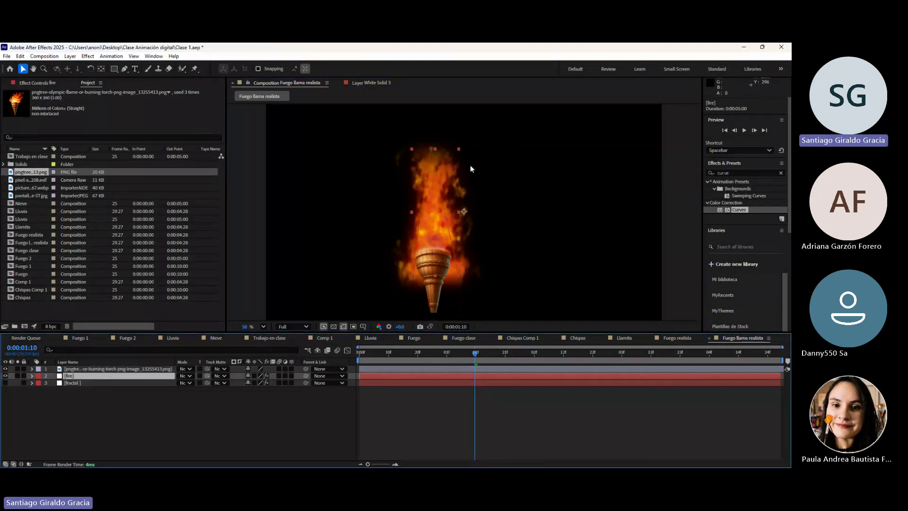
{"action": "left_click_drag", "start_coordinate": [444, 218], "coordinate": [438, 199]}
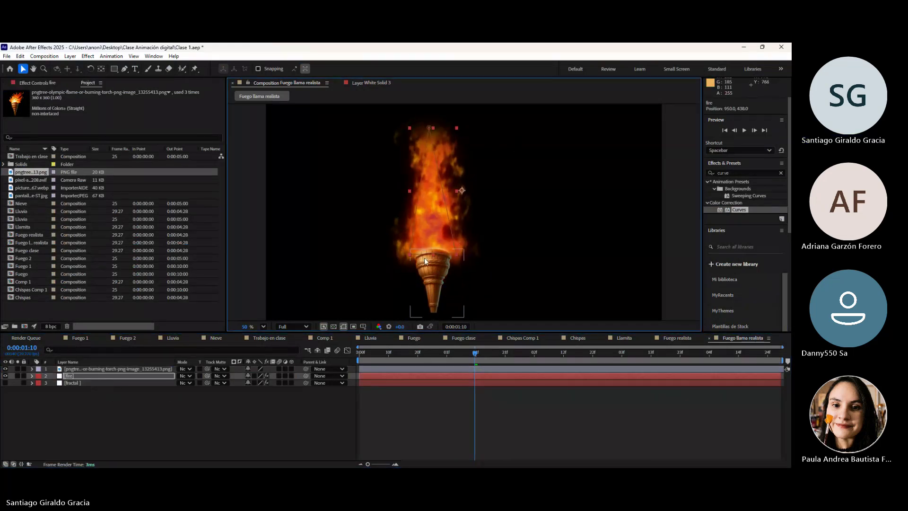
{"action": "left_click_drag", "start_coordinate": [411, 256], "coordinate": [444, 263]}
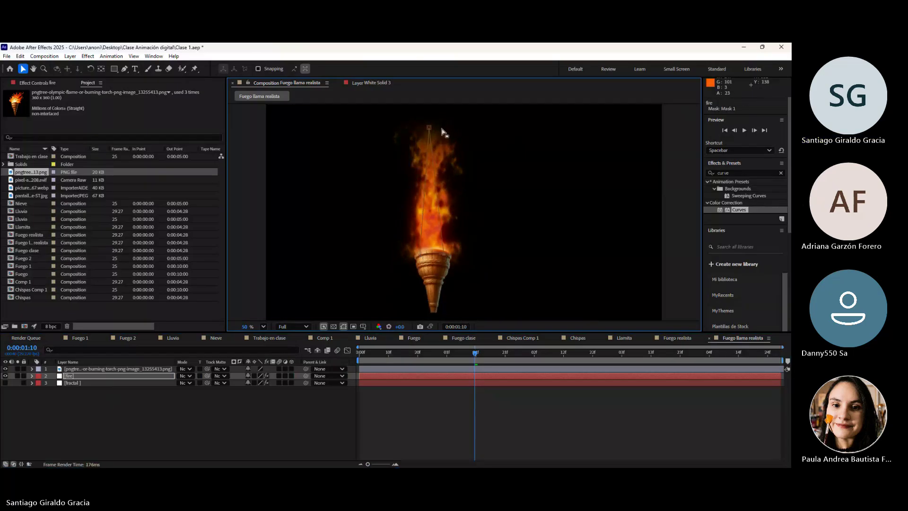
{"action": "left_click_drag", "start_coordinate": [429, 128], "coordinate": [432, 186]}
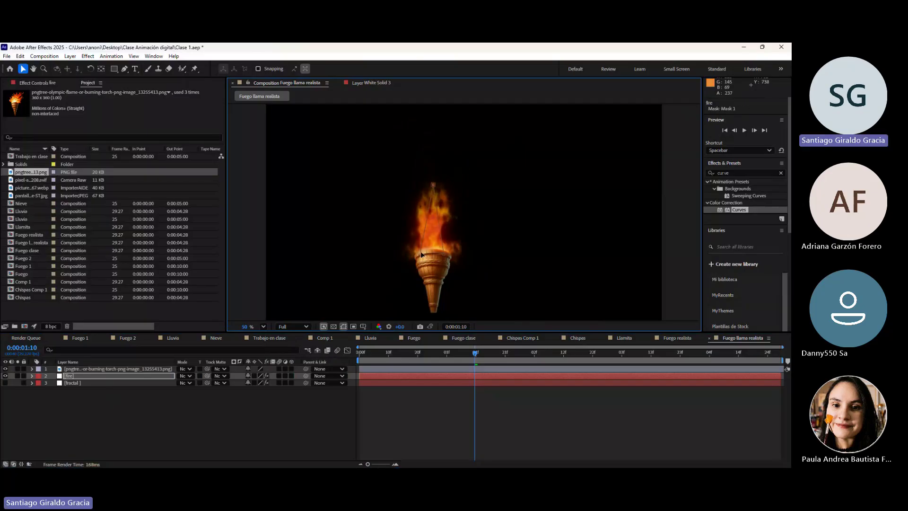
Preview the torch flame from the start, replay it from near the beginning and stop at 0:00:00:22
{"action": "left_click", "coordinate": [379, 358]}
{"action": "key", "text": "space"}
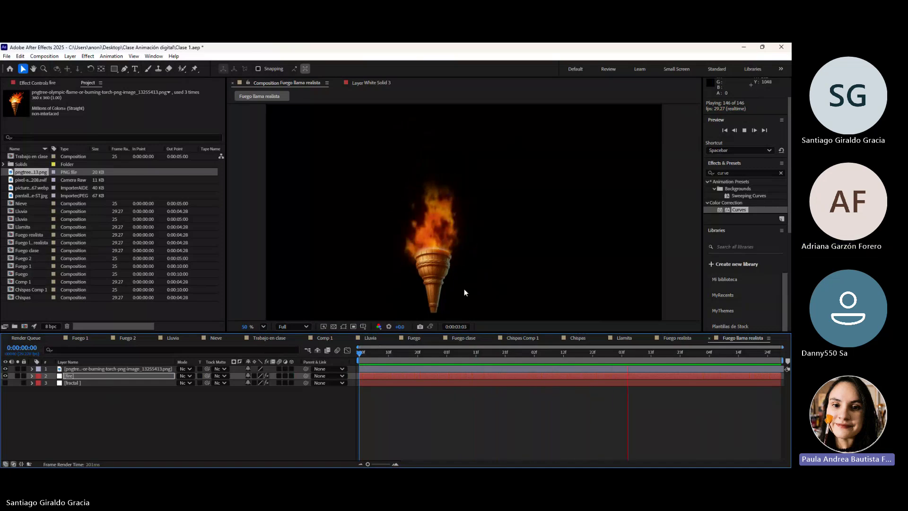
{"action": "key", "text": "space"}
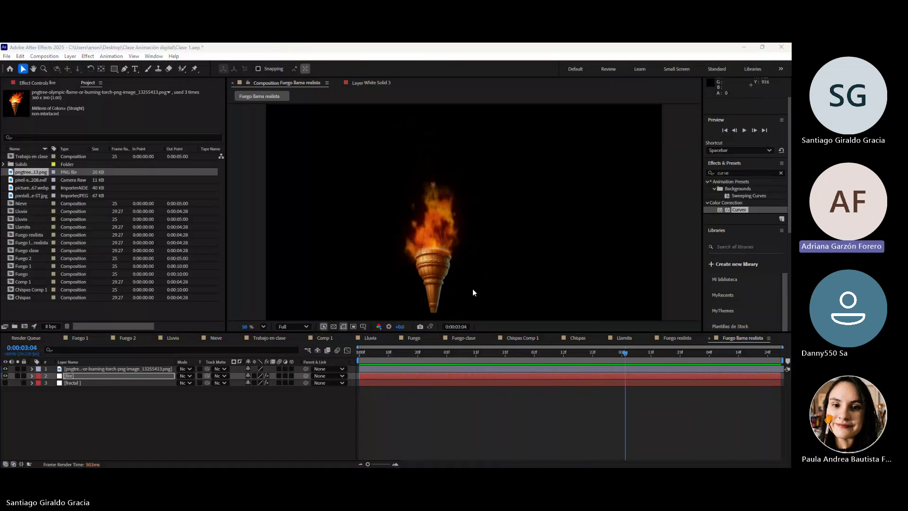
{"action": "left_click", "coordinate": [517, 298]}
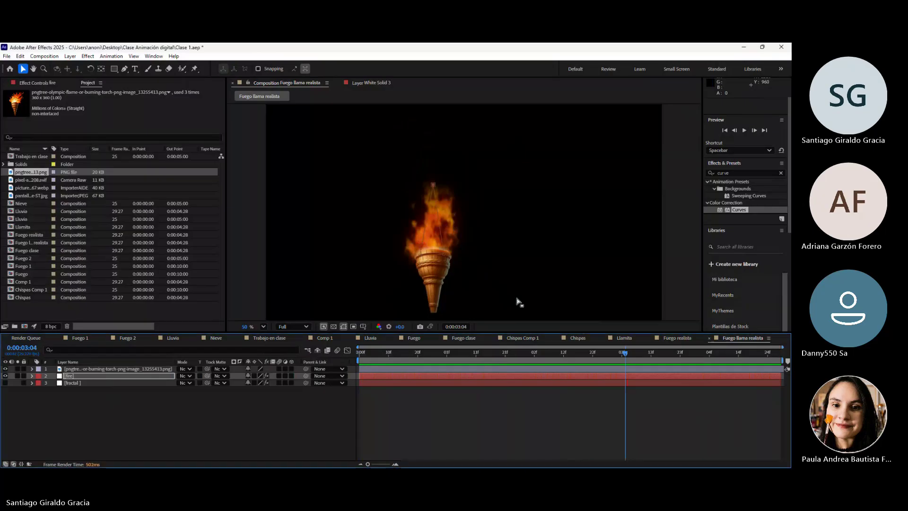
{"action": "mouse_move", "coordinate": [374, 354]}
{"action": "left_mouse_down"}
{"action": "mouse_move", "coordinate": [399, 351]}
{"action": "mouse_move", "coordinate": [368, 353]}
{"action": "left_mouse_up"}
{"action": "key", "text": "space"}
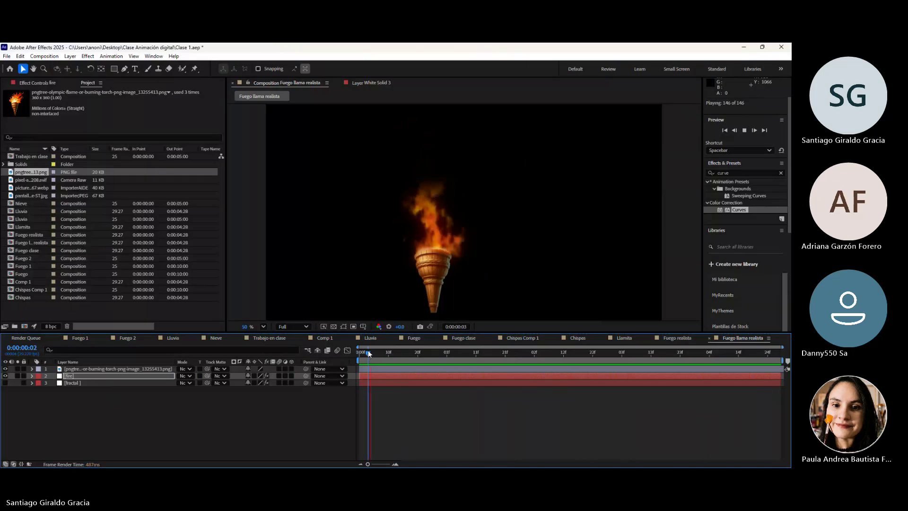
{"action": "key", "text": "space"}
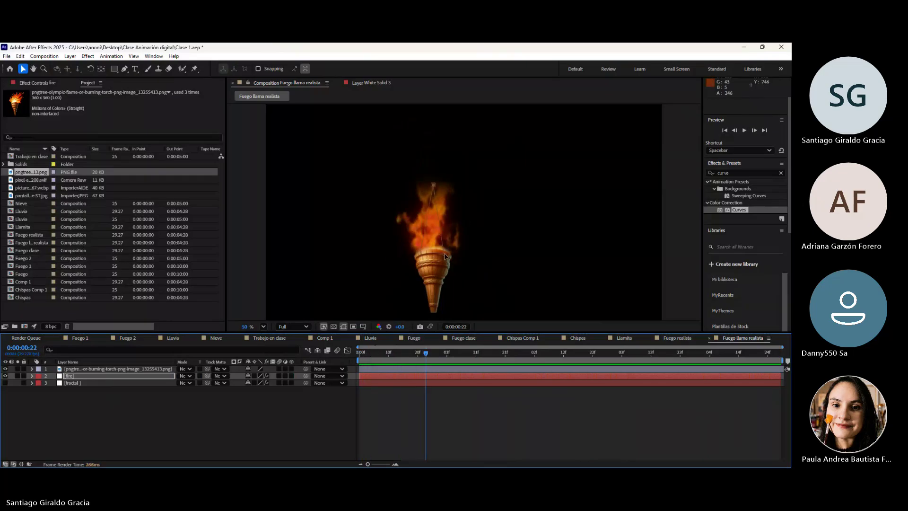
Widen the fire mask slightly at the torch's rim, raise its top point a little and deselect the layer
{"action": "left_click_drag", "start_coordinate": [444, 256], "coordinate": [450, 259]}
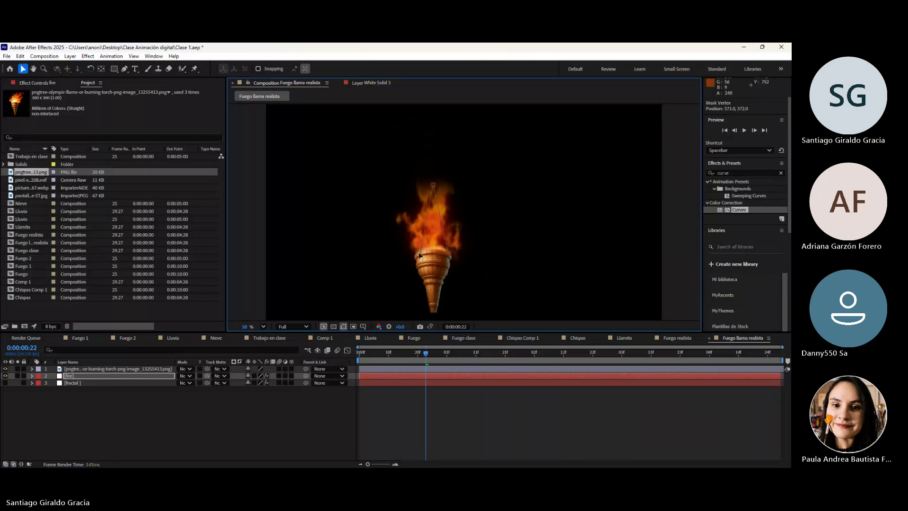
{"action": "left_click_drag", "start_coordinate": [432, 190], "coordinate": [434, 175]}
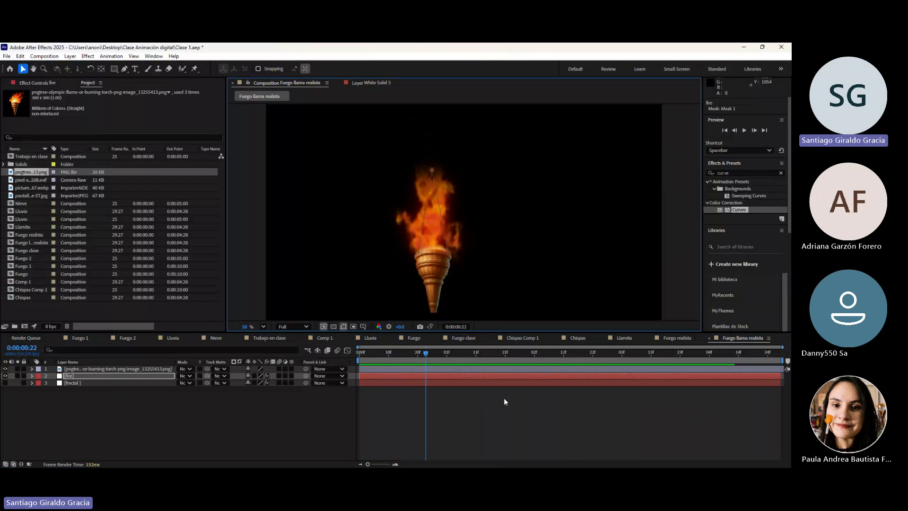
{"action": "left_click", "coordinate": [431, 415]}
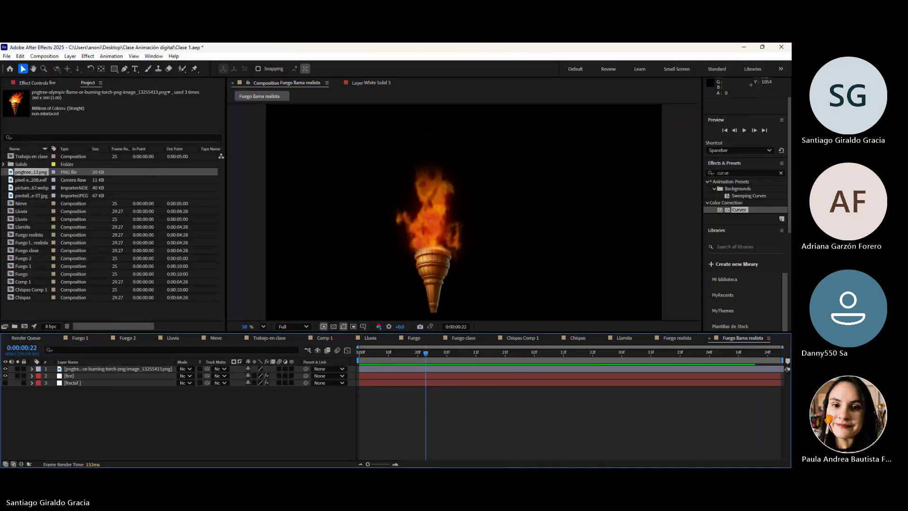
Switch to the PowerPoint presentation's "5. Pausa Activa" slide
{"action": "key", "text": "alt+Tab"}
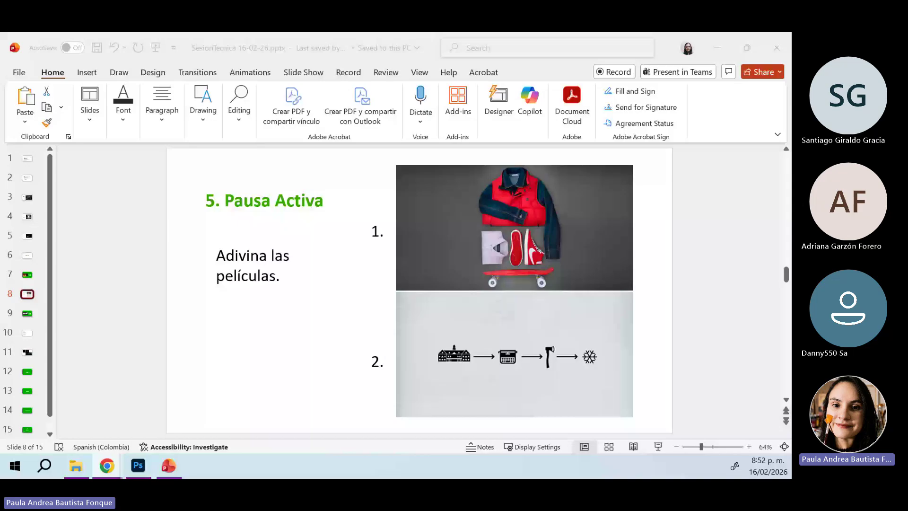
{"action": "left_click", "coordinate": [425, 36]}
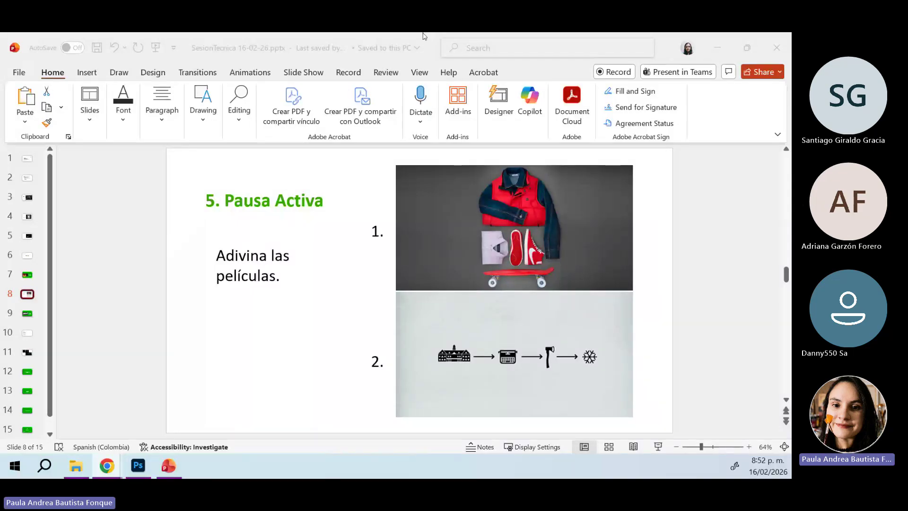
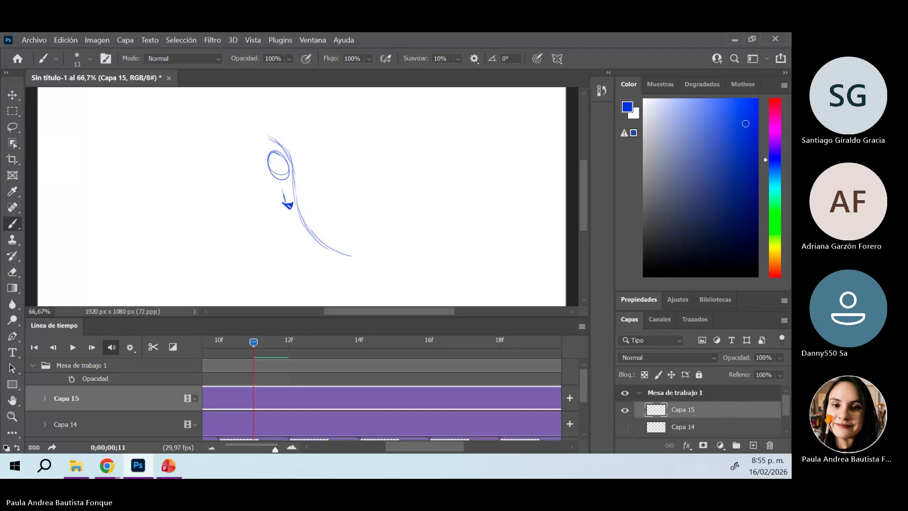
Switch to the Canva whiteboard in Chrome, maximize its window and view the "LA BASE DEL ENTENDIMIENTO" references
{"action": "left_click", "coordinate": [107, 466]}
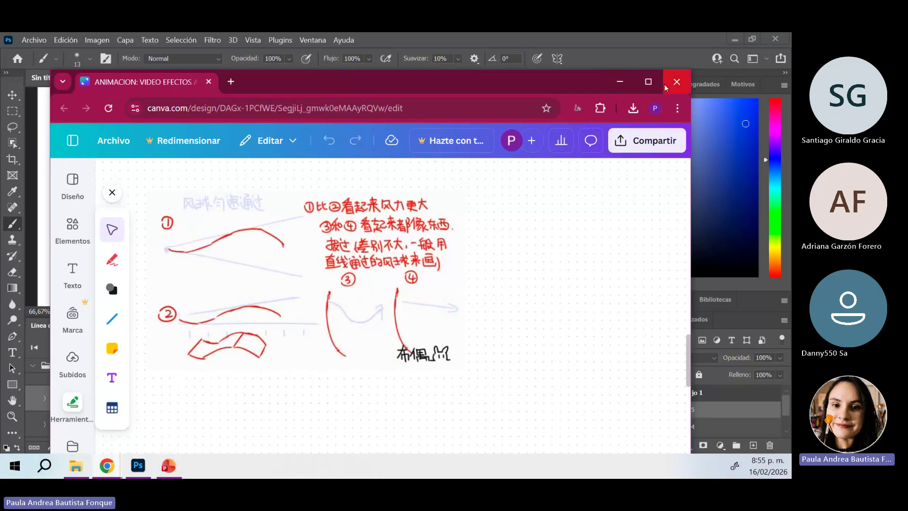
{"action": "double_click", "coordinate": [311, 70]}
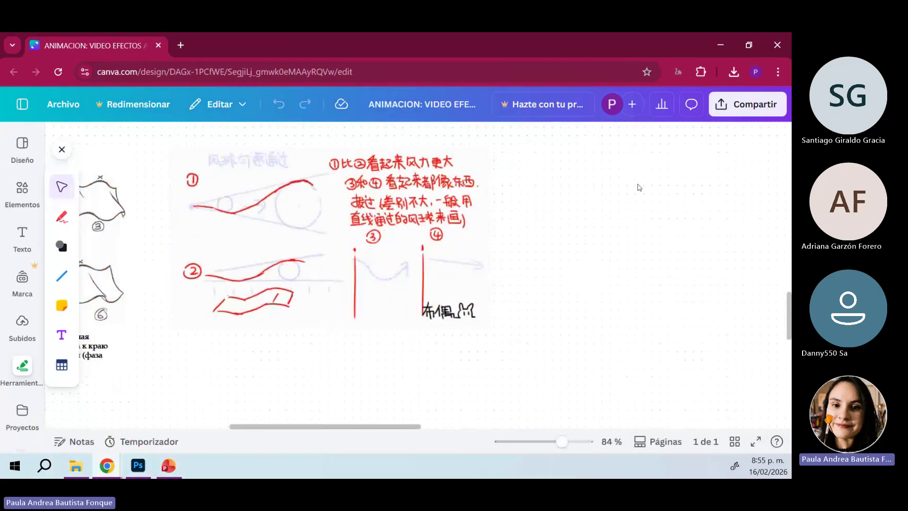
{"action": "scroll", "coordinate": [639, 188], "scroll_direction": "down", "scroll_amount": 2}
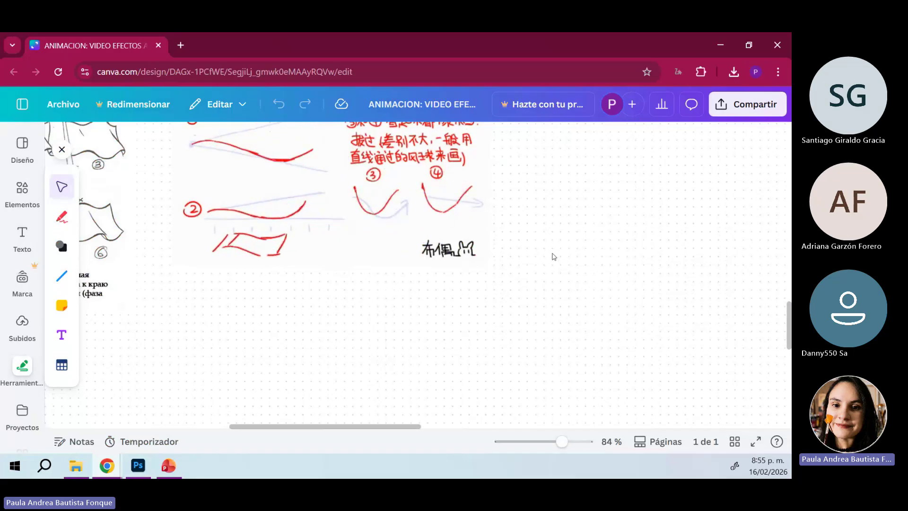
{"action": "scroll", "coordinate": [551, 254], "scroll_direction": "down", "scroll_amount": 5}
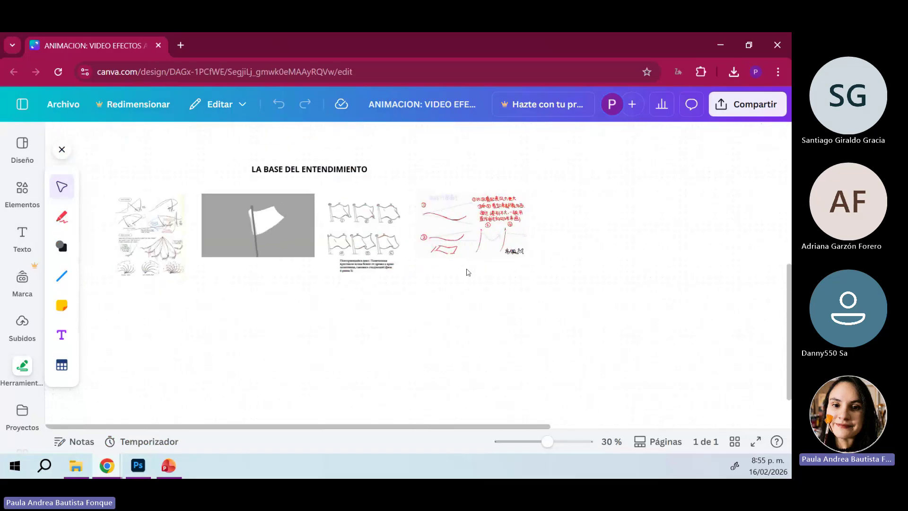
{"action": "scroll", "coordinate": [467, 270], "scroll_direction": "down", "scroll_amount": 1}
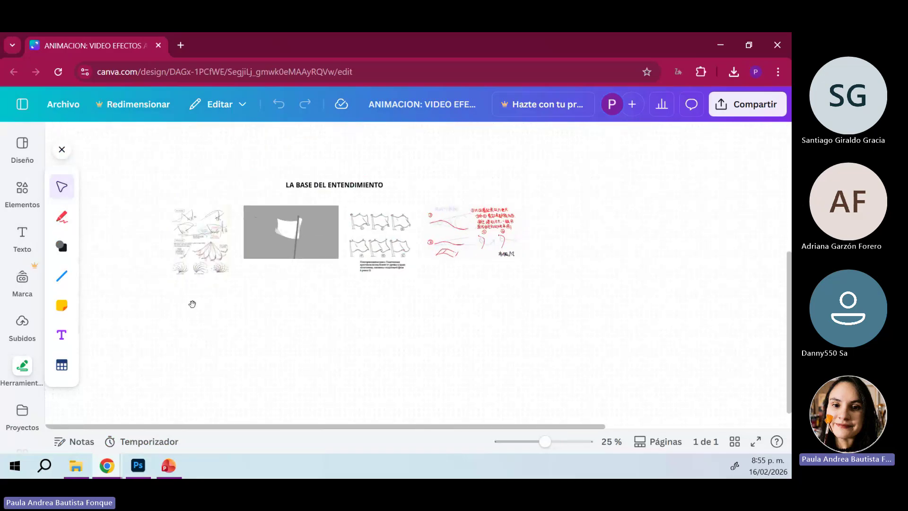
Examine the whip action sketches, the flag animation, the numbered flag cycle and the red wave diagrams up close
{"action": "scroll", "coordinate": [383, 339], "scroll_direction": "left", "scroll_amount": 3}
{"action": "scroll", "coordinate": [414, 261], "scroll_direction": "up", "scroll_amount": 2}
{"action": "scroll", "coordinate": [414, 262], "scroll_direction": "up", "scroll_amount": 4}
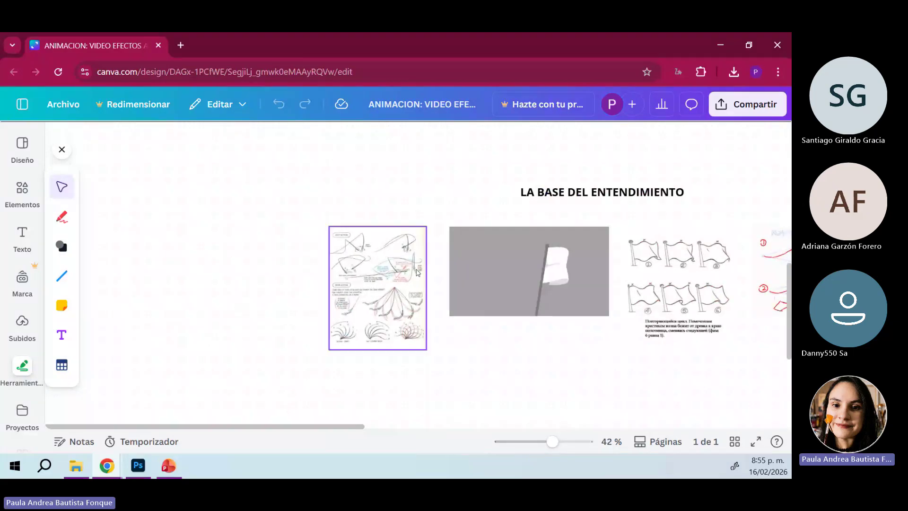
{"action": "scroll", "coordinate": [416, 267], "scroll_direction": "down", "scroll_amount": 1}
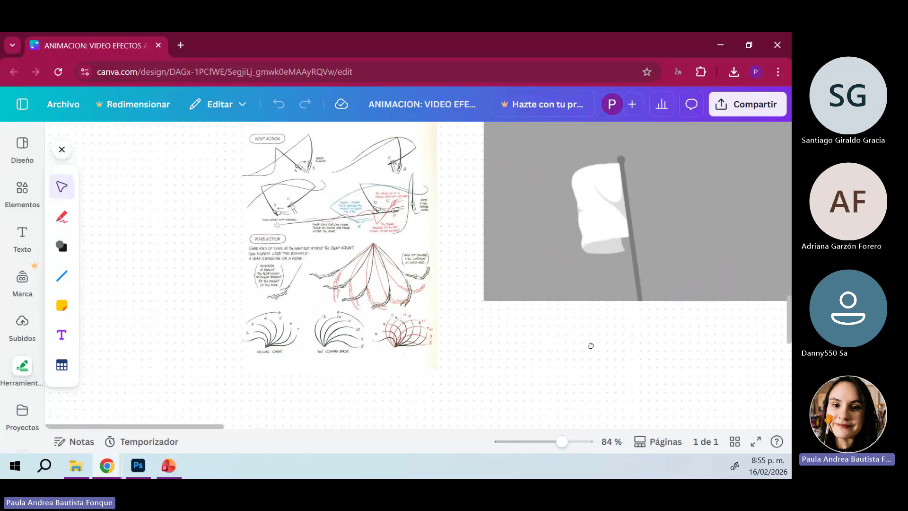
{"action": "left_click_drag", "start_coordinate": [590, 345], "coordinate": [203, 411]}
{"action": "left_click_drag", "start_coordinate": [584, 274], "coordinate": [362, 280]}
{"action": "scroll", "coordinate": [362, 280], "scroll_direction": "right", "scroll_amount": 10}
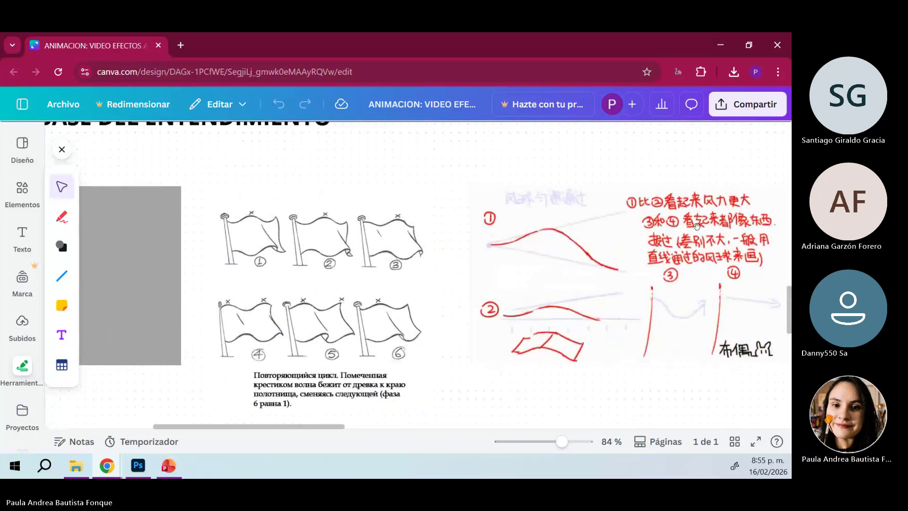
Find the FUEGO, AGUA and HUMO reference animations on the whiteboard and examine them
{"action": "scroll", "coordinate": [750, 186], "scroll_direction": "up", "scroll_amount": 4}
{"action": "scroll", "coordinate": [510, 294], "scroll_direction": "up", "scroll_amount": 3}
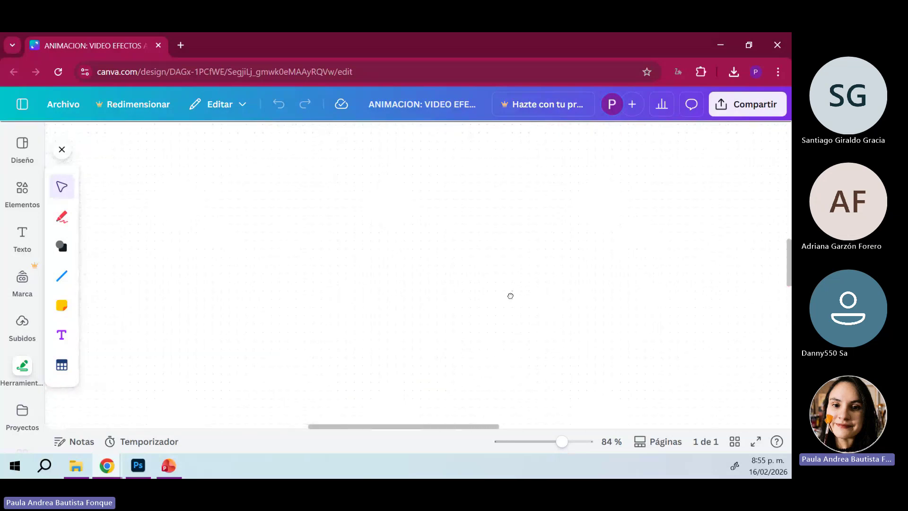
{"action": "scroll", "coordinate": [577, 225], "scroll_direction": "right", "scroll_amount": 5}
{"action": "scroll", "coordinate": [617, 237], "scroll_direction": "down", "scroll_amount": 6}
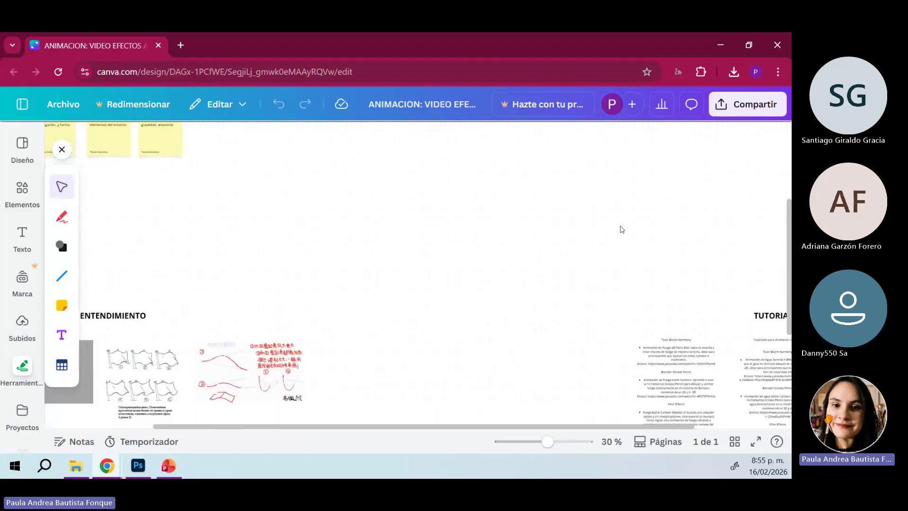
{"action": "scroll", "coordinate": [643, 275], "scroll_direction": "up", "scroll_amount": 4}
{"action": "scroll", "coordinate": [574, 260], "scroll_direction": "right", "scroll_amount": 4}
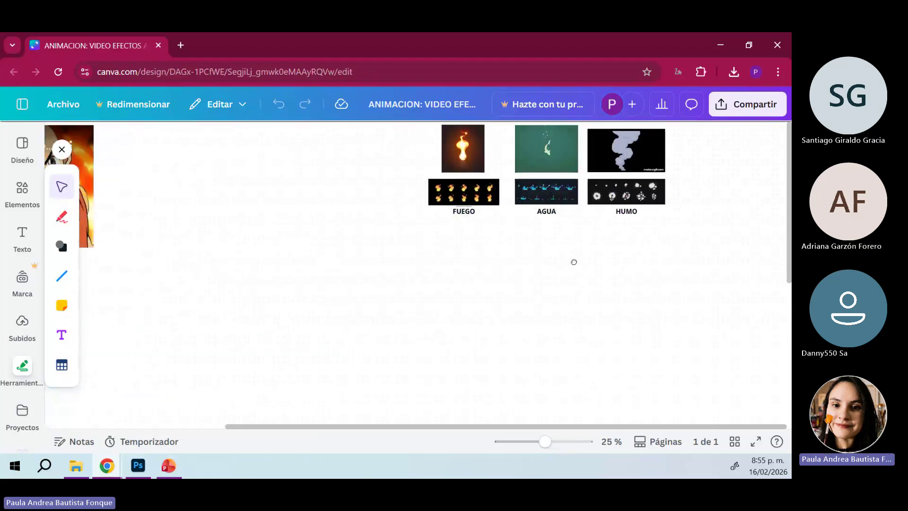
{"action": "scroll", "coordinate": [544, 236], "scroll_direction": "left", "scroll_amount": 1}
{"action": "scroll", "coordinate": [520, 210], "scroll_direction": "up", "scroll_amount": 5}
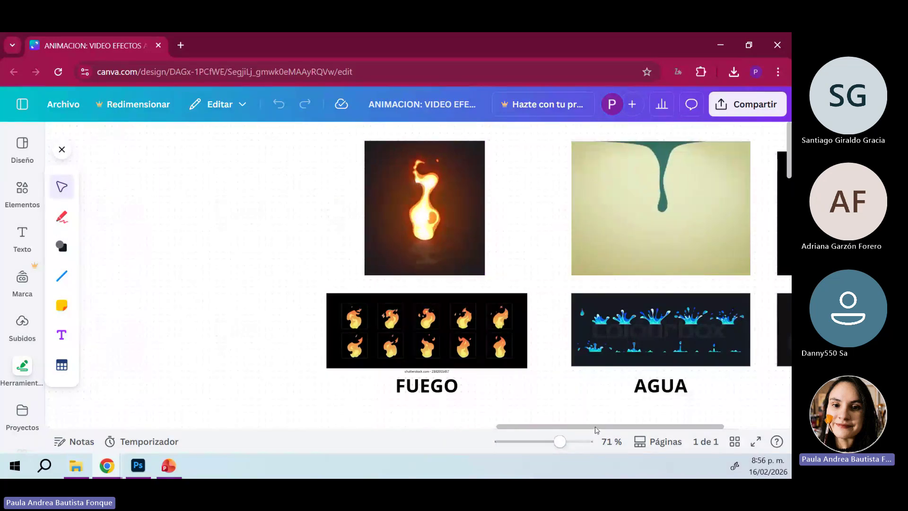
{"action": "left_click_drag", "start_coordinate": [595, 427], "coordinate": [646, 427]}
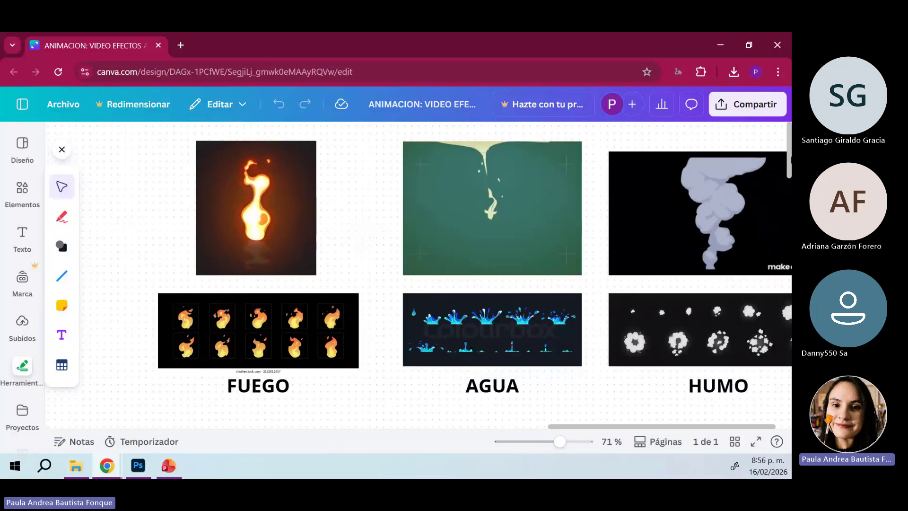
Look through the TUTORIALES lists for fire, water and smoke animation
{"action": "left_click_drag", "start_coordinate": [783, 166], "coordinate": [792, 316]}
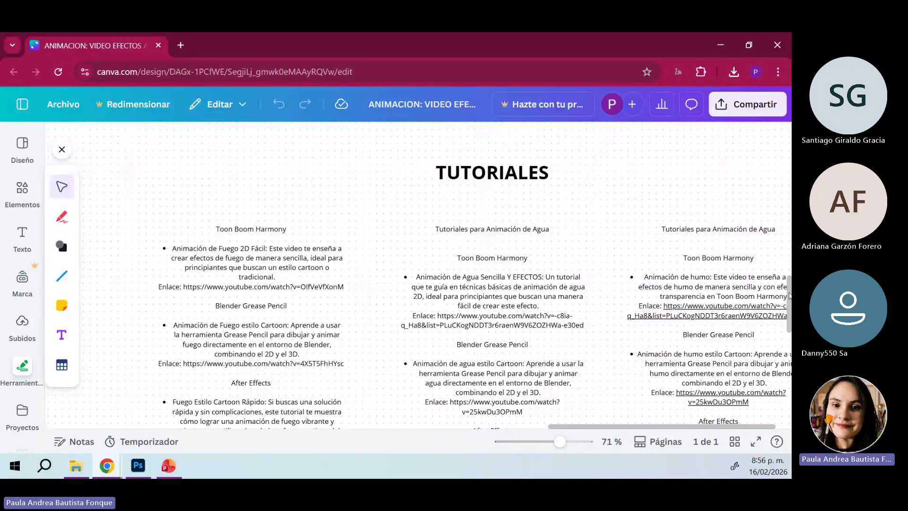
{"action": "left_click_drag", "start_coordinate": [789, 295], "coordinate": [789, 312]}
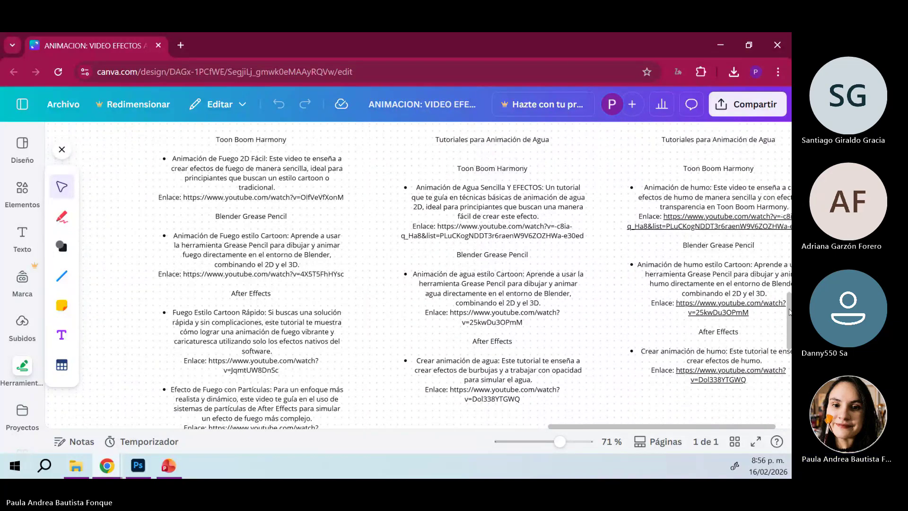
{"action": "scroll", "coordinate": [790, 312], "scroll_direction": "up", "scroll_amount": 3}
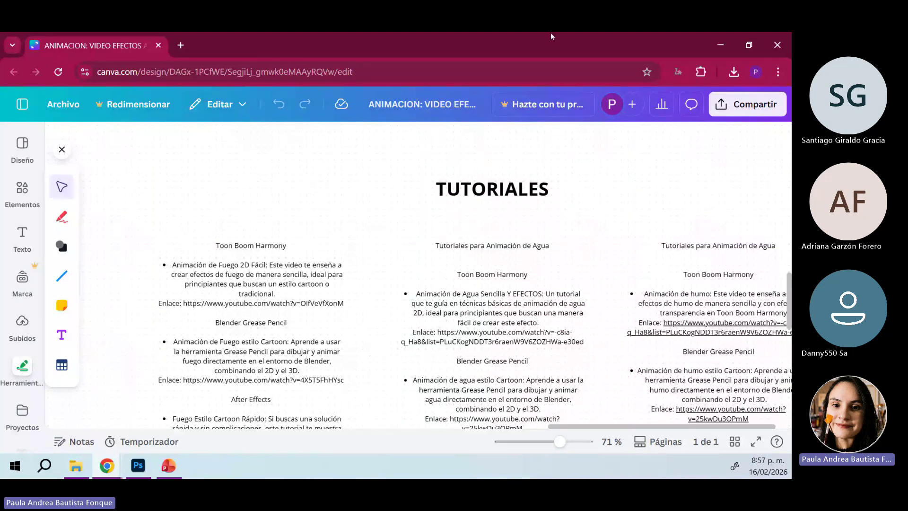
Return to the Photoshop animation, collapse its side panels to icons and move the playhead to 0;00;00;01
{"action": "left_click", "coordinate": [721, 45]}
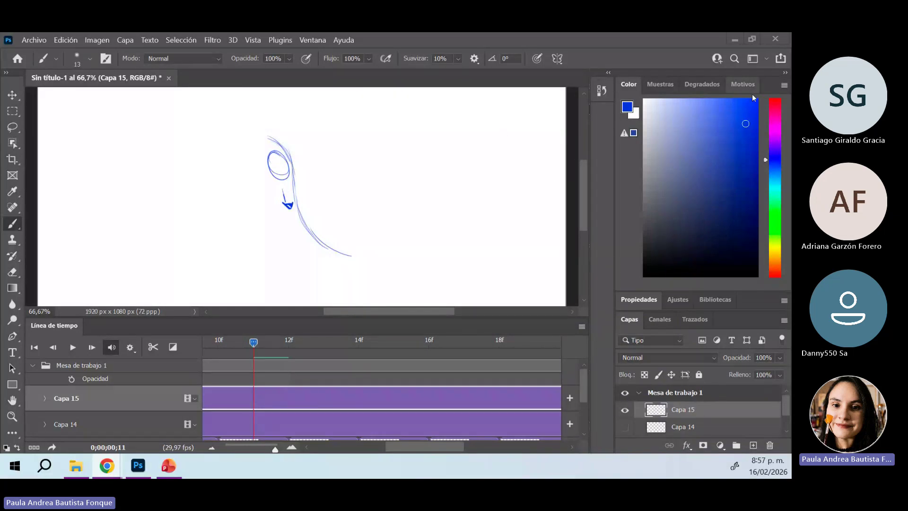
{"action": "left_click", "coordinate": [785, 73]}
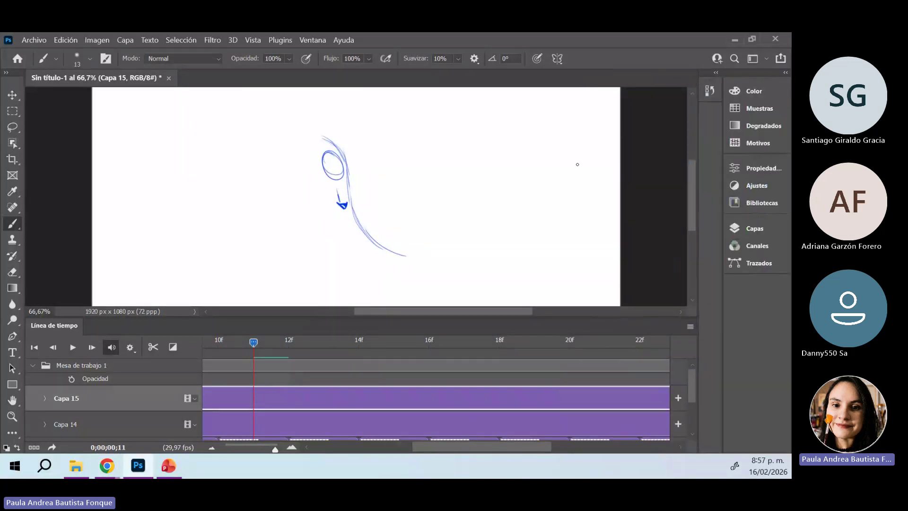
{"action": "left_click_drag", "start_coordinate": [243, 338], "coordinate": [157, 362]}
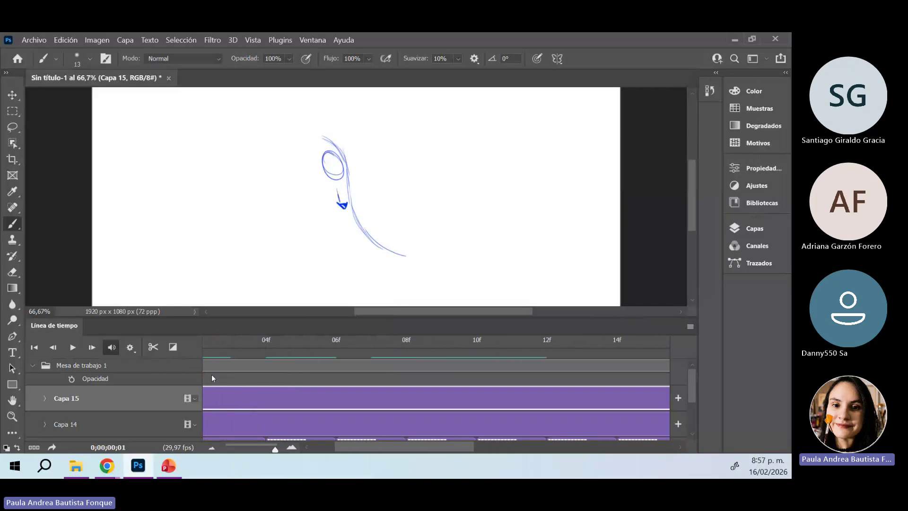
{"action": "left_click_drag", "start_coordinate": [338, 453], "coordinate": [315, 453]}
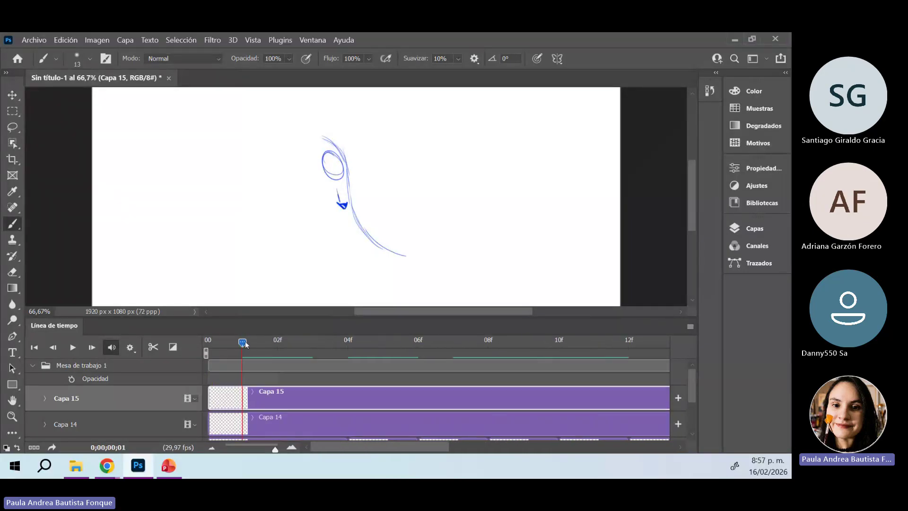
Return the playhead to the first frame, hide Capa 15 and show the upper Grupo de vídeos 1
{"action": "left_click_drag", "start_coordinate": [246, 345], "coordinate": [197, 347]}
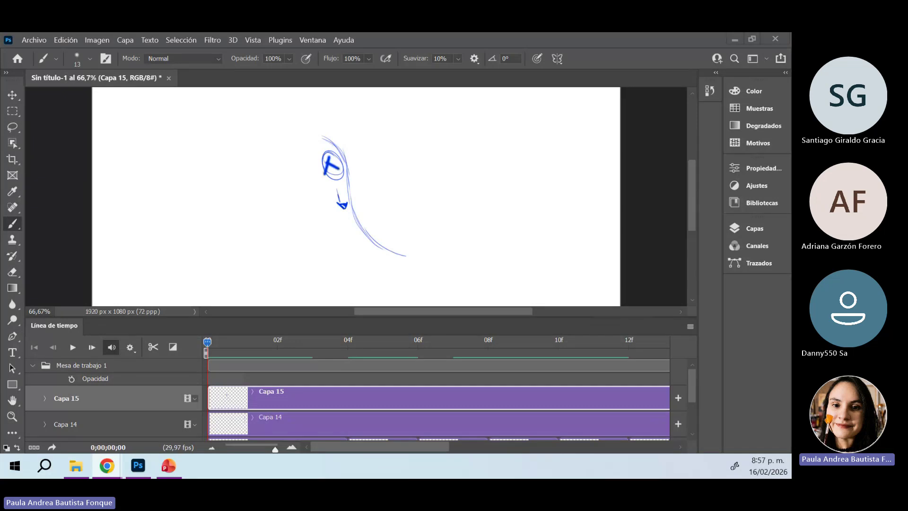
{"action": "left_click", "coordinate": [752, 228]}
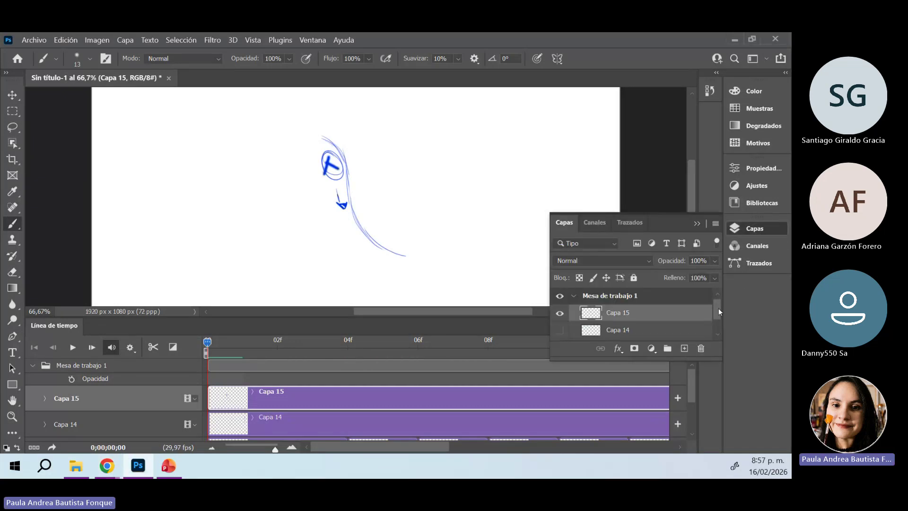
{"action": "left_click_drag", "start_coordinate": [720, 309], "coordinate": [719, 316]}
{"action": "left_click", "coordinate": [560, 294]}
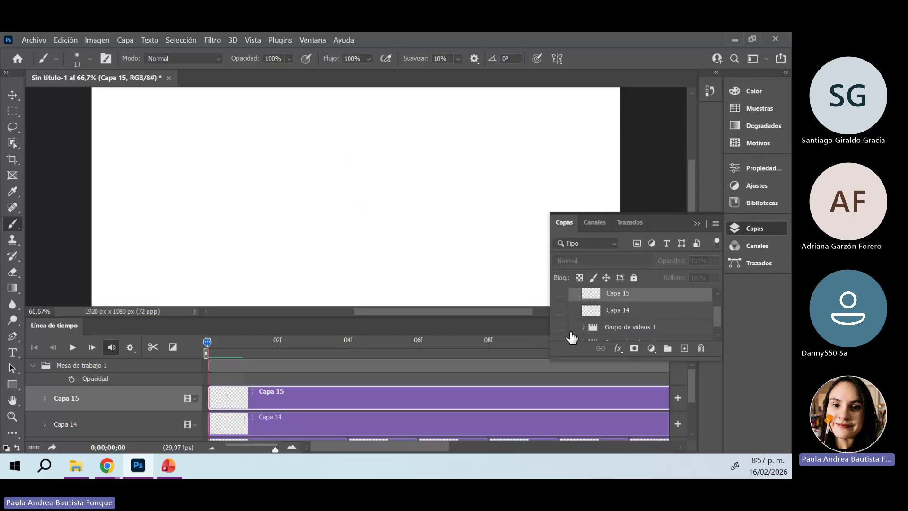
{"action": "left_click", "coordinate": [560, 327]}
{"action": "left_click_drag", "start_coordinate": [717, 313], "coordinate": [719, 319]}
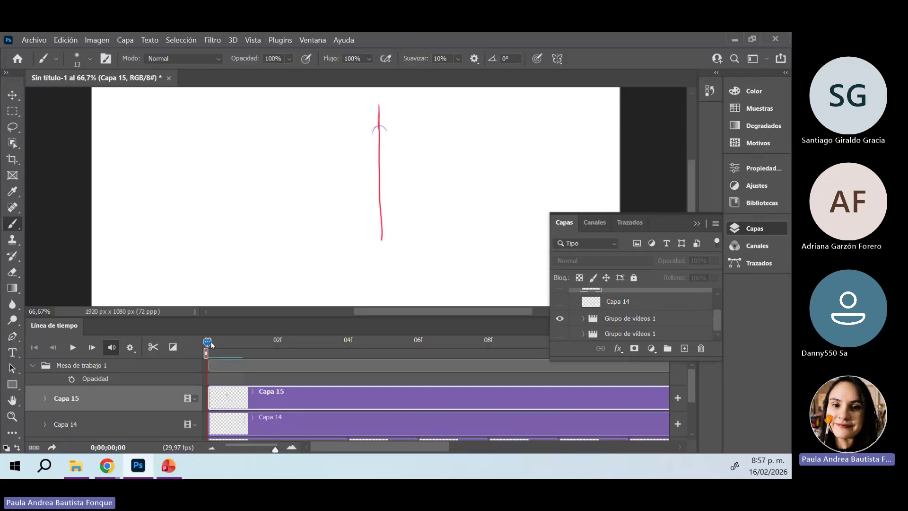
{"action": "mouse_move", "coordinate": [211, 344]}
{"action": "left_mouse_down"}
{"action": "mouse_move", "coordinate": [364, 345]}
{"action": "mouse_move", "coordinate": [712, 373]}
{"action": "mouse_move", "coordinate": [126, 401]}
{"action": "mouse_move", "coordinate": [288, 368]}
{"action": "mouse_move", "coordinate": [498, 387]}
{"action": "mouse_move", "coordinate": [689, 385]}
{"action": "mouse_move", "coordinate": [154, 413]}
{"action": "mouse_move", "coordinate": [422, 381]}
{"action": "mouse_move", "coordinate": [705, 378]}
{"action": "mouse_move", "coordinate": [351, 385]}
{"action": "mouse_move", "coordinate": [135, 407]}
{"action": "left_mouse_up"}
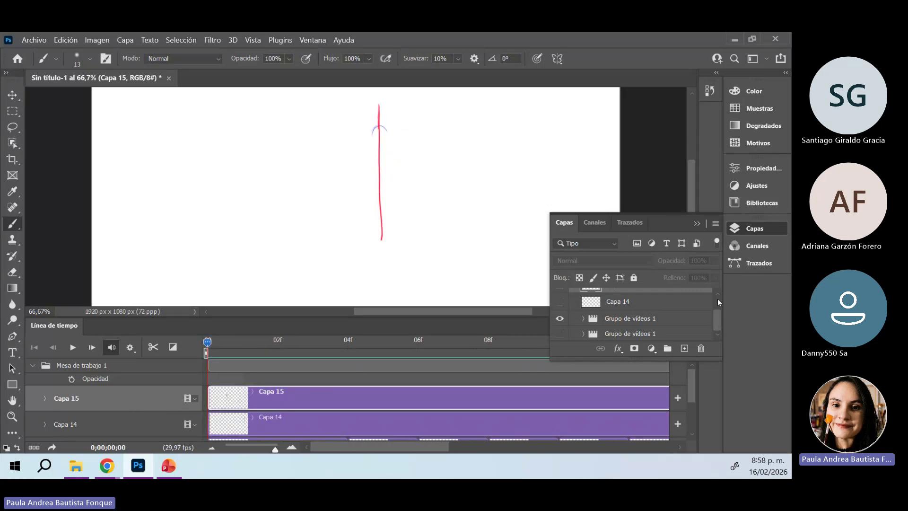
Show the lower Grupo de vídeos 1 and Capa 14, and make Capa 14 the active layer
{"action": "left_click", "coordinate": [559, 333]}
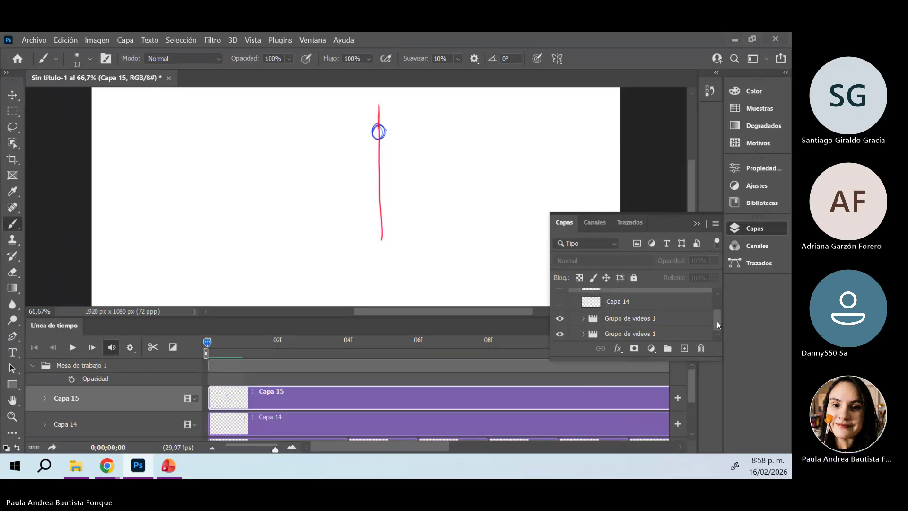
{"action": "left_click_drag", "start_coordinate": [718, 322], "coordinate": [713, 311]}
{"action": "left_click", "coordinate": [560, 312]}
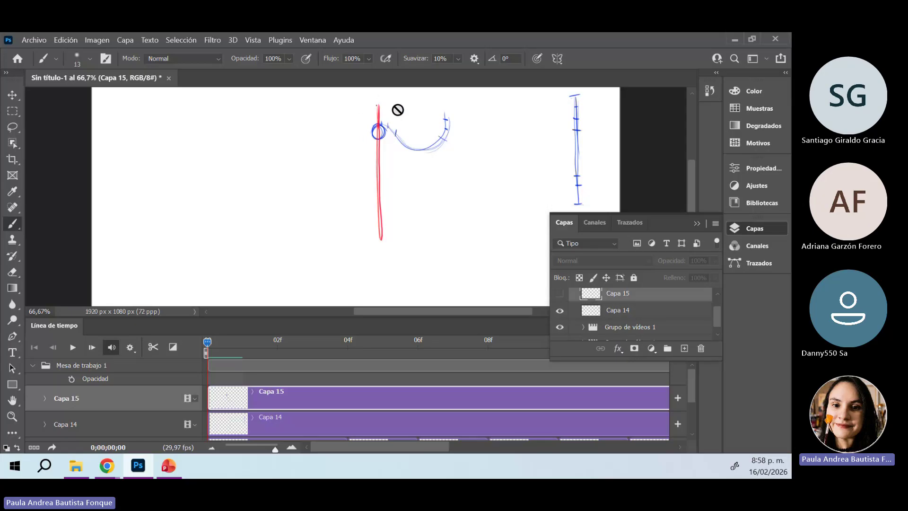
{"action": "left_click", "coordinate": [695, 310]}
{"action": "left_click", "coordinate": [726, 289]}
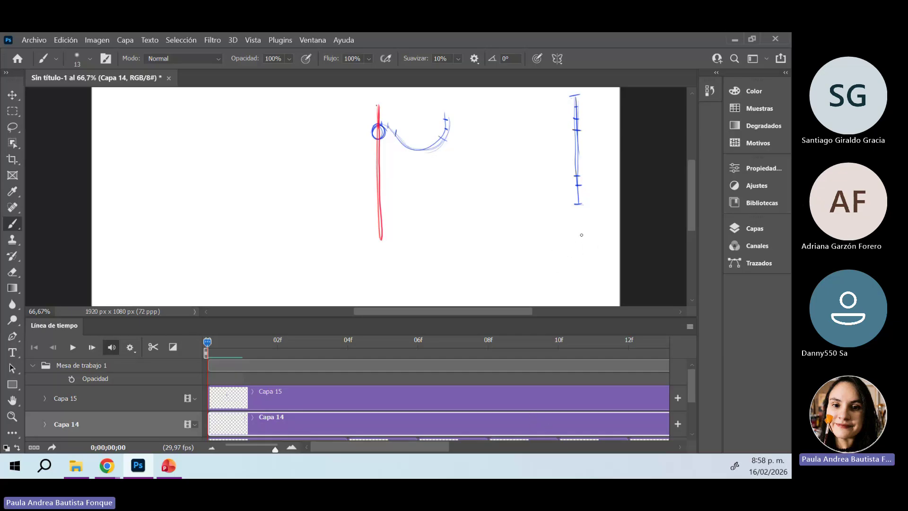
Draw a short vertical spacing chart with tick marks below the existing tall one on Capa 14
{"action": "mouse_move", "coordinate": [580, 234]}
{"action": "left_mouse_down"}
{"action": "mouse_move", "coordinate": [591, 233]}
{"action": "mouse_move", "coordinate": [589, 288]}
{"action": "left_mouse_up"}
{"action": "mouse_move", "coordinate": [587, 251]}
{"action": "left_mouse_down"}
{"action": "mouse_move", "coordinate": [589, 284]}
{"action": "mouse_move", "coordinate": [597, 287]}
{"action": "left_mouse_up"}
{"action": "mouse_move", "coordinate": [585, 245]}
{"action": "left_mouse_down"}
{"action": "mouse_move", "coordinate": [593, 244]}
{"action": "mouse_move", "coordinate": [593, 258]}
{"action": "left_mouse_up"}
Sketch an arch with four circles climbing one side and one at its far end, and bracket the intervals of the short spacing chart
{"action": "mouse_move", "coordinate": [449, 287]}
{"action": "left_mouse_down"}
{"action": "mouse_move", "coordinate": [458, 248]}
{"action": "mouse_move", "coordinate": [494, 224]}
{"action": "mouse_move", "coordinate": [522, 237]}
{"action": "mouse_move", "coordinate": [502, 226]}
{"action": "mouse_move", "coordinate": [461, 255]}
{"action": "left_mouse_up"}
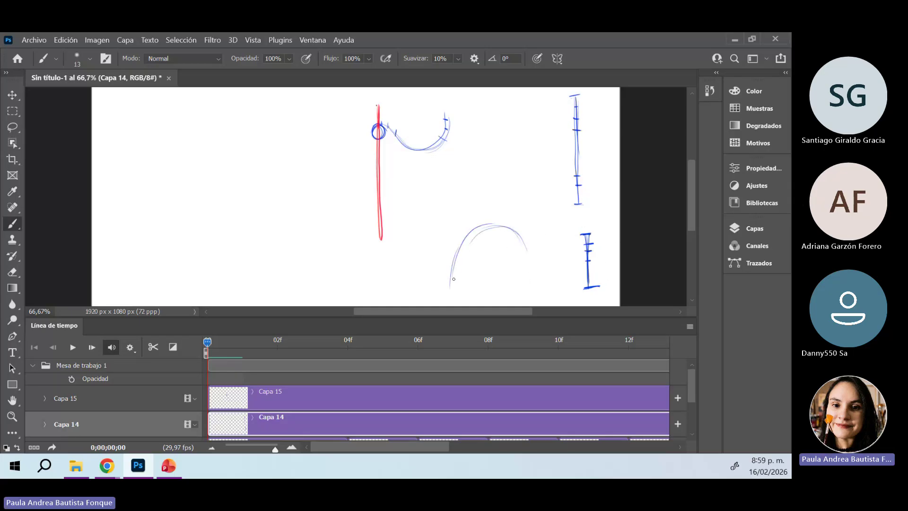
{"action": "mouse_move", "coordinate": [528, 273]}
{"action": "left_mouse_down"}
{"action": "mouse_move", "coordinate": [522, 249]}
{"action": "mouse_move", "coordinate": [531, 280]}
{"action": "left_mouse_up"}
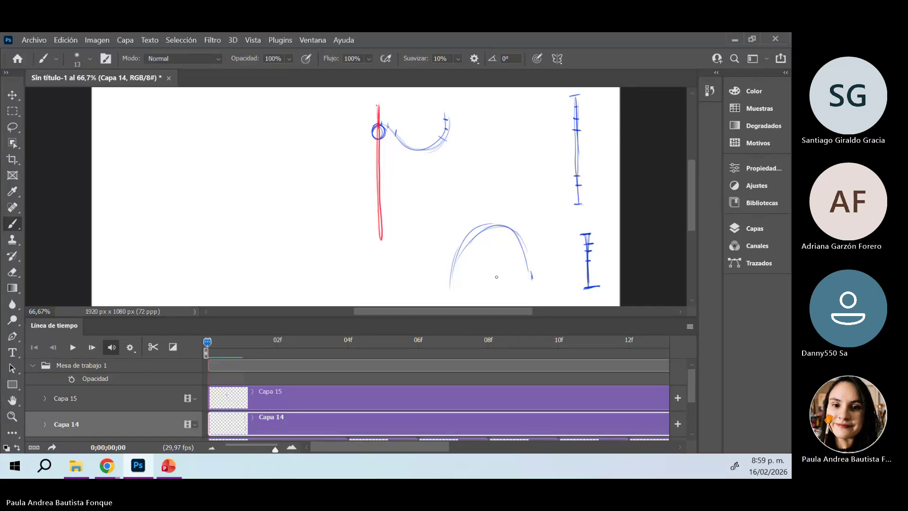
{"action": "mouse_move", "coordinate": [449, 284]}
{"action": "left_mouse_down"}
{"action": "mouse_move", "coordinate": [459, 285]}
{"action": "mouse_move", "coordinate": [452, 274]}
{"action": "left_mouse_up"}
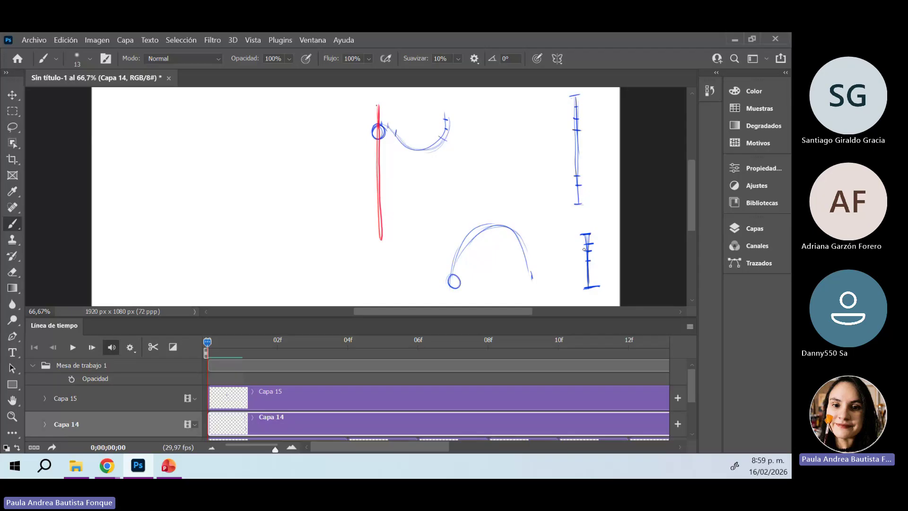
{"action": "mouse_move", "coordinate": [452, 273]}
{"action": "left_mouse_down"}
{"action": "mouse_move", "coordinate": [457, 250]}
{"action": "mouse_move", "coordinate": [468, 257]}
{"action": "mouse_move", "coordinate": [463, 244]}
{"action": "left_mouse_up"}
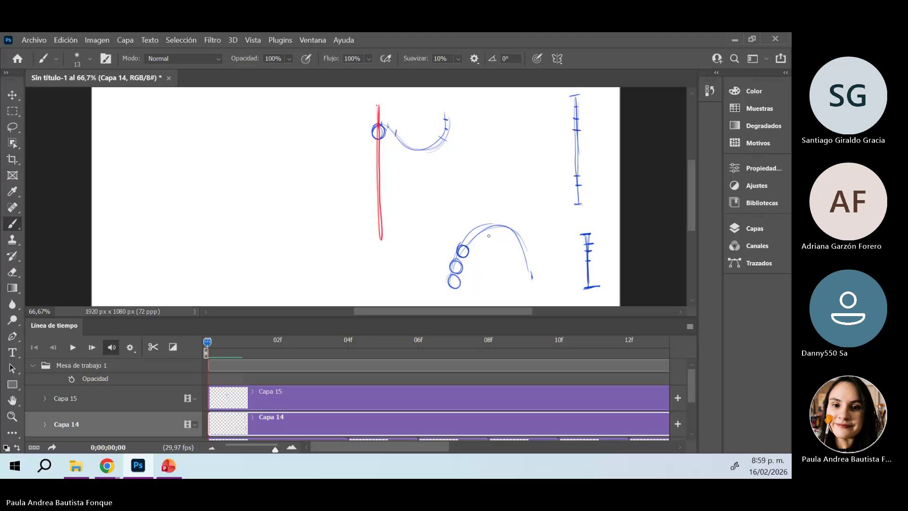
{"action": "left_click_drag", "start_coordinate": [476, 229], "coordinate": [483, 232]}
{"action": "mouse_move", "coordinate": [533, 282]}
{"action": "left_mouse_down"}
{"action": "mouse_move", "coordinate": [540, 288]}
{"action": "mouse_move", "coordinate": [533, 276]}
{"action": "left_mouse_up"}
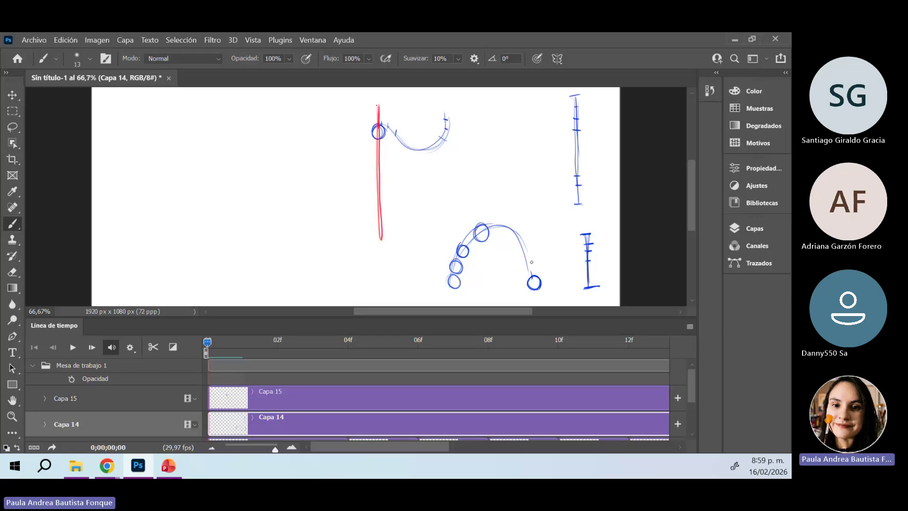
{"action": "mouse_move", "coordinate": [595, 262]}
{"action": "left_mouse_down"}
{"action": "mouse_move", "coordinate": [602, 288]}
{"action": "mouse_move", "coordinate": [596, 235]}
{"action": "left_mouse_up"}
Erase the red curve beside the pole on Capa 4 of the upper Grupo de vídeos 1 at 0;00;00;09
{"action": "left_click", "coordinate": [135, 388]}
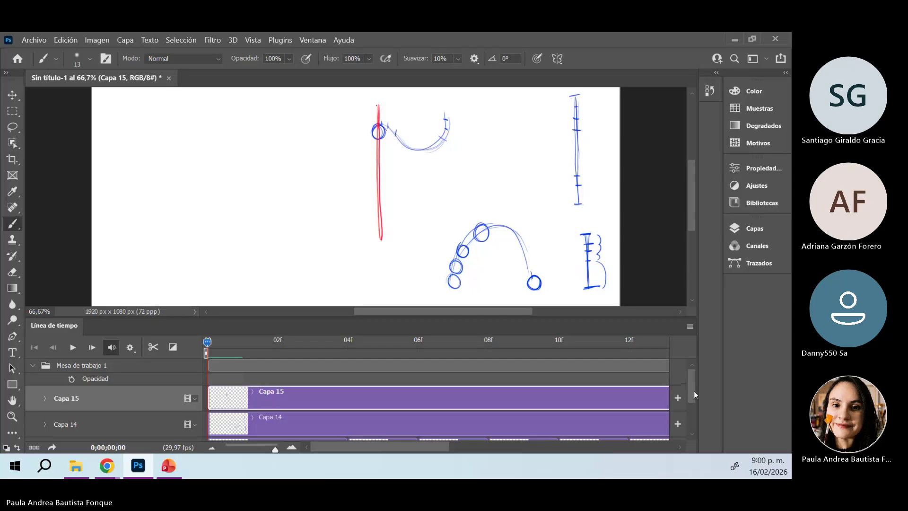
{"action": "left_click_drag", "start_coordinate": [694, 391], "coordinate": [696, 408]}
{"action": "left_click", "coordinate": [292, 394]}
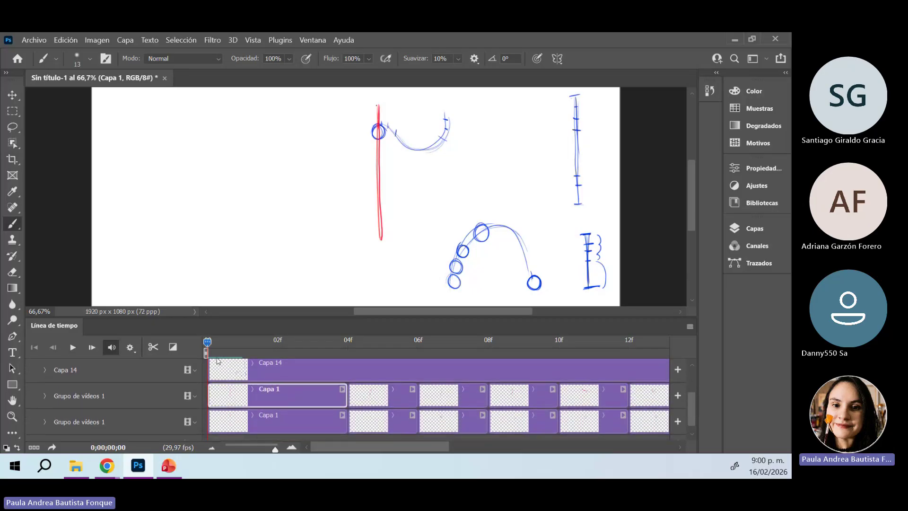
{"action": "mouse_move", "coordinate": [210, 346]}
{"action": "left_mouse_down"}
{"action": "mouse_move", "coordinate": [342, 351]}
{"action": "mouse_move", "coordinate": [519, 396]}
{"action": "mouse_move", "coordinate": [571, 360]}
{"action": "mouse_move", "coordinate": [666, 375]}
{"action": "mouse_move", "coordinate": [475, 387]}
{"action": "left_mouse_up"}
{"action": "left_click", "coordinate": [524, 401]}
{"action": "left_click", "coordinate": [525, 420]}
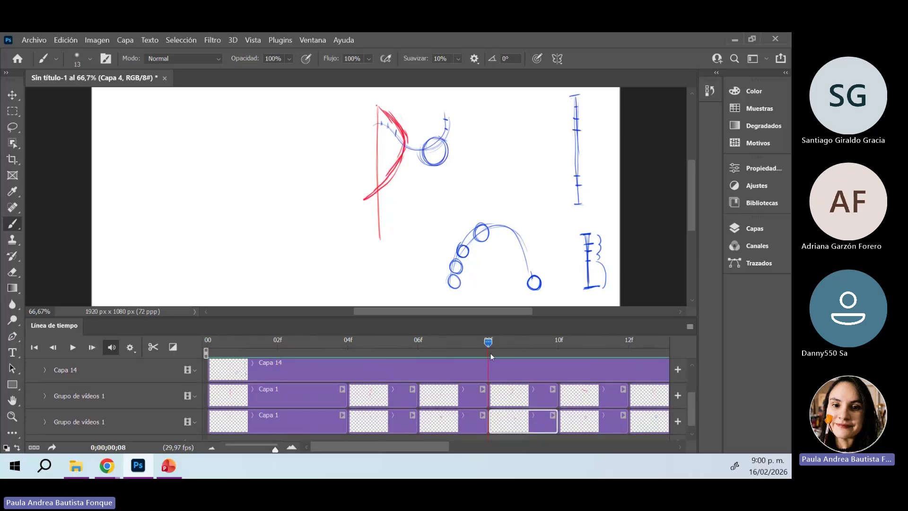
{"action": "mouse_move", "coordinate": [500, 346]}
{"action": "left_mouse_down"}
{"action": "mouse_move", "coordinate": [569, 367]}
{"action": "mouse_move", "coordinate": [456, 369]}
{"action": "mouse_move", "coordinate": [520, 383]}
{"action": "left_mouse_up"}
{"action": "left_click", "coordinate": [520, 399]}
{"action": "left_click", "coordinate": [535, 390]}
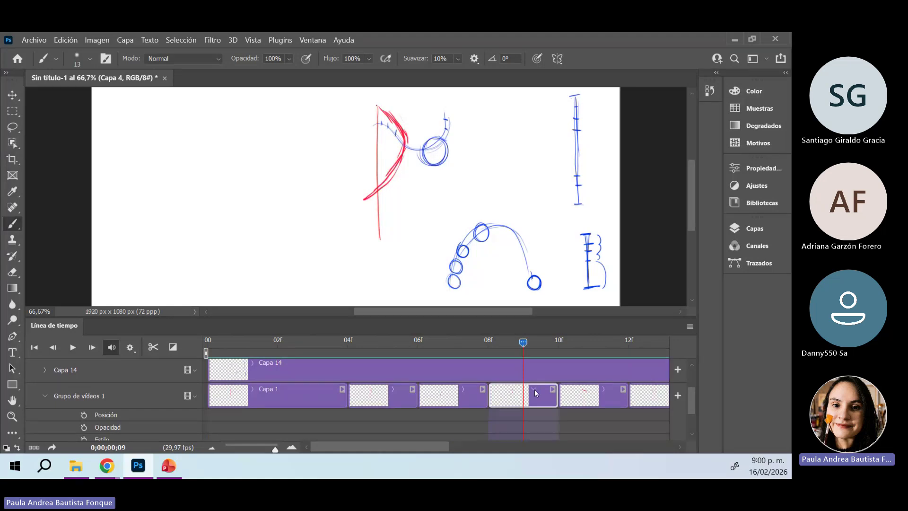
{"action": "key", "text": "e"}
{"action": "mouse_move", "coordinate": [381, 188]}
{"action": "left_mouse_down"}
{"action": "mouse_move", "coordinate": [403, 156]}
{"action": "mouse_move", "coordinate": [405, 136]}
{"action": "mouse_move", "coordinate": [384, 110]}
{"action": "mouse_move", "coordinate": [400, 137]}
{"action": "mouse_move", "coordinate": [378, 183]}
{"action": "mouse_move", "coordinate": [393, 168]}
{"action": "mouse_move", "coordinate": [367, 199]}
{"action": "left_mouse_up"}
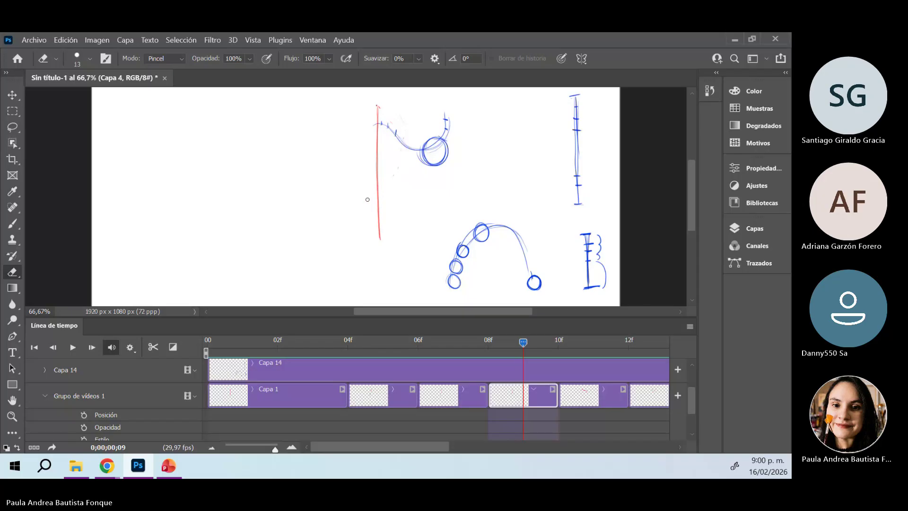
Enable onion skins (papeles cebolla) for the timeline and collapse the properties of the upper video group
{"action": "mouse_move", "coordinate": [518, 342]}
{"action": "left_mouse_down"}
{"action": "mouse_move", "coordinate": [445, 355]}
{"action": "mouse_move", "coordinate": [207, 350]}
{"action": "mouse_move", "coordinate": [313, 350]}
{"action": "left_mouse_up"}
{"action": "mouse_move", "coordinate": [335, 382]}
{"action": "left_mouse_down"}
{"action": "mouse_move", "coordinate": [583, 386]}
{"action": "mouse_move", "coordinate": [581, 362]}
{"action": "mouse_move", "coordinate": [649, 362]}
{"action": "mouse_move", "coordinate": [666, 374]}
{"action": "mouse_move", "coordinate": [529, 376]}
{"action": "mouse_move", "coordinate": [688, 381]}
{"action": "mouse_move", "coordinate": [210, 368]}
{"action": "mouse_move", "coordinate": [371, 351]}
{"action": "mouse_move", "coordinate": [605, 377]}
{"action": "mouse_move", "coordinate": [211, 378]}
{"action": "mouse_move", "coordinate": [635, 377]}
{"action": "mouse_move", "coordinate": [215, 374]}
{"action": "mouse_move", "coordinate": [504, 363]}
{"action": "mouse_move", "coordinate": [421, 358]}
{"action": "mouse_move", "coordinate": [372, 362]}
{"action": "mouse_move", "coordinate": [651, 384]}
{"action": "mouse_move", "coordinate": [341, 379]}
{"action": "mouse_move", "coordinate": [247, 384]}
{"action": "mouse_move", "coordinate": [366, 394]}
{"action": "mouse_move", "coordinate": [636, 386]}
{"action": "mouse_move", "coordinate": [246, 391]}
{"action": "left_mouse_up"}
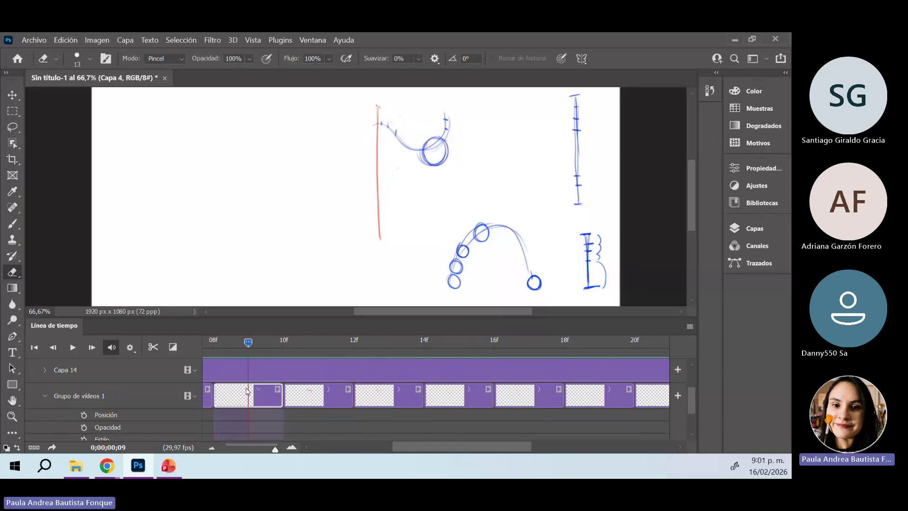
{"action": "left_click", "coordinate": [691, 327]}
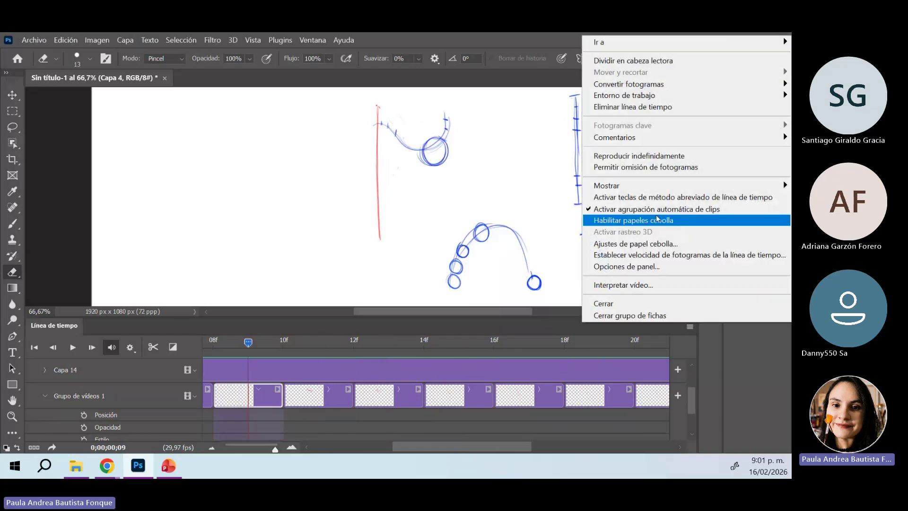
{"action": "left_click", "coordinate": [664, 218]}
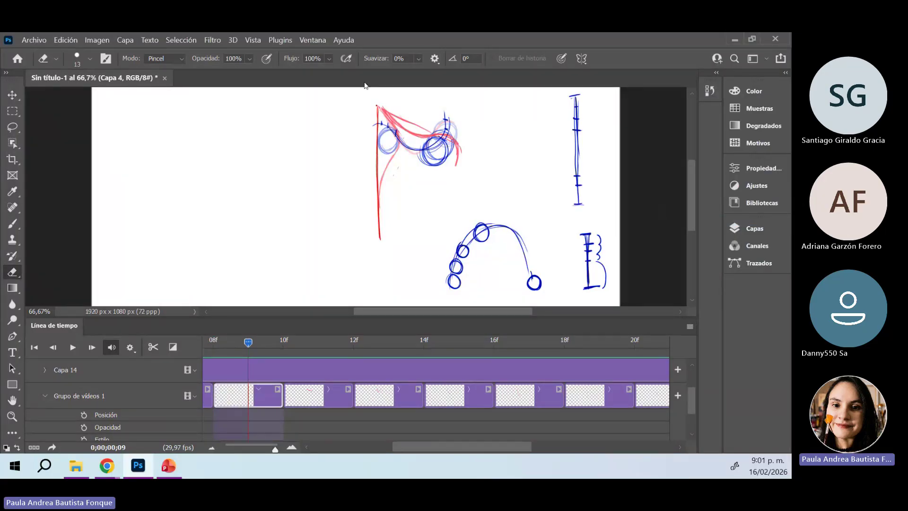
{"action": "left_click", "coordinate": [754, 91]}
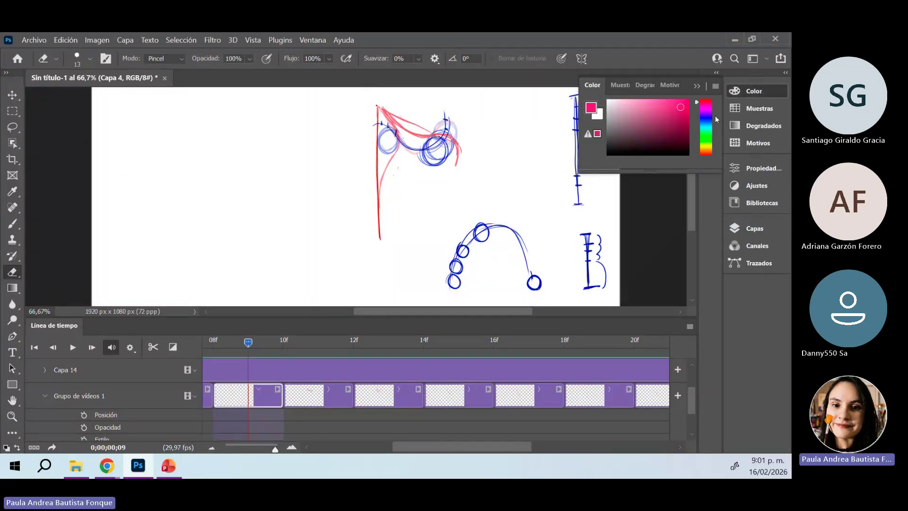
{"action": "left_click", "coordinate": [704, 79]}
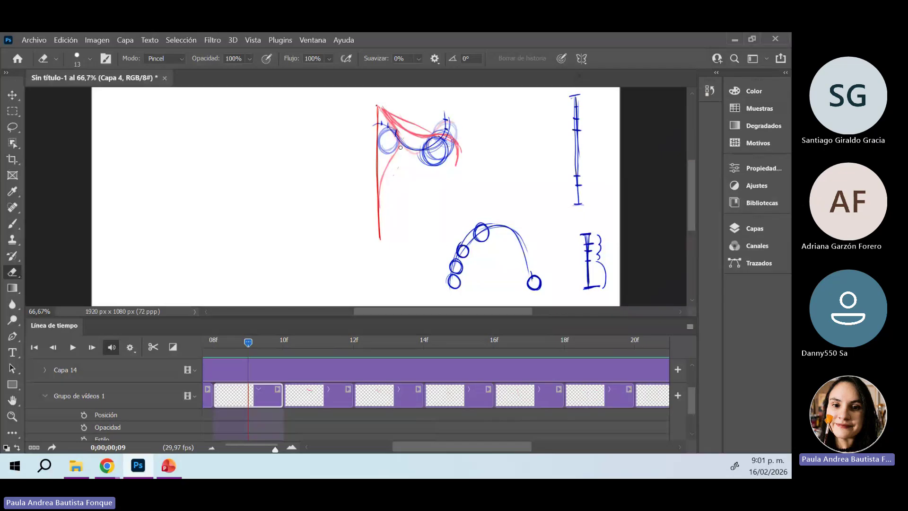
{"action": "key", "text": "ctrl+j"}
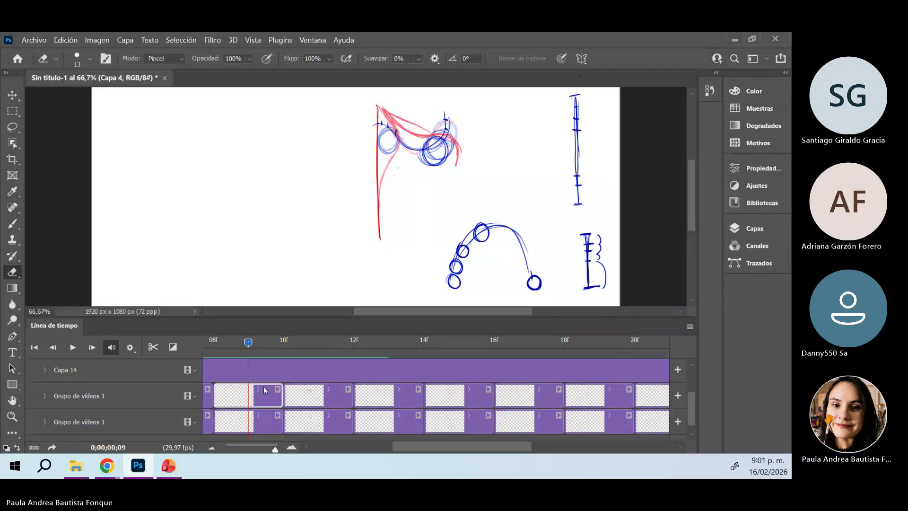
Redraw the erased curve on Capa 4 with the Brush, starting from the pole's tip, and play the animation
{"action": "left_click", "coordinate": [12, 223]}
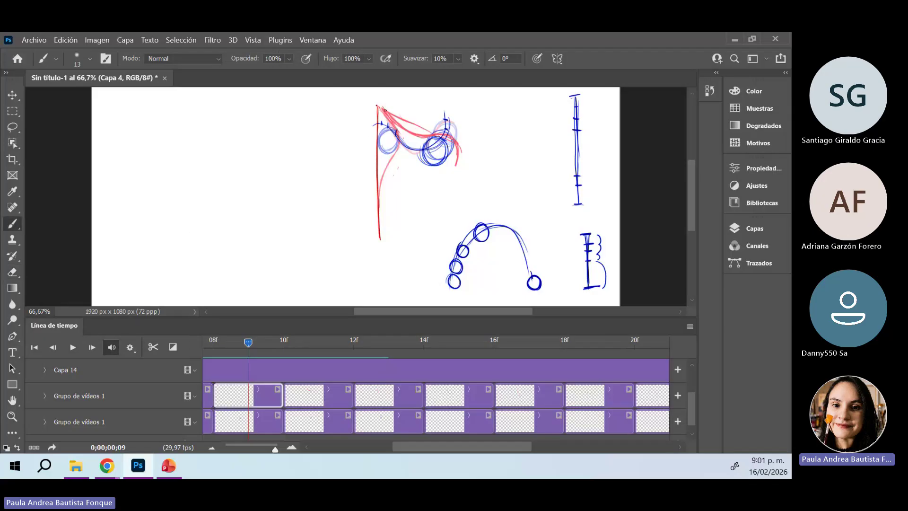
{"action": "left_click_drag", "start_coordinate": [384, 109], "coordinate": [412, 179]}
{"action": "mouse_move", "coordinate": [394, 130]}
{"action": "left_mouse_down"}
{"action": "mouse_move", "coordinate": [411, 167]}
{"action": "mouse_move", "coordinate": [428, 164]}
{"action": "mouse_move", "coordinate": [447, 137]}
{"action": "mouse_move", "coordinate": [414, 163]}
{"action": "mouse_move", "coordinate": [389, 135]}
{"action": "mouse_move", "coordinate": [412, 168]}
{"action": "left_mouse_up"}
{"action": "left_click_drag", "start_coordinate": [444, 137], "coordinate": [455, 152]}
{"action": "key", "text": "space"}
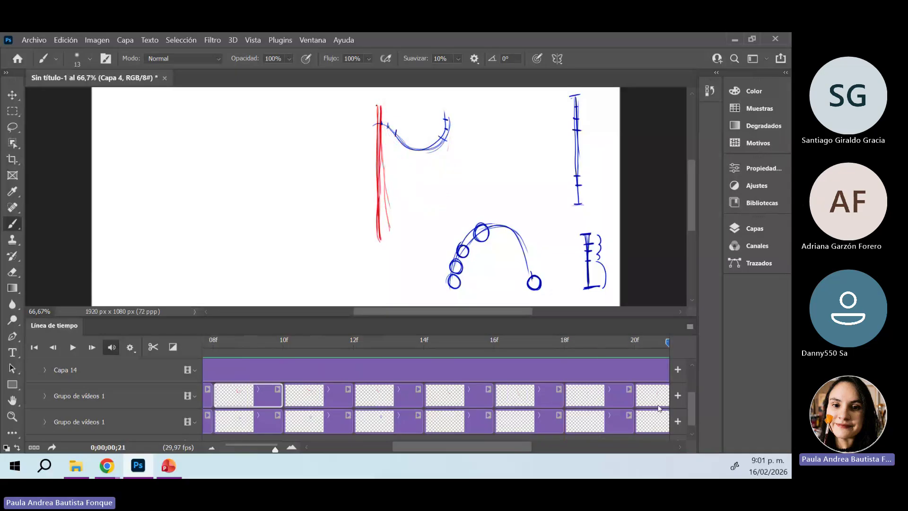
Disable onion skins and scrub the flag animation back to 0;00;00;00
{"action": "left_click", "coordinate": [692, 326]}
{"action": "left_click", "coordinate": [648, 221]}
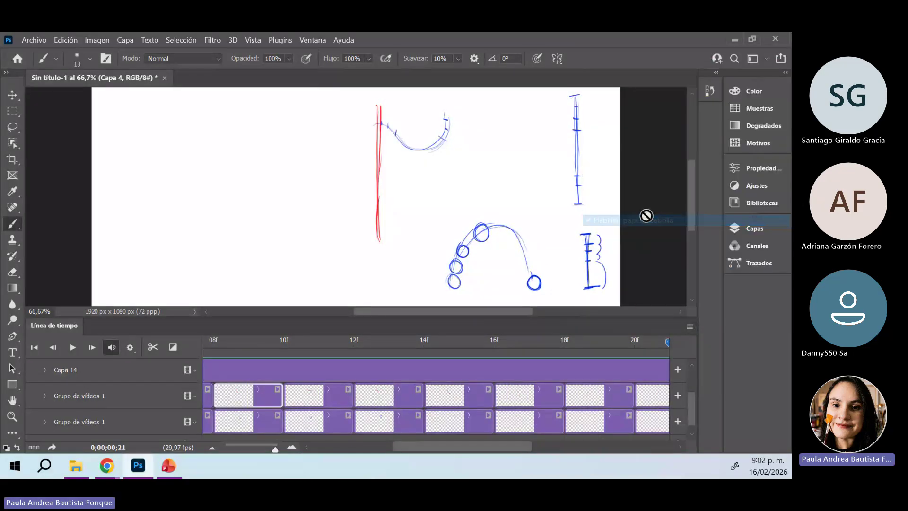
{"action": "left_click_drag", "start_coordinate": [626, 345], "coordinate": [99, 442]}
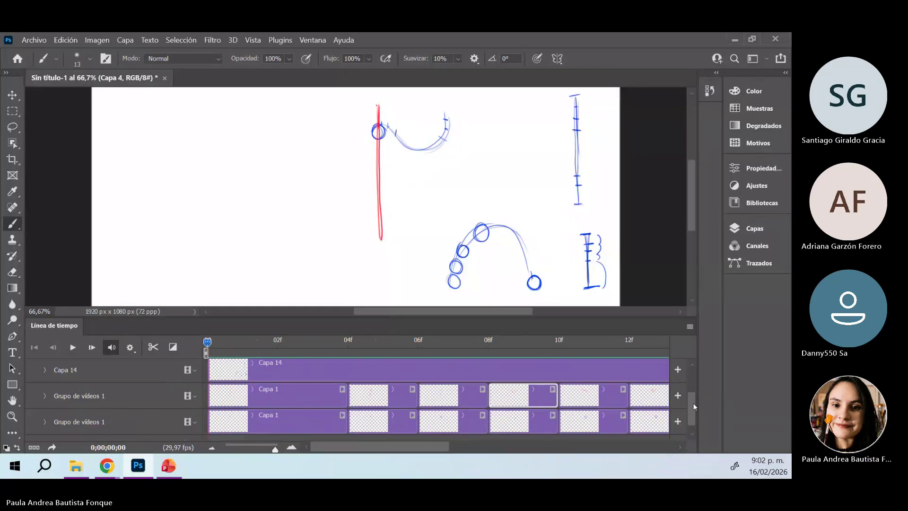
Hide both Grupo de vídeos 1 groups and Capa 14, collapsing the expanded groups in the layer list
{"action": "left_click_drag", "start_coordinate": [693, 403], "coordinate": [696, 374]}
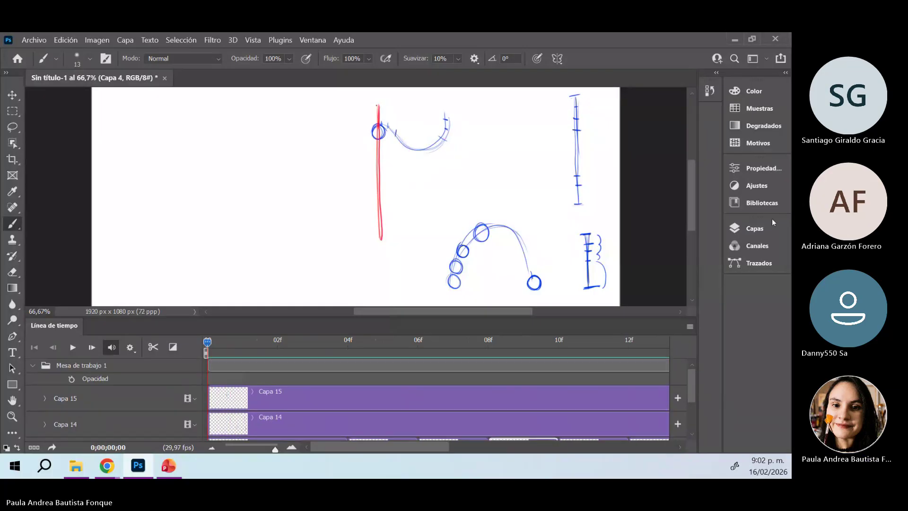
{"action": "left_click", "coordinate": [757, 230]}
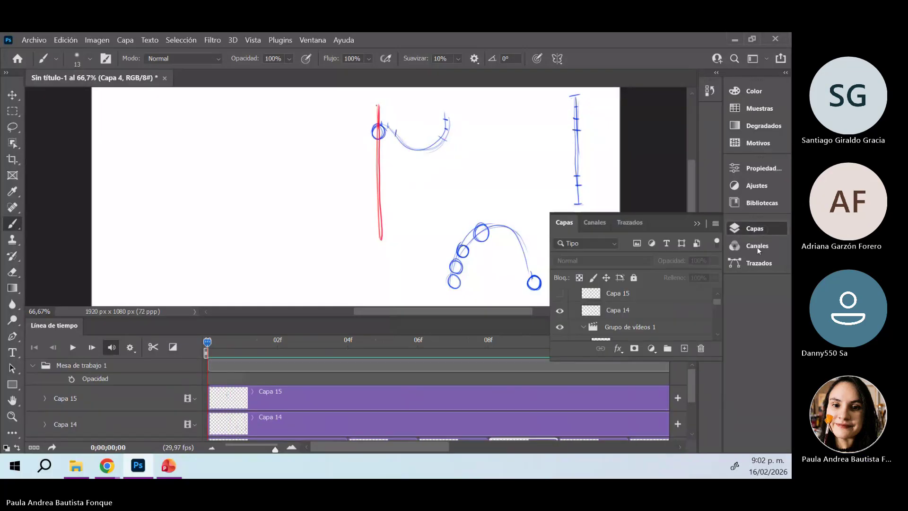
{"action": "left_click", "coordinate": [560, 327]}
{"action": "left_click_drag", "start_coordinate": [718, 302], "coordinate": [720, 304]}
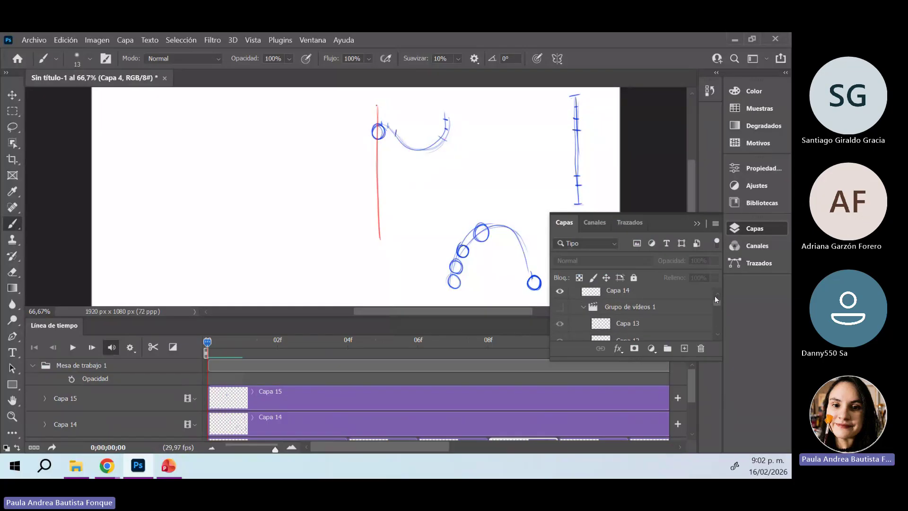
{"action": "left_click_drag", "start_coordinate": [592, 308], "coordinate": [562, 331]}
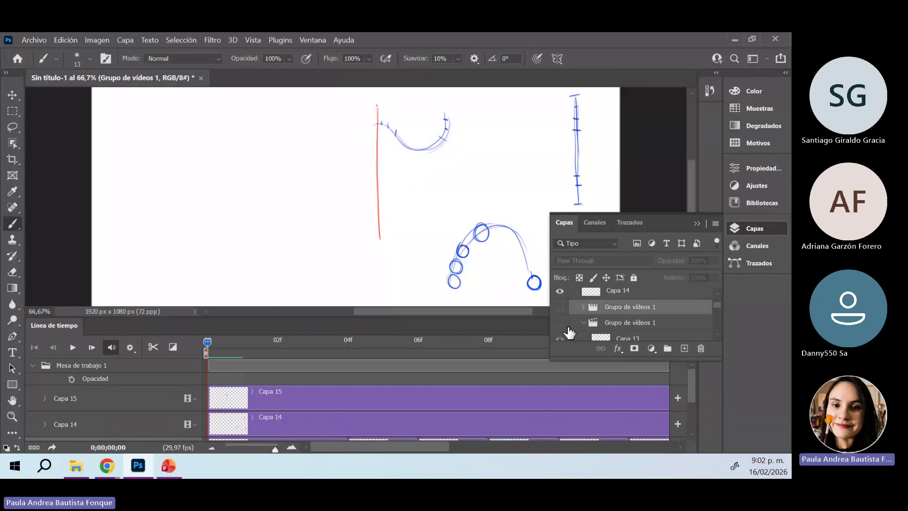
{"action": "left_click_drag", "start_coordinate": [715, 308], "coordinate": [720, 306]}
{"action": "left_click", "coordinate": [560, 303]}
{"action": "left_click", "coordinate": [584, 332]}
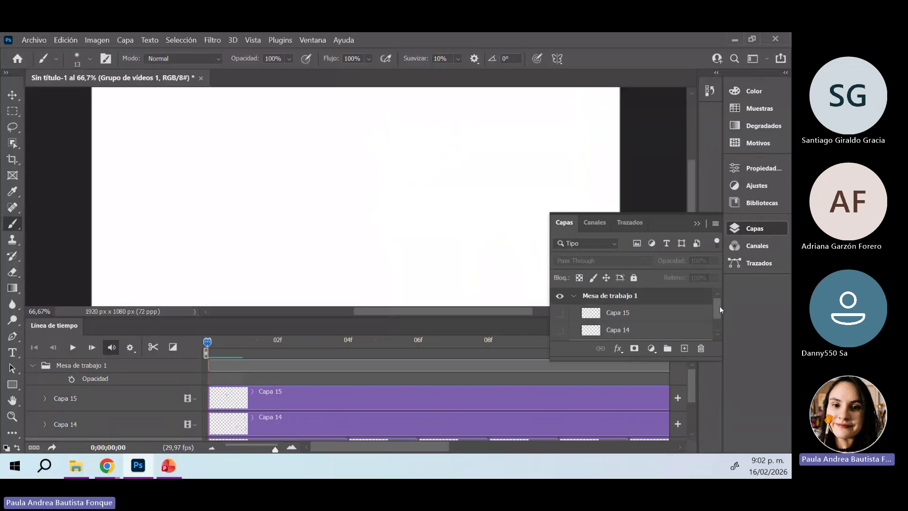
Show Capa 15 again and create a new empty layer above it
{"action": "left_click", "coordinate": [660, 314]}
{"action": "left_click", "coordinate": [560, 312]}
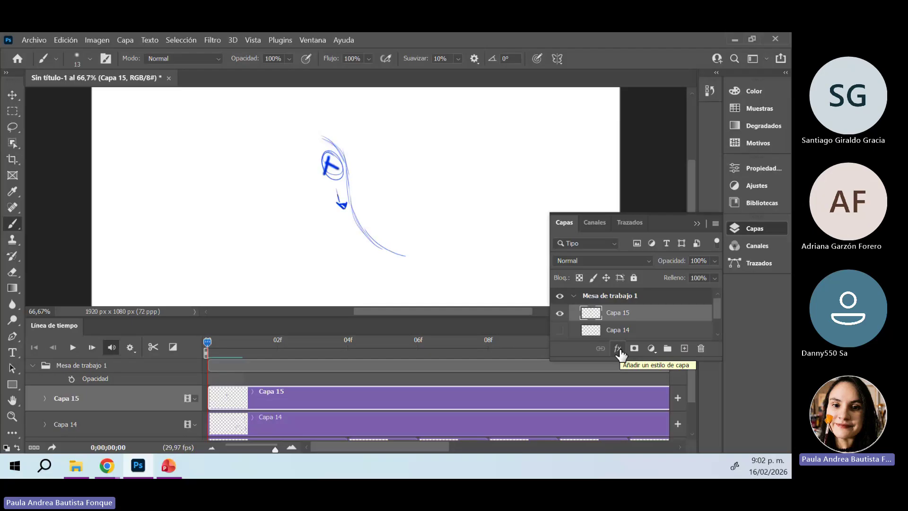
{"action": "left_click", "coordinate": [685, 348]}
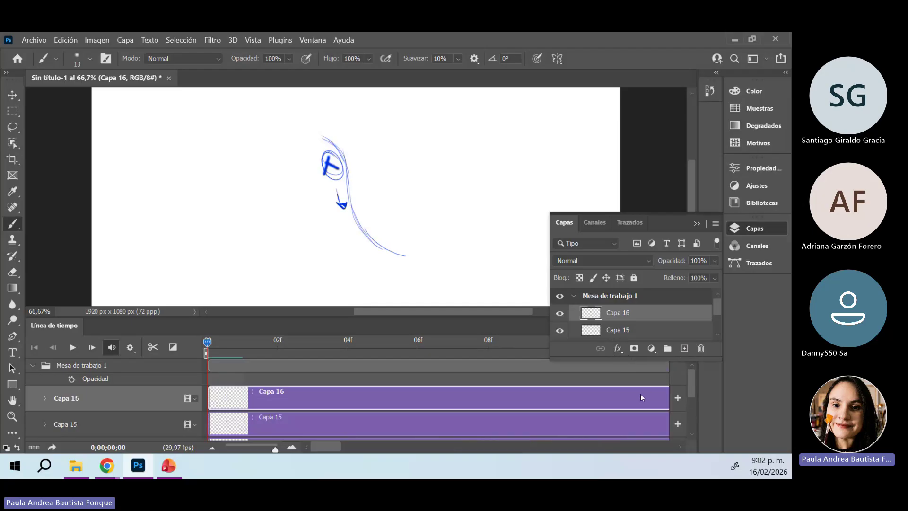
Shorten the Capa 16 clip to four frames, ending at 04f
{"action": "left_click_drag", "start_coordinate": [275, 449], "coordinate": [243, 450]}
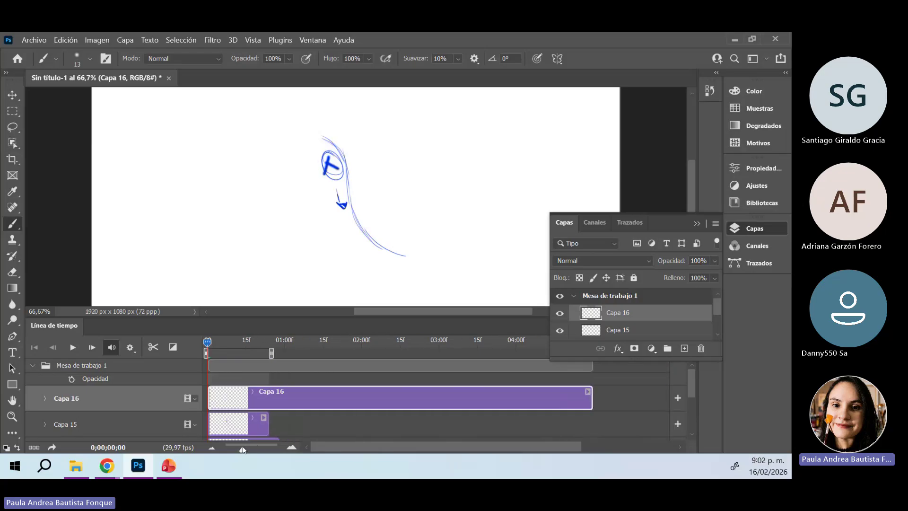
{"action": "left_click_drag", "start_coordinate": [592, 406], "coordinate": [223, 406]}
{"action": "left_click_drag", "start_coordinate": [242, 449], "coordinate": [274, 449]}
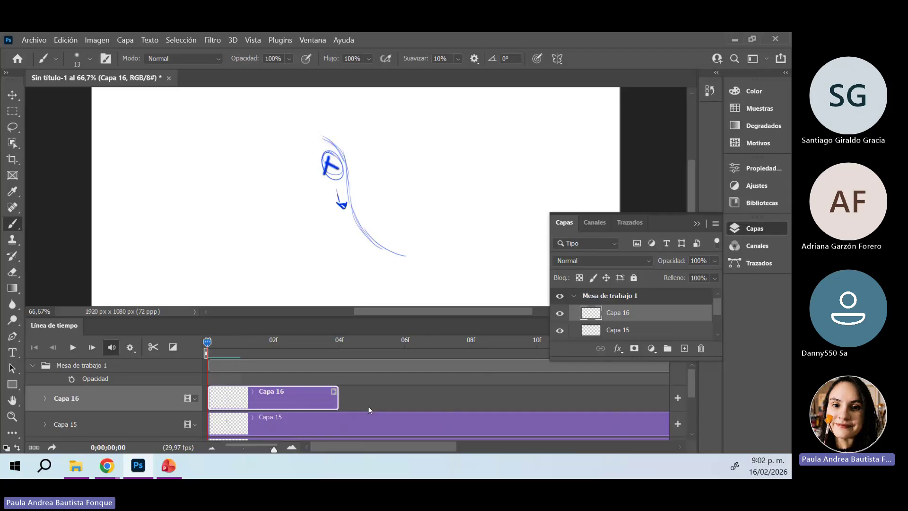
Place a new empty layer directly after the Capa 16 clip in a video group and trim its clip to two frames
{"action": "key", "text": "ctrl+j"}
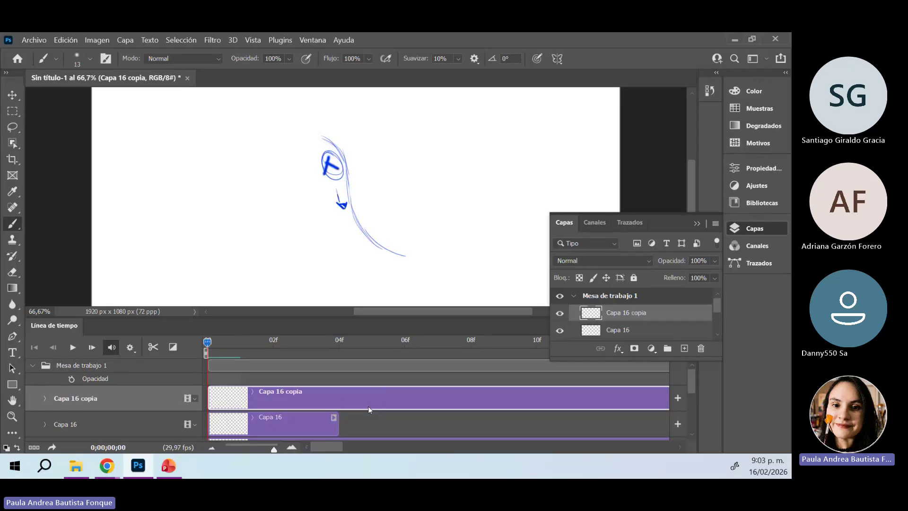
{"action": "key", "text": "ctrl+z"}
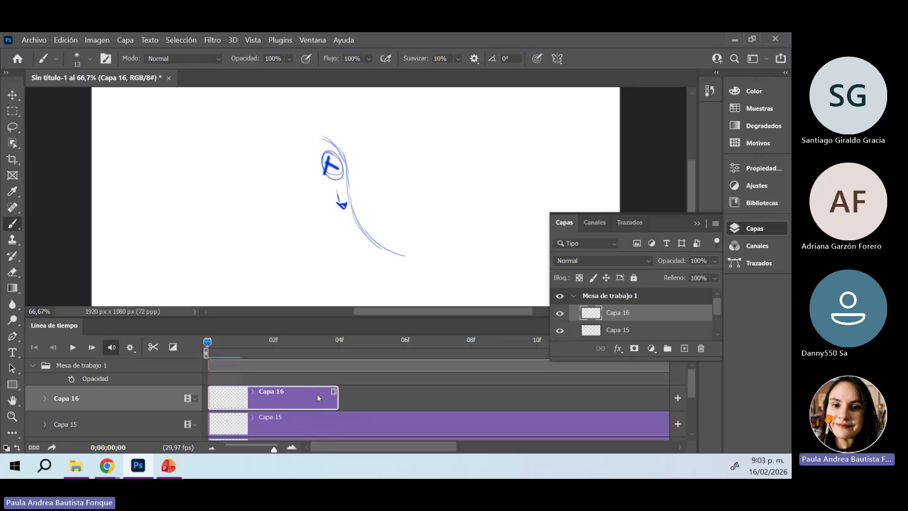
{"action": "key", "text": "ctrl+shift+alt+n"}
{"action": "left_click_drag", "start_coordinate": [317, 398], "coordinate": [419, 412]}
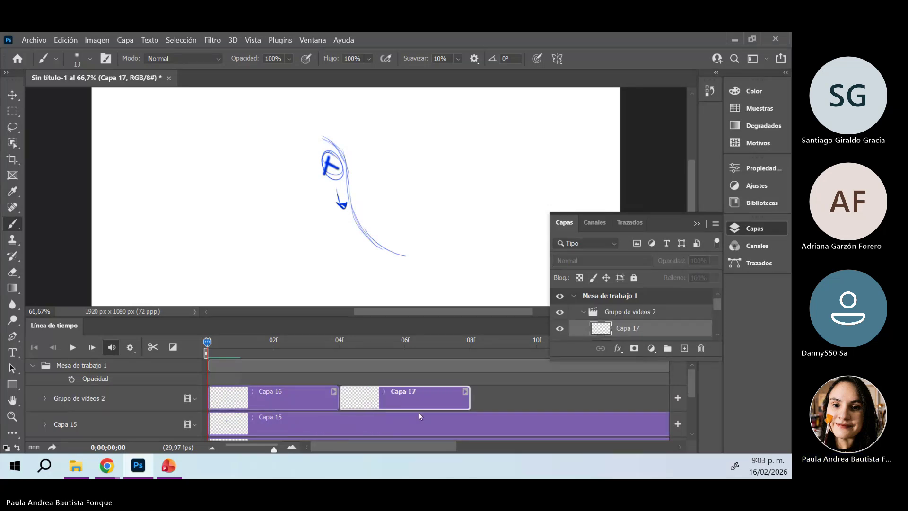
{"action": "left_click", "coordinate": [471, 402]}
{"action": "left_click_drag", "start_coordinate": [471, 401], "coordinate": [409, 392]}
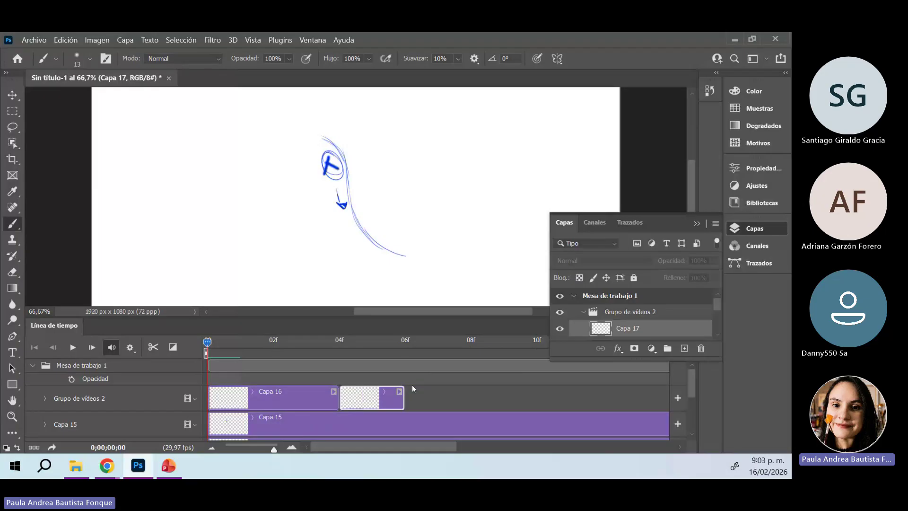
Add eight more empty two-frame layers in sequence after Capa 17, up to Capa 25
{"action": "key", "text": "ctrl+shift+alt+n"}
{"action": "key", "text": "ctrl+shift+alt+n"}
{"action": "key", "text": "ctrl+shift+alt+n"}
{"action": "key", "text": "ctrl+shift+alt+n"}
{"action": "key", "text": "ctrl+shift+alt+n"}
{"action": "key", "text": "ctrl+shift+alt+n"}
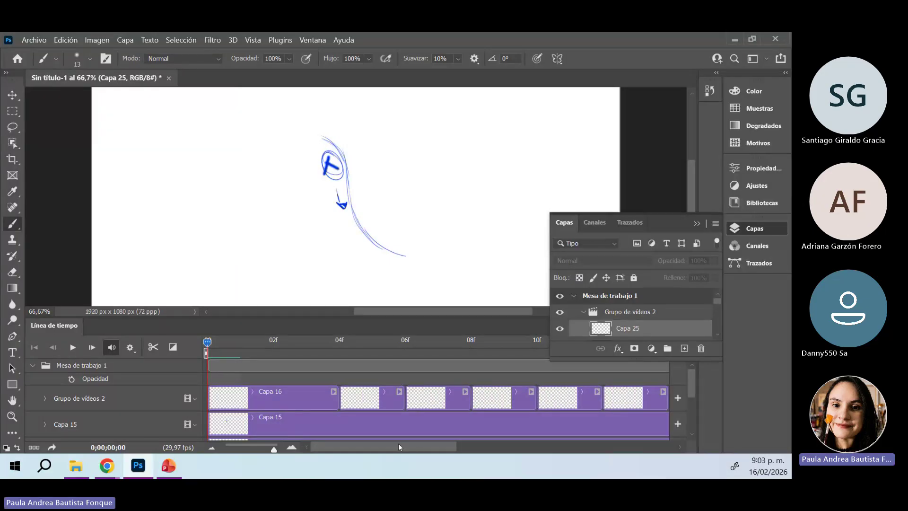
Set Capa 15's opacity to 62% and make Capa 16 the active drawing layer
{"action": "left_click", "coordinate": [363, 399]}
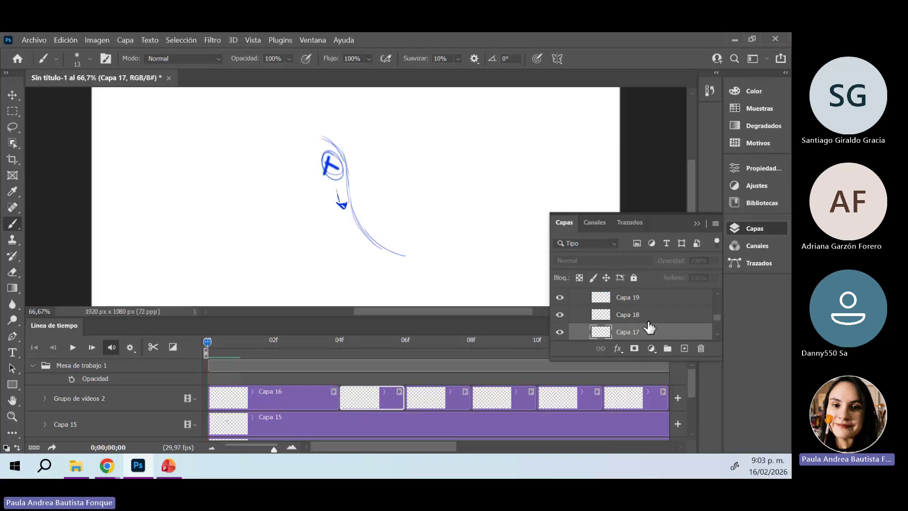
{"action": "left_click_drag", "start_coordinate": [717, 319], "coordinate": [717, 323]}
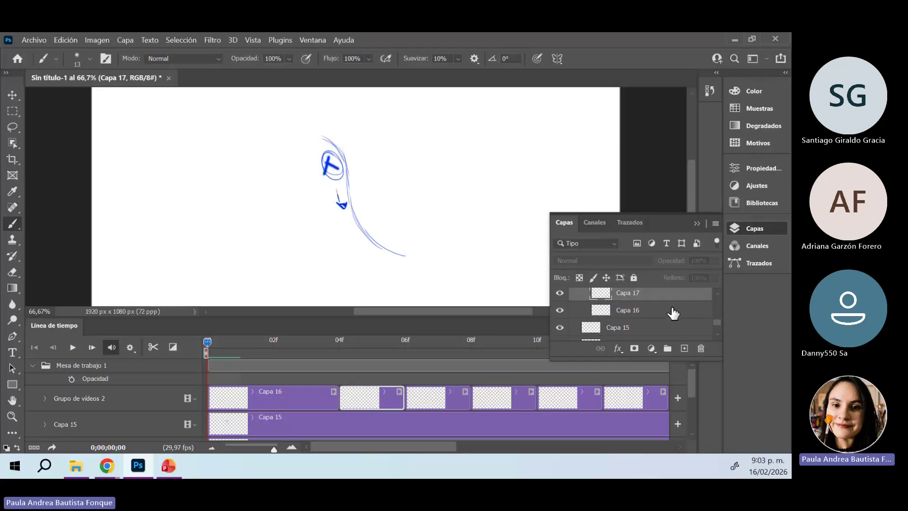
{"action": "left_click", "coordinate": [674, 311]}
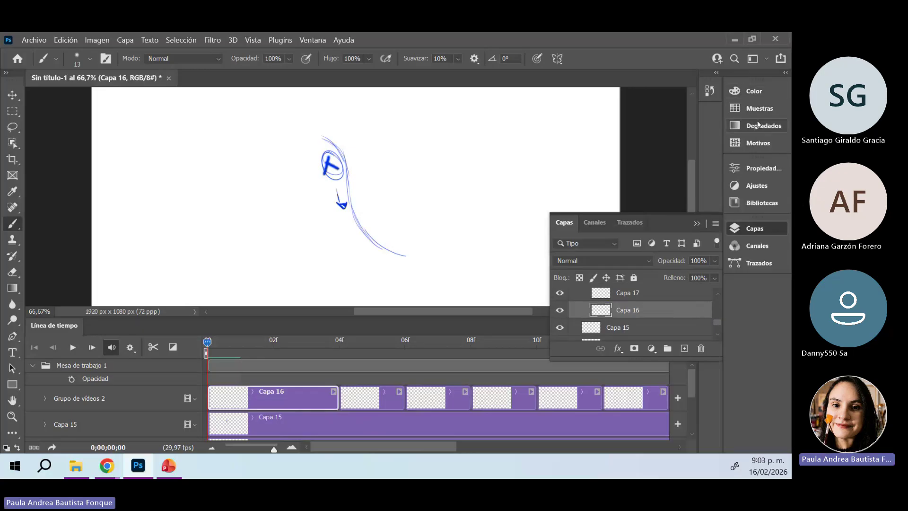
{"action": "left_click", "coordinate": [639, 421]}
{"action": "left_click_drag", "start_coordinate": [681, 259], "coordinate": [655, 265]}
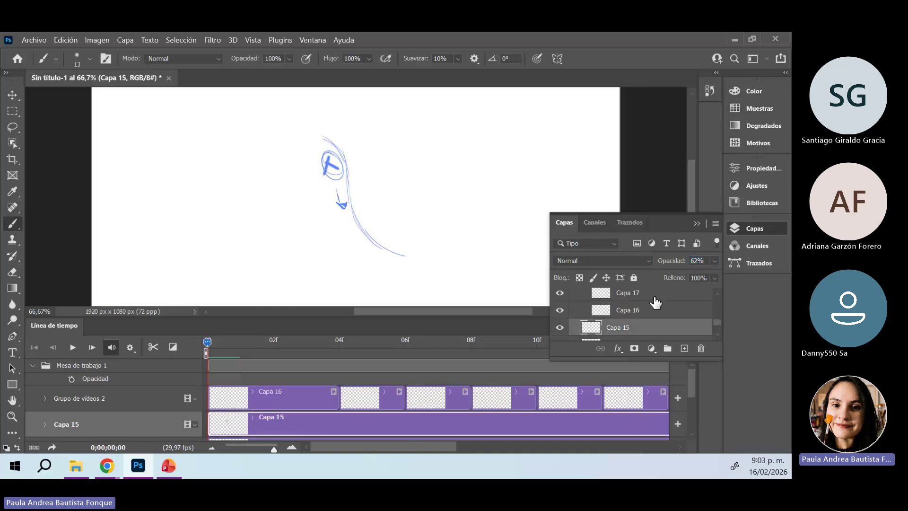
{"action": "left_click", "coordinate": [681, 310]}
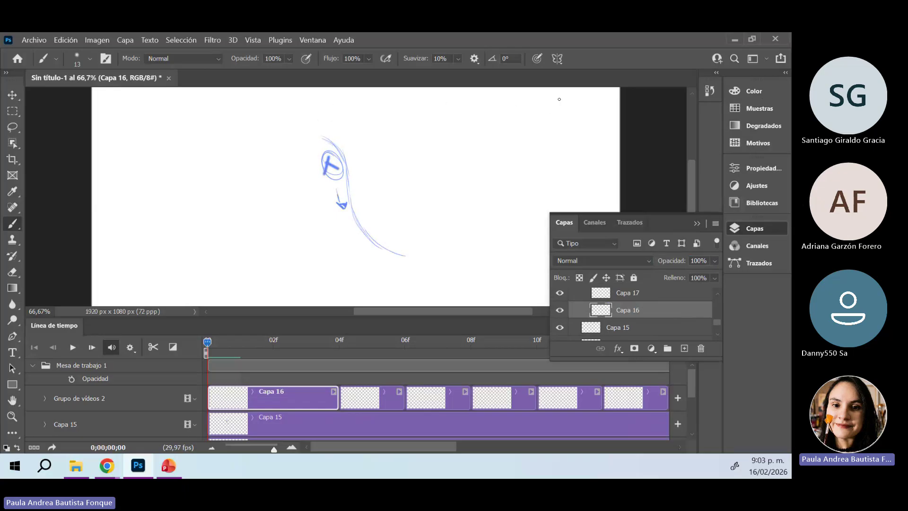
Make short Brush test strokes on Capa 16, and undo them along with the last opacity change
{"action": "left_click_drag", "start_coordinate": [559, 99], "coordinate": [561, 106]}
{"action": "left_click_drag", "start_coordinate": [580, 101], "coordinate": [585, 103]}
{"action": "key", "text": "ctrl+z"}
{"action": "key", "text": "ctrl+z"}
{"action": "key", "text": "ctrl+z"}
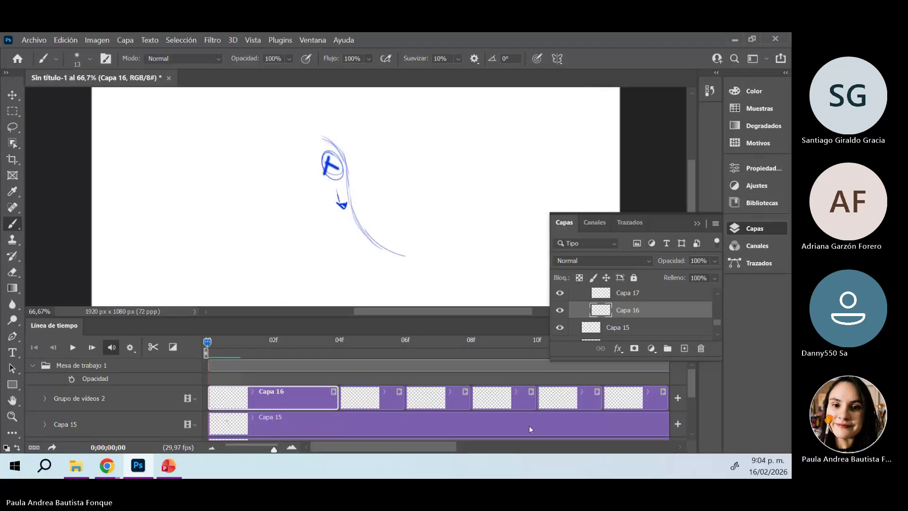
Fade Capa 15 by lowering its opacity, and trace its S-shaped curve in red with the Brush on Capa 16
{"action": "left_click", "coordinate": [540, 431]}
{"action": "left_click_drag", "start_coordinate": [679, 266], "coordinate": [626, 265]}
{"action": "left_click", "coordinate": [306, 400]}
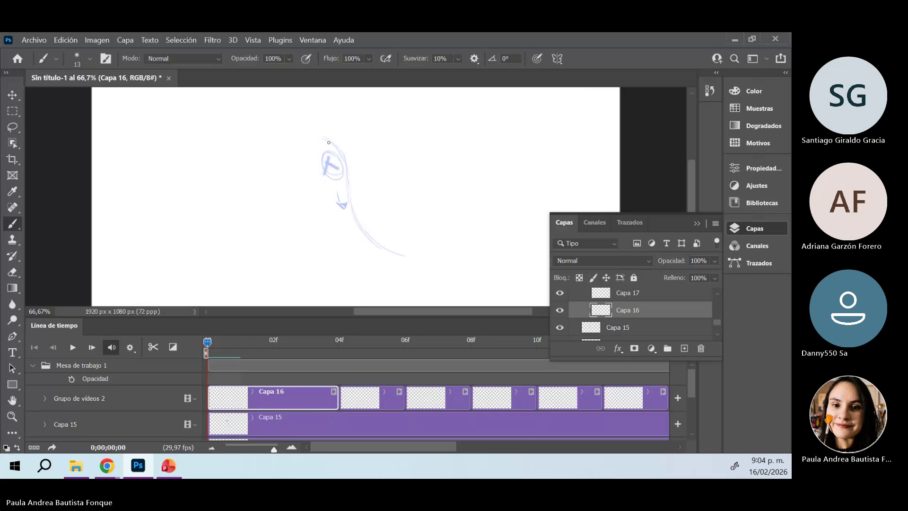
{"action": "mouse_move", "coordinate": [339, 149]}
{"action": "left_mouse_down"}
{"action": "mouse_move", "coordinate": [324, 142]}
{"action": "mouse_move", "coordinate": [349, 172]}
{"action": "mouse_move", "coordinate": [350, 204]}
{"action": "mouse_move", "coordinate": [381, 247]}
{"action": "mouse_move", "coordinate": [402, 256]}
{"action": "left_mouse_up"}
{"action": "mouse_move", "coordinate": [356, 214]}
{"action": "left_mouse_down"}
{"action": "mouse_move", "coordinate": [336, 148]}
{"action": "mouse_move", "coordinate": [349, 166]}
{"action": "left_mouse_up"}
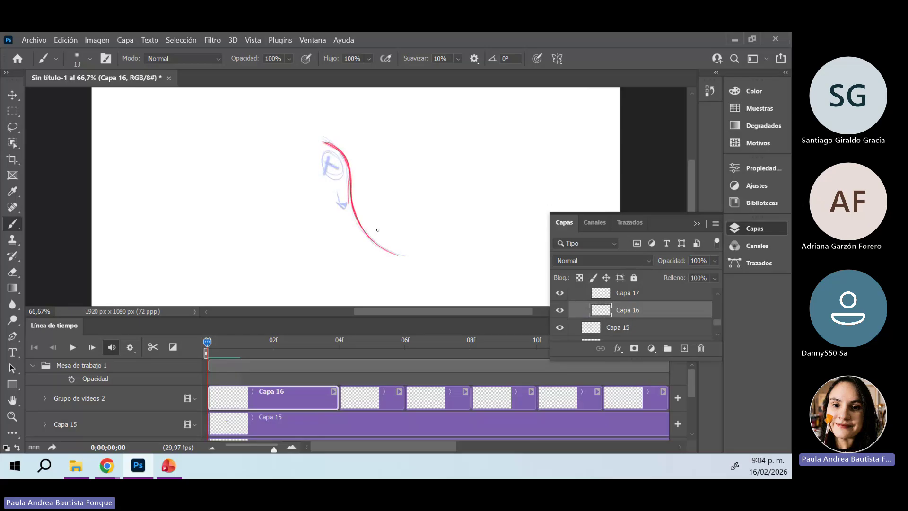
Select Capa 17 at frame 5 and play the animation
{"action": "left_click", "coordinate": [378, 395]}
{"action": "left_click", "coordinate": [381, 342]}
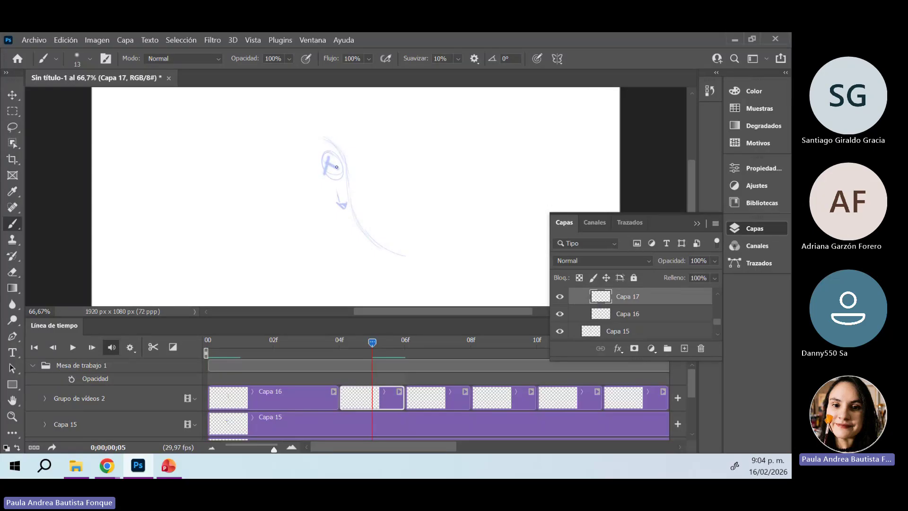
{"action": "key", "text": "space"}
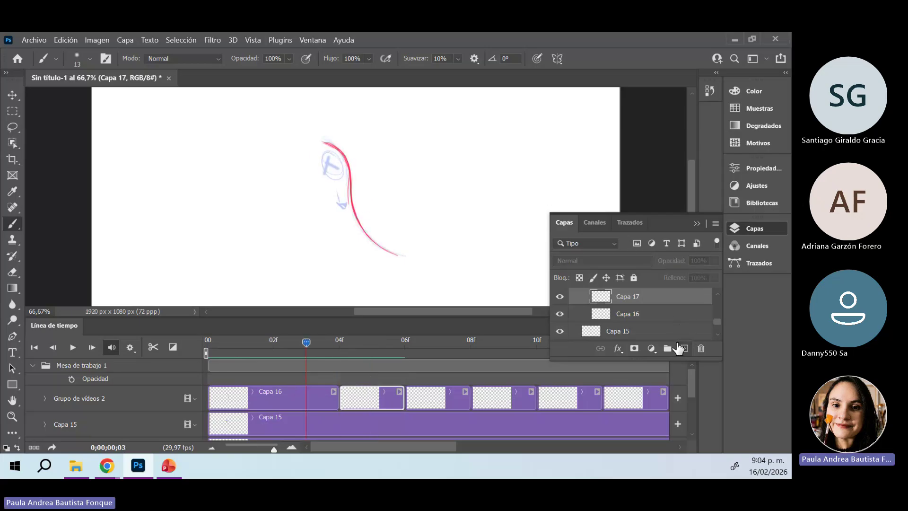
Collapse and duplicate Grupo de vídeos 2, and draw a red circle over the reference circle on the upper group's Capa 16
{"action": "left_click_drag", "start_coordinate": [719, 322], "coordinate": [719, 299]}
{"action": "left_click", "coordinate": [653, 314]}
{"action": "left_click", "coordinate": [586, 312]}
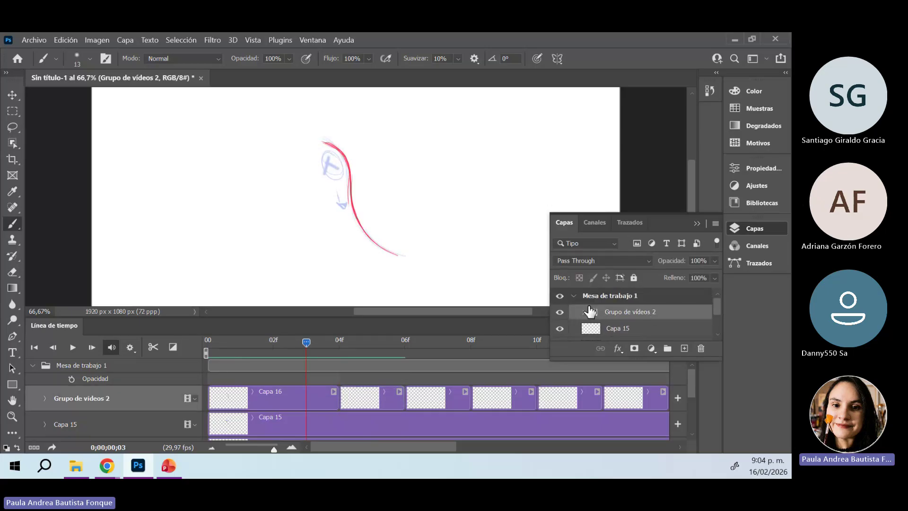
{"action": "key", "text": "ctrl+j"}
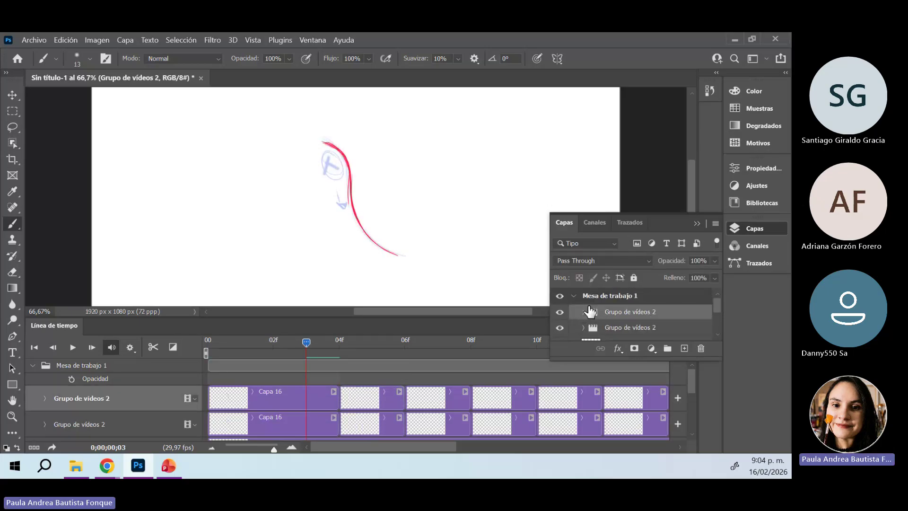
{"action": "left_click", "coordinate": [322, 396]}
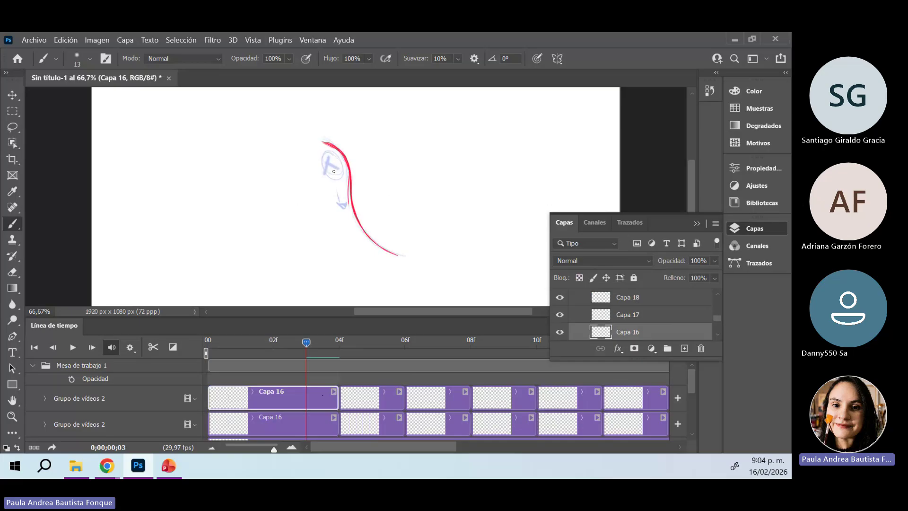
{"action": "mouse_move", "coordinate": [343, 162]}
{"action": "left_mouse_down"}
{"action": "mouse_move", "coordinate": [342, 179]}
{"action": "mouse_move", "coordinate": [332, 179]}
{"action": "left_mouse_up"}
Enable onion skins and draw a red circle on Capa 17 at frame 5, slightly below the previous circle
{"action": "left_click", "coordinate": [373, 353]}
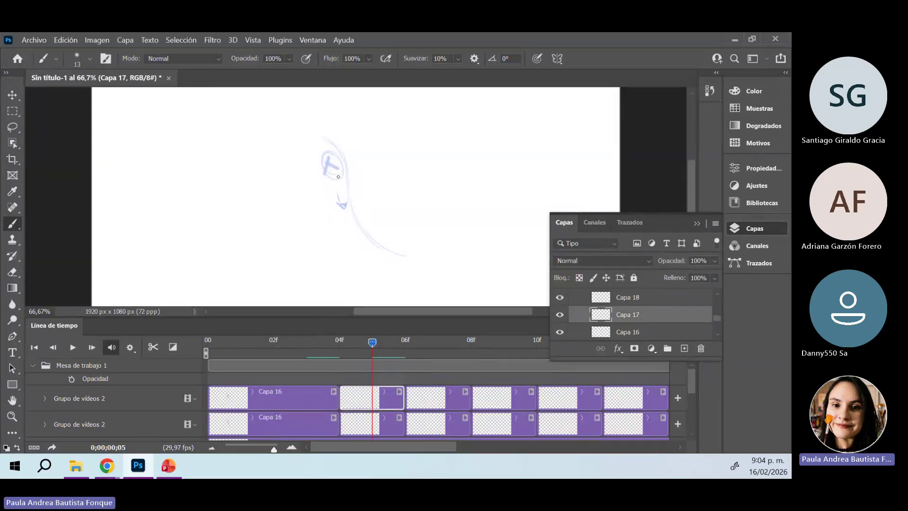
{"action": "left_click", "coordinate": [697, 223]}
{"action": "left_click", "coordinate": [690, 326]}
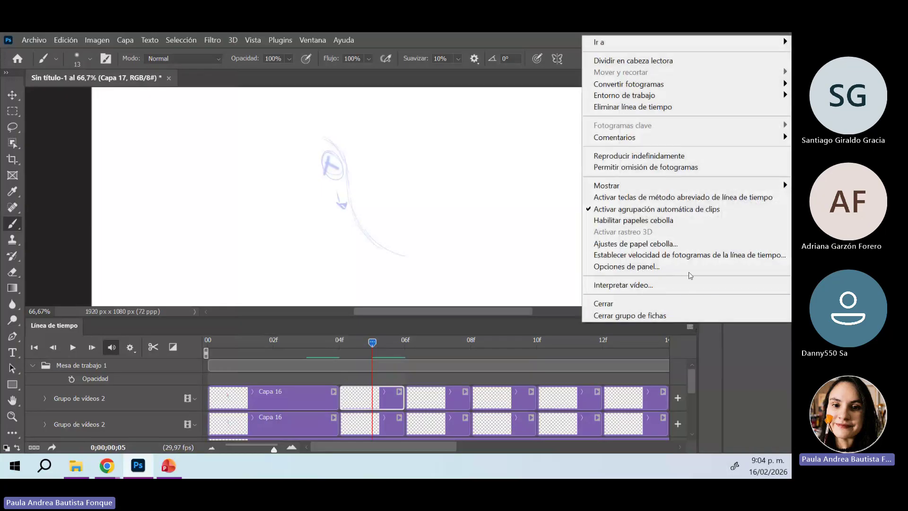
{"action": "left_click", "coordinate": [693, 221]}
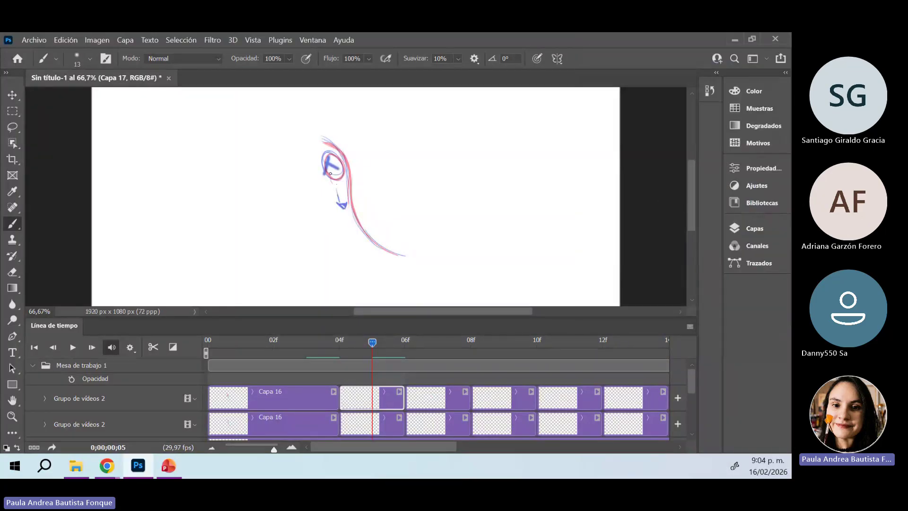
{"action": "mouse_move", "coordinate": [328, 176]}
{"action": "left_mouse_down"}
{"action": "mouse_move", "coordinate": [338, 162]}
{"action": "mouse_move", "coordinate": [334, 185]}
{"action": "mouse_move", "coordinate": [349, 174]}
{"action": "mouse_move", "coordinate": [327, 160]}
{"action": "left_mouse_up"}
Draw the next red circle on Capa 18 at frame 7, farther down toward the arrow
{"action": "left_click", "coordinate": [426, 395]}
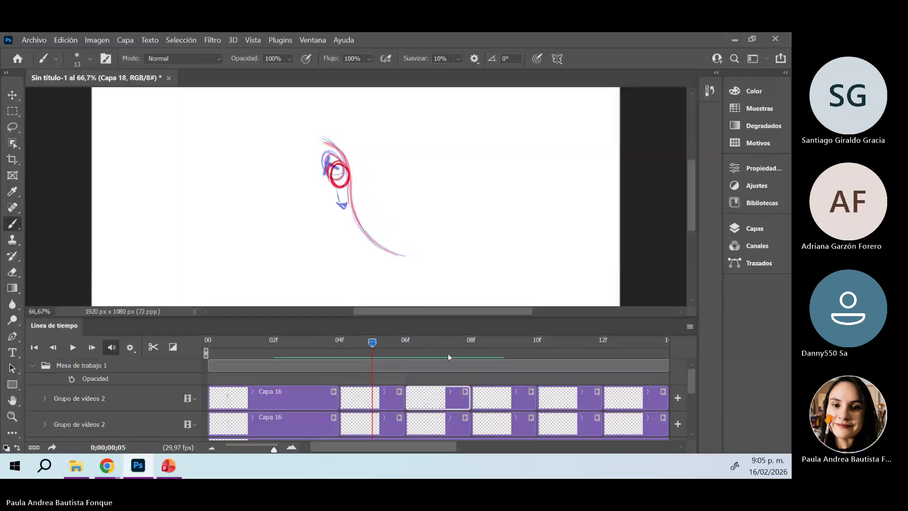
{"action": "left_click", "coordinate": [444, 345]}
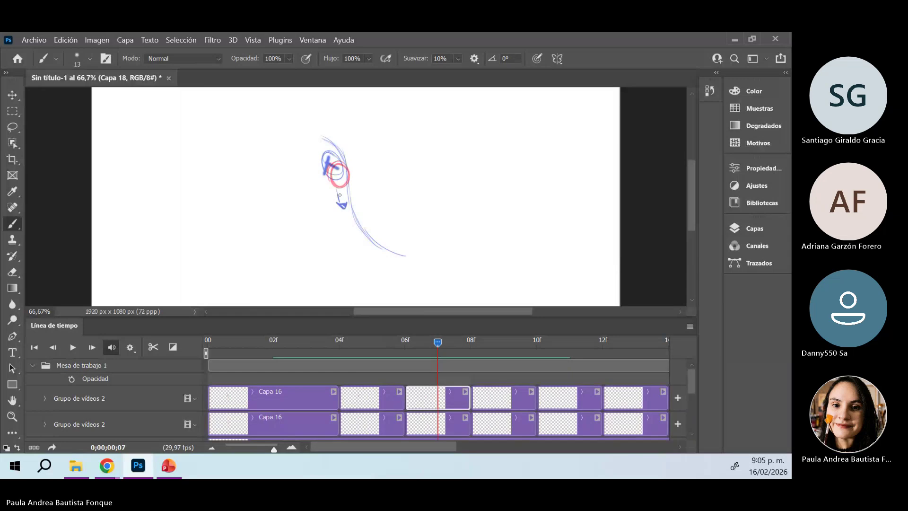
{"action": "mouse_move", "coordinate": [337, 195]}
{"action": "left_mouse_down"}
{"action": "mouse_move", "coordinate": [343, 175]}
{"action": "mouse_move", "coordinate": [351, 198]}
{"action": "mouse_move", "coordinate": [342, 185]}
{"action": "mouse_move", "coordinate": [356, 191]}
{"action": "mouse_move", "coordinate": [348, 180]}
{"action": "left_mouse_up"}
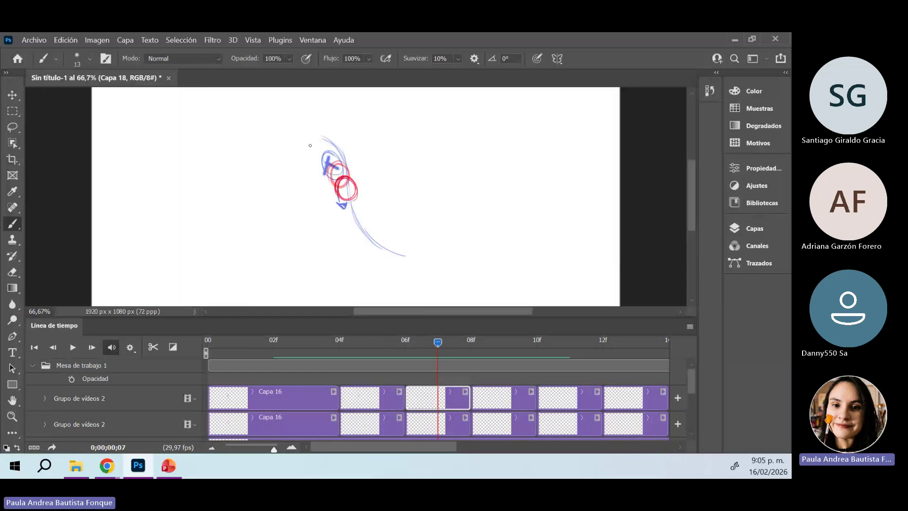
Scrub back from frame 9 and play the animation repeatedly to review the circle's movement
{"action": "left_click", "coordinate": [500, 402]}
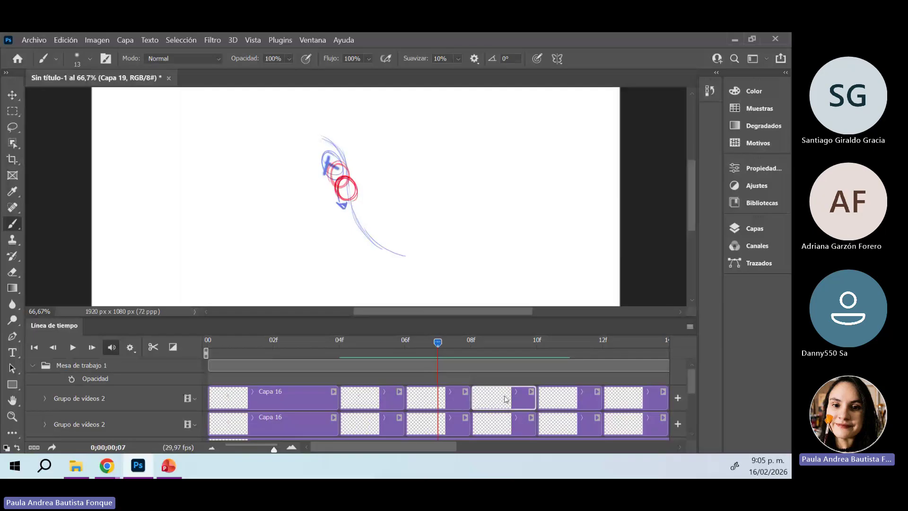
{"action": "left_click", "coordinate": [509, 345]}
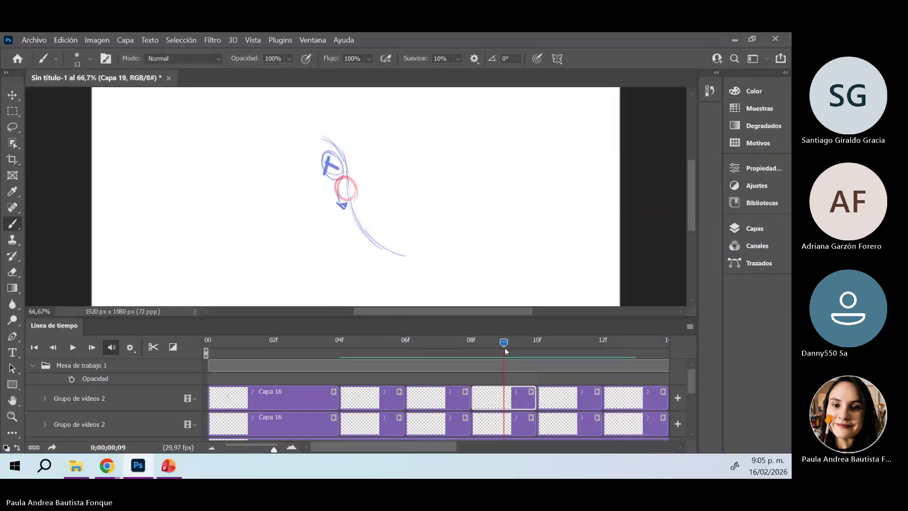
{"action": "left_click_drag", "start_coordinate": [504, 345], "coordinate": [240, 344]}
{"action": "key", "text": "space"}
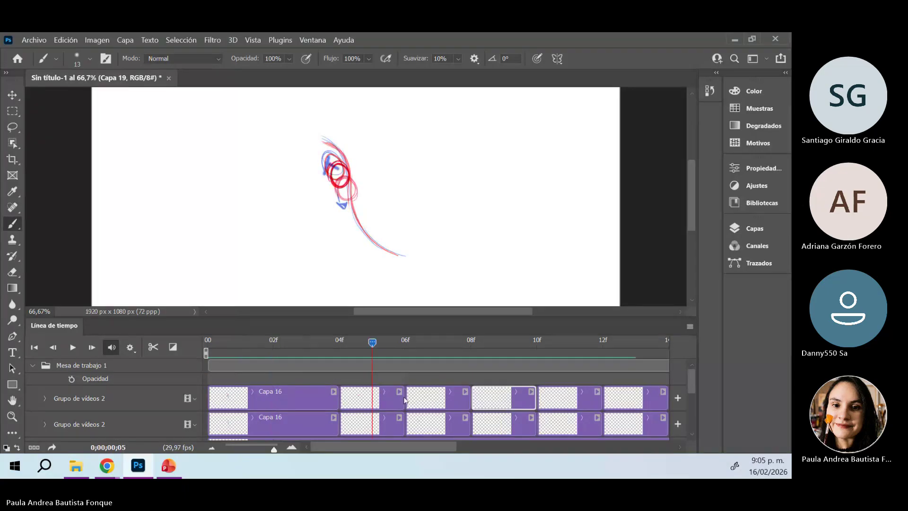
{"action": "key", "text": "space"}
{"action": "key", "text": "space"}
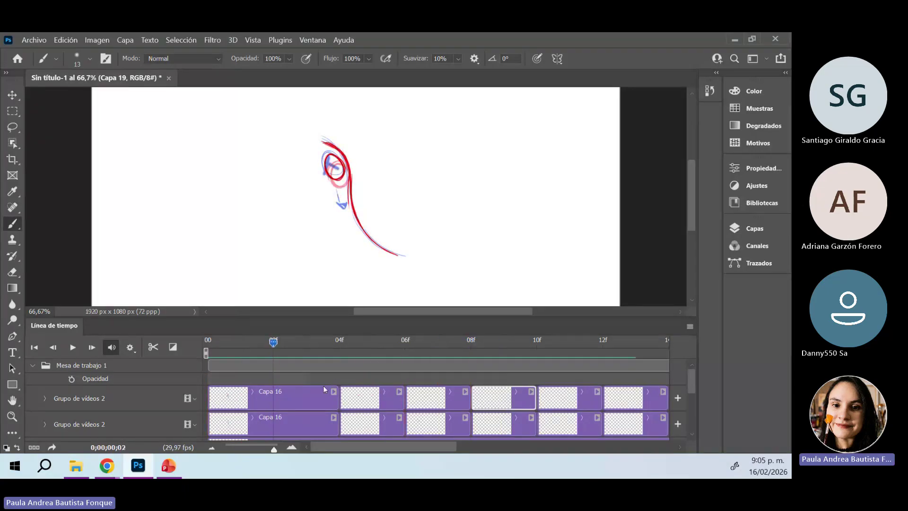
{"action": "key", "text": "space"}
{"action": "key", "text": "space"}
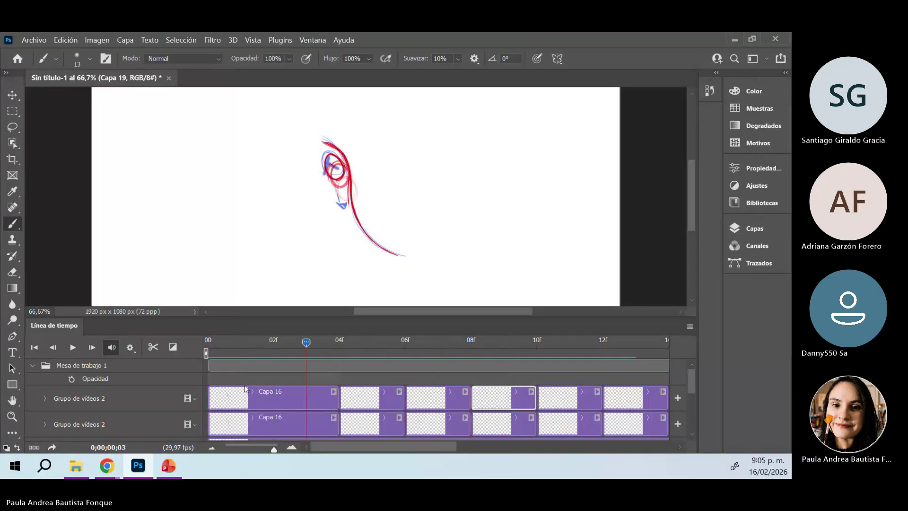
{"action": "key", "text": "space"}
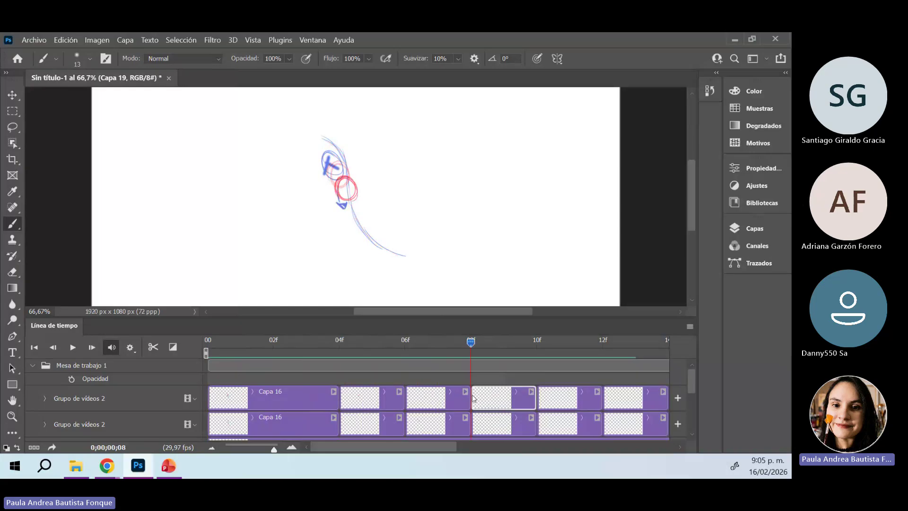
Draw a red circle on Capa 19 at frame 9, near the lower bend of the reference curve
{"action": "left_click", "coordinate": [500, 403]}
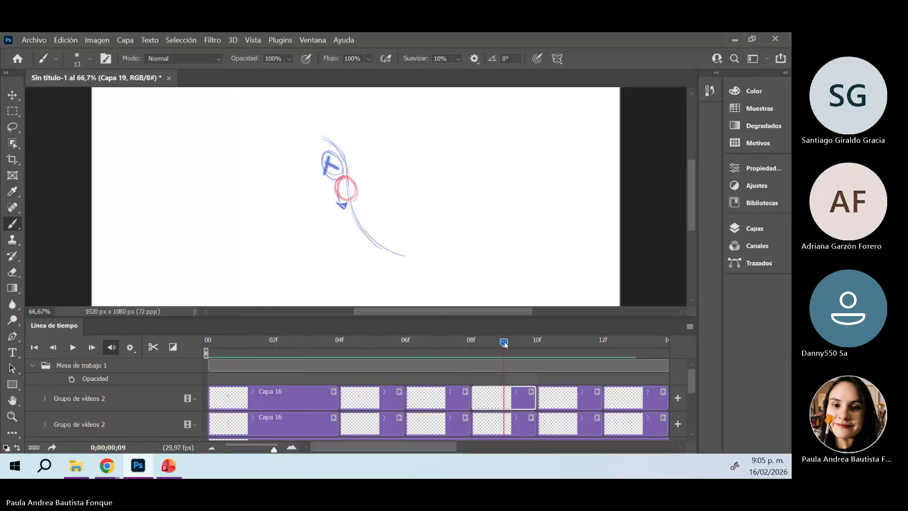
{"action": "left_click", "coordinate": [424, 362]}
{"action": "left_click_drag", "start_coordinate": [424, 362], "coordinate": [490, 371]}
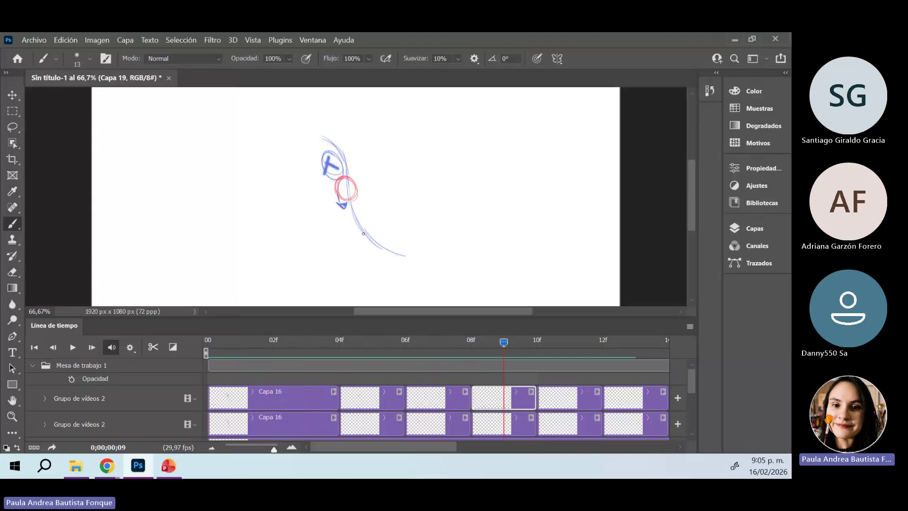
{"action": "mouse_move", "coordinate": [355, 236]}
{"action": "left_mouse_down"}
{"action": "mouse_move", "coordinate": [357, 219]}
{"action": "mouse_move", "coordinate": [368, 225]}
{"action": "mouse_move", "coordinate": [356, 232]}
{"action": "left_mouse_up"}
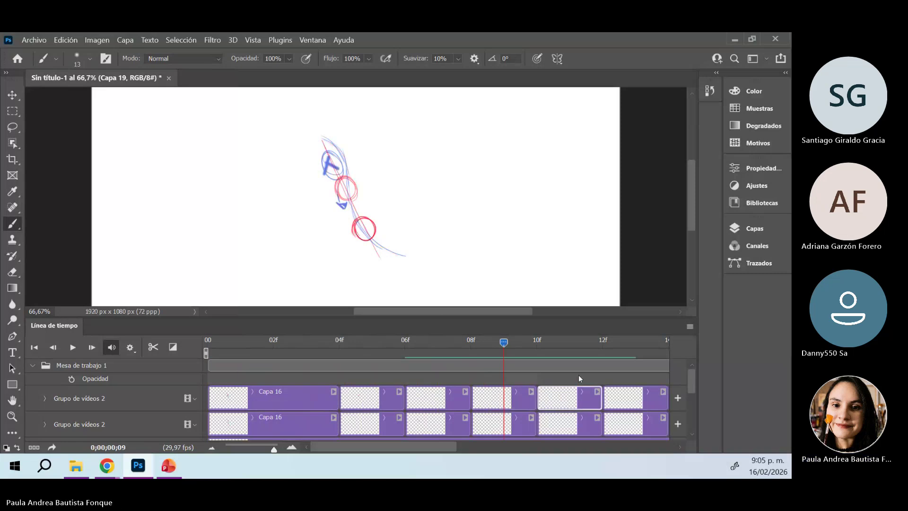
Draw red circles farther down the reference curve, on Capa 20 at frame 11 and on Capa 21 at frame 13
{"action": "left_click", "coordinate": [574, 347]}
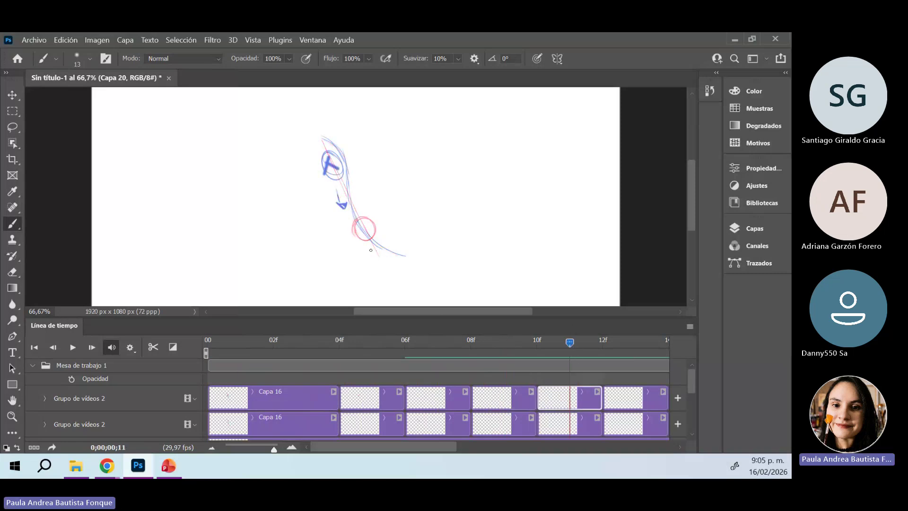
{"action": "mouse_move", "coordinate": [361, 232]}
{"action": "left_mouse_down"}
{"action": "mouse_move", "coordinate": [375, 255]}
{"action": "mouse_move", "coordinate": [379, 231]}
{"action": "left_mouse_up"}
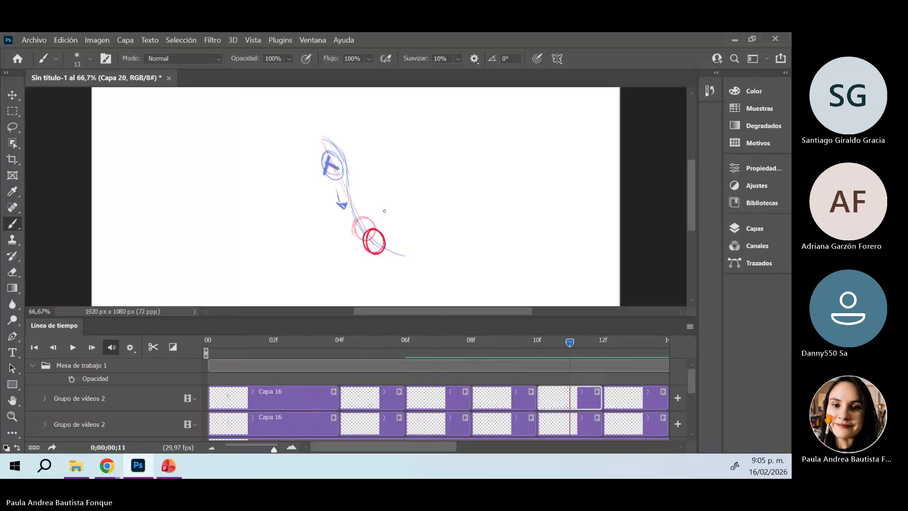
{"action": "left_click", "coordinate": [624, 396]}
{"action": "left_click", "coordinate": [640, 343]}
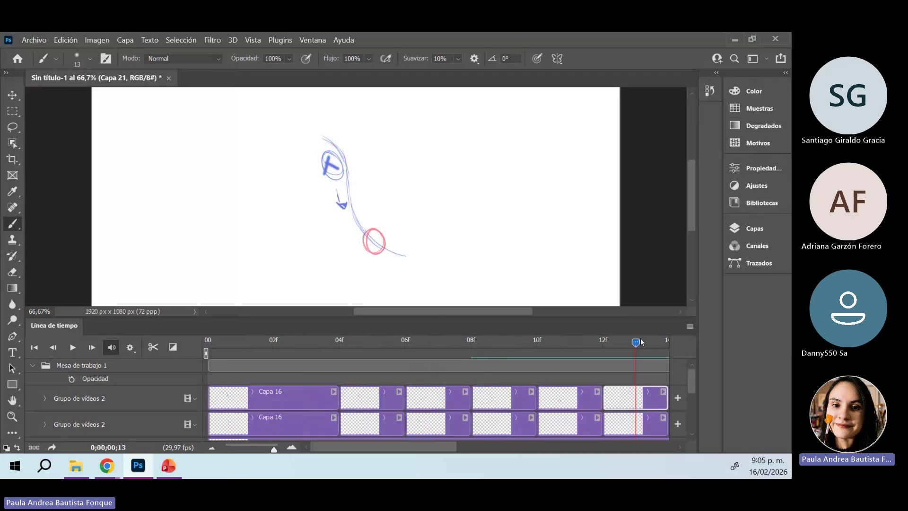
{"action": "mouse_move", "coordinate": [388, 260]}
{"action": "left_mouse_down"}
{"action": "mouse_move", "coordinate": [387, 241]}
{"action": "mouse_move", "coordinate": [385, 264]}
{"action": "left_mouse_up"}
Draw the last red circle on Capa 22 at frame 15, past the curve's lower end, and scrub back to frame 0
{"action": "left_click_drag", "start_coordinate": [436, 452], "coordinate": [464, 452]}
{"action": "left_click", "coordinate": [612, 342]}
{"action": "left_click", "coordinate": [620, 396]}
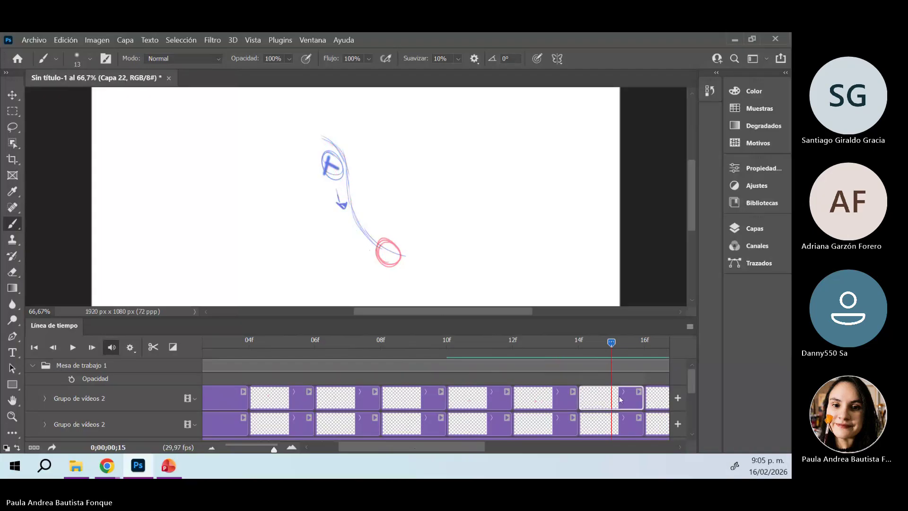
{"action": "mouse_move", "coordinate": [395, 266]}
{"action": "left_mouse_down"}
{"action": "mouse_move", "coordinate": [392, 253]}
{"action": "mouse_move", "coordinate": [407, 264]}
{"action": "mouse_move", "coordinate": [403, 272]}
{"action": "left_mouse_up"}
{"action": "left_click_drag", "start_coordinate": [612, 343], "coordinate": [201, 429]}
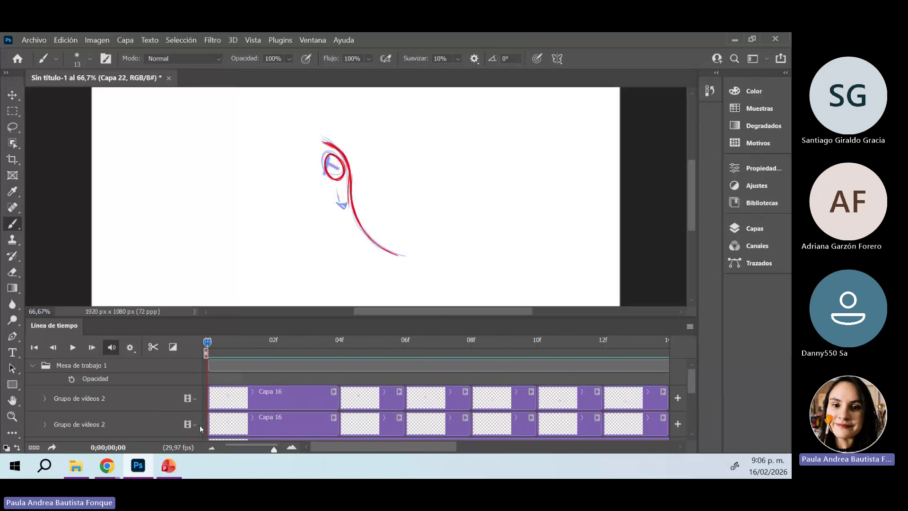
Change the foreground colour from red to bright green for the brush
{"action": "left_click", "coordinate": [745, 92]}
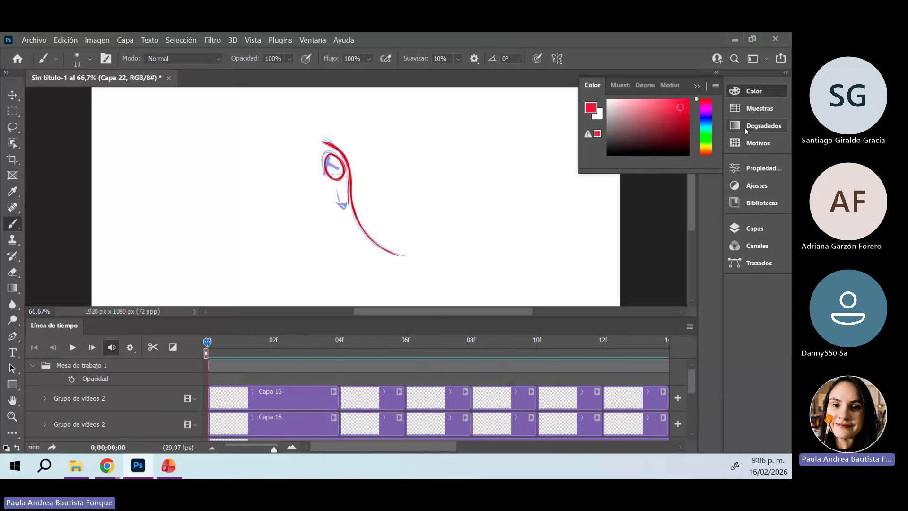
{"action": "left_click", "coordinate": [709, 137]}
{"action": "left_click_drag", "start_coordinate": [677, 108], "coordinate": [689, 95]}
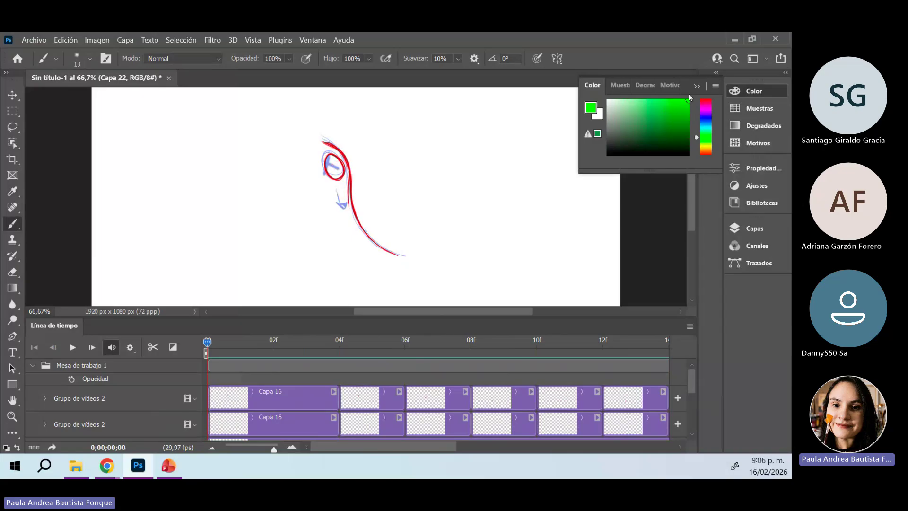
Scrub to frame 7 and draw a long green arrow pointing diagonally down beside the red circles on Capa 18
{"action": "left_click", "coordinate": [305, 387]}
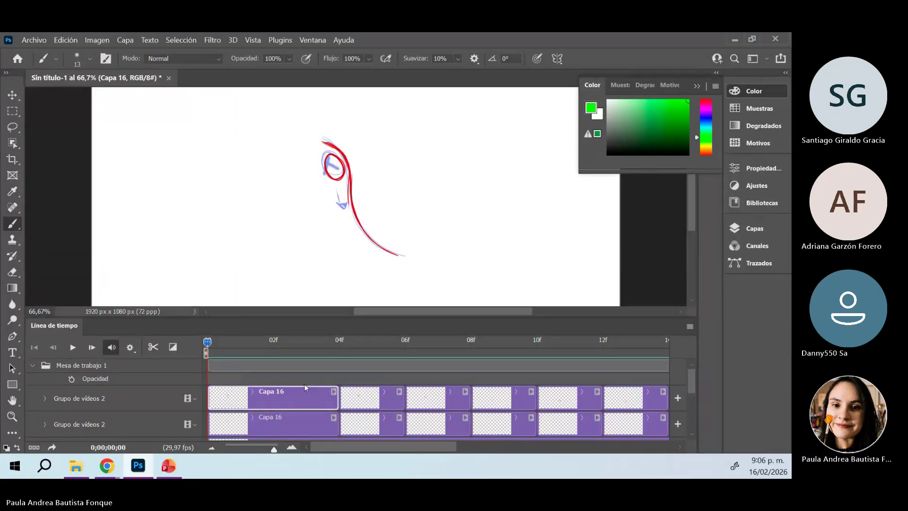
{"action": "left_click", "coordinate": [303, 342]}
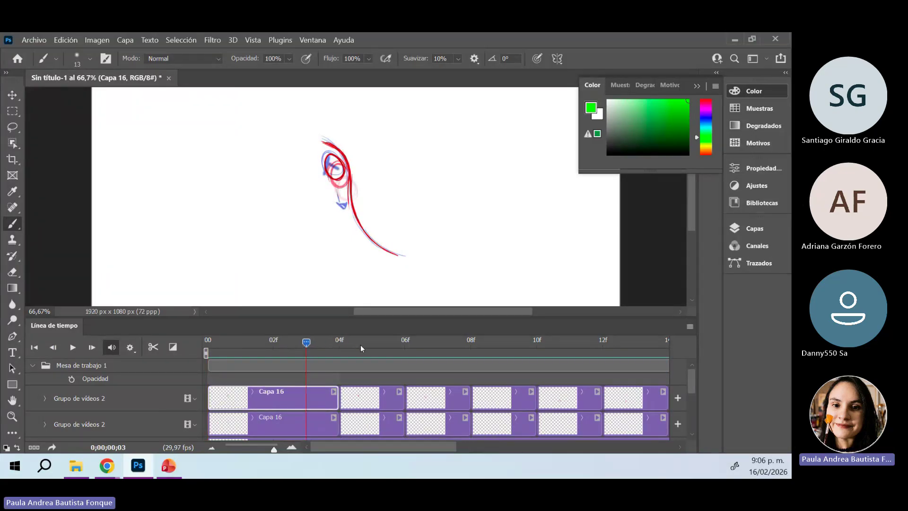
{"action": "left_click", "coordinate": [338, 342]}
{"action": "left_click_drag", "start_coordinate": [350, 349], "coordinate": [416, 360]}
{"action": "left_click", "coordinate": [436, 347]}
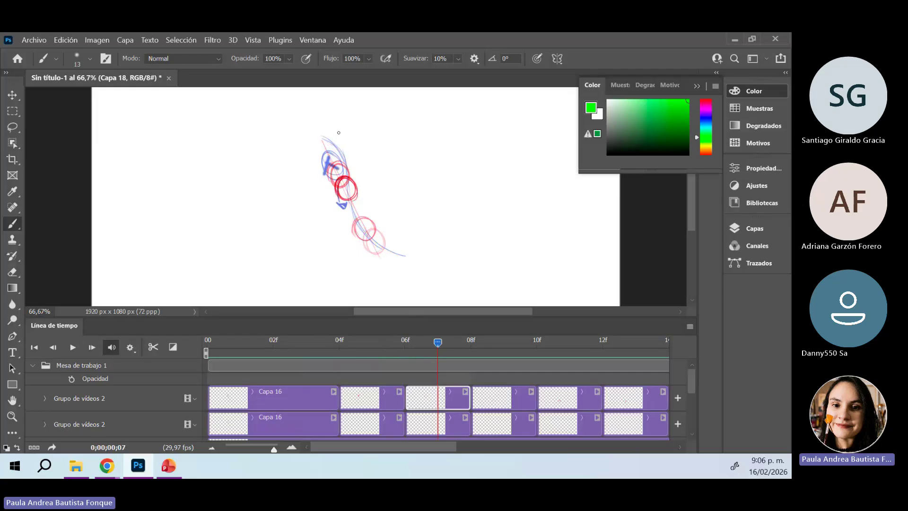
{"action": "left_click_drag", "start_coordinate": [348, 141], "coordinate": [366, 190]}
{"action": "left_click_drag", "start_coordinate": [354, 157], "coordinate": [407, 246]}
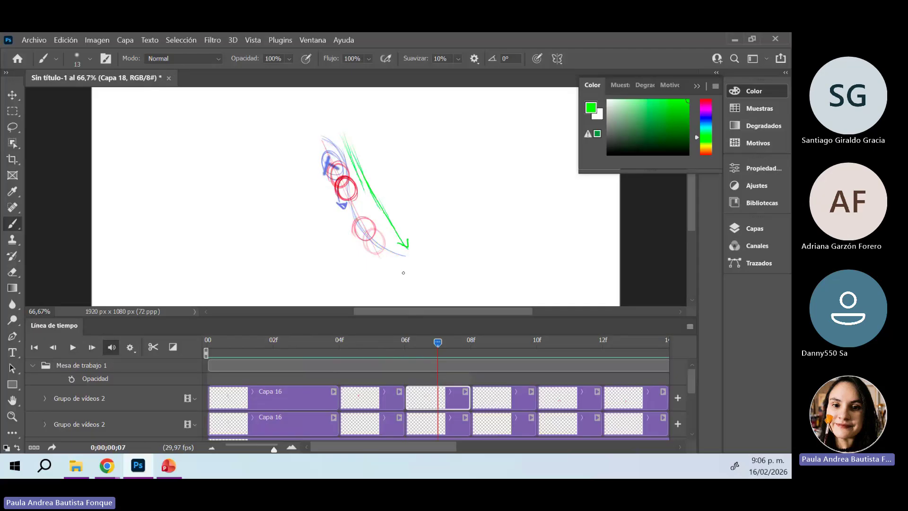
Draw a green circle at the arrow's upper end on Capa 18 and a slightly lower one on Capa 19 at frame 9
{"action": "right_click", "coordinate": [345, 159]}
{"action": "mouse_move", "coordinate": [346, 150]}
{"action": "left_mouse_down"}
{"action": "mouse_move", "coordinate": [360, 155]}
{"action": "mouse_move", "coordinate": [356, 165]}
{"action": "left_mouse_up"}
{"action": "left_click", "coordinate": [507, 402]}
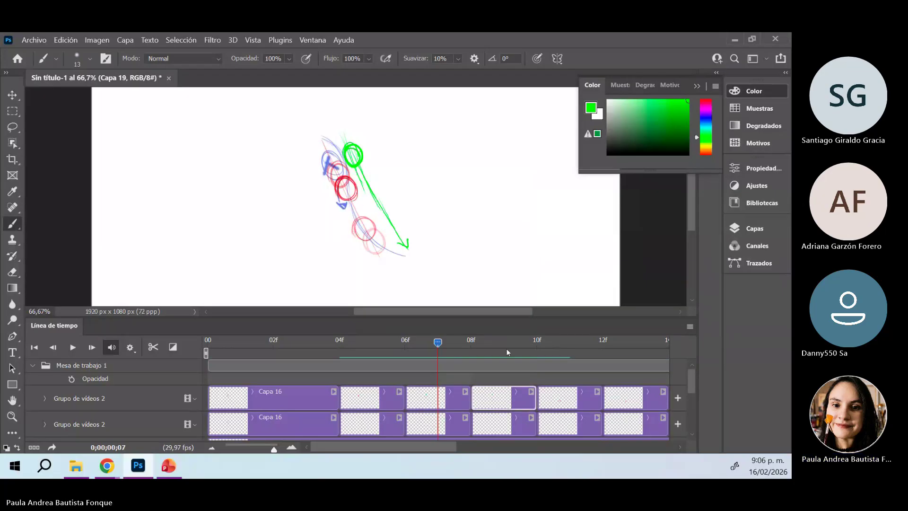
{"action": "left_click", "coordinate": [508, 344]}
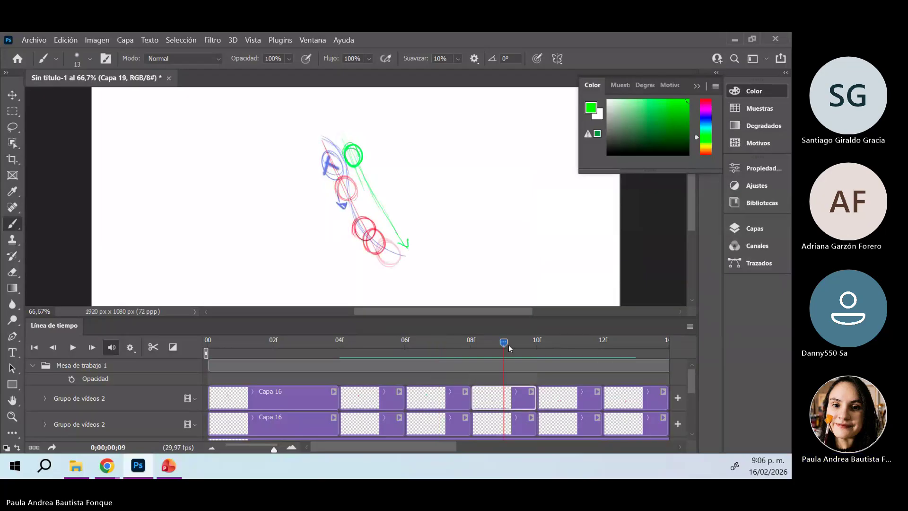
{"action": "mouse_move", "coordinate": [358, 178]}
{"action": "left_mouse_down"}
{"action": "mouse_move", "coordinate": [352, 167]}
{"action": "mouse_move", "coordinate": [371, 174]}
{"action": "mouse_move", "coordinate": [363, 161]}
{"action": "mouse_move", "coordinate": [368, 177]}
{"action": "left_mouse_up"}
{"action": "right_click", "coordinate": [355, 162]}
{"action": "left_click", "coordinate": [384, 146]}
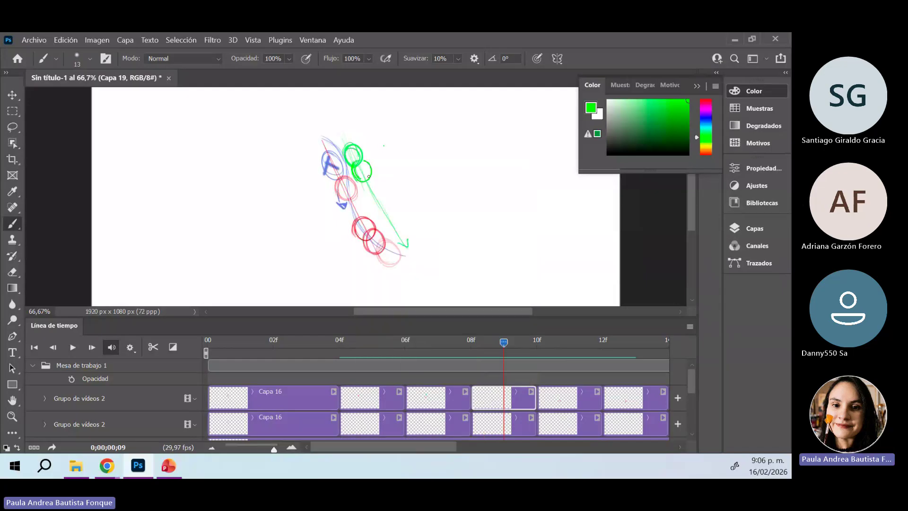
Draw closely spaced green circles descending on Capa 20 at frame 11 and on Capa 21 at frame 13
{"action": "left_click", "coordinate": [565, 401]}
{"action": "left_click", "coordinate": [571, 343]}
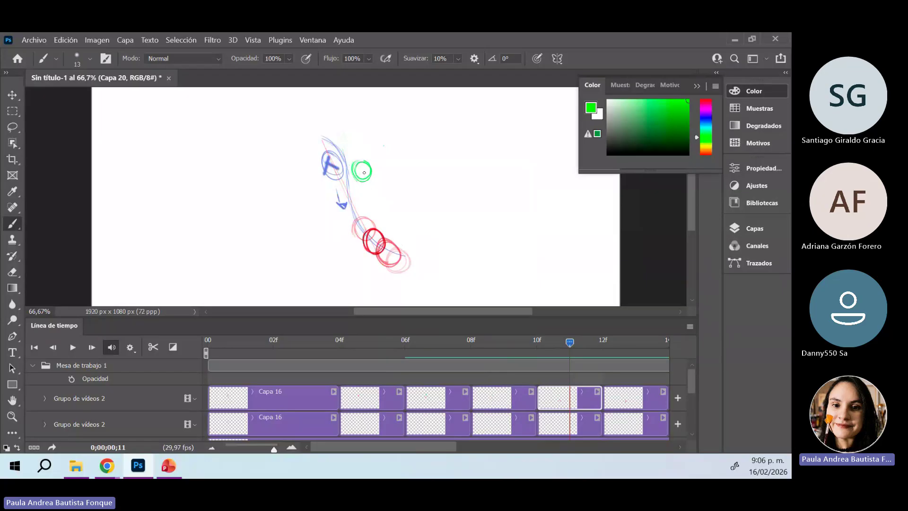
{"action": "mouse_move", "coordinate": [363, 175]}
{"action": "left_mouse_down"}
{"action": "mouse_move", "coordinate": [360, 183]}
{"action": "mouse_move", "coordinate": [369, 175]}
{"action": "mouse_move", "coordinate": [374, 187]}
{"action": "mouse_move", "coordinate": [359, 192]}
{"action": "left_mouse_up"}
{"action": "left_click", "coordinate": [632, 392]}
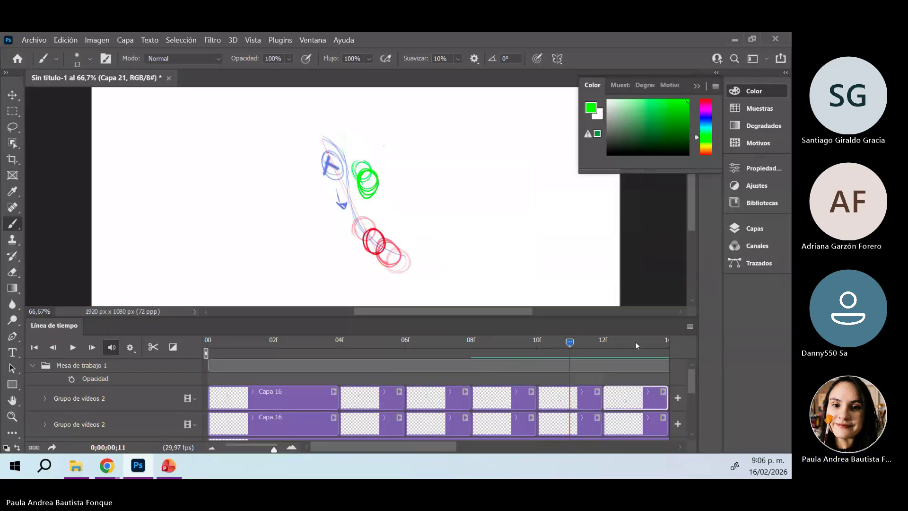
{"action": "left_click", "coordinate": [635, 342]}
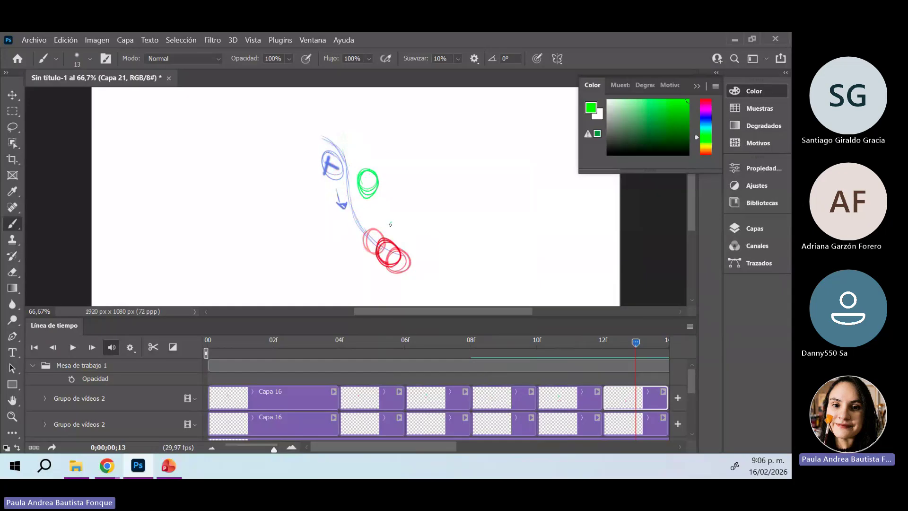
{"action": "mouse_move", "coordinate": [373, 187]}
{"action": "left_mouse_down"}
{"action": "mouse_move", "coordinate": [363, 192]}
{"action": "mouse_move", "coordinate": [381, 194]}
{"action": "mouse_move", "coordinate": [374, 208]}
{"action": "left_mouse_up"}
Sketch green diagonal guide lines on Capa 22 at frame 15 and draw a green circle on them, with a wider gap from the previous one
{"action": "left_click_drag", "start_coordinate": [453, 448], "coordinate": [505, 448]}
{"action": "left_click", "coordinate": [552, 346]}
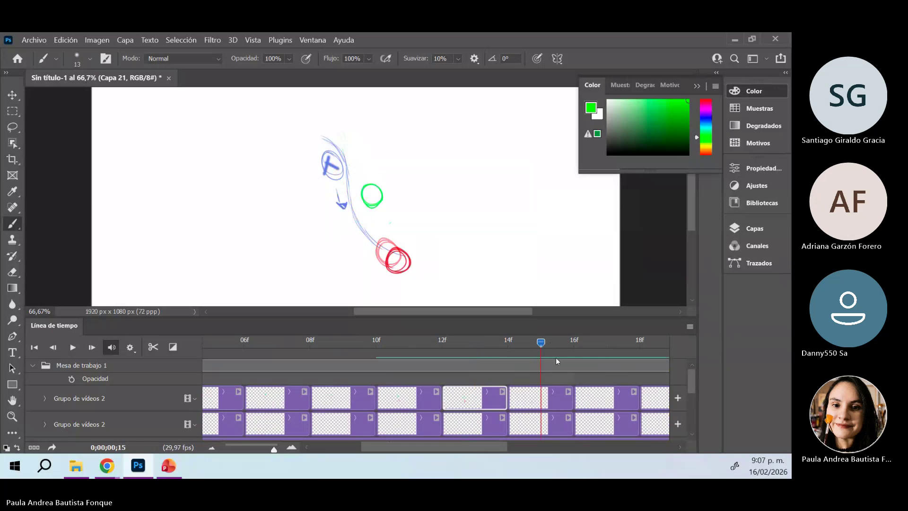
{"action": "left_click", "coordinate": [534, 402]}
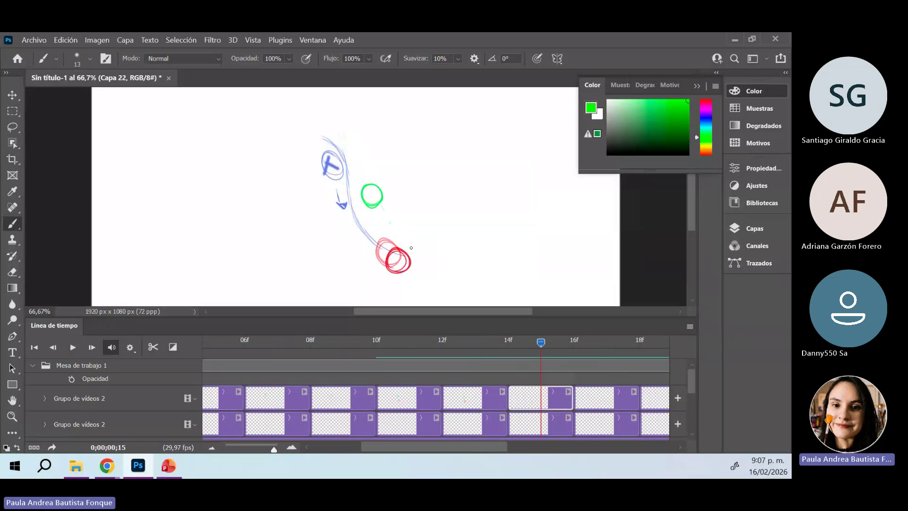
{"action": "mouse_move", "coordinate": [411, 248]}
{"action": "left_mouse_down"}
{"action": "mouse_move", "coordinate": [381, 207]}
{"action": "mouse_move", "coordinate": [413, 241]}
{"action": "left_mouse_up"}
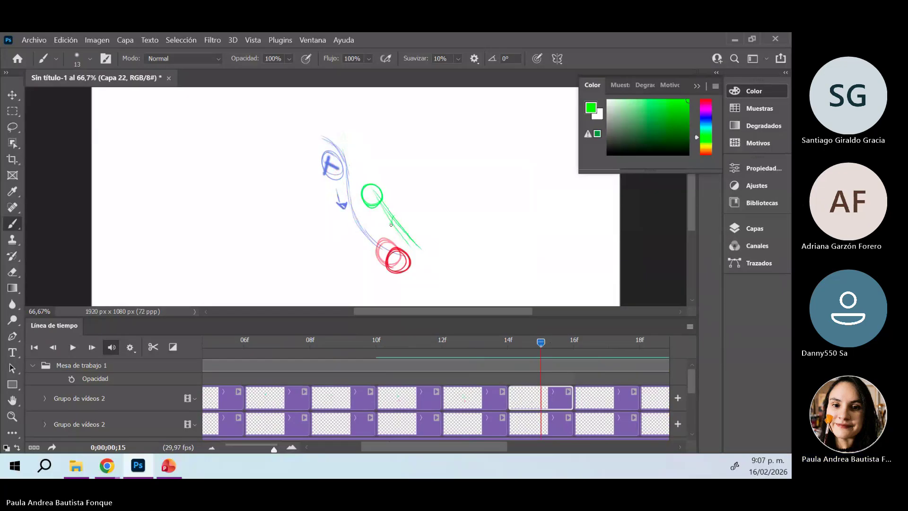
{"action": "mouse_move", "coordinate": [405, 233]}
{"action": "left_mouse_down"}
{"action": "mouse_move", "coordinate": [396, 216]}
{"action": "mouse_move", "coordinate": [409, 222]}
{"action": "left_mouse_up"}
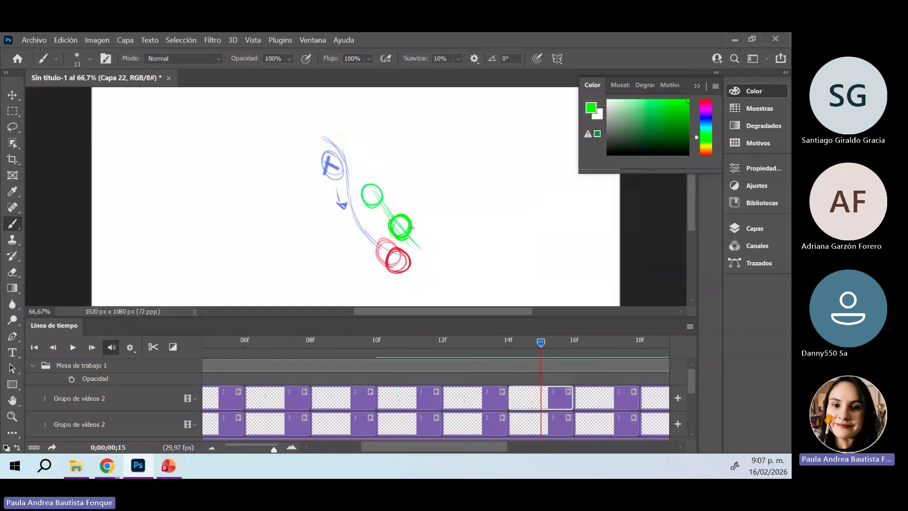
Draw the final closely spaced green circles, on Capa 23 at frame 17 and on Capa 24 at frame 18
{"action": "left_click", "coordinate": [611, 340]}
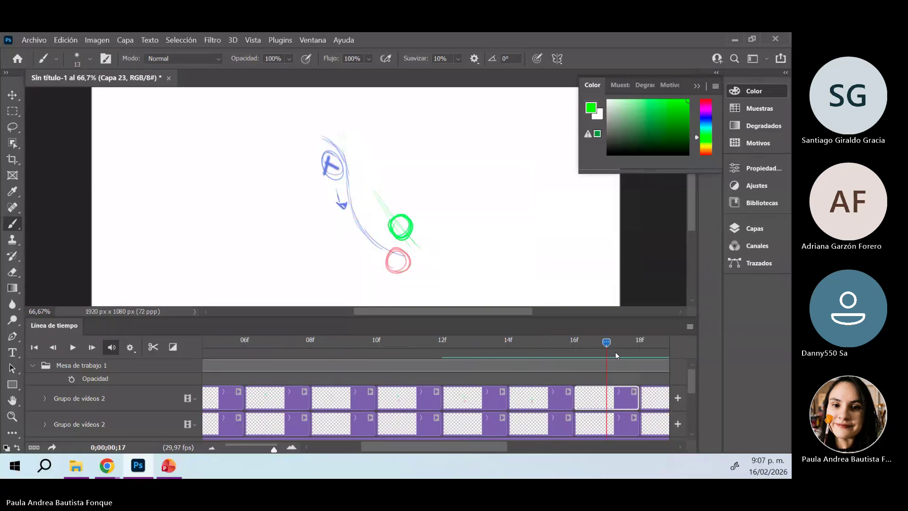
{"action": "left_click_drag", "start_coordinate": [403, 223], "coordinate": [427, 250]}
{"action": "left_click", "coordinate": [660, 339]}
{"action": "left_click_drag", "start_coordinate": [504, 446], "coordinate": [549, 444]}
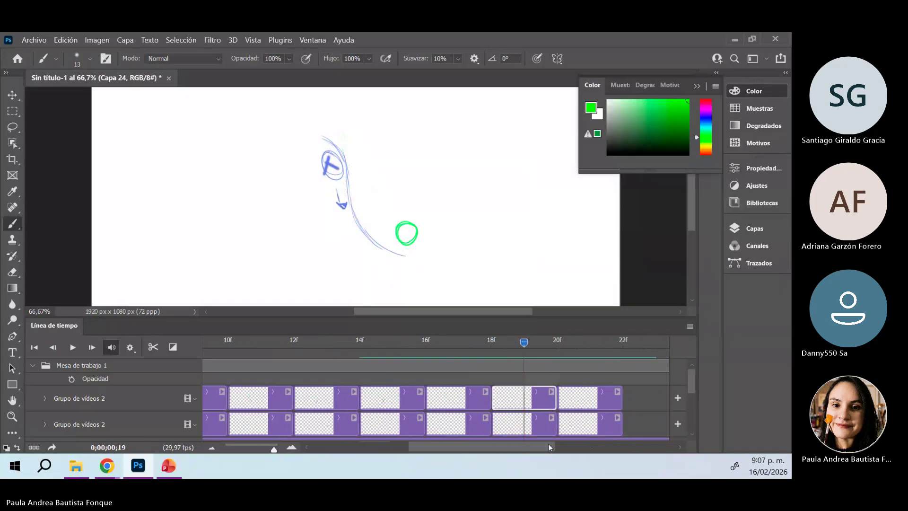
{"action": "left_click", "coordinate": [530, 399]}
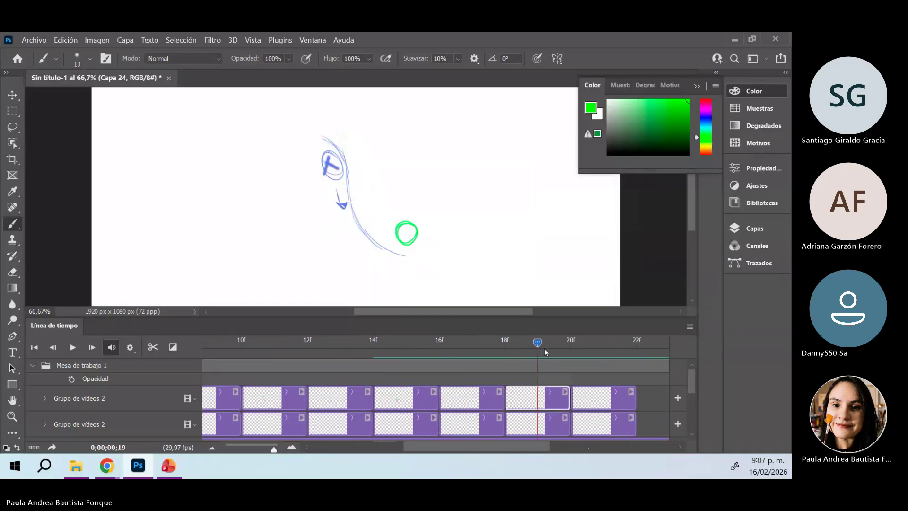
{"action": "left_click", "coordinate": [518, 351]}
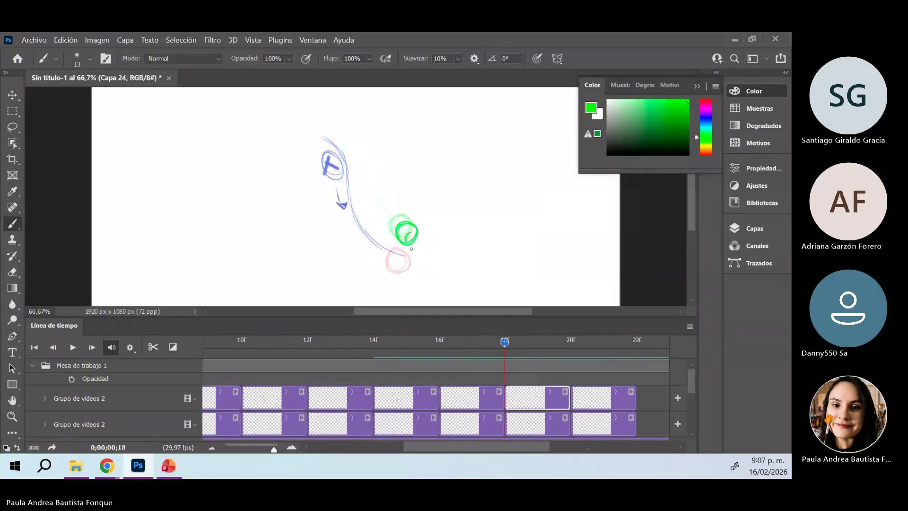
{"action": "mouse_move", "coordinate": [411, 249]}
{"action": "left_mouse_down"}
{"action": "mouse_move", "coordinate": [425, 235]}
{"action": "mouse_move", "coordinate": [411, 258]}
{"action": "left_mouse_up"}
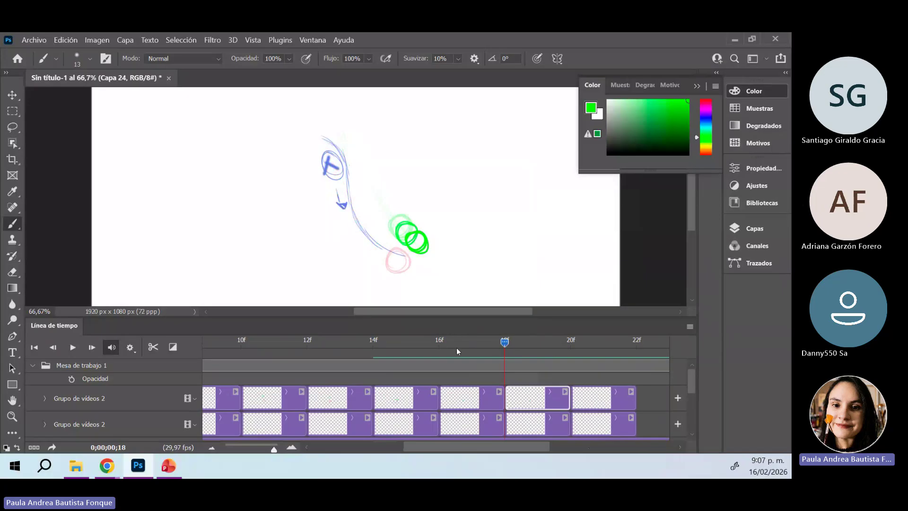
Scrub back through the circles to frame 0 and lower the opacity of the circles' video group to 20%
{"action": "left_click_drag", "start_coordinate": [457, 351], "coordinate": [478, 411]}
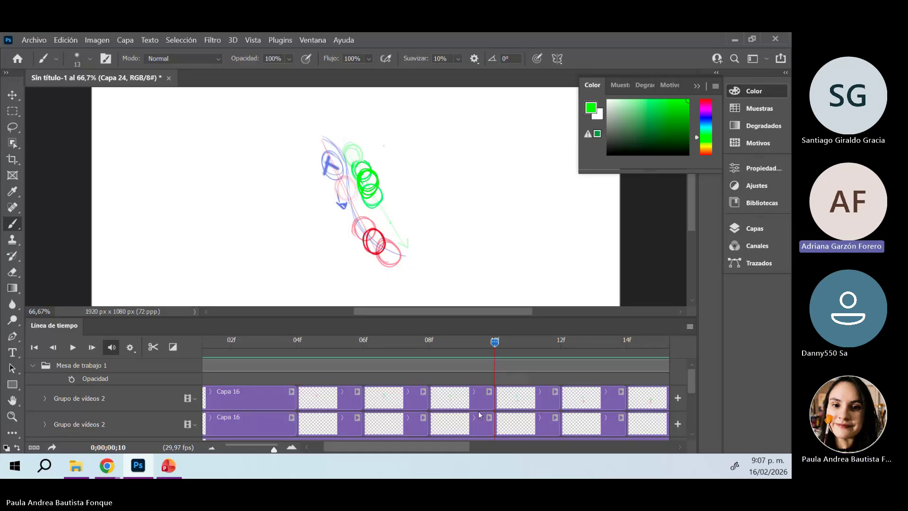
{"action": "left_click_drag", "start_coordinate": [357, 354], "coordinate": [205, 381]}
{"action": "left_click", "coordinate": [753, 226]}
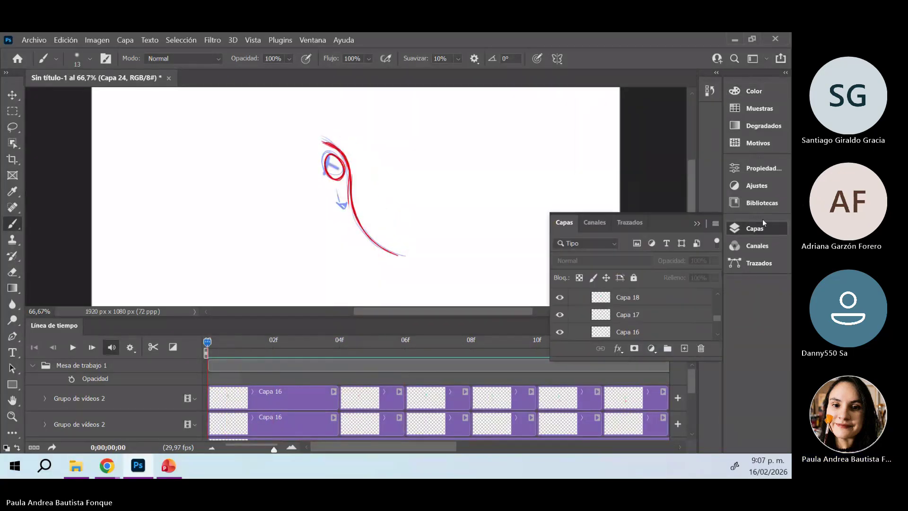
{"action": "scroll", "coordinate": [720, 308], "scroll_direction": "up", "scroll_amount": 5}
{"action": "left_click", "coordinate": [600, 313]}
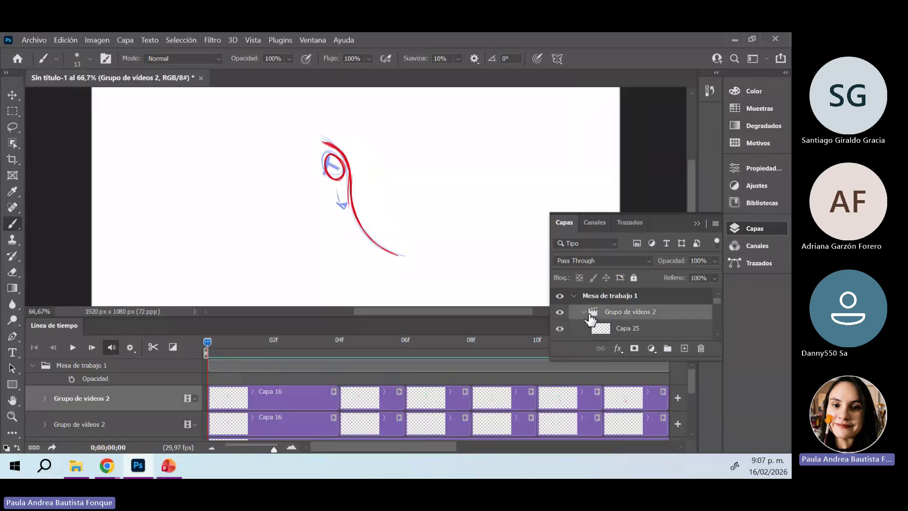
{"action": "mouse_move", "coordinate": [673, 261]}
{"action": "left_mouse_down"}
{"action": "mouse_move", "coordinate": [648, 261]}
{"action": "mouse_move", "coordinate": [660, 264]}
{"action": "left_mouse_up"}
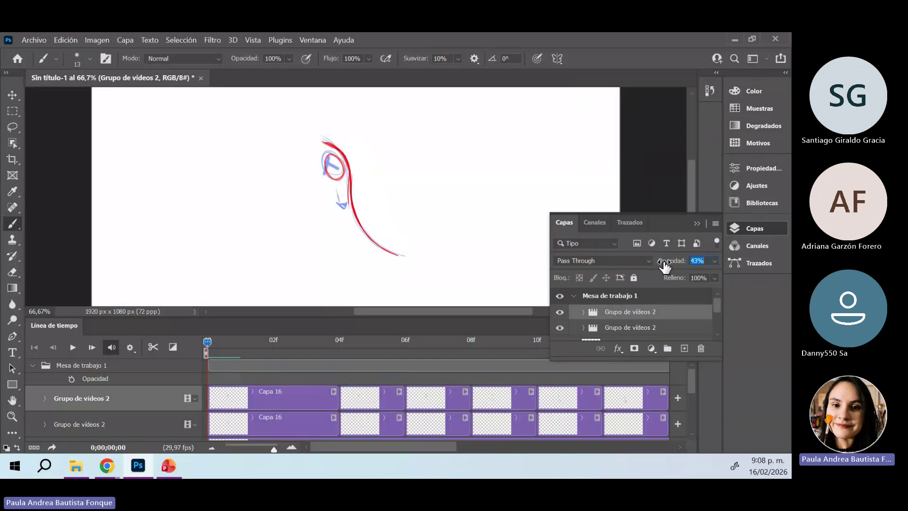
{"action": "left_click", "coordinate": [561, 314]}
{"action": "left_click_drag", "start_coordinate": [668, 264], "coordinate": [657, 272]}
Find the red curve's video group in the layers and move it above the faded circles' group
{"action": "left_click", "coordinate": [295, 422]}
{"action": "left_click_drag", "start_coordinate": [717, 323], "coordinate": [716, 298]}
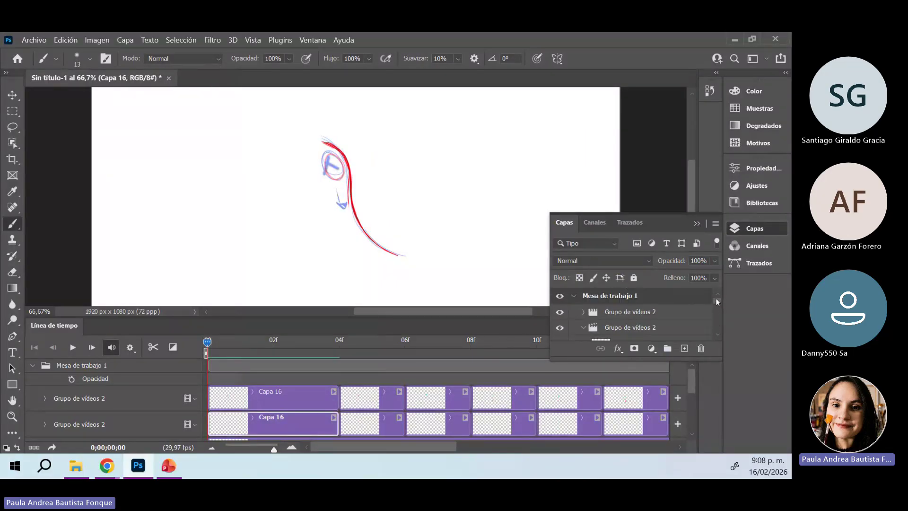
{"action": "left_click", "coordinate": [681, 329]}
{"action": "left_click", "coordinate": [674, 313]}
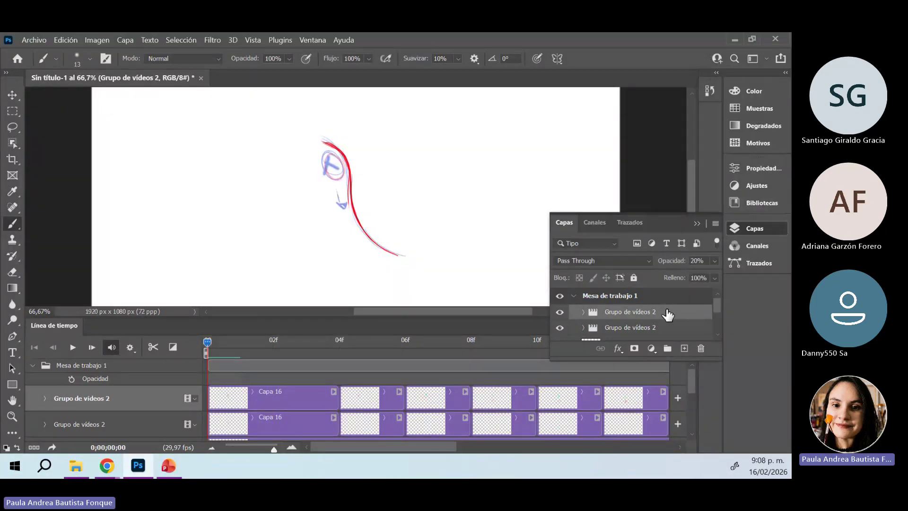
{"action": "left_click", "coordinate": [678, 330]}
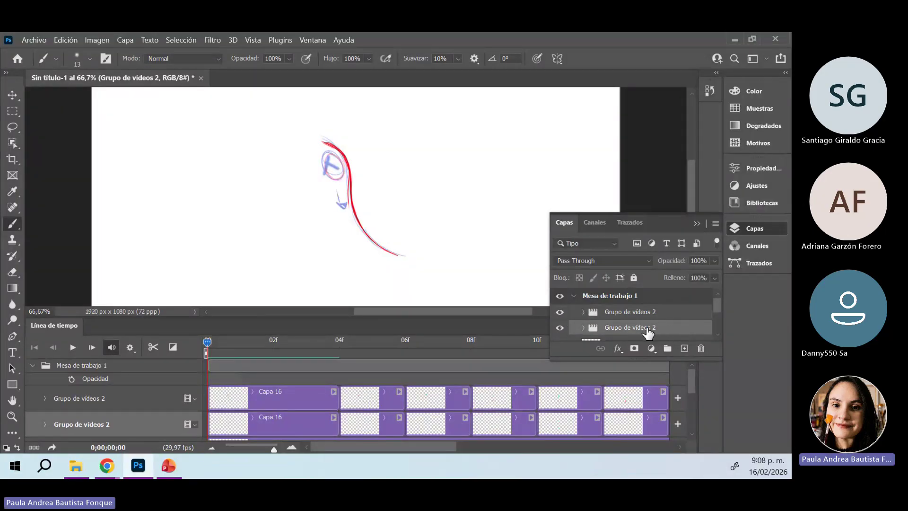
{"action": "left_click", "coordinate": [650, 308]}
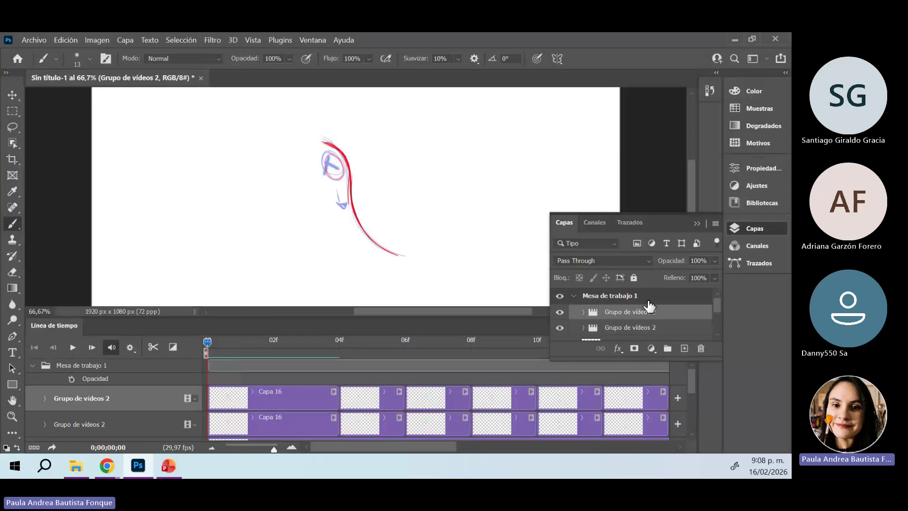
Rename the red curve's video group as cuerda and hide it
{"action": "double_click", "coordinate": [648, 315]}
{"action": "type", "text": "cuerda"}
{"action": "key", "text": "Return"}
{"action": "left_click", "coordinate": [559, 312]}
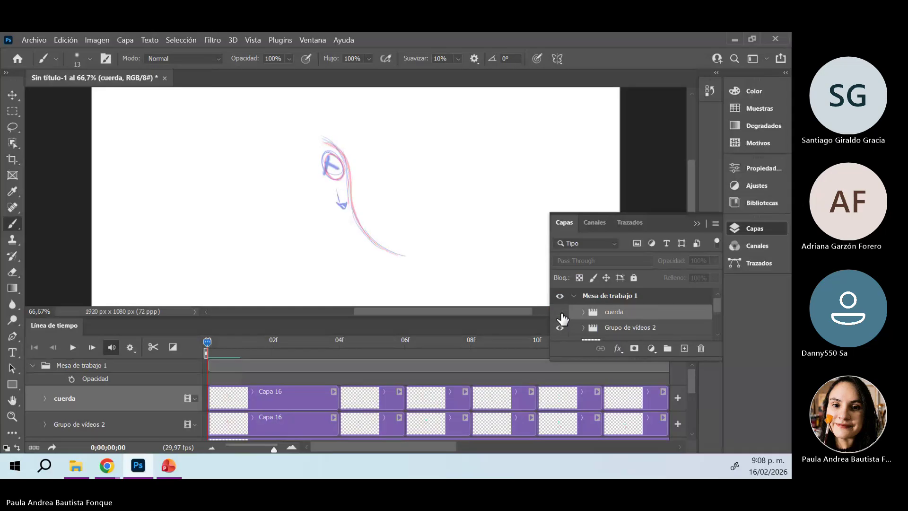
Show the cuerda video group and set the brush colour to black
{"action": "left_click", "coordinate": [560, 312]}
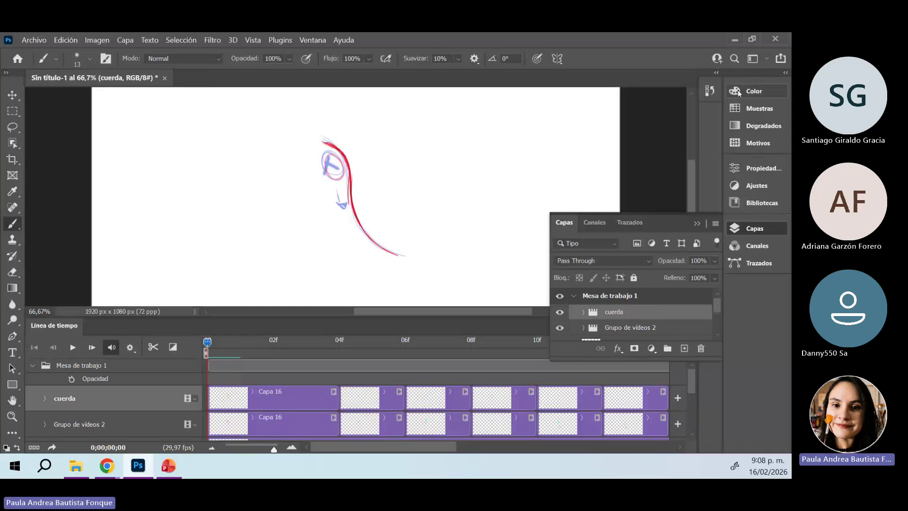
{"action": "left_click", "coordinate": [754, 91]}
{"action": "right_click", "coordinate": [593, 85]}
{"action": "key", "text": "Escape"}
{"action": "left_click_drag", "start_coordinate": [646, 128], "coordinate": [601, 160]}
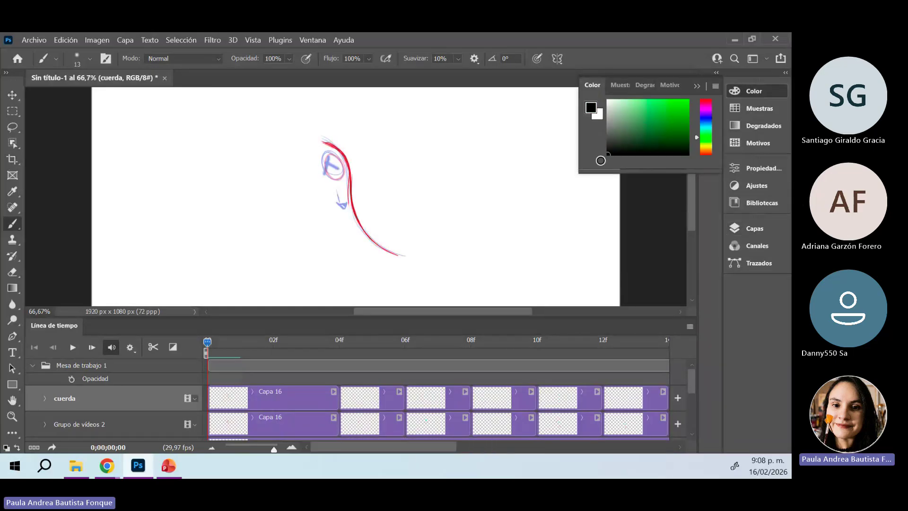
{"action": "left_click", "coordinate": [701, 79]}
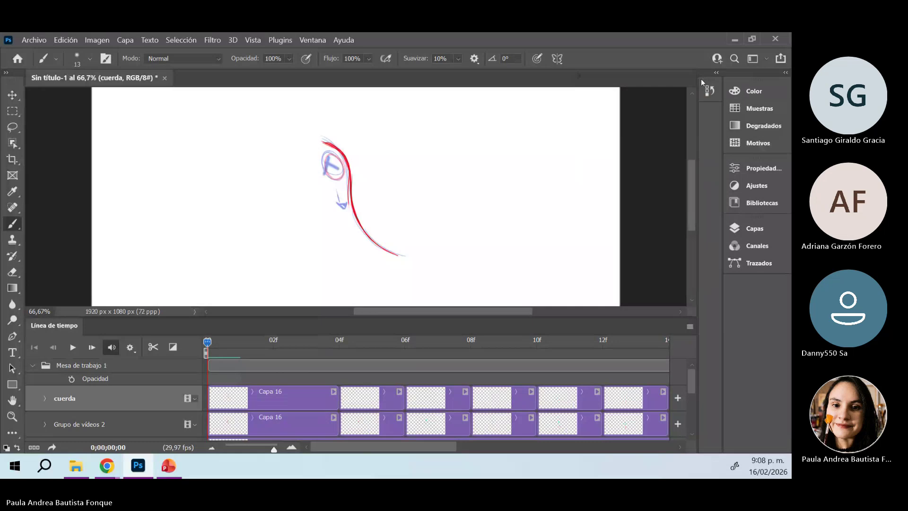
Draw a black curve over the red one on cuerda's Capa 16 at frame 3
{"action": "left_click", "coordinate": [310, 393]}
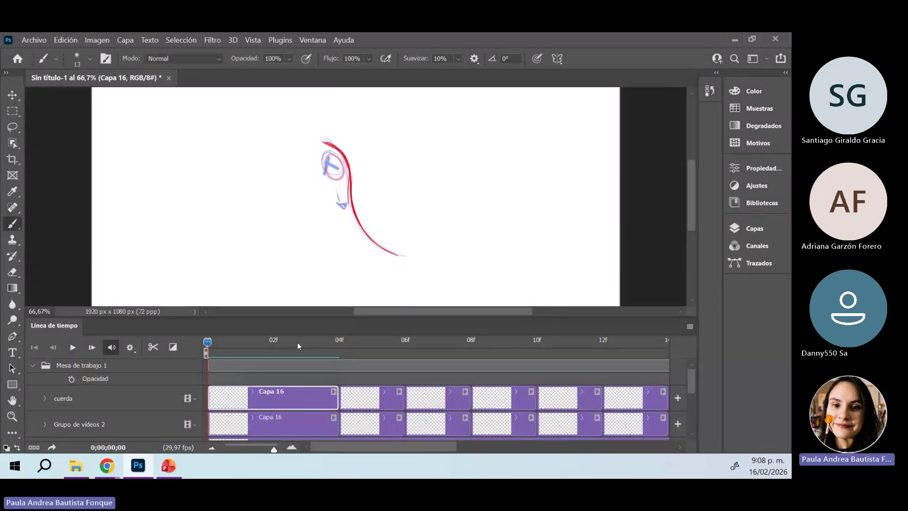
{"action": "left_click_drag", "start_coordinate": [297, 342], "coordinate": [306, 394]}
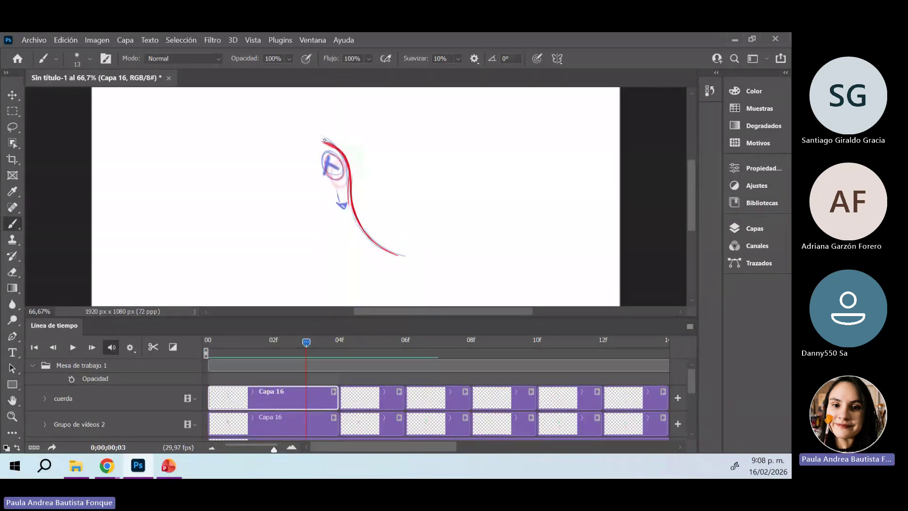
{"action": "mouse_move", "coordinate": [325, 141]}
{"action": "left_mouse_down"}
{"action": "mouse_move", "coordinate": [347, 159]}
{"action": "mouse_move", "coordinate": [355, 209]}
{"action": "mouse_move", "coordinate": [375, 241]}
{"action": "mouse_move", "coordinate": [403, 255]}
{"action": "left_mouse_up"}
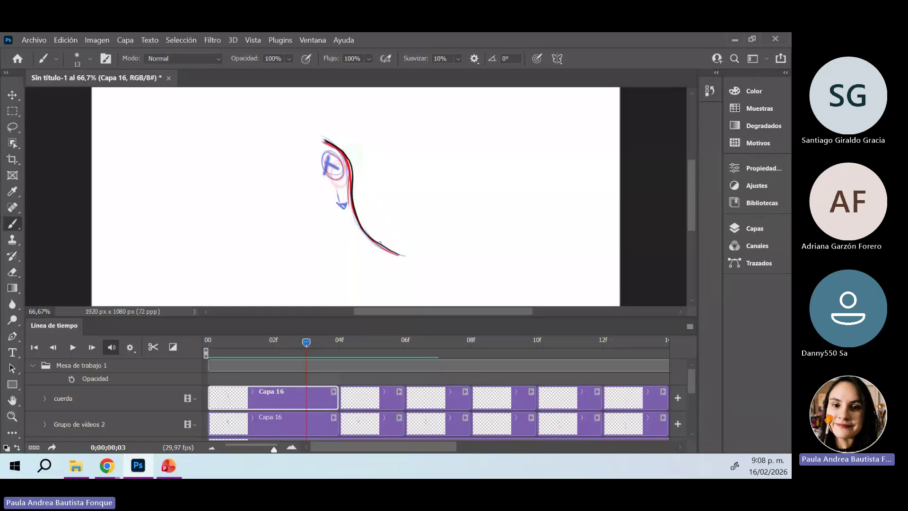
Select the Capa 17 clip in the cuerda group and place the playhead at frame 5
{"action": "left_click", "coordinate": [386, 395]}
{"action": "left_click", "coordinate": [372, 342]}
{"action": "left_click", "coordinate": [339, 341]}
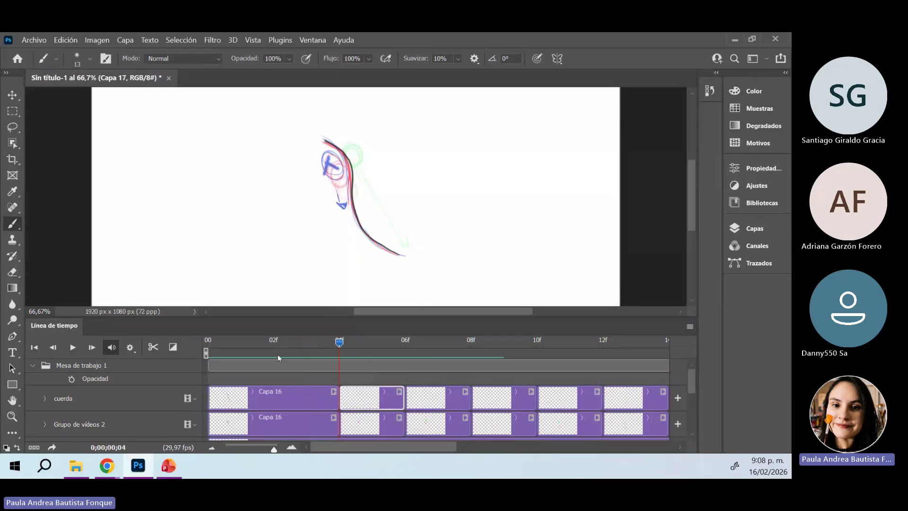
{"action": "left_click_drag", "start_coordinate": [277, 353], "coordinate": [360, 370]}
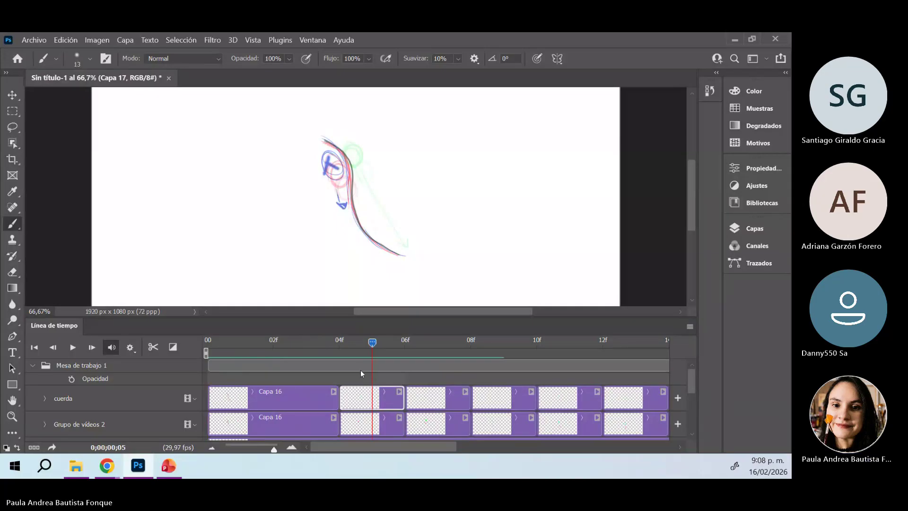
Disable onion skins, scrub between frames 1 and 4 to compare the curve, and enable onion skins again
{"action": "left_click", "coordinate": [690, 327]}
{"action": "left_click", "coordinate": [636, 220]}
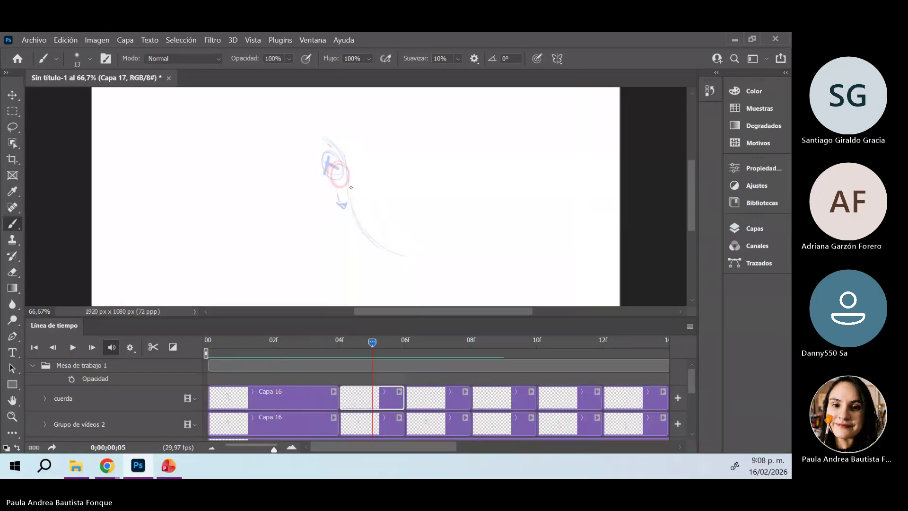
{"action": "left_click_drag", "start_coordinate": [372, 343], "coordinate": [241, 343]}
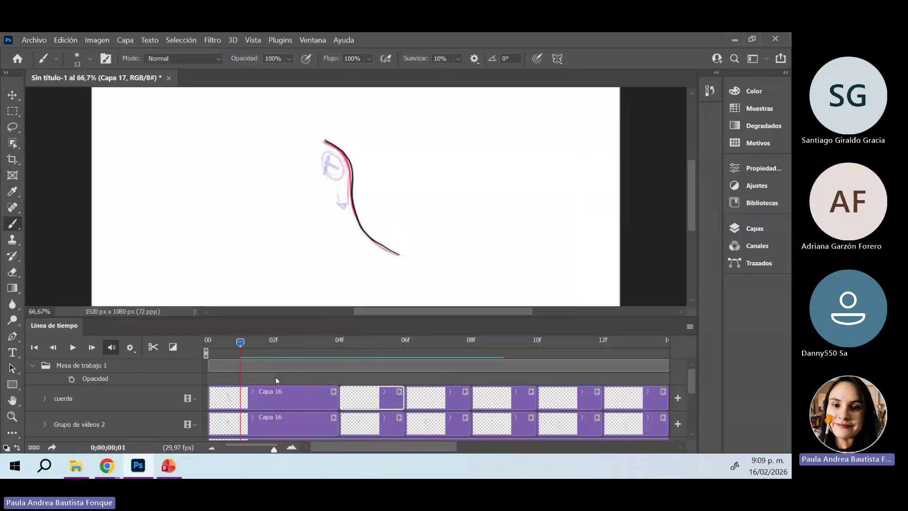
{"action": "left_click_drag", "start_coordinate": [276, 378], "coordinate": [342, 386]}
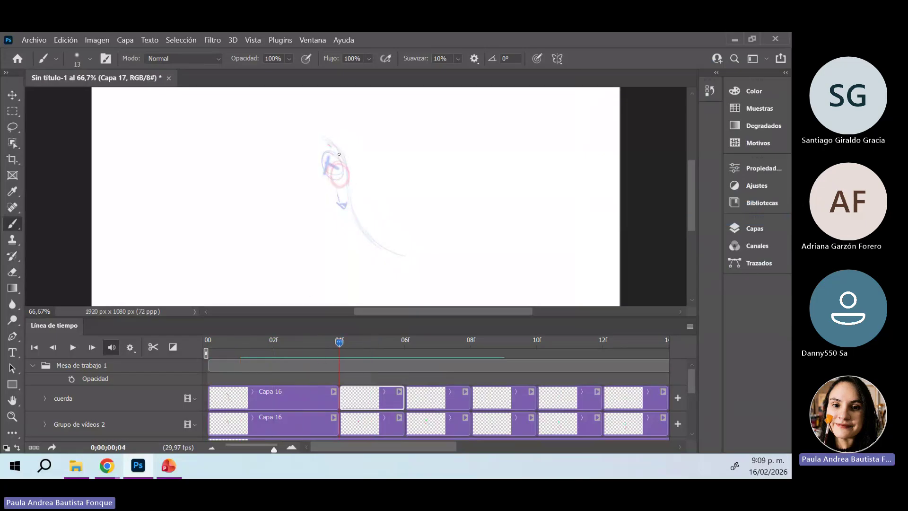
{"action": "left_click", "coordinate": [690, 326]}
{"action": "left_click", "coordinate": [624, 220]}
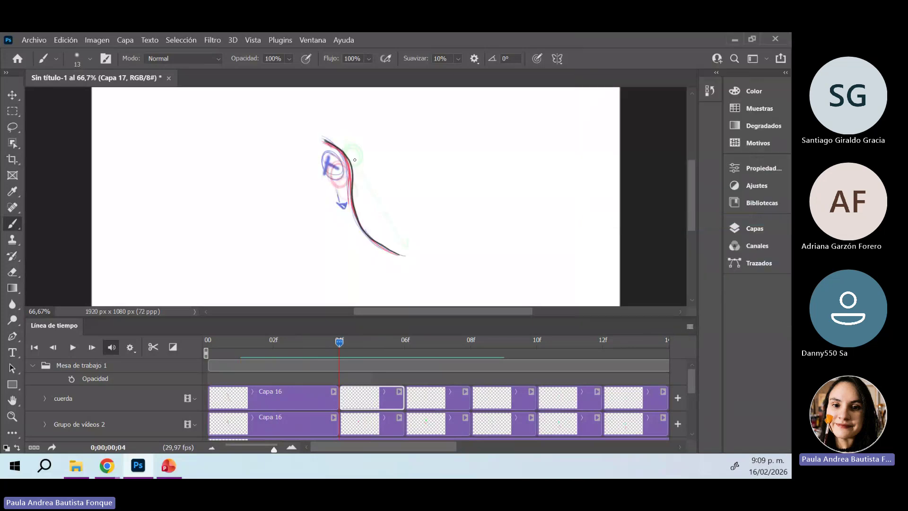
Set both the maximum and minimum onion skin opacity to 30%
{"action": "left_click", "coordinate": [690, 327]}
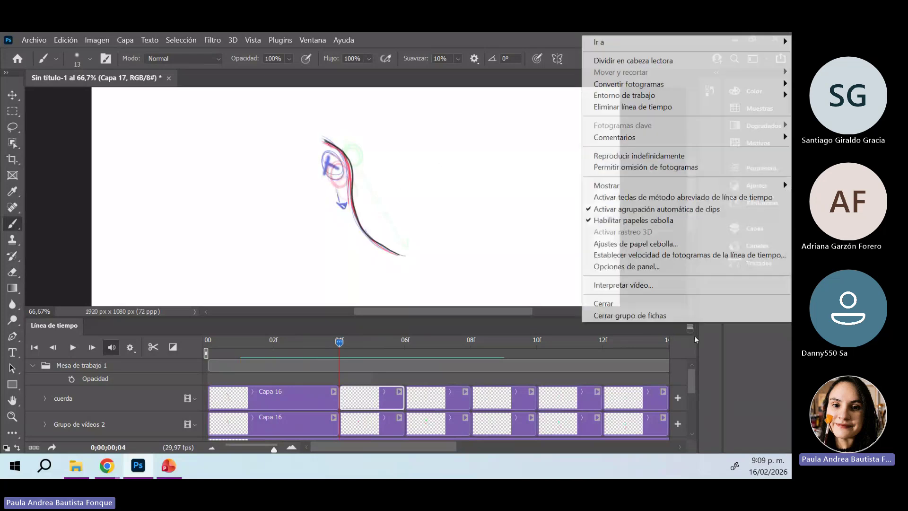
{"action": "left_click", "coordinate": [679, 244]}
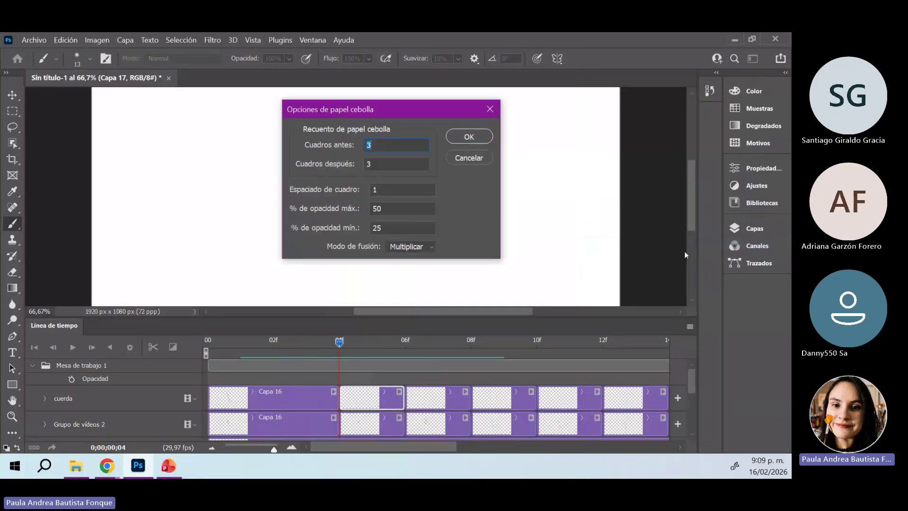
{"action": "double_click", "coordinate": [386, 209]}
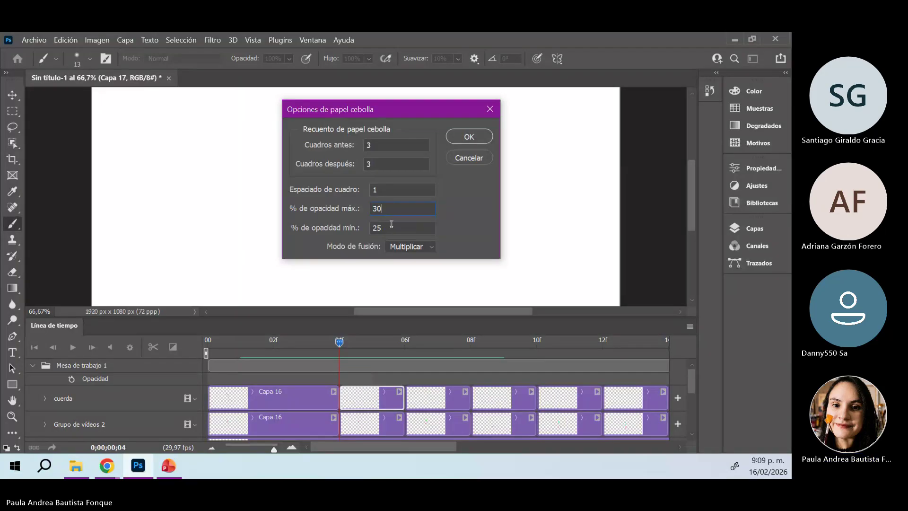
{"action": "key", "text": "Tab"}
{"action": "type", "text": "3"}
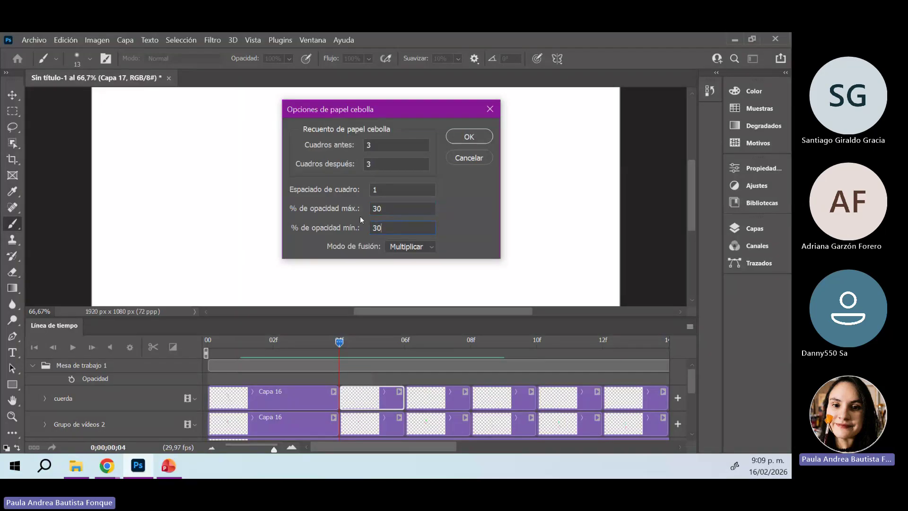
{"action": "left_click", "coordinate": [473, 141]}
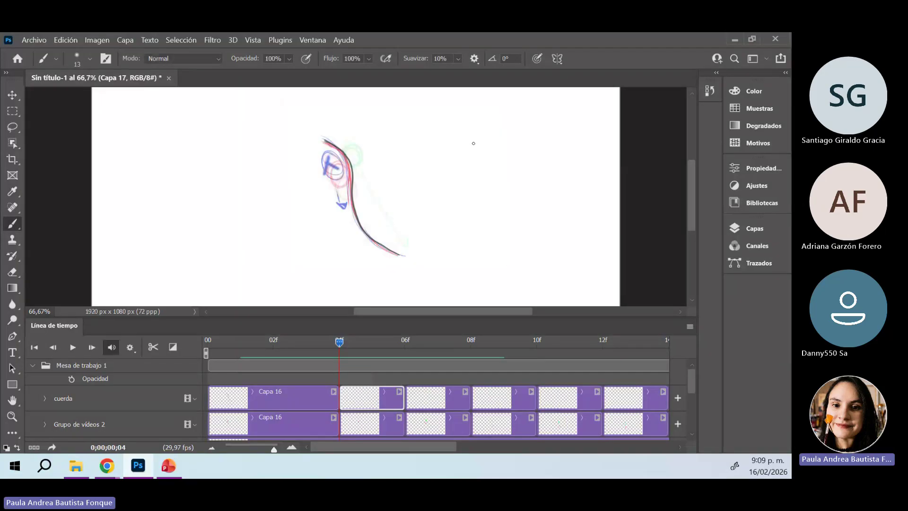
Hide the blue guide sketch layer Capa 15 and reselect cuerda's Capa 17 with the playhead at frame 5
{"action": "left_click", "coordinate": [362, 349]}
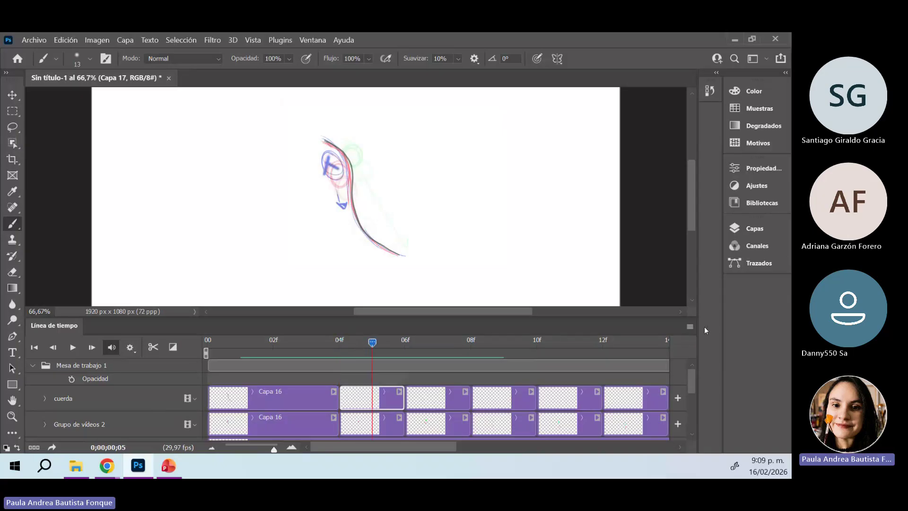
{"action": "left_click", "coordinate": [752, 229]}
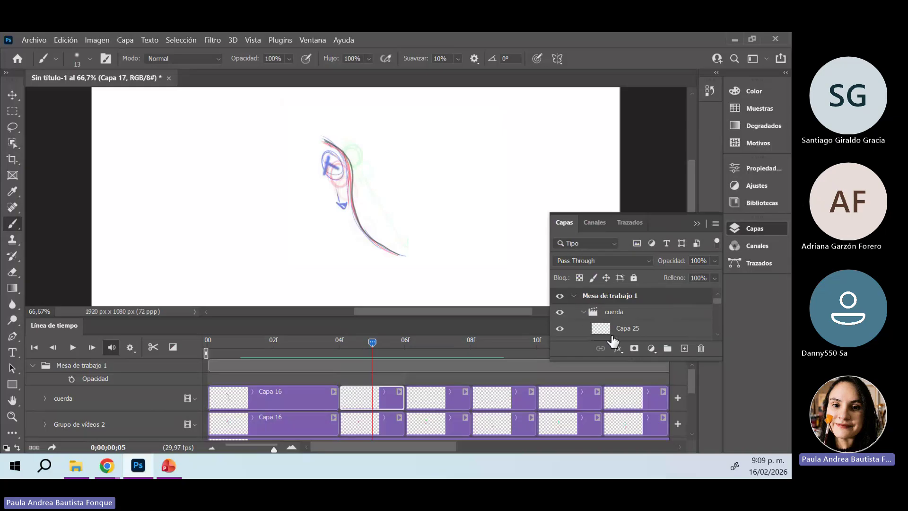
{"action": "left_click", "coordinate": [583, 312]}
{"action": "scroll", "coordinate": [717, 310], "scroll_direction": "down", "scroll_amount": 1}
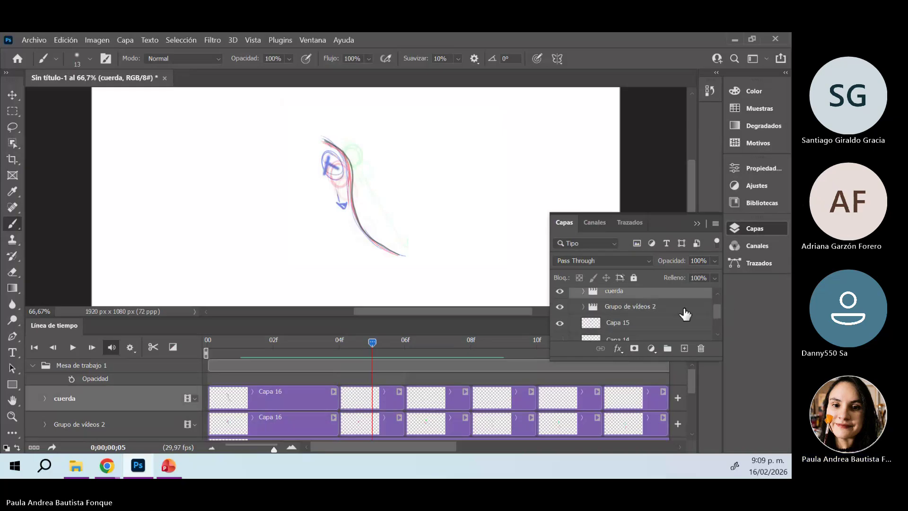
{"action": "left_click", "coordinate": [560, 324]}
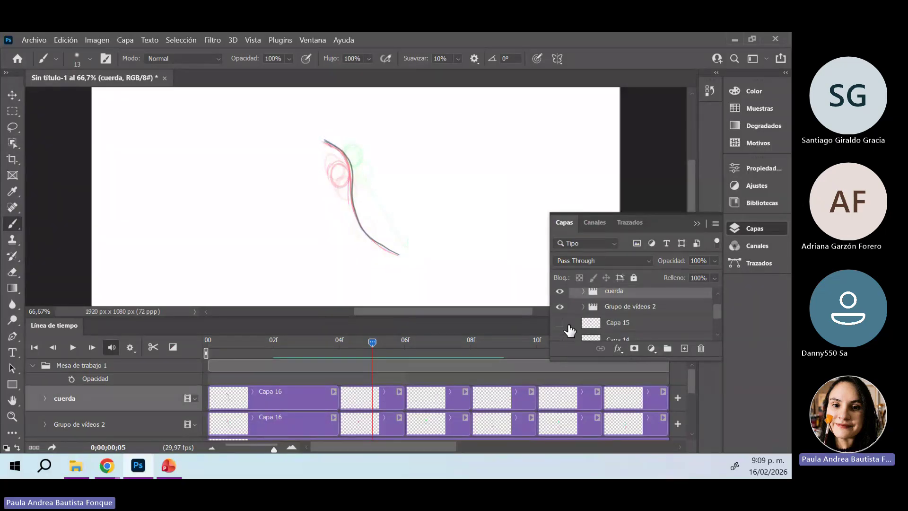
{"action": "scroll", "coordinate": [718, 308], "scroll_direction": "up", "scroll_amount": 1}
{"action": "left_click", "coordinate": [387, 404]}
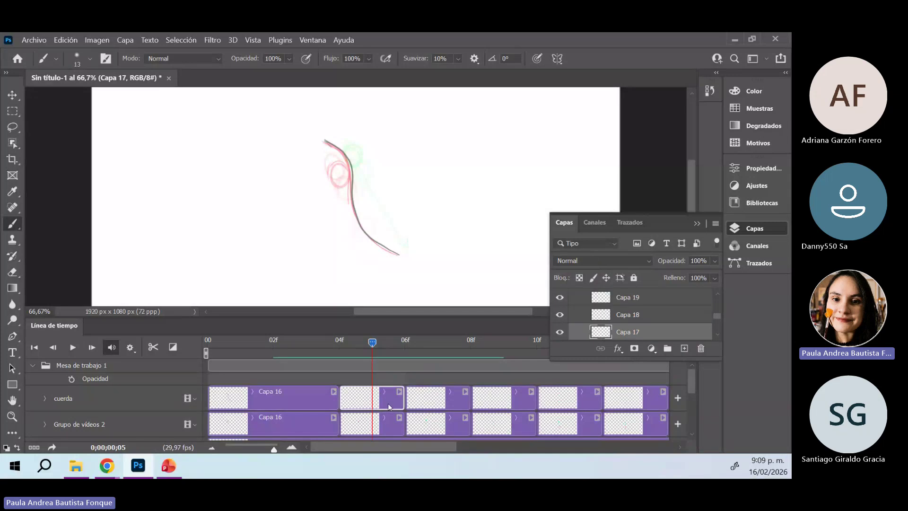
{"action": "left_click", "coordinate": [696, 225]}
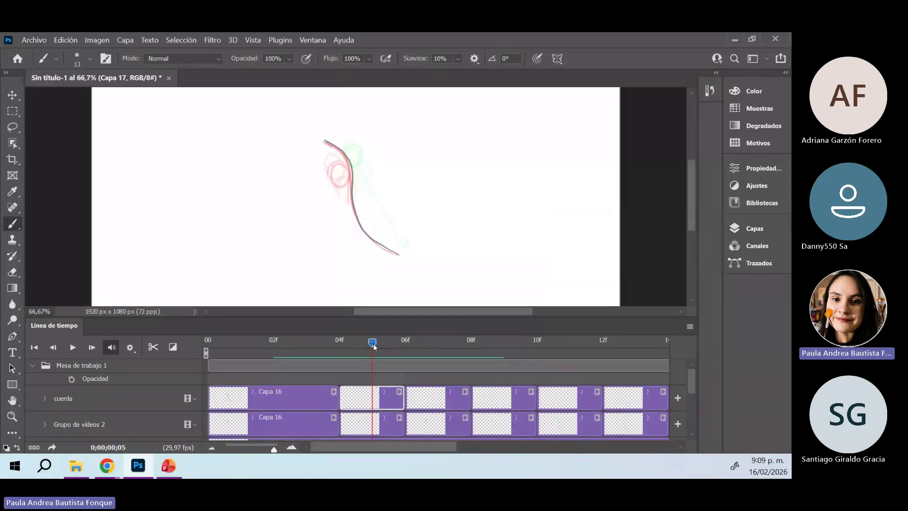
Try to draw the upper bend of the curve in black on Capa 17, and undo the strokes
{"action": "mouse_move", "coordinate": [374, 347]}
{"action": "left_mouse_down"}
{"action": "mouse_move", "coordinate": [239, 347]}
{"action": "mouse_move", "coordinate": [373, 347]}
{"action": "left_mouse_up"}
{"action": "mouse_move", "coordinate": [337, 151]}
{"action": "left_mouse_down"}
{"action": "mouse_move", "coordinate": [325, 142]}
{"action": "mouse_move", "coordinate": [350, 168]}
{"action": "mouse_move", "coordinate": [328, 143]}
{"action": "left_mouse_up"}
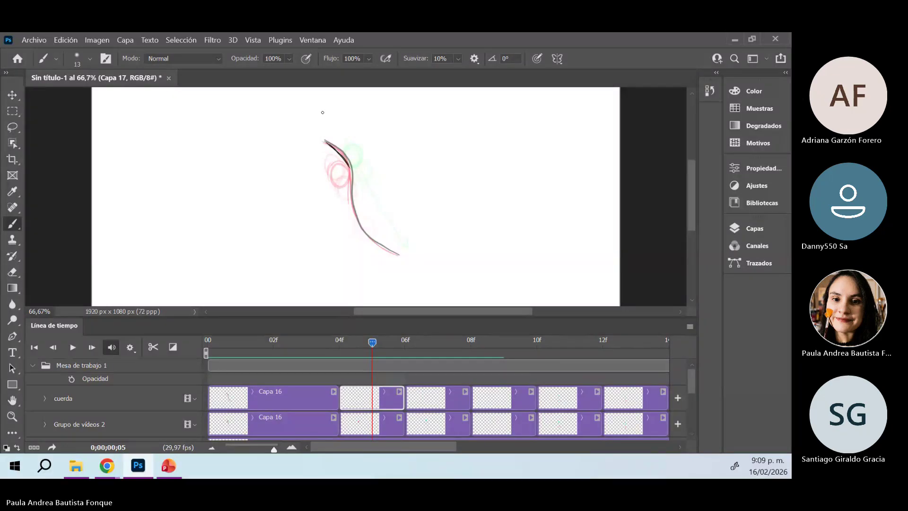
{"action": "key", "text": "ctrl+z"}
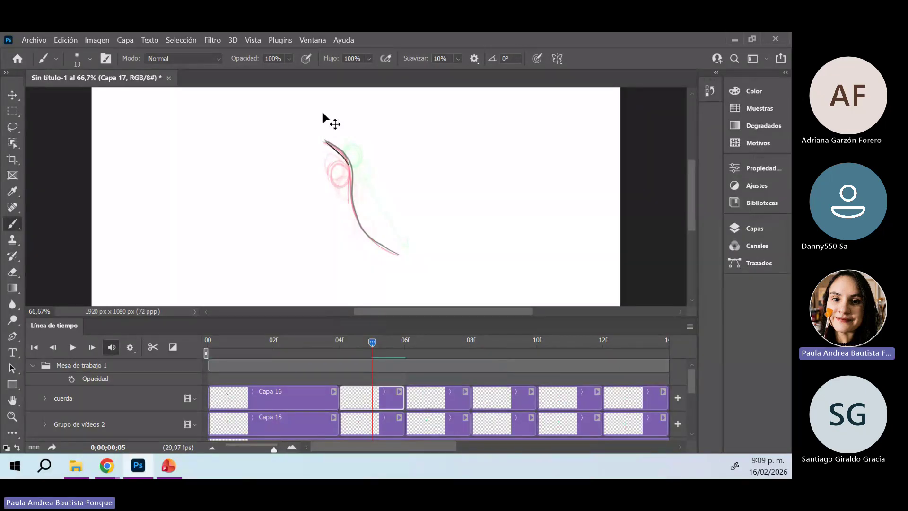
{"action": "key", "text": "ctrl+z"}
{"action": "key", "text": "ctrl+z"}
Draw the full black curve on Capa 17 at frame 5, with its upper bend flatter than in the previous drawing
{"action": "mouse_move", "coordinate": [326, 141]}
{"action": "left_mouse_down"}
{"action": "mouse_move", "coordinate": [350, 179]}
{"action": "mouse_move", "coordinate": [348, 166]}
{"action": "mouse_move", "coordinate": [329, 144]}
{"action": "mouse_move", "coordinate": [349, 171]}
{"action": "mouse_move", "coordinate": [354, 211]}
{"action": "mouse_move", "coordinate": [387, 251]}
{"action": "left_mouse_up"}
{"action": "right_click", "coordinate": [343, 160]}
{"action": "left_click", "coordinate": [344, 150]}
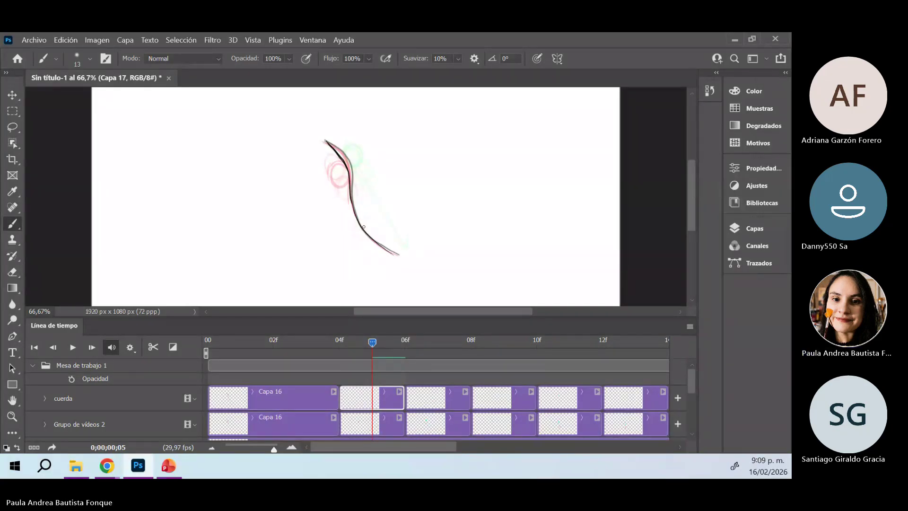
{"action": "left_click_drag", "start_coordinate": [334, 148], "coordinate": [365, 233]}
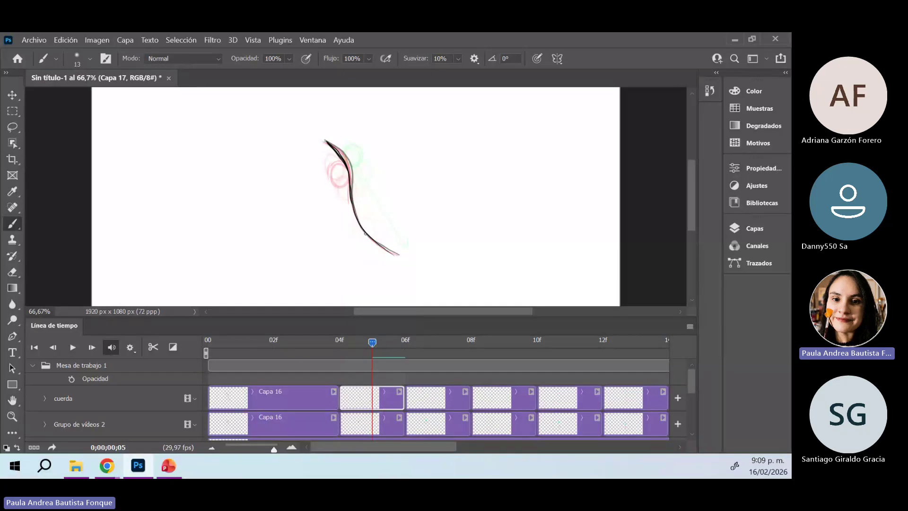
Select the Capa 18 clip in the cuerda group and move the playhead to frame 6
{"action": "left_click", "coordinate": [435, 395]}
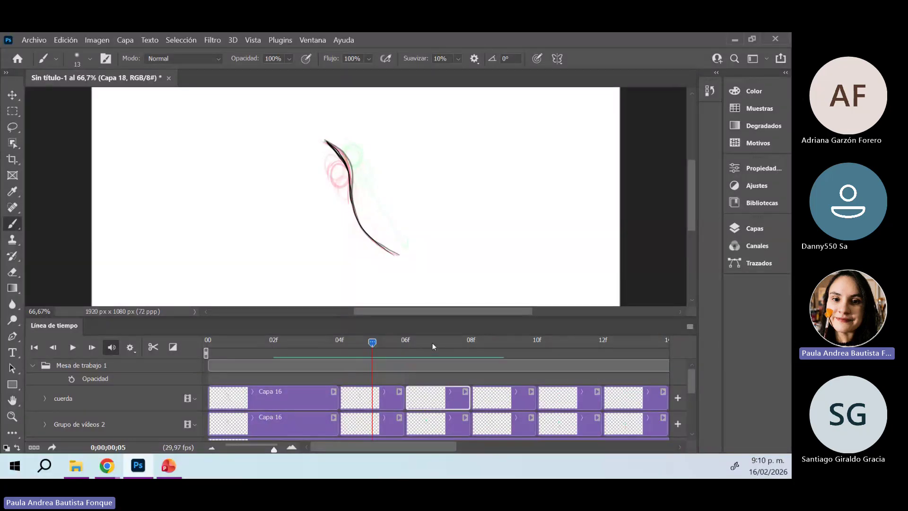
{"action": "left_click_drag", "start_coordinate": [403, 356], "coordinate": [412, 377]}
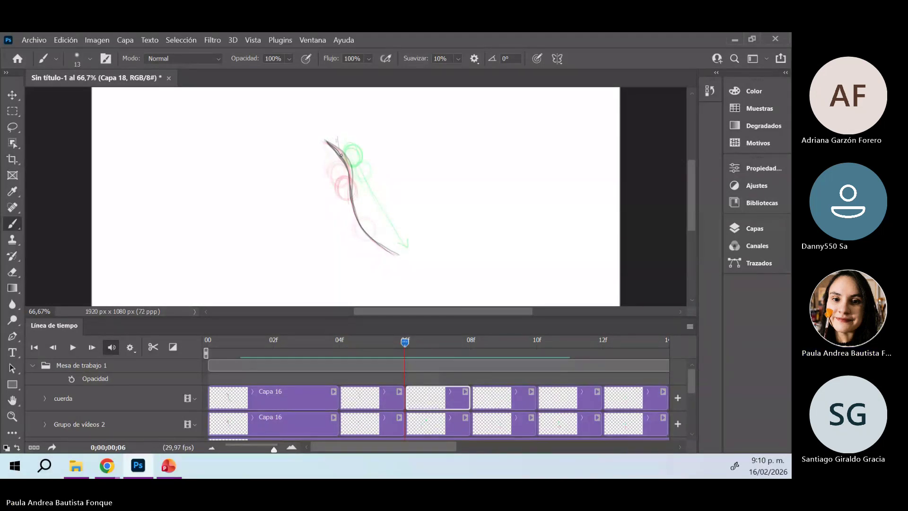
Try a black curve on Capa 18 with its upper end raised and its middle bulging toward the green arrow, and undo all strokes
{"action": "left_click_drag", "start_coordinate": [337, 138], "coordinate": [352, 170]}
{"action": "mouse_move", "coordinate": [340, 132]}
{"action": "left_mouse_down"}
{"action": "mouse_move", "coordinate": [357, 181]}
{"action": "mouse_move", "coordinate": [346, 171]}
{"action": "mouse_move", "coordinate": [363, 189]}
{"action": "left_mouse_up"}
{"action": "mouse_move", "coordinate": [354, 178]}
{"action": "left_mouse_down"}
{"action": "mouse_move", "coordinate": [364, 218]}
{"action": "mouse_move", "coordinate": [398, 255]}
{"action": "left_mouse_up"}
{"action": "left_click_drag", "start_coordinate": [386, 249], "coordinate": [339, 135]}
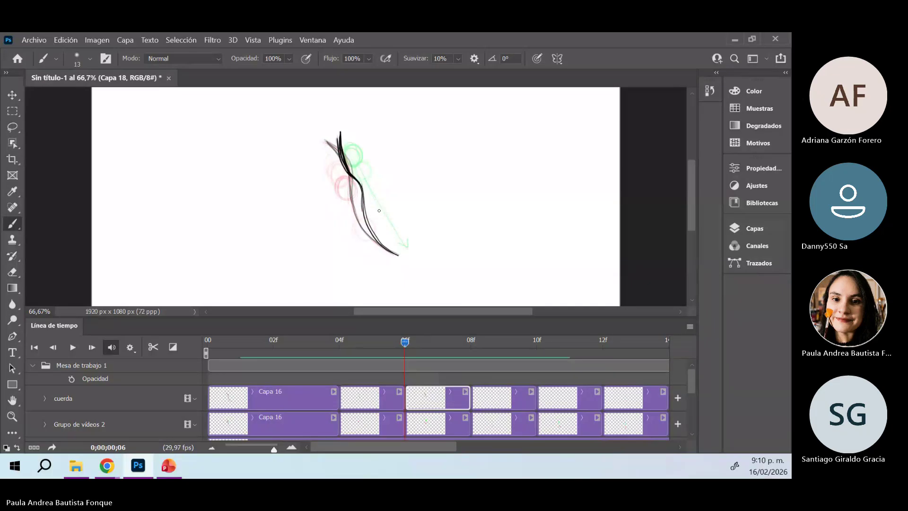
{"action": "key", "text": "ctrl+z"}
{"action": "key", "text": "ctrl+z"}
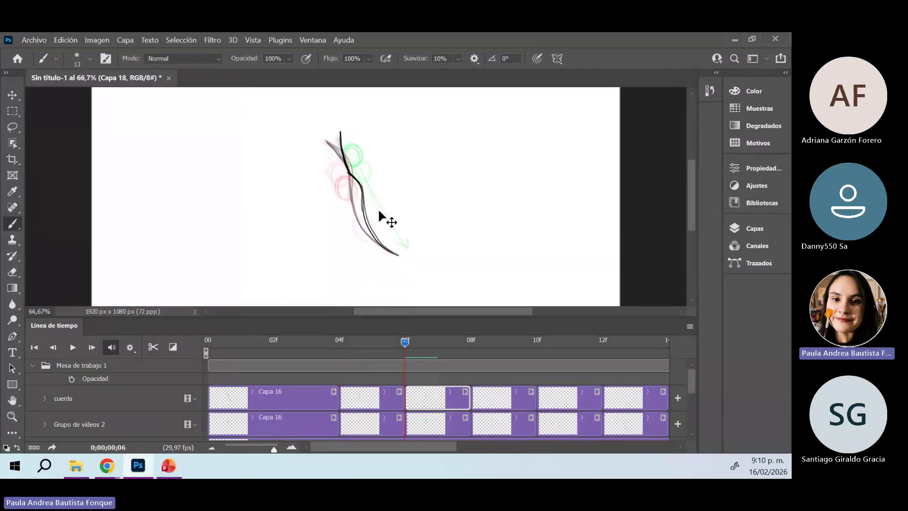
{"action": "key", "text": "ctrl+z"}
{"action": "key", "text": "ctrl+z"}
{"action": "key", "text": "ctrl+z"}
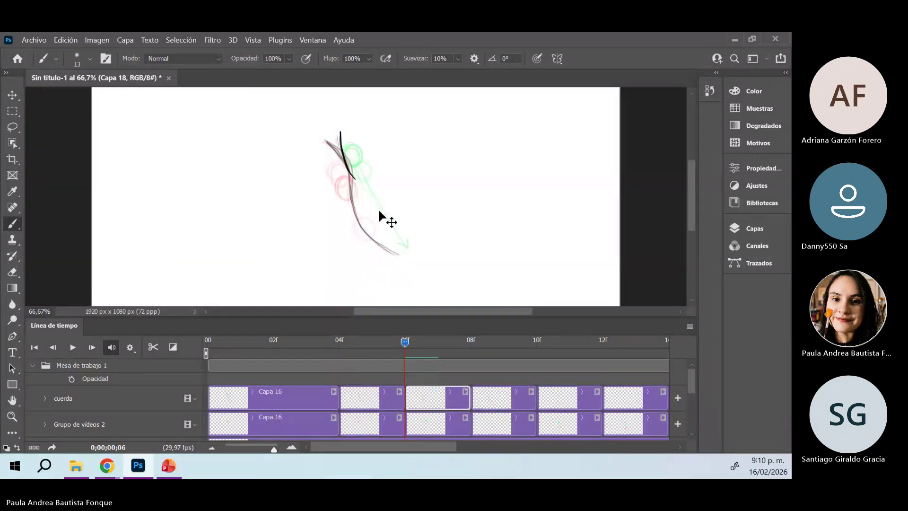
{"action": "key", "text": "ctrl+z"}
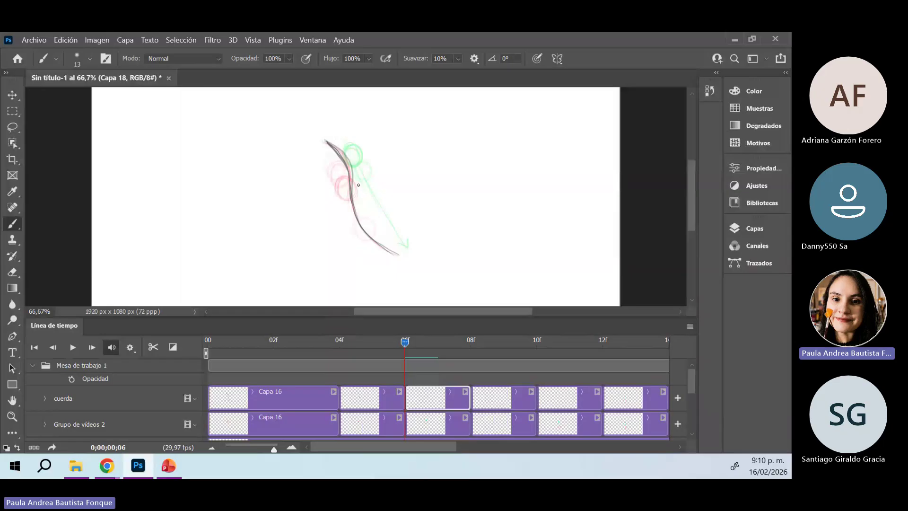
Draw a black curve with a raised upper end on Capa 18 at frame 6, and the following wave curve on Capa 19 at frame 9
{"action": "mouse_move", "coordinate": [359, 185]}
{"action": "left_mouse_down"}
{"action": "mouse_move", "coordinate": [345, 135]}
{"action": "mouse_move", "coordinate": [363, 199]}
{"action": "left_mouse_up"}
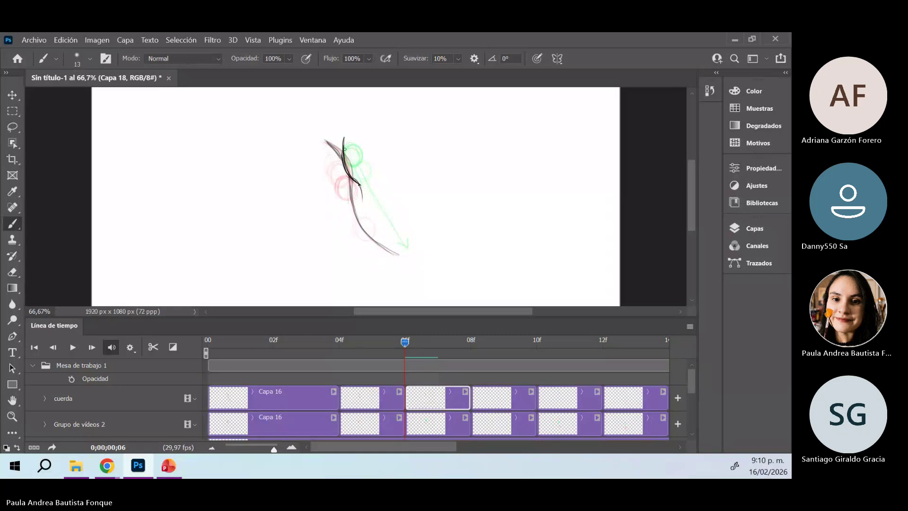
{"action": "mouse_move", "coordinate": [350, 130]}
{"action": "left_mouse_down"}
{"action": "mouse_move", "coordinate": [342, 153]}
{"action": "mouse_move", "coordinate": [366, 232]}
{"action": "mouse_move", "coordinate": [346, 130]}
{"action": "left_mouse_up"}
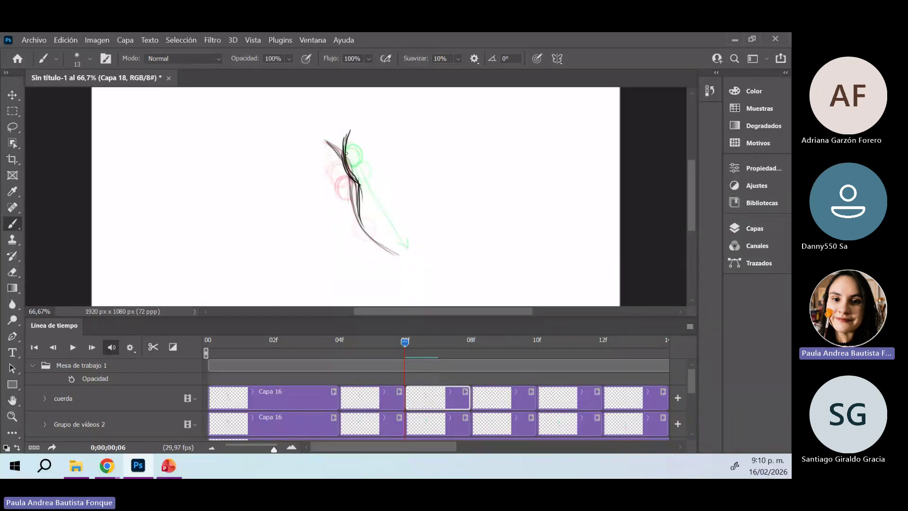
{"action": "mouse_move", "coordinate": [354, 177]}
{"action": "left_mouse_down"}
{"action": "mouse_move", "coordinate": [361, 212]}
{"action": "mouse_move", "coordinate": [398, 256]}
{"action": "left_mouse_up"}
{"action": "left_click_drag", "start_coordinate": [358, 194], "coordinate": [390, 252]}
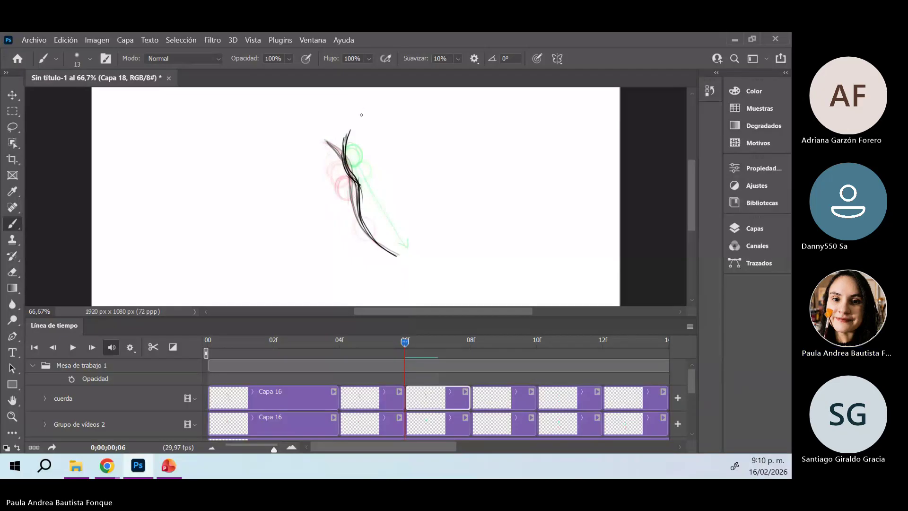
{"action": "left_click", "coordinate": [502, 342]}
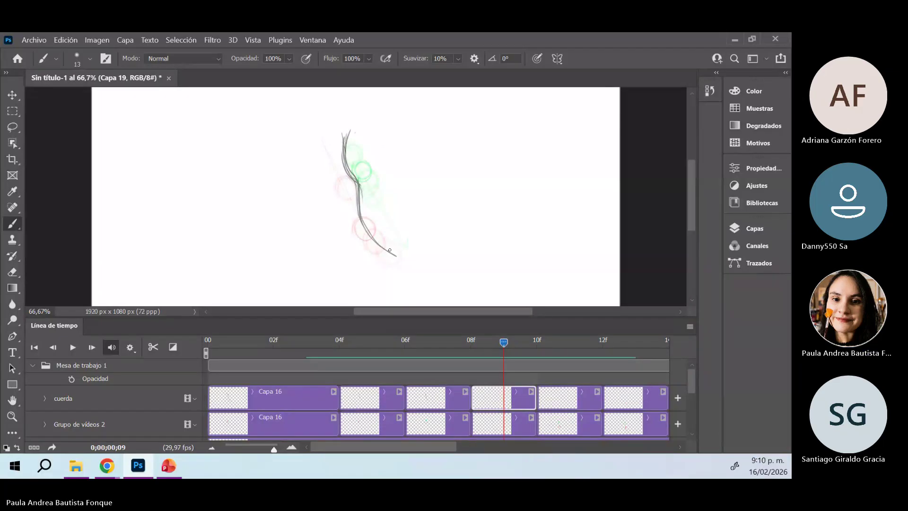
{"action": "mouse_move", "coordinate": [358, 214]}
{"action": "left_mouse_down"}
{"action": "mouse_move", "coordinate": [399, 256]}
{"action": "mouse_move", "coordinate": [357, 206]}
{"action": "mouse_move", "coordinate": [350, 165]}
{"action": "mouse_move", "coordinate": [371, 220]}
{"action": "mouse_move", "coordinate": [400, 255]}
{"action": "left_mouse_up"}
Select Capa 20 at frame 11, play back the rope animation to check the curves, and stop around frame 6
{"action": "left_click", "coordinate": [567, 398]}
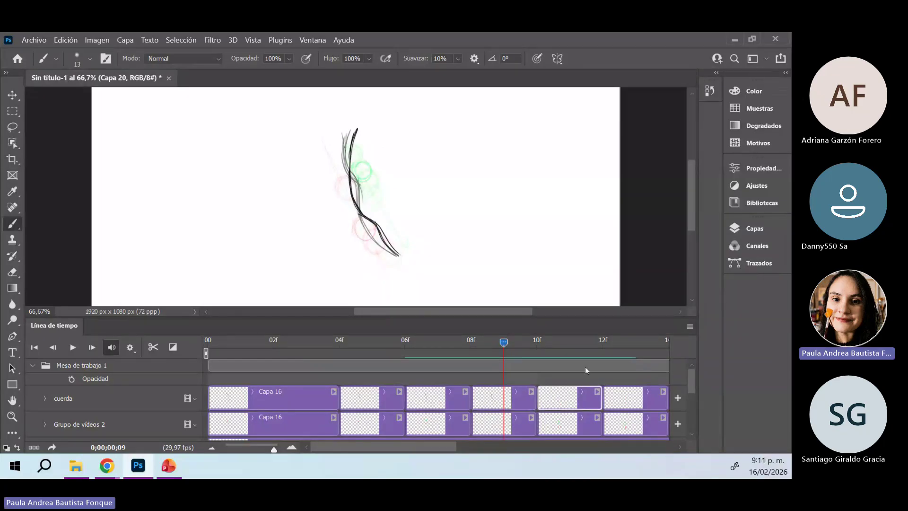
{"action": "left_click", "coordinate": [574, 344]}
{"action": "key", "text": "space"}
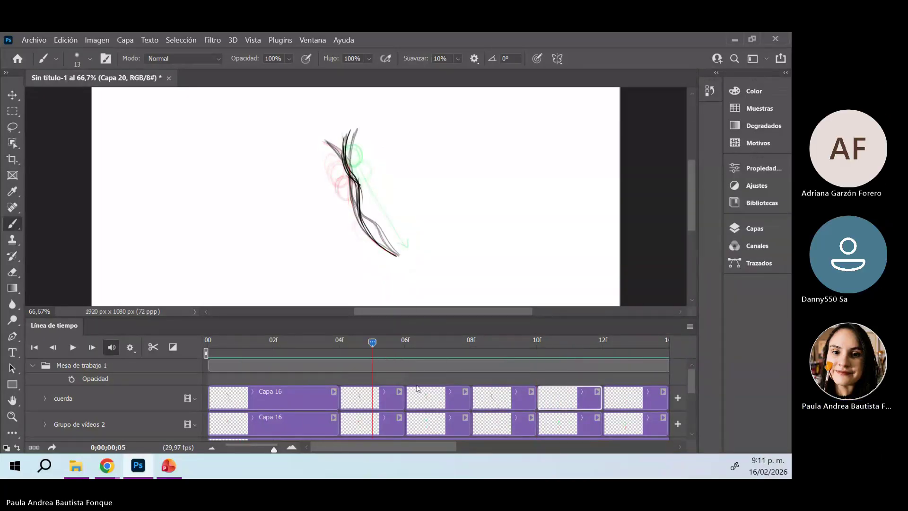
{"action": "key", "text": "space"}
{"action": "key", "text": "Left"}
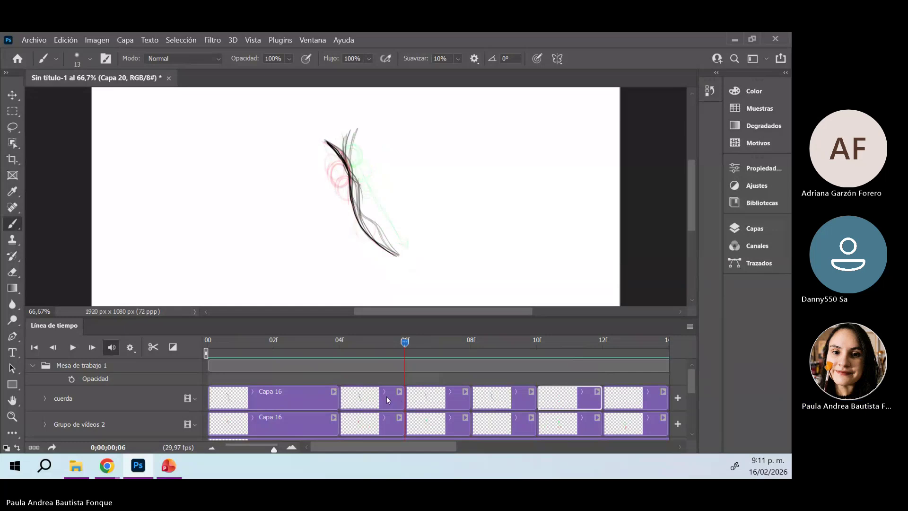
Erase the whole drawing on Capa 17 and on Capa 18 in the cuerda group
{"action": "left_click", "coordinate": [395, 402]}
{"action": "key", "text": "ctrl+a"}
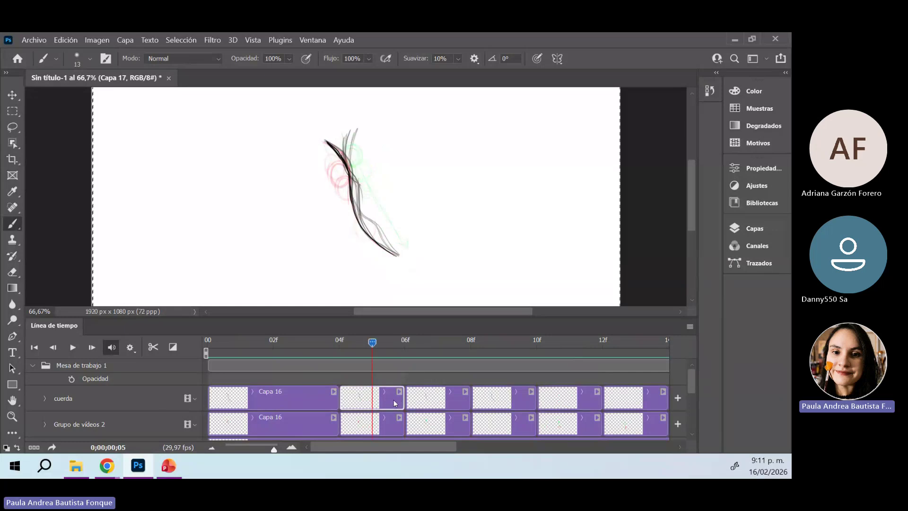
{"action": "key", "text": "Delete"}
{"action": "left_click", "coordinate": [447, 346]}
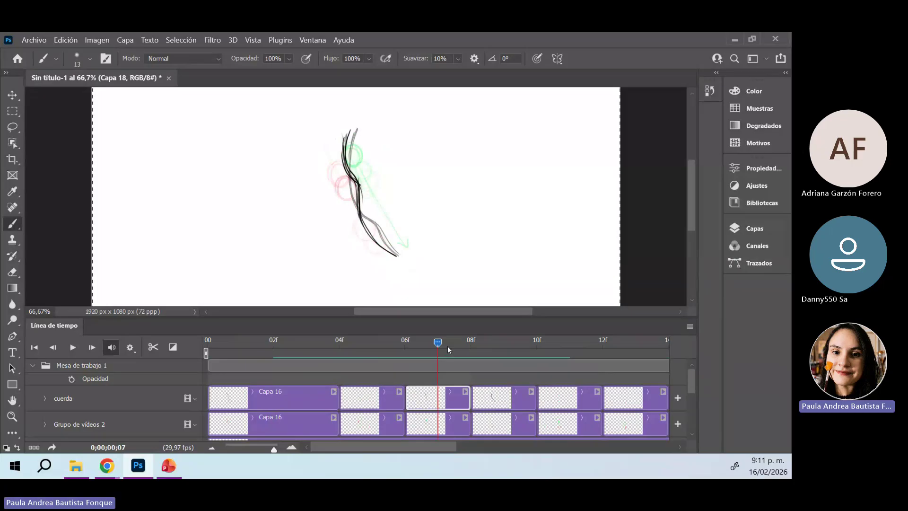
{"action": "key", "text": "Delete"}
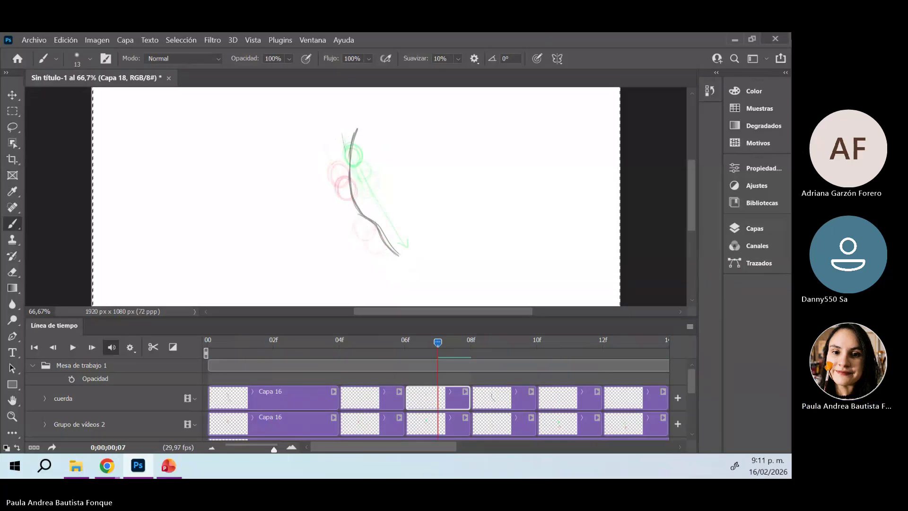
{"action": "key", "text": "ctrl+d"}
{"action": "key", "text": "alt+Tab"}
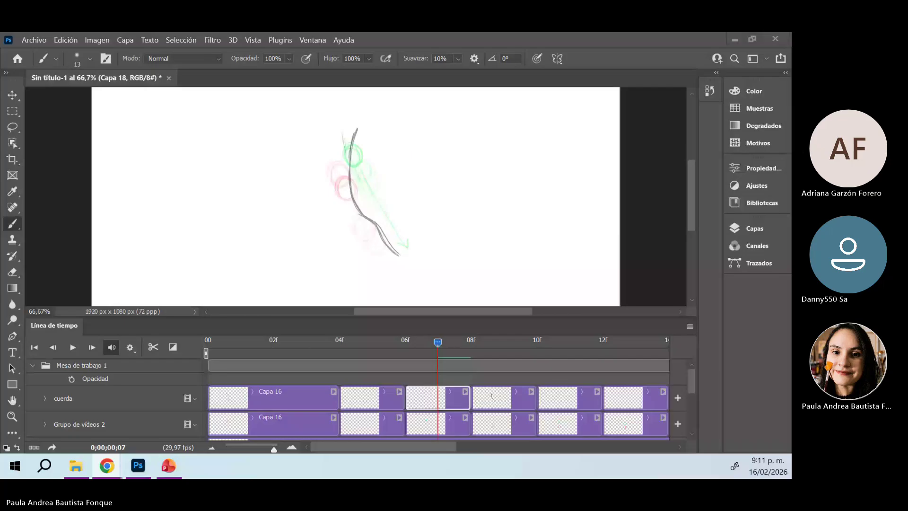
Redraw the black curve on Capa 17 at frame 5, pushing its upper bend slightly outward toward the green circle
{"action": "mouse_move", "coordinate": [366, 354]}
{"action": "left_mouse_down"}
{"action": "mouse_move", "coordinate": [207, 376]}
{"action": "mouse_move", "coordinate": [360, 377]}
{"action": "left_mouse_up"}
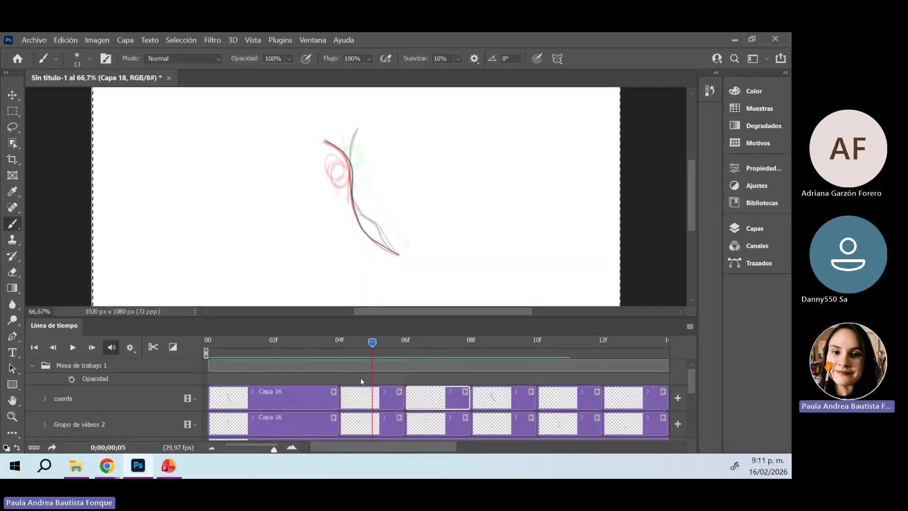
{"action": "left_click", "coordinate": [394, 406]}
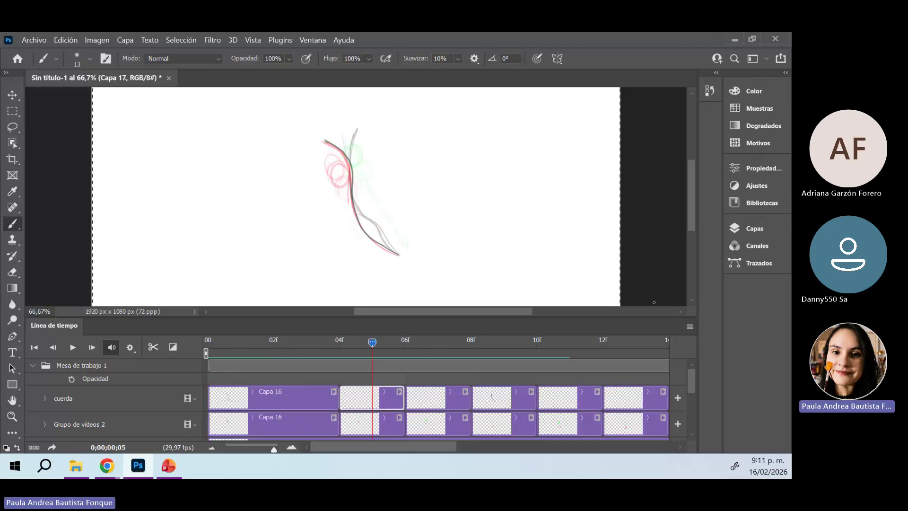
{"action": "mouse_move", "coordinate": [325, 140]}
{"action": "left_mouse_down"}
{"action": "mouse_move", "coordinate": [353, 165]}
{"action": "mouse_move", "coordinate": [359, 218]}
{"action": "mouse_move", "coordinate": [397, 254]}
{"action": "left_mouse_up"}
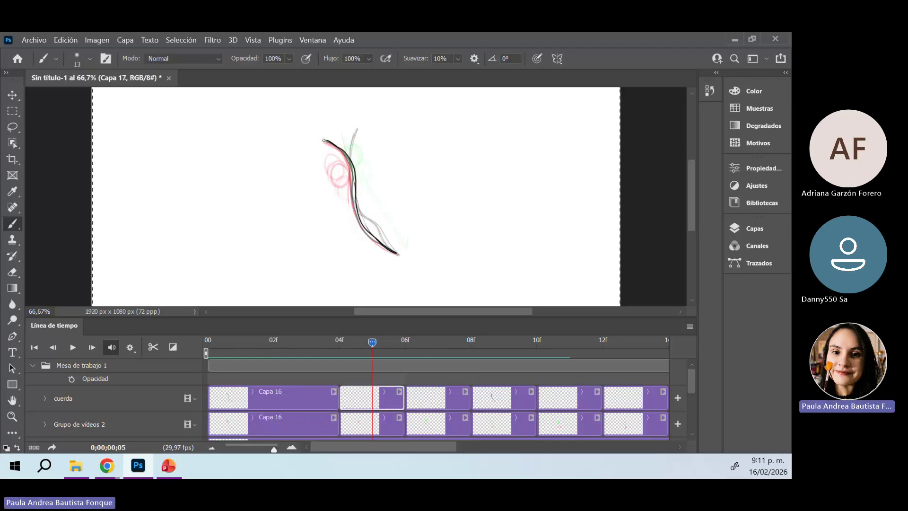
Redraw the black curve on Capa 18 at frame 7, with its upper end raised and its middle bulging toward the green arrow
{"action": "left_click", "coordinate": [434, 398]}
{"action": "left_click", "coordinate": [426, 342]}
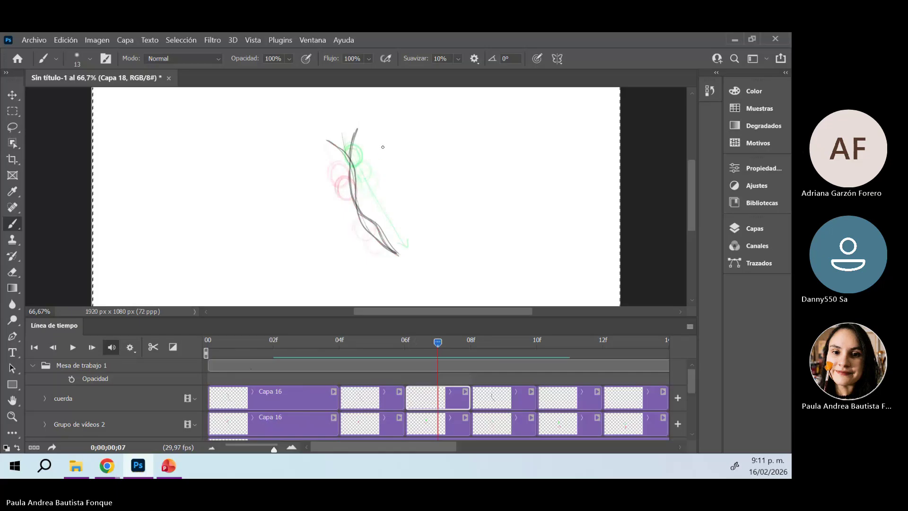
{"action": "mouse_move", "coordinate": [337, 137]}
{"action": "left_mouse_down"}
{"action": "mouse_move", "coordinate": [399, 252]}
{"action": "mouse_move", "coordinate": [338, 142]}
{"action": "left_mouse_up"}
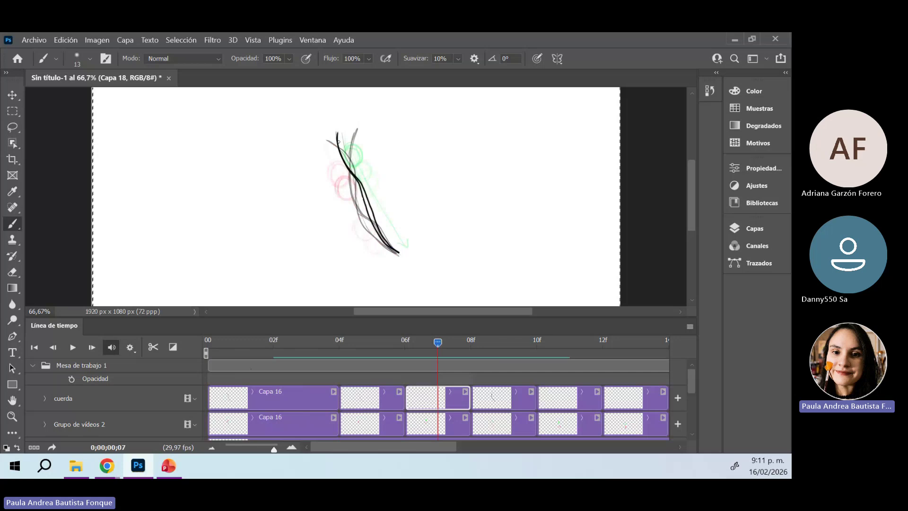
Clear the curves drawn on Capa 19, Capa 18 and Capa 17 in the cuerda group
{"action": "left_click", "coordinate": [518, 349]}
{"action": "key", "text": "ctrl+z"}
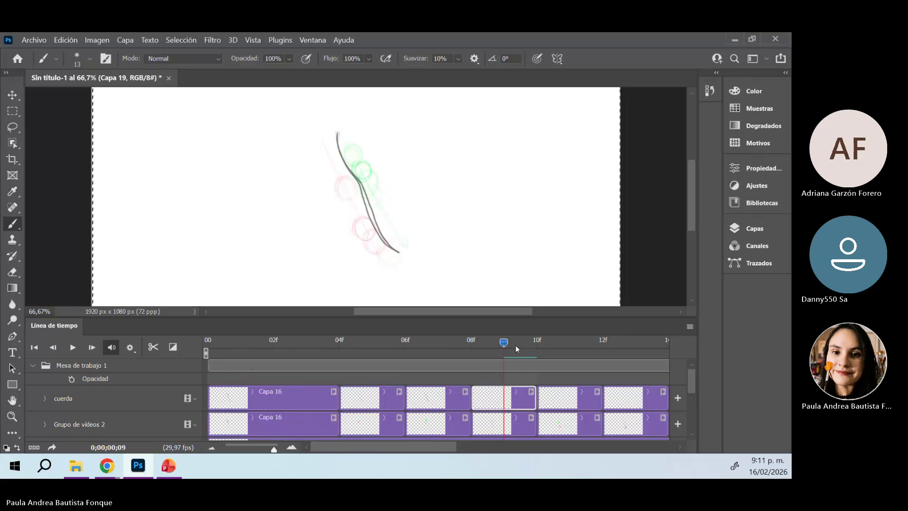
{"action": "mouse_move", "coordinate": [505, 345]}
{"action": "left_mouse_down"}
{"action": "mouse_move", "coordinate": [349, 376]}
{"action": "mouse_move", "coordinate": [512, 377]}
{"action": "mouse_move", "coordinate": [431, 384]}
{"action": "left_mouse_up"}
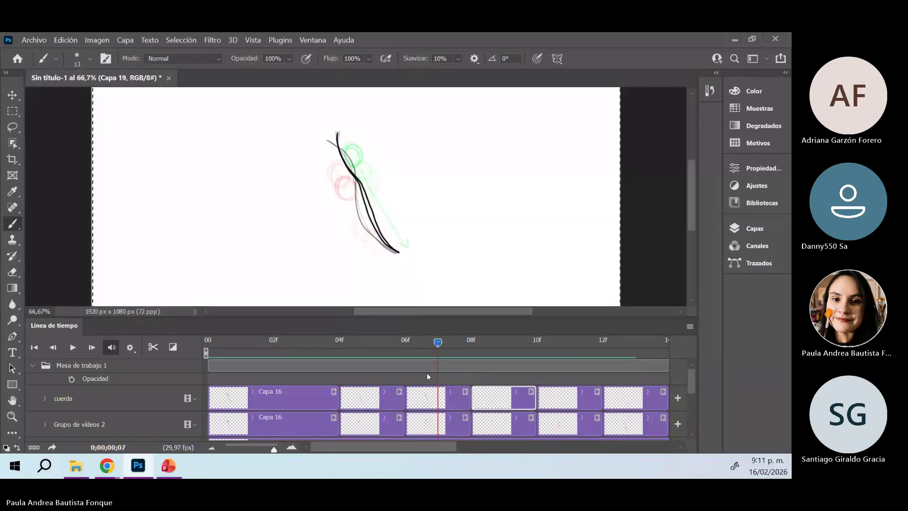
{"action": "left_click", "coordinate": [449, 403]}
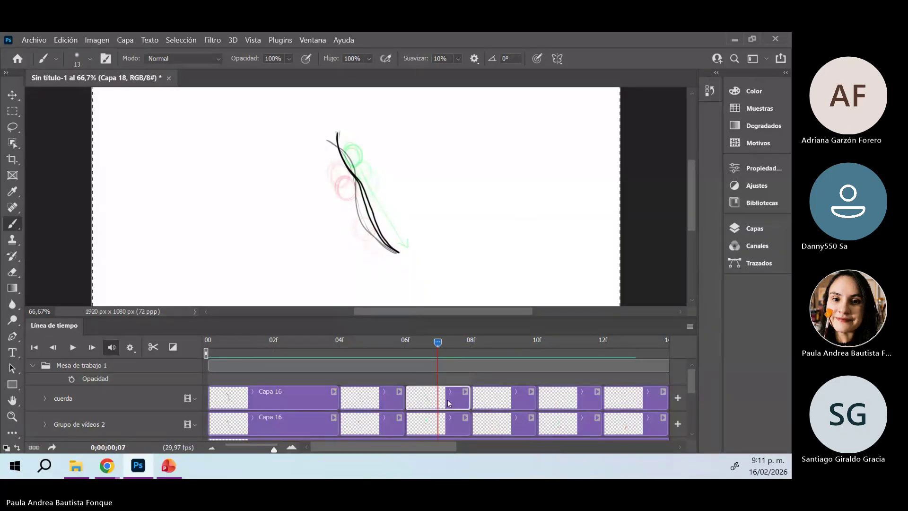
{"action": "key", "text": "a"}
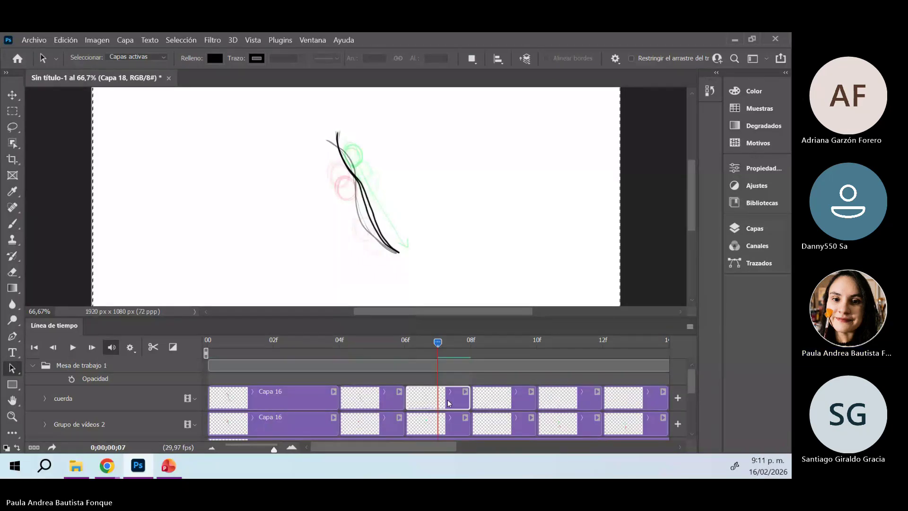
{"action": "left_click", "coordinate": [371, 404]}
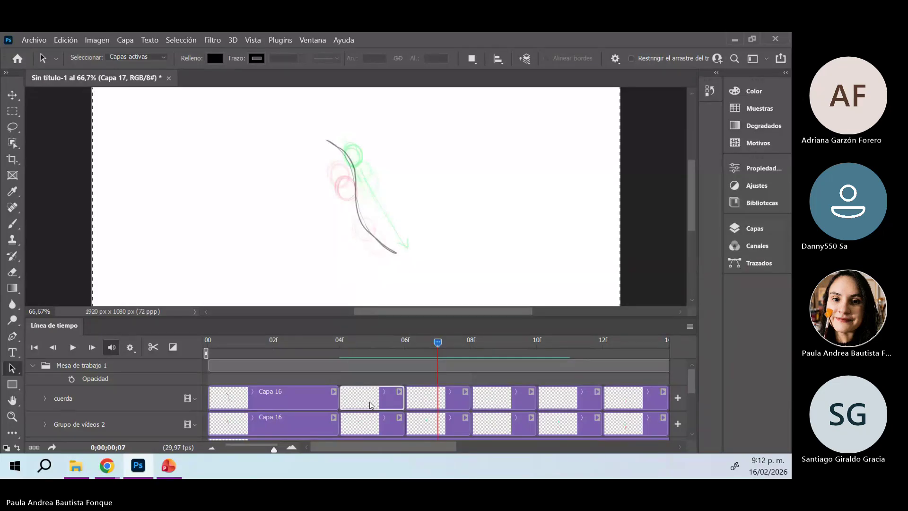
Scrub through the opening frames and turn off onion skins for the timeline
{"action": "left_click_drag", "start_coordinate": [429, 349], "coordinate": [273, 376]}
{"action": "left_click_drag", "start_coordinate": [348, 376], "coordinate": [439, 382]}
{"action": "left_click", "coordinate": [690, 327]}
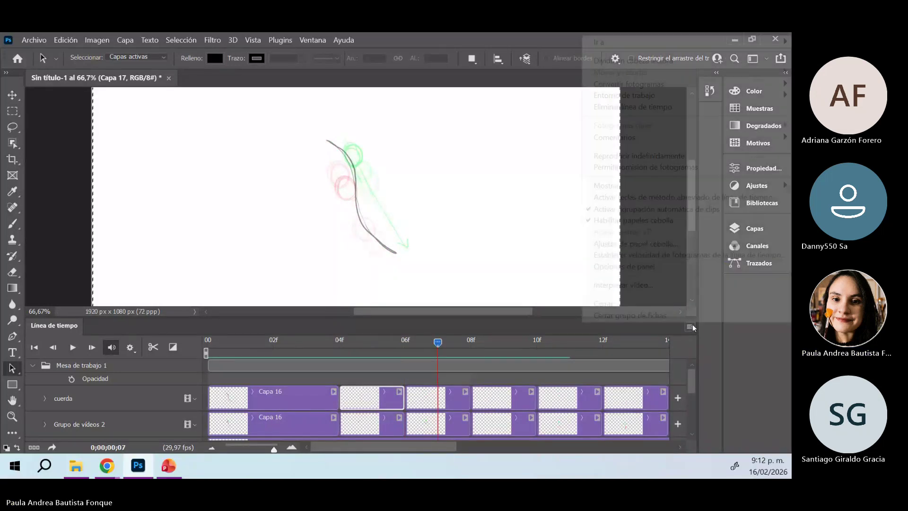
{"action": "left_click", "coordinate": [672, 222]}
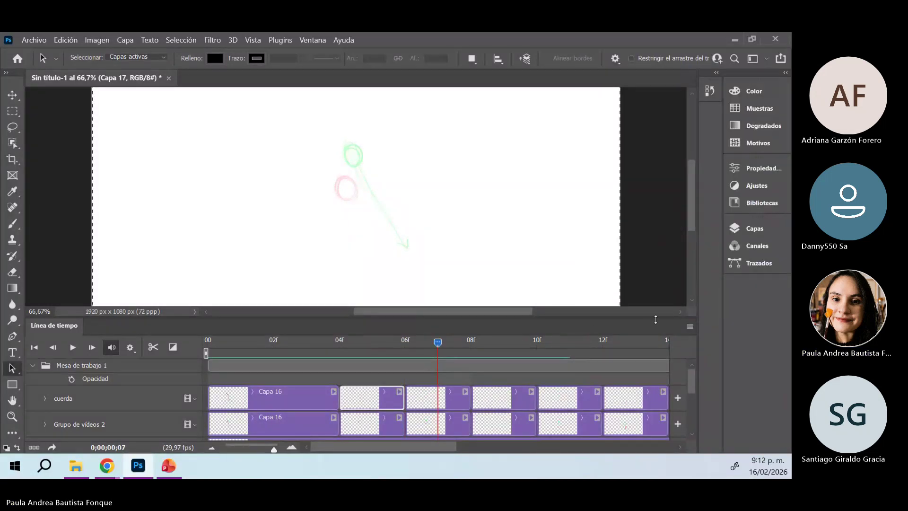
Draw a black curve on Capa 18 at frame 6, passing between the green and red circles and ending near the arrow tip
{"action": "left_click_drag", "start_coordinate": [313, 380], "coordinate": [416, 386]}
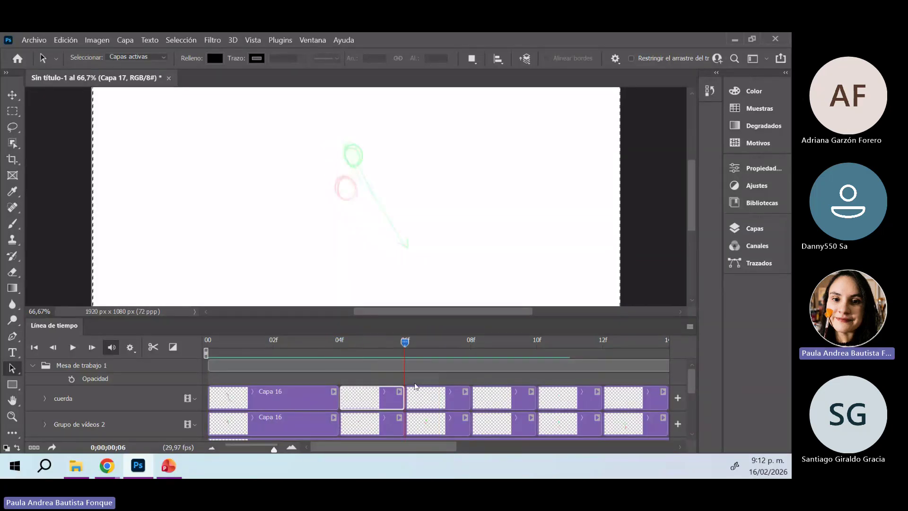
{"action": "left_click", "coordinate": [429, 398]}
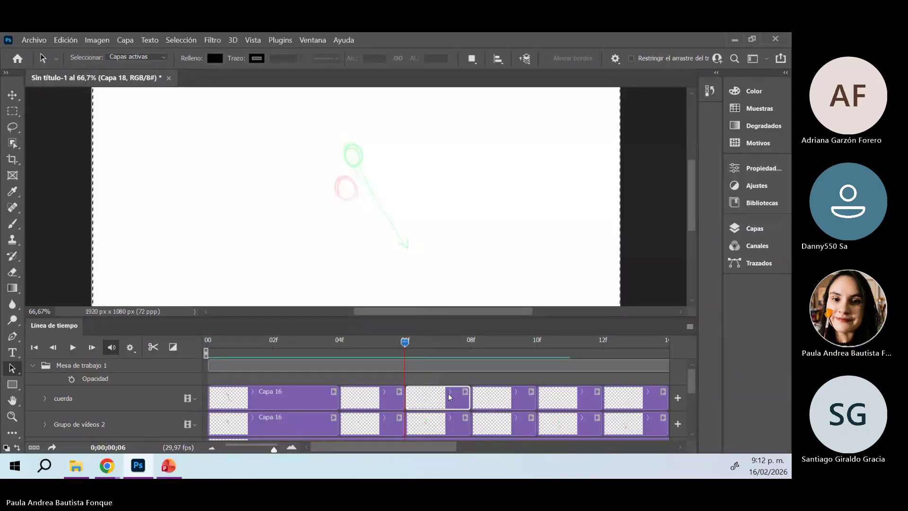
{"action": "key", "text": "b"}
{"action": "mouse_move", "coordinate": [335, 138]}
{"action": "left_mouse_down"}
{"action": "mouse_move", "coordinate": [359, 177]}
{"action": "mouse_move", "coordinate": [336, 157]}
{"action": "mouse_move", "coordinate": [378, 199]}
{"action": "mouse_move", "coordinate": [400, 250]}
{"action": "mouse_move", "coordinate": [335, 130]}
{"action": "left_mouse_up"}
Draw a black S-curve on Capa 19 at frame 9, bending below the green circle and over the red one, with a hanging lower end
{"action": "left_click", "coordinate": [515, 401]}
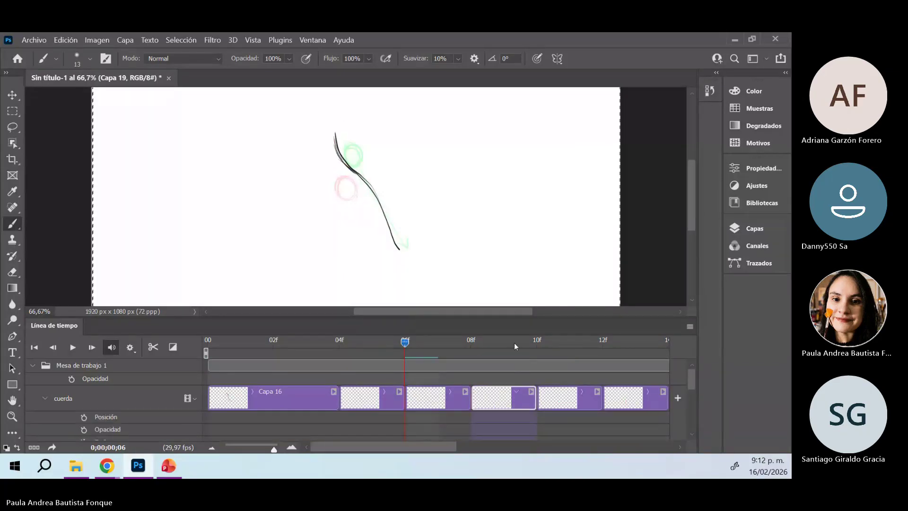
{"action": "left_click", "coordinate": [513, 349]}
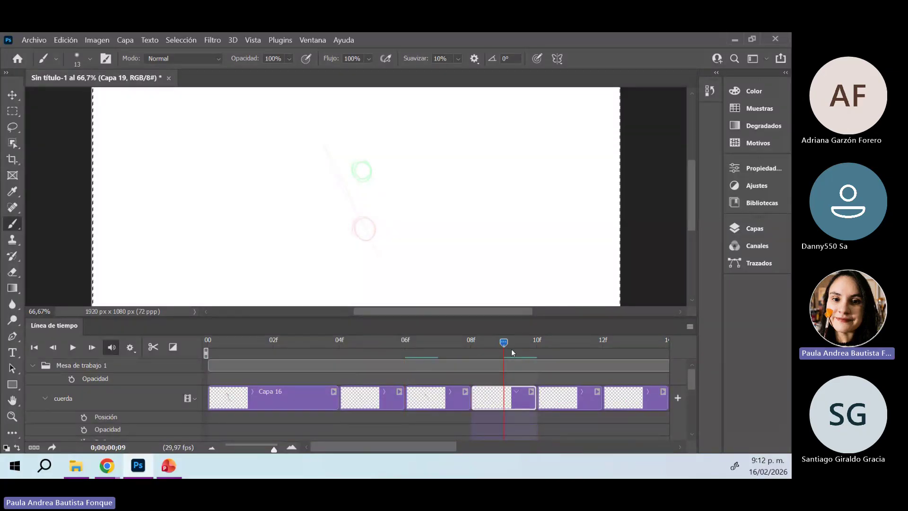
{"action": "mouse_move", "coordinate": [338, 160]}
{"action": "left_mouse_down"}
{"action": "mouse_move", "coordinate": [377, 220]}
{"action": "mouse_move", "coordinate": [392, 279]}
{"action": "mouse_move", "coordinate": [386, 237]}
{"action": "mouse_move", "coordinate": [350, 191]}
{"action": "mouse_move", "coordinate": [338, 136]}
{"action": "left_mouse_up"}
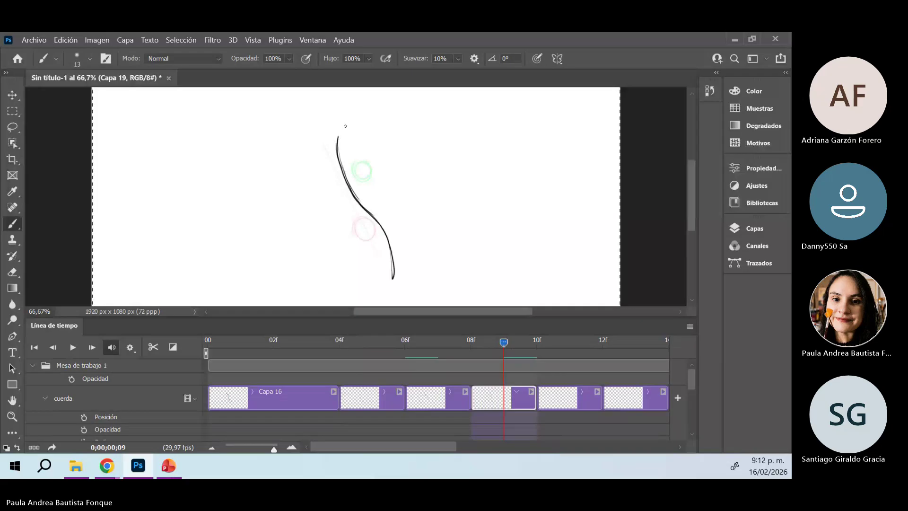
Draw the black curve on Capa 20 at frame 11, curling its upper end outward and wrapping its lower bend around the red circle
{"action": "left_click", "coordinate": [571, 401]}
{"action": "left_click", "coordinate": [574, 344]}
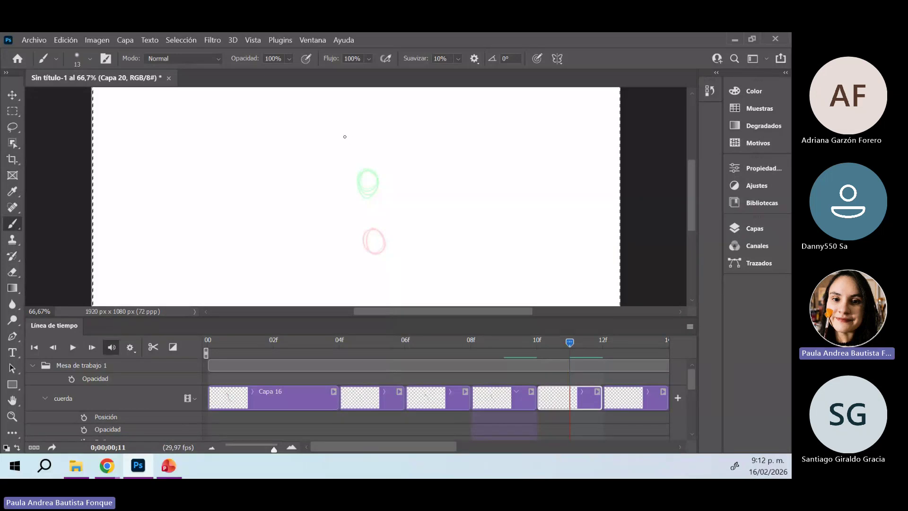
{"action": "mouse_move", "coordinate": [342, 137]}
{"action": "left_mouse_down"}
{"action": "mouse_move", "coordinate": [355, 193]}
{"action": "mouse_move", "coordinate": [390, 240]}
{"action": "mouse_move", "coordinate": [392, 265]}
{"action": "mouse_move", "coordinate": [341, 137]}
{"action": "left_mouse_up"}
Draw the black curve on Capa 21 at frame 13, dipping under the green circle and passing over the lower red circle
{"action": "left_click", "coordinate": [624, 397]}
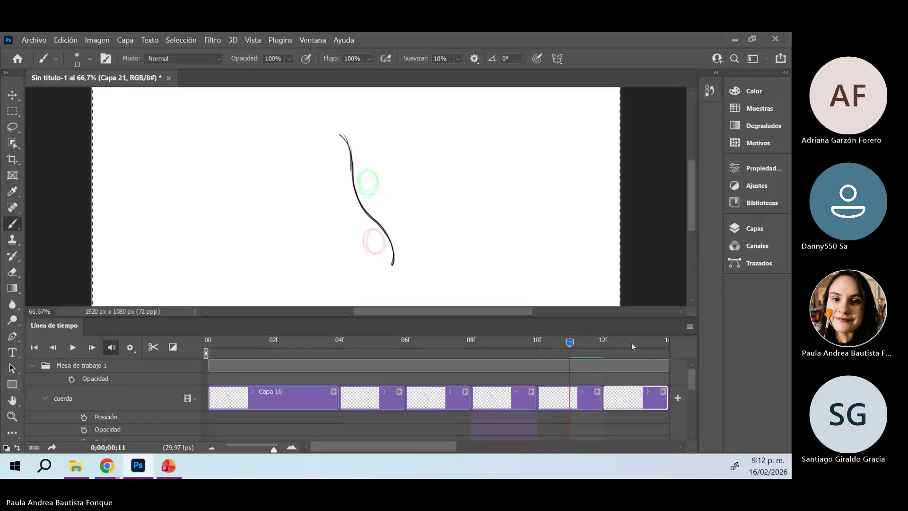
{"action": "left_click", "coordinate": [636, 342]}
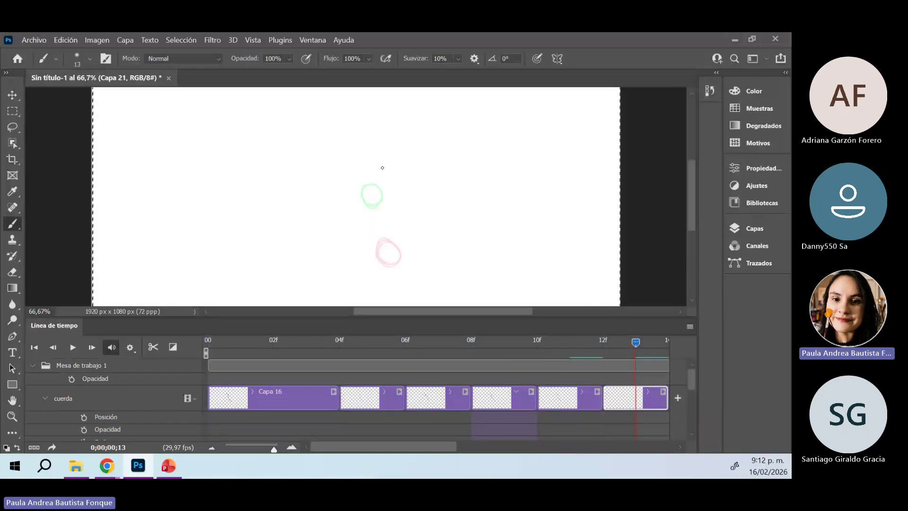
{"action": "mouse_move", "coordinate": [329, 150]}
{"action": "left_mouse_down"}
{"action": "mouse_move", "coordinate": [399, 248]}
{"action": "mouse_move", "coordinate": [364, 213]}
{"action": "mouse_move", "coordinate": [351, 170]}
{"action": "mouse_move", "coordinate": [330, 149]}
{"action": "left_mouse_up"}
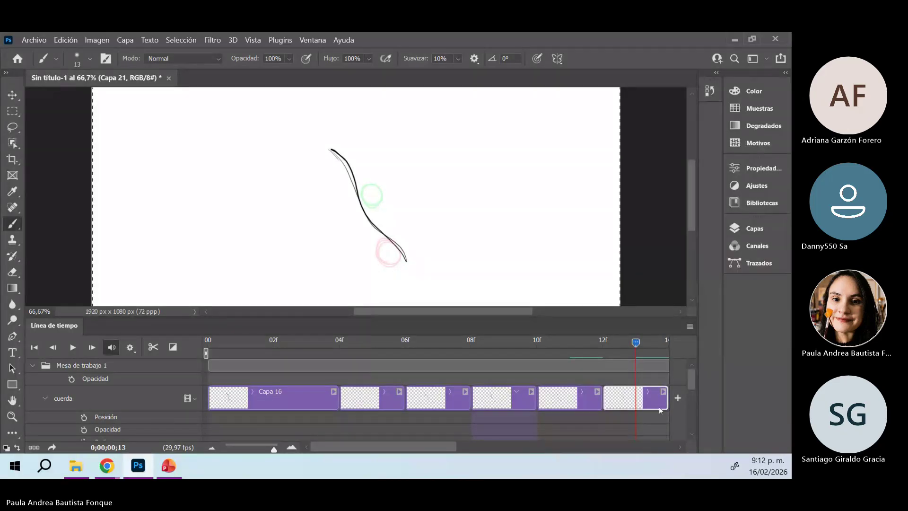
Draw the black curve on Capa 22 at frame 15, running between the green and red circles, and move on to Capa 23 at frame 17
{"action": "key", "text": "ctrl+shift+alt+n"}
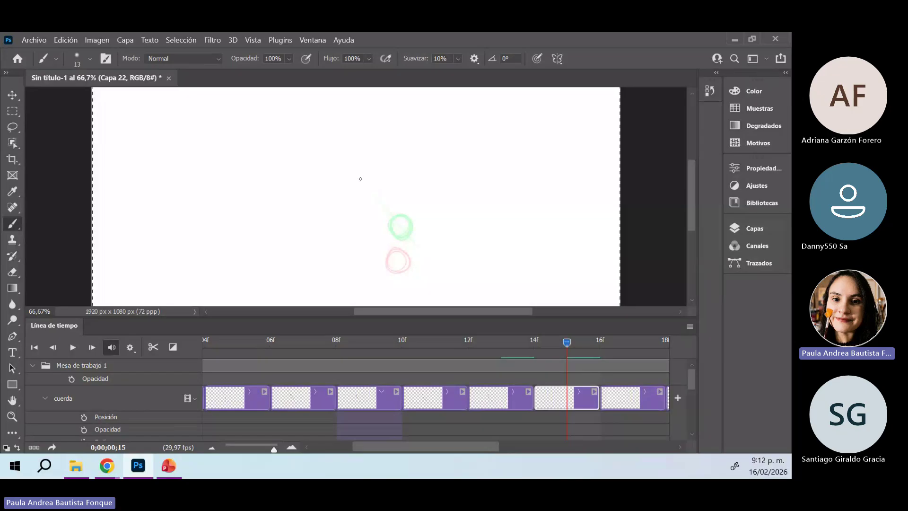
{"action": "mouse_move", "coordinate": [346, 157]}
{"action": "left_mouse_down"}
{"action": "mouse_move", "coordinate": [420, 274]}
{"action": "mouse_move", "coordinate": [350, 160]}
{"action": "left_mouse_up"}
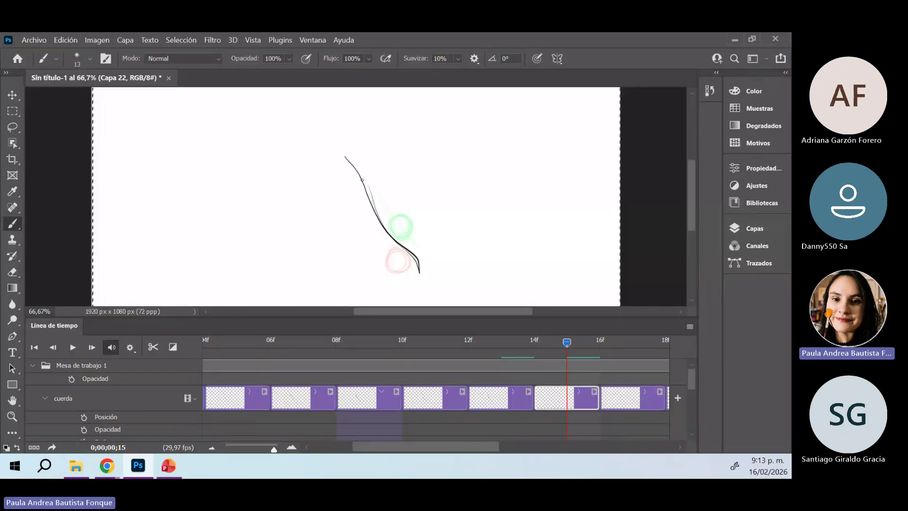
{"action": "left_click", "coordinate": [626, 342]}
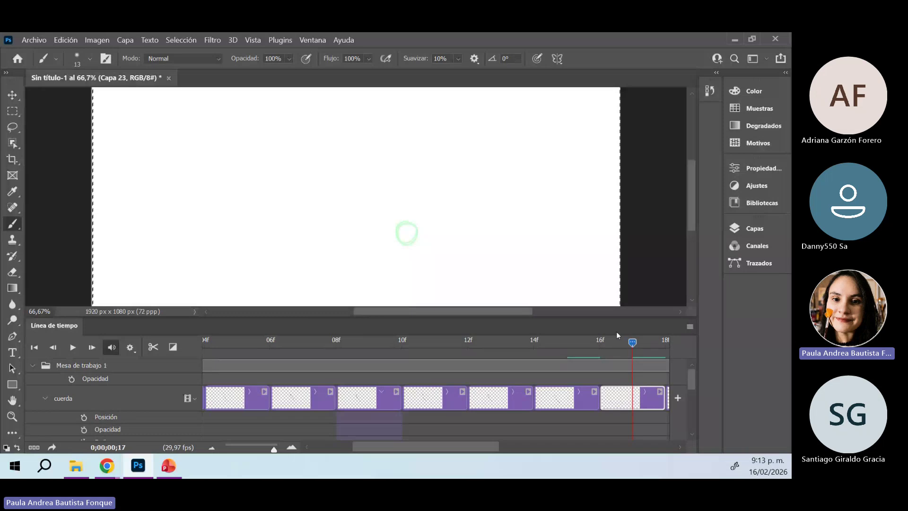
Draw the black curve on Capa 23 at frame 17, descending to pass under the green circle, and return the playhead to frame 0
{"action": "left_click_drag", "start_coordinate": [345, 144], "coordinate": [412, 250]}
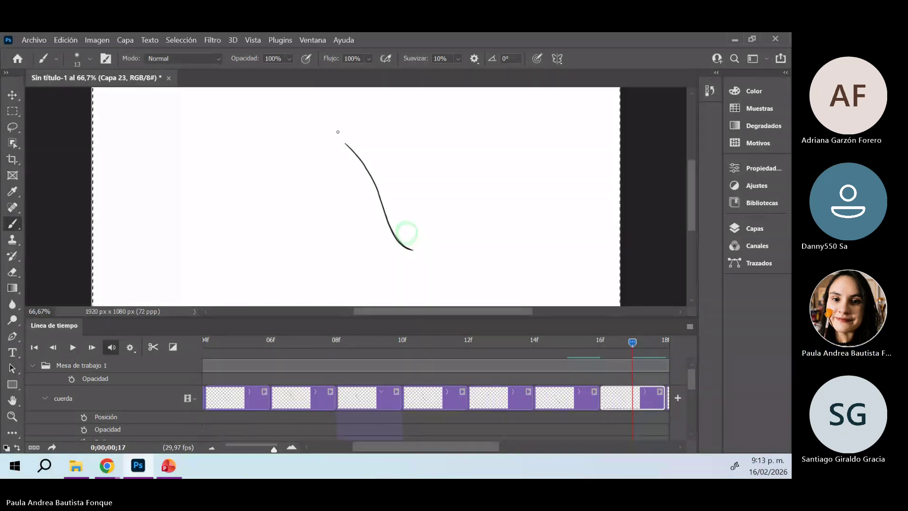
{"action": "mouse_move", "coordinate": [626, 356]}
{"action": "left_mouse_down"}
{"action": "mouse_move", "coordinate": [279, 360]}
{"action": "mouse_move", "coordinate": [653, 374]}
{"action": "mouse_move", "coordinate": [646, 382]}
{"action": "mouse_move", "coordinate": [265, 381]}
{"action": "mouse_move", "coordinate": [691, 373]}
{"action": "mouse_move", "coordinate": [227, 383]}
{"action": "mouse_move", "coordinate": [87, 419]}
{"action": "mouse_move", "coordinate": [520, 392]}
{"action": "mouse_move", "coordinate": [681, 395]}
{"action": "mouse_move", "coordinate": [182, 402]}
{"action": "mouse_move", "coordinate": [92, 416]}
{"action": "left_mouse_up"}
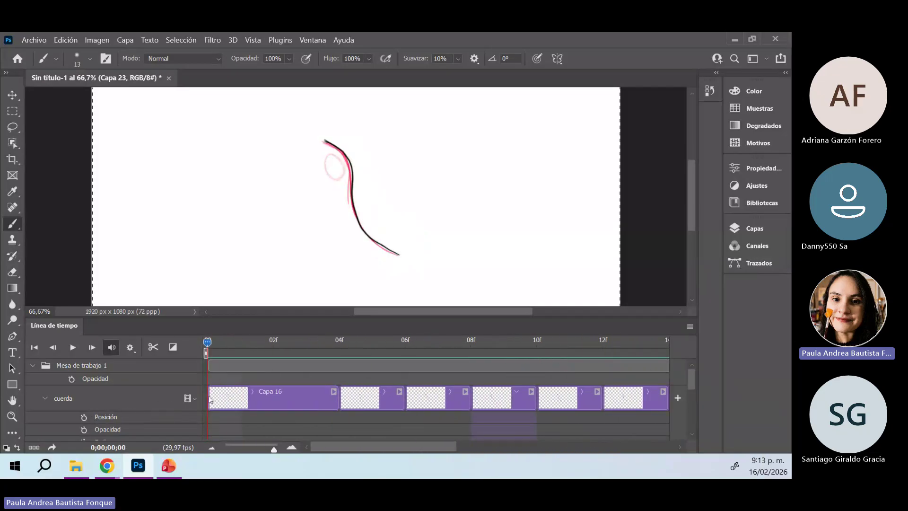
{"action": "mouse_move", "coordinate": [210, 399]}
{"action": "left_mouse_down"}
{"action": "mouse_move", "coordinate": [597, 405]}
{"action": "mouse_move", "coordinate": [714, 419]}
{"action": "mouse_move", "coordinate": [452, 393]}
{"action": "mouse_move", "coordinate": [118, 406]}
{"action": "mouse_move", "coordinate": [73, 416]}
{"action": "mouse_move", "coordinate": [543, 410]}
{"action": "mouse_move", "coordinate": [757, 421]}
{"action": "mouse_move", "coordinate": [387, 400]}
{"action": "mouse_move", "coordinate": [86, 417]}
{"action": "left_mouse_up"}
Hide the cuerda and Grupo de vídeos 2 groups and add a new empty layer above them
{"action": "left_click", "coordinate": [759, 228]}
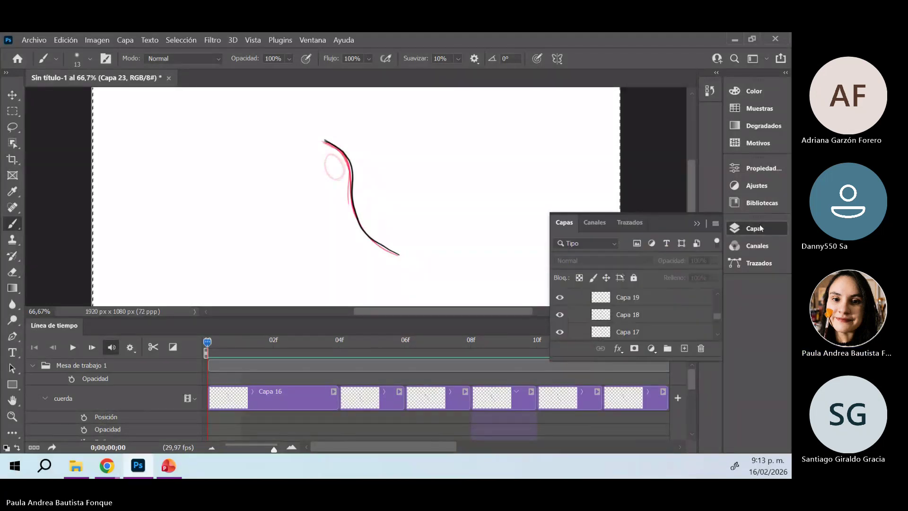
{"action": "left_click_drag", "start_coordinate": [720, 313], "coordinate": [723, 294]}
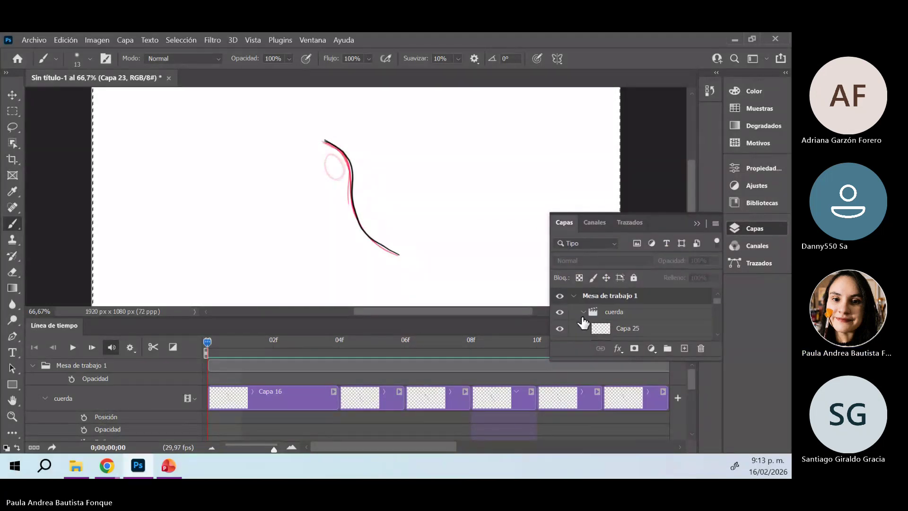
{"action": "left_click", "coordinate": [584, 312]}
{"action": "left_click", "coordinate": [560, 312]}
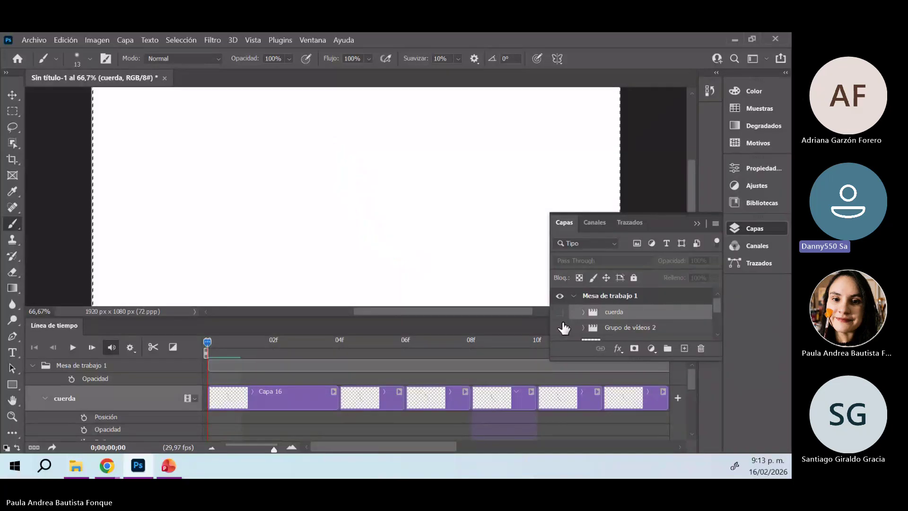
{"action": "left_click", "coordinate": [559, 327]}
{"action": "left_click", "coordinate": [685, 348]}
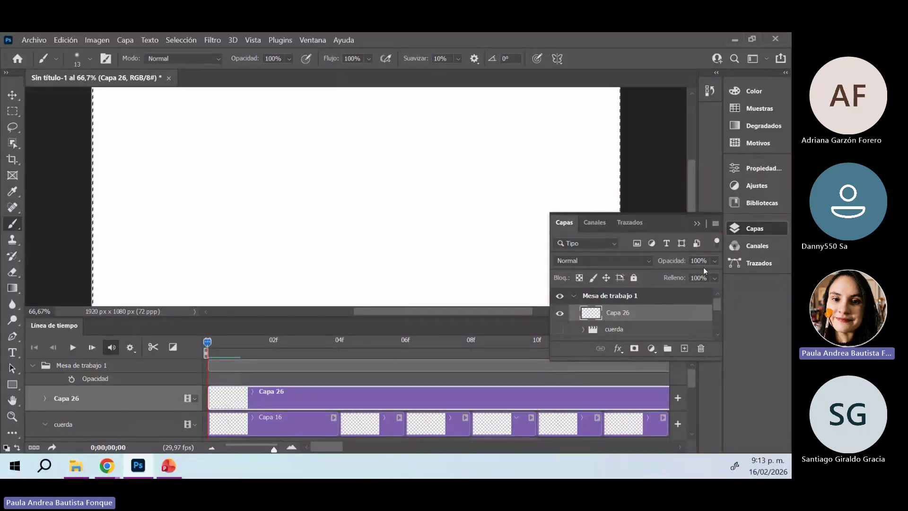
{"action": "left_click", "coordinate": [703, 226]}
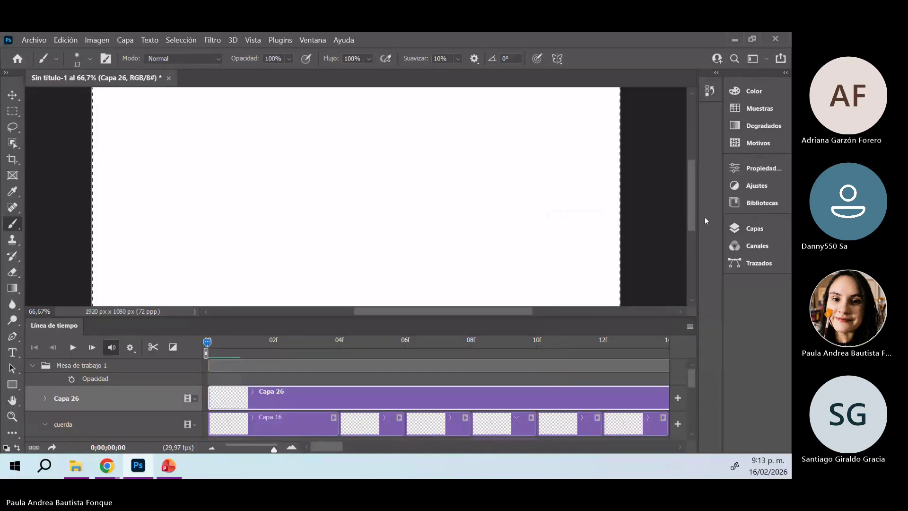
Sketch a flat ellipse on Capa 26 with a vertical guide rising from it, marked with ticks closely spaced near both ends
{"action": "left_click_drag", "start_coordinate": [694, 182], "coordinate": [697, 163]}
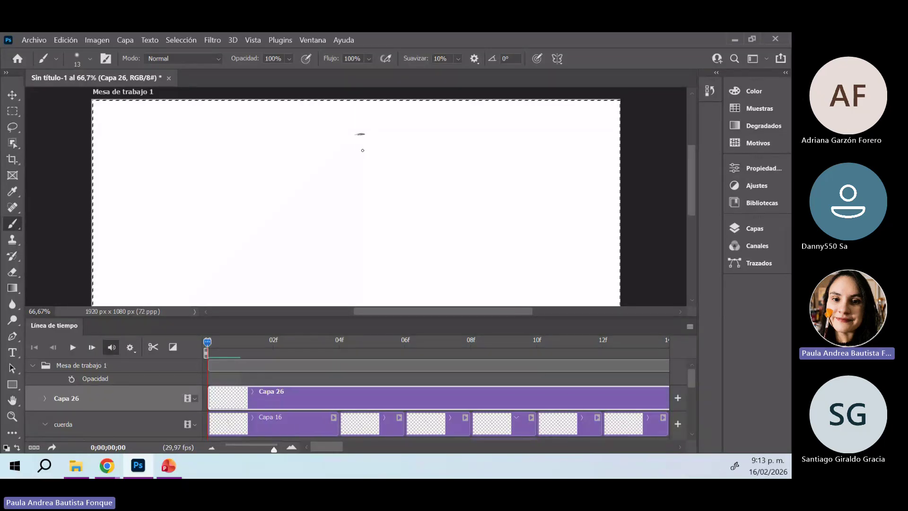
{"action": "left_click_drag", "start_coordinate": [360, 135], "coordinate": [362, 254]}
{"action": "mouse_move", "coordinate": [293, 264]}
{"action": "left_mouse_down"}
{"action": "mouse_move", "coordinate": [381, 263]}
{"action": "mouse_move", "coordinate": [270, 260]}
{"action": "mouse_move", "coordinate": [388, 254]}
{"action": "mouse_move", "coordinate": [344, 256]}
{"action": "mouse_move", "coordinate": [412, 268]}
{"action": "mouse_move", "coordinate": [445, 256]}
{"action": "mouse_move", "coordinate": [279, 261]}
{"action": "left_mouse_up"}
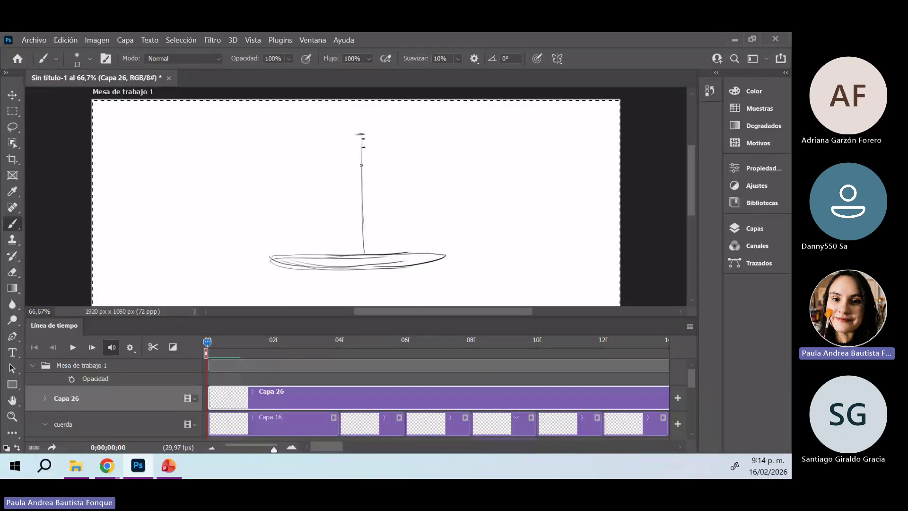
{"action": "left_click_drag", "start_coordinate": [362, 210], "coordinate": [366, 211]}
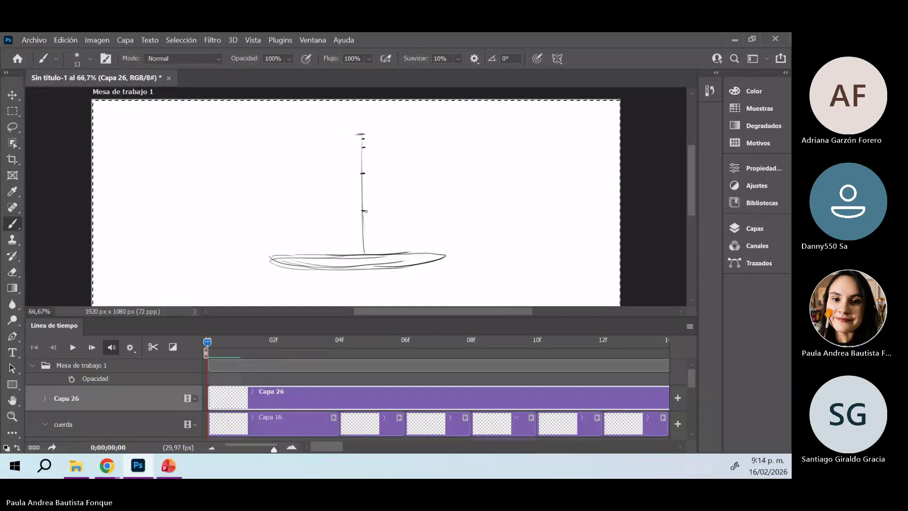
{"action": "left_click_drag", "start_coordinate": [364, 246], "coordinate": [367, 248]}
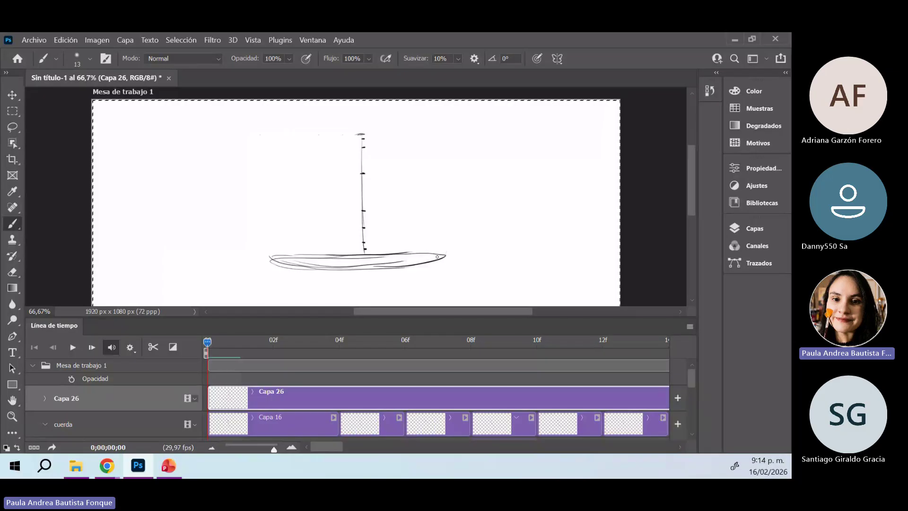
Sketch slanted sides flaring out from the ellipse and a wavy rim joining their upper ends
{"action": "mouse_move", "coordinate": [413, 263]}
{"action": "left_mouse_down"}
{"action": "mouse_move", "coordinate": [436, 235]}
{"action": "mouse_move", "coordinate": [409, 268]}
{"action": "mouse_move", "coordinate": [461, 205]}
{"action": "left_mouse_up"}
{"action": "mouse_move", "coordinate": [313, 267]}
{"action": "left_mouse_down"}
{"action": "mouse_move", "coordinate": [269, 196]}
{"action": "mouse_move", "coordinate": [378, 229]}
{"action": "left_mouse_up"}
{"action": "left_click_drag", "start_coordinate": [308, 220], "coordinate": [408, 225]}
{"action": "mouse_move", "coordinate": [275, 205]}
{"action": "left_mouse_down"}
{"action": "mouse_move", "coordinate": [443, 216]}
{"action": "mouse_move", "coordinate": [284, 208]}
{"action": "left_mouse_up"}
{"action": "right_click", "coordinate": [441, 208]}
{"action": "left_click", "coordinate": [441, 208]}
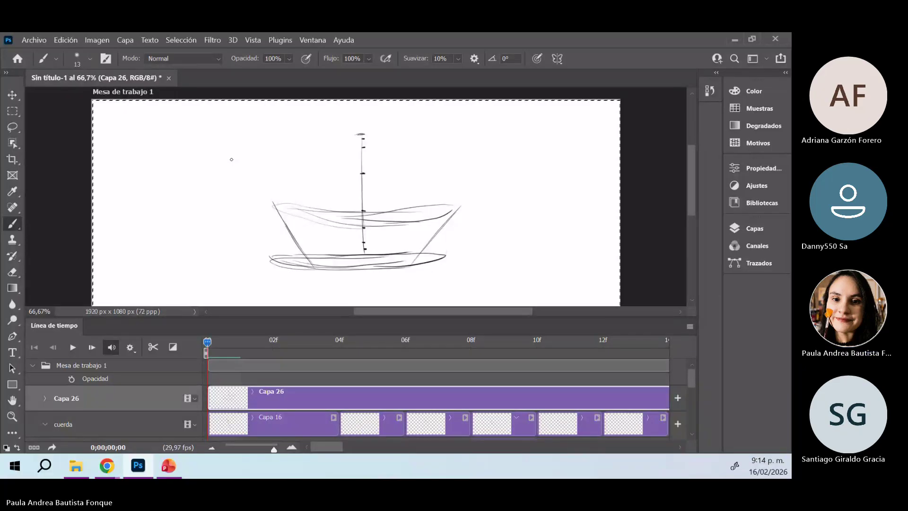
Draw six arrows rising from the ellipse and curling outward and down at the rim, following the flared sides at both ends
{"action": "left_click_drag", "start_coordinate": [391, 263], "coordinate": [420, 218]}
{"action": "right_click", "coordinate": [420, 218]}
{"action": "left_click", "coordinate": [420, 218]}
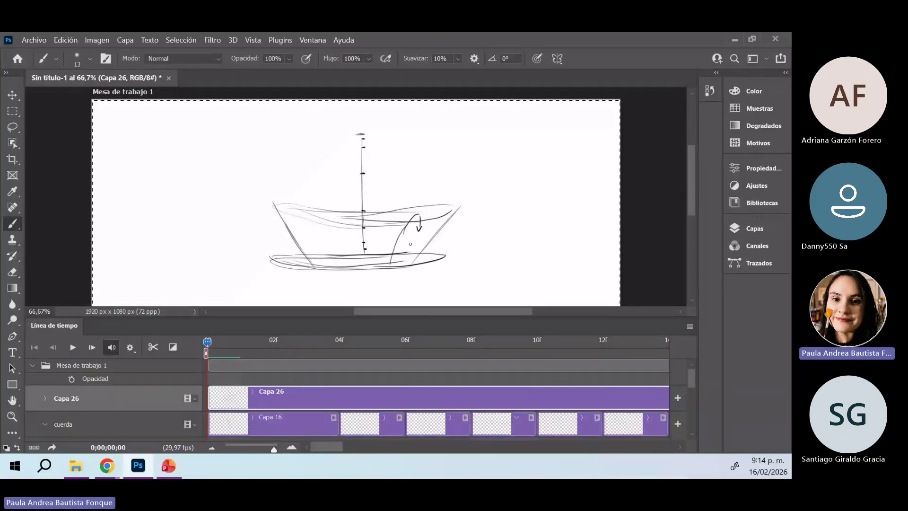
{"action": "left_click_drag", "start_coordinate": [345, 268], "coordinate": [343, 228]}
{"action": "left_click_drag", "start_coordinate": [340, 220], "coordinate": [332, 223]}
{"action": "mouse_move", "coordinate": [382, 259]}
{"action": "left_mouse_down"}
{"action": "mouse_move", "coordinate": [393, 205]}
{"action": "mouse_move", "coordinate": [392, 213]}
{"action": "left_mouse_up"}
{"action": "mouse_move", "coordinate": [330, 258]}
{"action": "left_mouse_down"}
{"action": "mouse_move", "coordinate": [326, 204]}
{"action": "mouse_move", "coordinate": [325, 213]}
{"action": "left_mouse_up"}
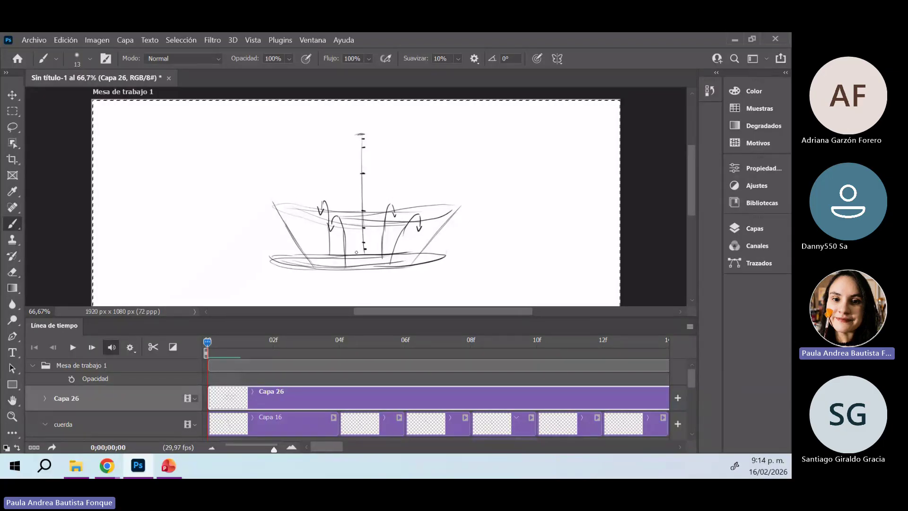
{"action": "right_click", "coordinate": [416, 259]}
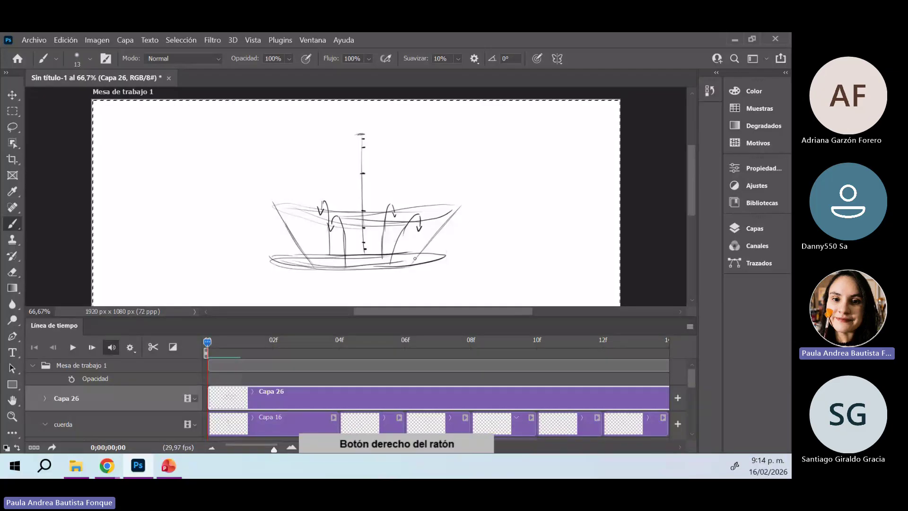
{"action": "mouse_move", "coordinate": [416, 259]}
{"action": "left_mouse_down"}
{"action": "mouse_move", "coordinate": [446, 209]}
{"action": "mouse_move", "coordinate": [455, 221]}
{"action": "left_mouse_up"}
{"action": "mouse_move", "coordinate": [311, 251]}
{"action": "left_mouse_down"}
{"action": "mouse_move", "coordinate": [286, 214]}
{"action": "mouse_move", "coordinate": [275, 208]}
{"action": "mouse_move", "coordinate": [272, 217]}
{"action": "left_mouse_up"}
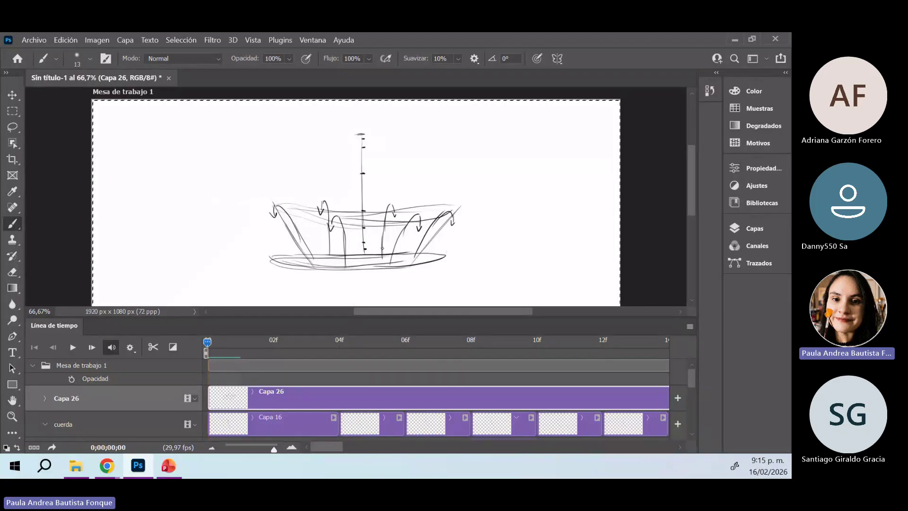
Add a new layer above the sketch, trim its clip to end at frame 4, and place the playhead at frame 3
{"action": "left_click", "coordinate": [754, 229]}
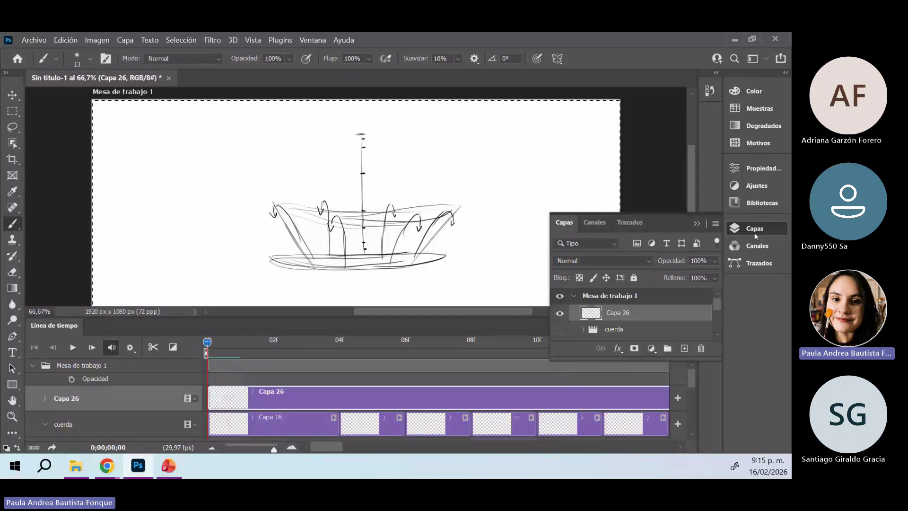
{"action": "left_click", "coordinate": [685, 349]}
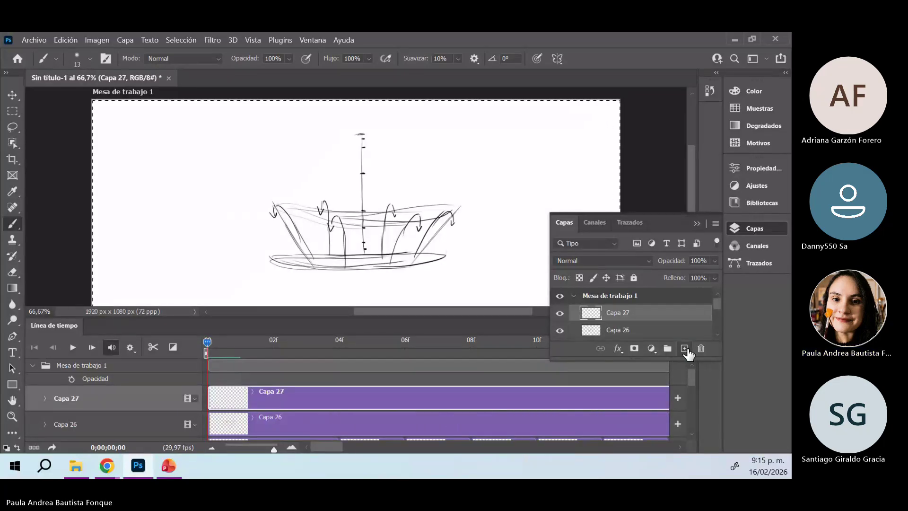
{"action": "left_click_drag", "start_coordinate": [274, 449], "coordinate": [242, 450]}
{"action": "left_click_drag", "start_coordinate": [531, 398], "coordinate": [223, 400]}
{"action": "left_click_drag", "start_coordinate": [241, 449], "coordinate": [278, 449]}
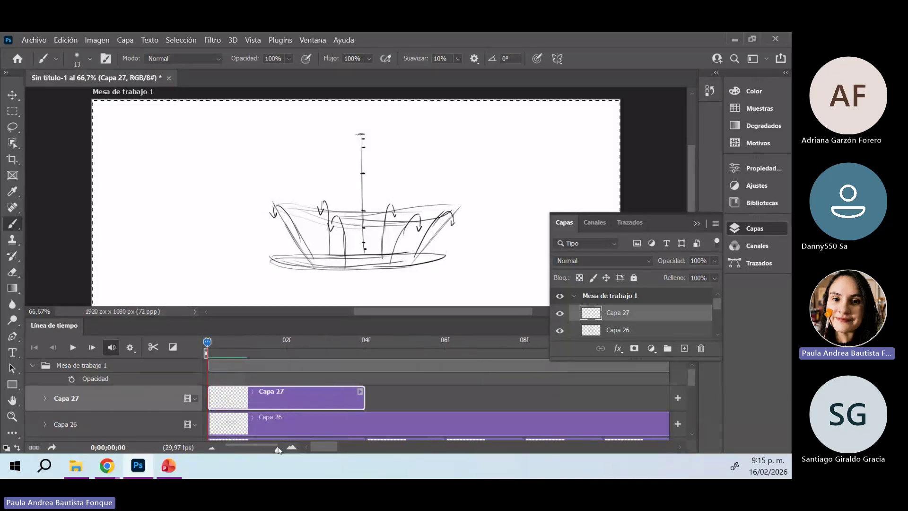
{"action": "left_click", "coordinate": [365, 350]}
{"action": "left_click", "coordinate": [343, 352]}
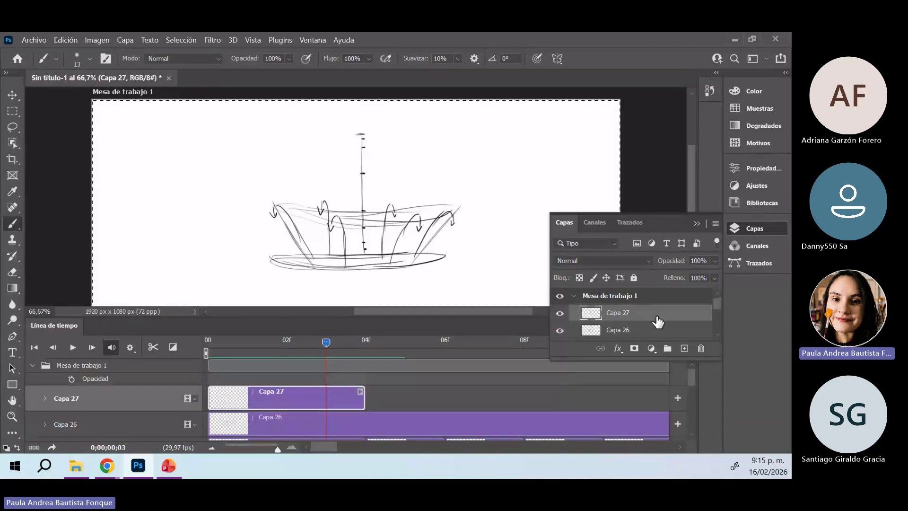
Try to duplicate and copy the empty Capa 27 layer
{"action": "key", "text": "ctrl+j"}
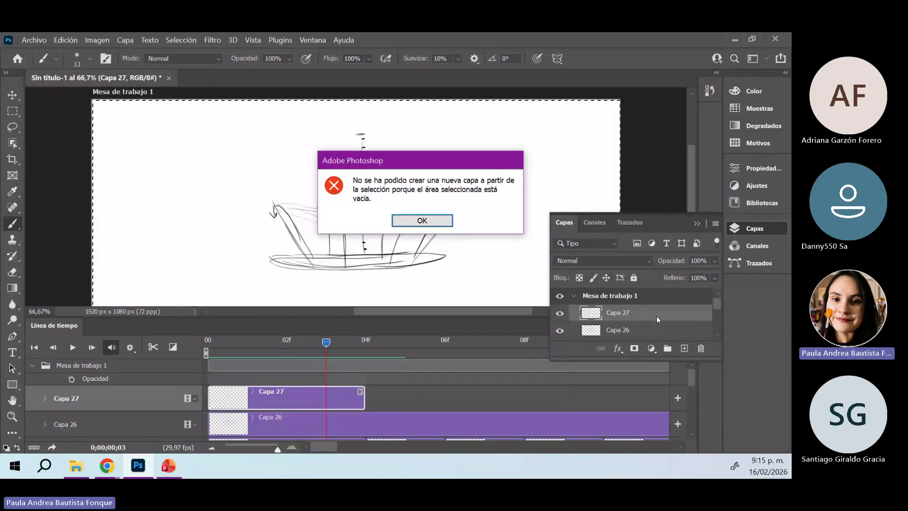
{"action": "key", "text": "Return"}
{"action": "key", "text": "ctrl+c"}
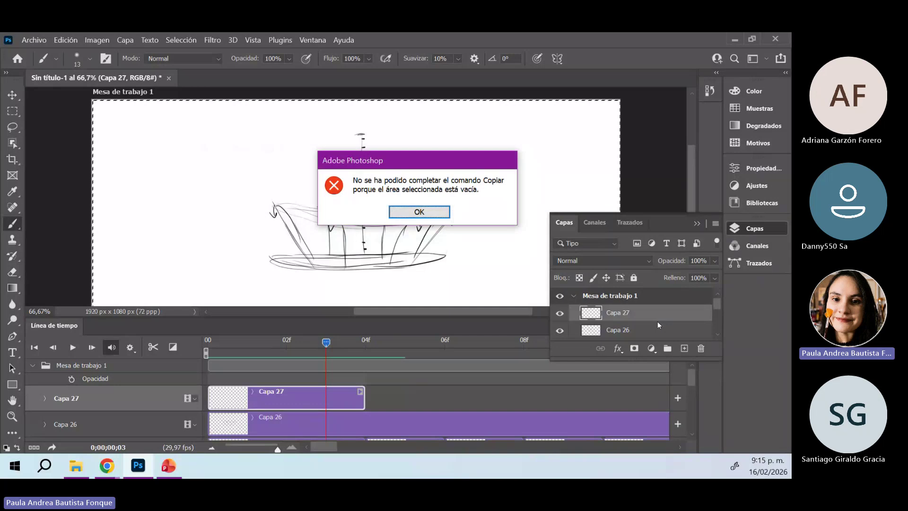
{"action": "key", "text": "Return"}
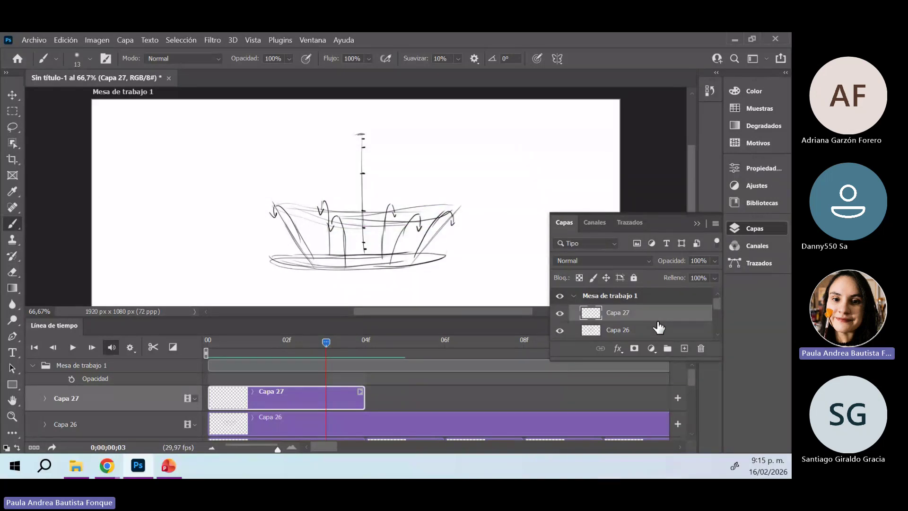
Add another empty layer, place its clip directly after Capa 27, and trim it to end at frame 6
{"action": "key", "text": "ctrl+shift+alt+n"}
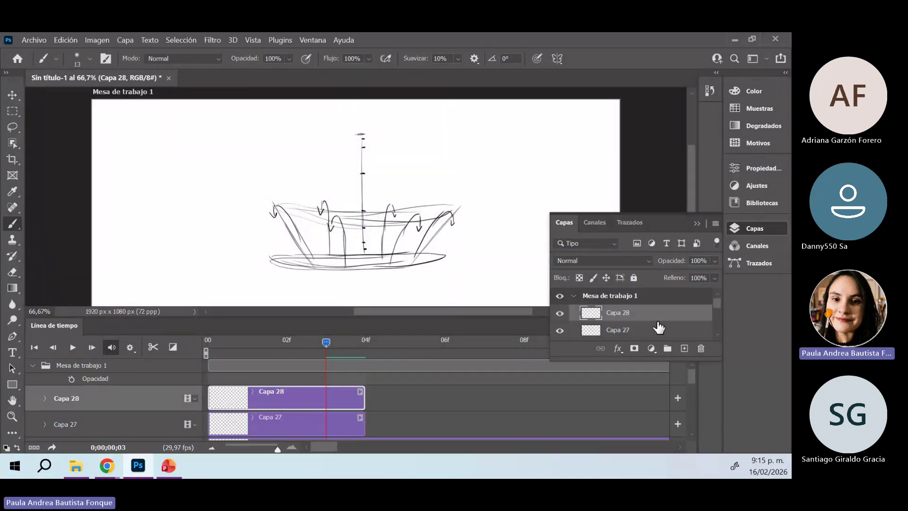
{"action": "left_click_drag", "start_coordinate": [306, 397], "coordinate": [466, 413]}
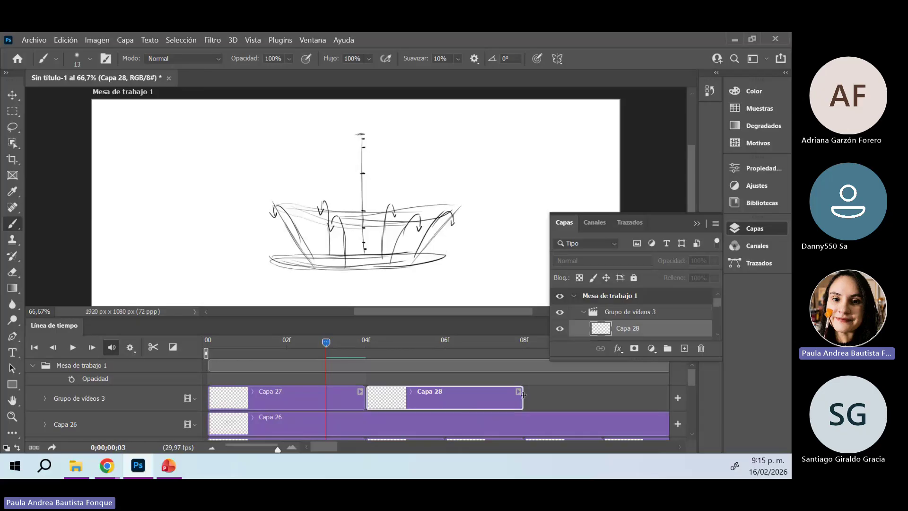
{"action": "left_click_drag", "start_coordinate": [524, 395], "coordinate": [447, 389]}
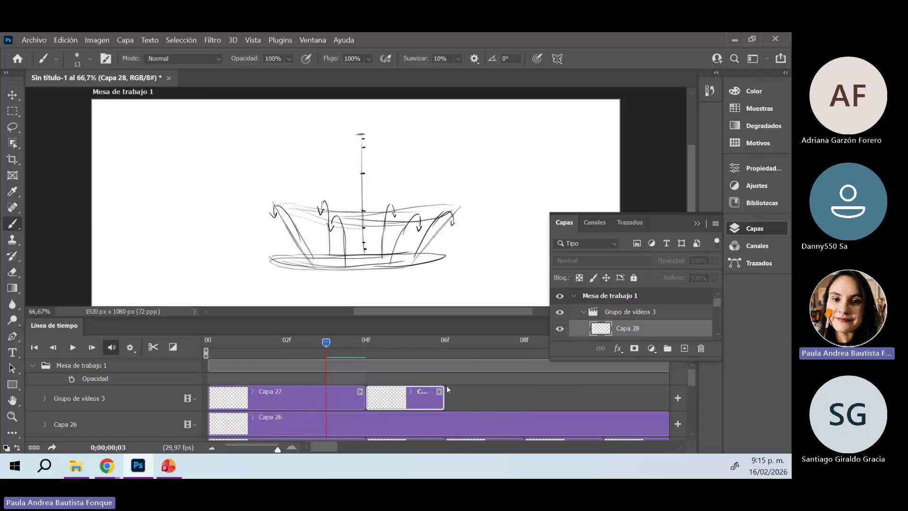
Add a run of empty two-frame layers to Grupo de vídeos 3, up to Capa 36
{"action": "key", "text": "ctrl+shift+alt+n"}
{"action": "key", "text": "ctrl+shift+alt+n"}
{"action": "key", "text": "ctrl+shift+alt+n"}
{"action": "key", "text": "ctrl+shift+alt+n"}
{"action": "key", "text": "ctrl+shift+alt+n"}
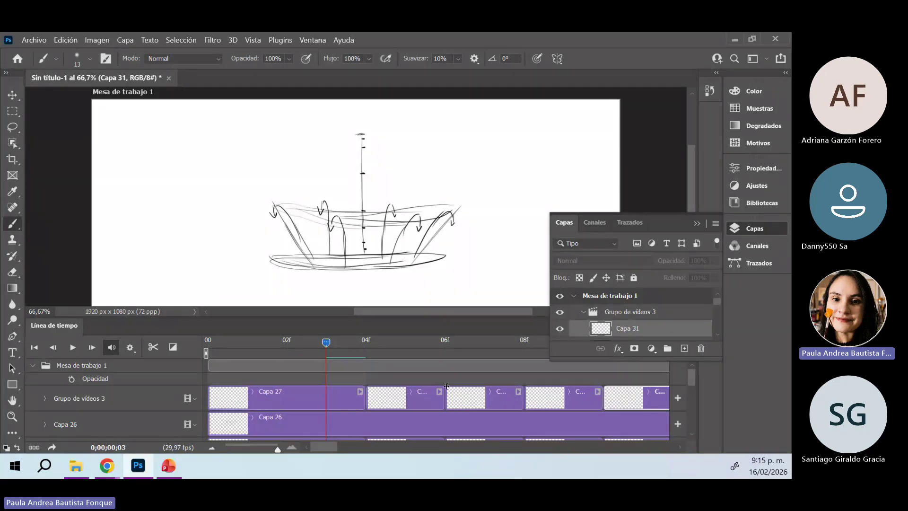
{"action": "key", "text": "ctrl+shift+alt+n"}
{"action": "key", "text": "ctrl+shift+alt+n"}
{"action": "key", "text": "ctrl+shift+alt+n"}
{"action": "key", "text": "ctrl+shift+alt+n"}
{"action": "key", "text": "ctrl+shift+alt+n"}
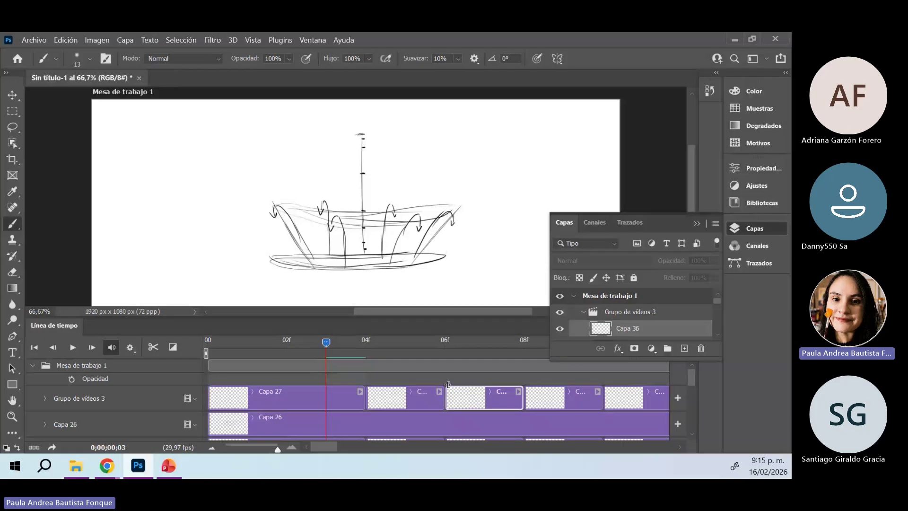
Return to frame 0, select the Capa 27 clip, and set the brush colour to pure blue
{"action": "left_click", "coordinate": [448, 387]}
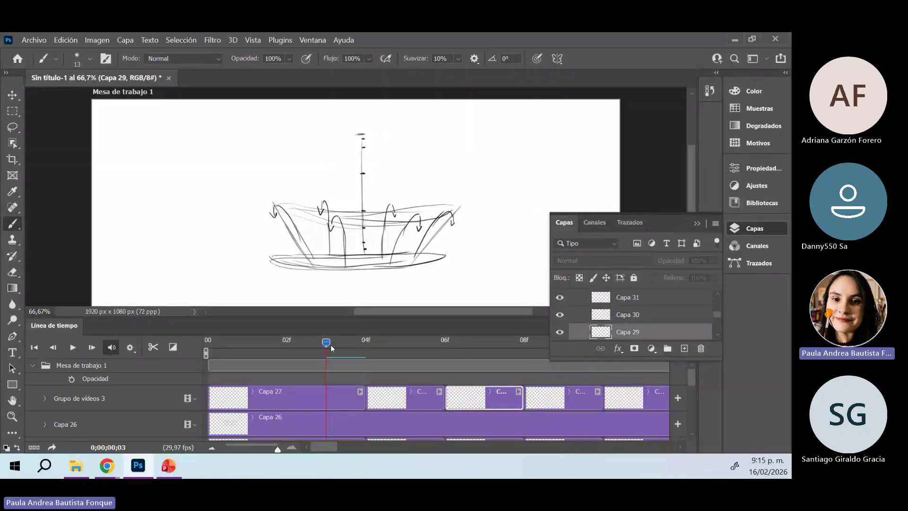
{"action": "left_click_drag", "start_coordinate": [328, 343], "coordinate": [208, 352]}
{"action": "left_click", "coordinate": [294, 391]}
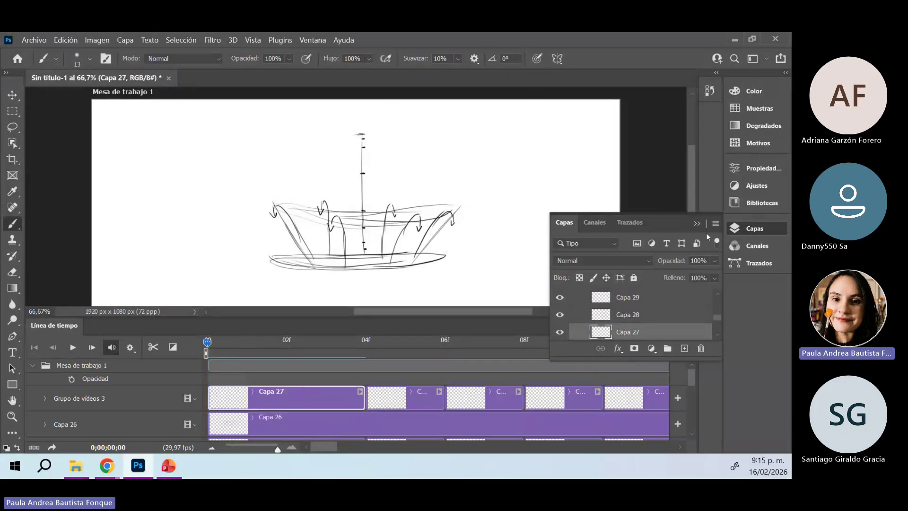
{"action": "left_click", "coordinate": [754, 91]}
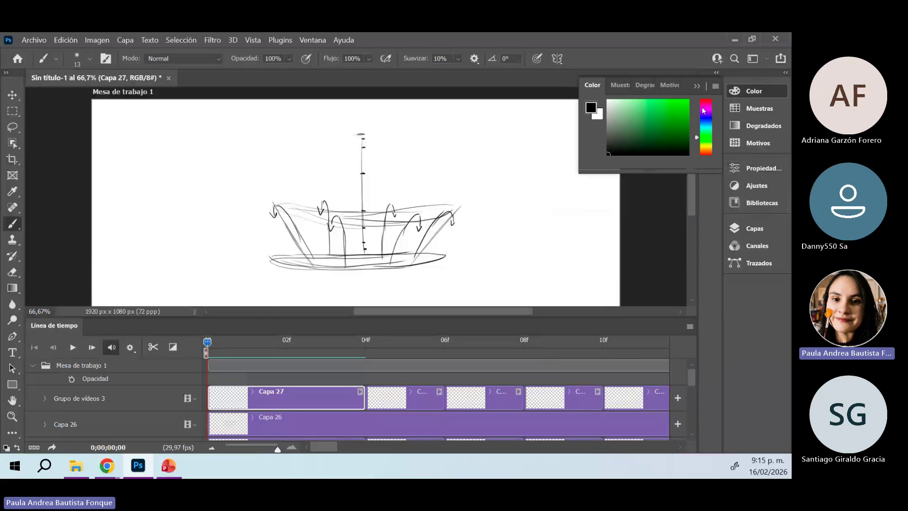
{"action": "mouse_move", "coordinate": [705, 111]}
{"action": "left_mouse_down"}
{"action": "mouse_move", "coordinate": [705, 99]}
{"action": "mouse_move", "coordinate": [689, 99]}
{"action": "left_mouse_up"}
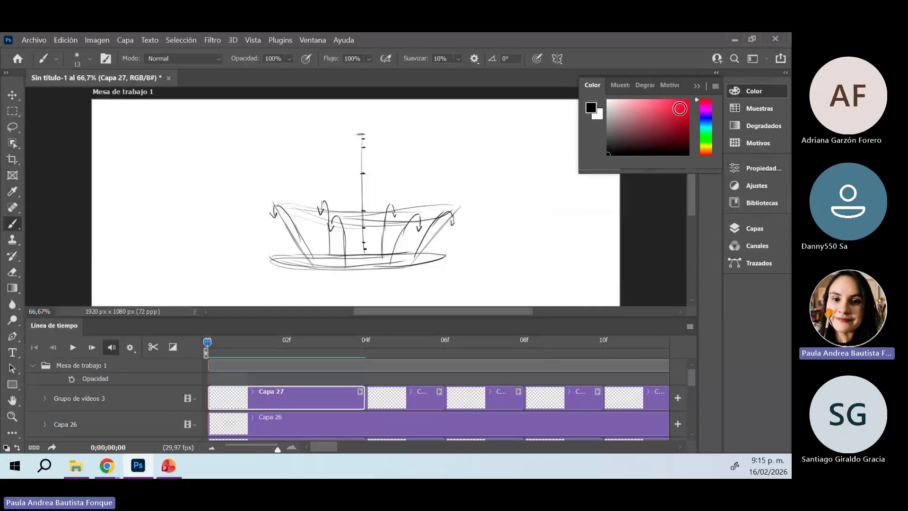
{"action": "left_click", "coordinate": [706, 117]}
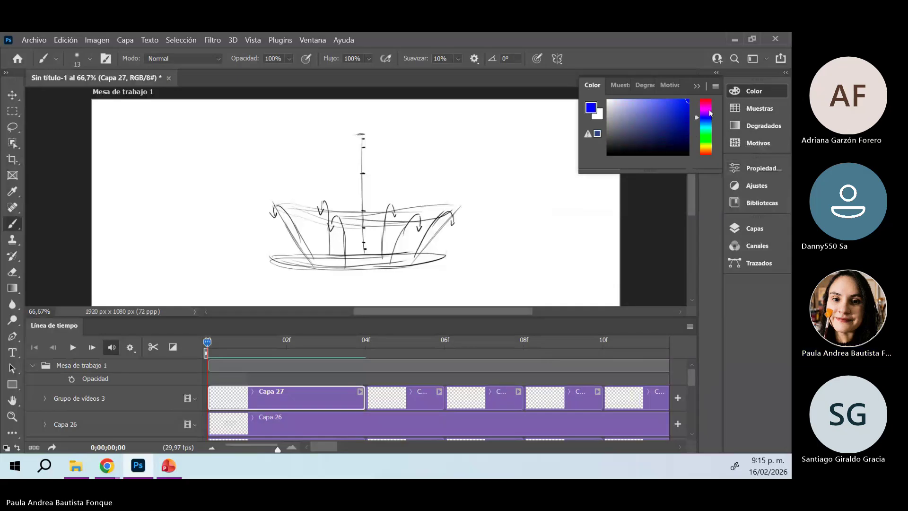
Expand the side panels, shrink the timeline, and draw a short blue stroke on Capa 27 beside the vertical guide's upper end
{"action": "left_click", "coordinate": [786, 72]}
{"action": "left_click_drag", "start_coordinate": [439, 318], "coordinate": [438, 341]}
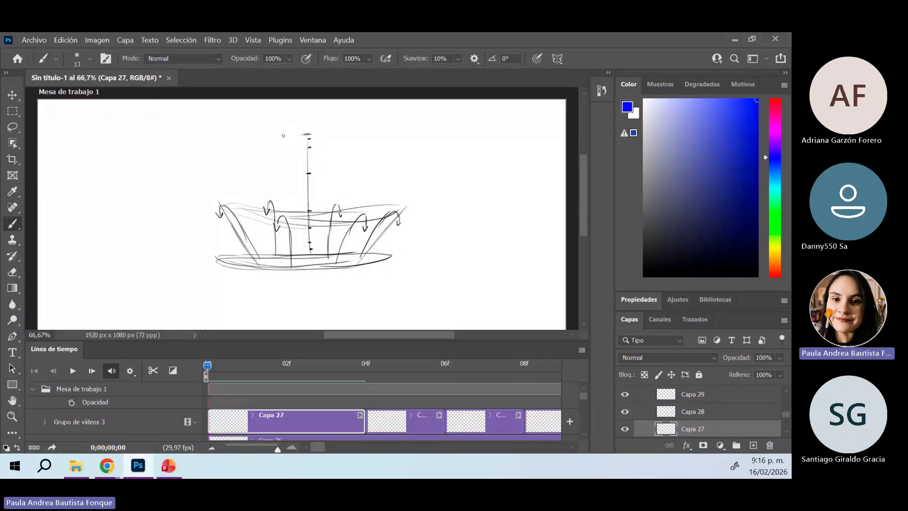
{"action": "mouse_move", "coordinate": [284, 135]}
{"action": "left_mouse_down"}
{"action": "mouse_move", "coordinate": [332, 135]}
{"action": "mouse_move", "coordinate": [296, 137]}
{"action": "left_mouse_up"}
Move to frame 4, select the Capa 28 clip, enable onion skins, and paint the blue drop starting to form at the guide's upper end
{"action": "mouse_move", "coordinate": [208, 365]}
{"action": "left_mouse_down"}
{"action": "mouse_move", "coordinate": [294, 381]}
{"action": "mouse_move", "coordinate": [397, 422]}
{"action": "left_mouse_up"}
{"action": "left_click", "coordinate": [397, 422]}
{"action": "left_click", "coordinate": [582, 350]}
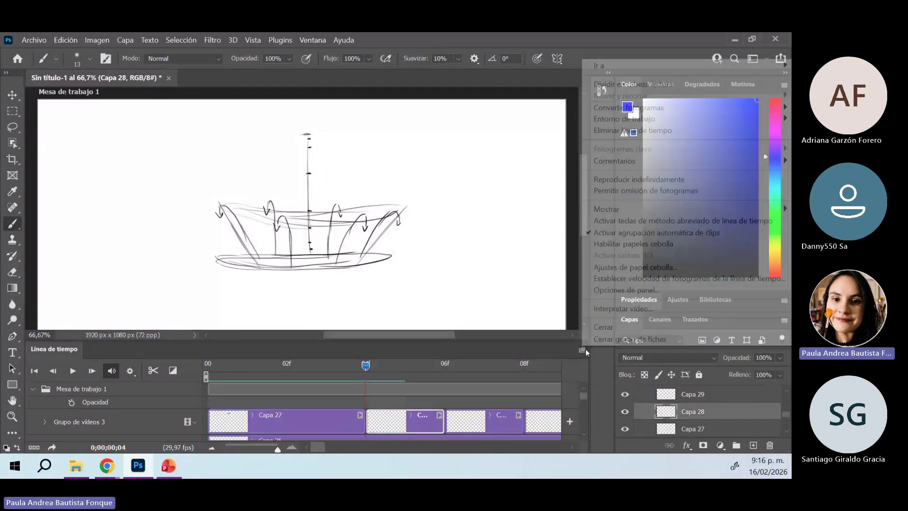
{"action": "left_click", "coordinate": [666, 245]}
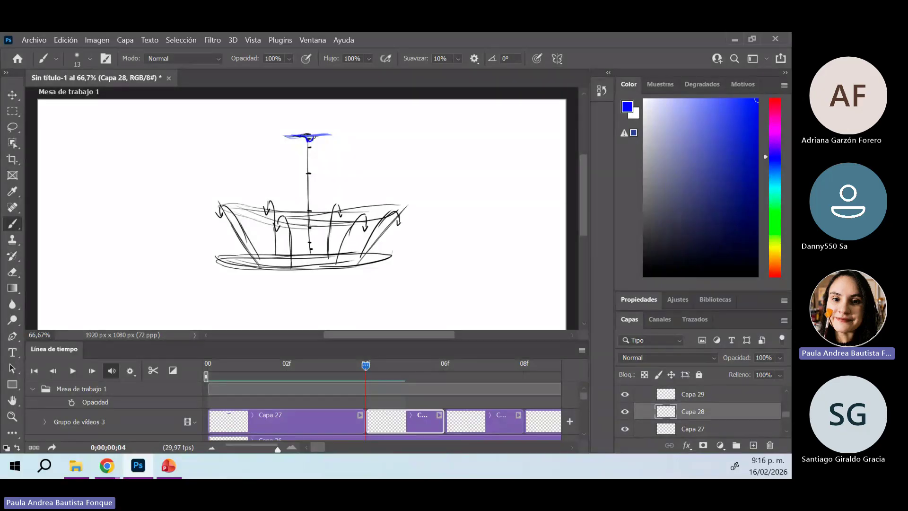
{"action": "right_click", "coordinate": [318, 136]}
{"action": "key", "text": "Escape"}
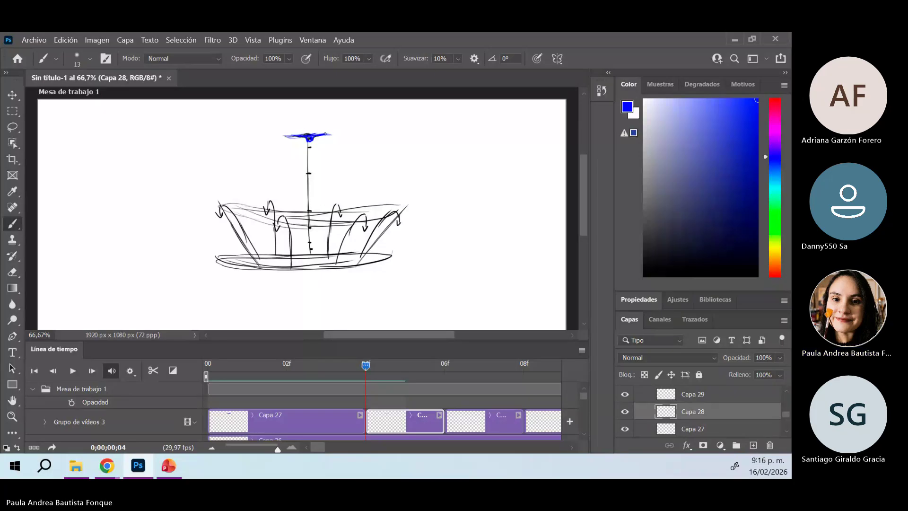
Select the Capa 29 clip at frame 7 and paint a short blue drop hanging just below the guide's upper end
{"action": "left_click_drag", "start_coordinate": [402, 378], "coordinate": [474, 379]}
{"action": "left_click", "coordinate": [471, 420]}
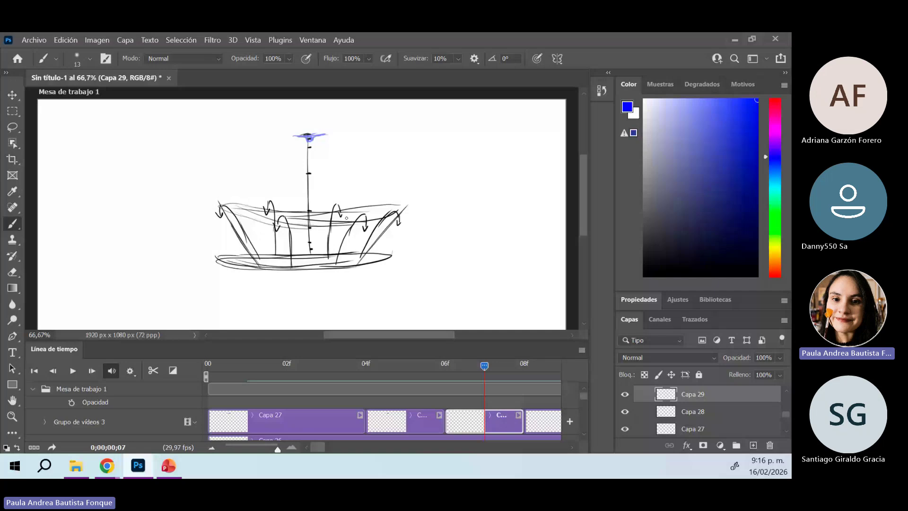
{"action": "right_click", "coordinate": [310, 142]}
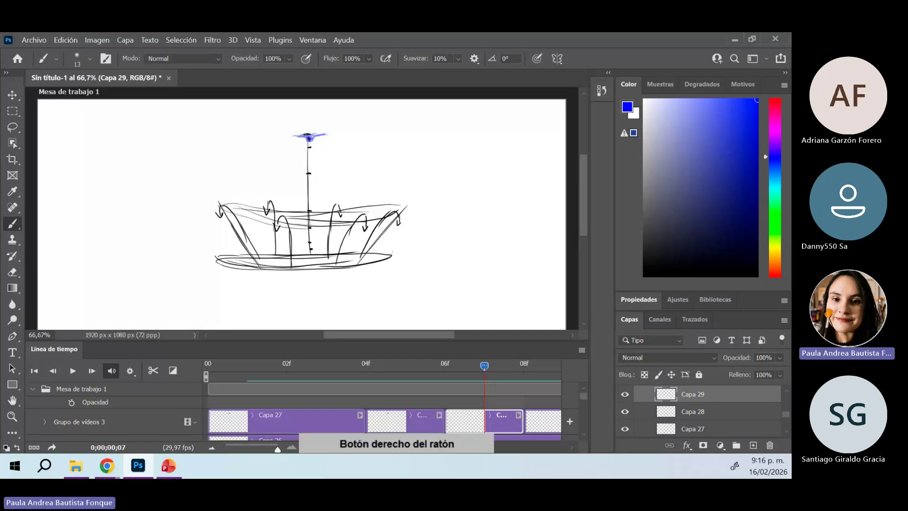
{"action": "left_click_drag", "start_coordinate": [309, 138], "coordinate": [310, 147]}
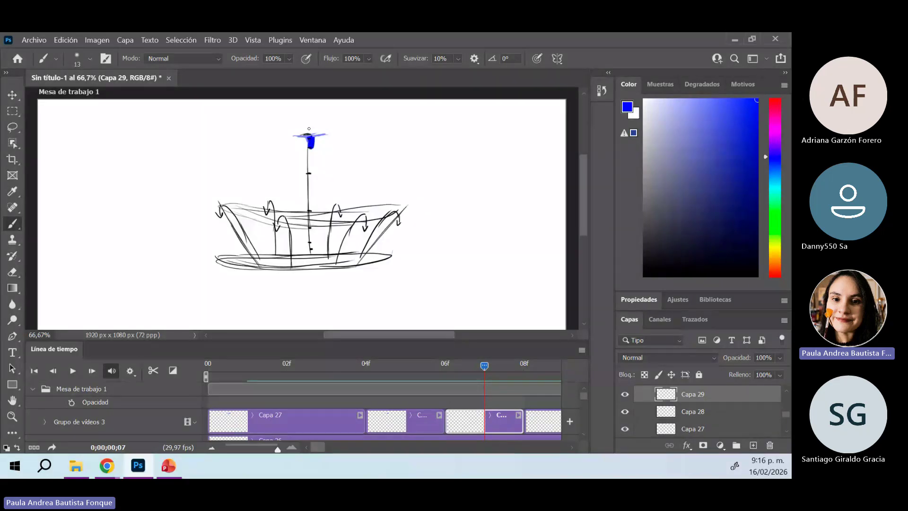
Move to frame 8 on Capa 30 and paint an elongated blue drop down to the guide mark above the crown sketch
{"action": "left_click", "coordinate": [522, 367]}
{"action": "key", "text": "ctrl+shift+alt+n"}
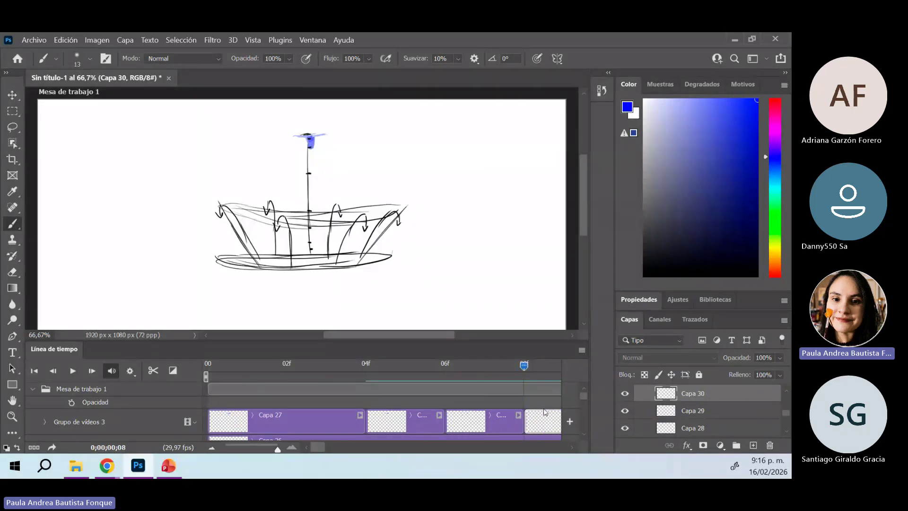
{"action": "left_click_drag", "start_coordinate": [320, 447], "coordinate": [326, 440]}
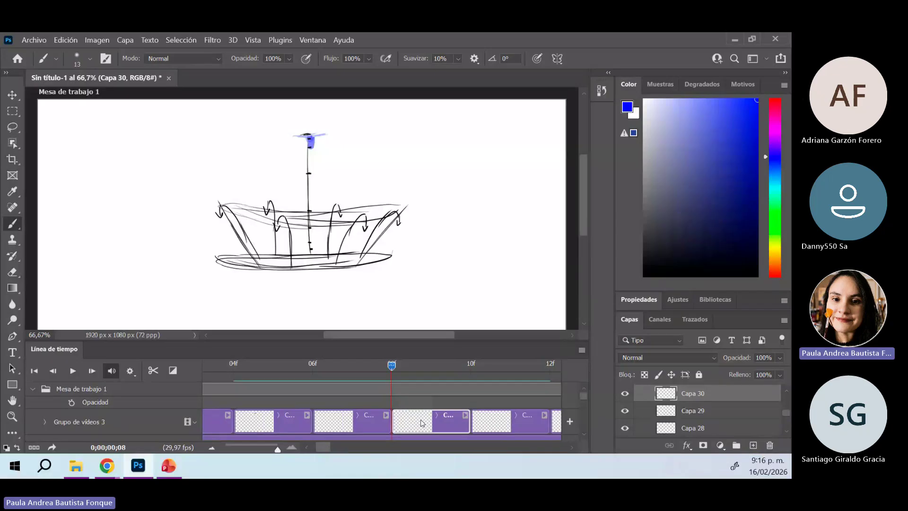
{"action": "left_click_drag", "start_coordinate": [312, 144], "coordinate": [309, 171]}
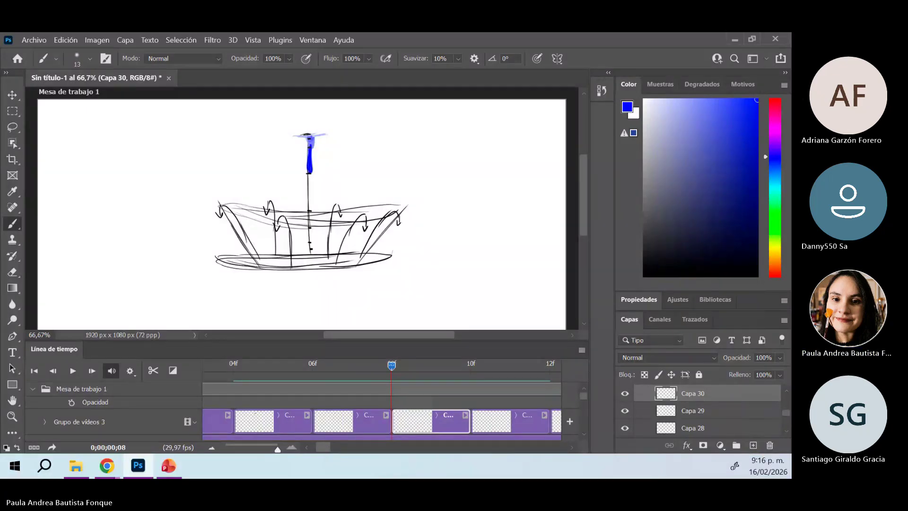
On Capa 31 at frame 11, paint a stretched blue drop down the guide to the crown's upper rim
{"action": "key", "text": "space"}
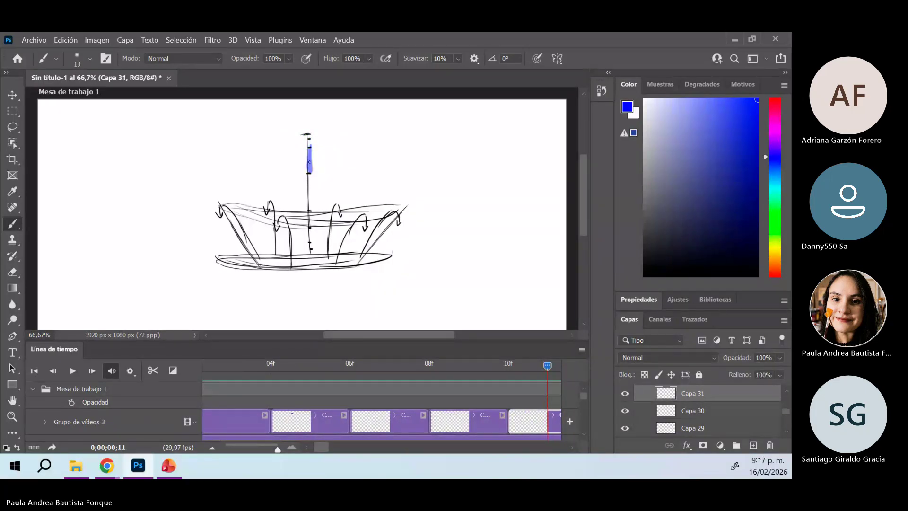
{"action": "left_click_drag", "start_coordinate": [310, 161], "coordinate": [310, 173]}
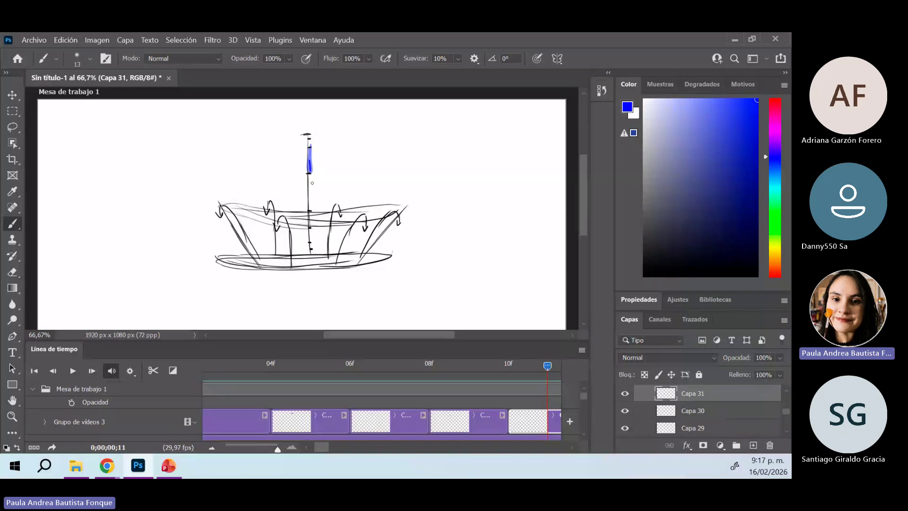
{"action": "scroll", "coordinate": [553, 368], "scroll_direction": "right", "scroll_amount": 2}
{"action": "left_click", "coordinate": [550, 400]}
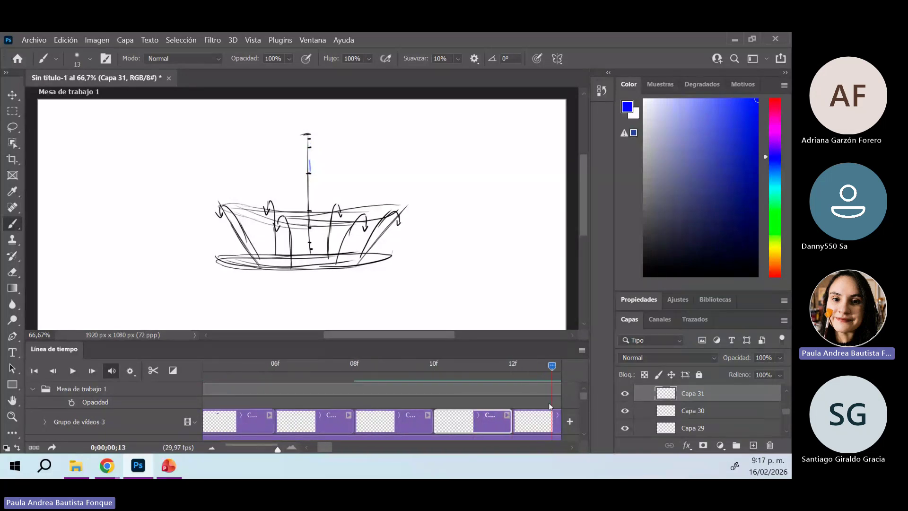
{"action": "left_click", "coordinate": [471, 402]}
{"action": "mouse_move", "coordinate": [310, 175]}
{"action": "left_mouse_down"}
{"action": "mouse_move", "coordinate": [310, 207]}
{"action": "mouse_move", "coordinate": [310, 179]}
{"action": "left_mouse_up"}
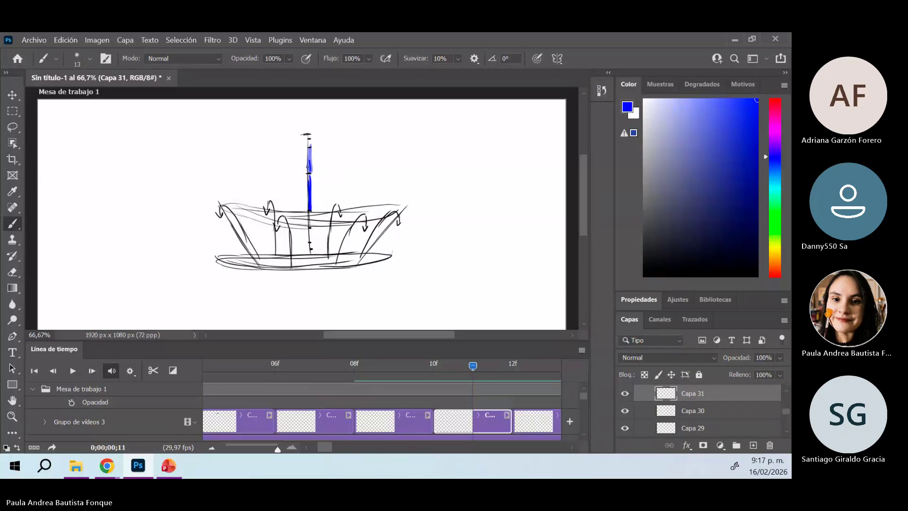
Paint the falling blue drop progressively lower inside the crown sketch, on Capa 32 at frame 12 and Capa 33 at frame 15
{"action": "left_click", "coordinate": [514, 373]}
{"action": "key", "text": "ctrl+shift+alt+n"}
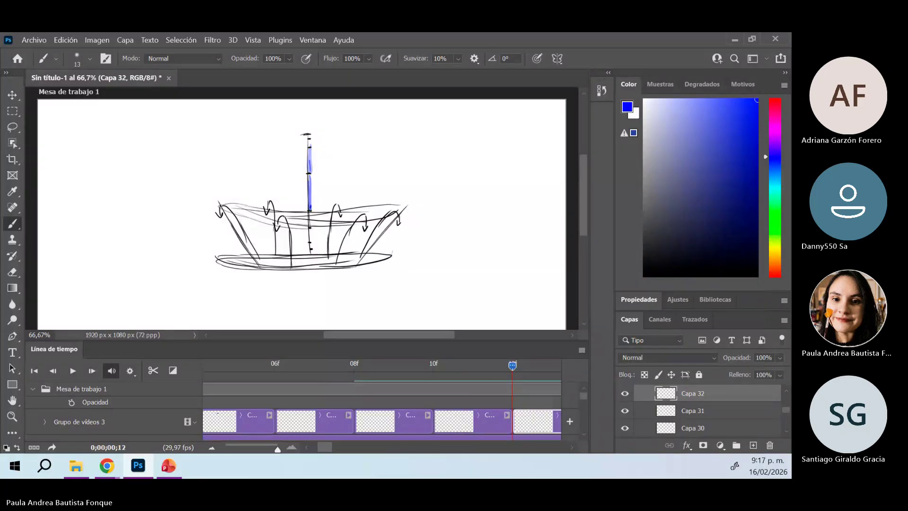
{"action": "left_click_drag", "start_coordinate": [310, 208], "coordinate": [311, 225]}
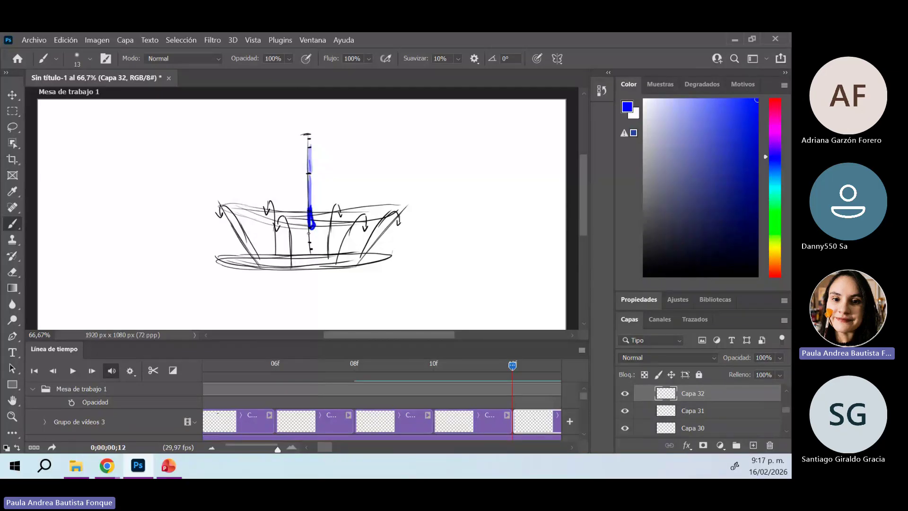
{"action": "mouse_move", "coordinate": [545, 367]}
{"action": "left_mouse_down"}
{"action": "mouse_move", "coordinate": [570, 369]}
{"action": "mouse_move", "coordinate": [538, 376]}
{"action": "left_mouse_up"}
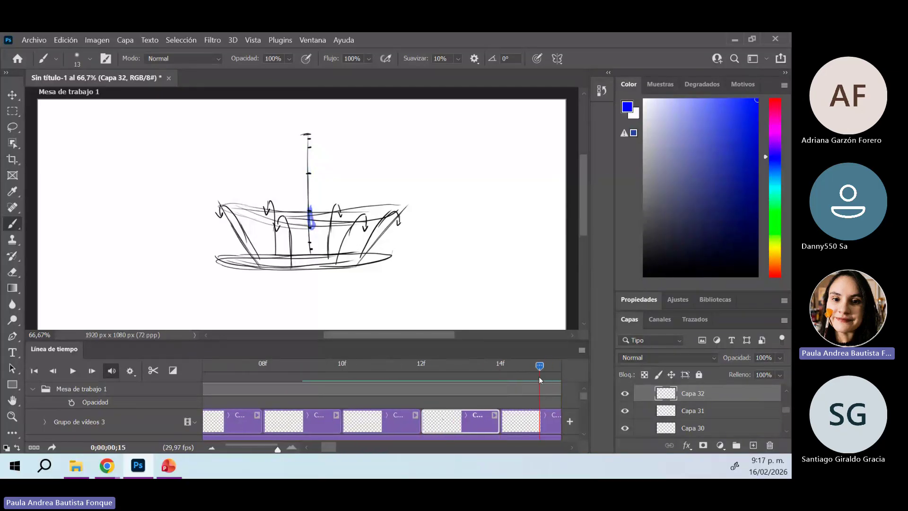
{"action": "key", "text": "ctrl+shift+alt+n"}
{"action": "mouse_move", "coordinate": [310, 226]}
{"action": "left_mouse_down"}
{"action": "mouse_move", "coordinate": [311, 242]}
{"action": "mouse_move", "coordinate": [310, 232]}
{"action": "left_mouse_up"}
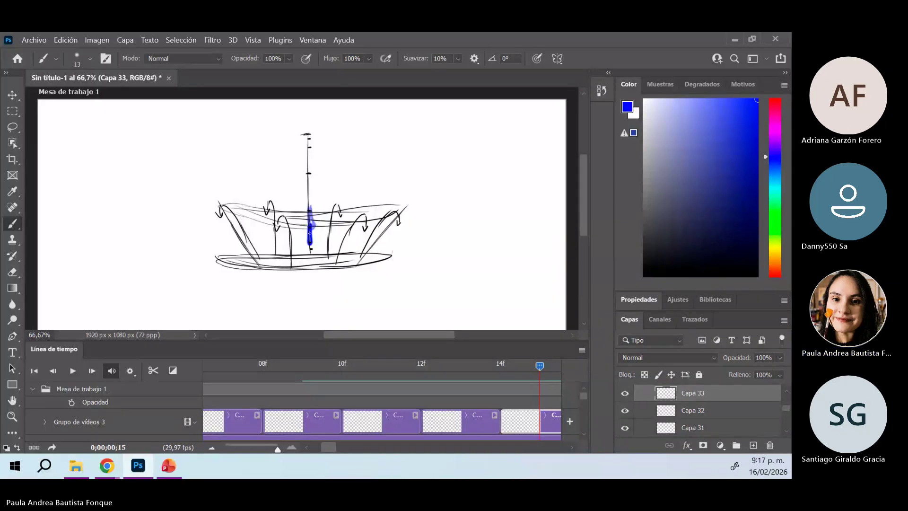
Move to frame 17 on Capa 34 and paint the blue drop reaching the guide's lowest mark
{"action": "left_click_drag", "start_coordinate": [540, 366], "coordinate": [541, 386]}
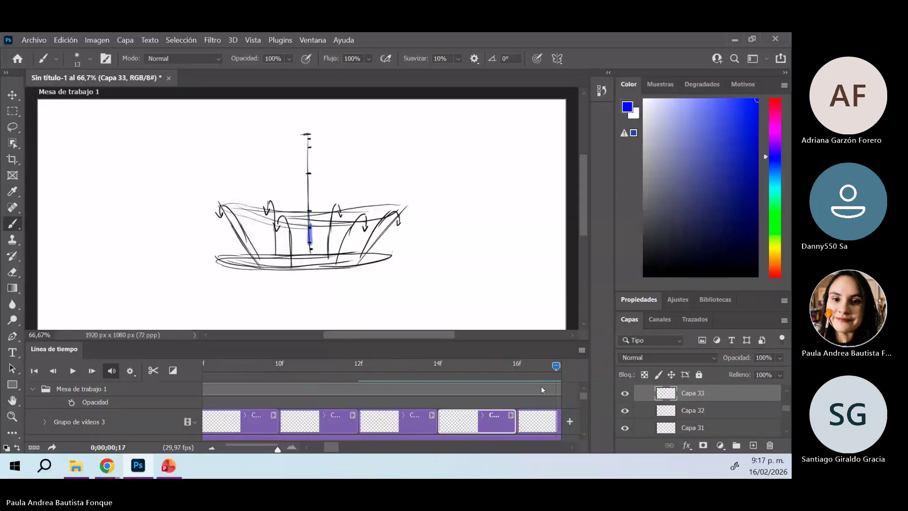
{"action": "key", "text": "ctrl+shift+alt+n"}
{"action": "left_click_drag", "start_coordinate": [311, 236], "coordinate": [311, 251]}
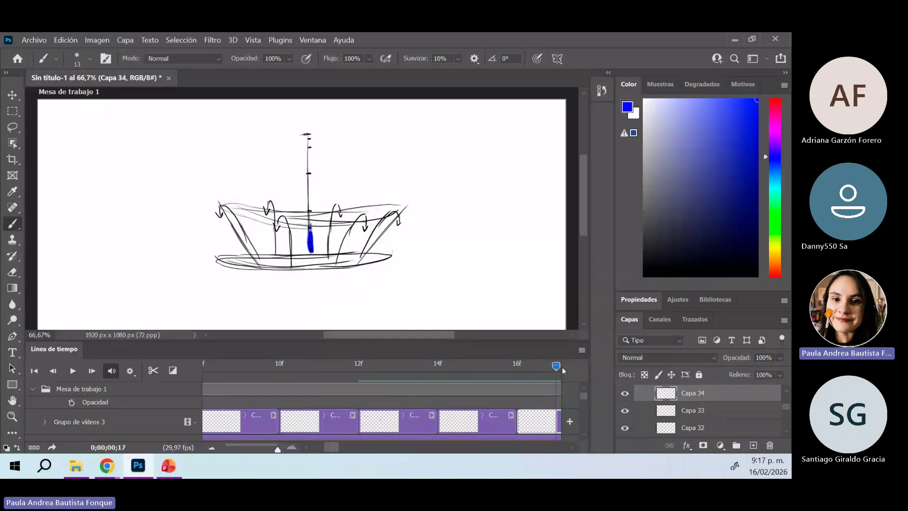
On Capa 35 at frame 19, compare with the previous drawing and paint a small blue impact splash at the guide's base
{"action": "left_click_drag", "start_coordinate": [562, 367], "coordinate": [536, 382]}
{"action": "key", "text": "ctrl+shift+alt+n"}
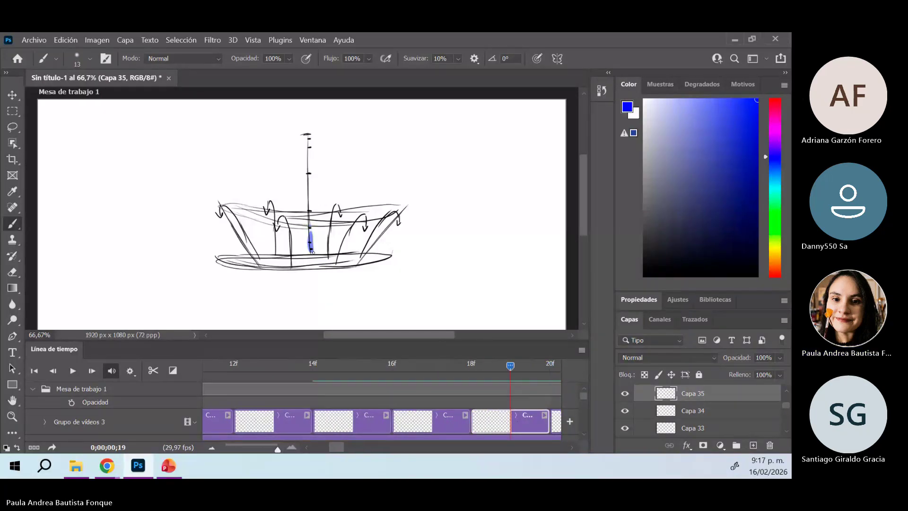
{"action": "left_click_drag", "start_coordinate": [311, 247], "coordinate": [314, 258]}
{"action": "key", "text": "Left"}
{"action": "key", "text": "Left"}
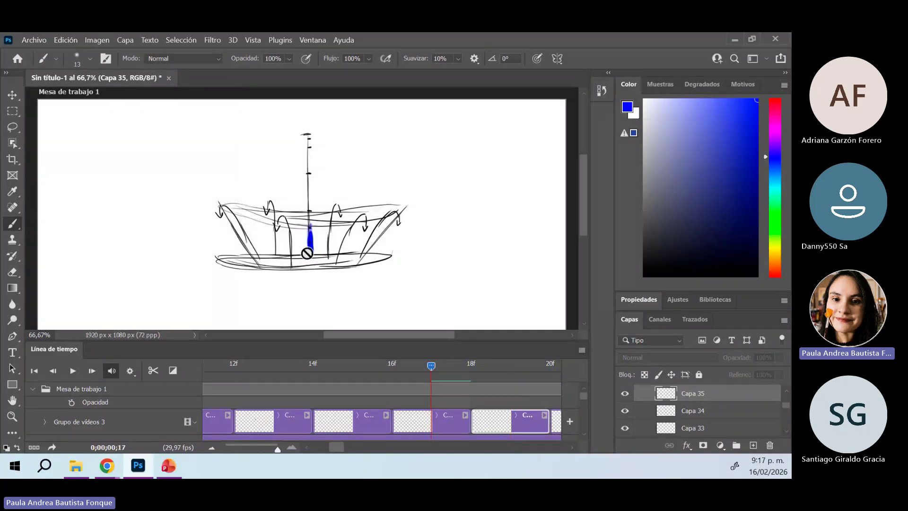
{"action": "left_click_drag", "start_coordinate": [490, 369], "coordinate": [497, 413]}
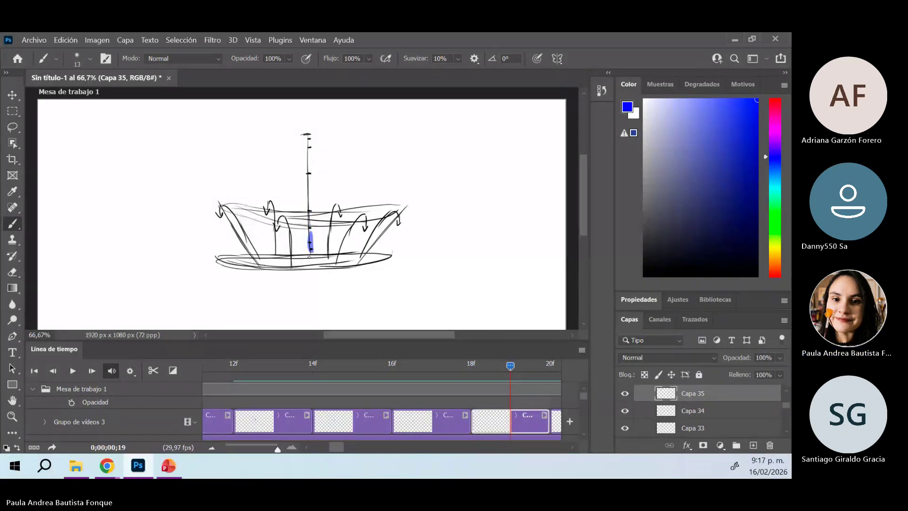
{"action": "left_click_drag", "start_coordinate": [306, 258], "coordinate": [310, 255]}
{"action": "left_click_drag", "start_coordinate": [312, 256], "coordinate": [321, 246]}
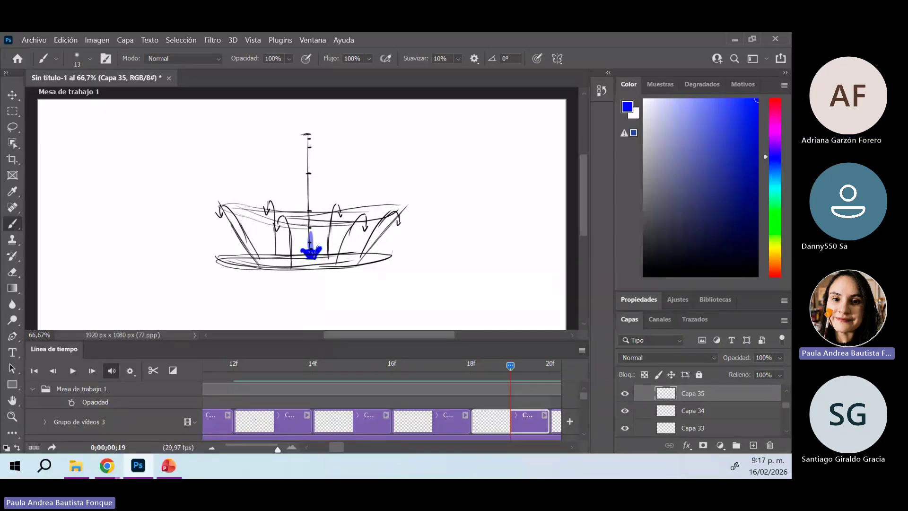
Return to frame 0, turn off onion skins, and scrub through the falling drop animation to frame 20
{"action": "mouse_move", "coordinate": [441, 377]}
{"action": "left_mouse_down"}
{"action": "mouse_move", "coordinate": [223, 385]}
{"action": "mouse_move", "coordinate": [89, 416]}
{"action": "left_mouse_up"}
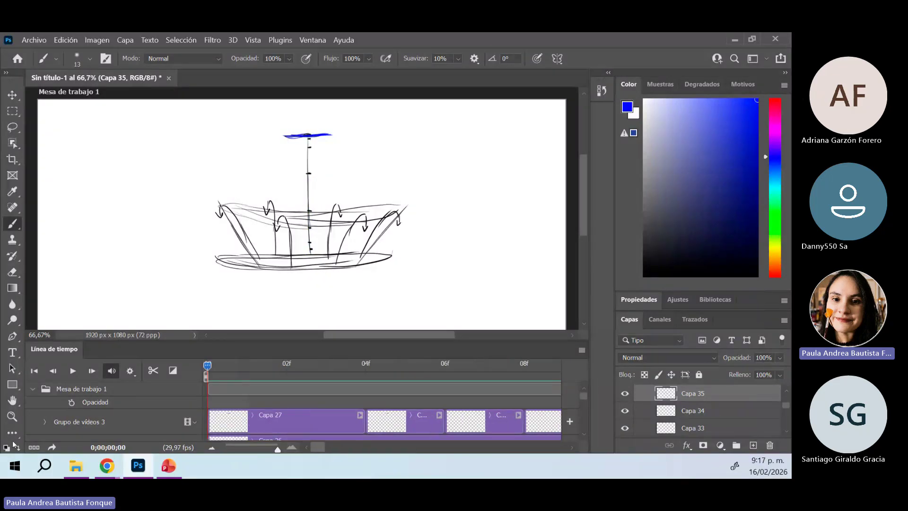
{"action": "left_click", "coordinate": [582, 351]}
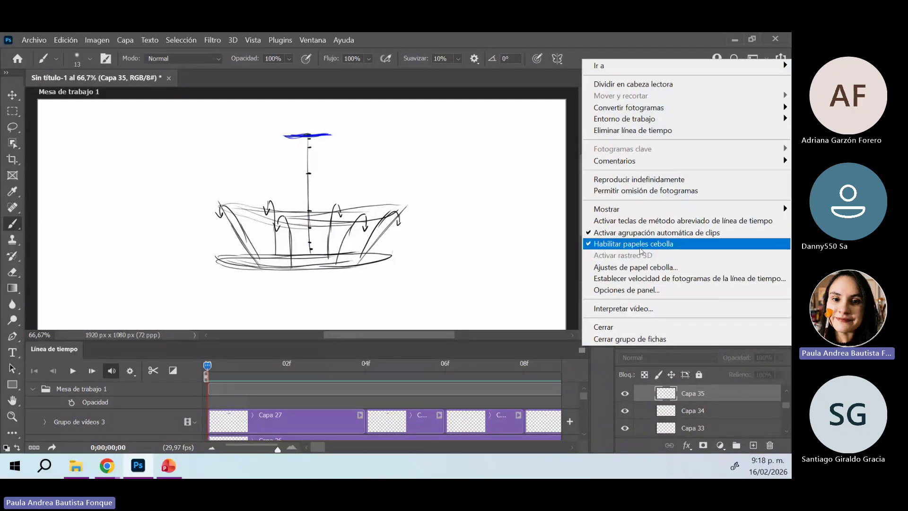
{"action": "left_click", "coordinate": [642, 246]}
{"action": "mouse_move", "coordinate": [212, 371]}
{"action": "left_mouse_down"}
{"action": "mouse_move", "coordinate": [318, 368]}
{"action": "mouse_move", "coordinate": [413, 384]}
{"action": "mouse_move", "coordinate": [609, 394]}
{"action": "mouse_move", "coordinate": [122, 408]}
{"action": "left_mouse_up"}
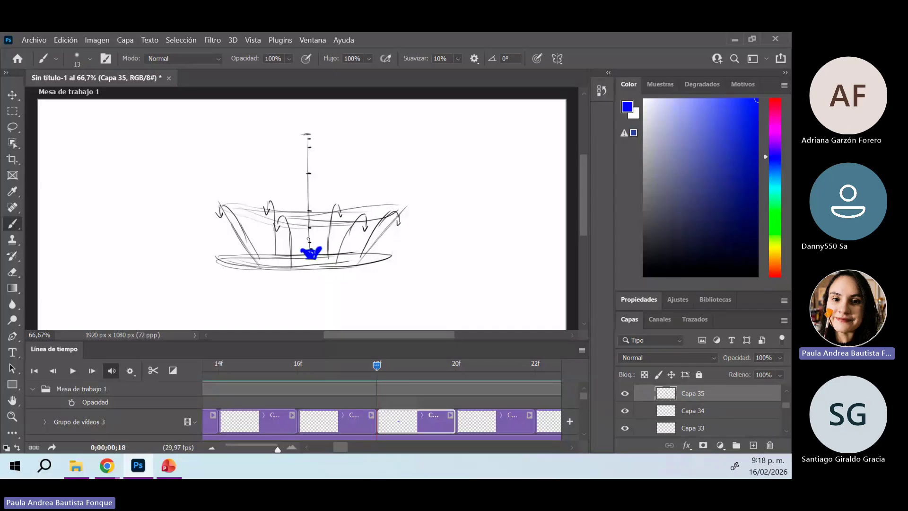
{"action": "left_click_drag", "start_coordinate": [425, 376], "coordinate": [471, 384]}
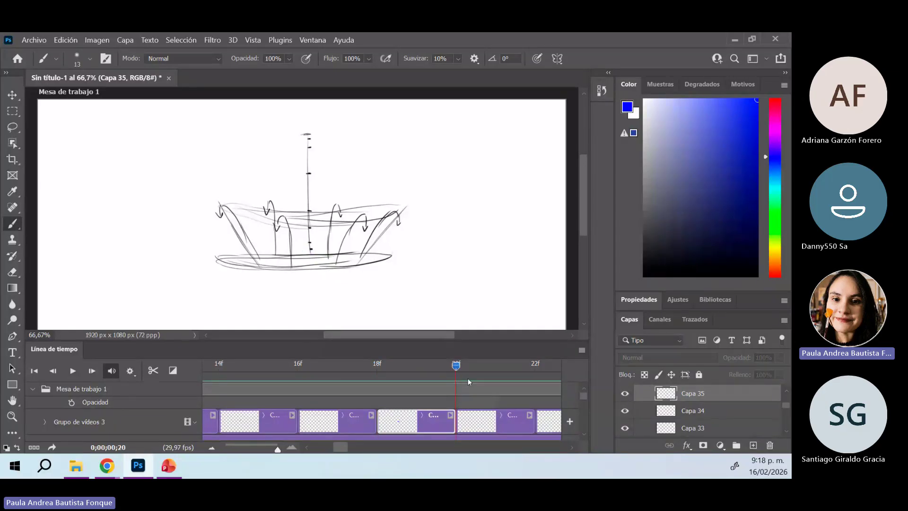
{"action": "left_click", "coordinate": [581, 350]}
{"action": "left_click", "coordinate": [648, 311]}
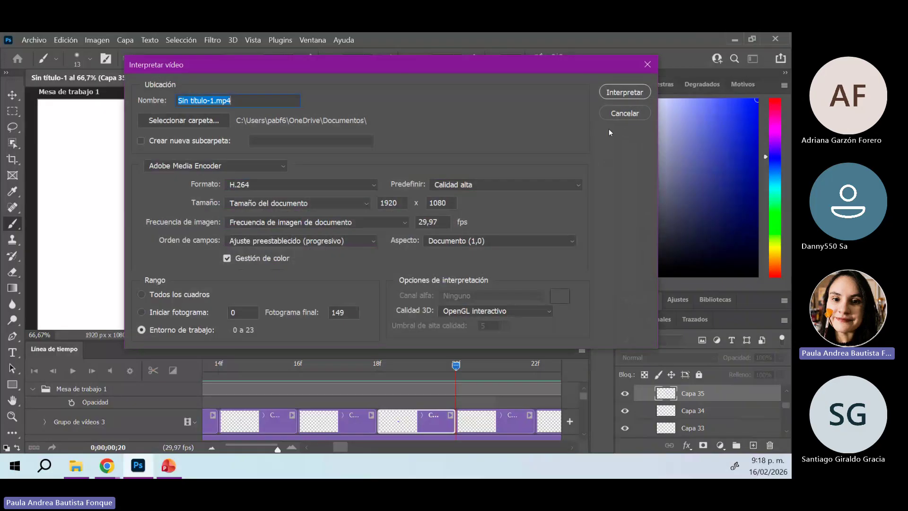
{"action": "left_click", "coordinate": [626, 114]}
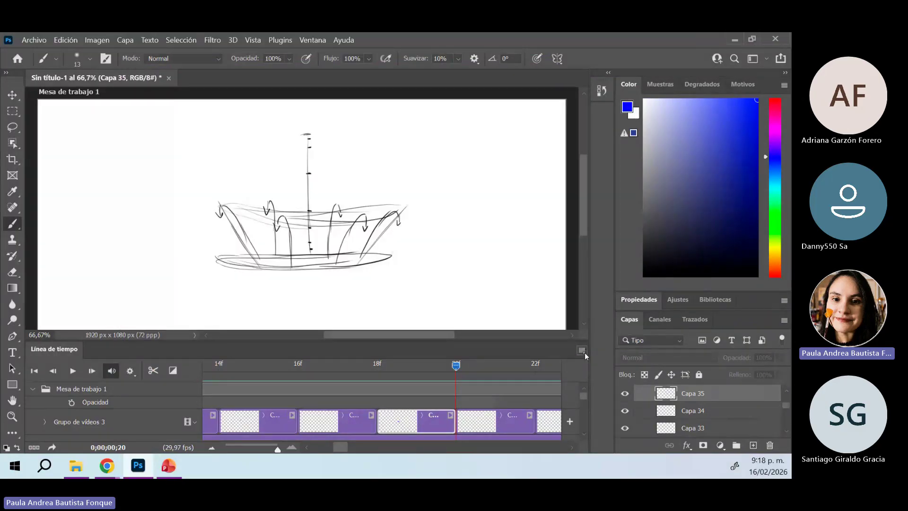
Re-enable onion skins, move to frame 21 on Capa 36, and paint a wider blue splash with droplets flying off both sides
{"action": "left_click", "coordinate": [582, 351]}
{"action": "left_click", "coordinate": [634, 244]}
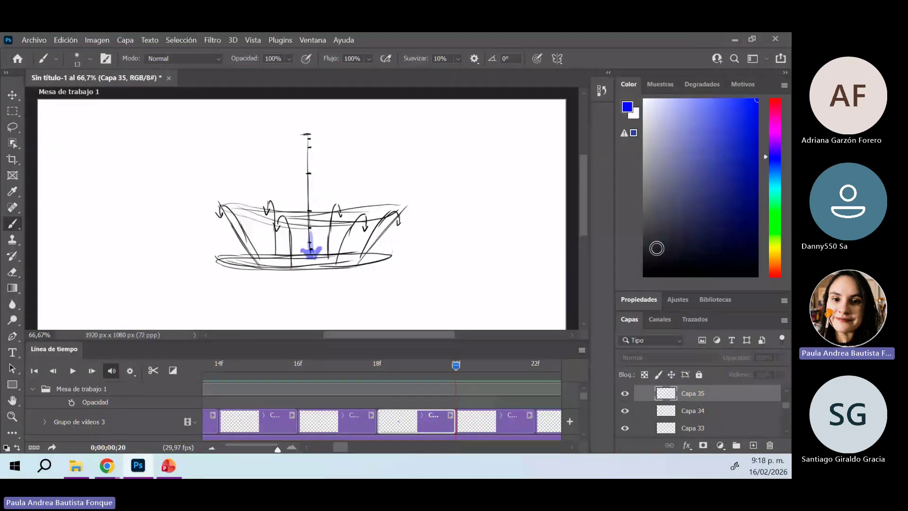
{"action": "left_click_drag", "start_coordinate": [360, 365], "coordinate": [481, 397]}
{"action": "key", "text": "ctrl+shift+alt+n"}
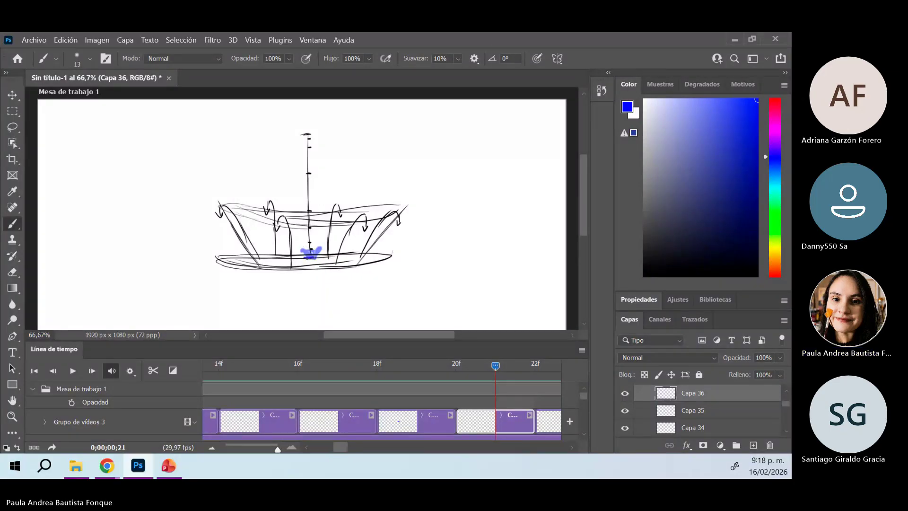
{"action": "left_click_drag", "start_coordinate": [307, 258], "coordinate": [321, 257]}
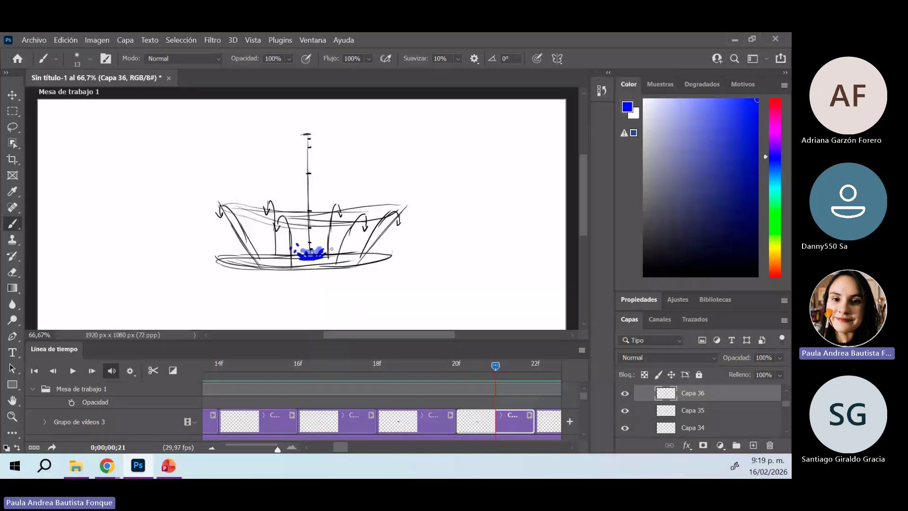
{"action": "left_click_drag", "start_coordinate": [331, 248], "coordinate": [329, 246]}
Add pale blue touches inside the splash on Capa 36 at frame 21, and review the drawing against its neighbouring frames
{"action": "left_click_drag", "start_coordinate": [495, 369], "coordinate": [498, 419]}
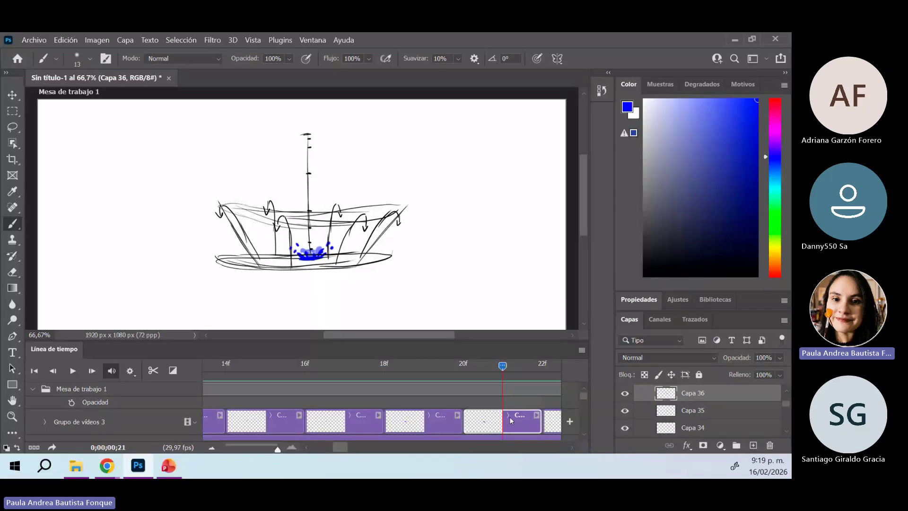
{"action": "left_click", "coordinate": [695, 110]}
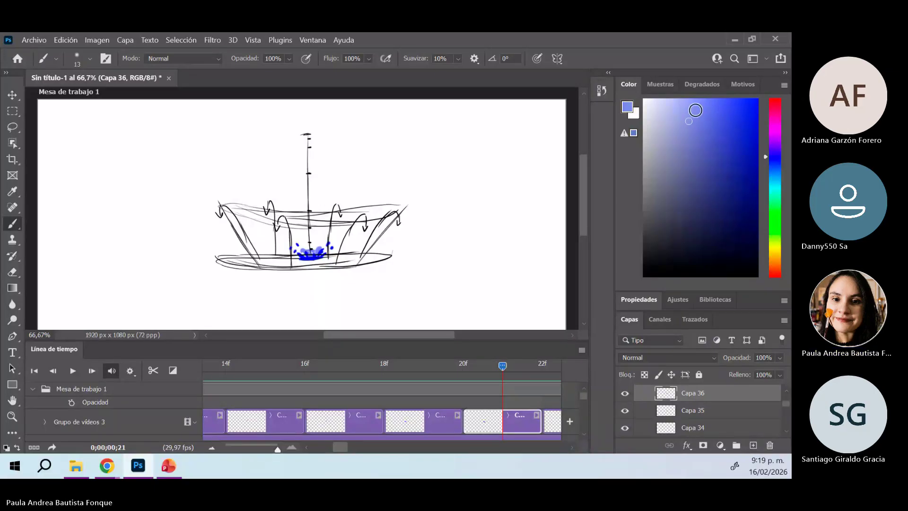
{"action": "left_click_drag", "start_coordinate": [481, 372], "coordinate": [526, 424]}
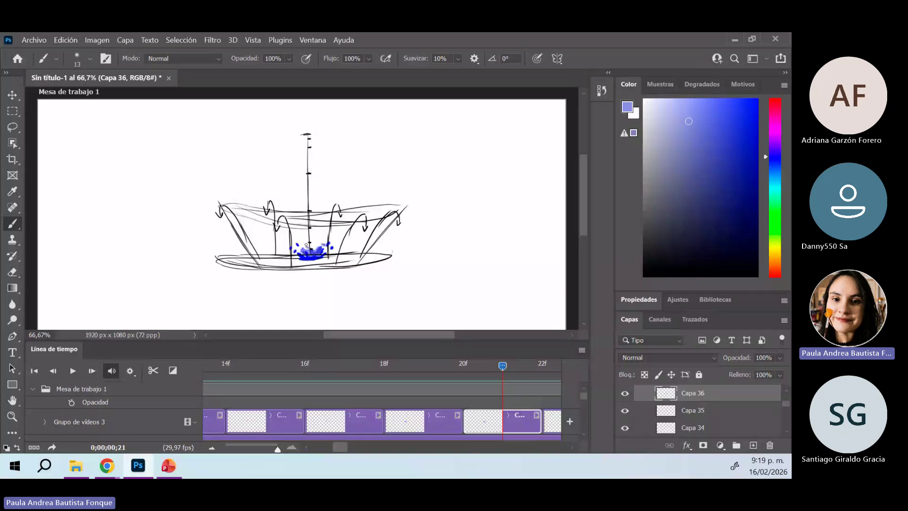
{"action": "left_click_drag", "start_coordinate": [503, 365], "coordinate": [397, 393]}
{"action": "scroll", "coordinate": [436, 423], "scroll_direction": "right", "scroll_amount": 1}
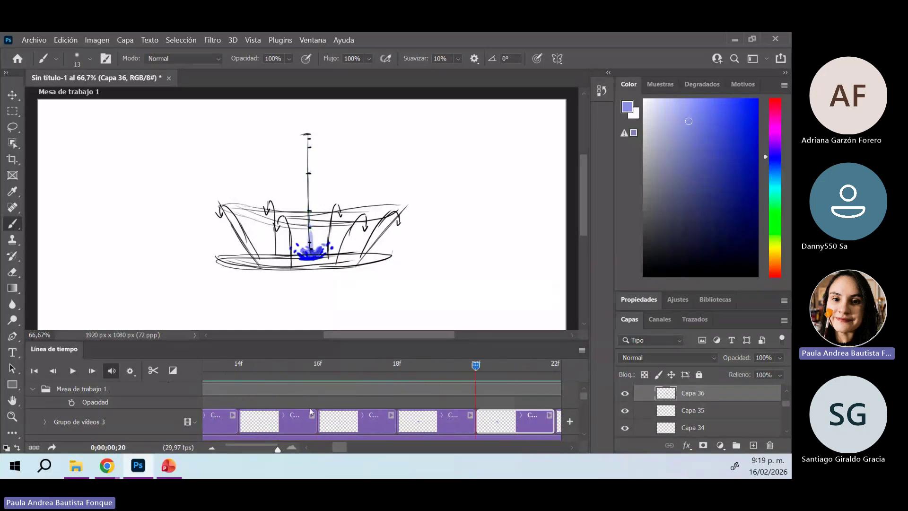
{"action": "key", "text": "space"}
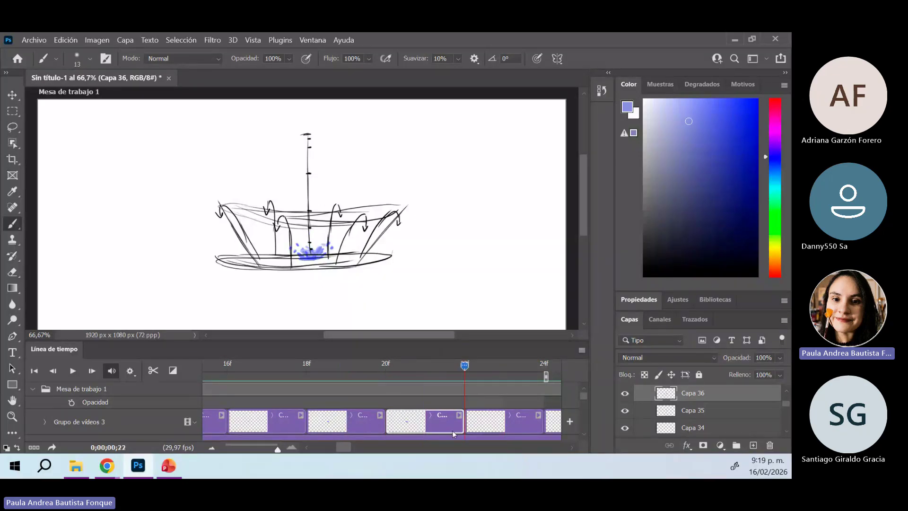
On Capa 37 at frame 23, paint a flatter blue splash with falling droplets, and replay the animation
{"action": "left_click", "coordinate": [494, 428]}
{"action": "left_click", "coordinate": [521, 418]}
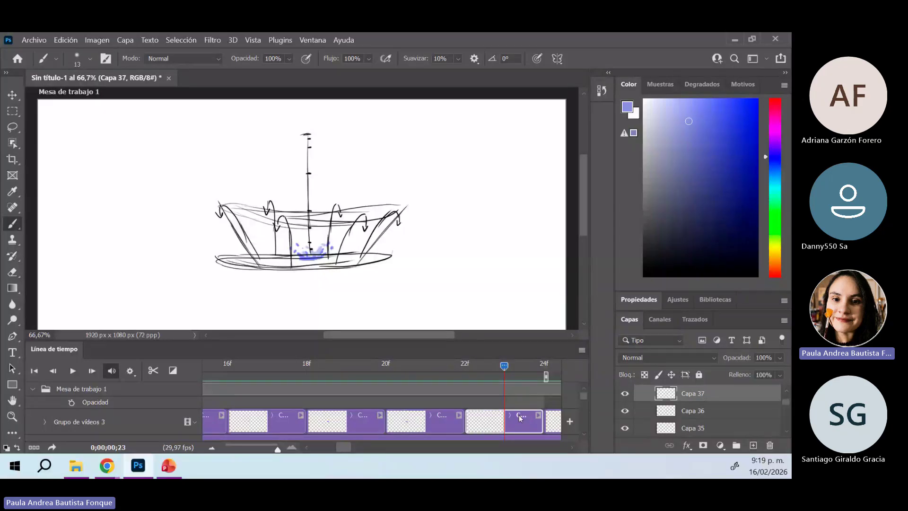
{"action": "left_click_drag", "start_coordinate": [750, 104], "coordinate": [766, 97]}
{"action": "left_click_drag", "start_coordinate": [300, 259], "coordinate": [319, 259]}
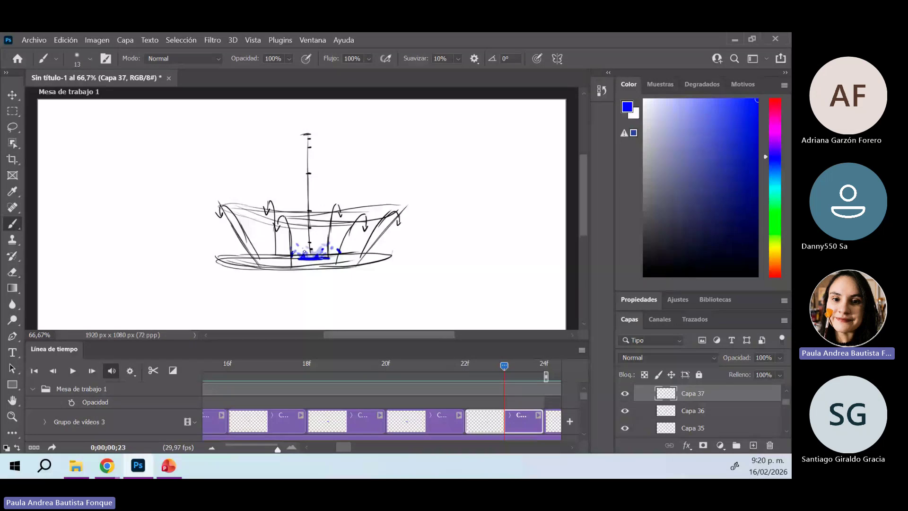
{"action": "right_click", "coordinate": [337, 254]}
{"action": "mouse_move", "coordinate": [504, 366]}
{"action": "left_mouse_down"}
{"action": "mouse_move", "coordinate": [371, 378]}
{"action": "mouse_move", "coordinate": [307, 369]}
{"action": "left_mouse_up"}
{"action": "left_click", "coordinate": [52, 370]}
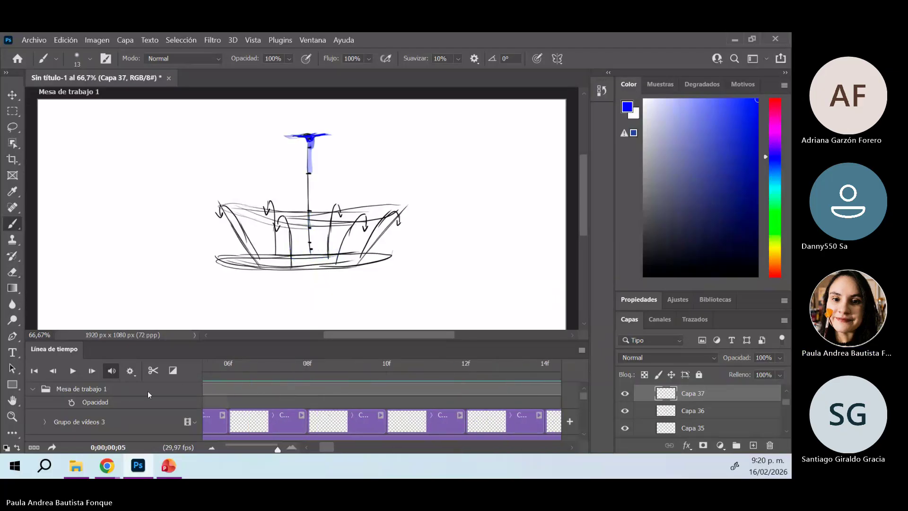
{"action": "key", "text": "space"}
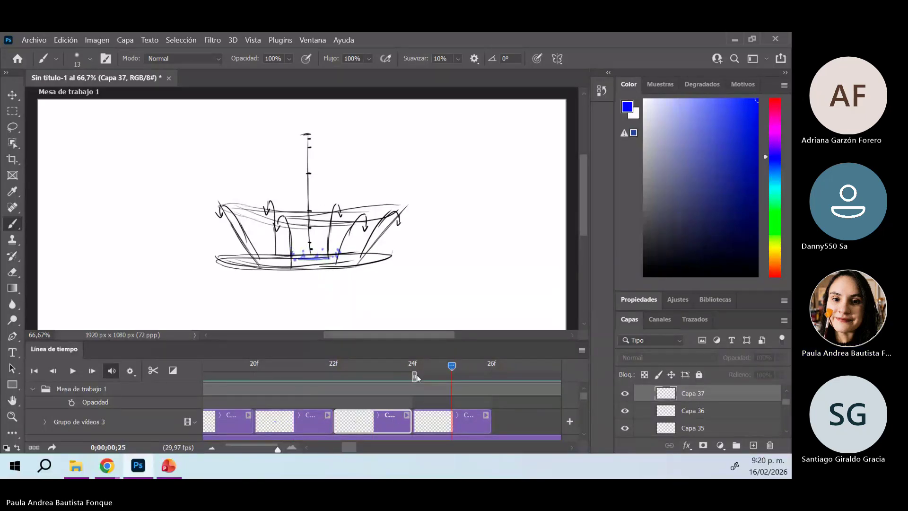
Extend the work area to frame 26 and paint the last small blue splash remnants on Capa 38 at frame 25
{"action": "left_click_drag", "start_coordinate": [415, 377], "coordinate": [494, 376]}
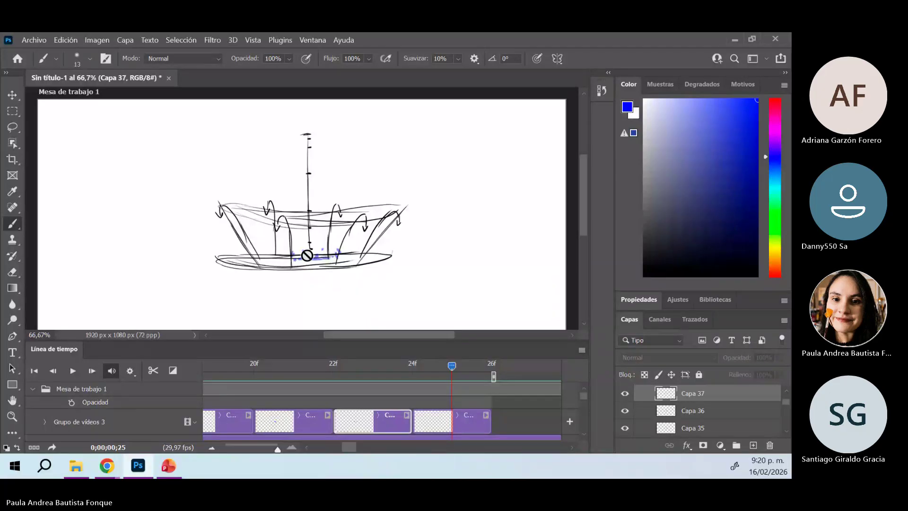
{"action": "left_click", "coordinate": [439, 423]}
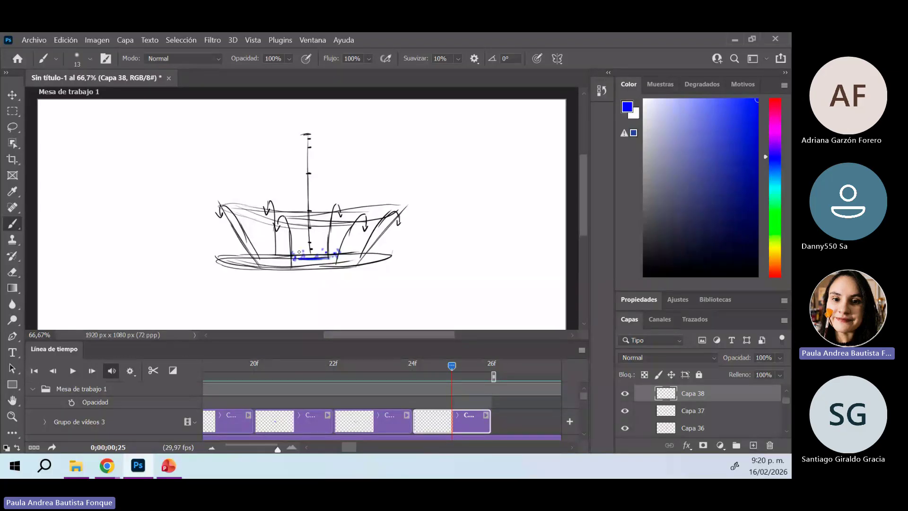
{"action": "left_click", "coordinate": [333, 367]}
{"action": "key", "text": "space"}
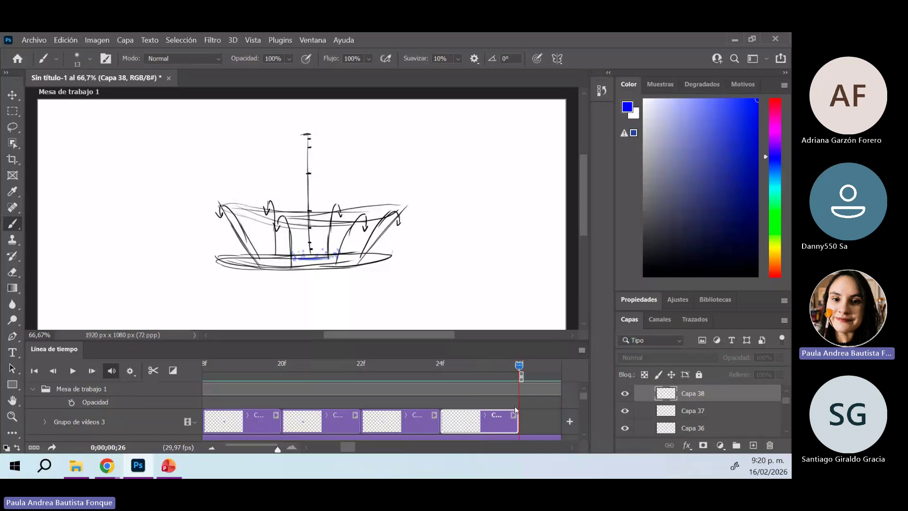
Create a new layer directly above Capa 26 and shift its clip to start at frame 0
{"action": "left_click", "coordinate": [13, 127]}
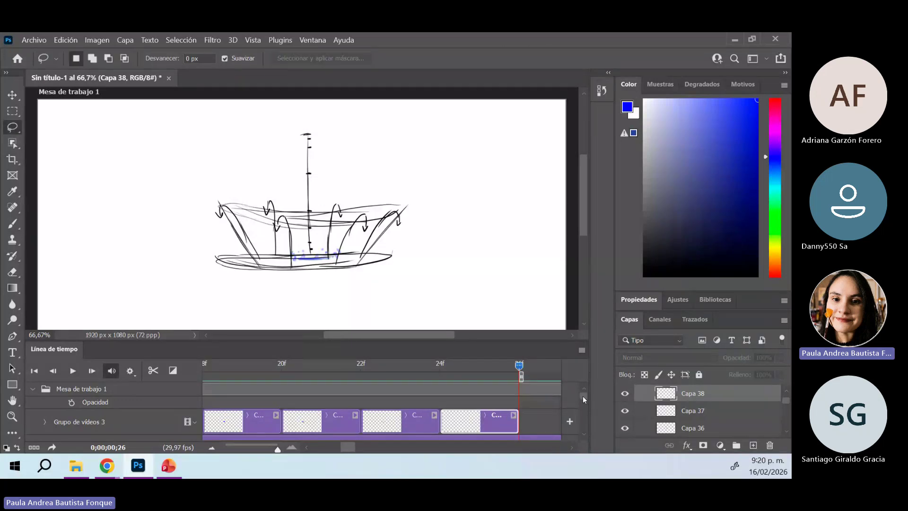
{"action": "scroll", "coordinate": [572, 396], "scroll_direction": "down", "scroll_amount": 3}
{"action": "left_click", "coordinate": [489, 404]}
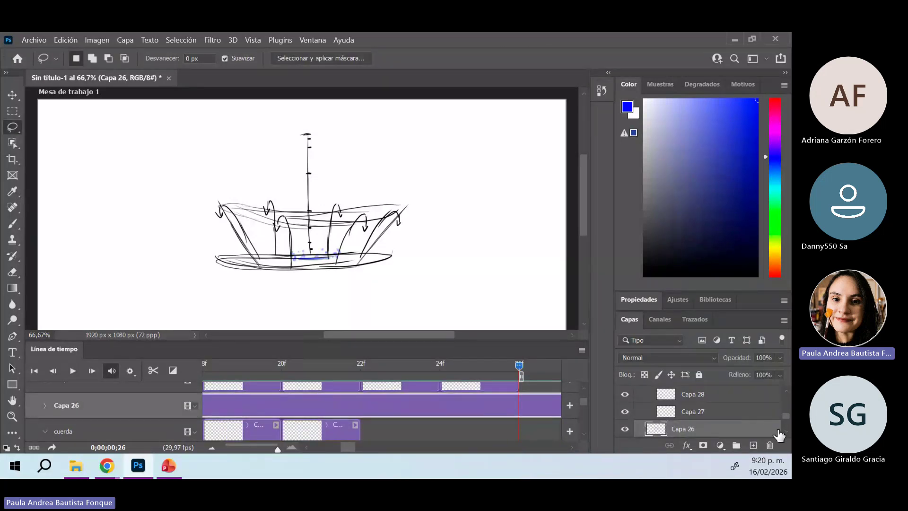
{"action": "left_click", "coordinate": [754, 445]}
{"action": "left_click_drag", "start_coordinate": [521, 406], "coordinate": [203, 405]}
{"action": "left_click_drag", "start_coordinate": [334, 411], "coordinate": [281, 403]}
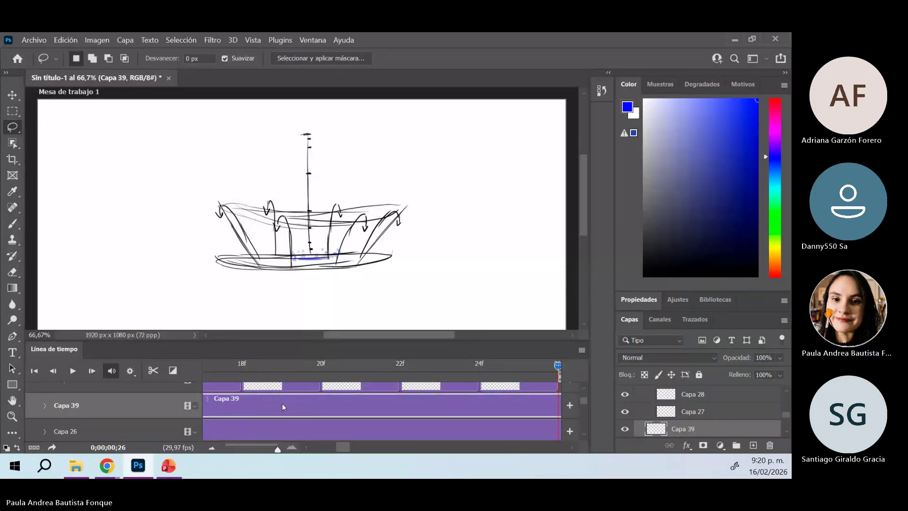
{"action": "mouse_move", "coordinate": [341, 448]}
{"action": "left_mouse_down"}
{"action": "mouse_move", "coordinate": [325, 447]}
{"action": "mouse_move", "coordinate": [338, 450]}
{"action": "left_mouse_up"}
{"action": "left_click_drag", "start_coordinate": [436, 408], "coordinate": [204, 408]}
{"action": "left_click_drag", "start_coordinate": [335, 448], "coordinate": [247, 450]}
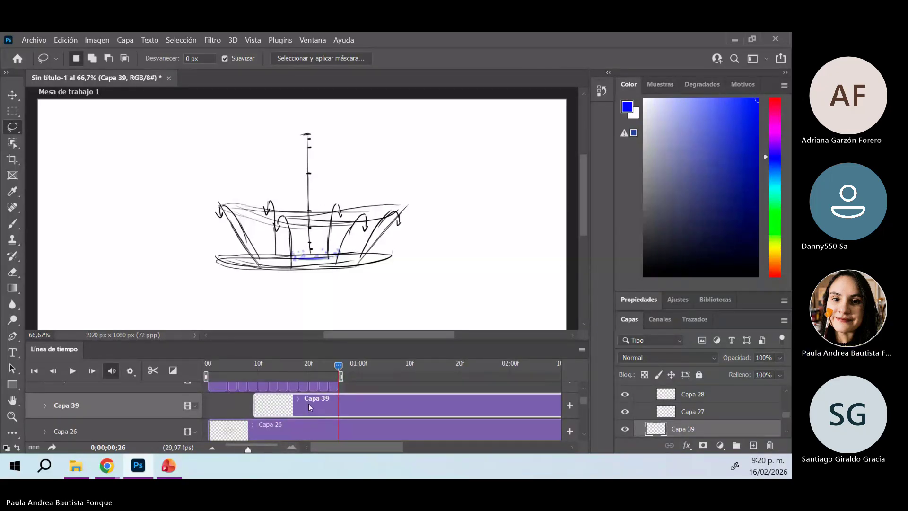
{"action": "left_click_drag", "start_coordinate": [310, 408], "coordinate": [229, 412]}
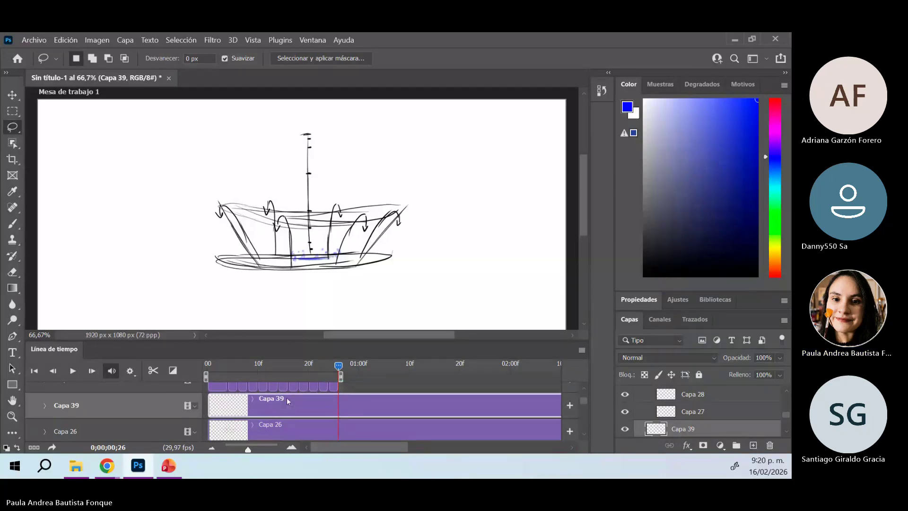
On Capa 39, lasso a wide flat puddle over the guide's base and fill it with a light-blue-to-white linear gradient
{"action": "mouse_move", "coordinate": [282, 281]}
{"action": "left_mouse_down"}
{"action": "mouse_move", "coordinate": [228, 281]}
{"action": "mouse_move", "coordinate": [200, 264]}
{"action": "mouse_move", "coordinate": [443, 258]}
{"action": "mouse_move", "coordinate": [280, 280]}
{"action": "mouse_move", "coordinate": [199, 273]}
{"action": "left_mouse_up"}
{"action": "left_click_drag", "start_coordinate": [776, 179], "coordinate": [776, 176]}
{"action": "left_click", "coordinate": [681, 99]}
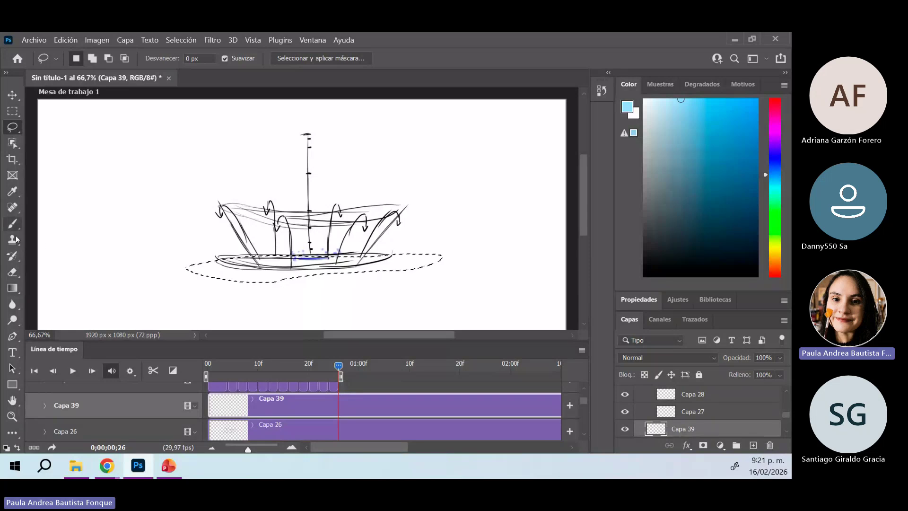
{"action": "left_click", "coordinate": [13, 287]}
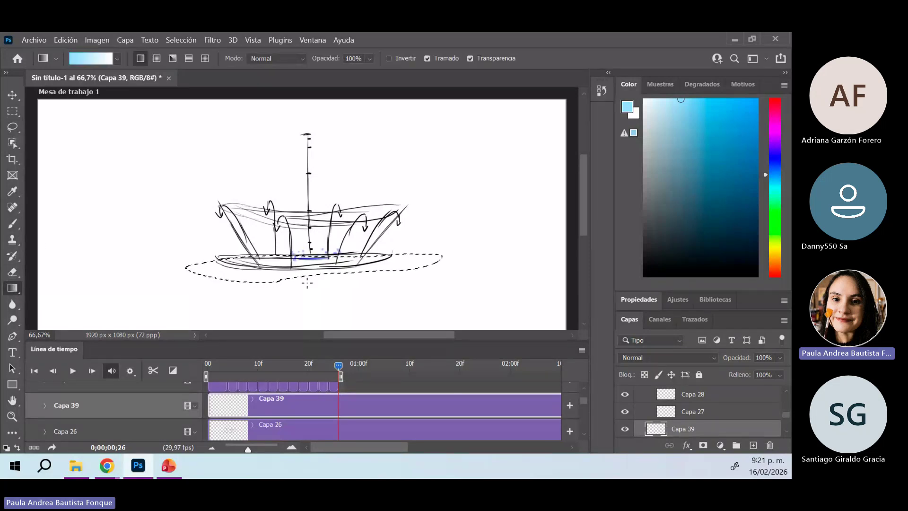
{"action": "left_click_drag", "start_coordinate": [320, 258], "coordinate": [320, 302]}
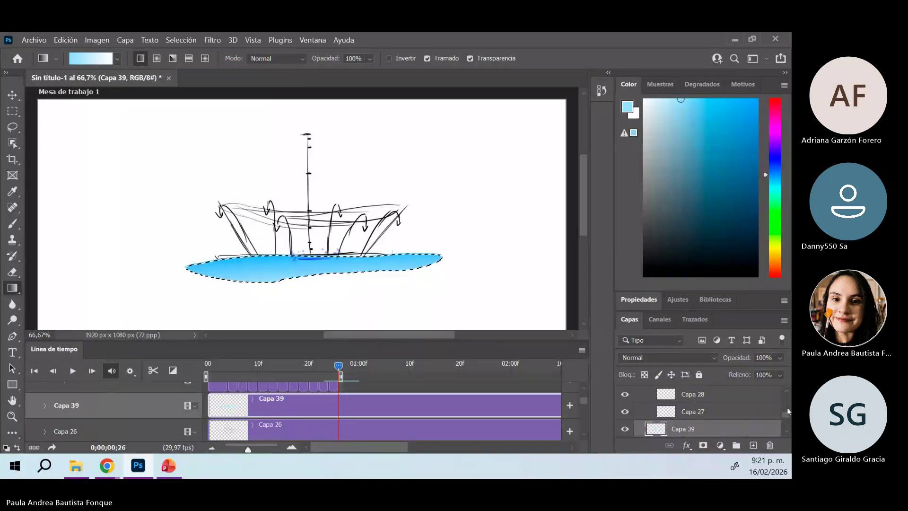
Hide the guide sketch layer Capa 26 and turn off onion skins with the playhead at frame 0
{"action": "scroll", "coordinate": [787, 405], "scroll_direction": "up", "scroll_amount": 1}
{"action": "scroll", "coordinate": [787, 407], "scroll_direction": "up", "scroll_amount": 2}
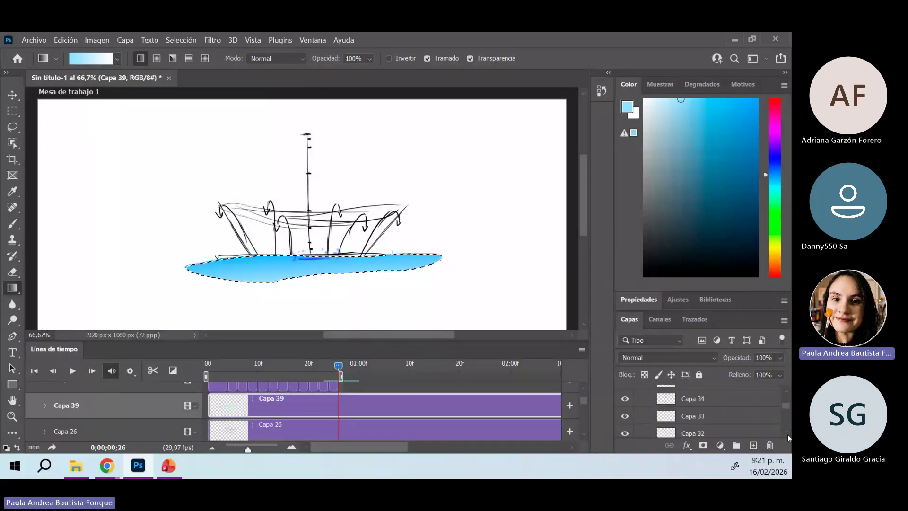
{"action": "left_click", "coordinate": [787, 429]}
{"action": "mouse_move", "coordinate": [787, 408]}
{"action": "left_mouse_down"}
{"action": "mouse_move", "coordinate": [788, 428]}
{"action": "mouse_move", "coordinate": [786, 419]}
{"action": "left_mouse_up"}
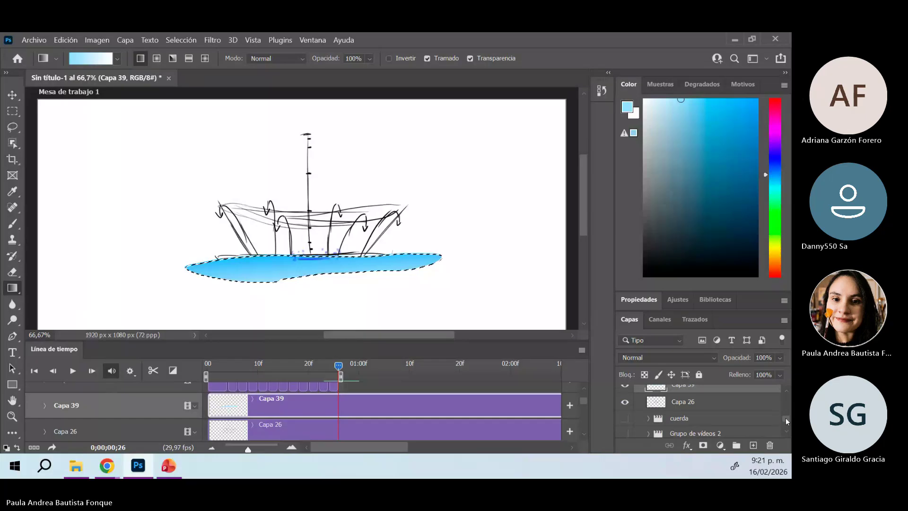
{"action": "left_click", "coordinate": [625, 402]}
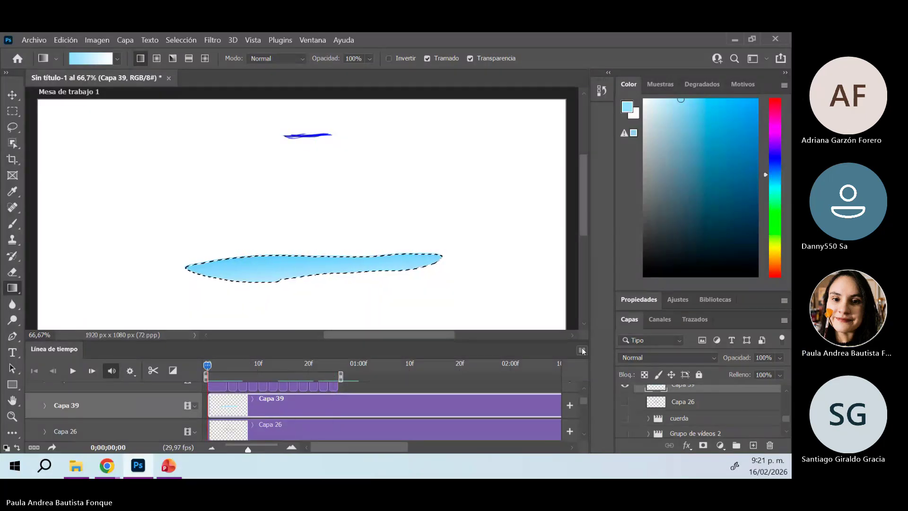
{"action": "left_click", "coordinate": [582, 350]}
{"action": "left_click", "coordinate": [642, 243]}
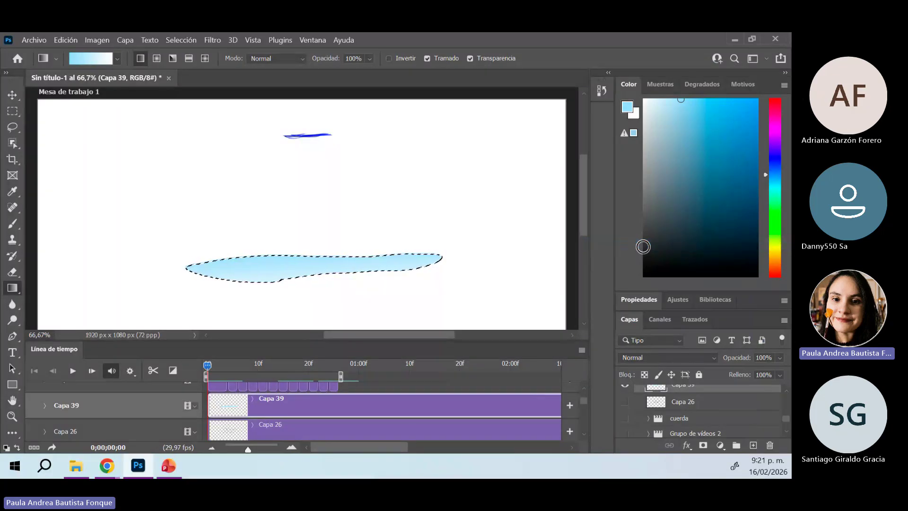
Deselect the puddle and play the drop animation several times to check the fall and splash
{"action": "key", "text": "space"}
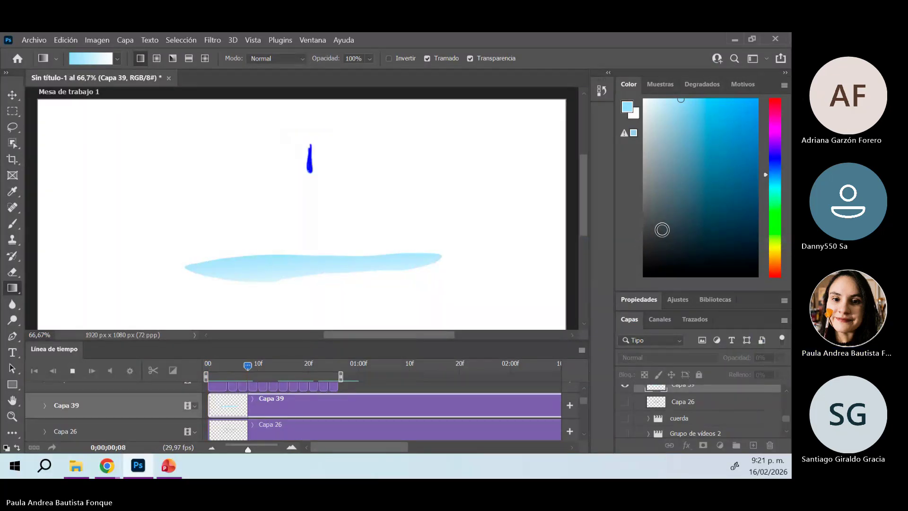
{"action": "key", "text": "space"}
{"action": "key", "text": "space"}
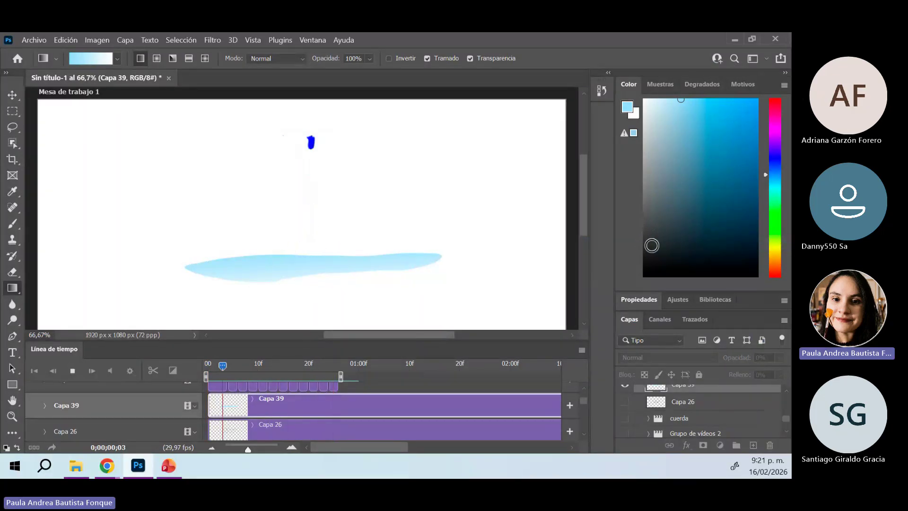
{"action": "key", "text": "space"}
{"action": "key", "text": "space"}
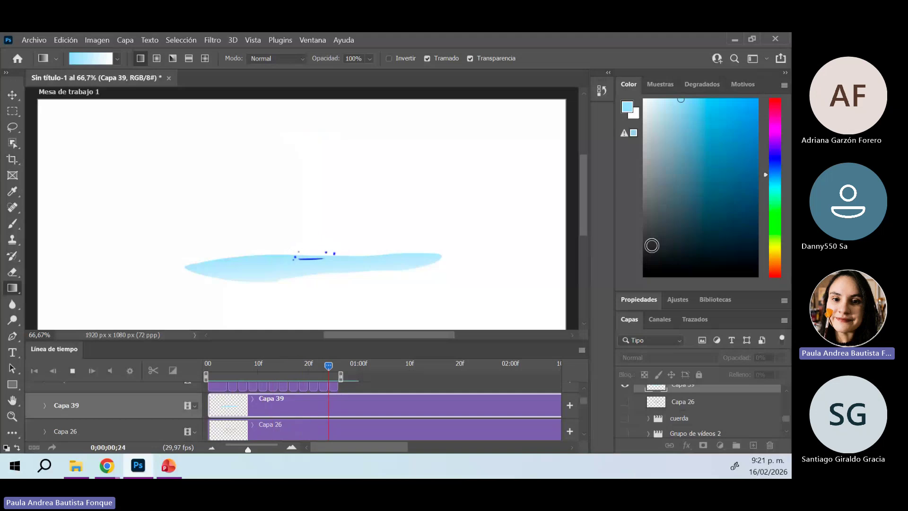
{"action": "key", "text": "space"}
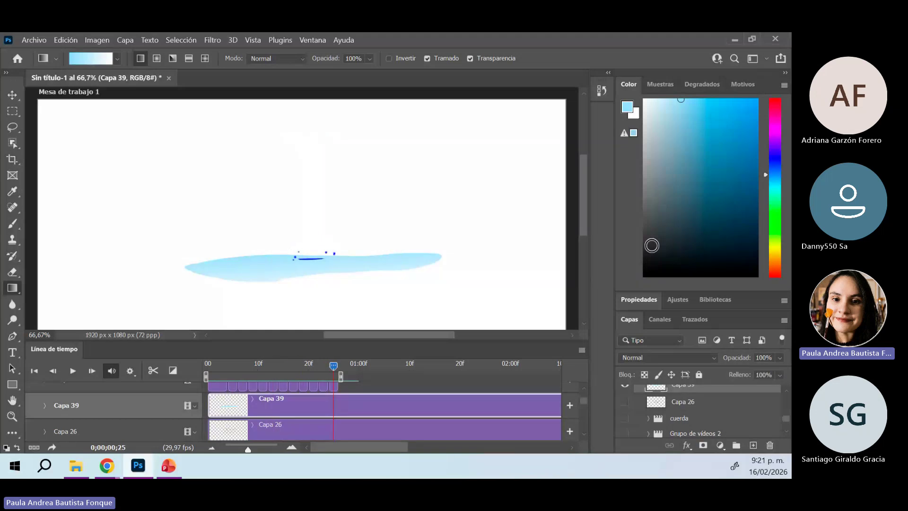
Extend the work area past one second, and paint medium-blue ripple arcs under the splash on Capa 35 at frame 19
{"action": "left_click_drag", "start_coordinate": [341, 376], "coordinate": [307, 408]}
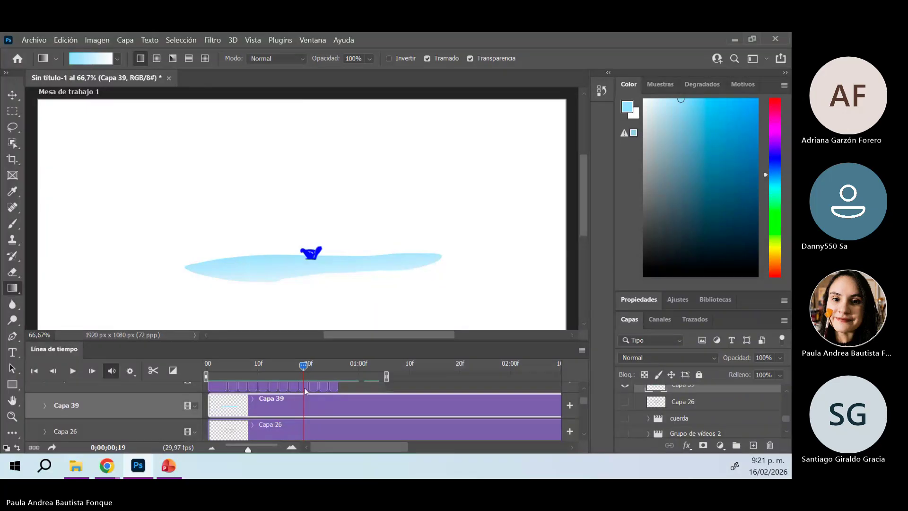
{"action": "left_click", "coordinate": [304, 387]}
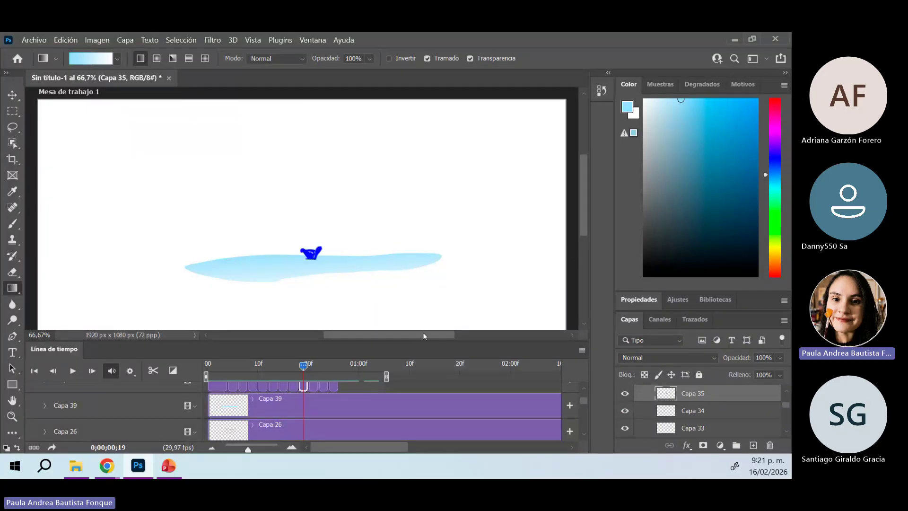
{"action": "left_click", "coordinate": [14, 226]}
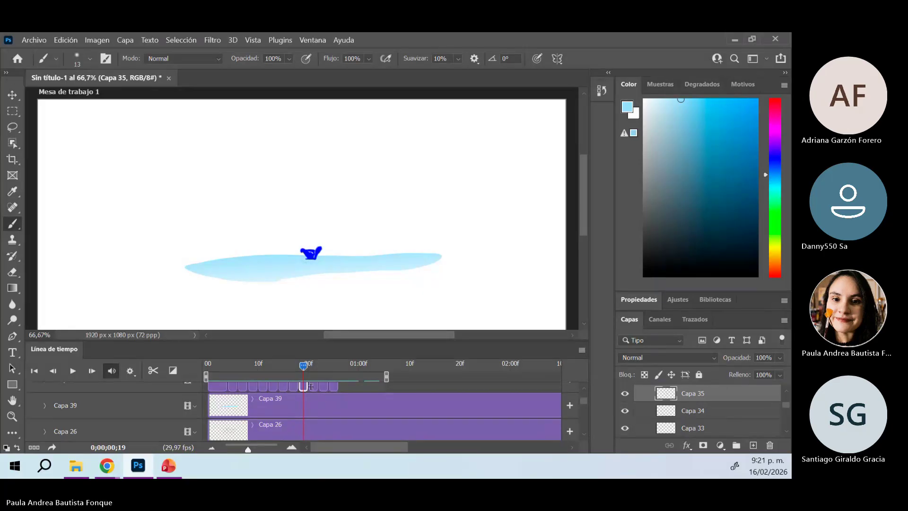
{"action": "left_click_drag", "start_coordinate": [584, 399], "coordinate": [586, 395]}
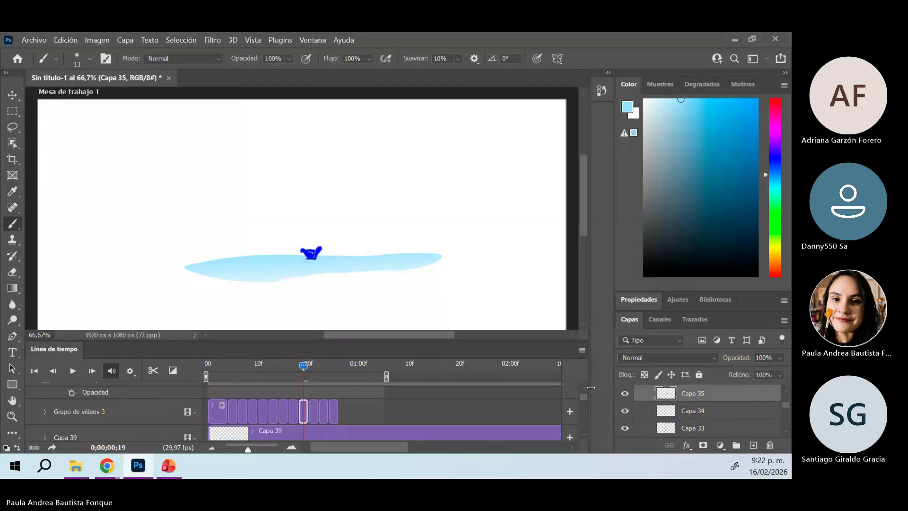
{"action": "mouse_move", "coordinate": [785, 404]}
{"action": "left_mouse_down"}
{"action": "mouse_move", "coordinate": [787, 393]}
{"action": "mouse_move", "coordinate": [787, 402]}
{"action": "left_mouse_up"}
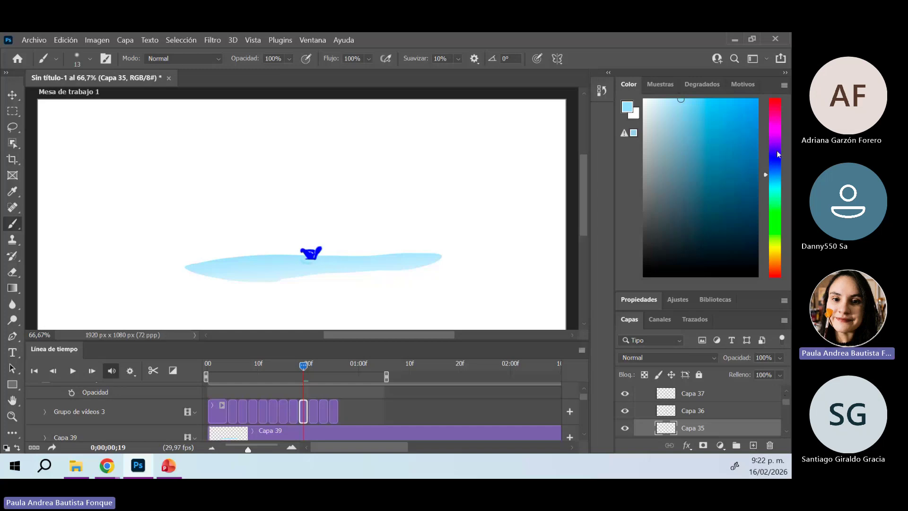
{"action": "mouse_move", "coordinate": [776, 172]}
{"action": "left_mouse_down"}
{"action": "mouse_move", "coordinate": [776, 155]}
{"action": "mouse_move", "coordinate": [777, 166]}
{"action": "left_mouse_up"}
{"action": "left_click_drag", "start_coordinate": [746, 122], "coordinate": [757, 99]}
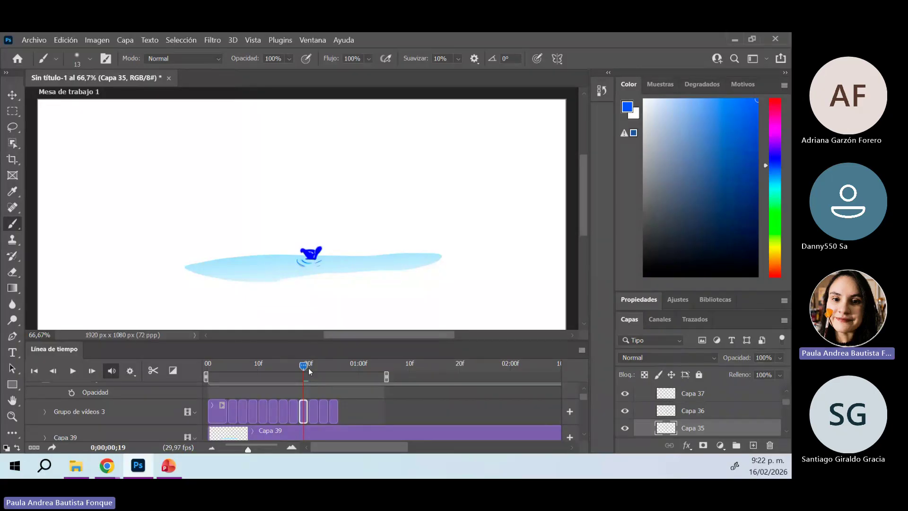
On Capa 36 at frame 21, paint medium-blue ripple arcs on the puddle around the base of the splash
{"action": "key", "text": "Right"}
{"action": "key", "text": "Right"}
{"action": "left_click", "coordinate": [317, 411]}
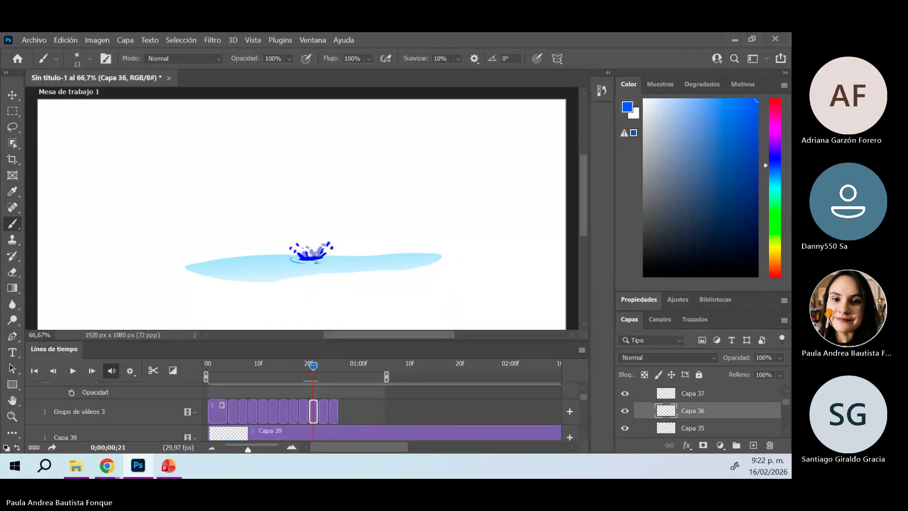
{"action": "left_click_drag", "start_coordinate": [287, 262], "coordinate": [301, 270]}
Paint wider ripple arcs under the splash on Capa 37 at frame 23, and short ripple strokes on Capa 38 at frame 25
{"action": "left_click", "coordinate": [325, 374]}
{"action": "left_click", "coordinate": [323, 411]}
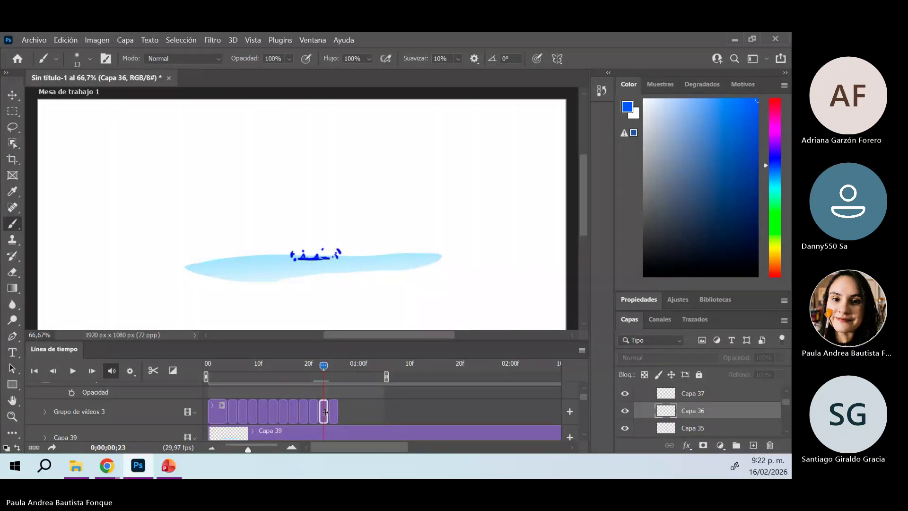
{"action": "left_click_drag", "start_coordinate": [285, 260], "coordinate": [343, 261]}
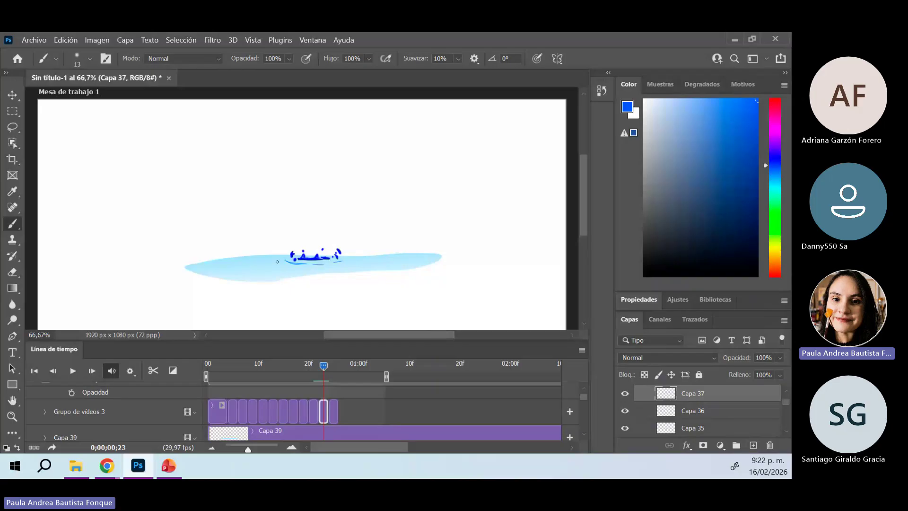
{"action": "left_click_drag", "start_coordinate": [280, 256], "coordinate": [285, 267]}
{"action": "left_click", "coordinate": [333, 367]}
{"action": "left_click_drag", "start_coordinate": [290, 259], "coordinate": [301, 264]}
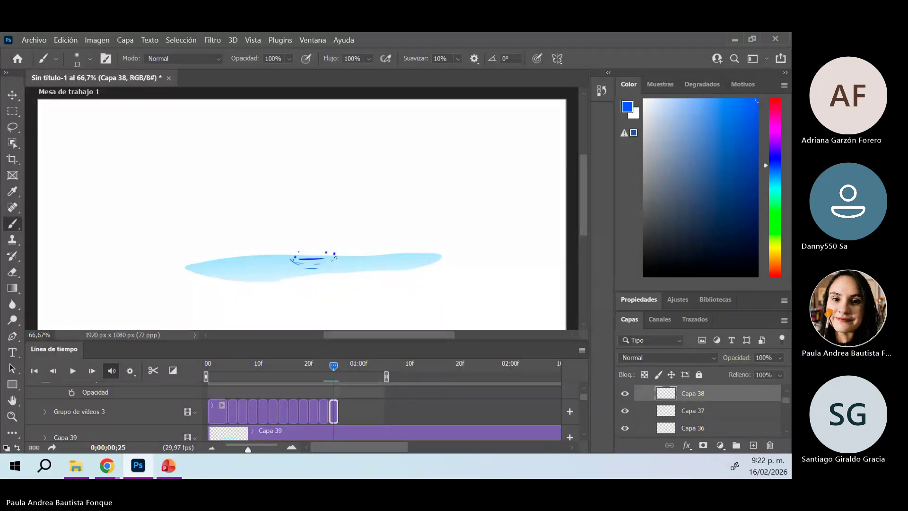
Return to Capa 35 at frame 19 and paint wavy surface lines along the puddle's upper edge on both sides of the splash
{"action": "left_click_drag", "start_coordinate": [357, 376], "coordinate": [299, 416]}
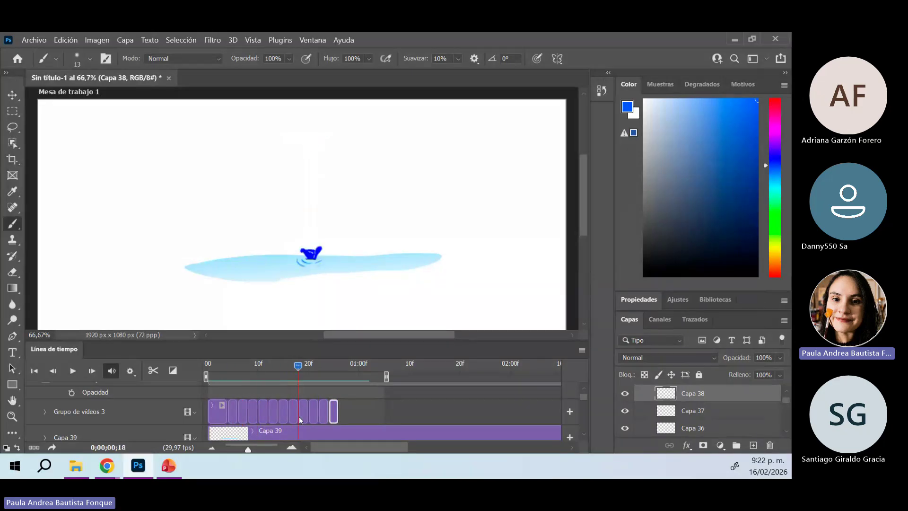
{"action": "left_click", "coordinate": [304, 412]}
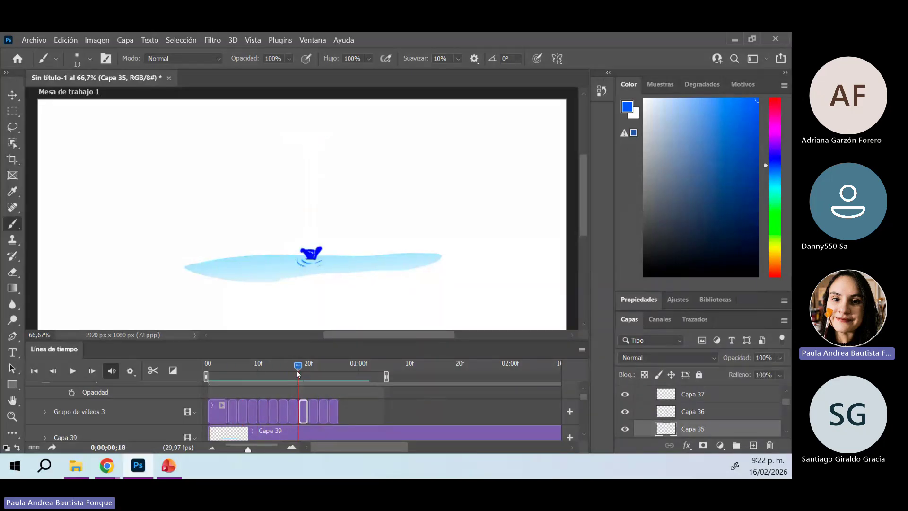
{"action": "left_click_drag", "start_coordinate": [296, 370], "coordinate": [298, 373]}
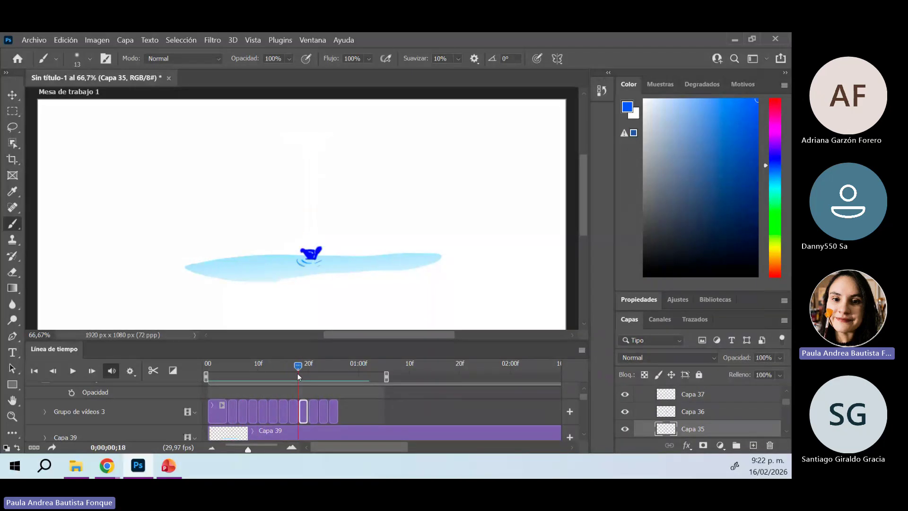
{"action": "left_click", "coordinate": [295, 413]}
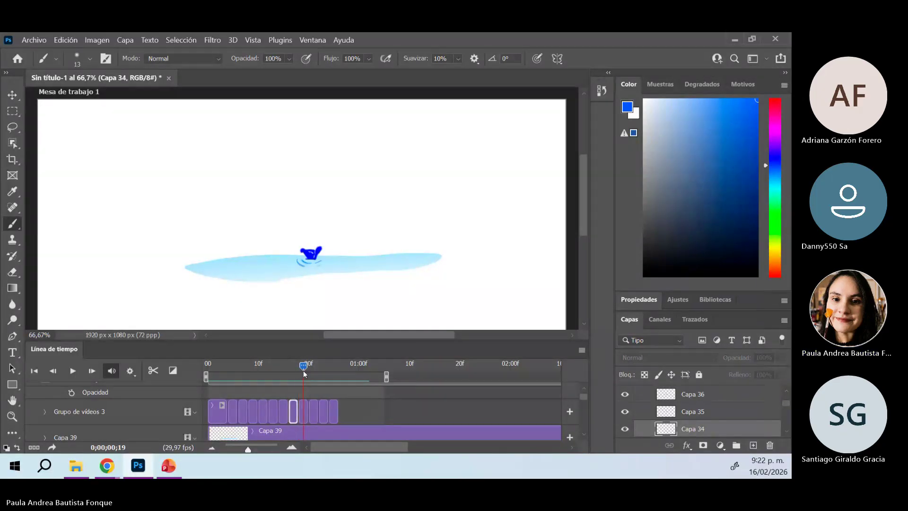
{"action": "left_click", "coordinate": [303, 411]}
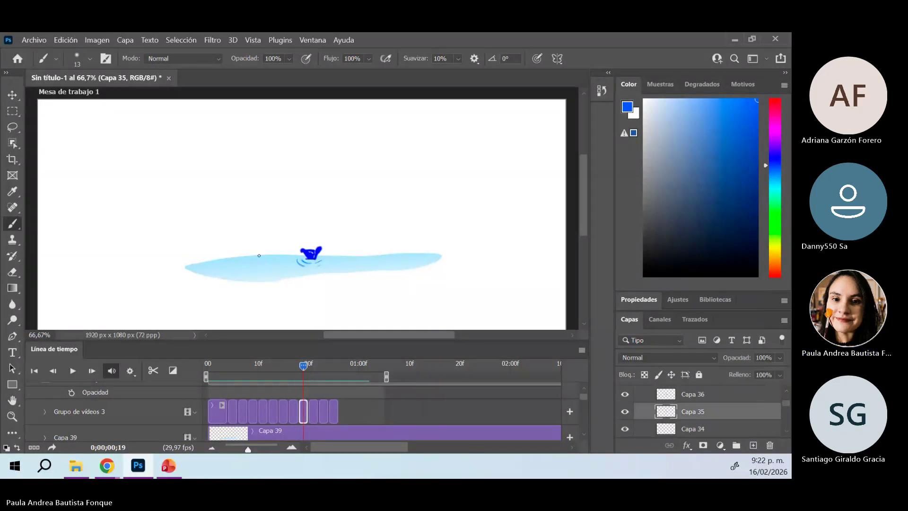
{"action": "mouse_move", "coordinate": [263, 257]}
{"action": "left_mouse_down"}
{"action": "mouse_move", "coordinate": [362, 254]}
{"action": "mouse_move", "coordinate": [318, 264]}
{"action": "mouse_move", "coordinate": [257, 256]}
{"action": "mouse_move", "coordinate": [288, 257]}
{"action": "mouse_move", "coordinate": [271, 252]}
{"action": "mouse_move", "coordinate": [226, 257]}
{"action": "left_mouse_up"}
{"action": "right_click", "coordinate": [369, 254]}
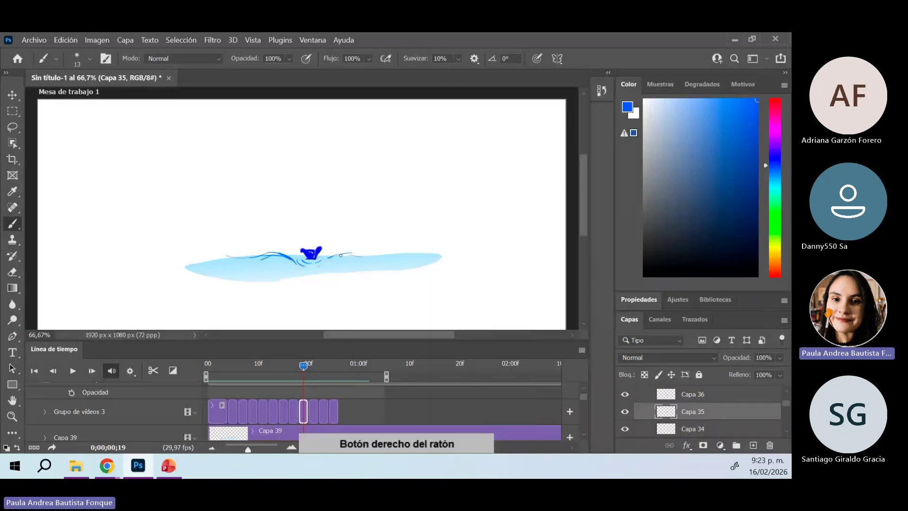
{"action": "left_click_drag", "start_coordinate": [352, 254], "coordinate": [391, 255]}
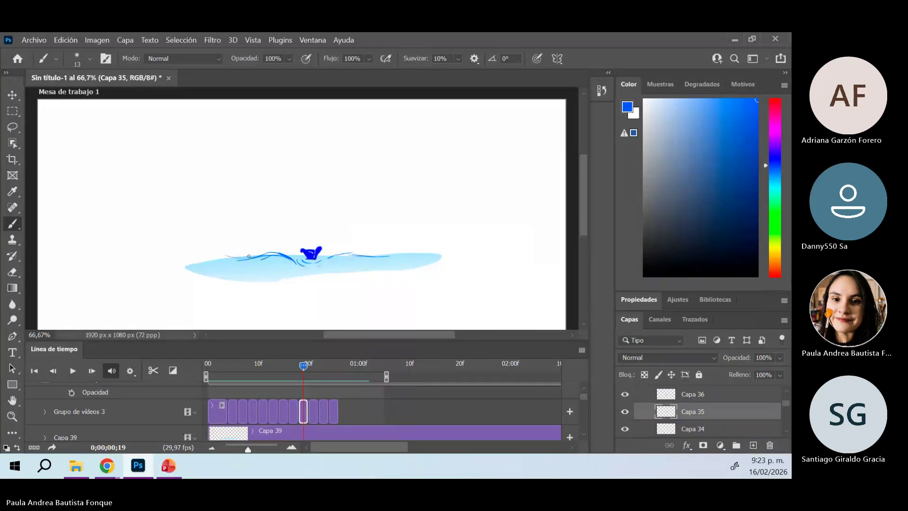
Enable onion skins and, on Capa 36 at frame 21, paint wave lines farther out on both sides of the splash
{"action": "left_click", "coordinate": [314, 368]}
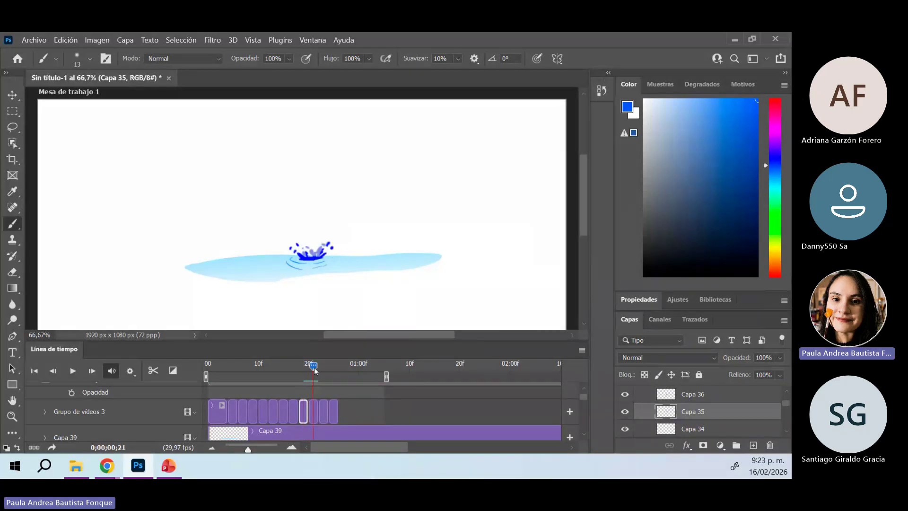
{"action": "left_click", "coordinate": [315, 410]}
{"action": "left_click", "coordinate": [583, 351]}
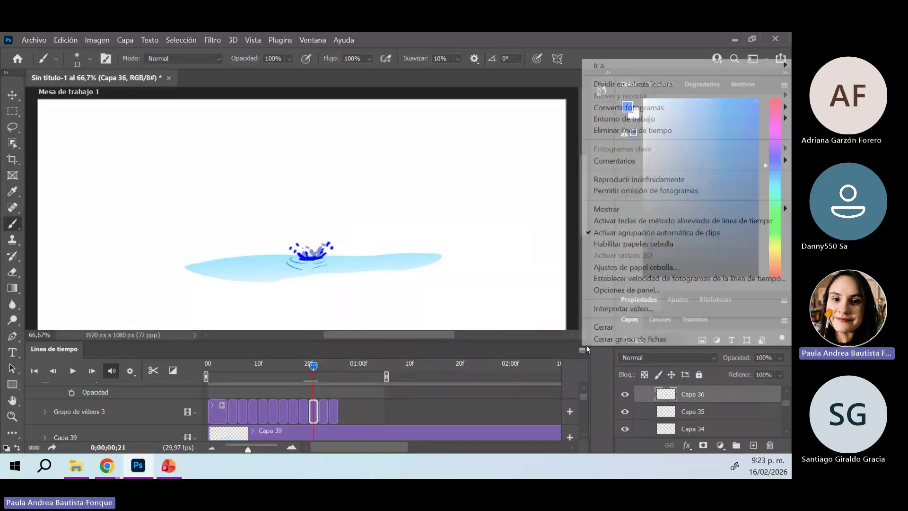
{"action": "left_click", "coordinate": [640, 241]}
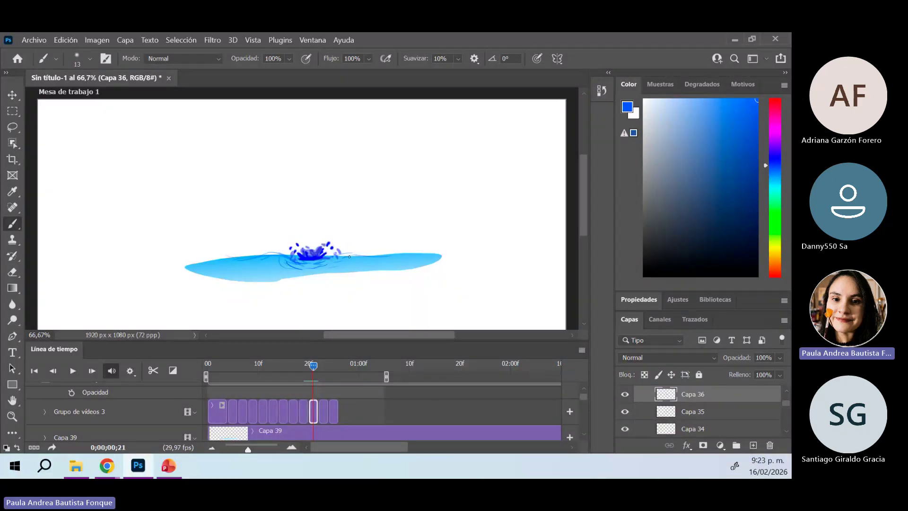
{"action": "left_click_drag", "start_coordinate": [367, 253], "coordinate": [427, 257]}
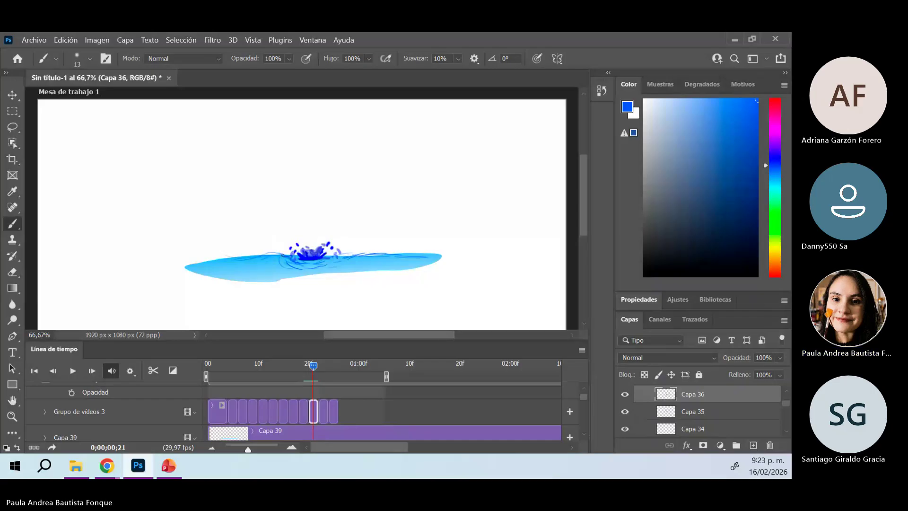
{"action": "left_click_drag", "start_coordinate": [283, 257], "coordinate": [229, 258]}
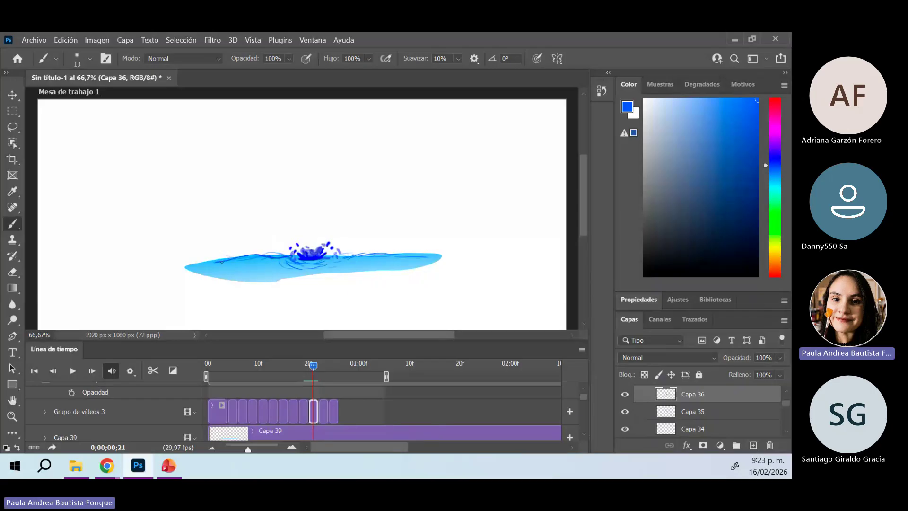
On Capa 37 at frame 23, paint wave lines that travel outward along the puddle's upper edge toward both ends
{"action": "key", "text": "ctrl+shift+alt+n"}
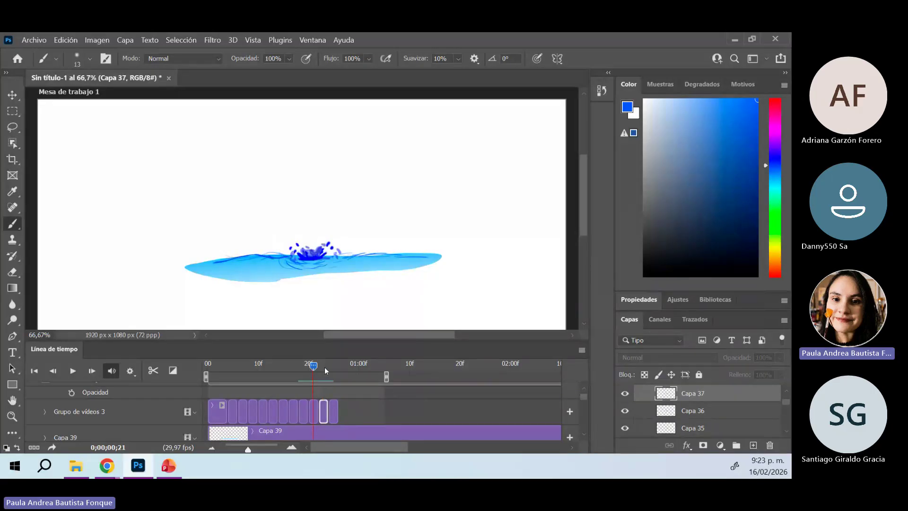
{"action": "left_click", "coordinate": [325, 367]}
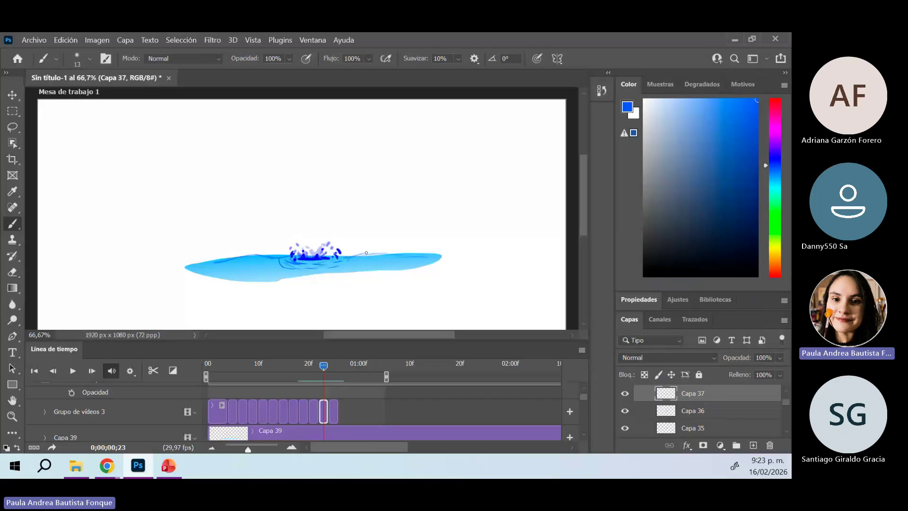
{"action": "left_click_drag", "start_coordinate": [366, 252], "coordinate": [443, 255]}
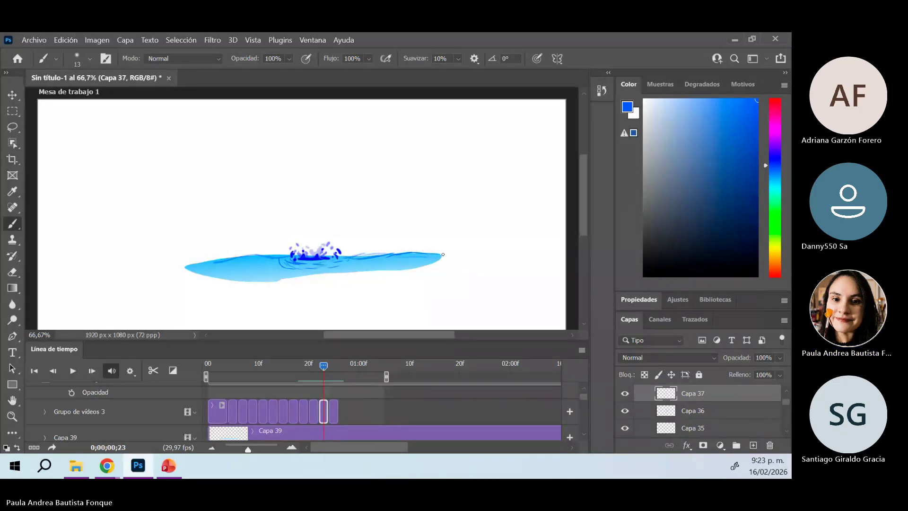
{"action": "mouse_move", "coordinate": [279, 260]}
{"action": "left_mouse_down"}
{"action": "mouse_move", "coordinate": [203, 259]}
{"action": "mouse_move", "coordinate": [231, 257]}
{"action": "left_mouse_up"}
On Capa 38 at frame 25, paint nearly flat wave lines along the puddle's upper edge out to both ends
{"action": "left_click", "coordinate": [334, 411]}
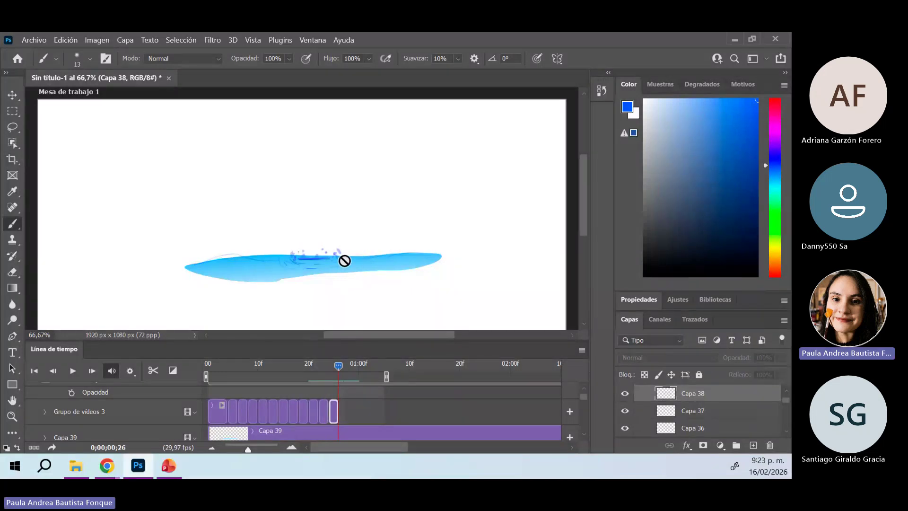
{"action": "left_click", "coordinate": [335, 371]}
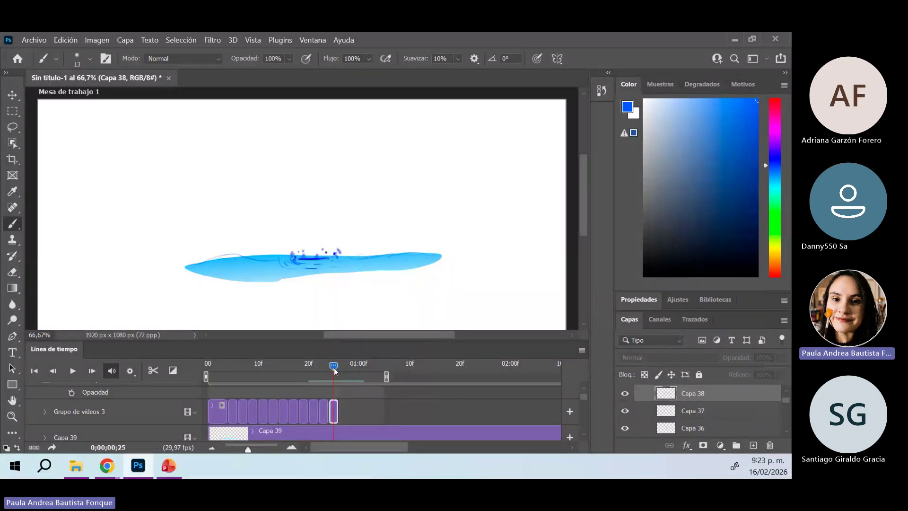
{"action": "left_click_drag", "start_coordinate": [345, 254], "coordinate": [436, 254]}
{"action": "left_click_drag", "start_coordinate": [267, 256], "coordinate": [195, 266]}
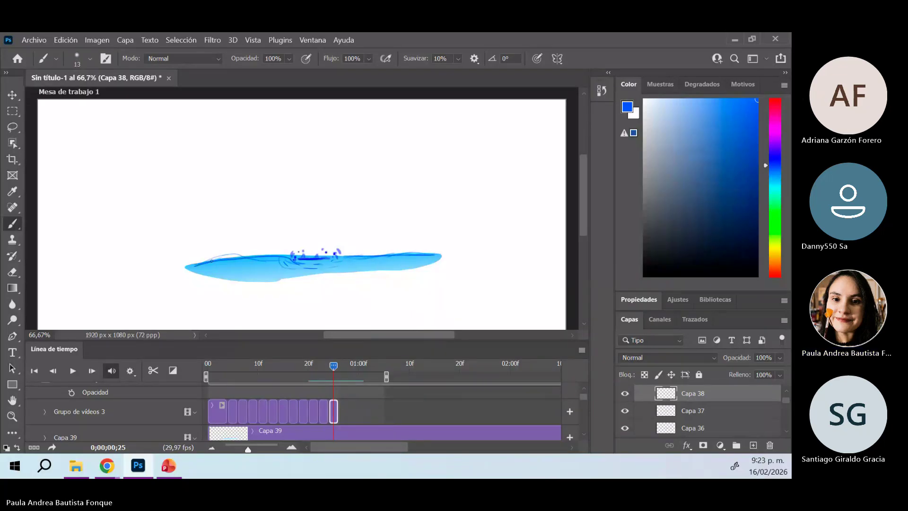
Turn off onion skins and play the animation from frame 0 to check the splash, ripples and waves
{"action": "left_click_drag", "start_coordinate": [334, 371], "coordinate": [207, 371]}
{"action": "left_click", "coordinate": [581, 350]}
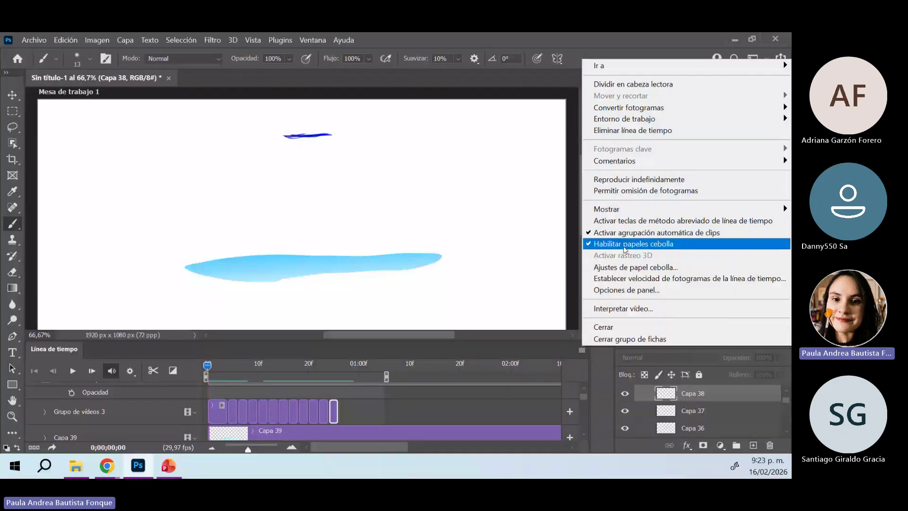
{"action": "left_click", "coordinate": [625, 243]}
{"action": "key", "text": "space"}
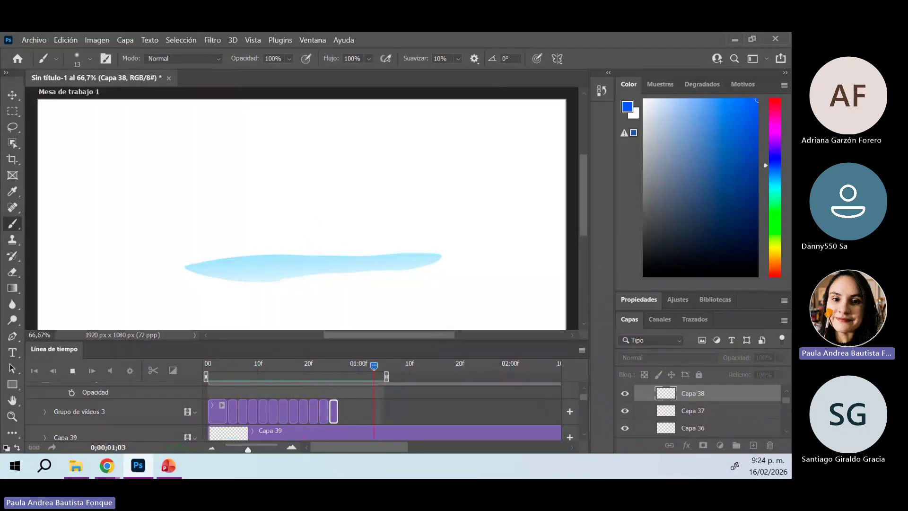
{"action": "key", "text": "space"}
Scrub the playhead forward and back through the drop animation to review its frames, ending at frame 4
{"action": "left_click", "coordinate": [107, 466]}
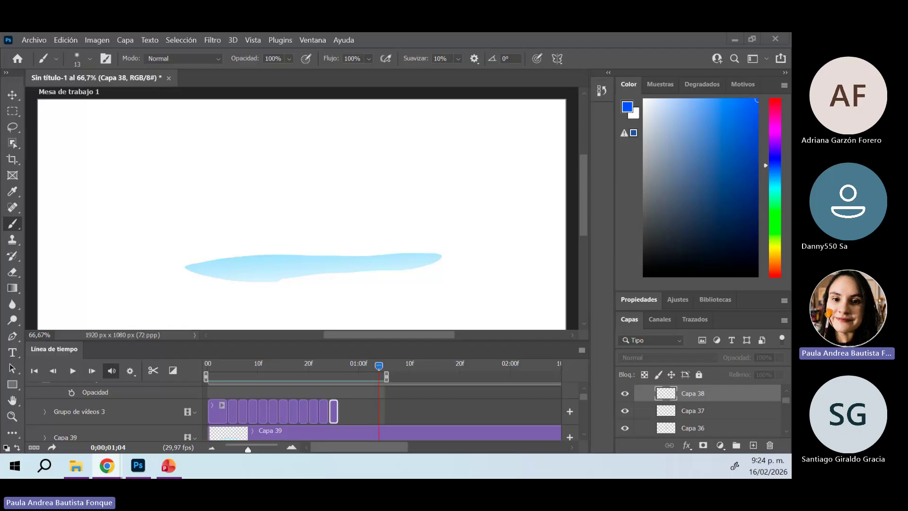
{"action": "left_click_drag", "start_coordinate": [234, 367], "coordinate": [313, 401]}
{"action": "left_click_drag", "start_coordinate": [305, 401], "coordinate": [227, 410]}
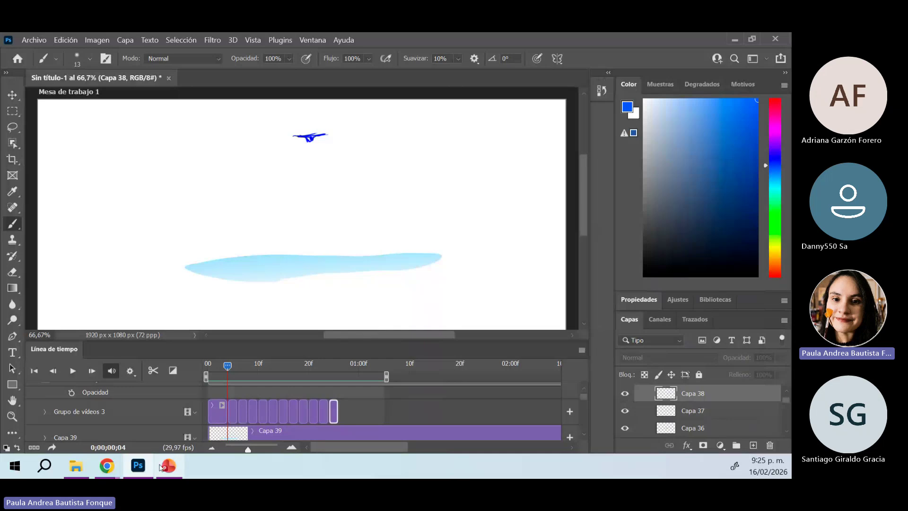
Switch to the SesionTecnica 16-02-26.pptx presentation in PowerPoint and show slide 10, "6. Evidencia"
{"action": "left_click", "coordinate": [169, 467]}
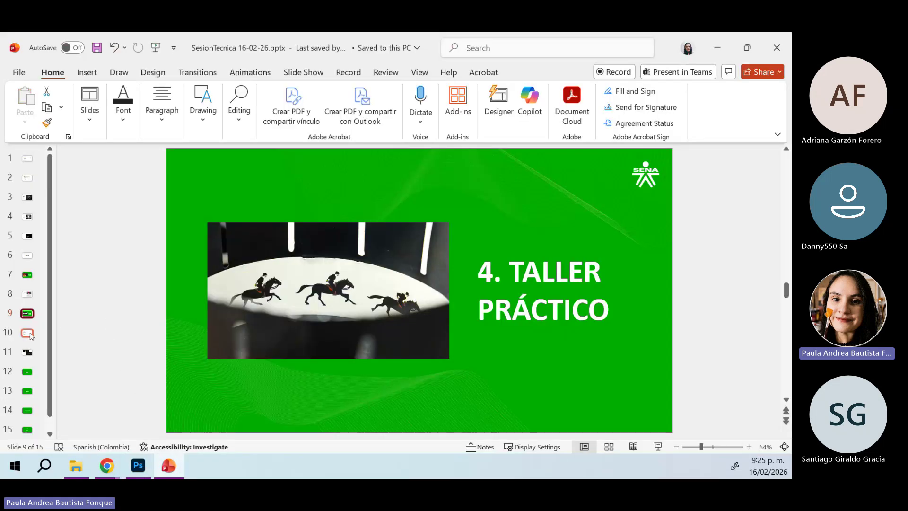
{"action": "left_click", "coordinate": [28, 332]}
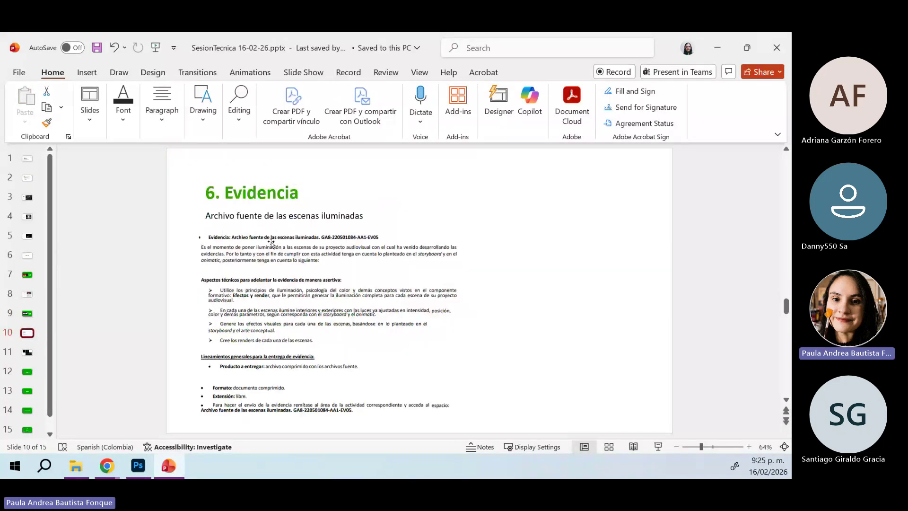